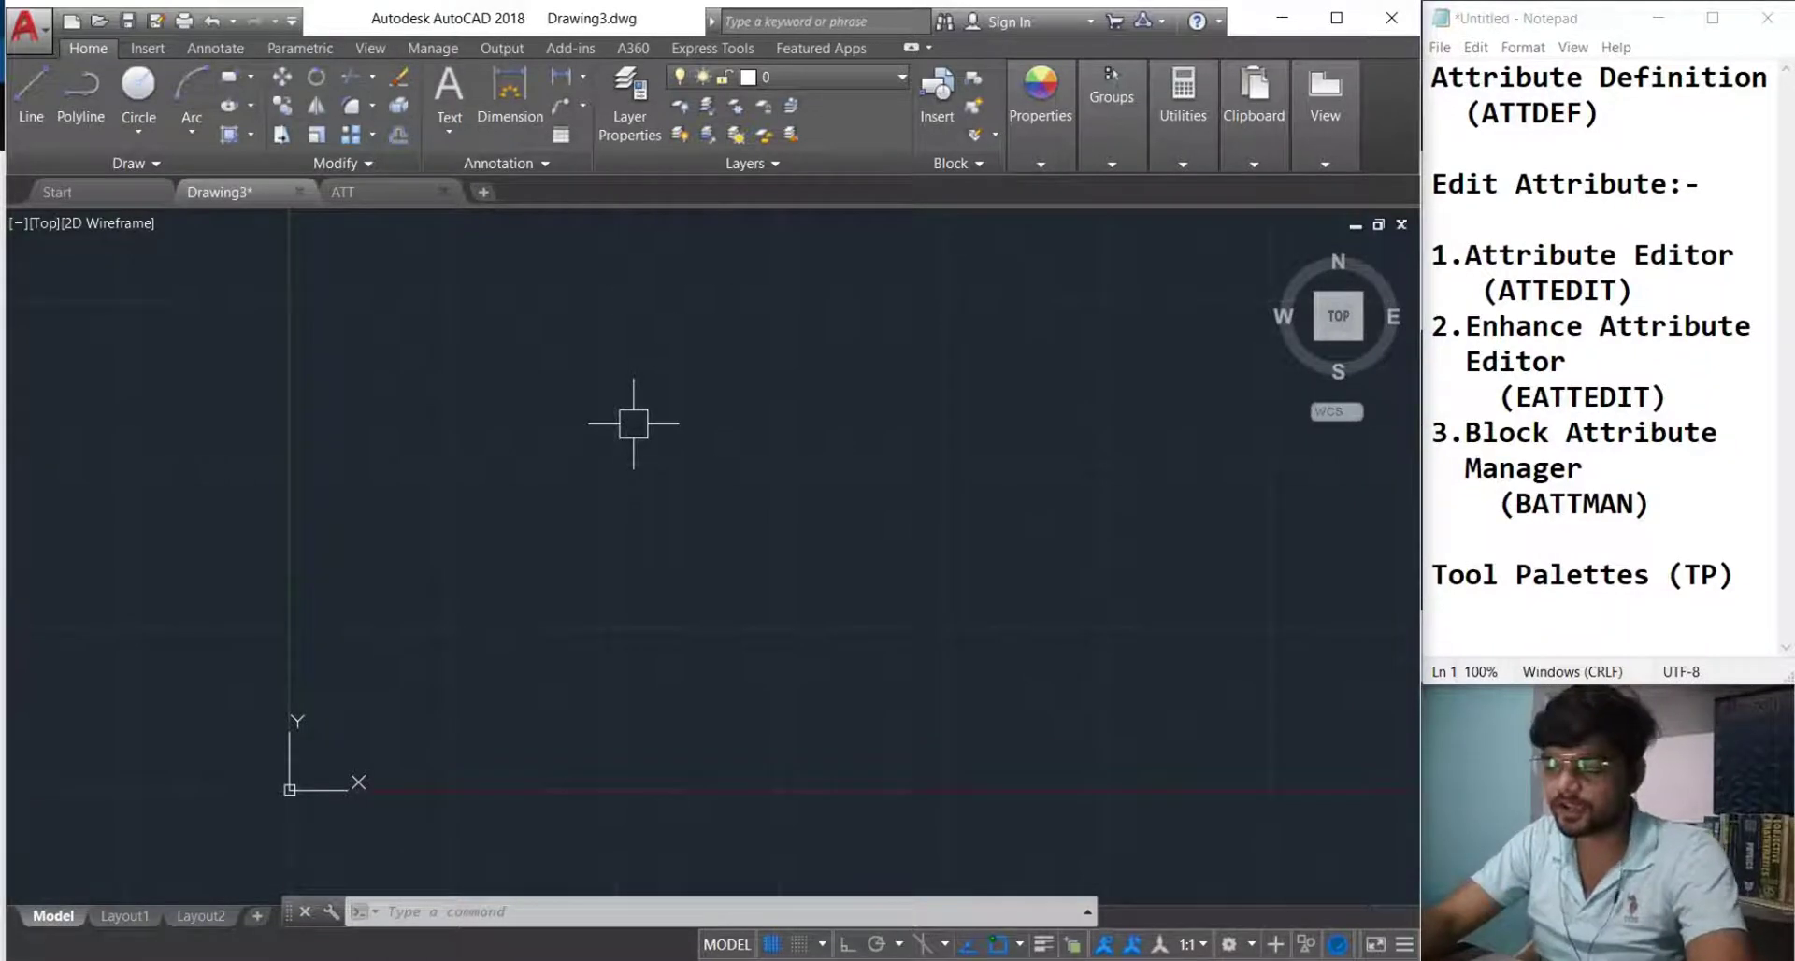
# Open the Tool Palettes window with the TP command.
pyautogui.write('TP')
pyautogui.press('Return')
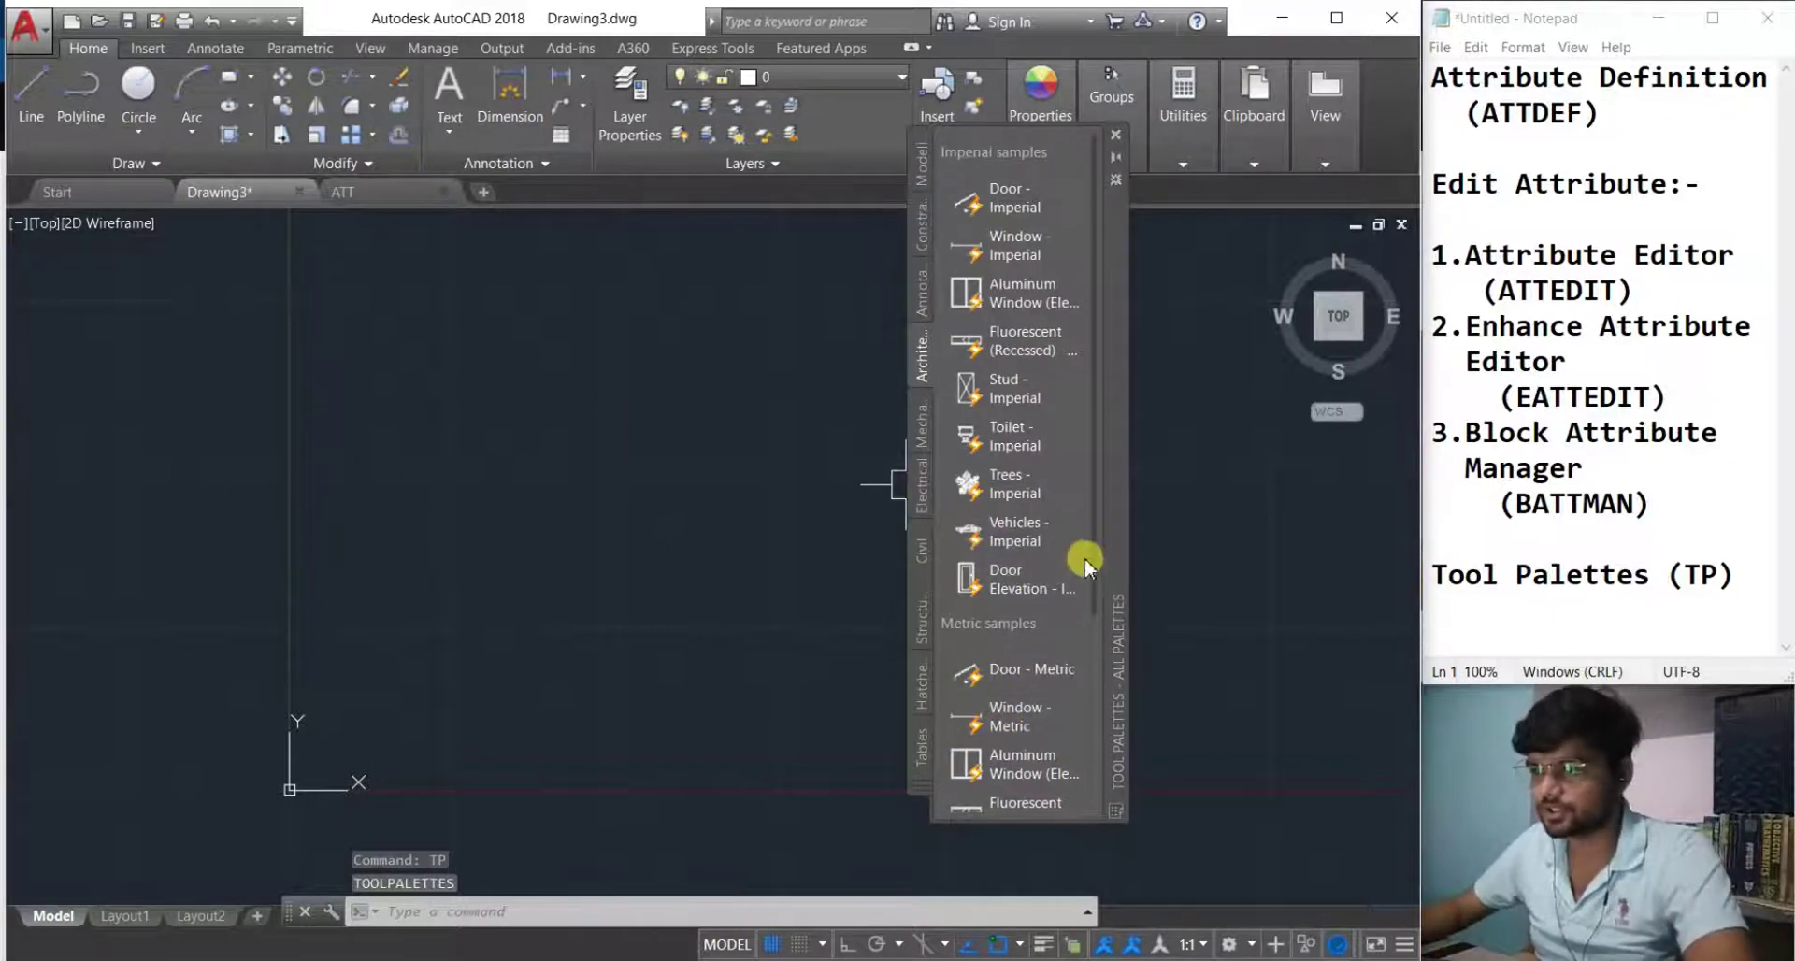
# Close the tool palettes and fit the car drawing in the top view.
pyautogui.scroll(-3, 1084, 561)
pyautogui.press('Escape')
pyautogui.press('Escape')
pyautogui.press('Escape')
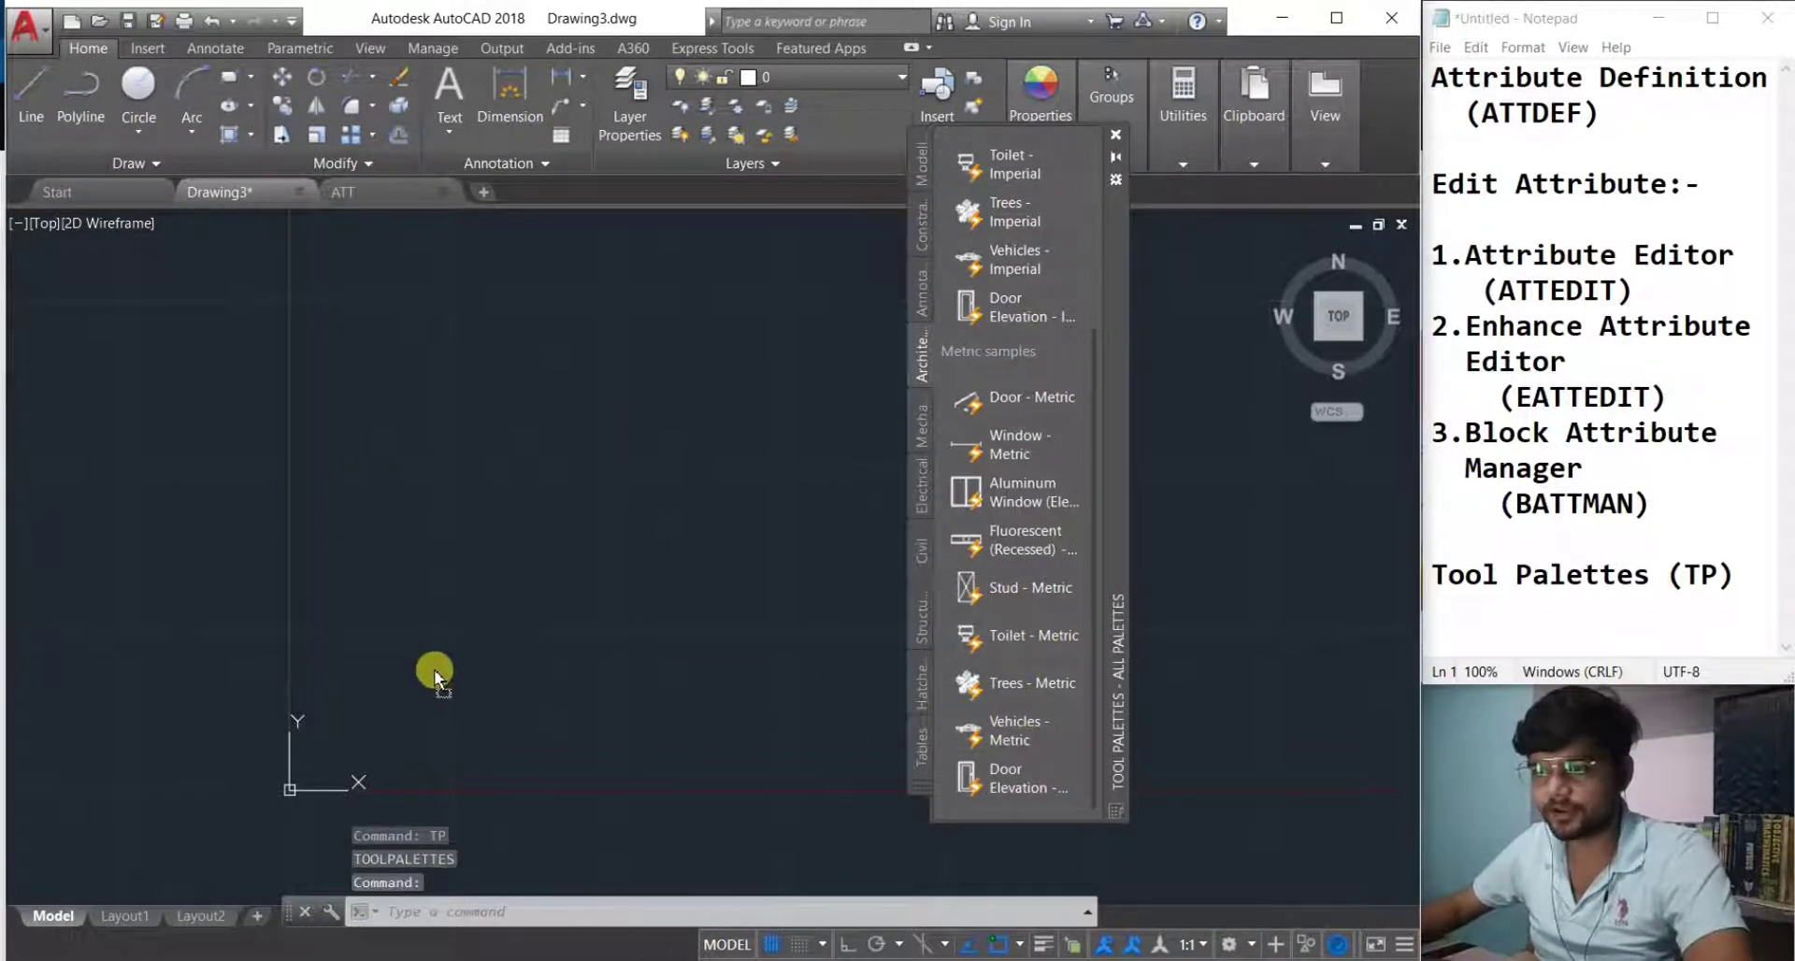
pyautogui.click(1115, 135)
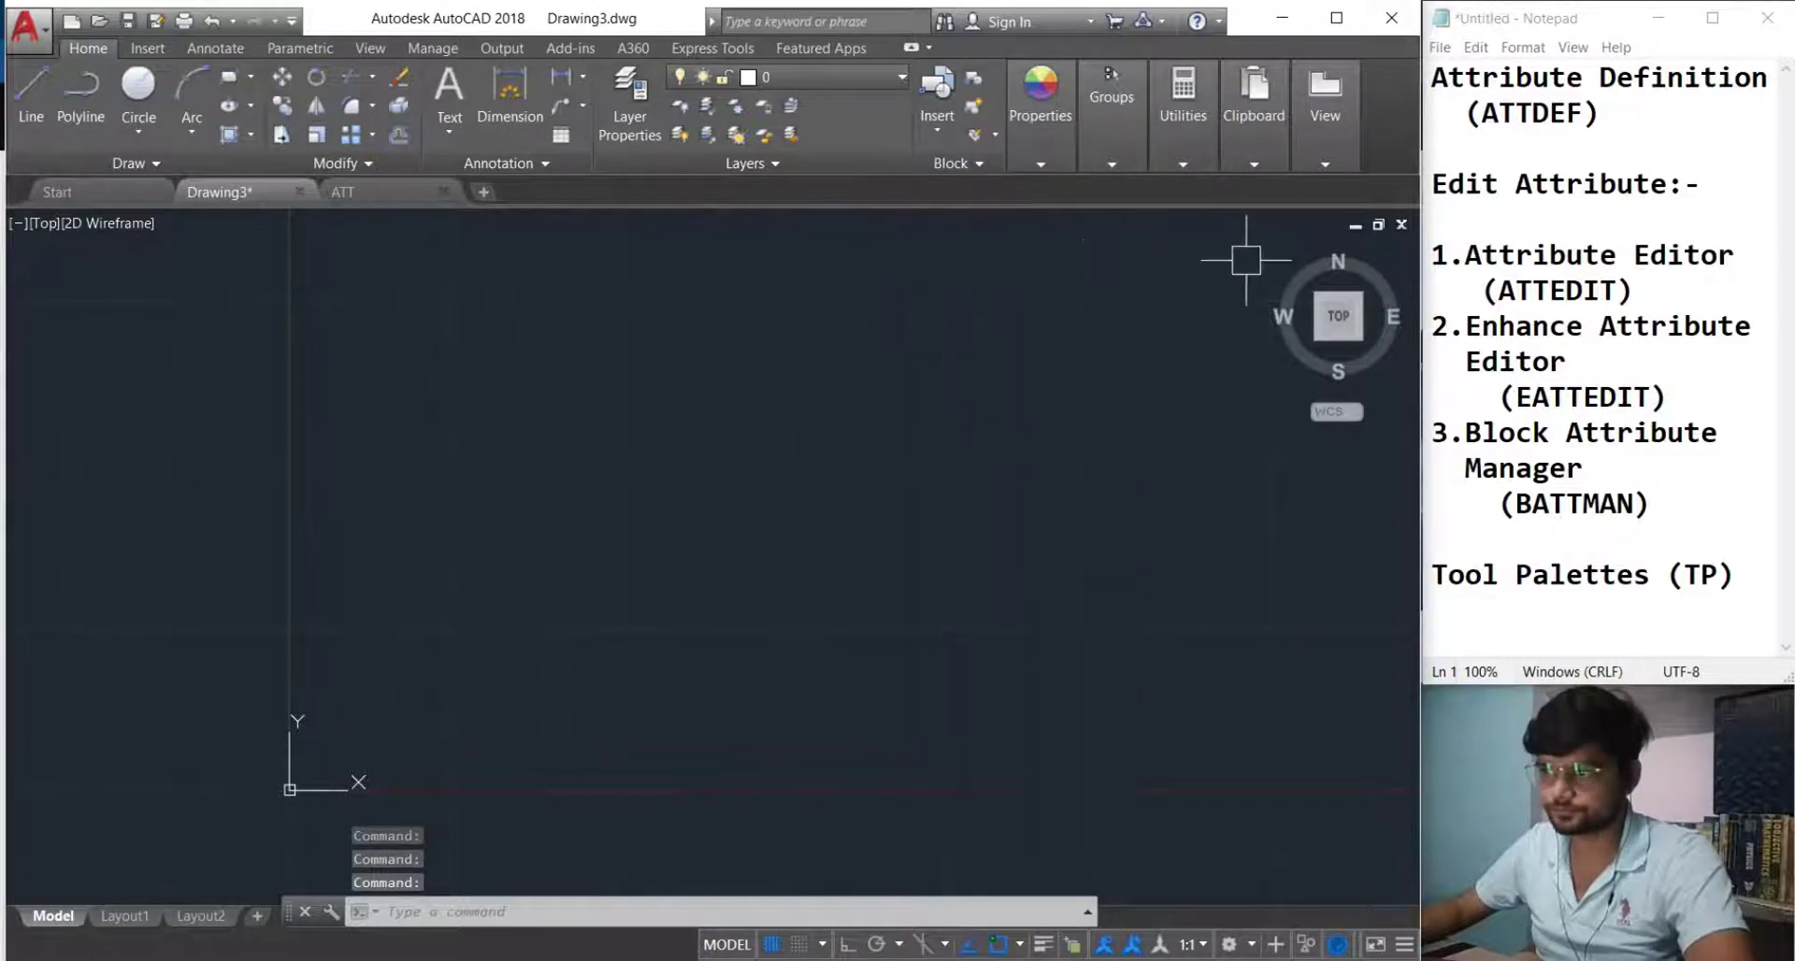
pyautogui.click(1329, 320)
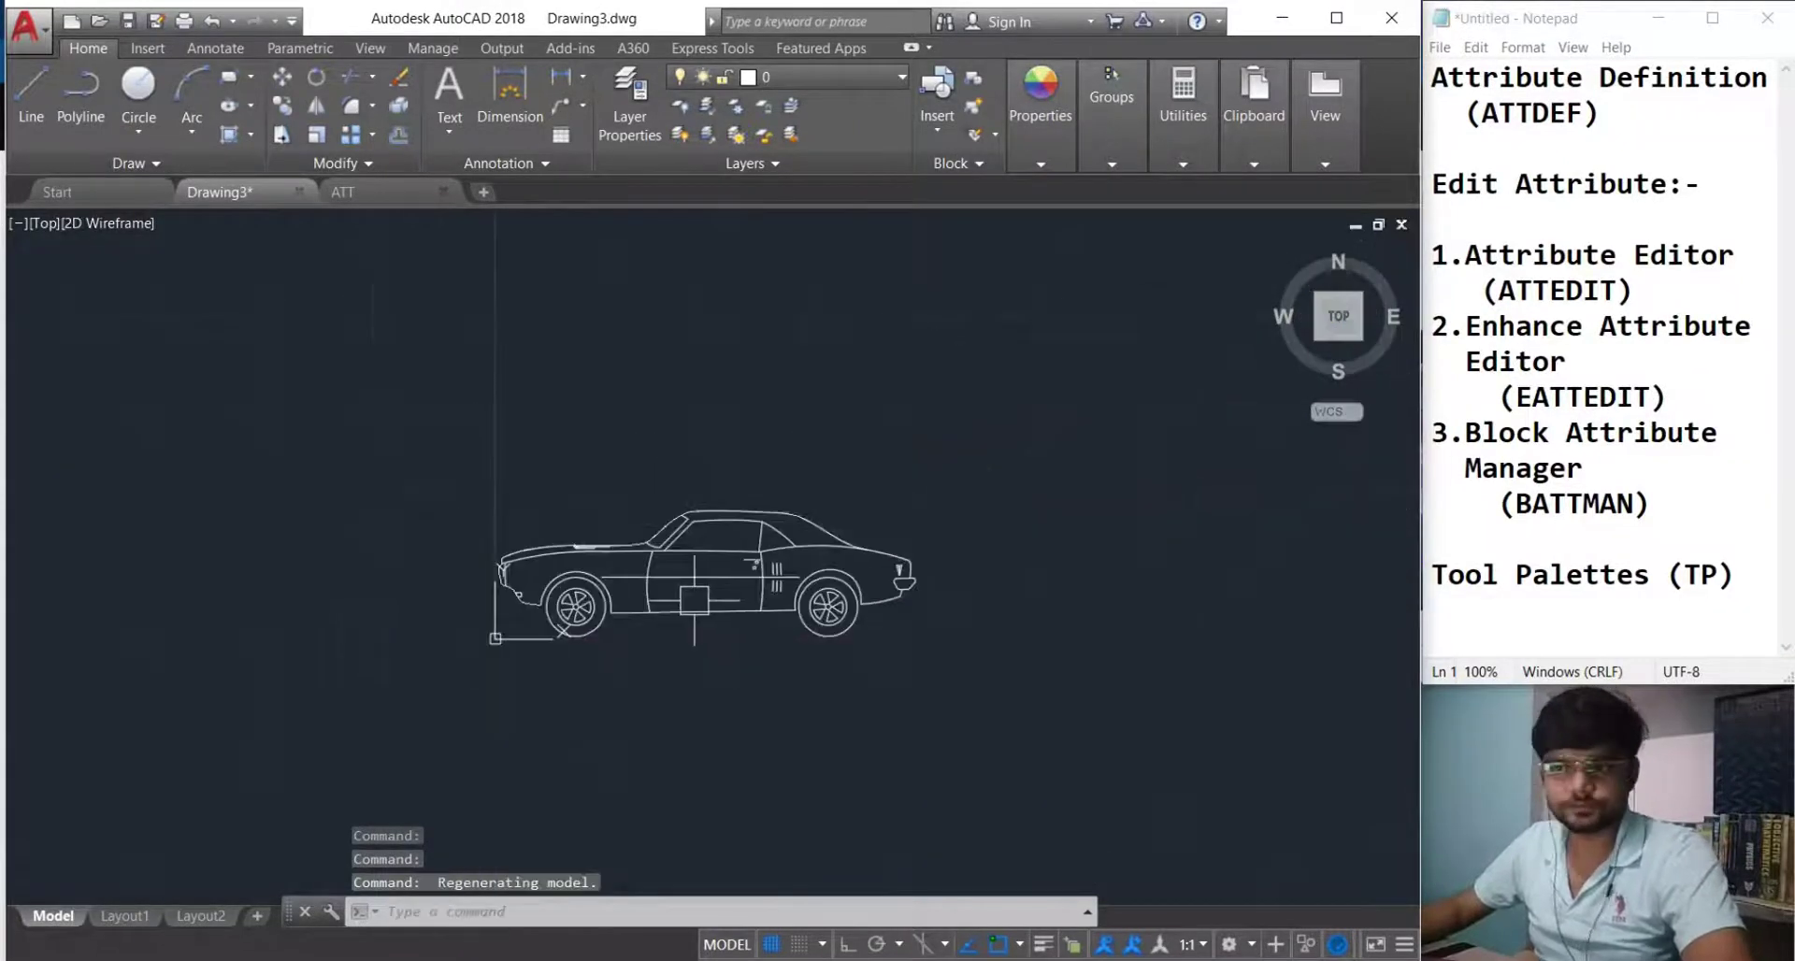
pyautogui.scroll(-4, 468, 537)
# Explode the car block, then undo to restore it as a block.
pyautogui.click(572, 580)
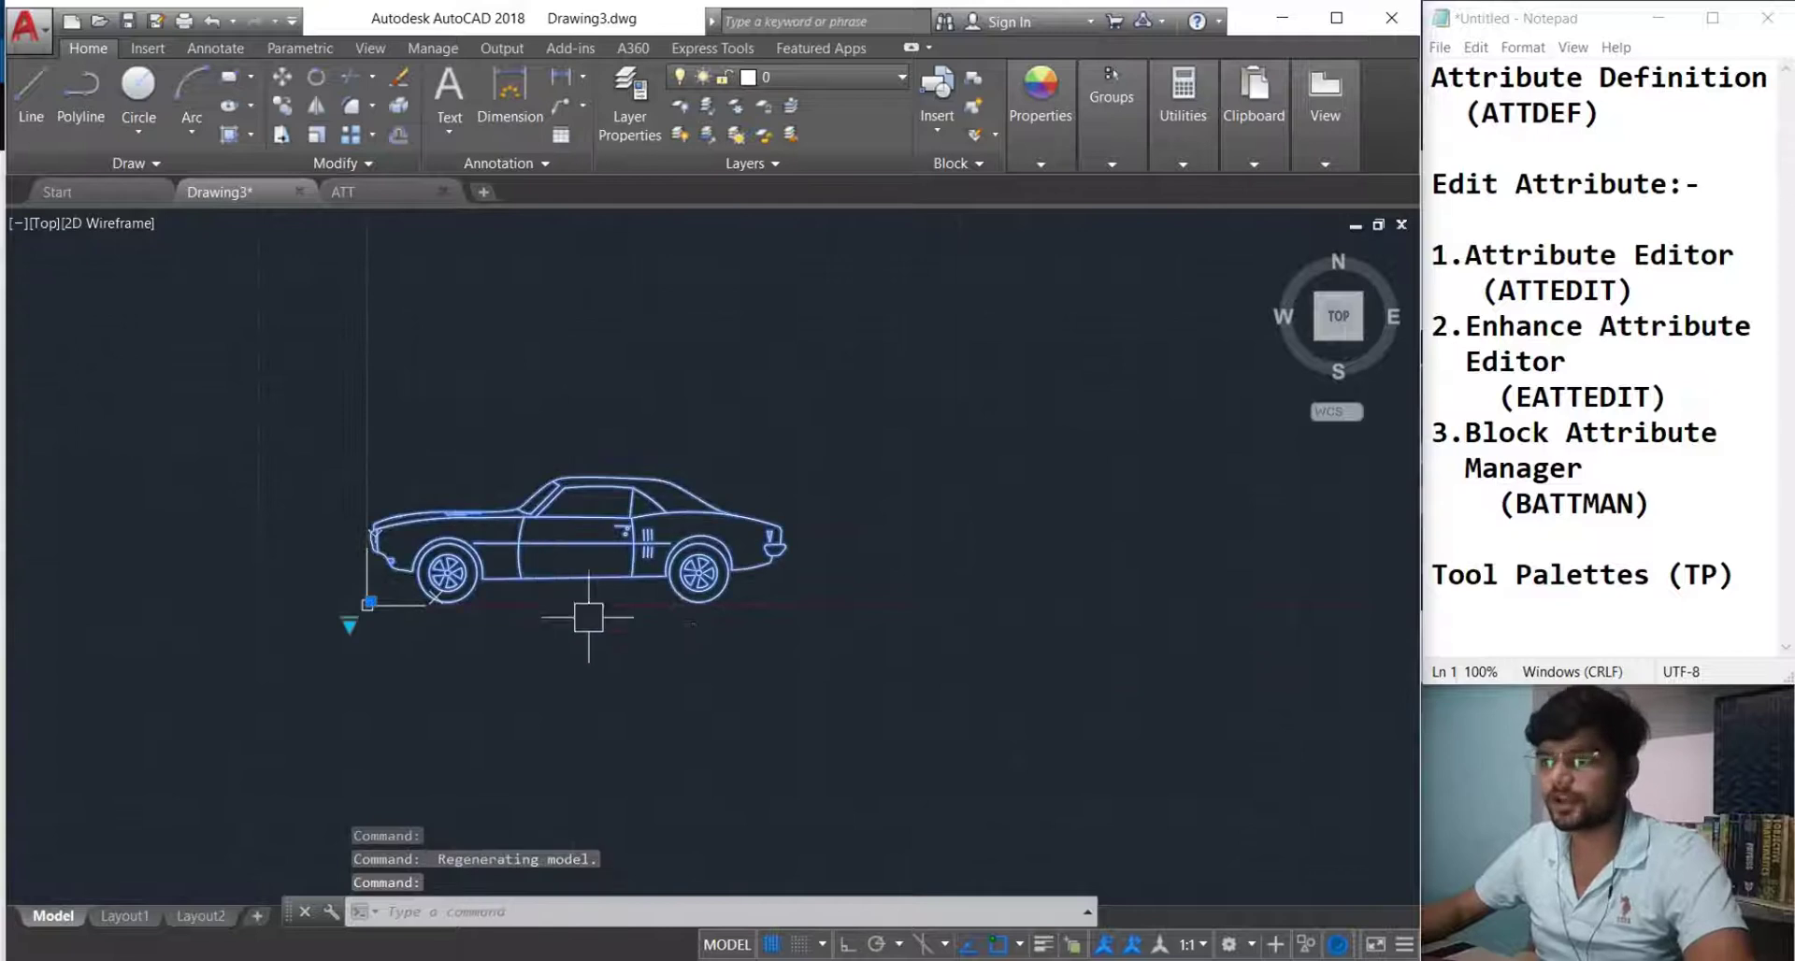
pyautogui.write('x')
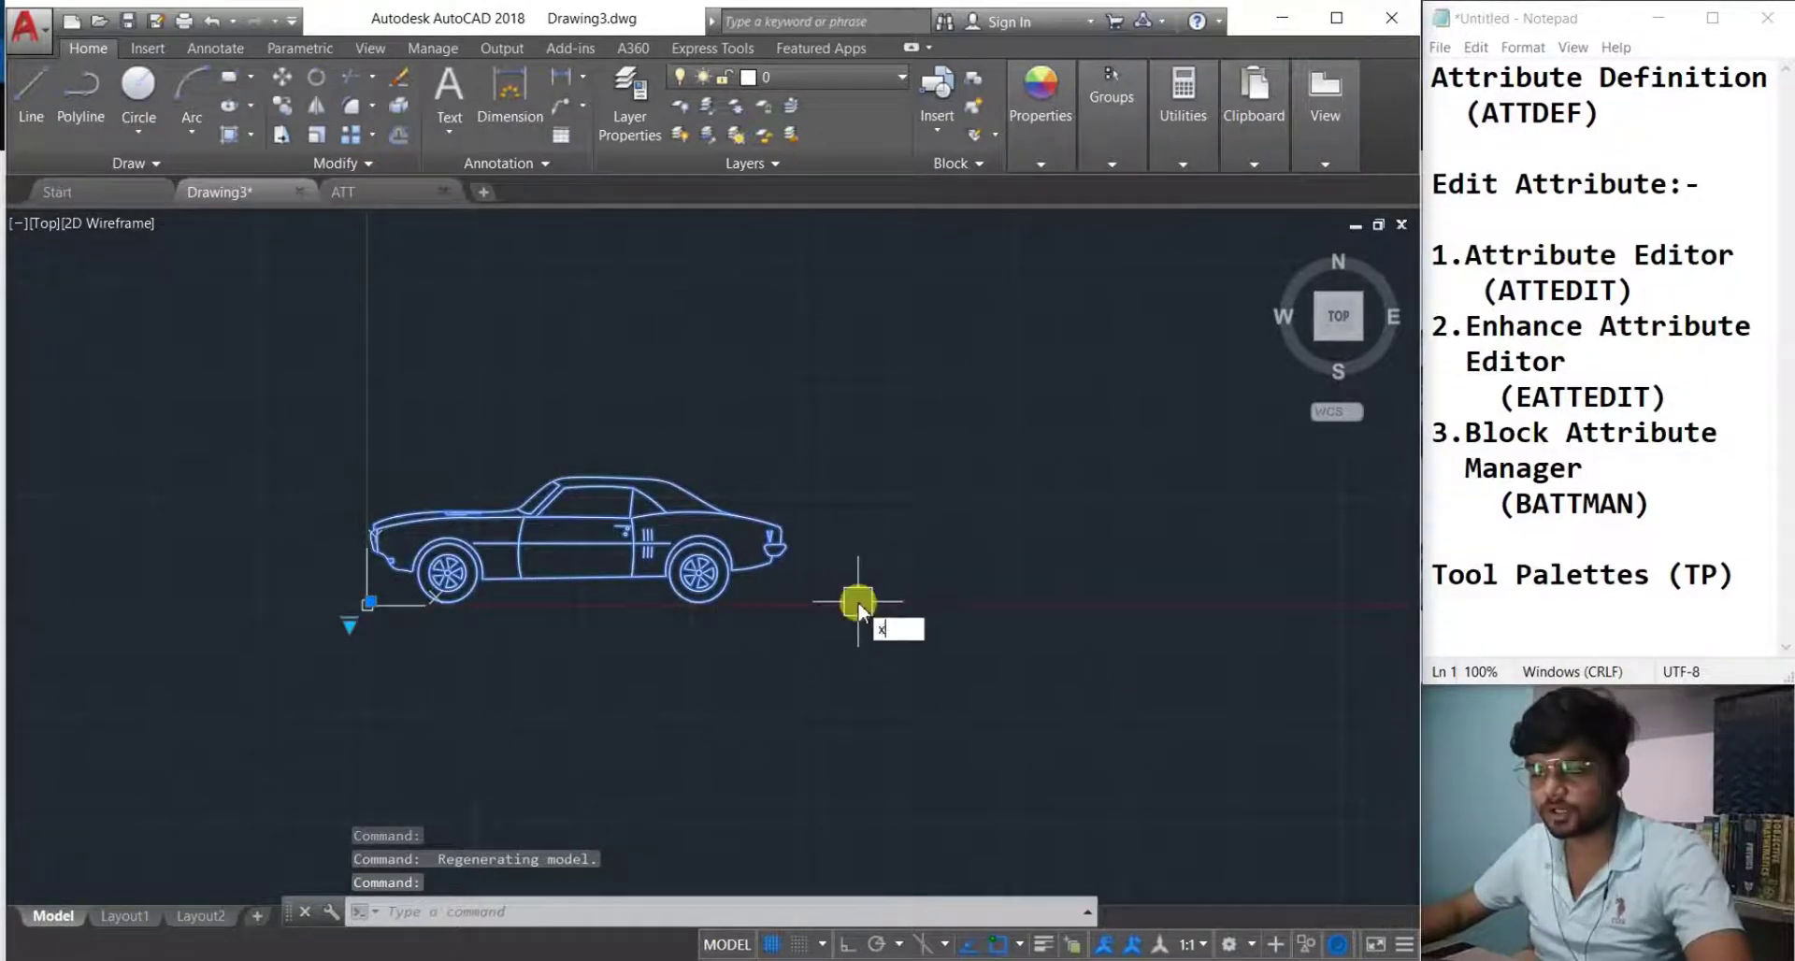
pyautogui.press('Return')
pyautogui.click(932, 652)
pyautogui.click(350, 465)
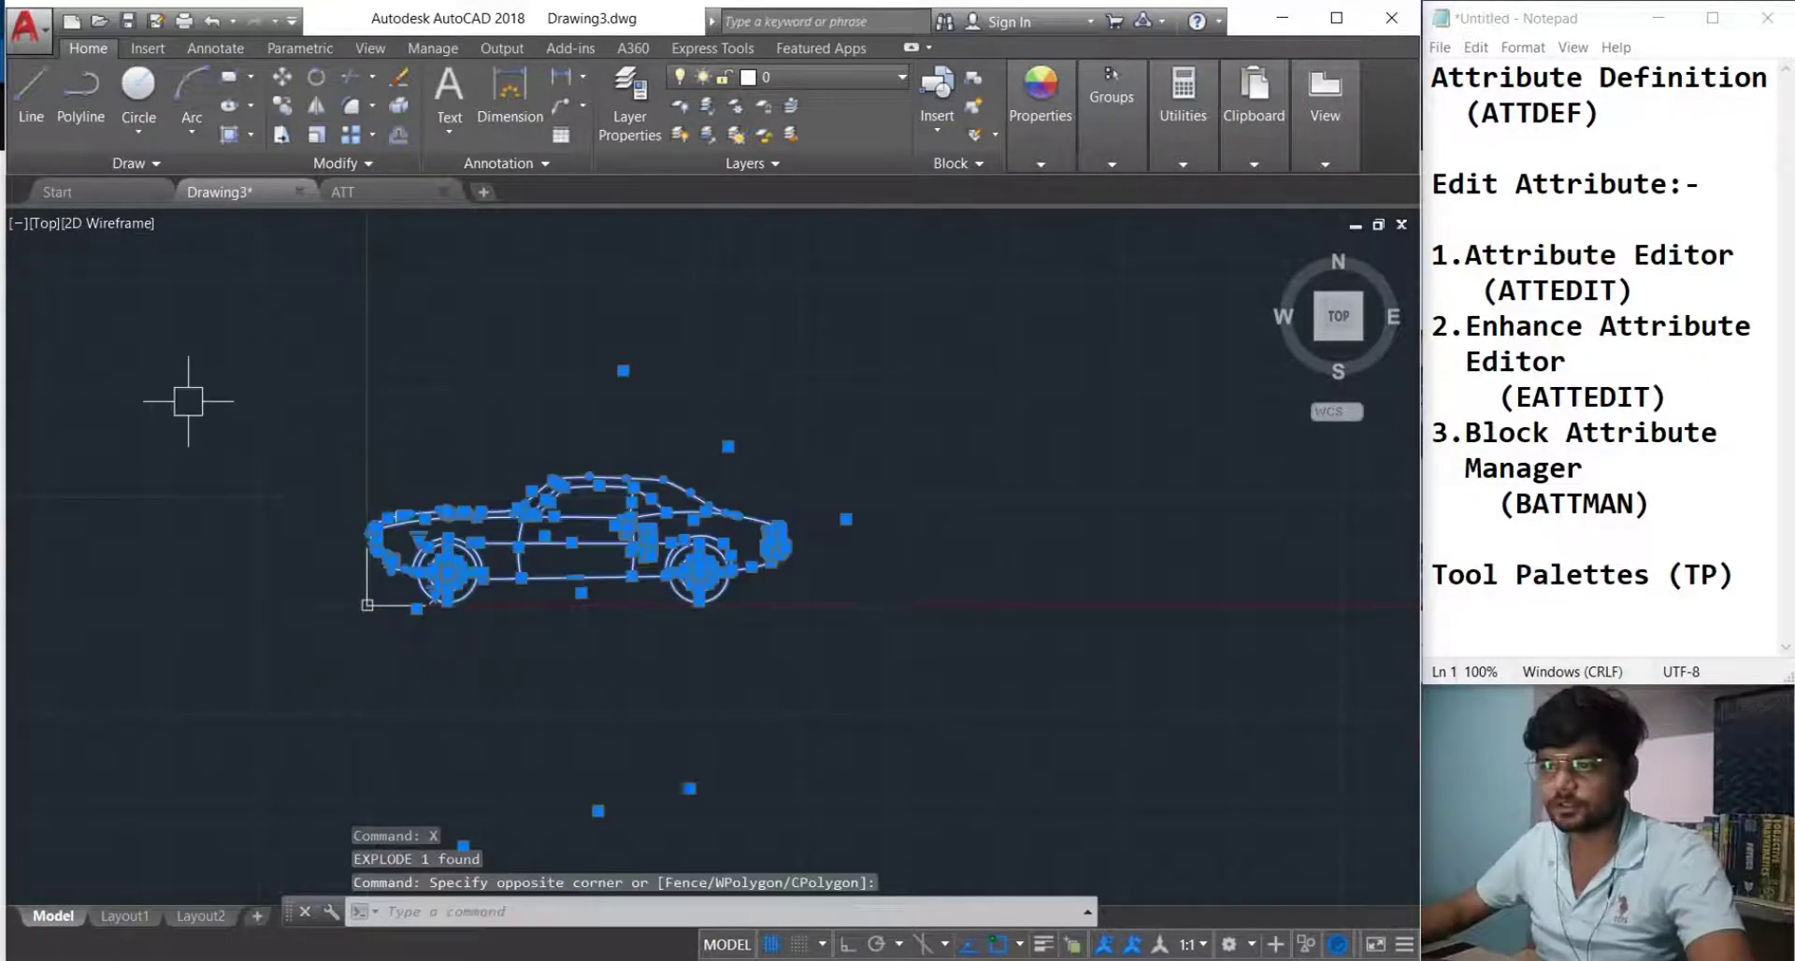
pyautogui.press('Escape')
pyautogui.hotkey('ctrl', 'z')
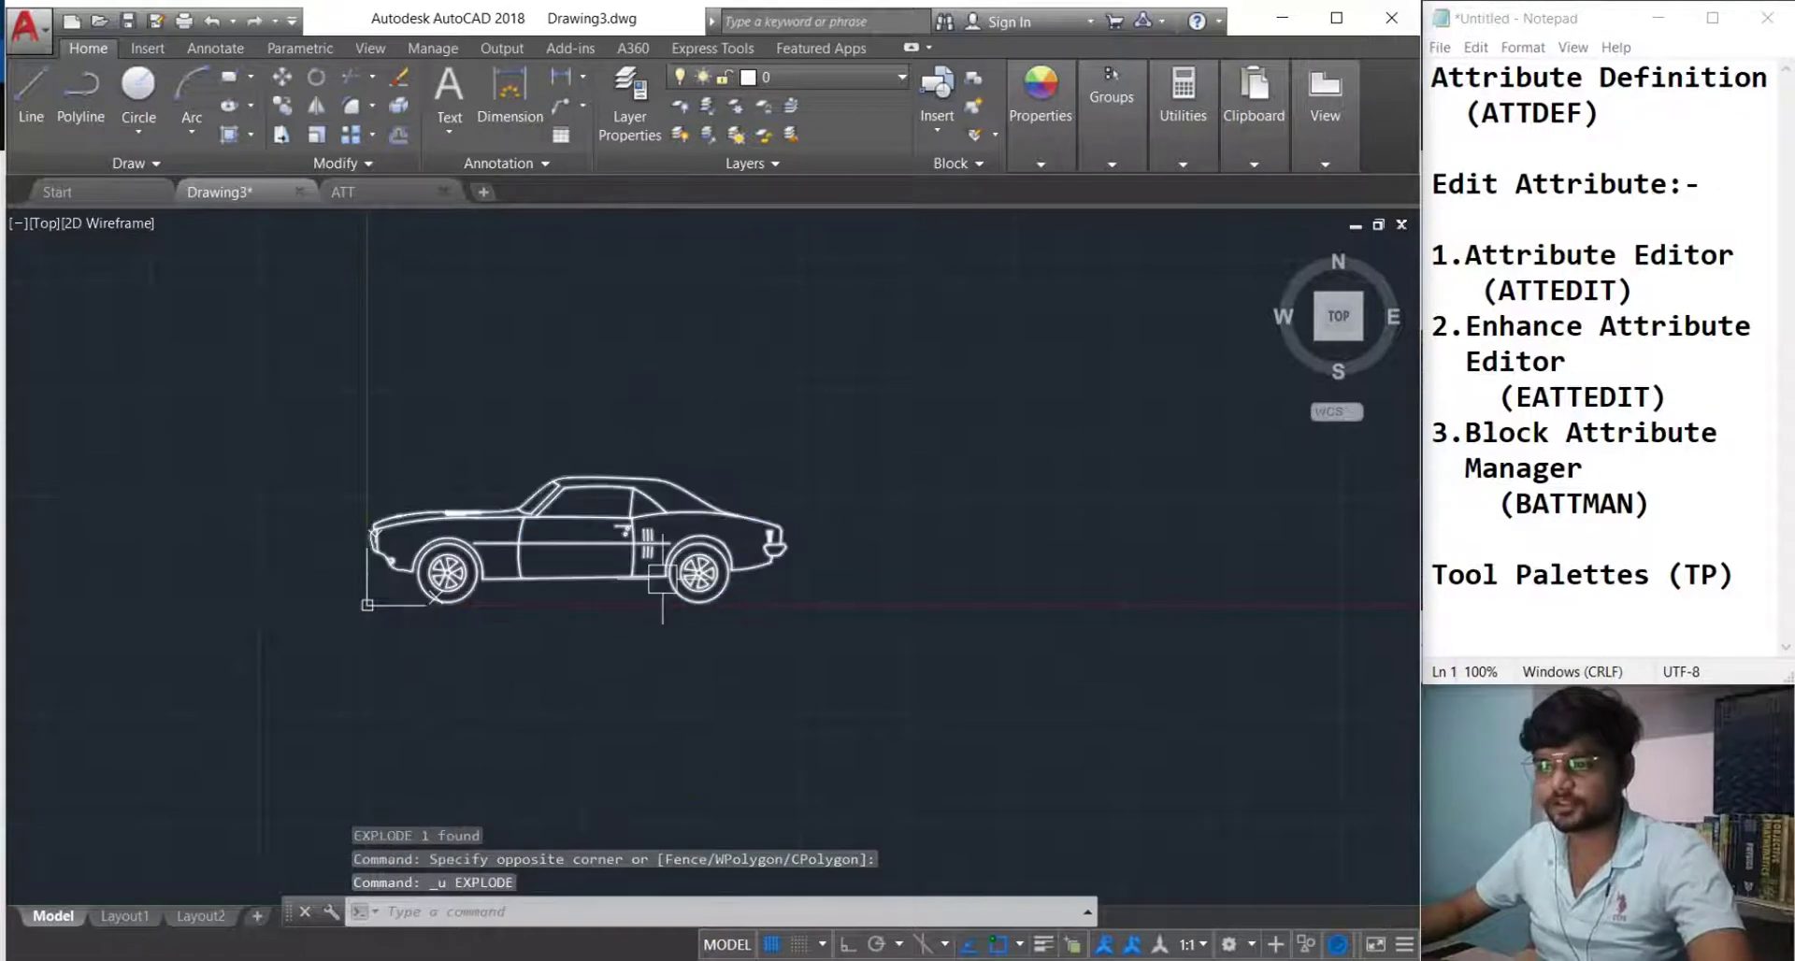
# Scale the car block by 0.1 about a base point at its rear.
pyautogui.write('sc')
pyautogui.press('Return')
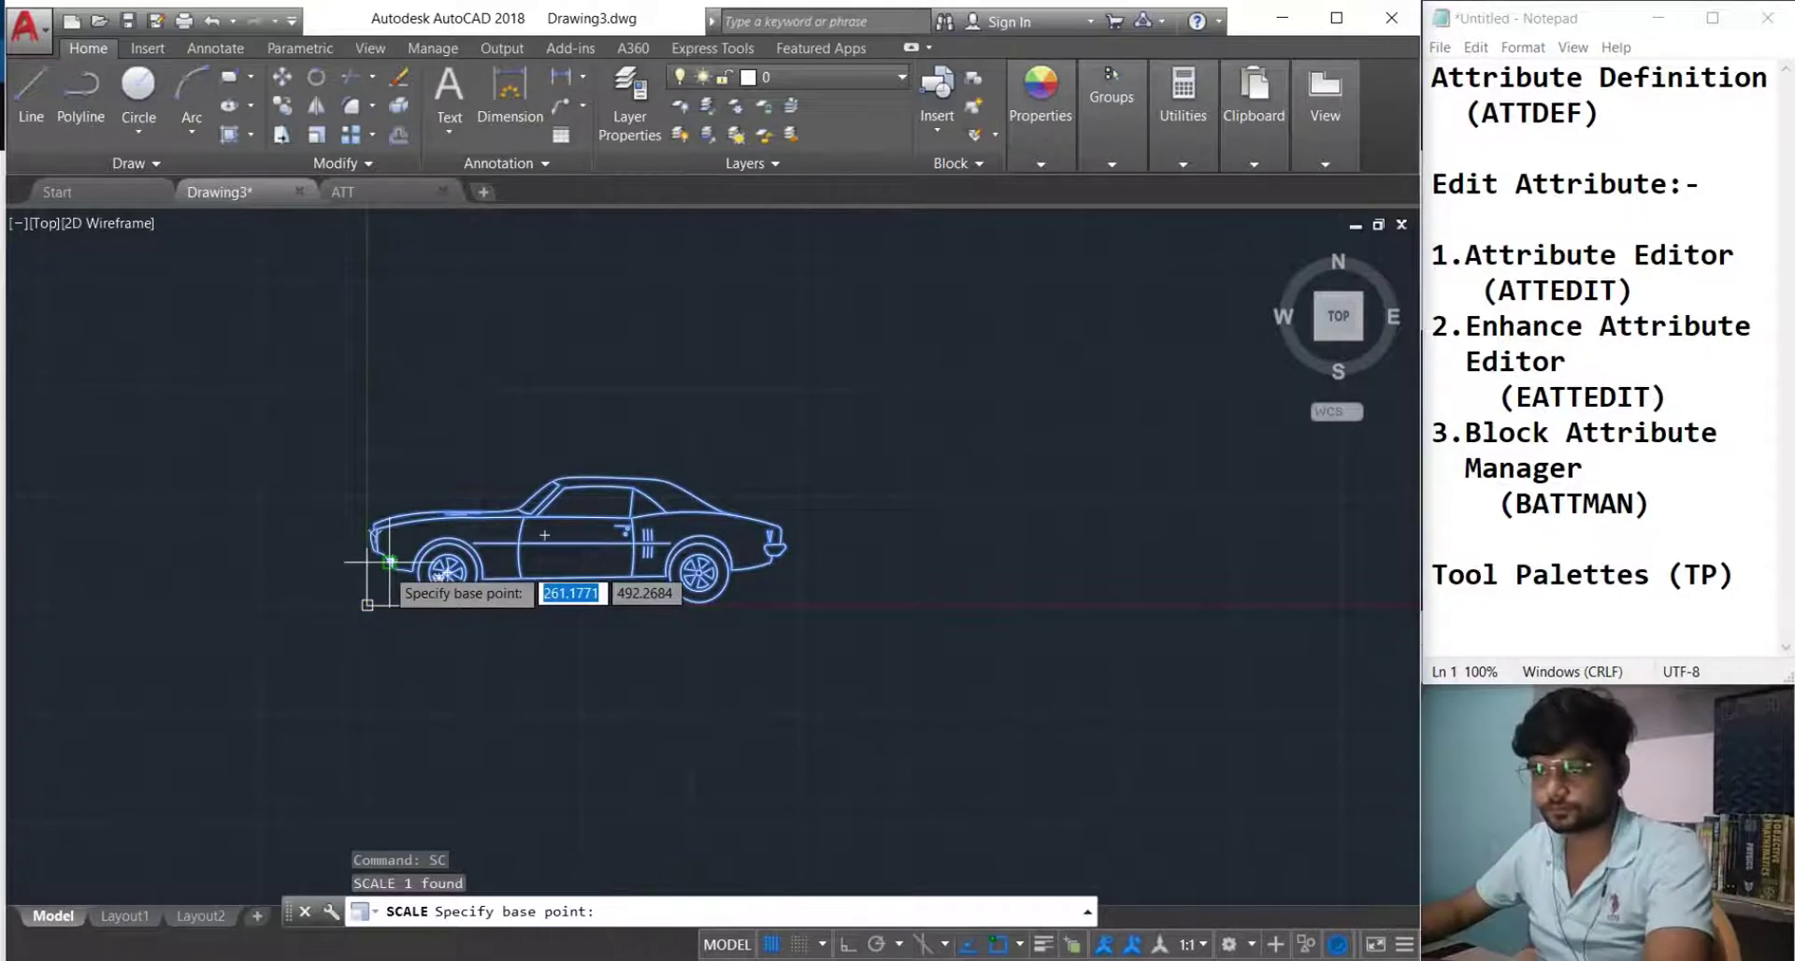
pyautogui.click(376, 573)
pyautogui.write('.1')
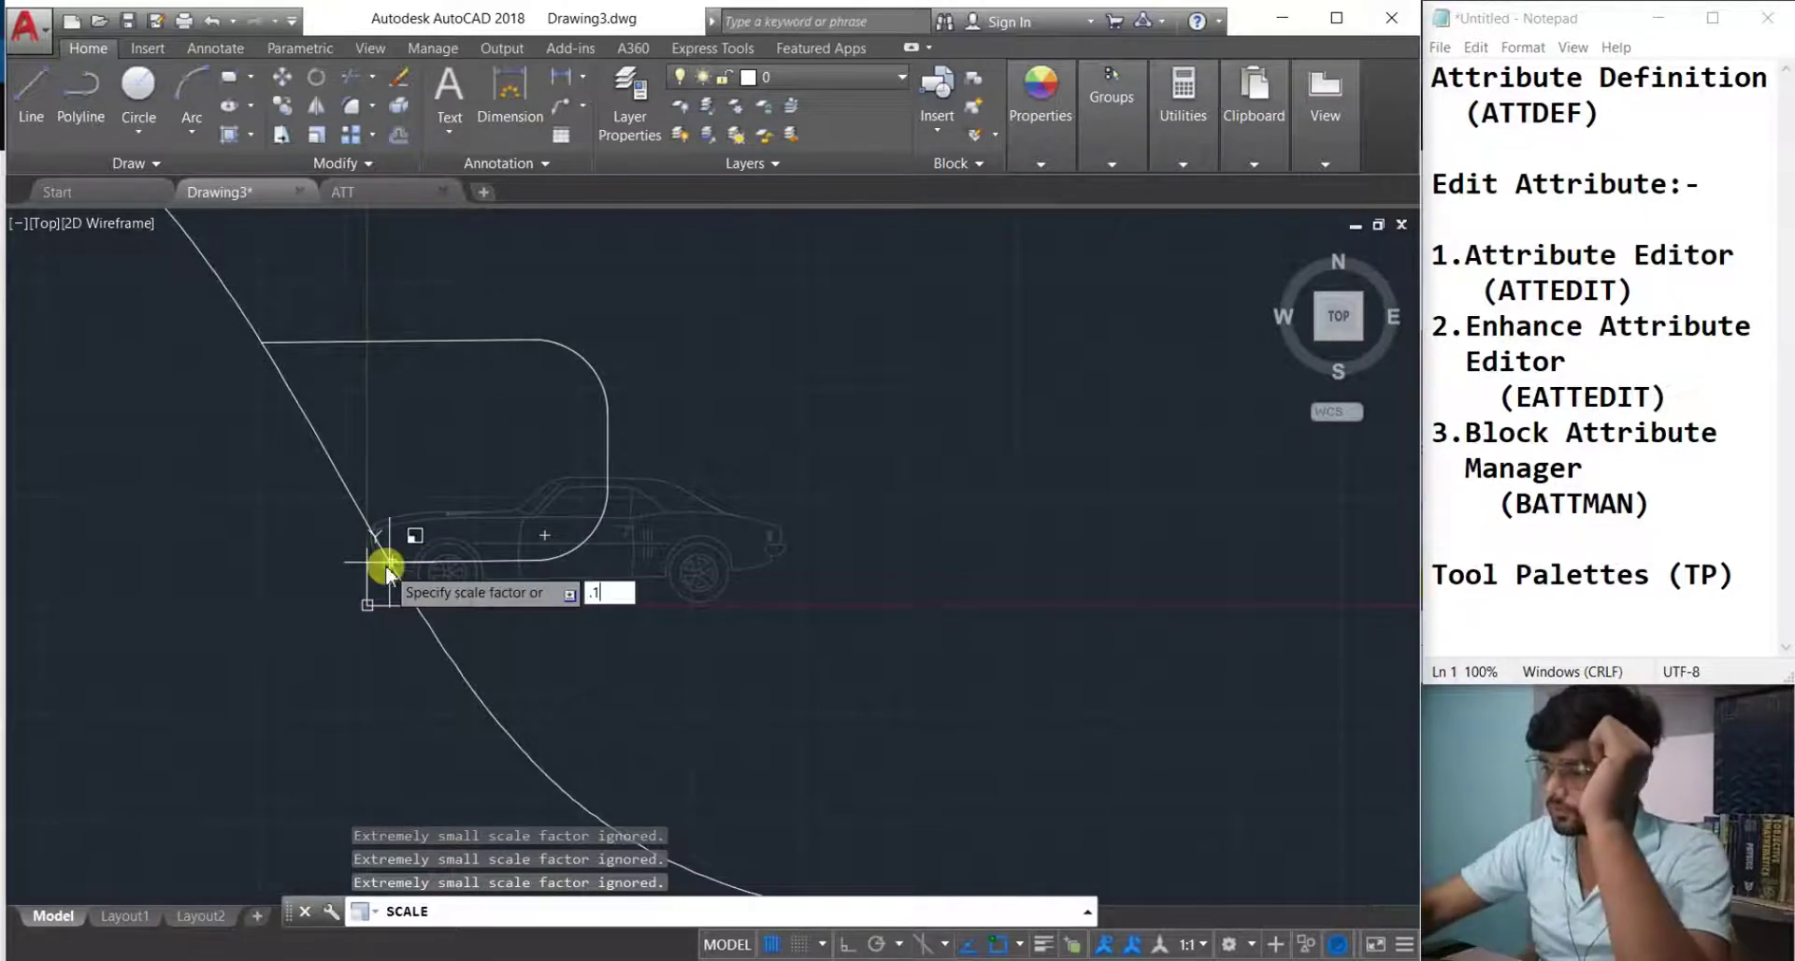
pyautogui.press('Return')
# Explode the scaled car block into separate lines.
pyautogui.scroll(10, 386, 564)
pyautogui.scroll(-2, 540, 624)
pyautogui.scroll(4, 552, 618)
pyautogui.moveTo(562, 667); pyautogui.dragTo(477, 679, button='middle')
pyautogui.click(477, 679)
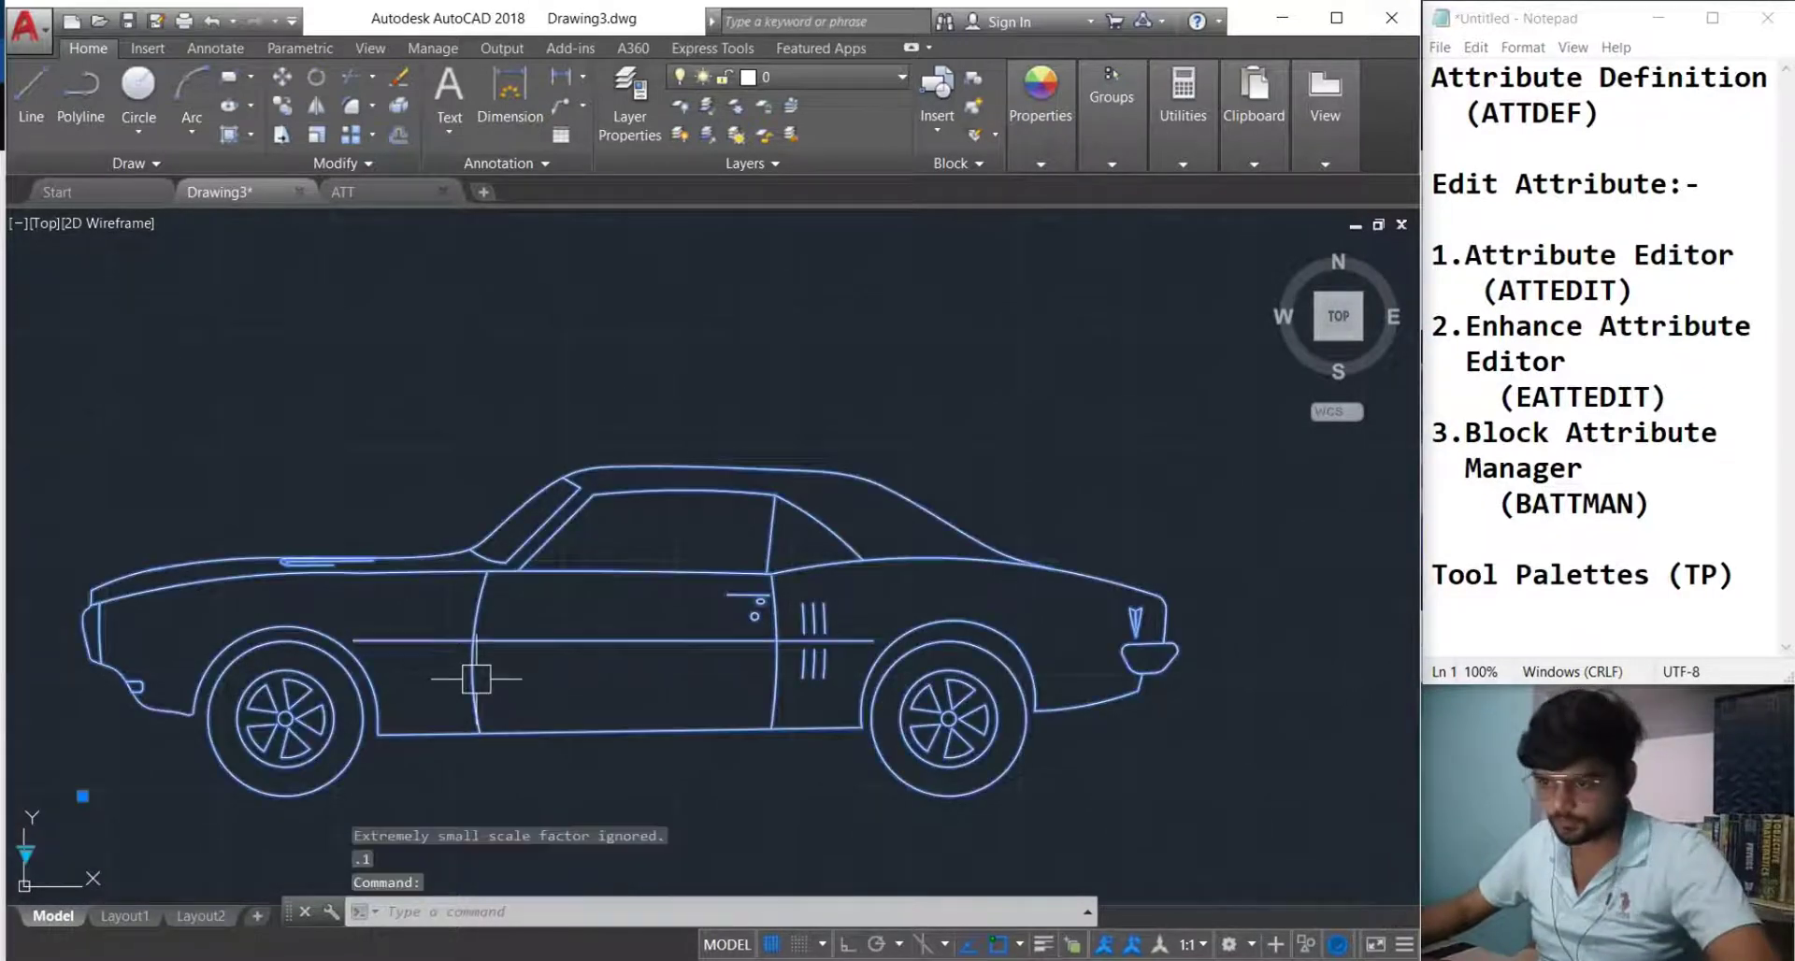
pyautogui.press('Return')
pyautogui.scroll(-4, 642, 722)
pyautogui.scroll(1, 560, 740)
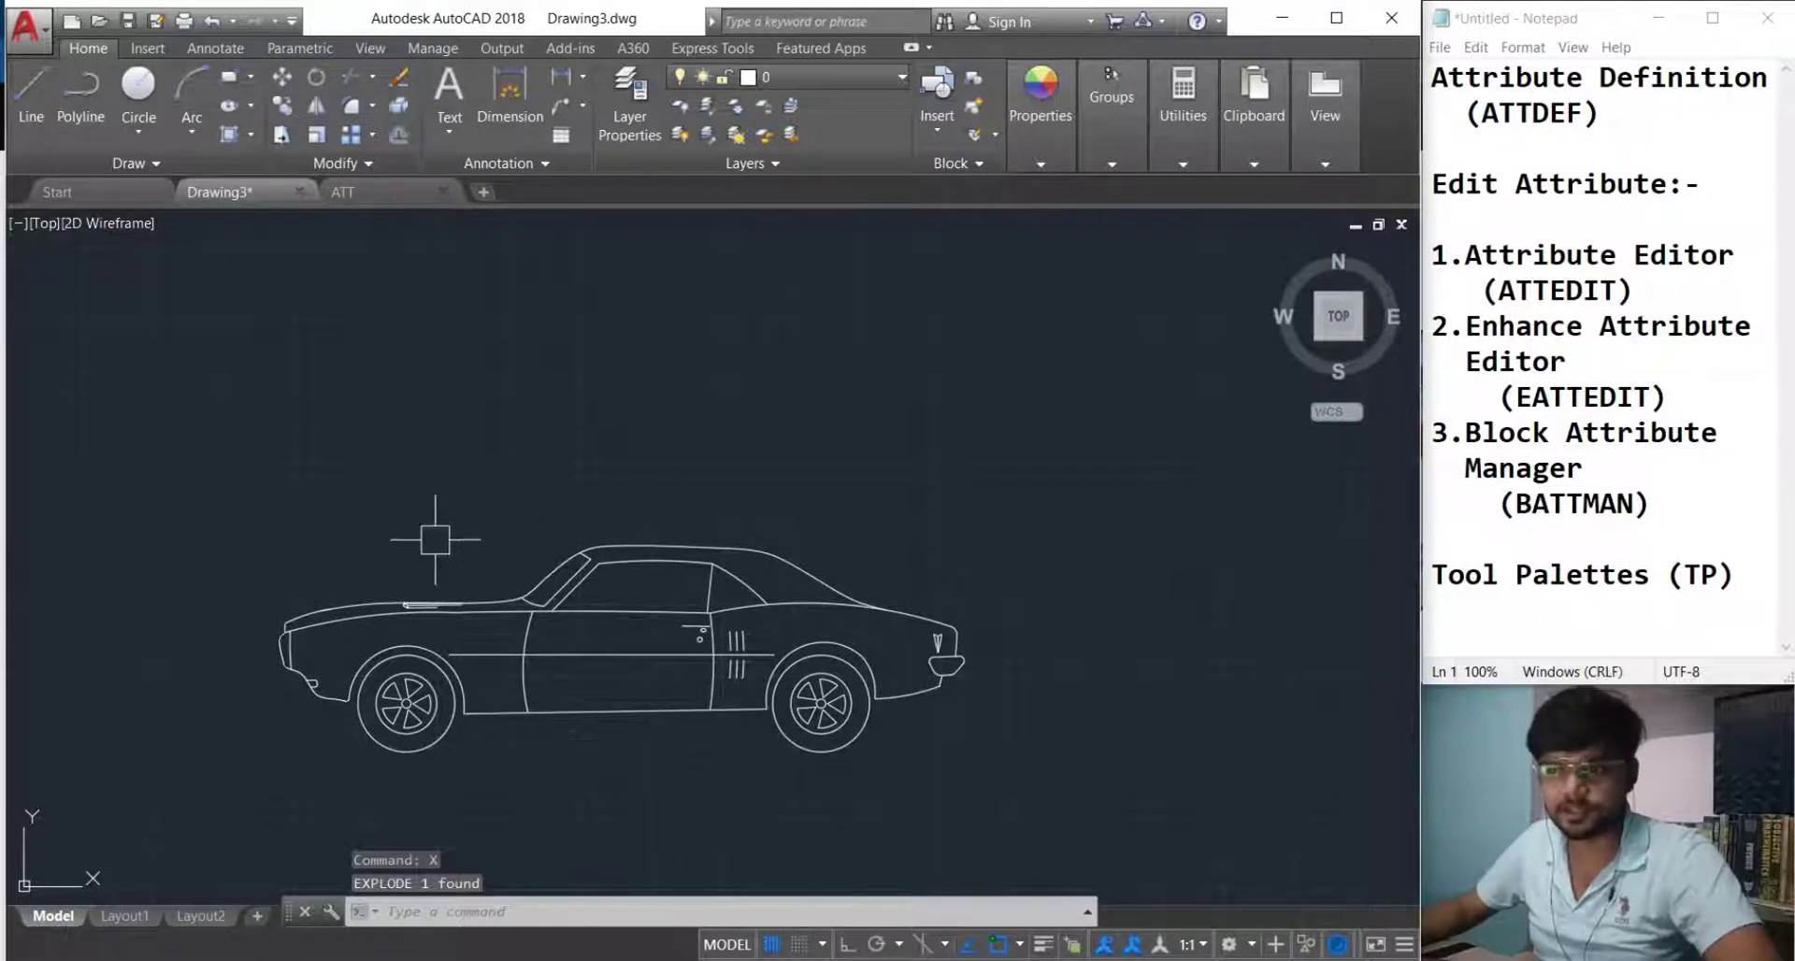
pyautogui.scroll(2, 506, 649)
pyautogui.moveTo(505, 645)
pyautogui.mouseDown(button='middle')
pyautogui.moveTo(489, 643)
pyautogui.moveTo(510, 636)
pyautogui.mouseUp(button='middle')
pyautogui.scroll(-2, 455, 629)
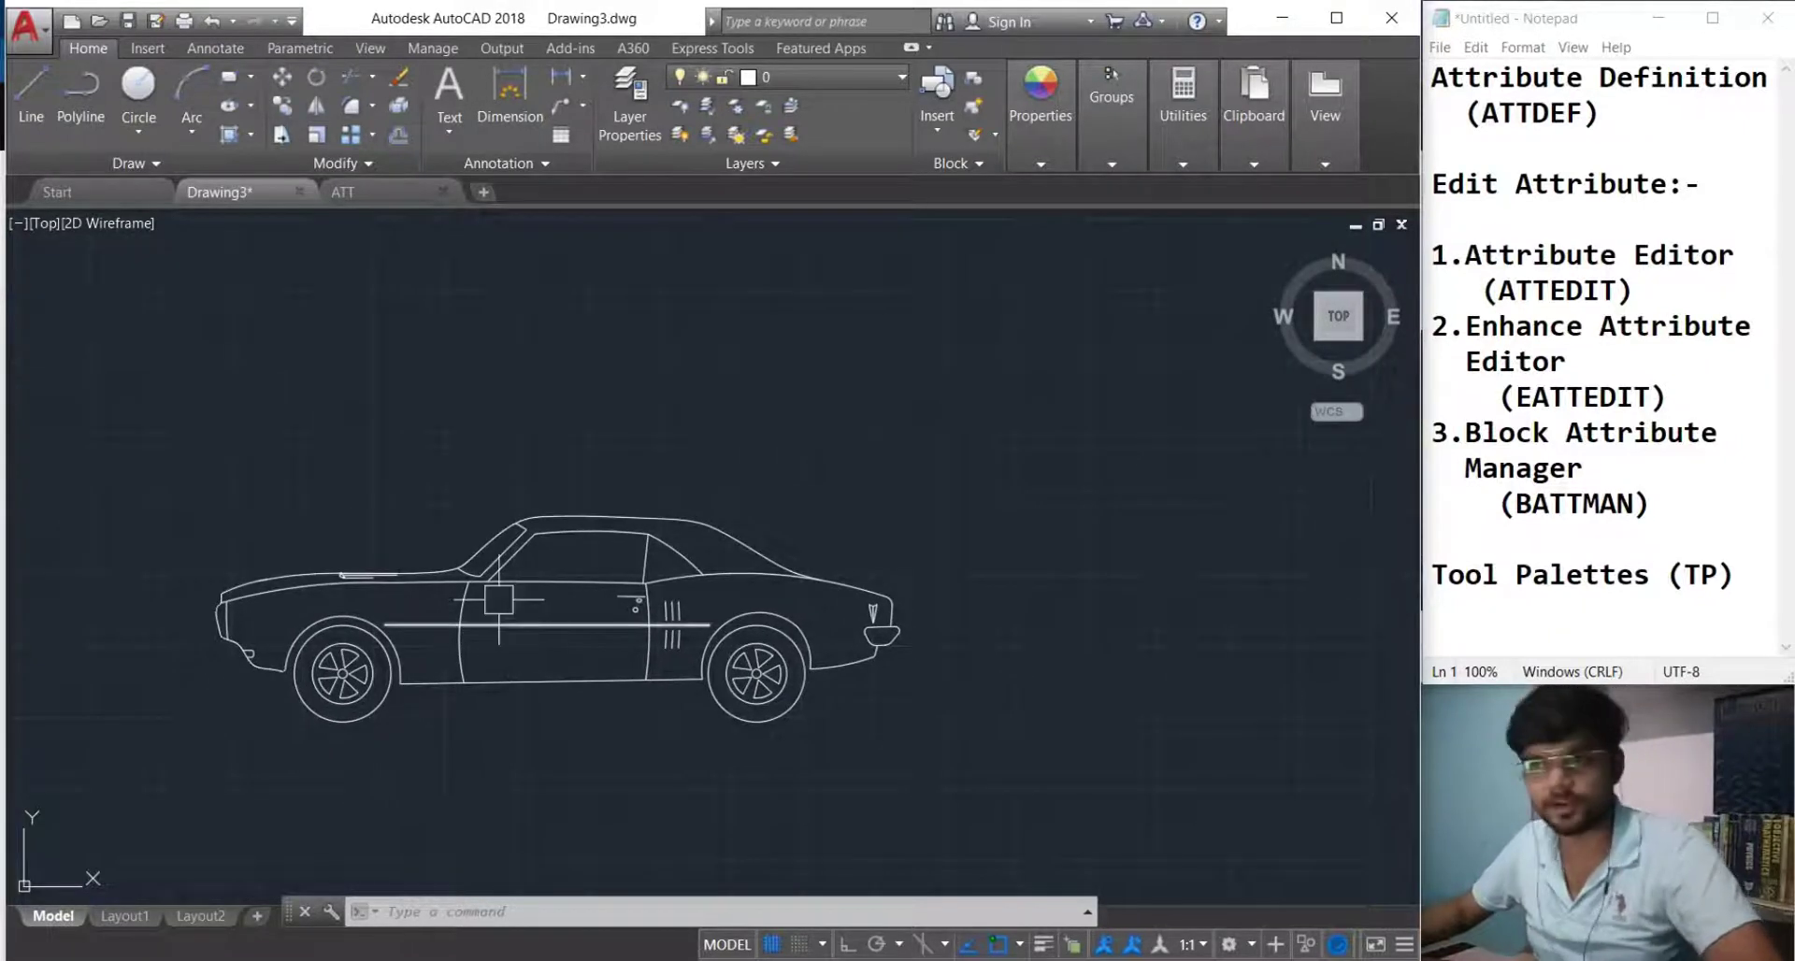
pyautogui.scroll(3, 523, 631)
pyautogui.scroll(-3, 457, 603)
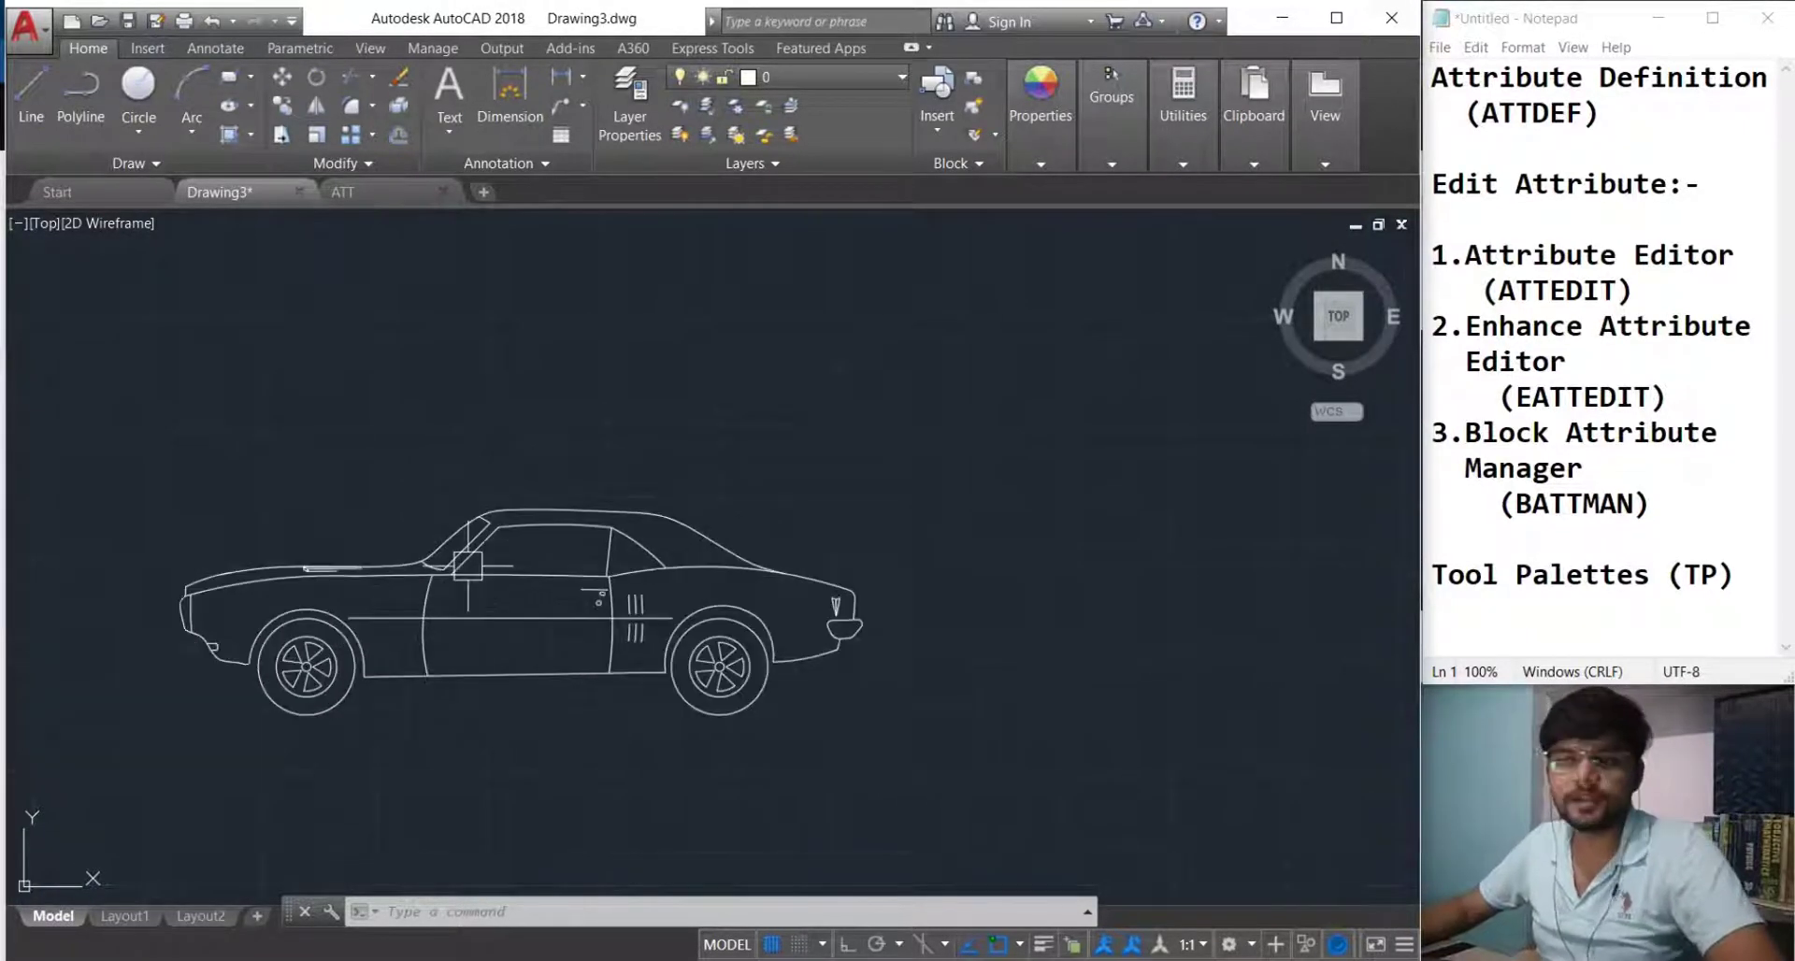
# Add multiline text 'Manidra & Mahindra' in a box on the car's door.
pyautogui.click(458, 130)
pyautogui.click(470, 177)
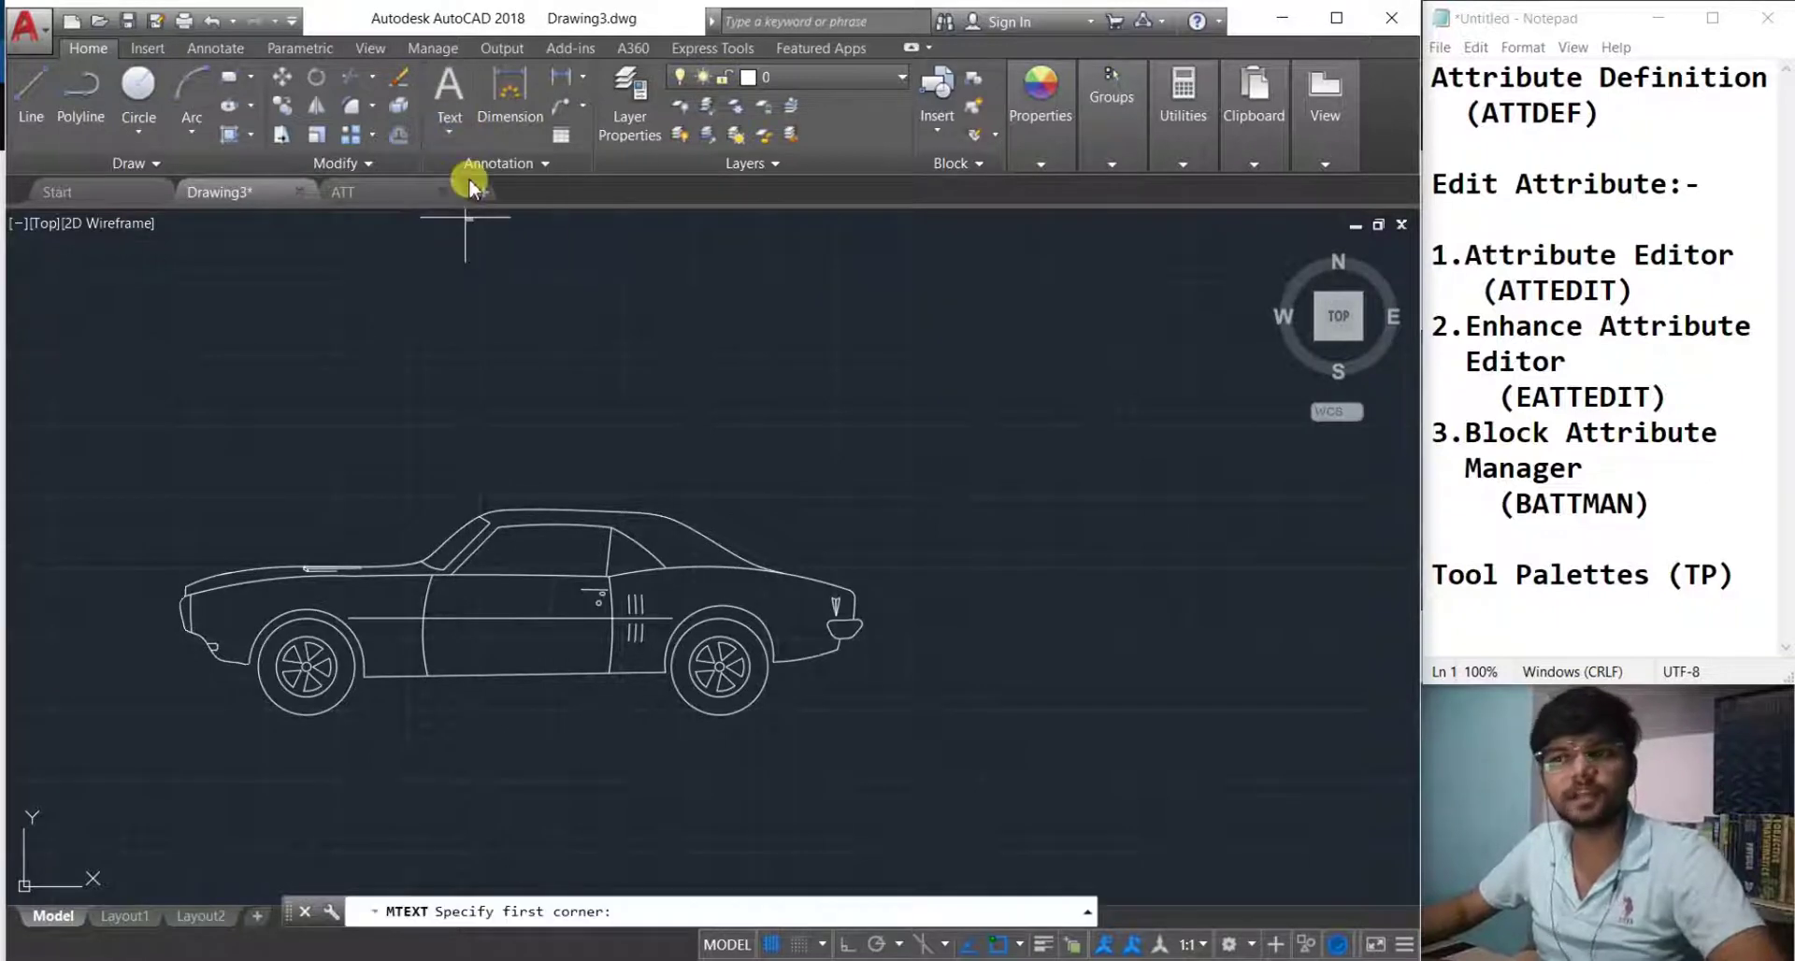
pyautogui.scroll(3, 541, 560)
pyautogui.click(372, 668)
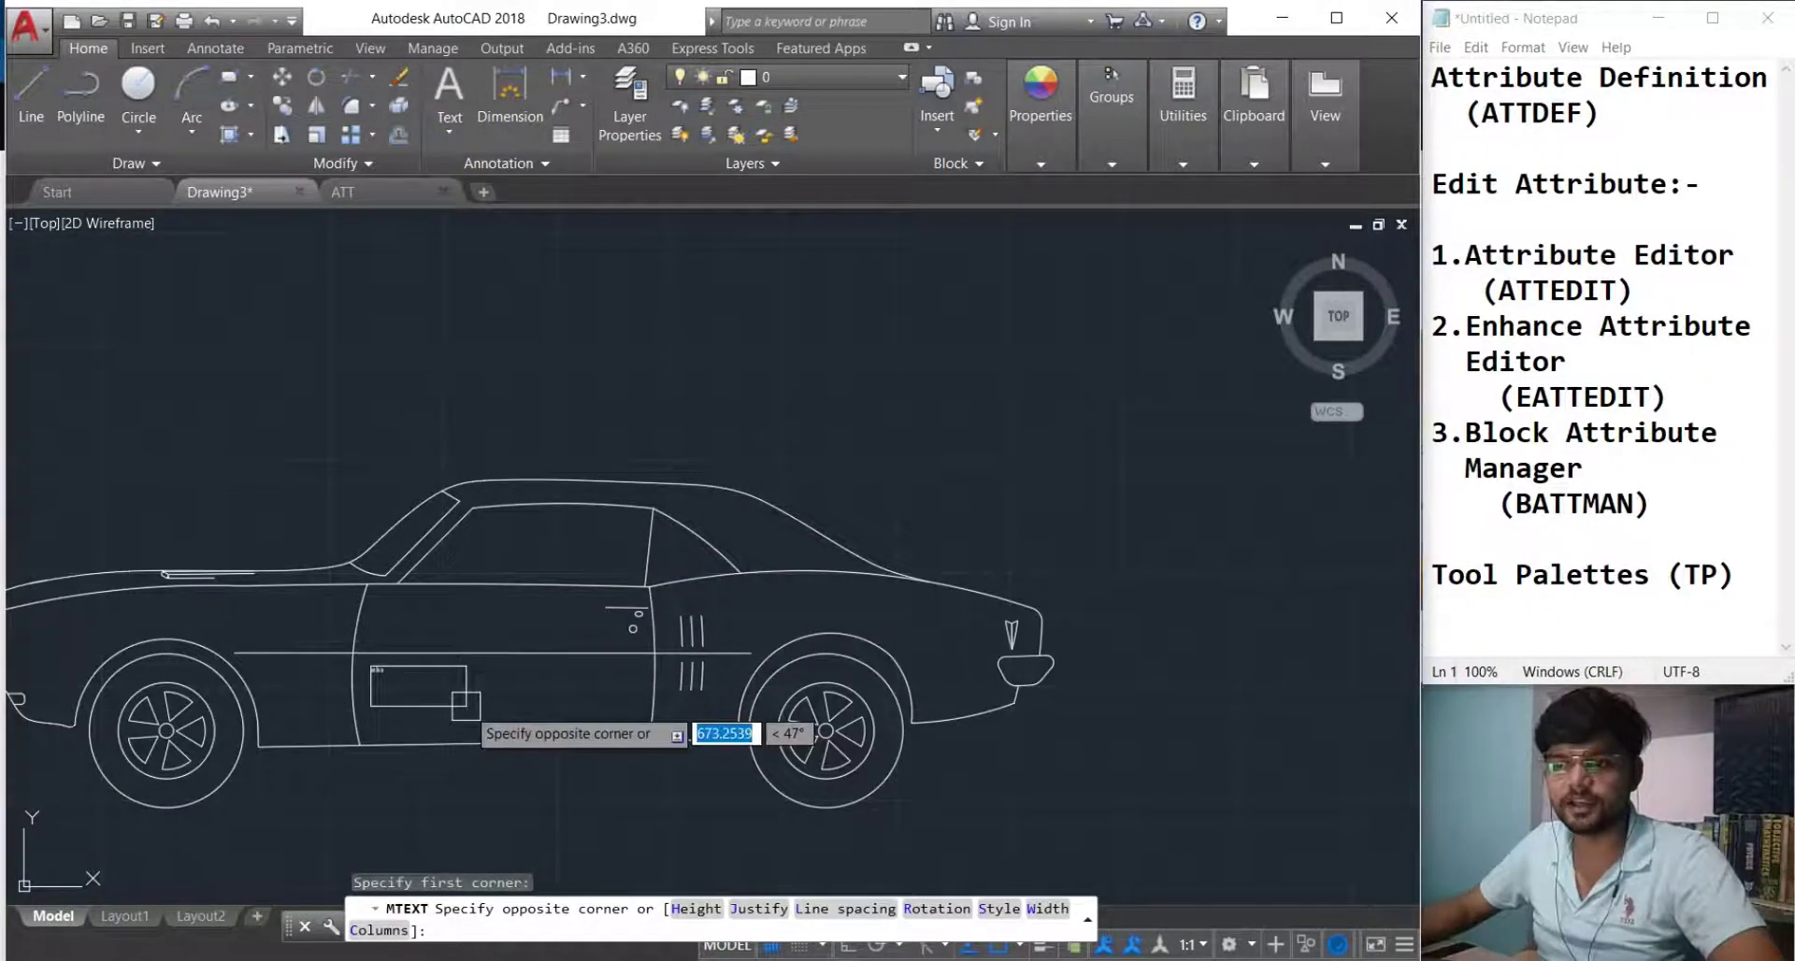
pyautogui.click(677, 776)
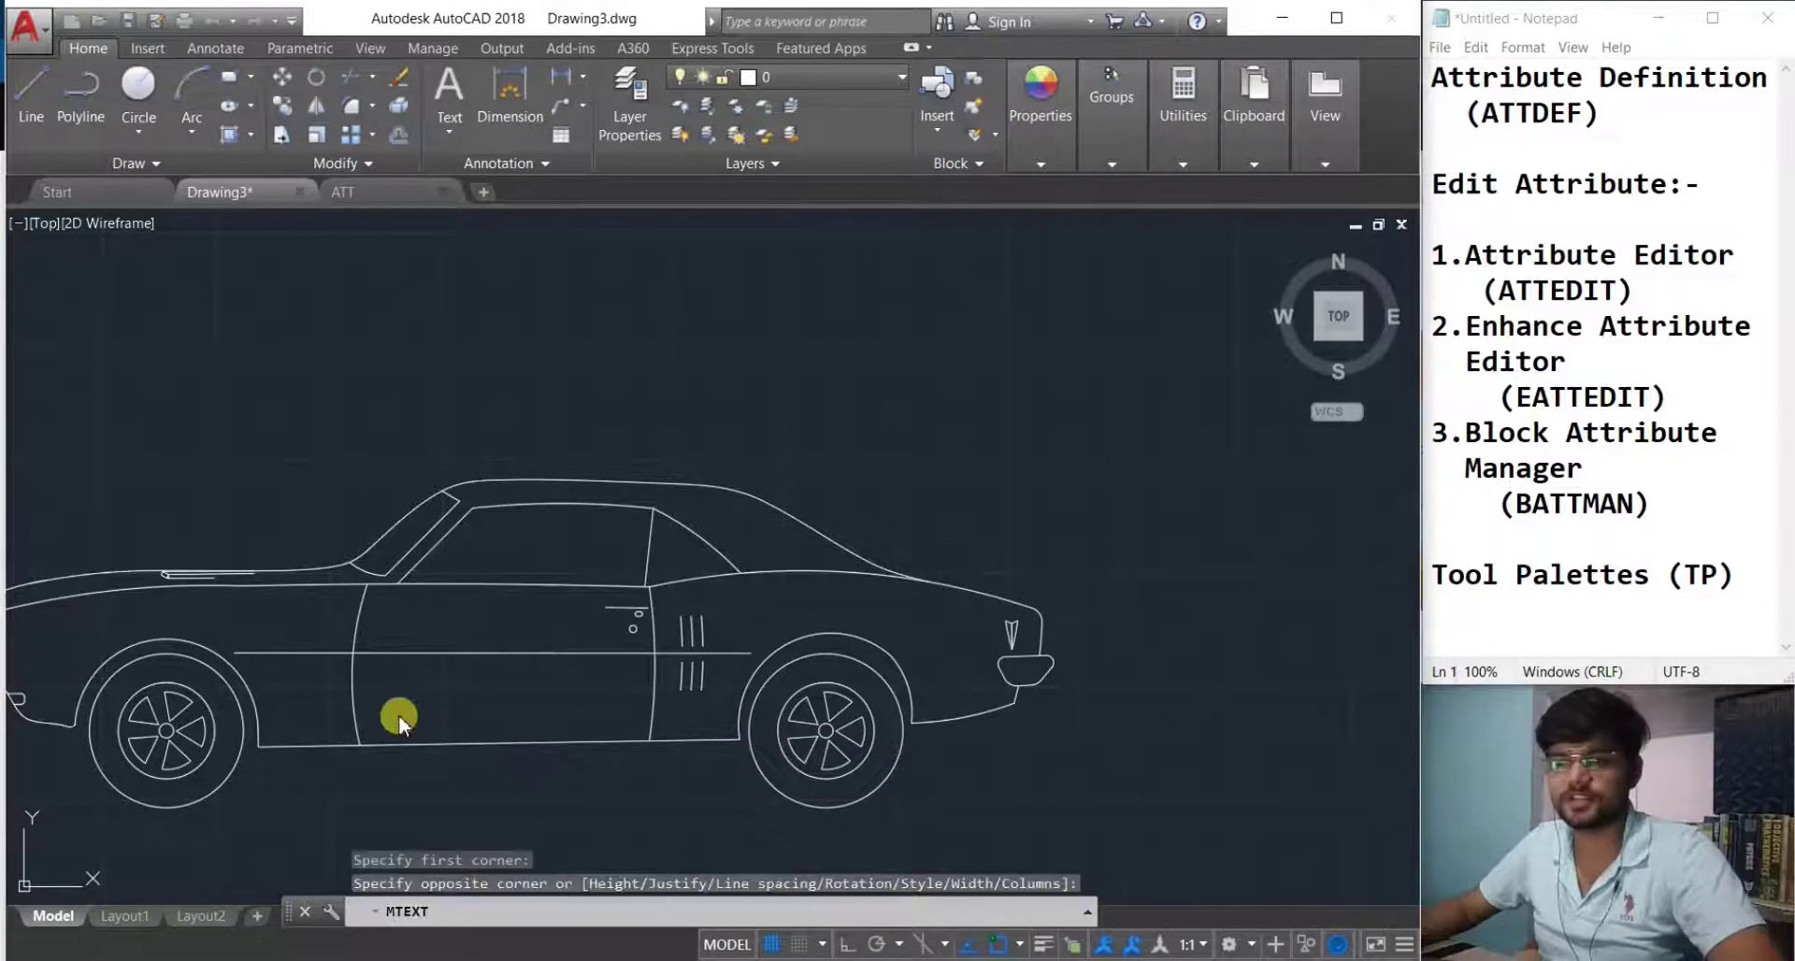
pyautogui.press('capslock')
pyautogui.write('M')
pyautogui.press('capslock')
pyautogui.write('anid')
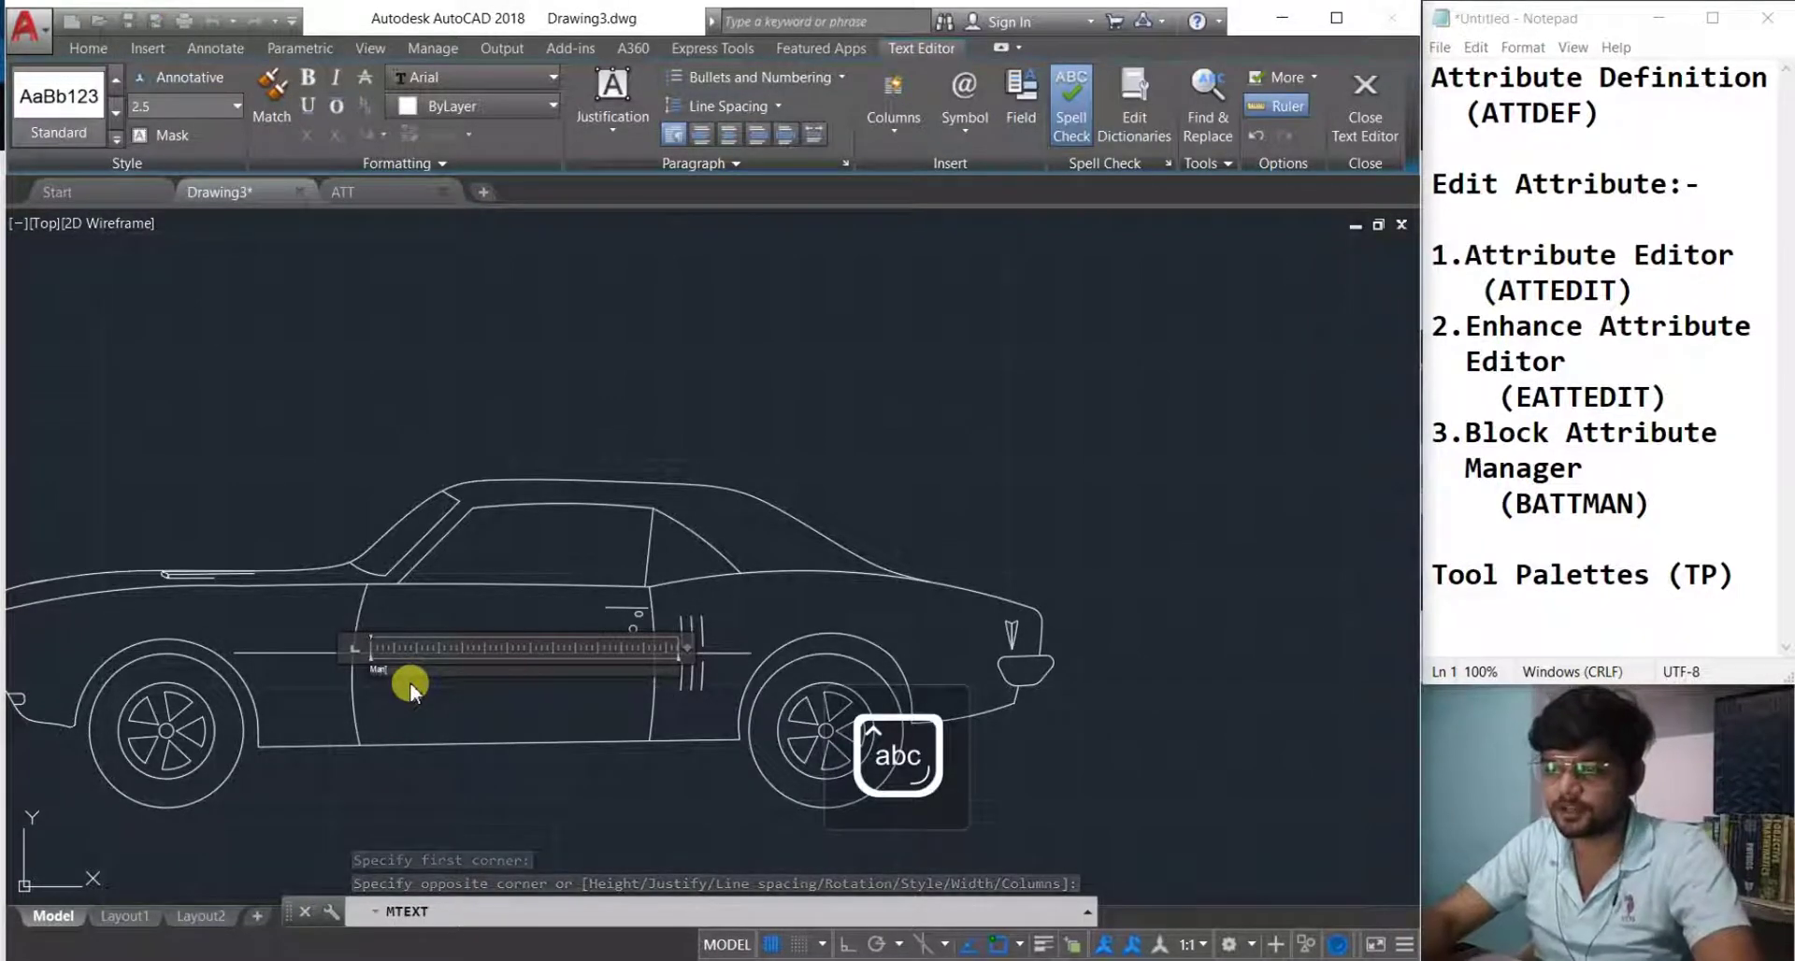
pyautogui.write('ra ')
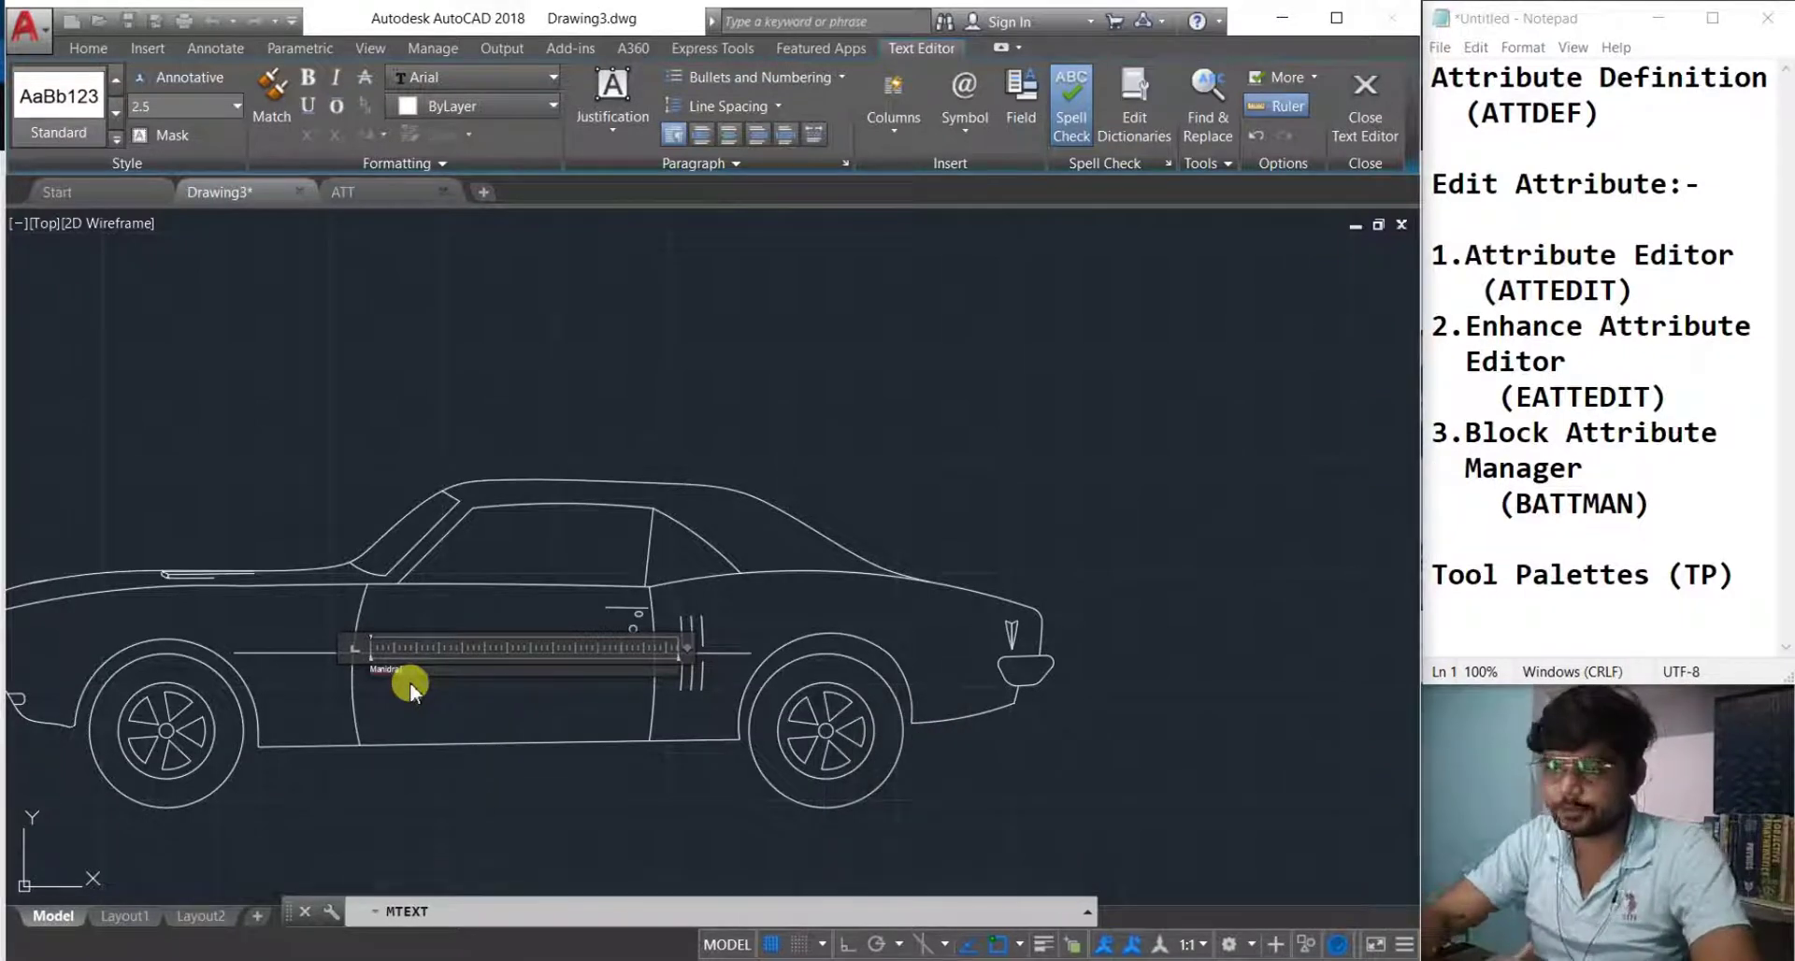
pyautogui.write('&')
pyautogui.press('capslock')
pyautogui.write('Mahin')
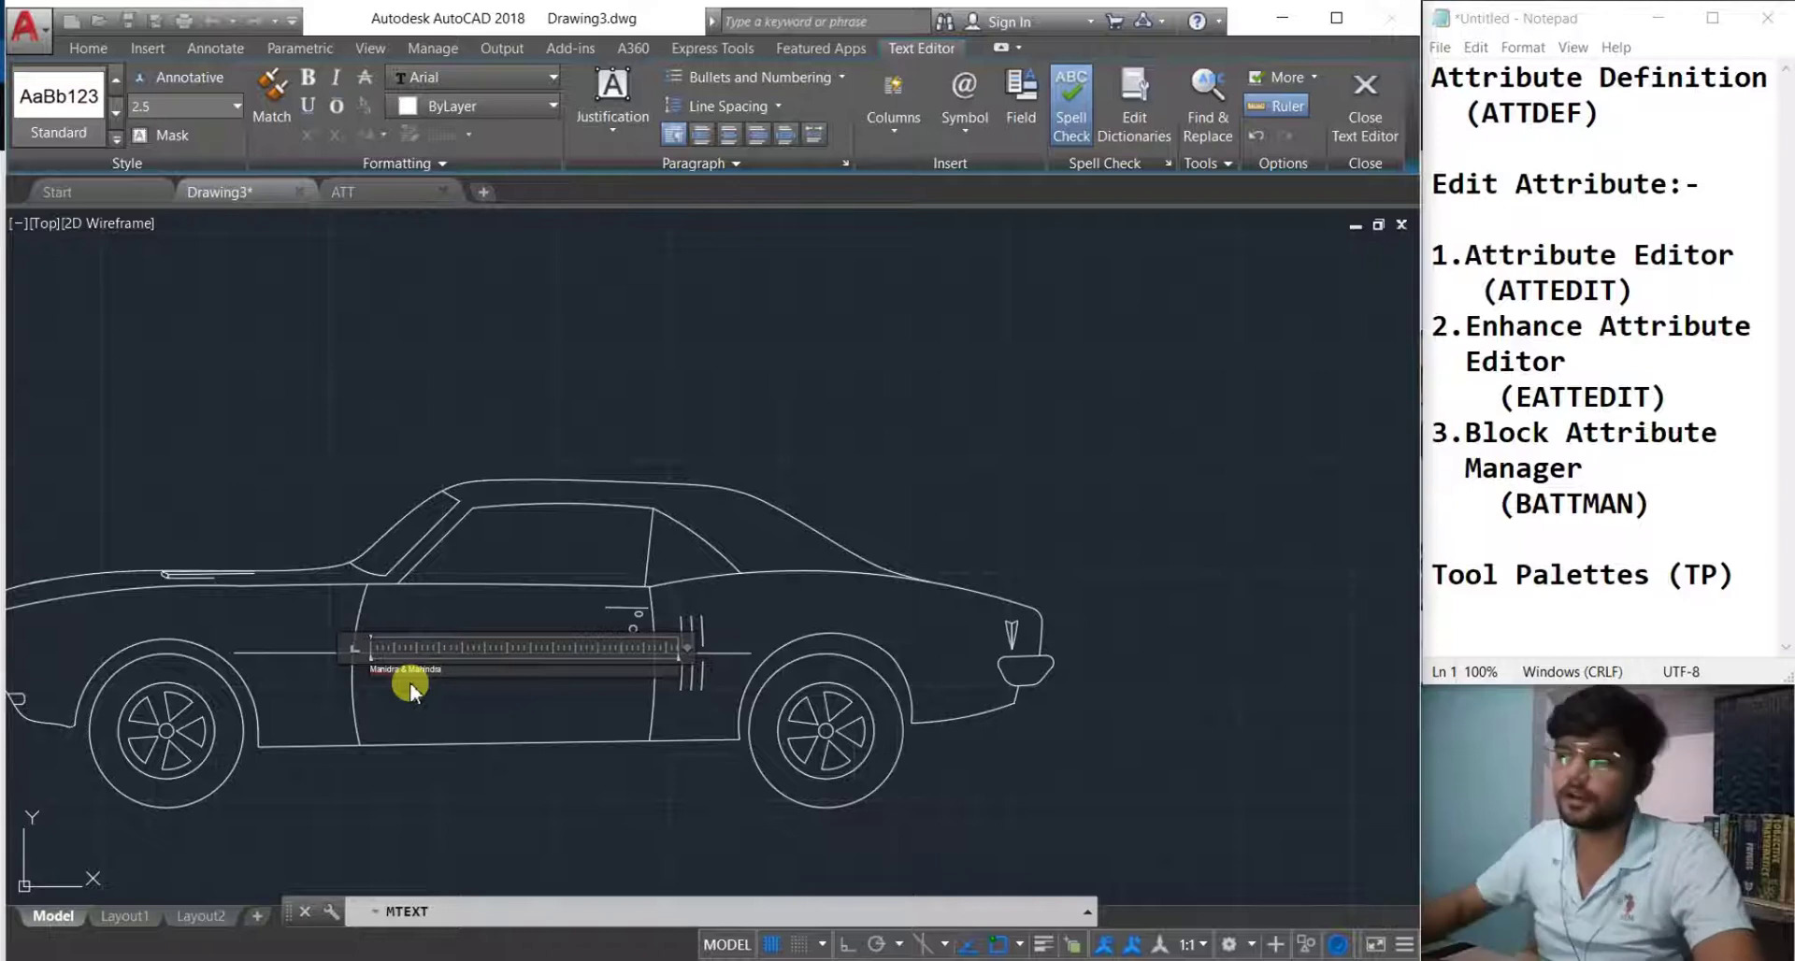
pyautogui.write('dra')
pyautogui.click(1348, 124)
# Raise the door label's text height to 10 and recentre the car.
pyautogui.click(1251, 291)
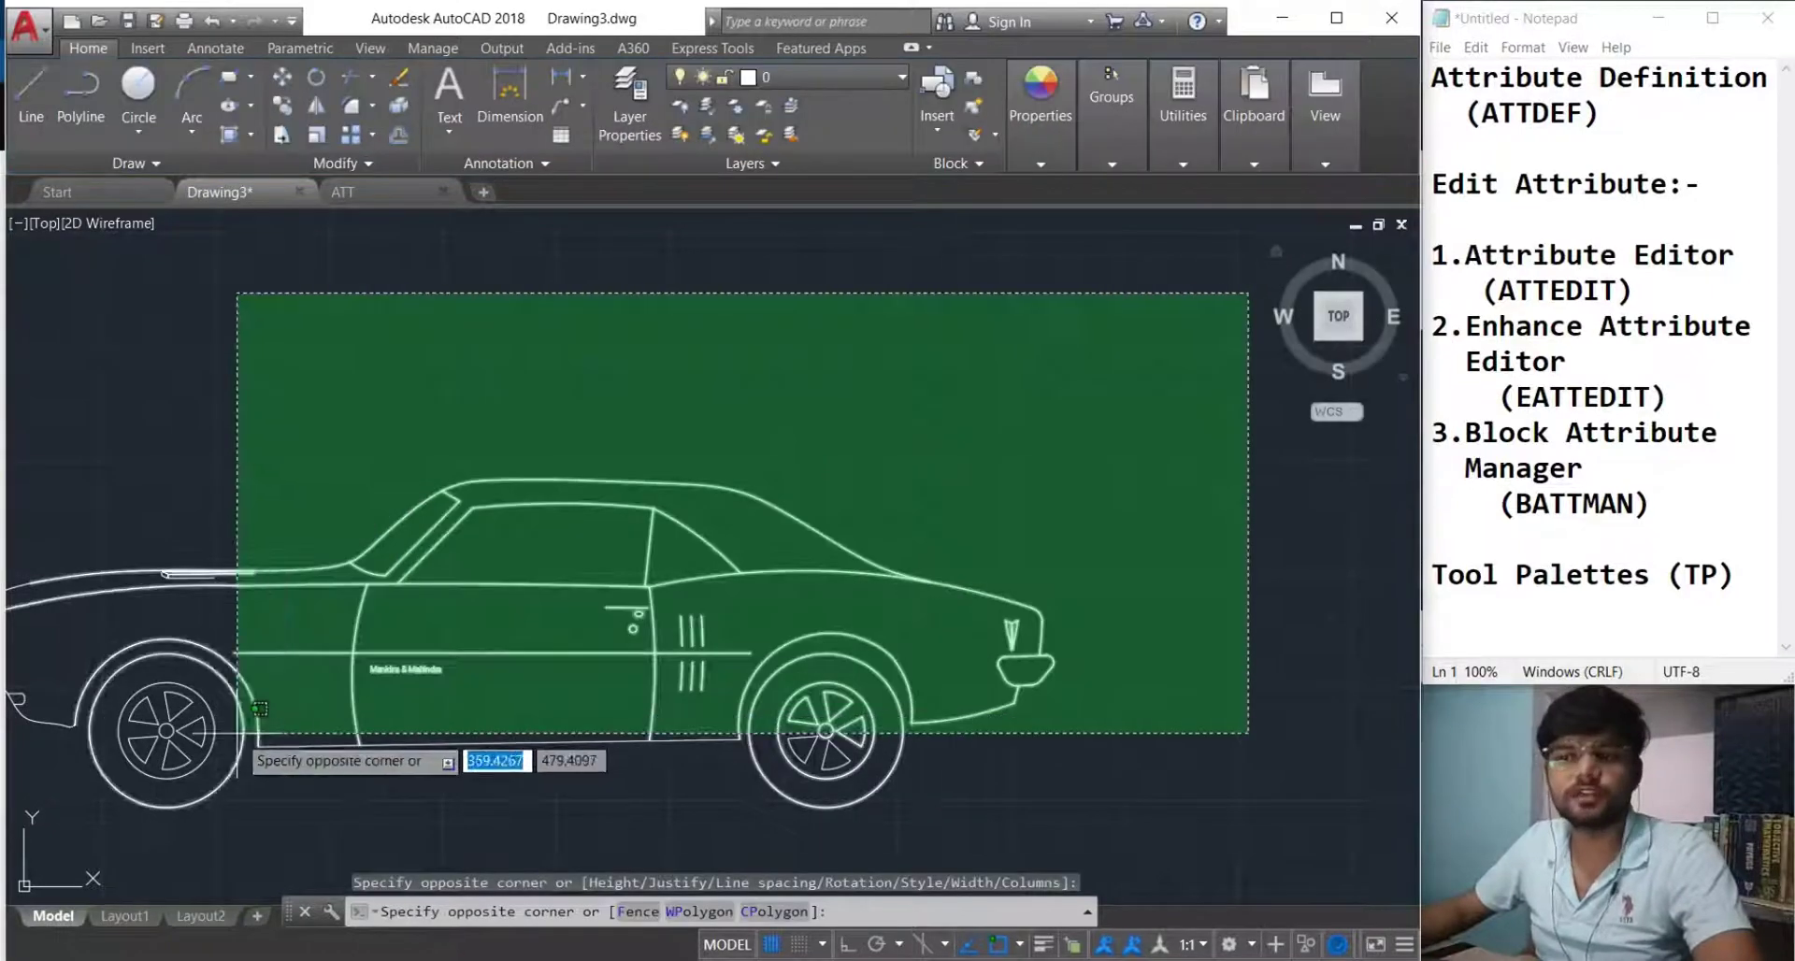
pyautogui.click(530, 739)
pyautogui.press('Escape')
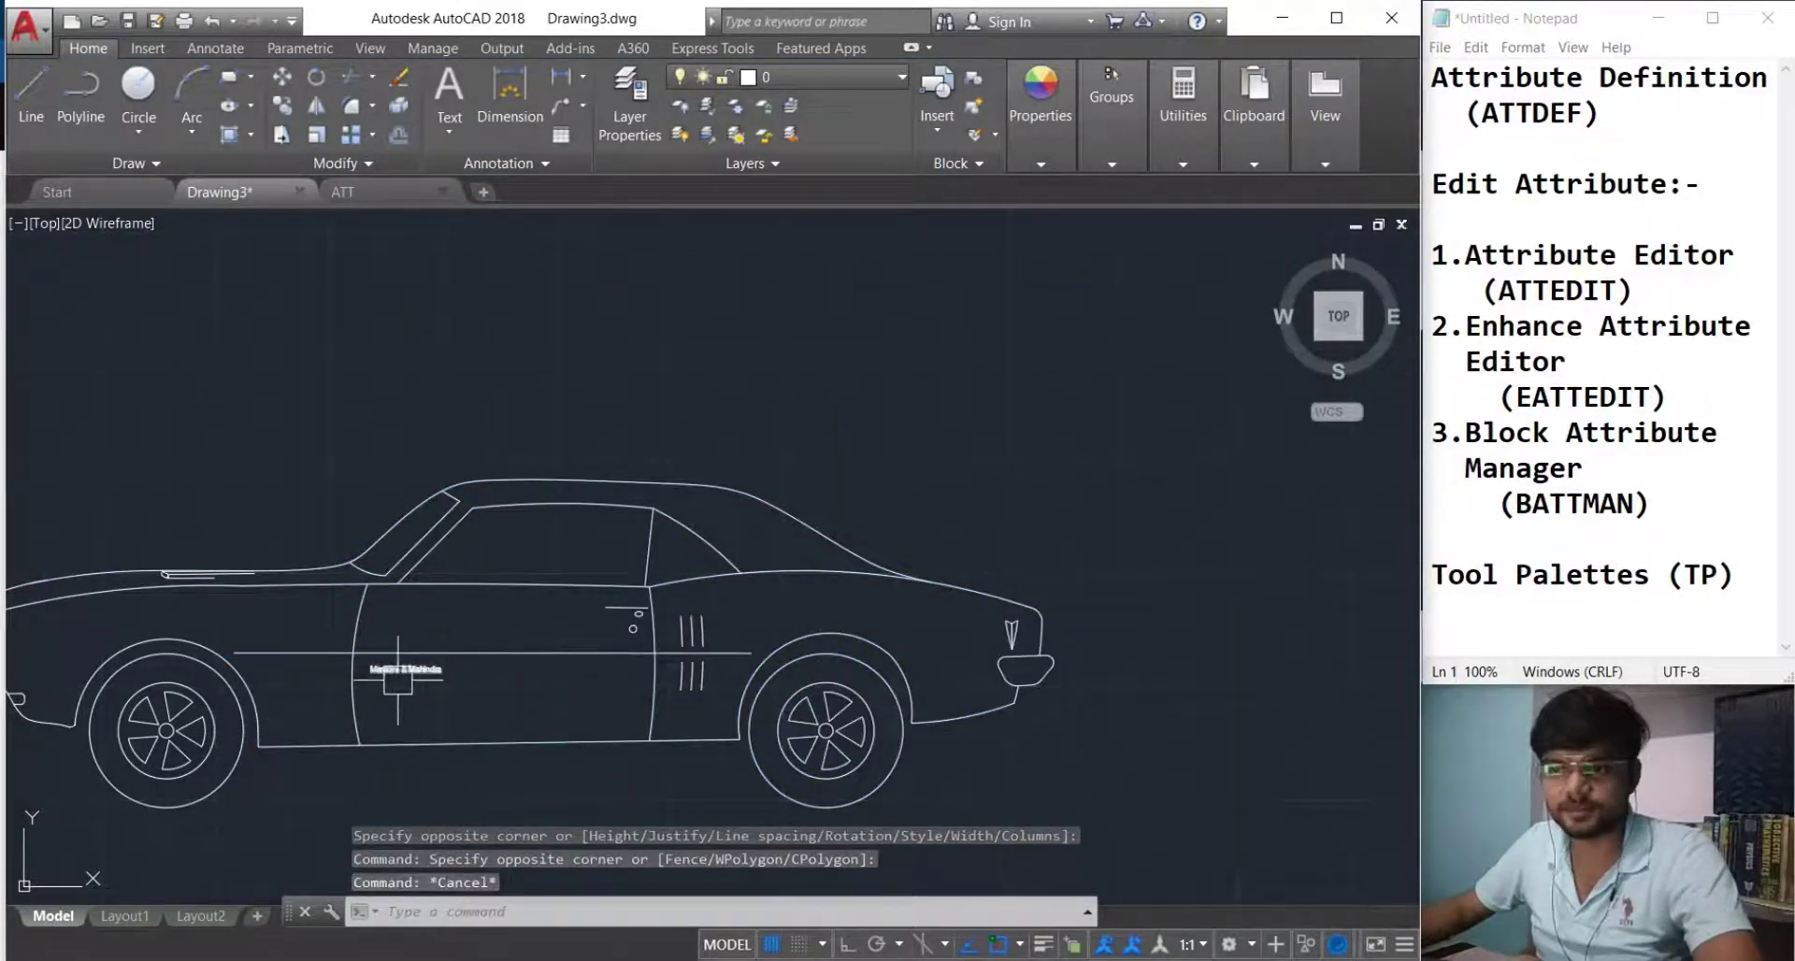
pyautogui.doubleClick(392, 668)
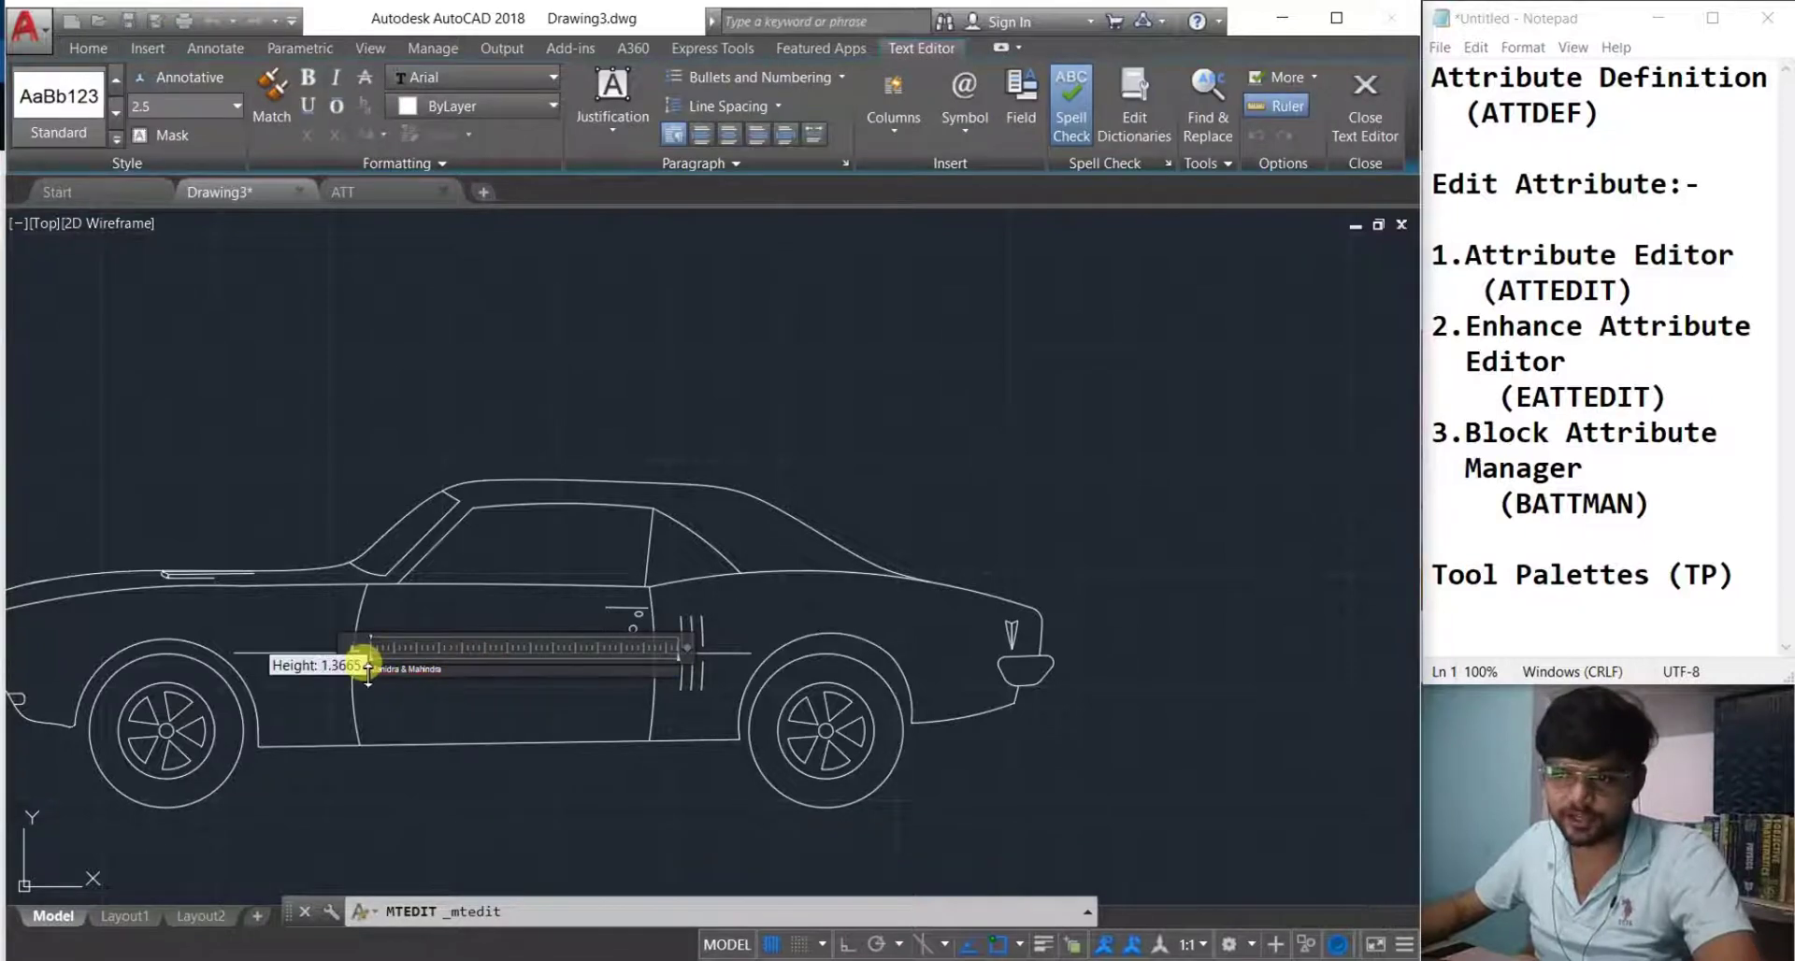
pyautogui.scroll(5, 447, 675)
pyautogui.moveTo(393, 634); pyautogui.dragTo(70, 631)
pyautogui.scroll(-7, 369, 537)
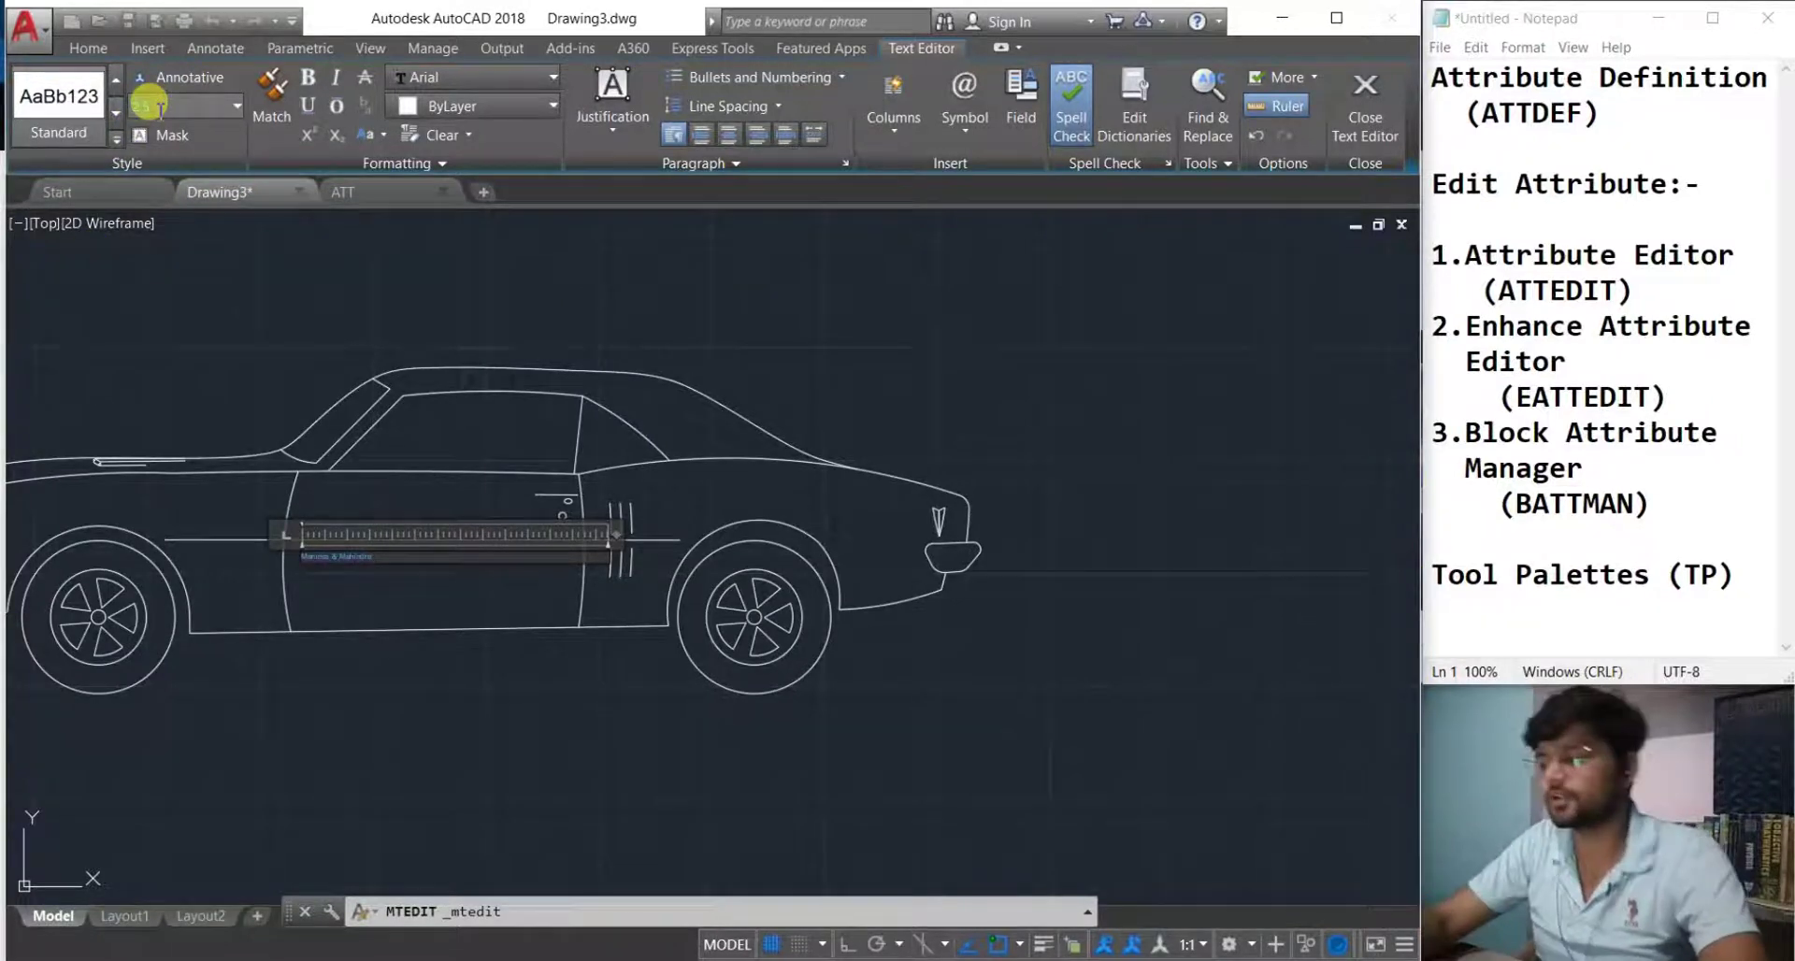
pyautogui.press('Return')
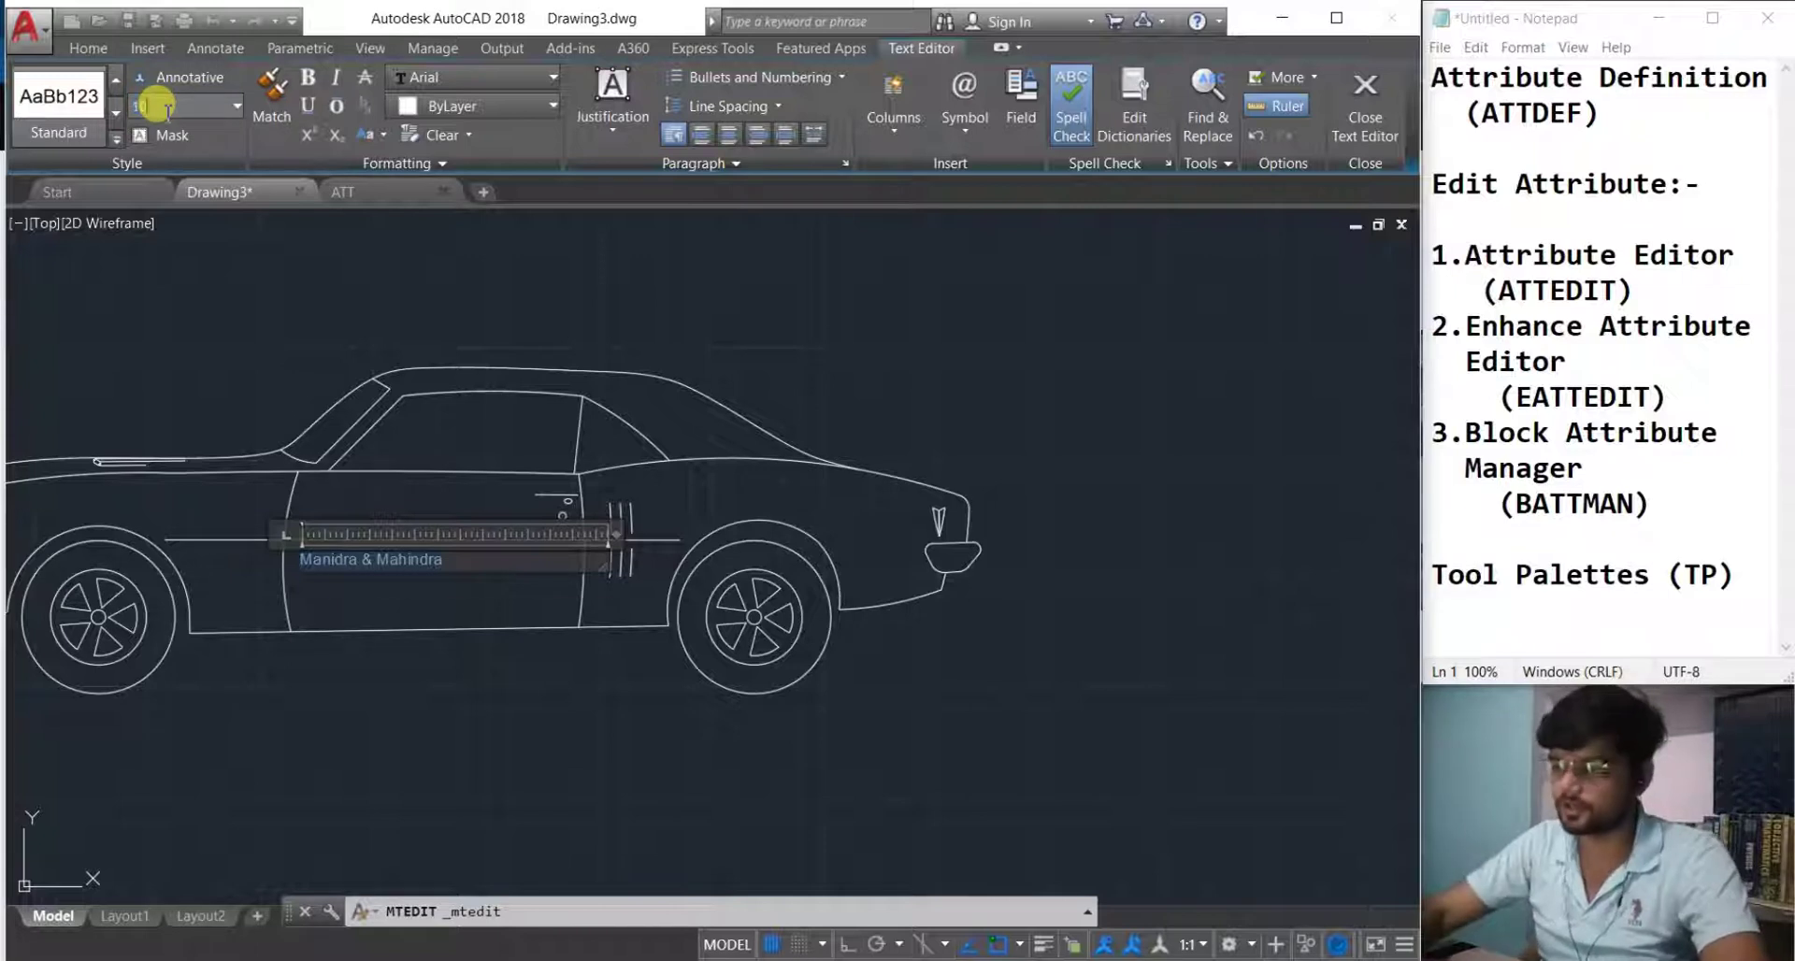
pyautogui.press('Return')
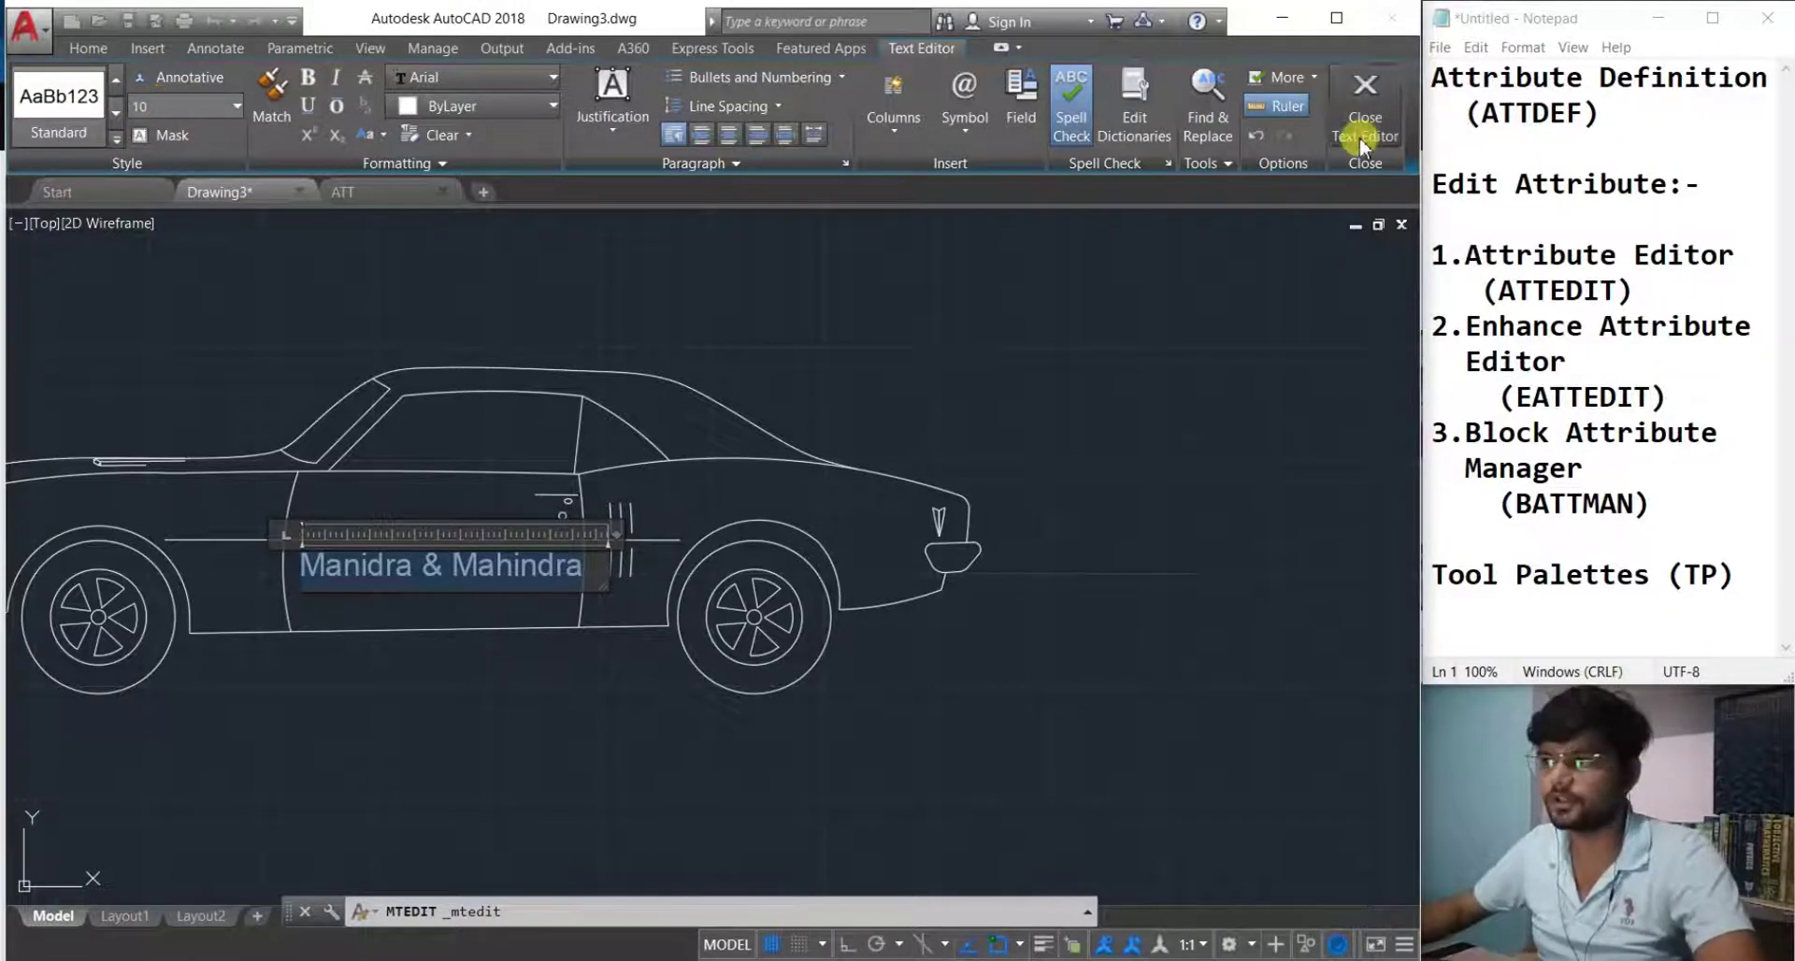
pyautogui.click(1364, 131)
pyautogui.scroll(-2, 487, 614)
pyautogui.moveTo(456, 660)
pyautogui.mouseDown(button='middle')
pyautogui.moveTo(524, 669)
pyautogui.moveTo(476, 616)
pyautogui.moveTo(396, 595)
pyautogui.mouseUp(button='middle')
pyautogui.scroll(-1, 528, 595)
pyautogui.scroll(3, 517, 600)
pyautogui.scroll(-2, 508, 606)
pyautogui.scroll(2, 415, 570)
pyautogui.scroll(-2, 505, 624)
pyautogui.moveTo(502, 625); pyautogui.dragTo(551, 632, button='middle')
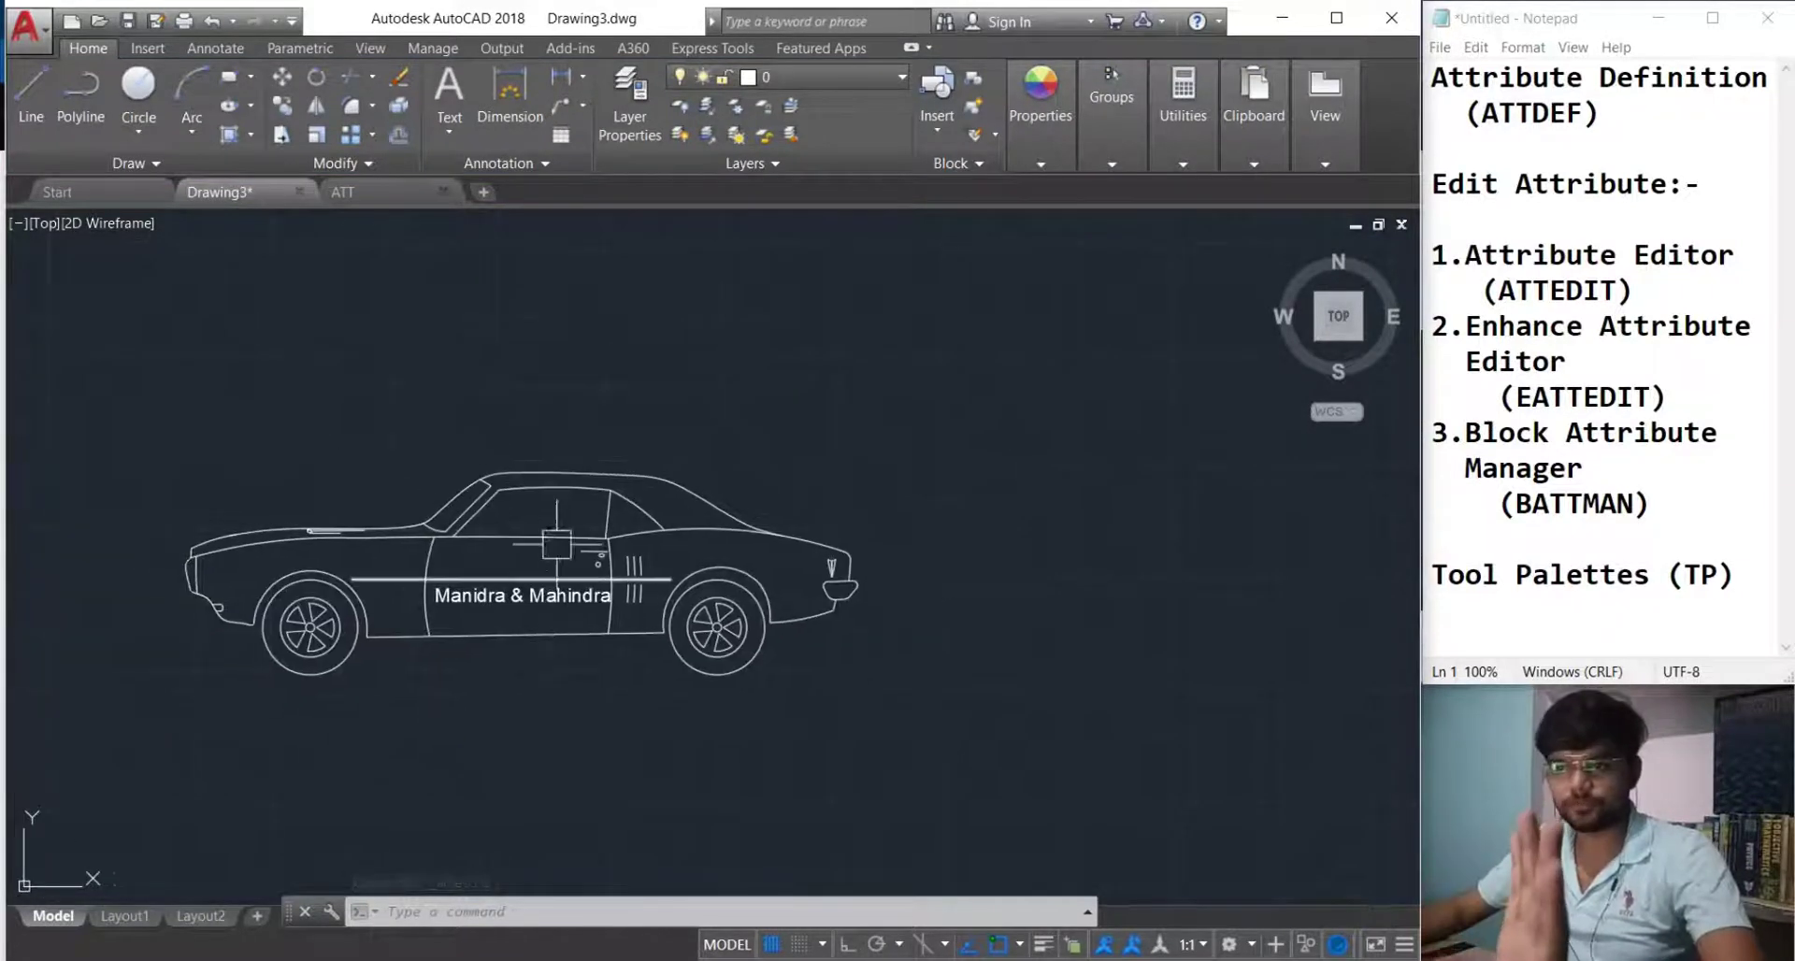
# Edit the door label so 'Manidra' is corrected to 'Mahindra'.
pyautogui.click(466, 598)
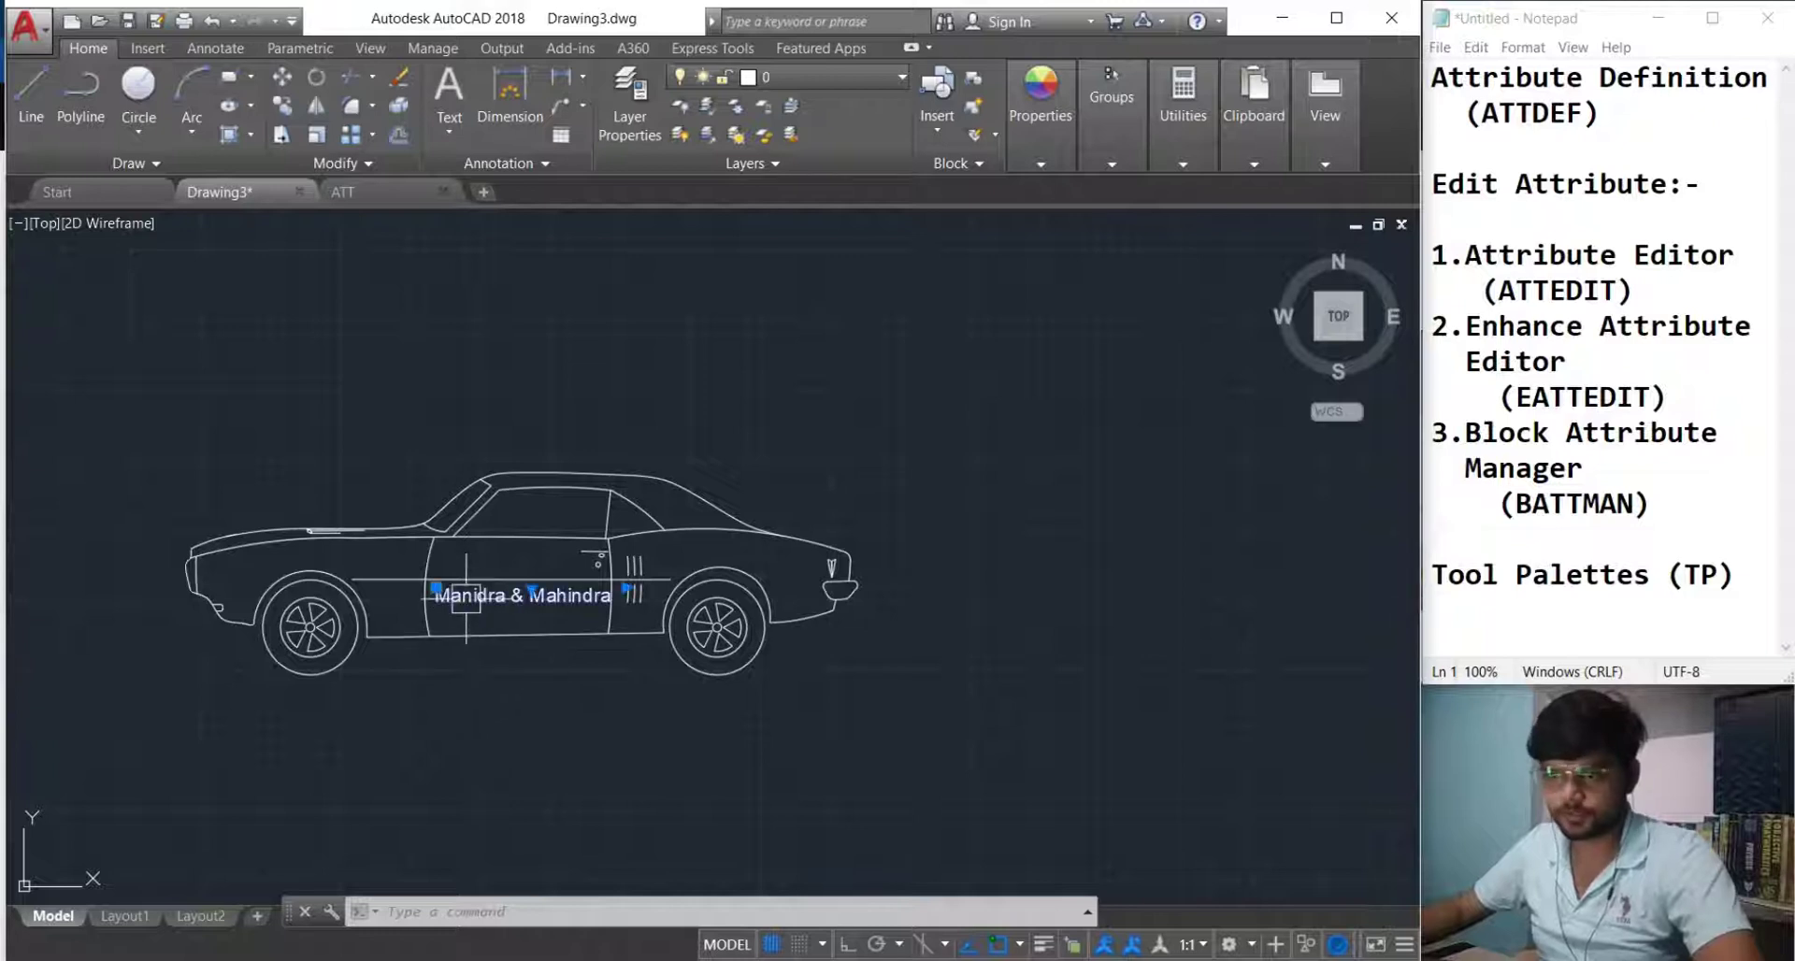
pyautogui.doubleClick(466, 597)
pyautogui.scroll(1, 473, 588)
pyautogui.scroll(1, 474, 585)
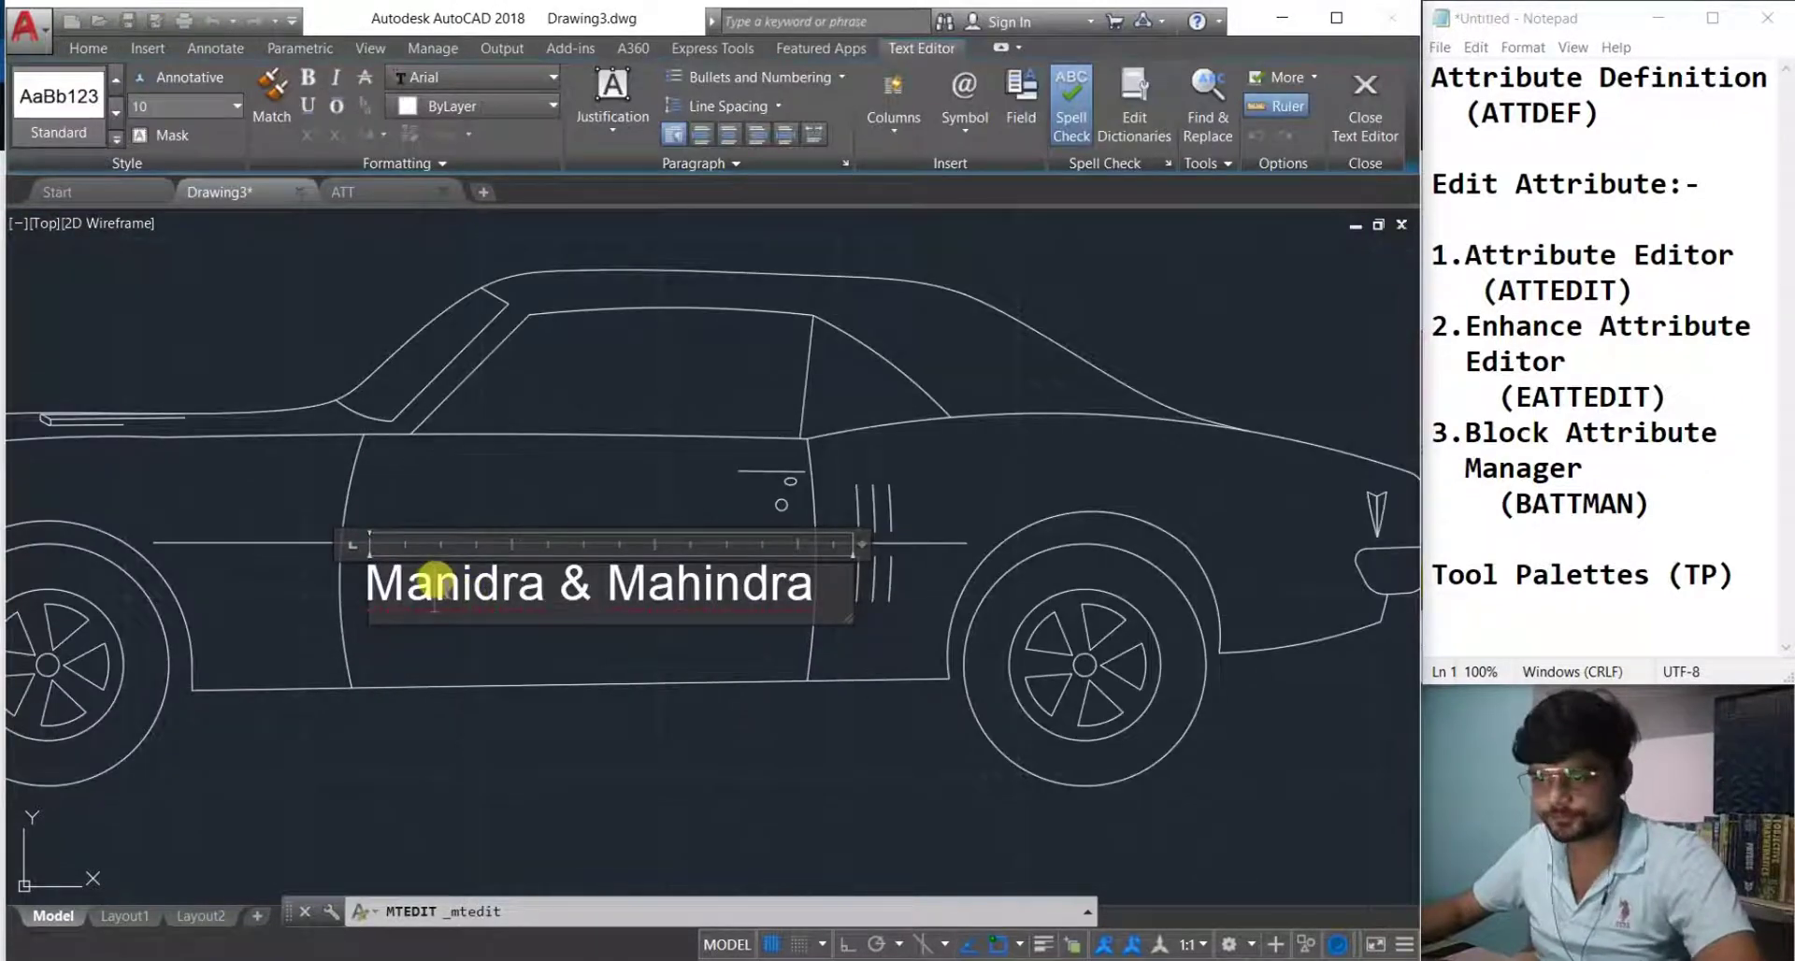
pyautogui.write('hi')
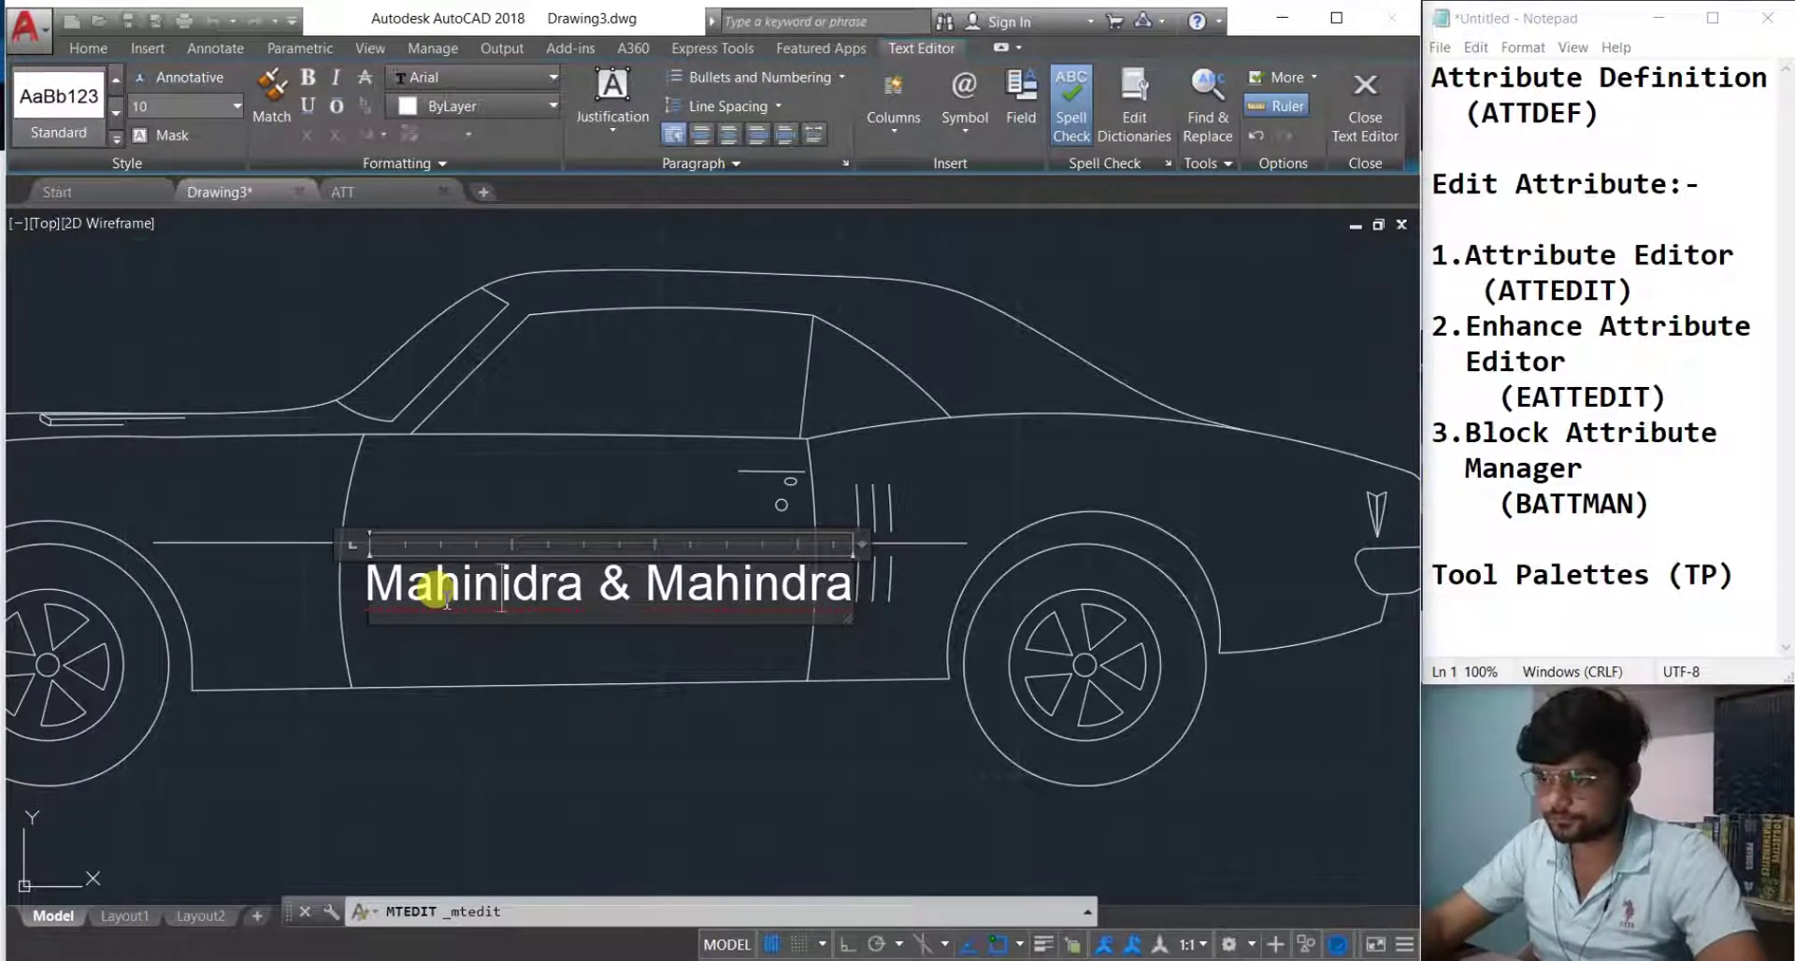
pyautogui.press('BackSpace')
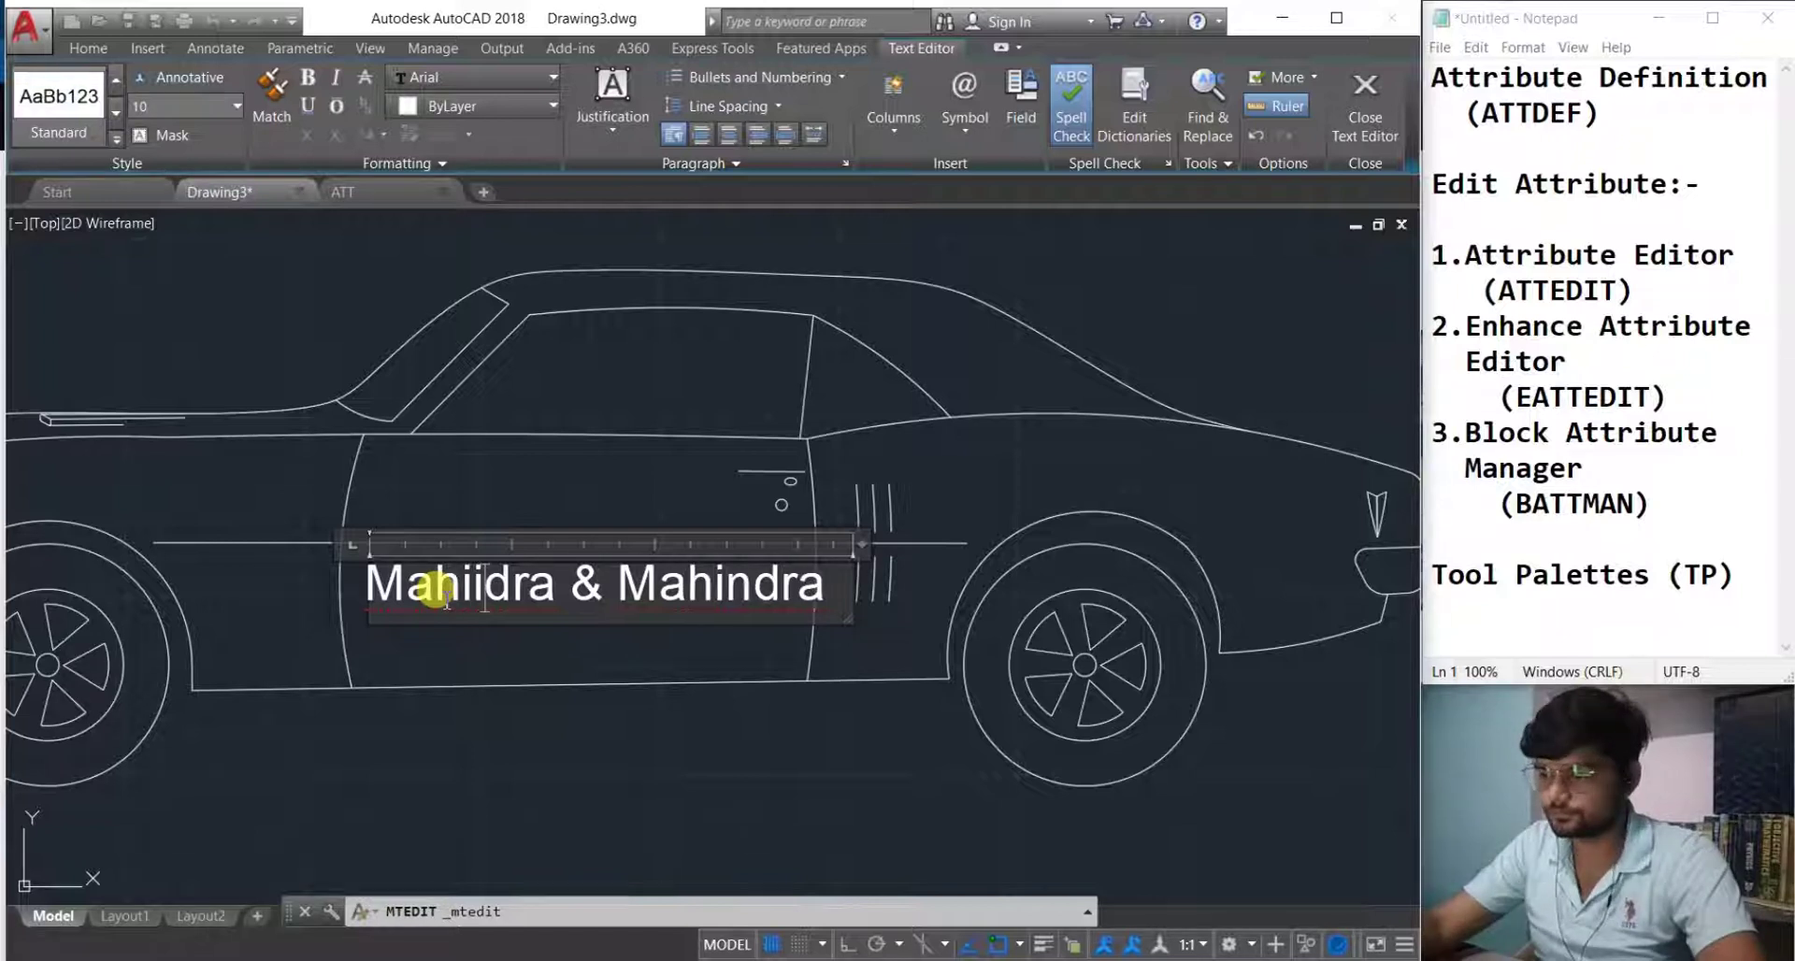
pyautogui.press('BackSpace')
pyautogui.press('BackSpace')
pyautogui.write('in')
pyautogui.click(481, 642)
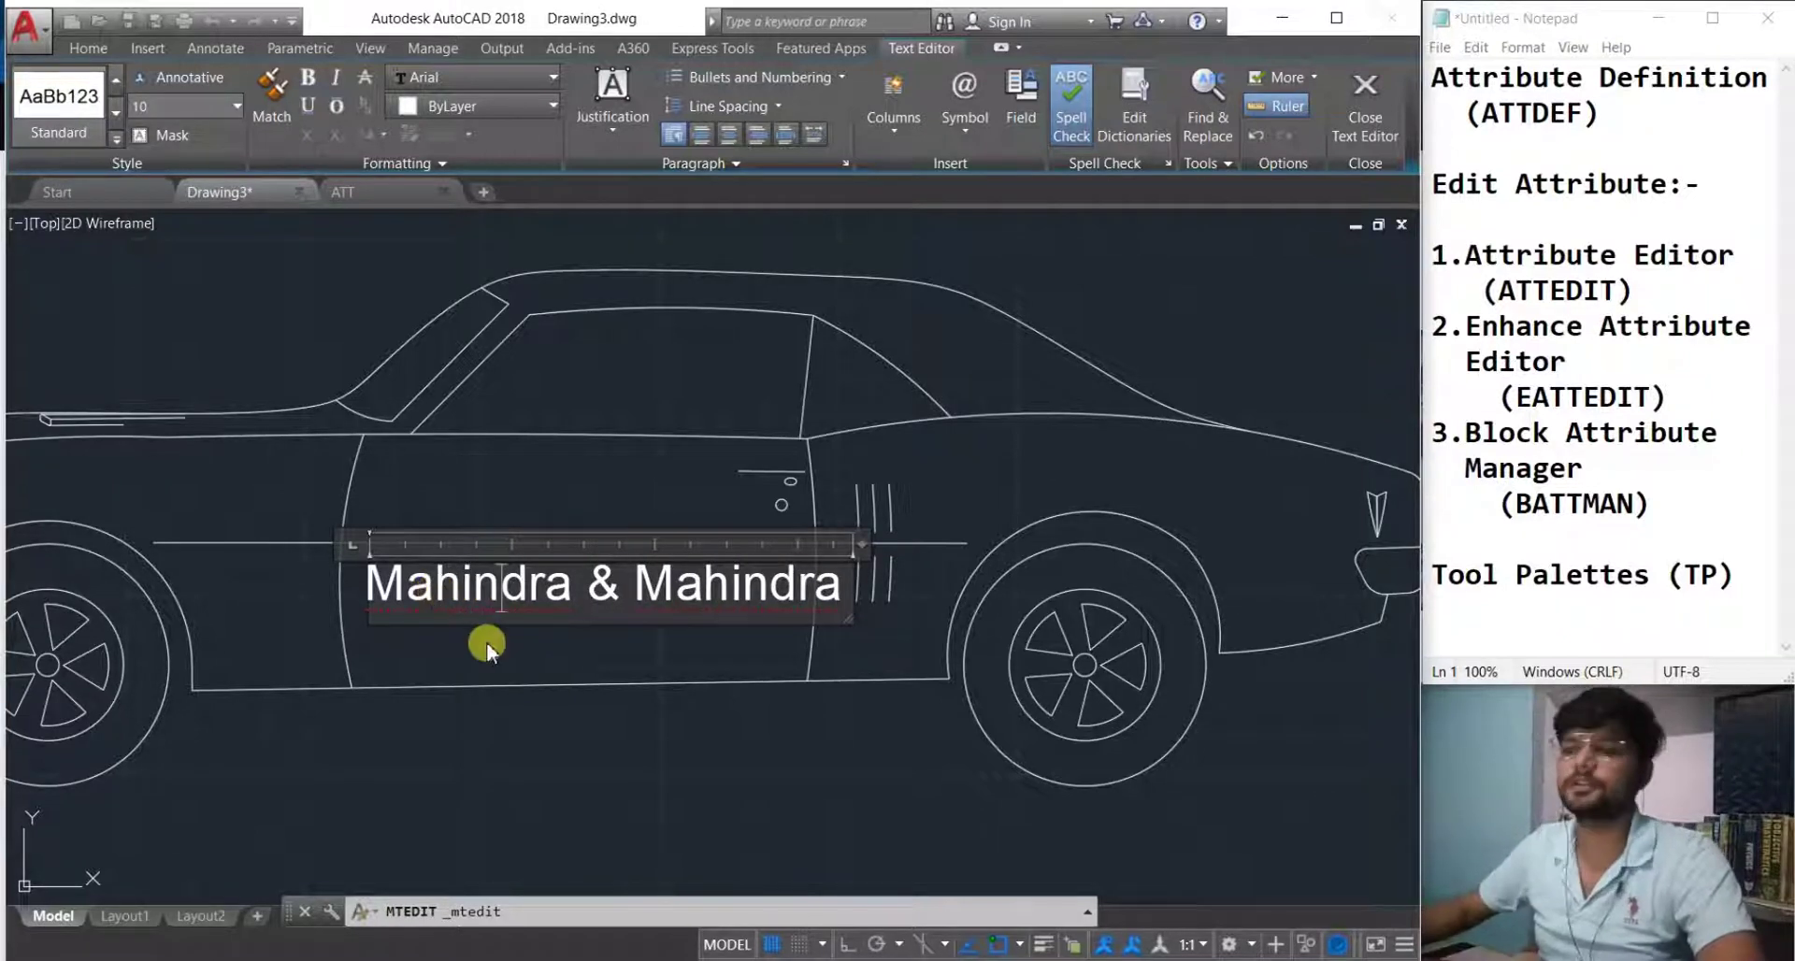
pyautogui.scroll(-2, 491, 641)
pyautogui.moveTo(549, 686)
pyautogui.mouseDown(button='middle')
pyautogui.moveTo(477, 708)
pyautogui.moveTo(551, 681)
pyautogui.moveTo(689, 709)
pyautogui.mouseUp(button='middle')
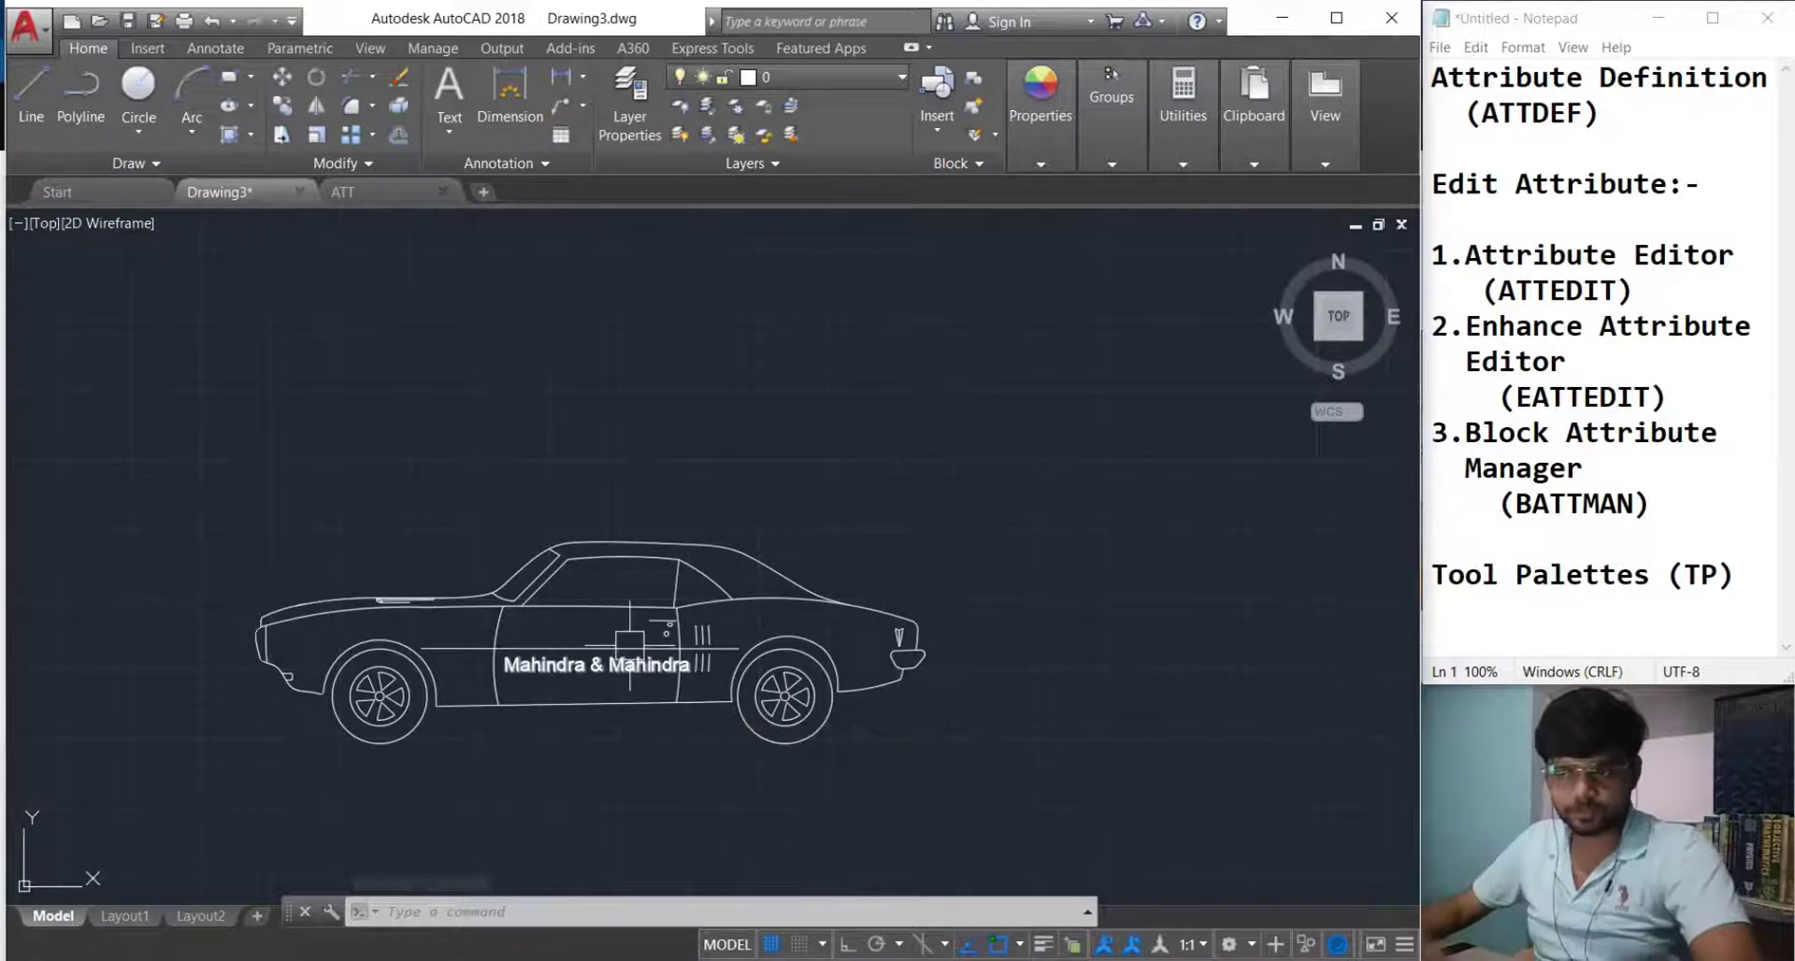
# Frame the car and open Block Definition with B for a block named 'car'.
pyautogui.scroll(-2, 610, 723)
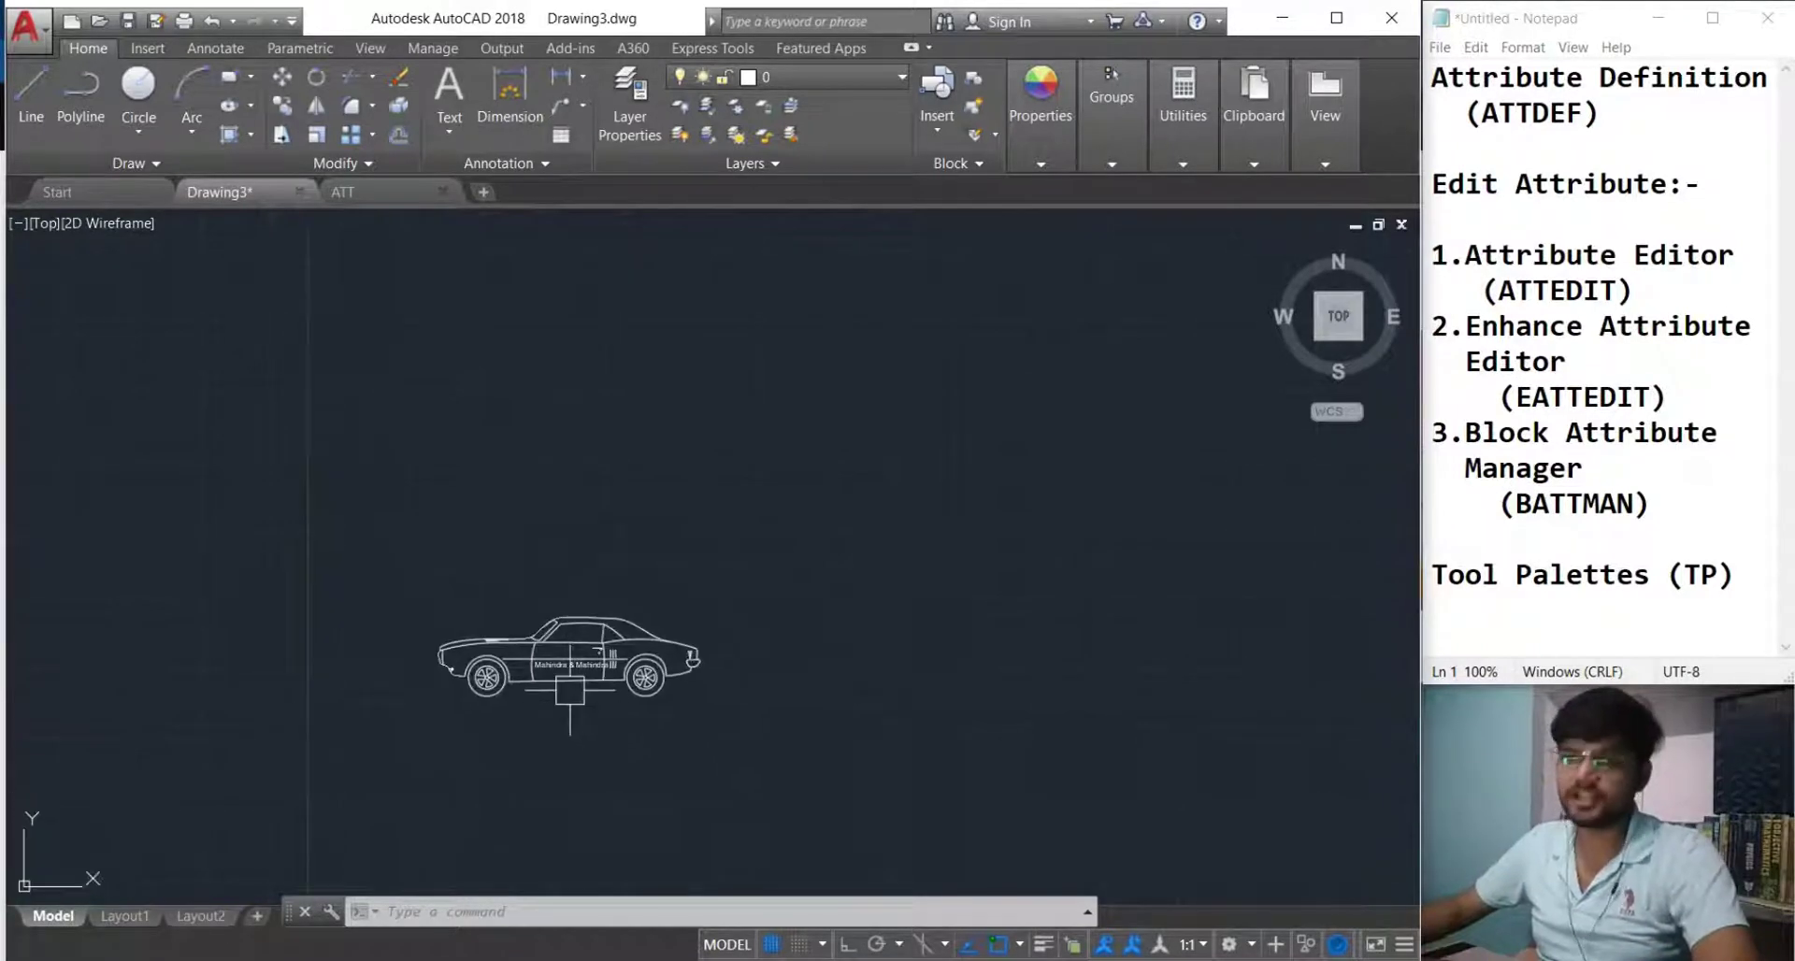
pyautogui.scroll(2, 645, 757)
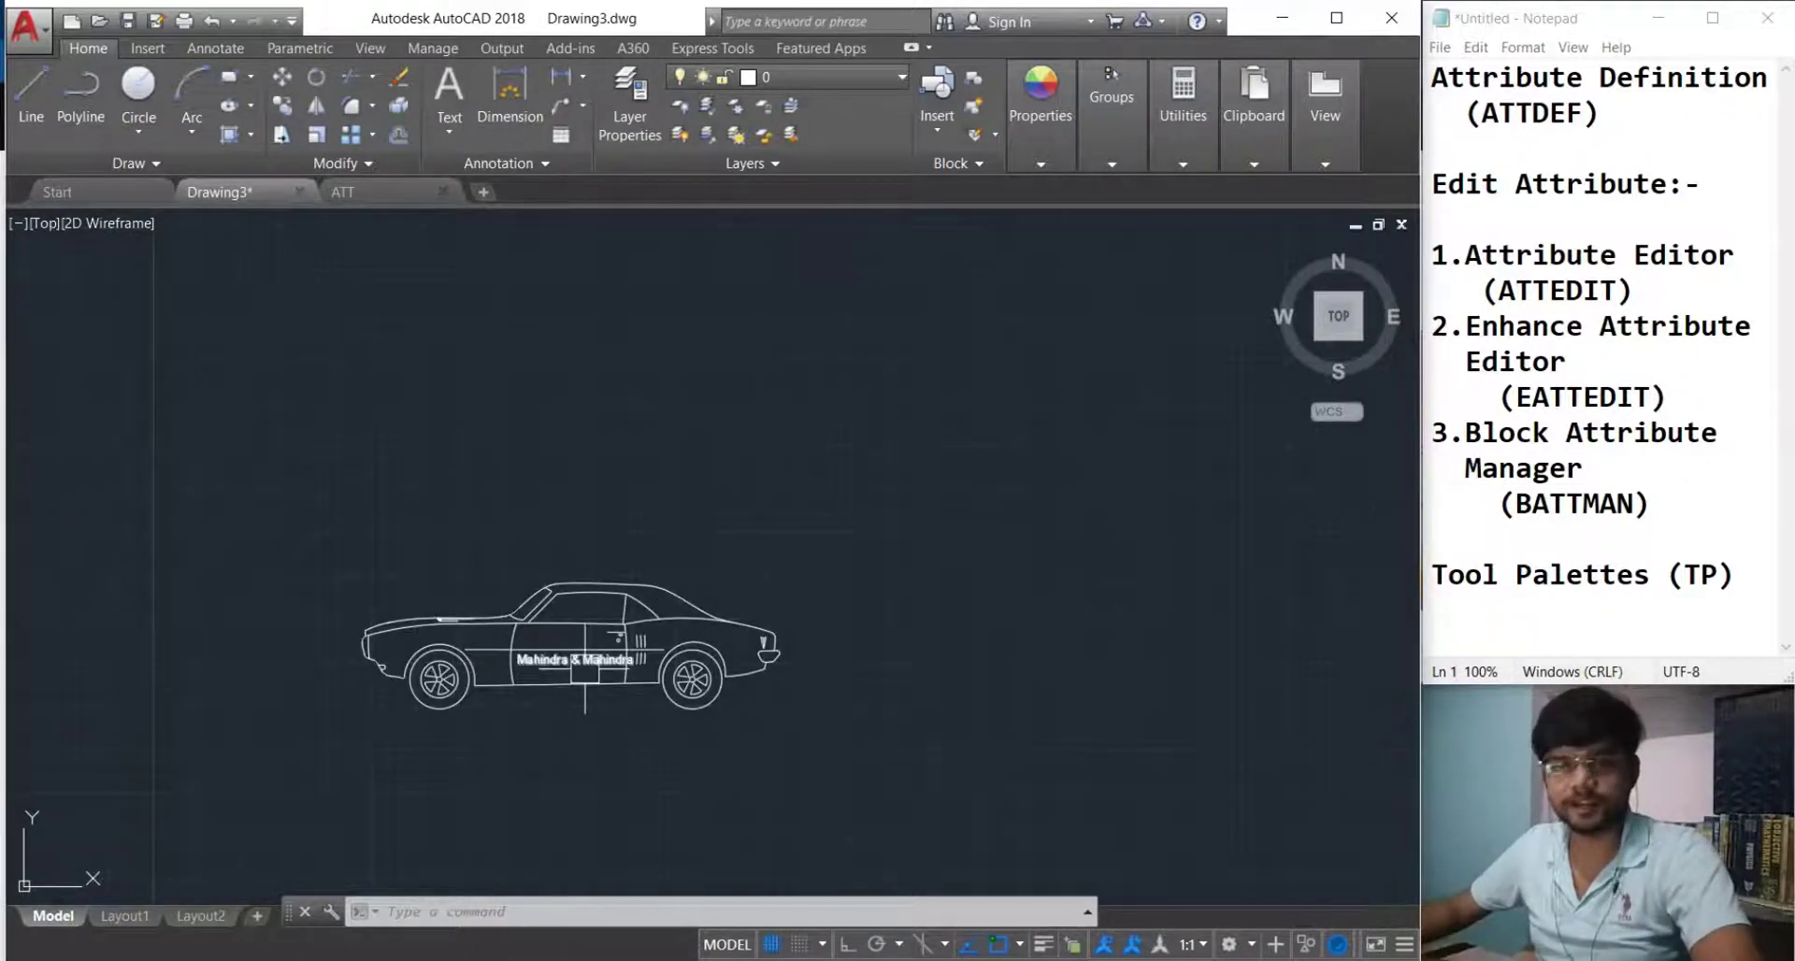
pyautogui.scroll(2, 584, 675)
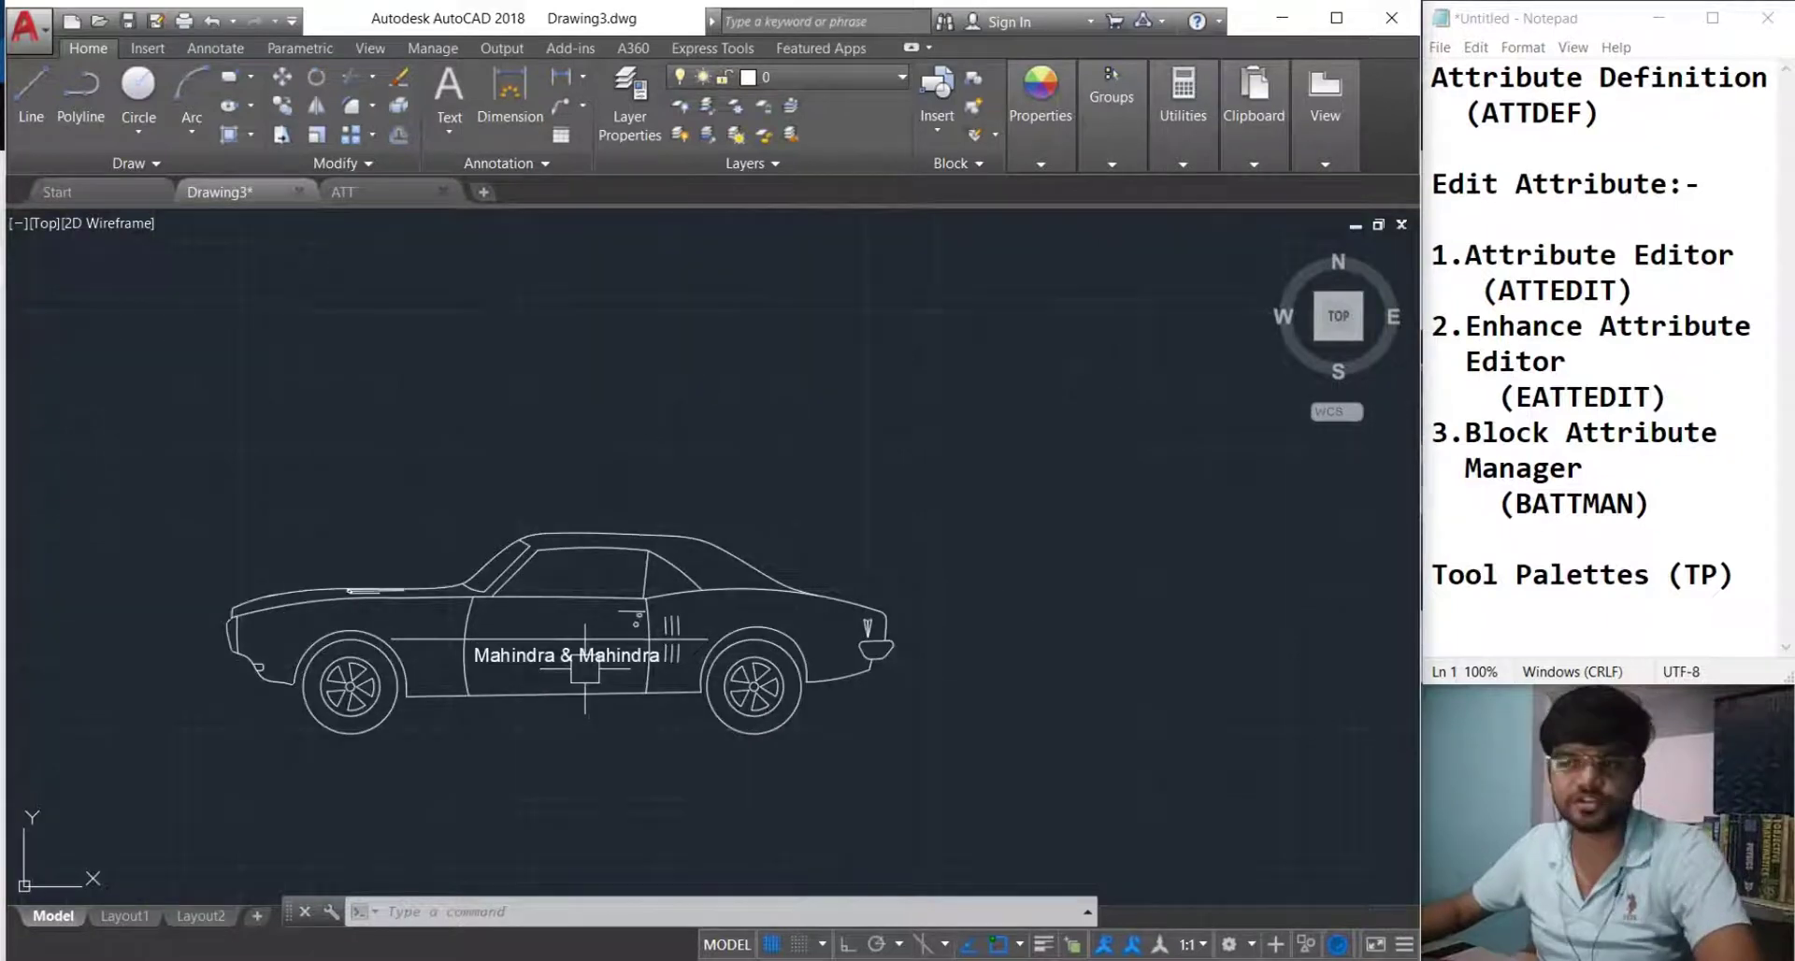
pyautogui.moveTo(582, 680)
pyautogui.mouseDown(button='middle')
pyautogui.moveTo(519, 711)
pyautogui.moveTo(574, 654)
pyautogui.moveTo(507, 678)
pyautogui.mouseUp(button='middle')
pyautogui.scroll(-2, 551, 675)
pyautogui.scroll(2, 508, 678)
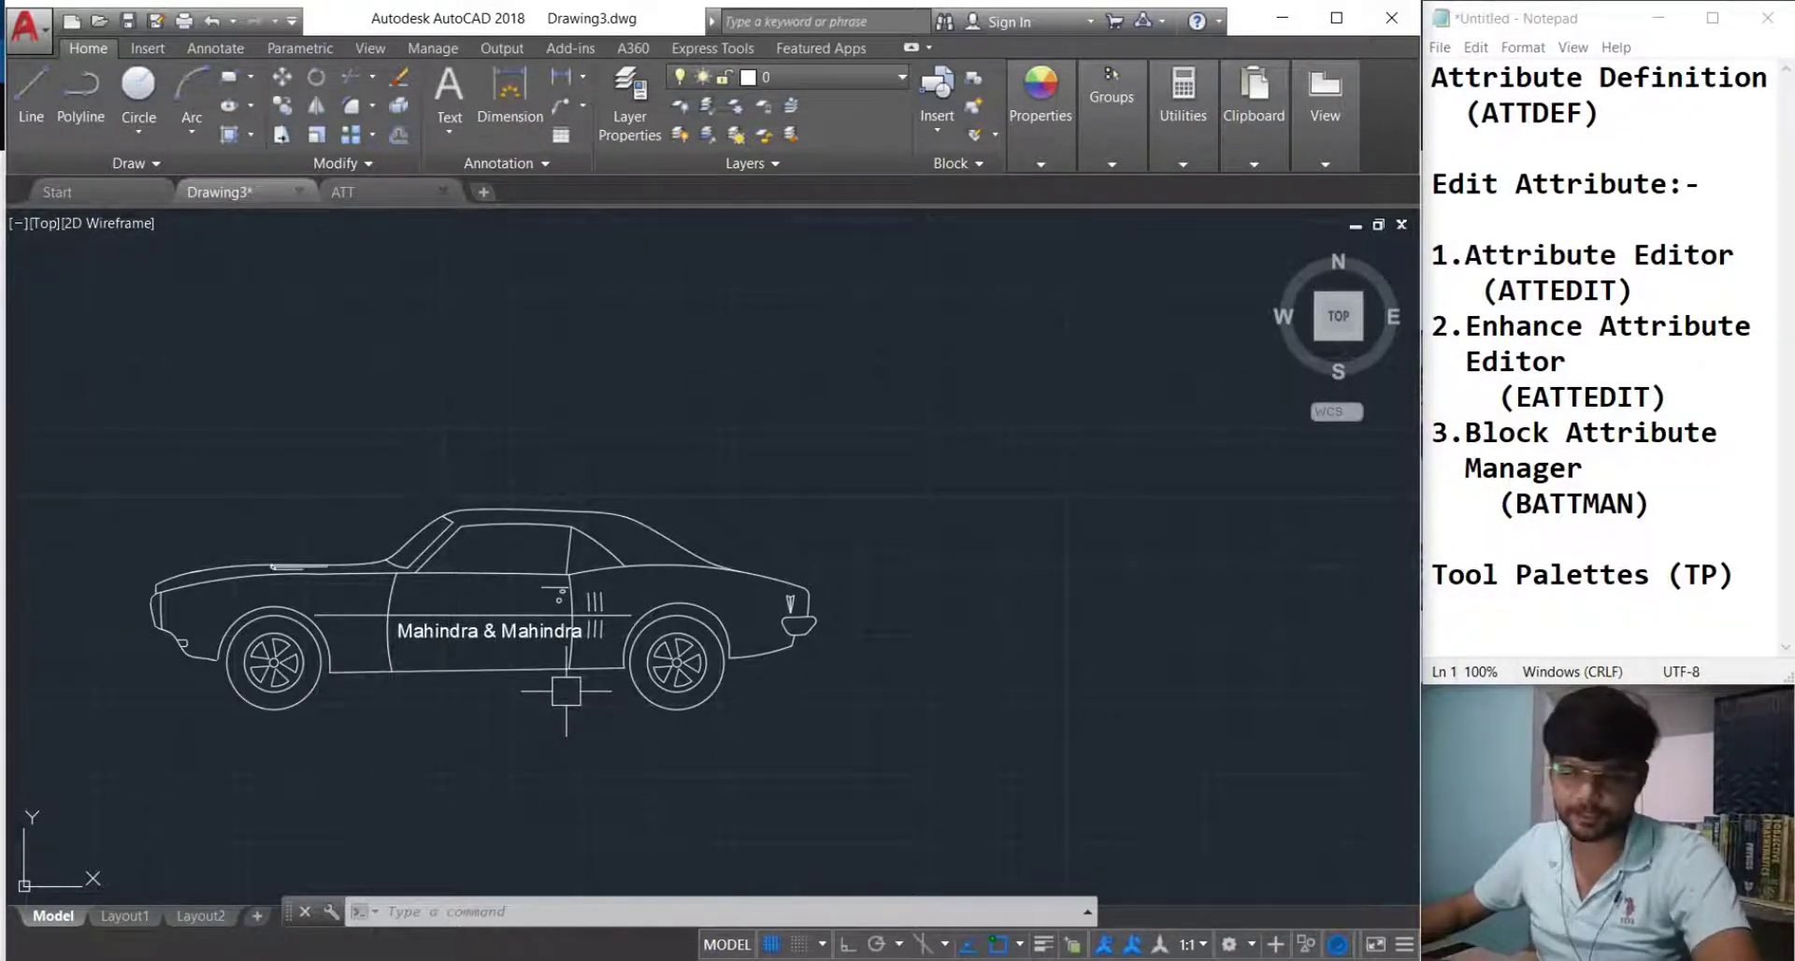
pyautogui.moveTo(573, 705); pyautogui.dragTo(503, 688, button='middle')
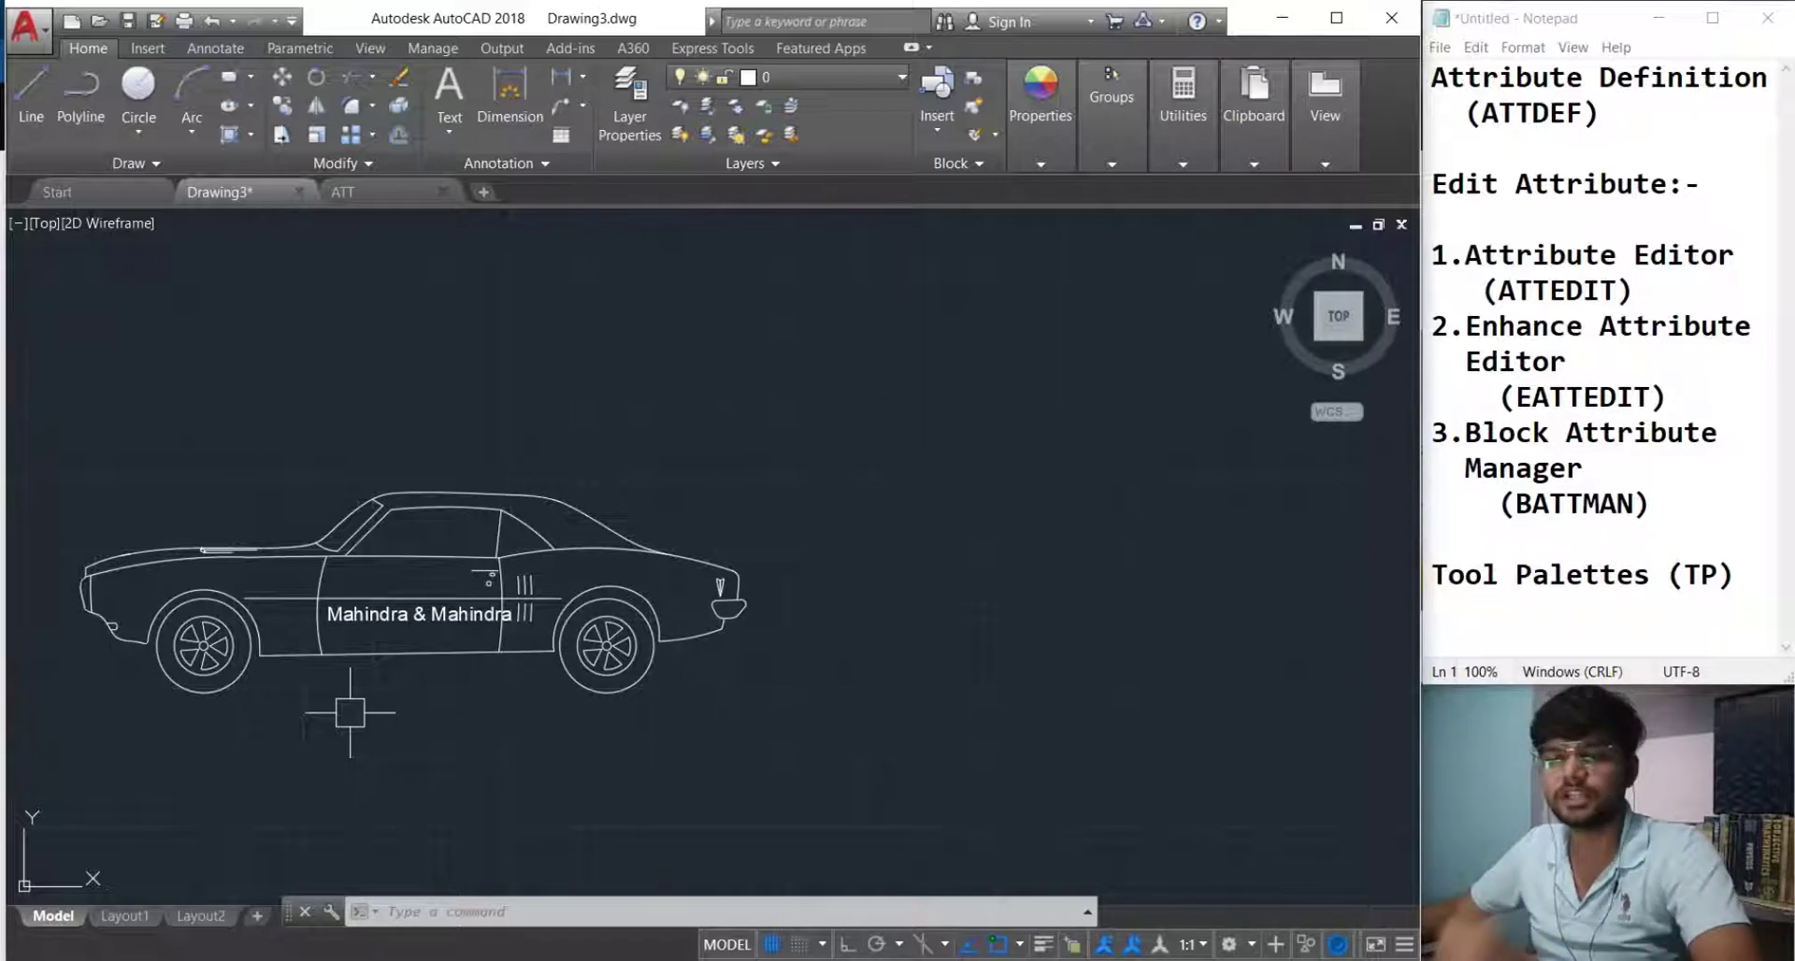
pyautogui.write('B')
pyautogui.press('Return')
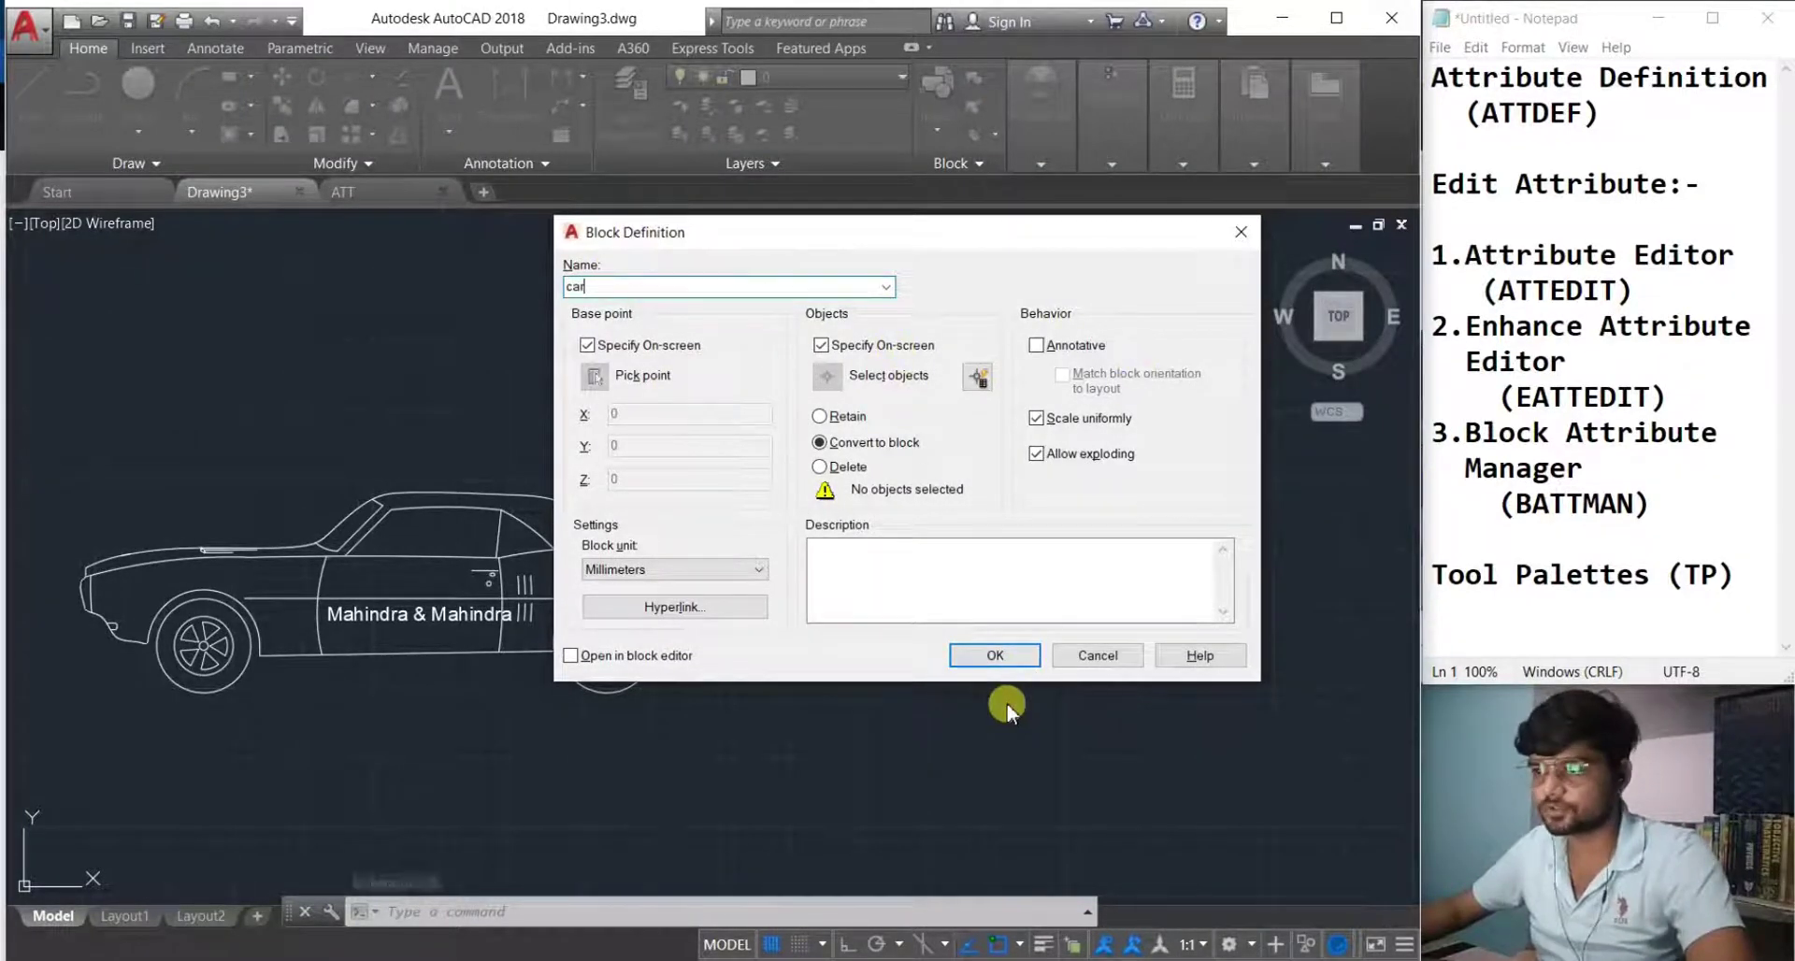
# Define block 'car' from all 73 car objects, based at the rear wheel.
pyautogui.click(972, 655)
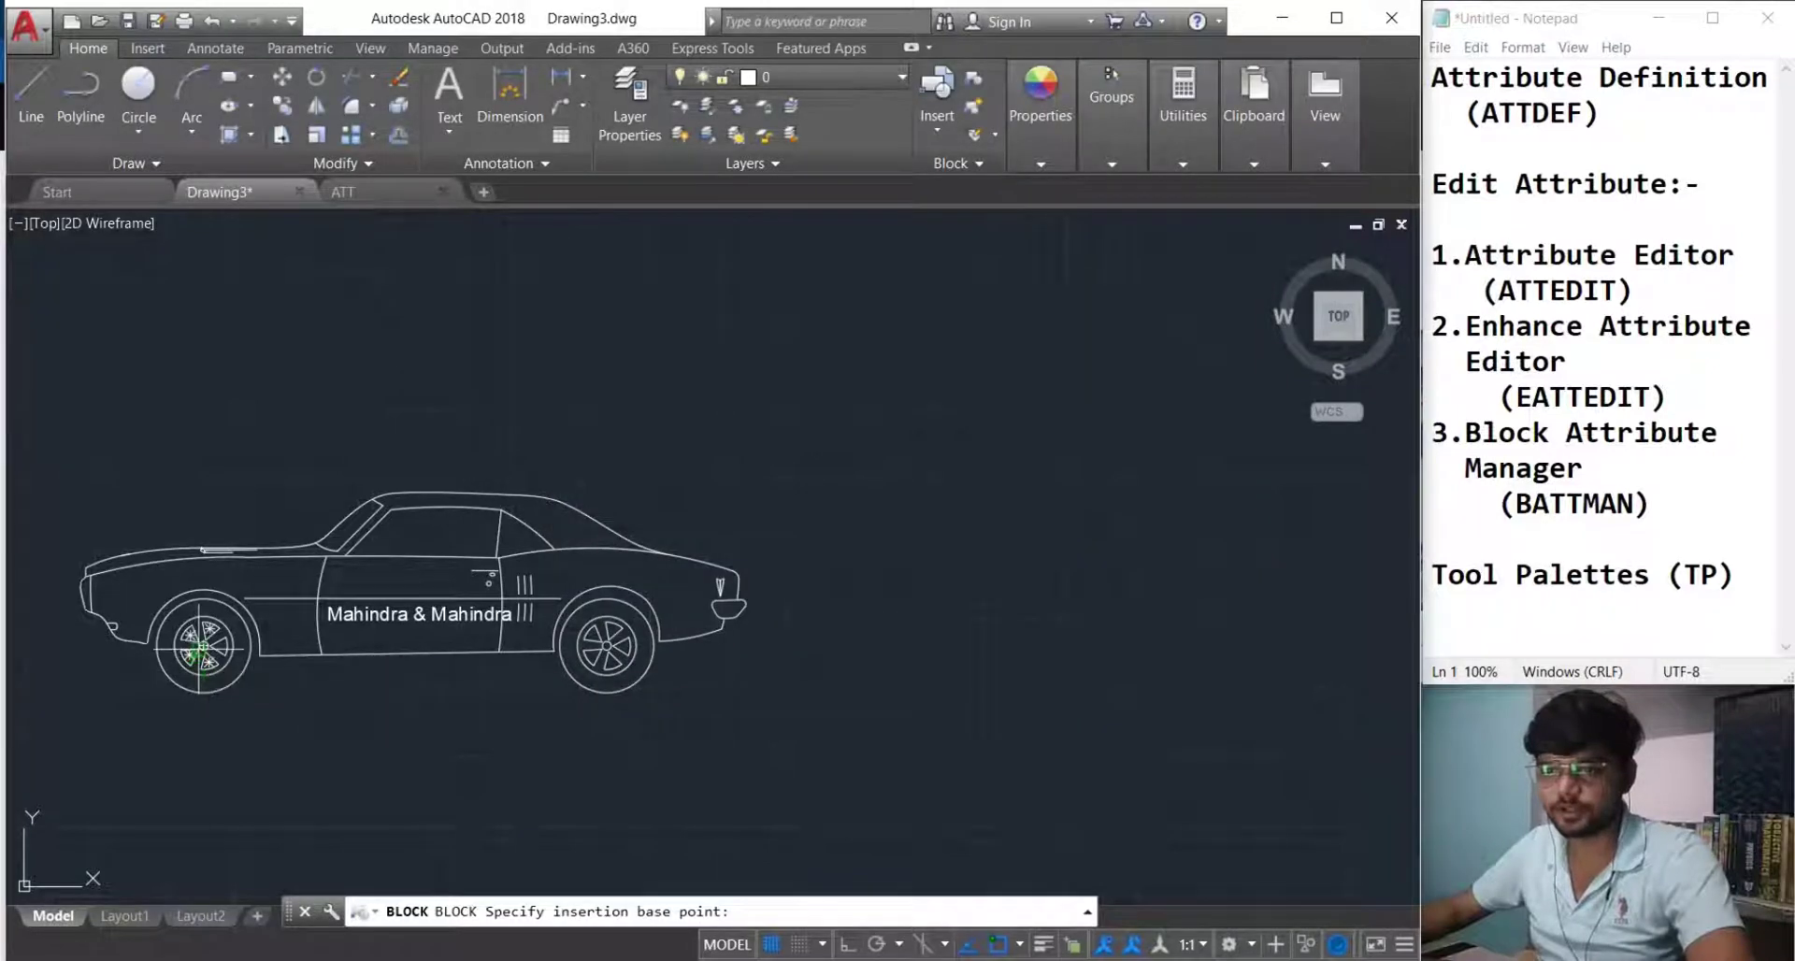
pyautogui.click(199, 655)
pyautogui.click(1026, 751)
pyautogui.click(50, 378)
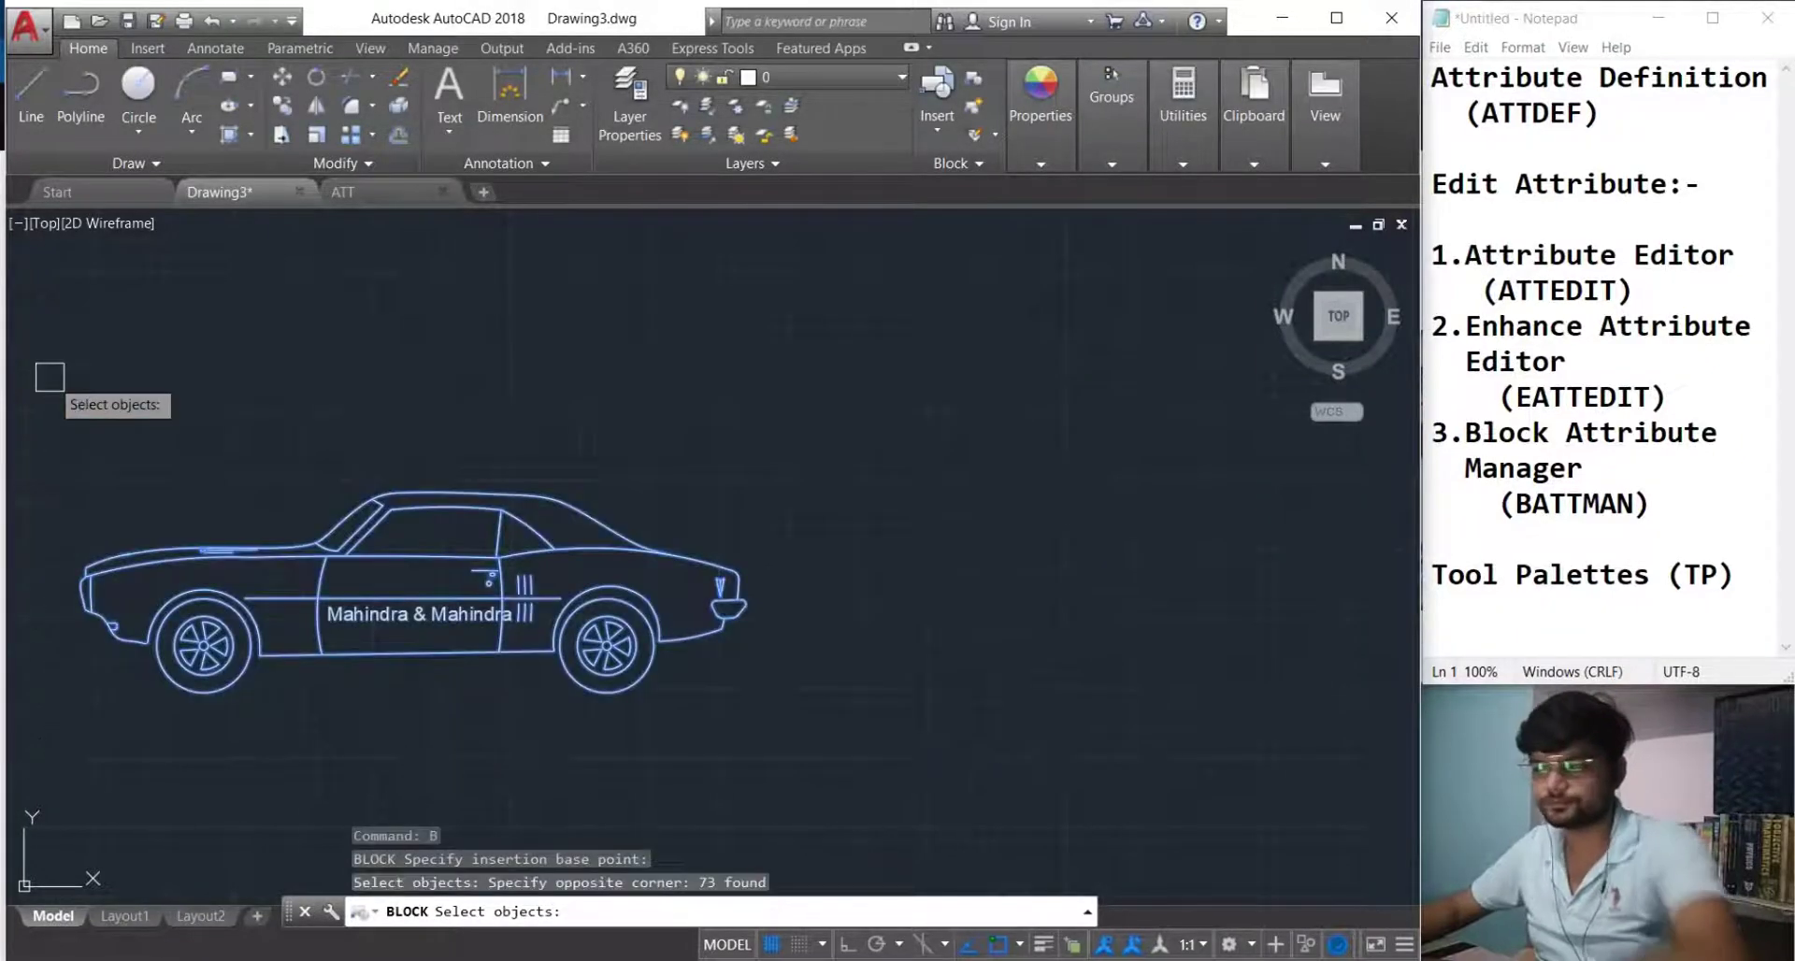
pyautogui.press('Return')
pyautogui.scroll(-3, 289, 654)
pyautogui.scroll(2, 262, 617)
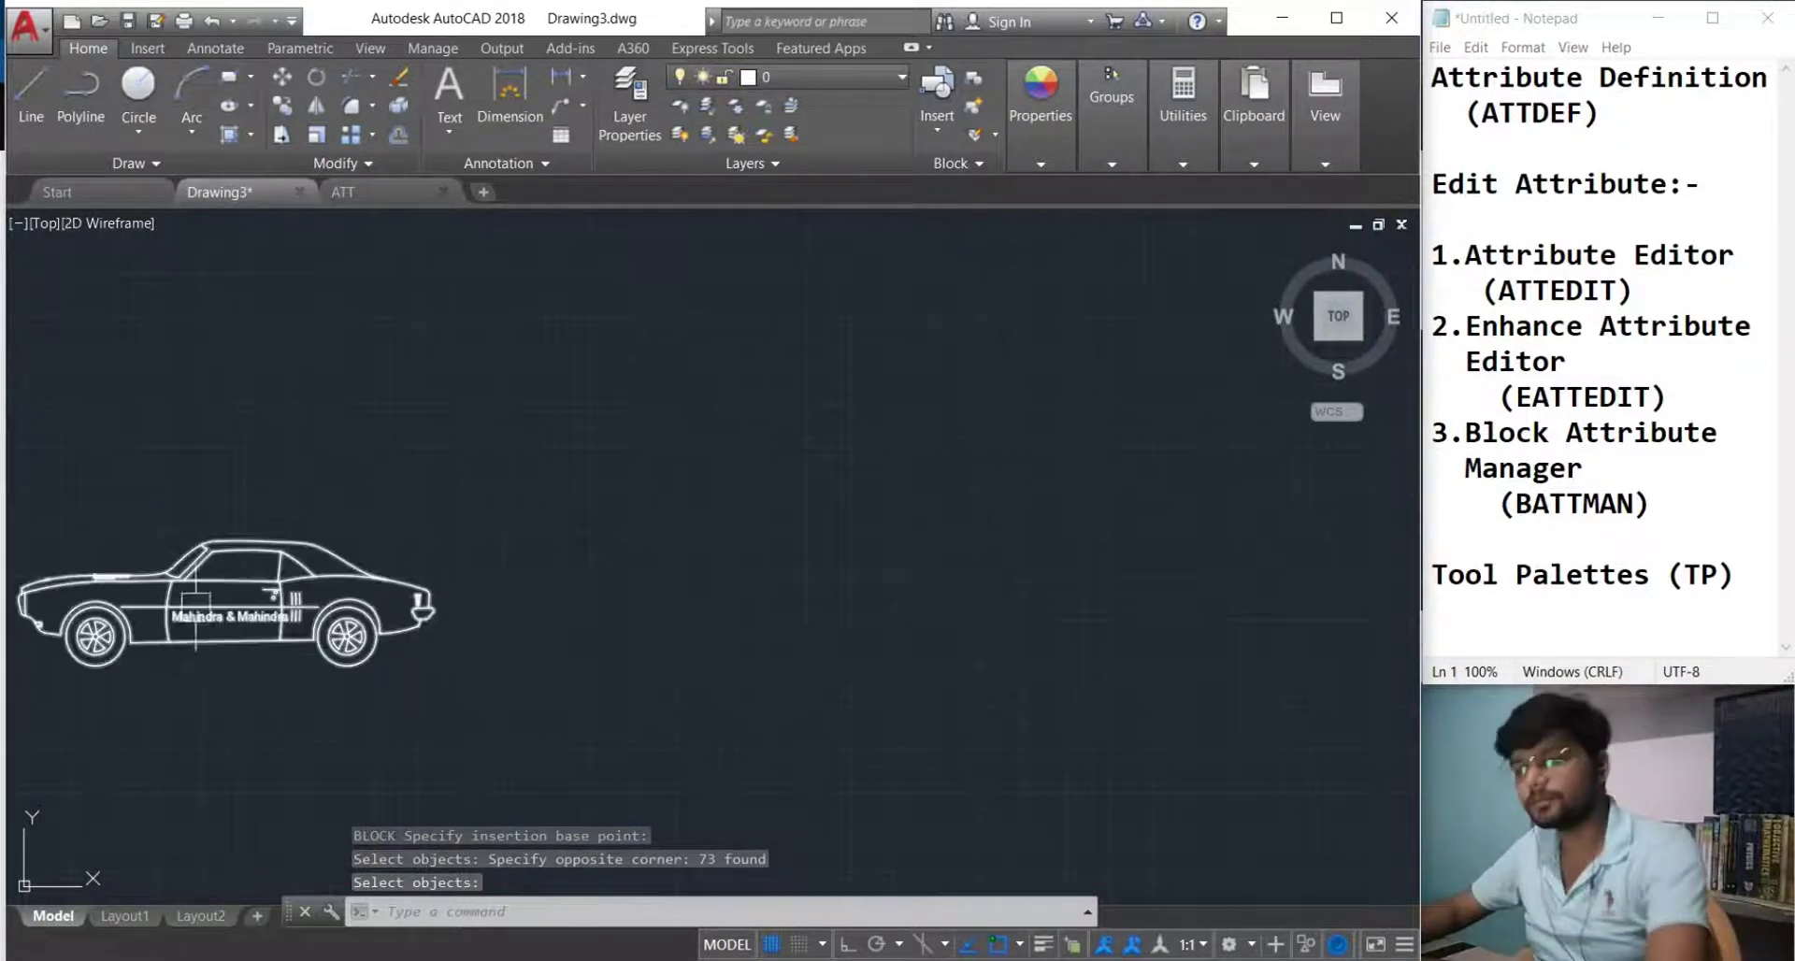
pyautogui.write('i')
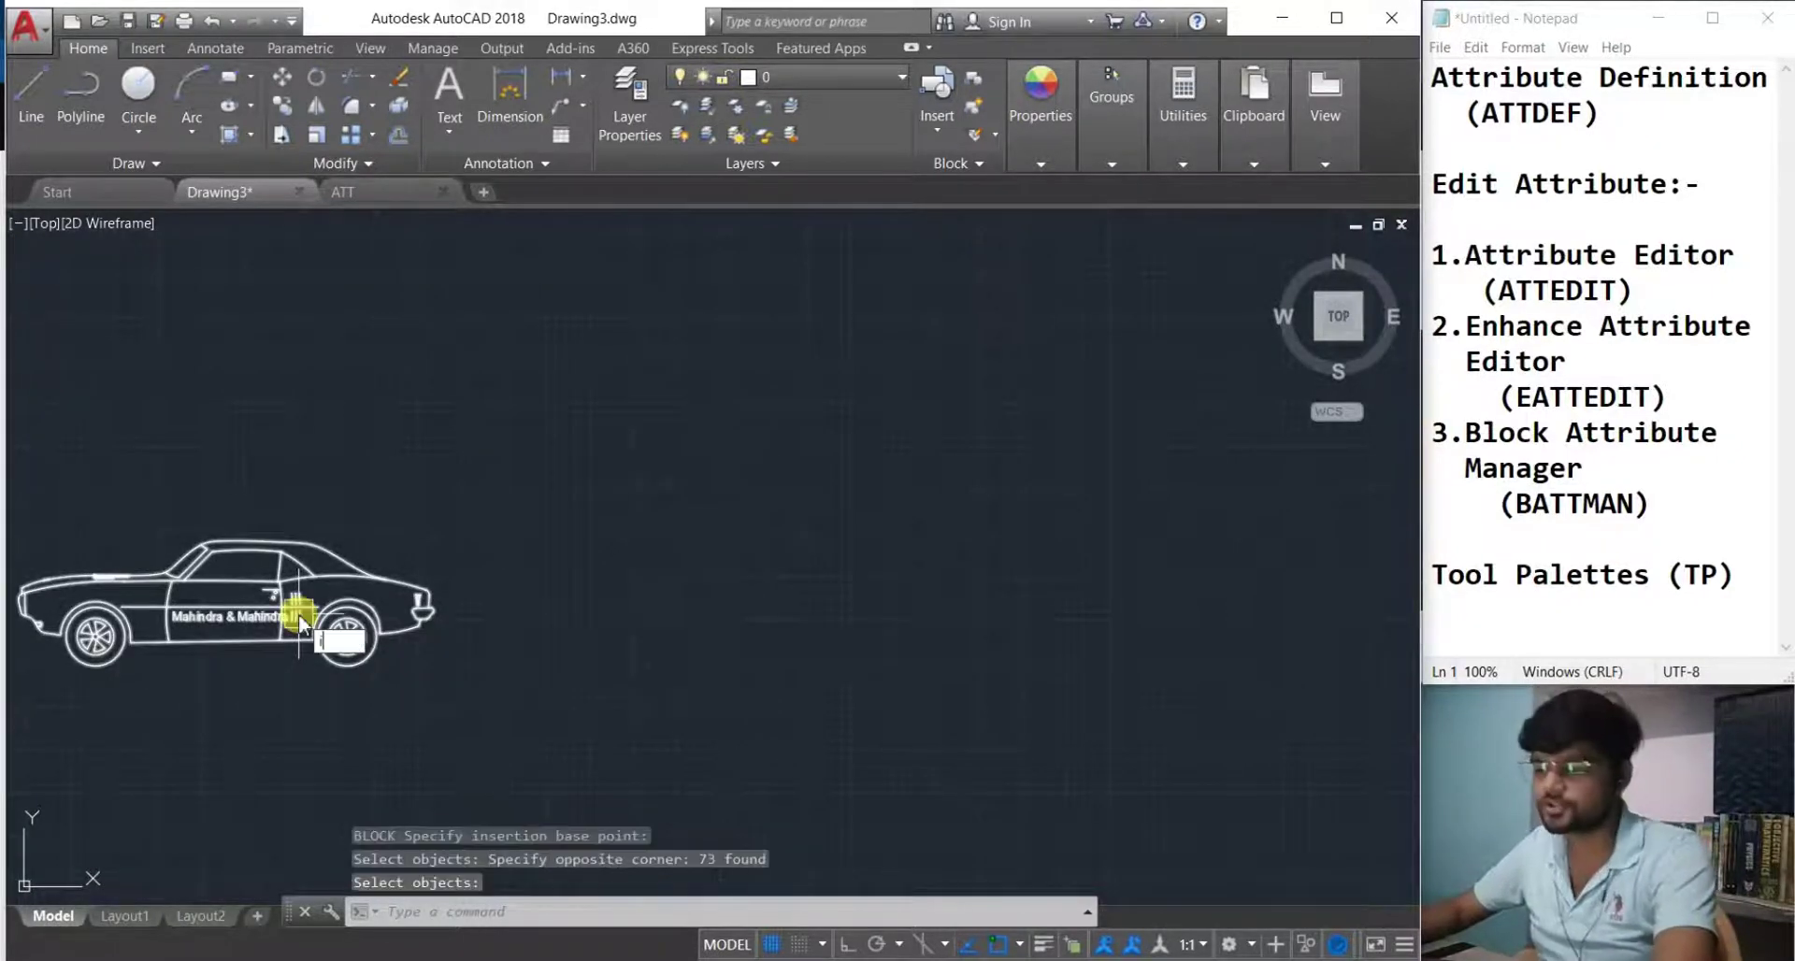
pyautogui.press('Return')
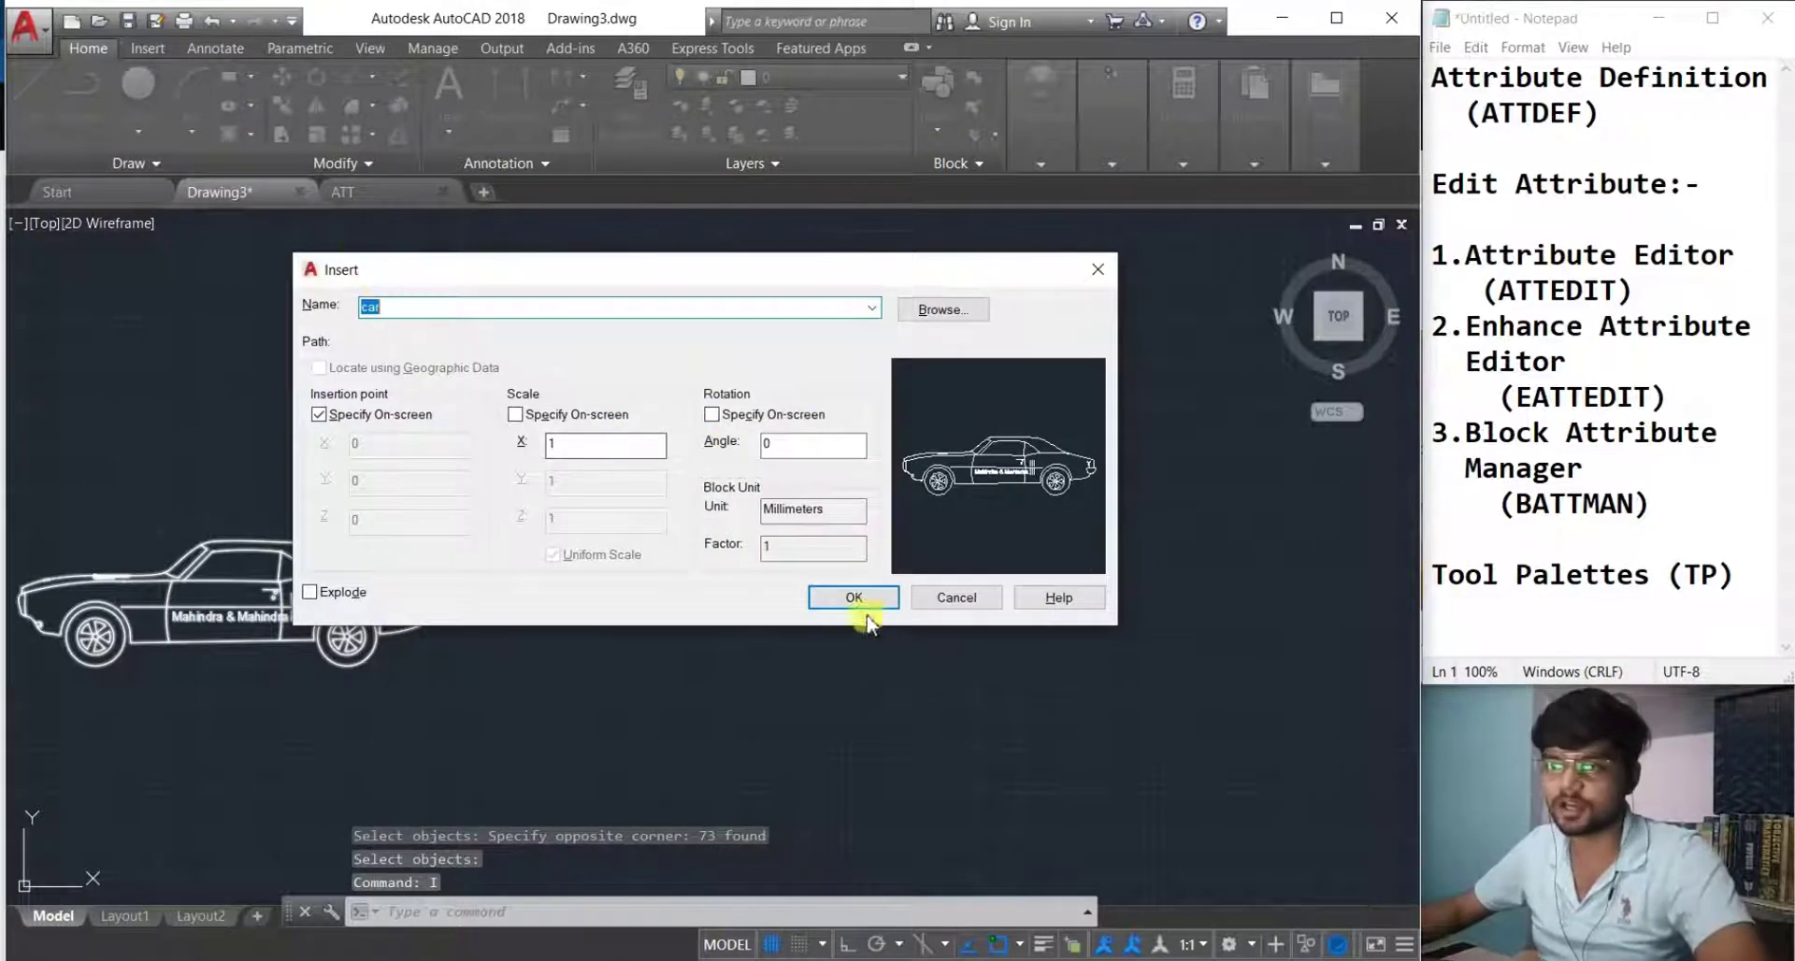
# Insert two copies of the car block, placing the third car below the others.
pyautogui.click(853, 598)
pyautogui.moveTo(839, 722); pyautogui.dragTo(695, 710, button='middle')
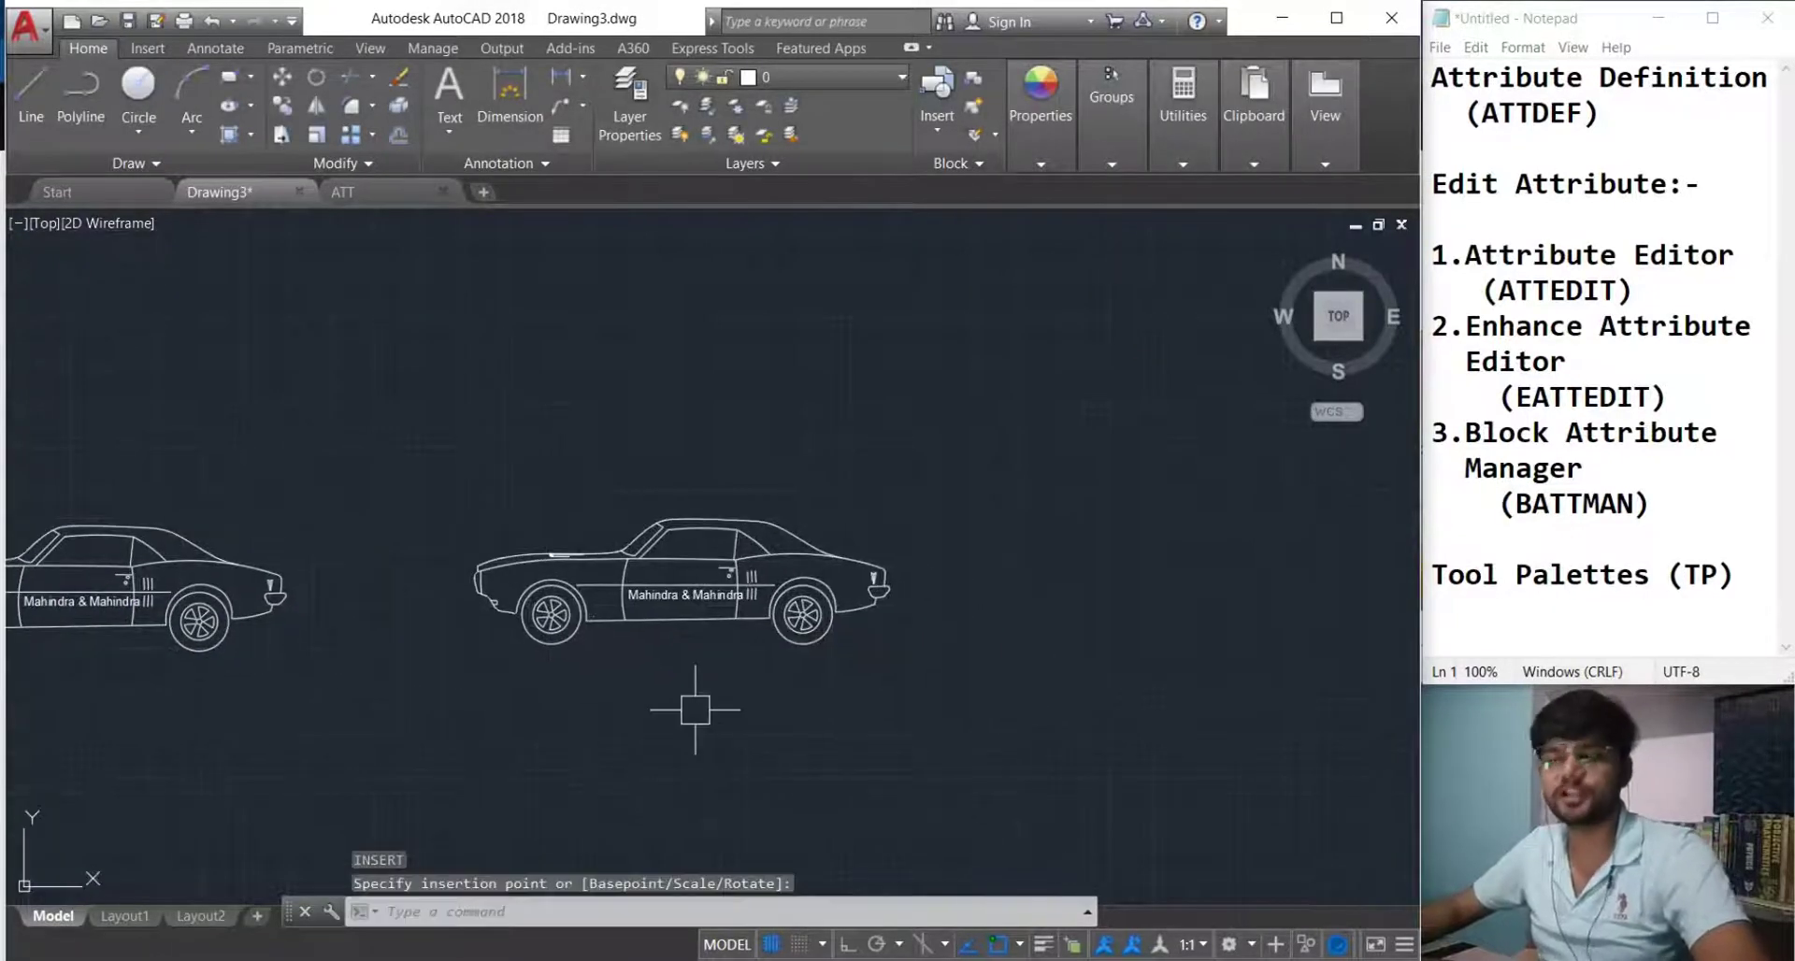
pyautogui.write('i')
pyautogui.press('Return')
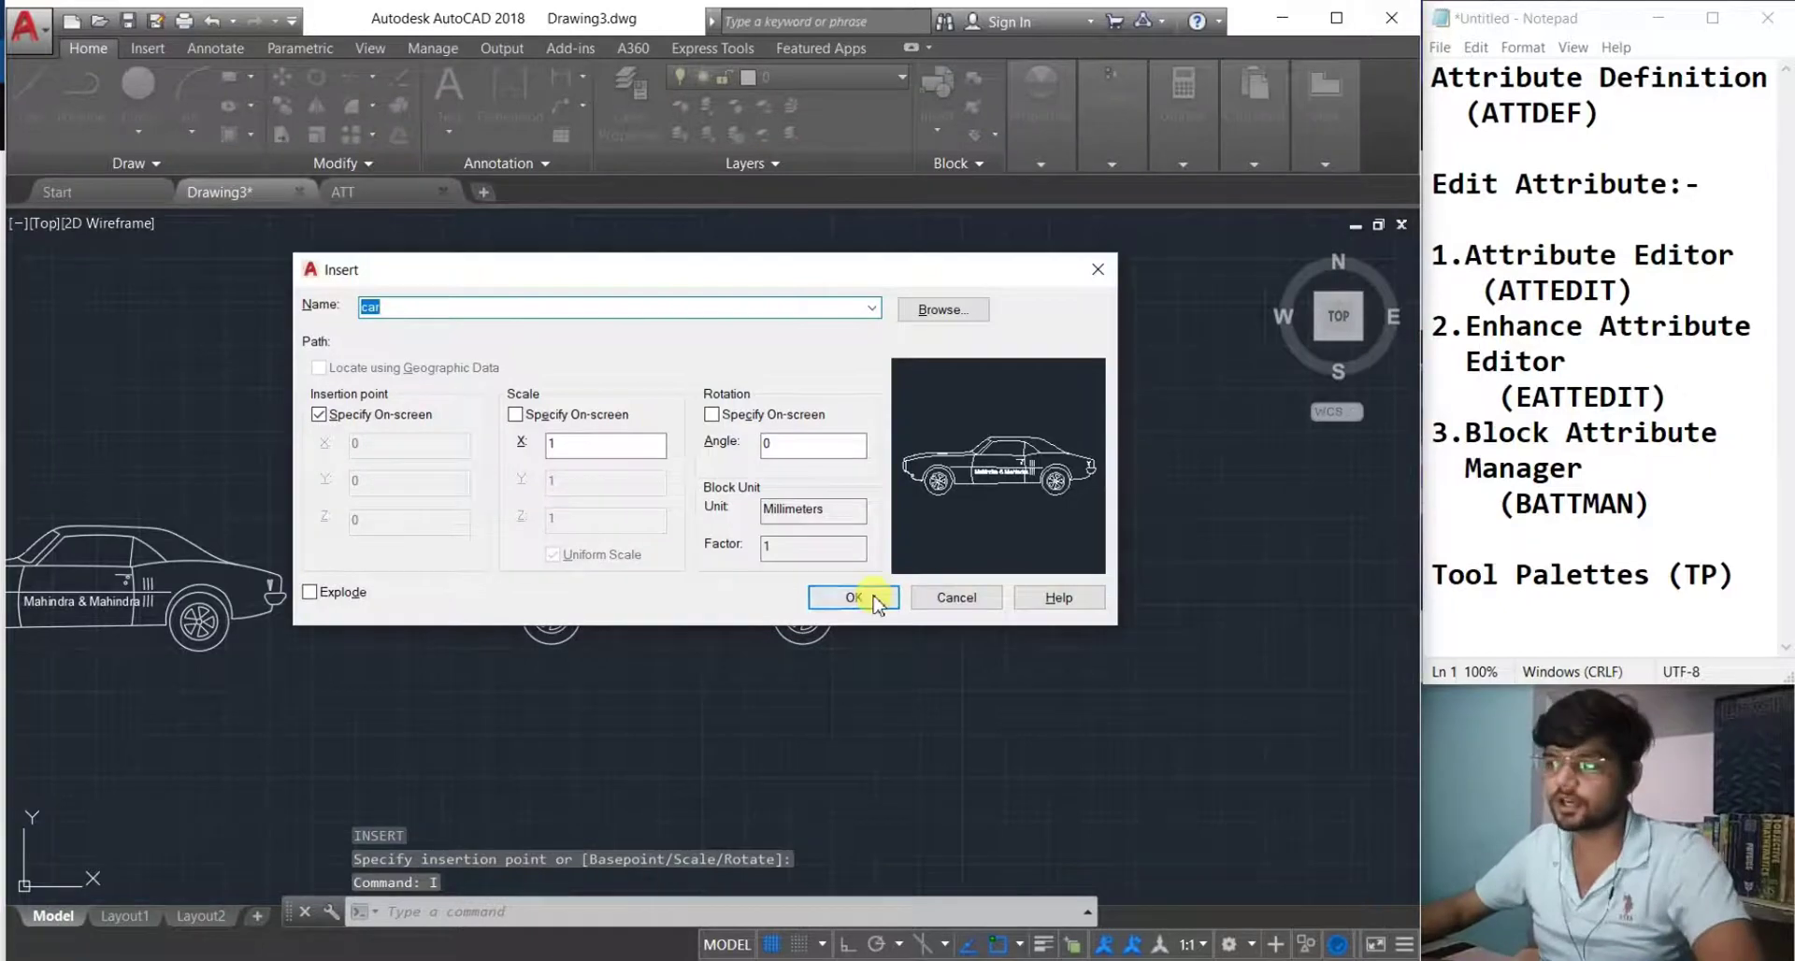
pyautogui.click(876, 600)
pyautogui.scroll(-2, 854, 695)
pyautogui.moveTo(854, 695); pyautogui.dragTo(889, 617, button='middle')
pyautogui.click(729, 763)
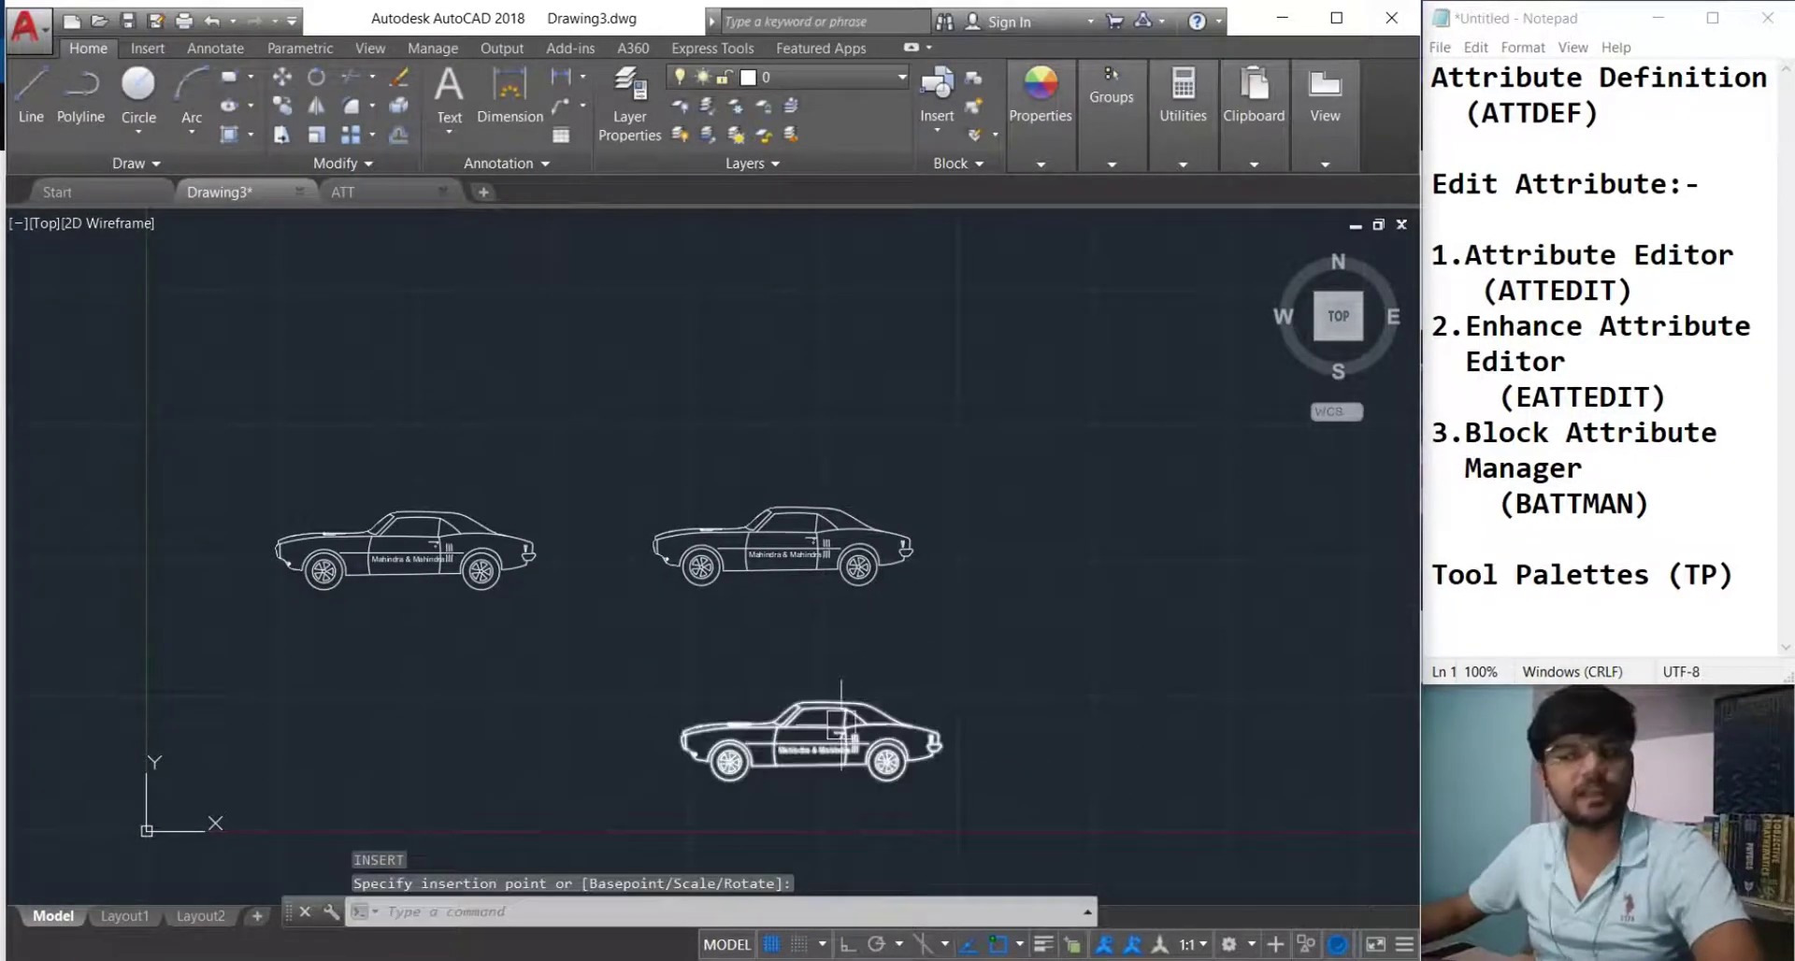
pyautogui.scroll(2, 806, 705)
# Select the middle car copy.
pyautogui.click(745, 487)
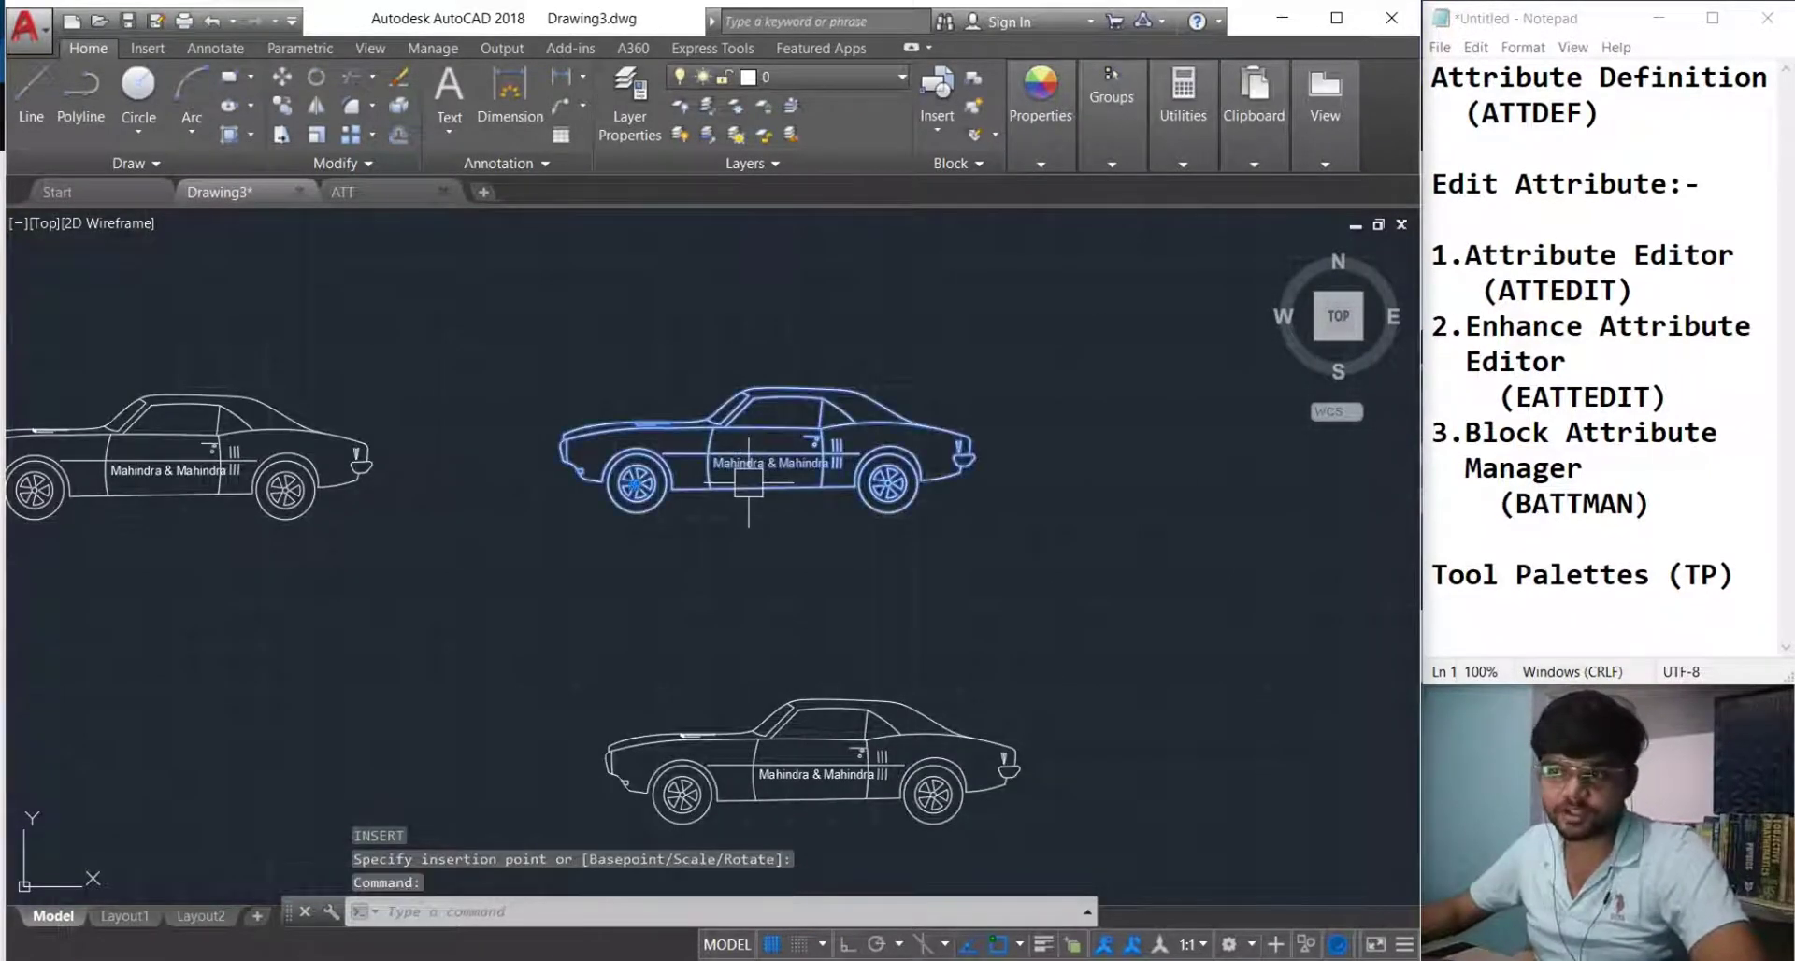
pyautogui.press('Escape')
pyautogui.scroll(2, 822, 454)
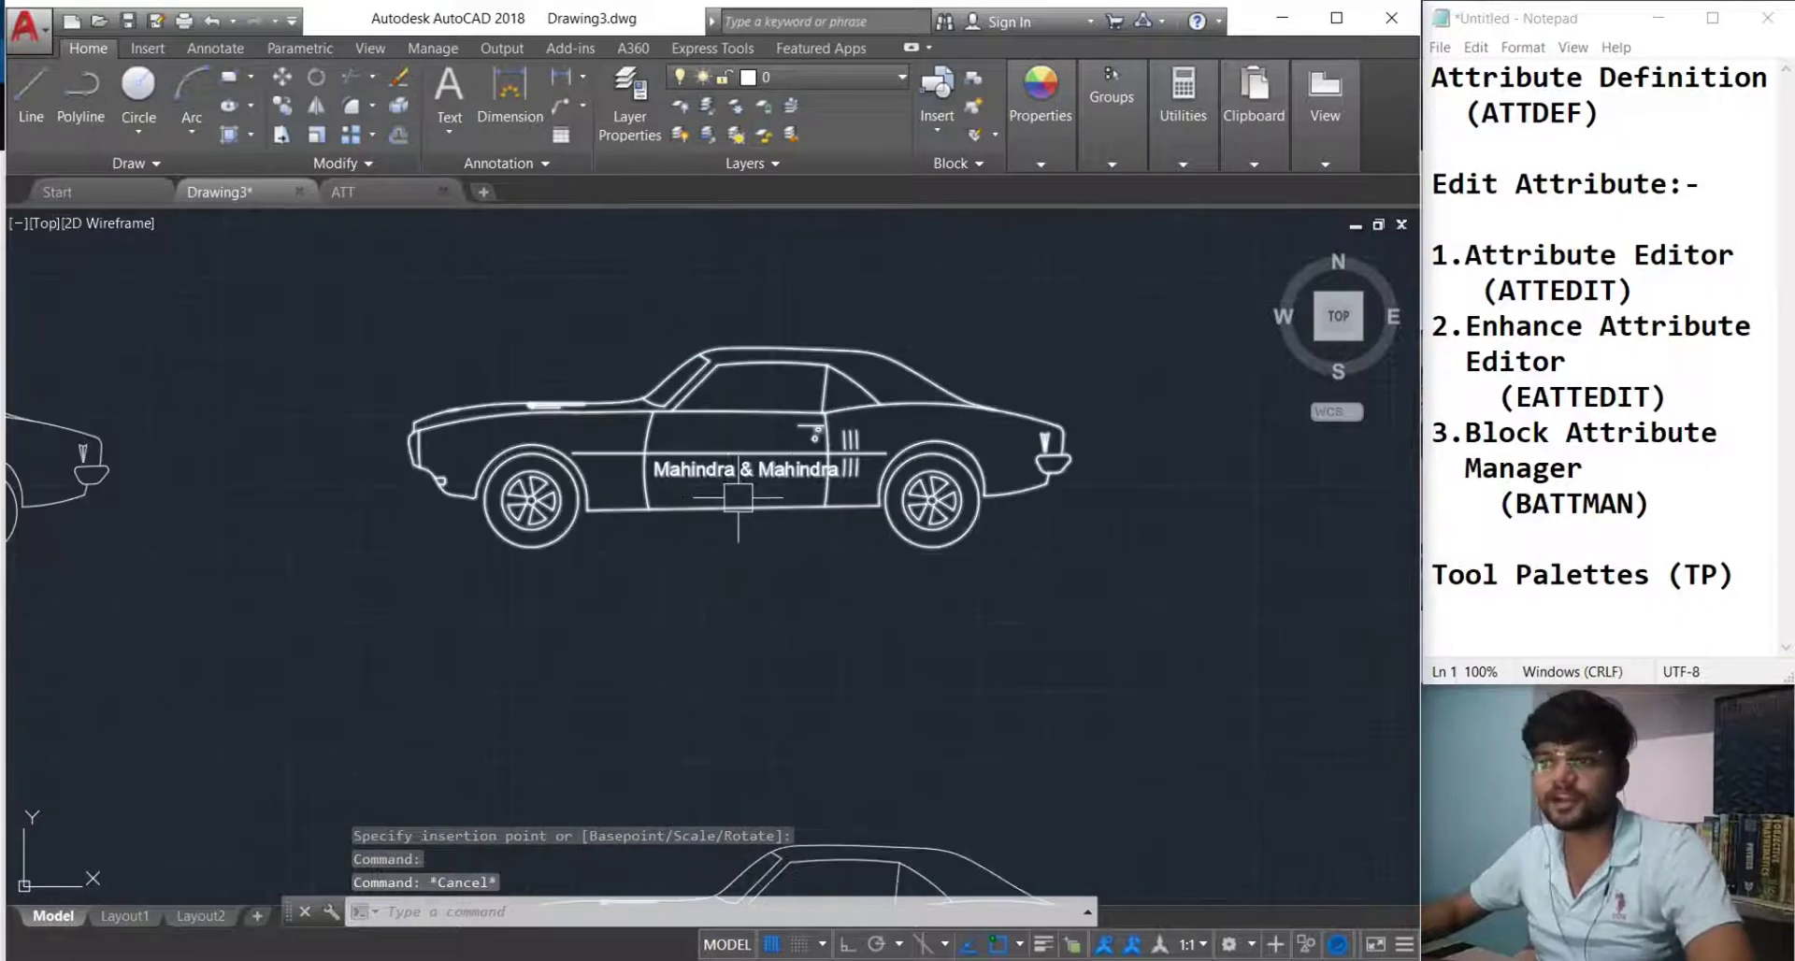
pyautogui.moveTo(721, 525); pyautogui.dragTo(792, 556, button='middle')
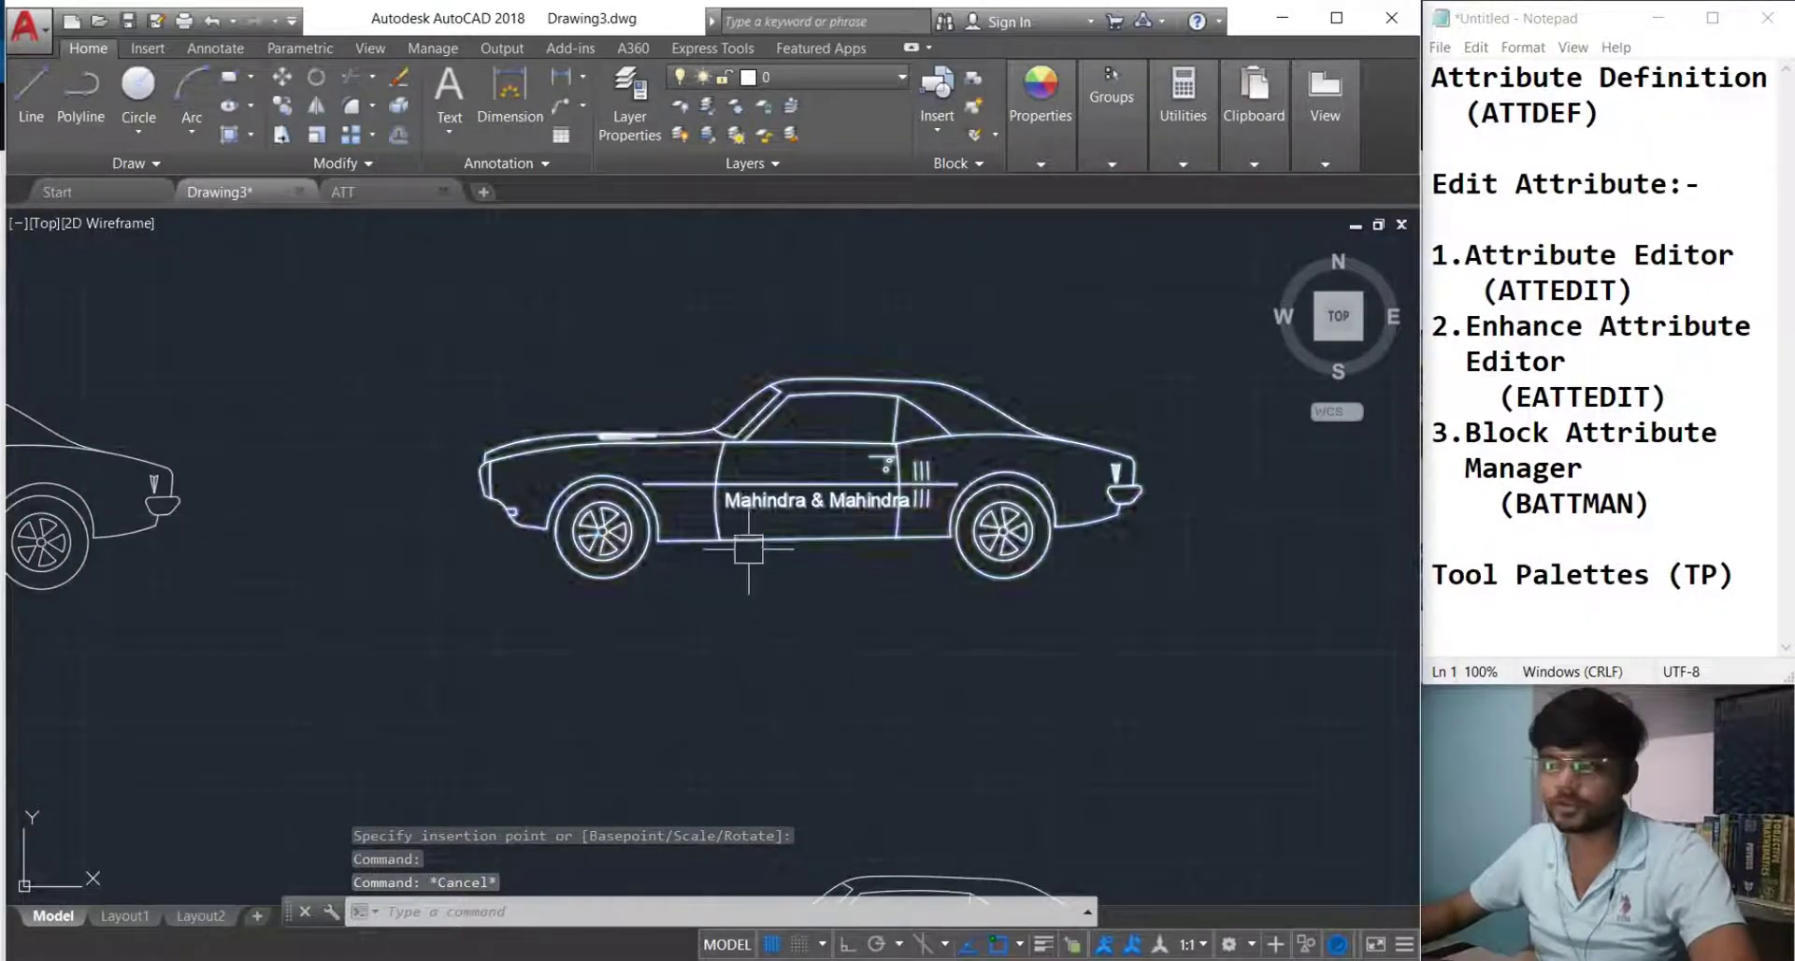
pyautogui.click(740, 542)
# Explode the middle car and change its door label to 'maruti'.
pyautogui.write('x')
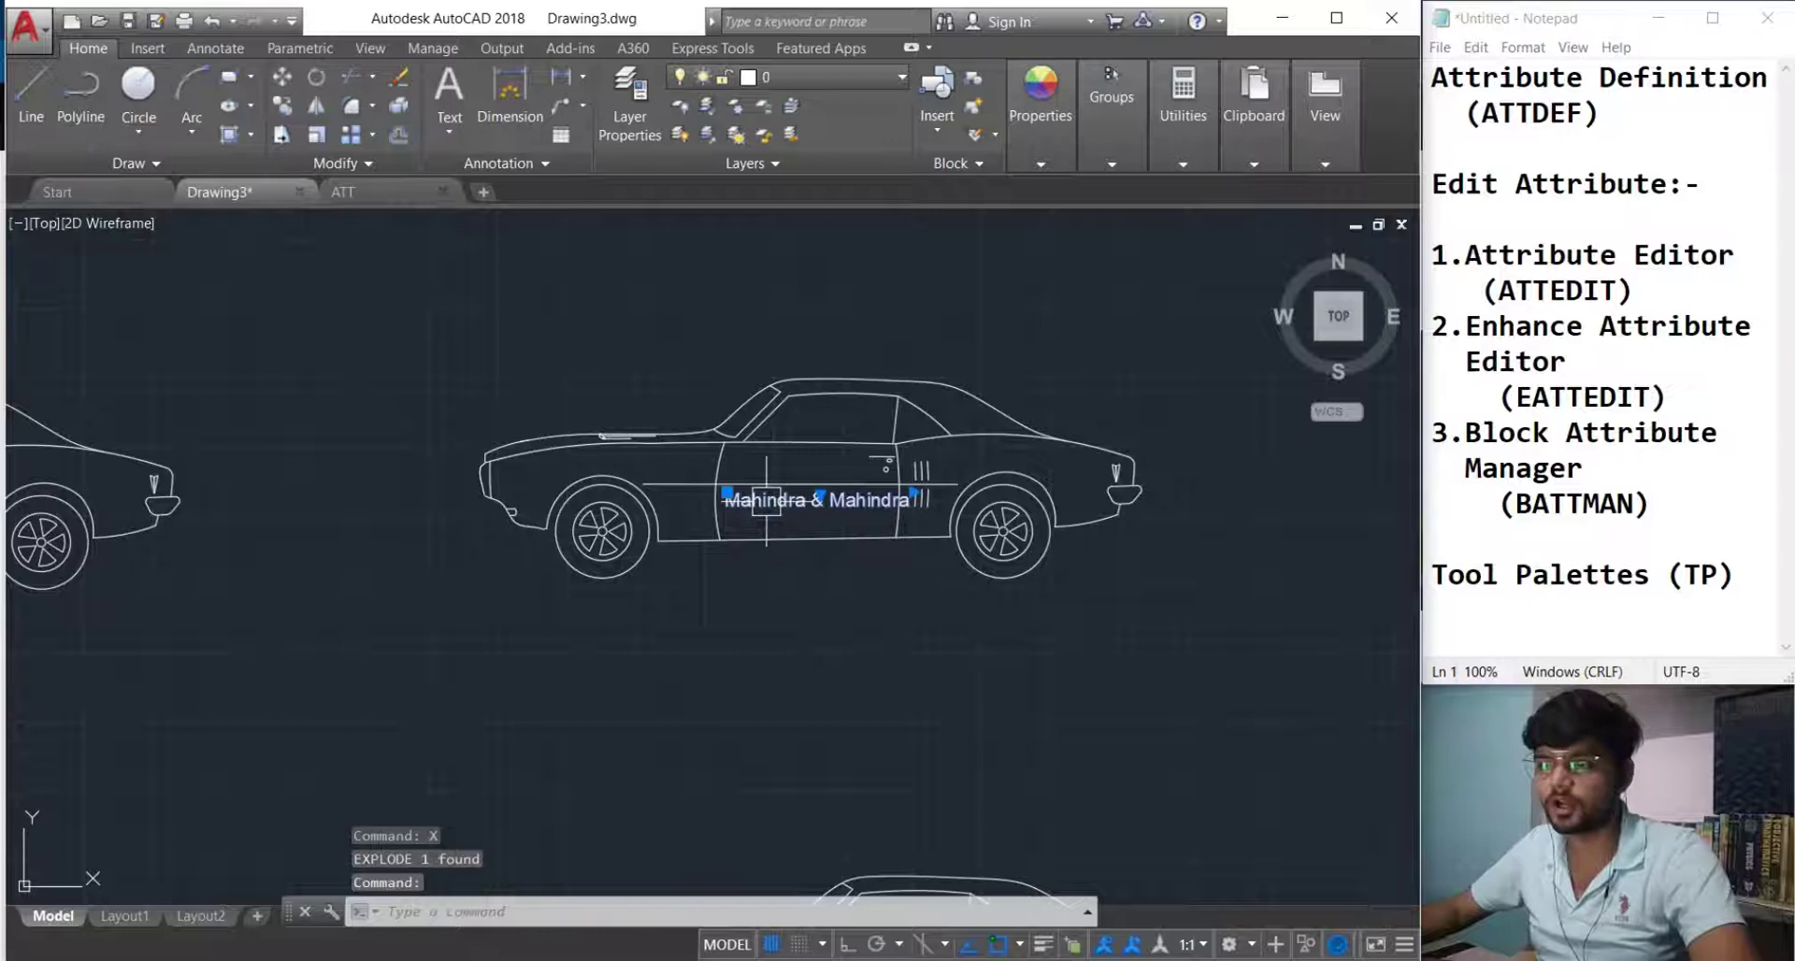
pyautogui.doubleClick(903, 503)
pyautogui.scroll(6, 893, 495)
pyautogui.moveTo(917, 494); pyautogui.dragTo(199, 463)
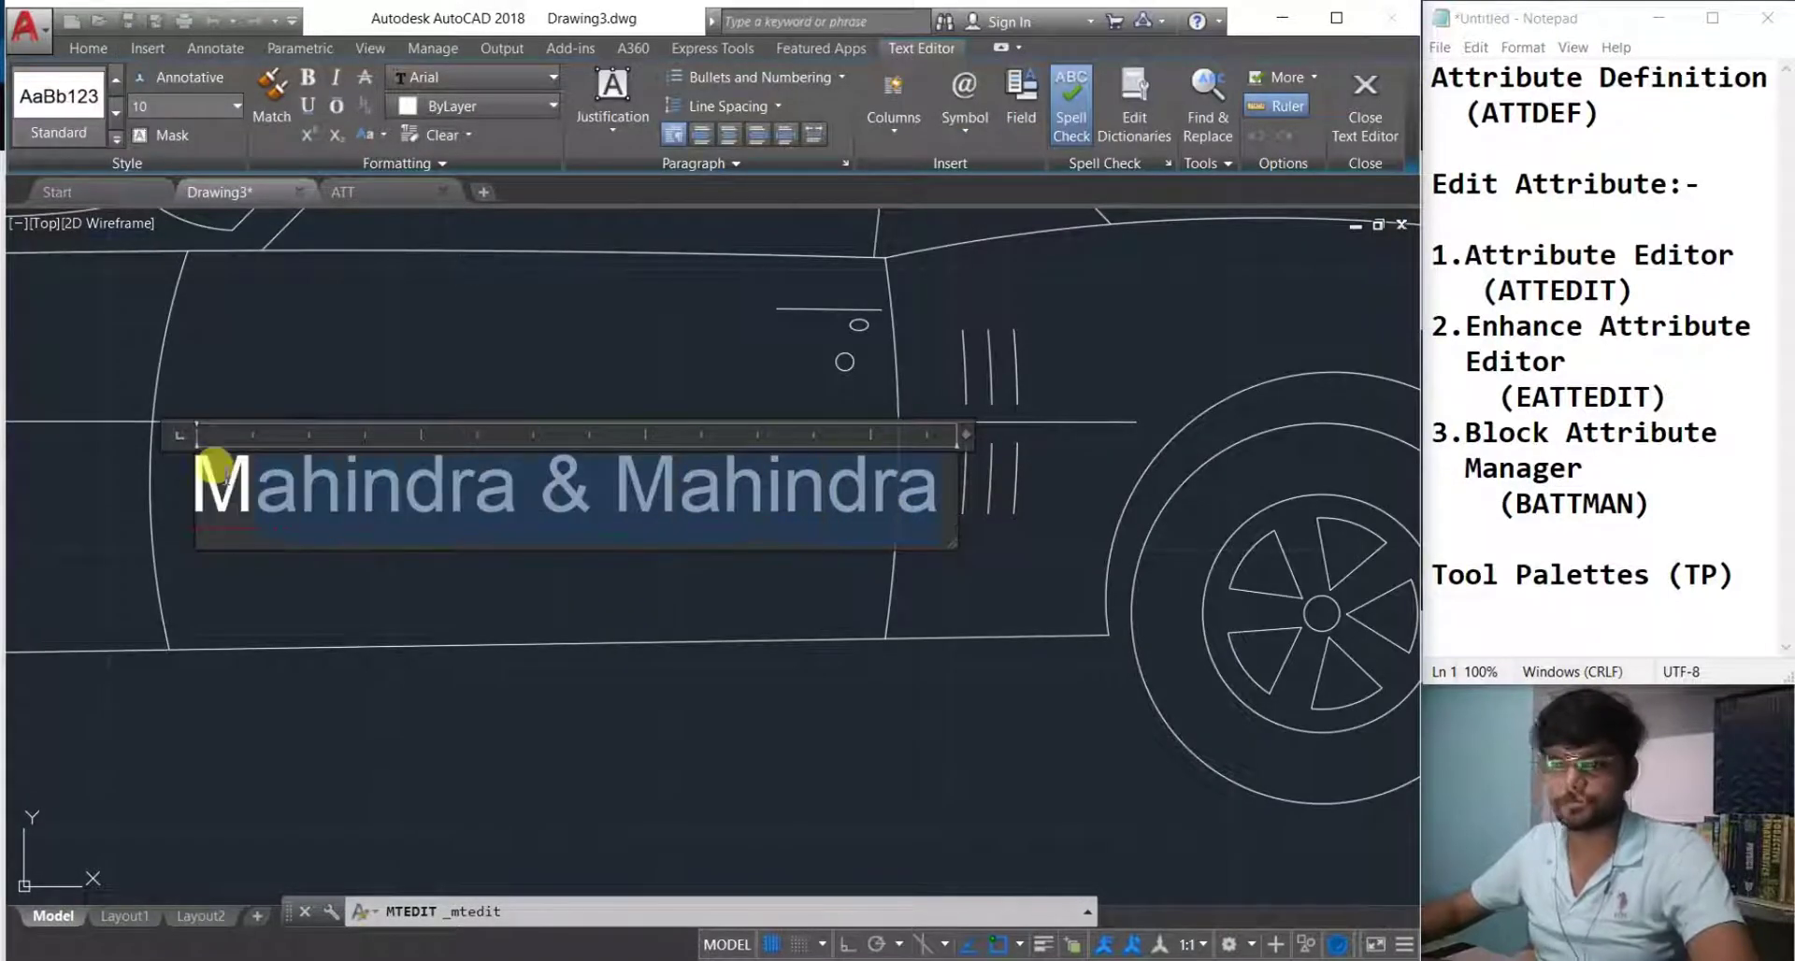
pyautogui.write('maruti')
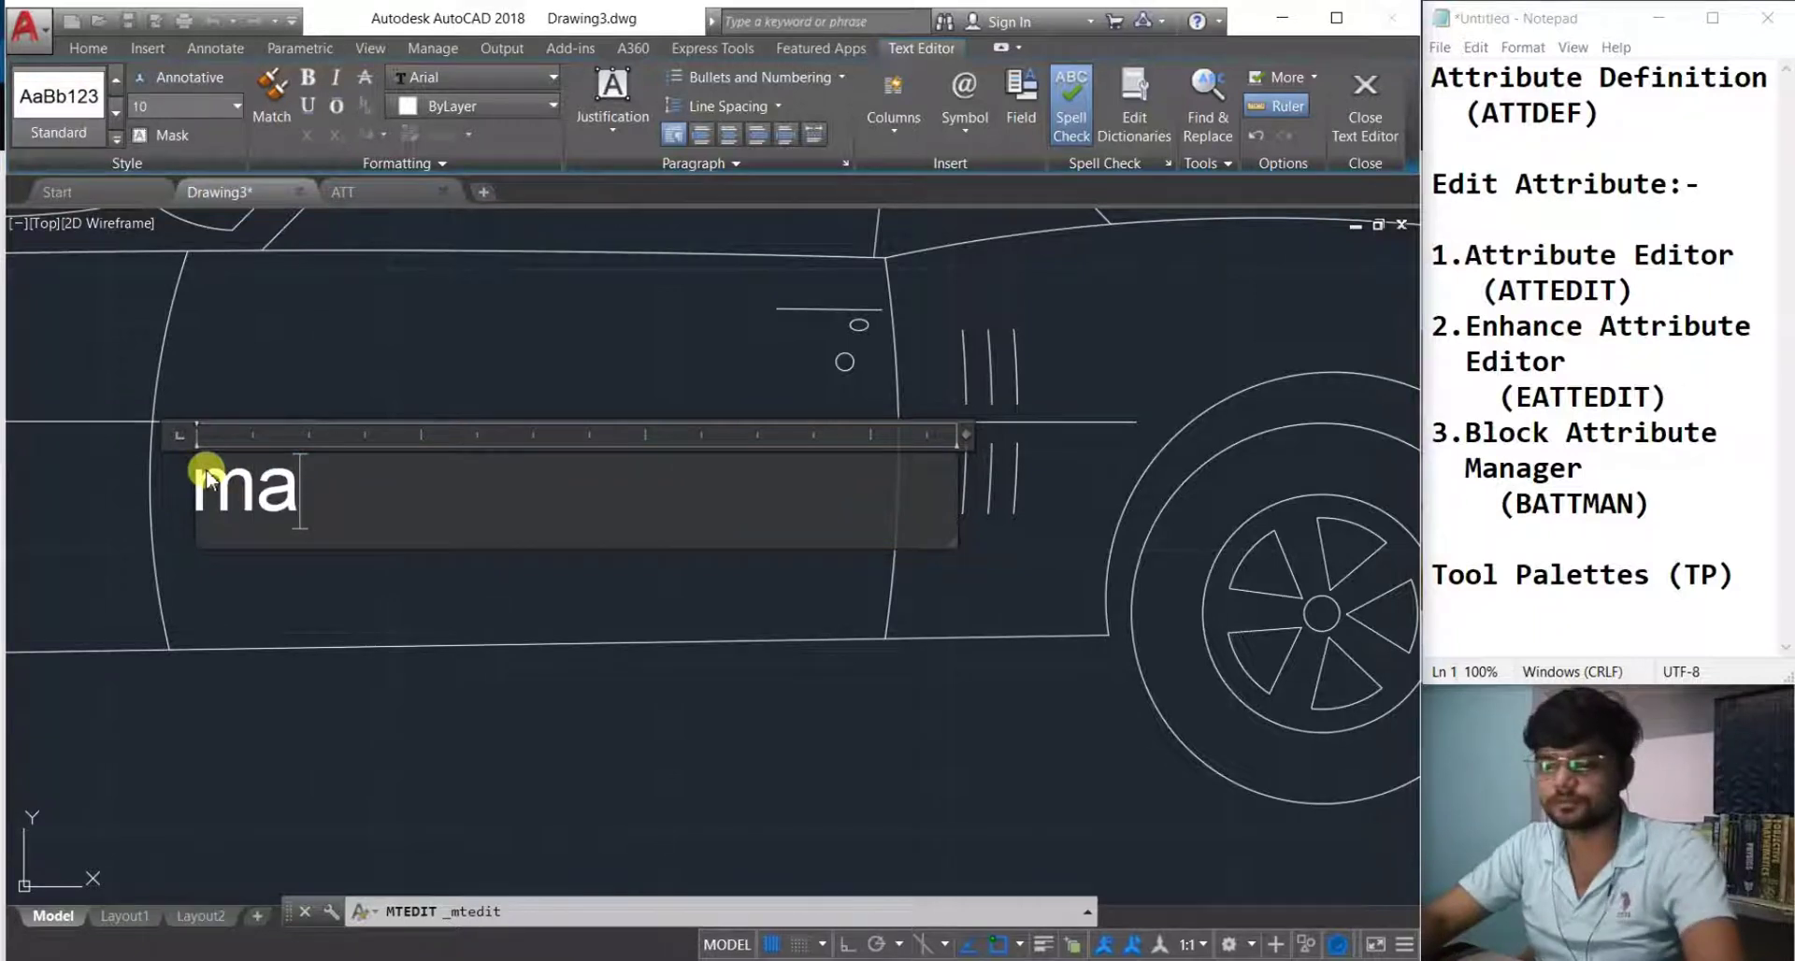
pyautogui.click(433, 734)
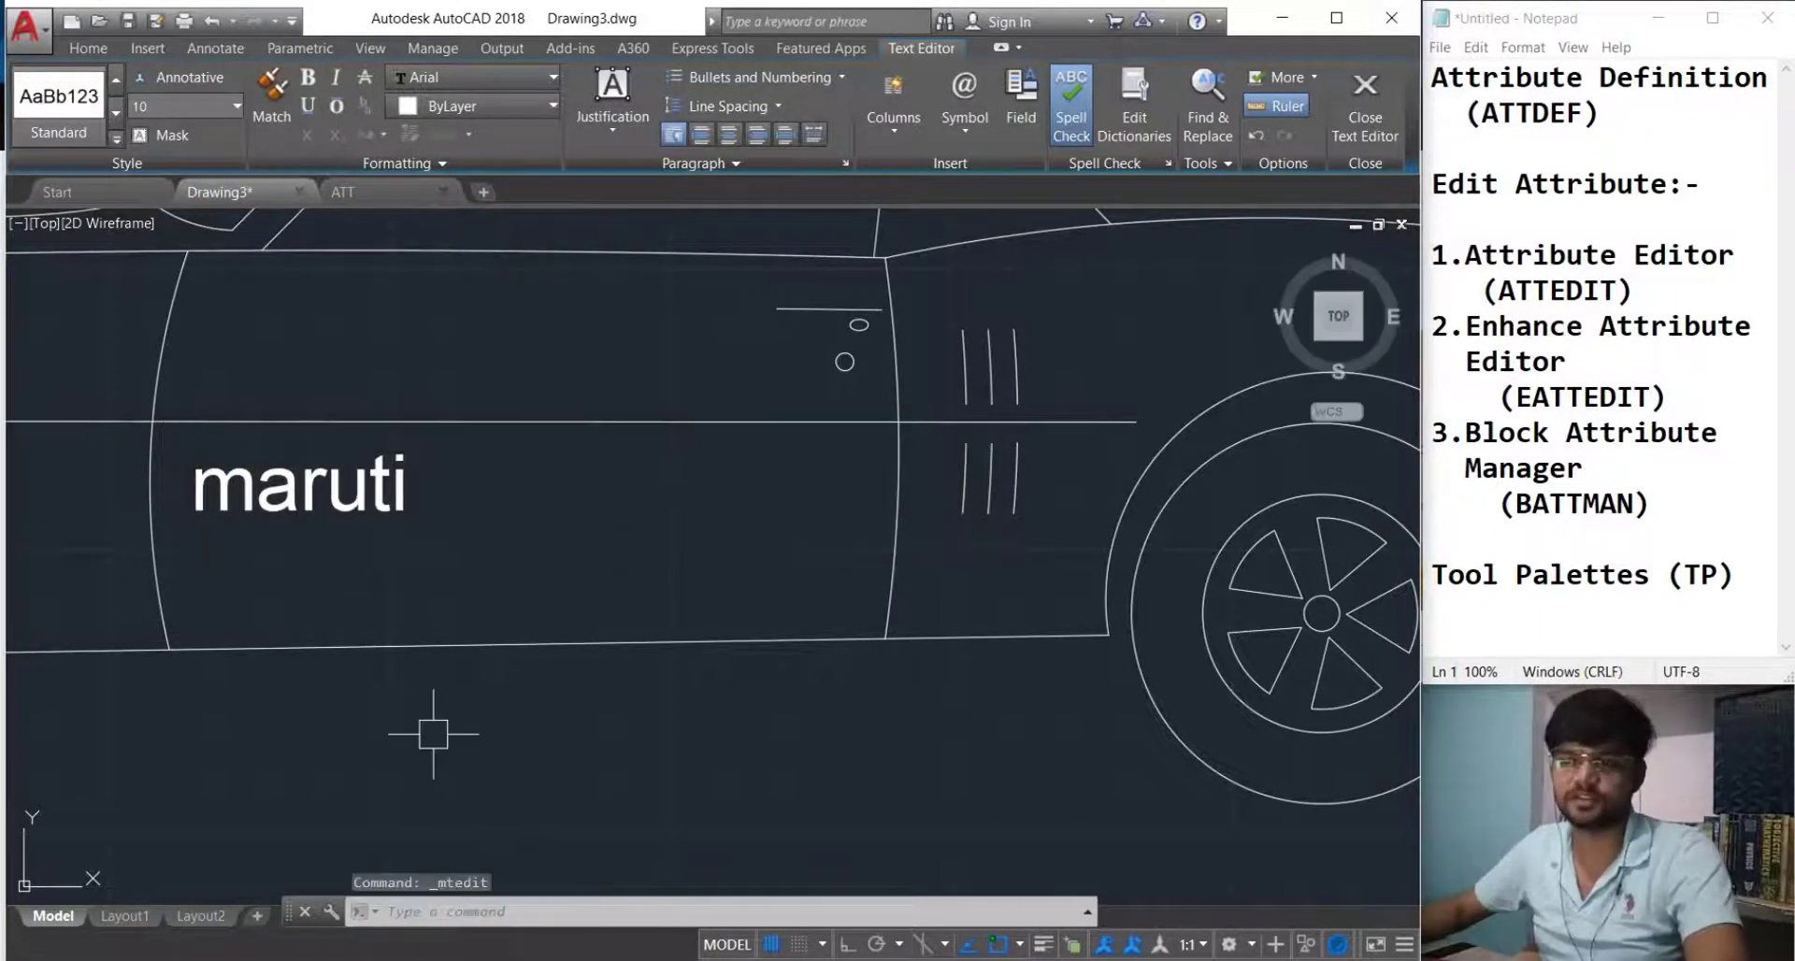
# Bring all three cars into view and begin selecting the lower copy.
pyautogui.scroll(-7, 435, 734)
pyautogui.moveTo(472, 684); pyautogui.dragTo(670, 405, button='middle')
pyautogui.scroll(-5, 670, 440)
pyautogui.moveTo(662, 533); pyautogui.dragTo(664, 508, button='middle')
pyautogui.scroll(3, 666, 523)
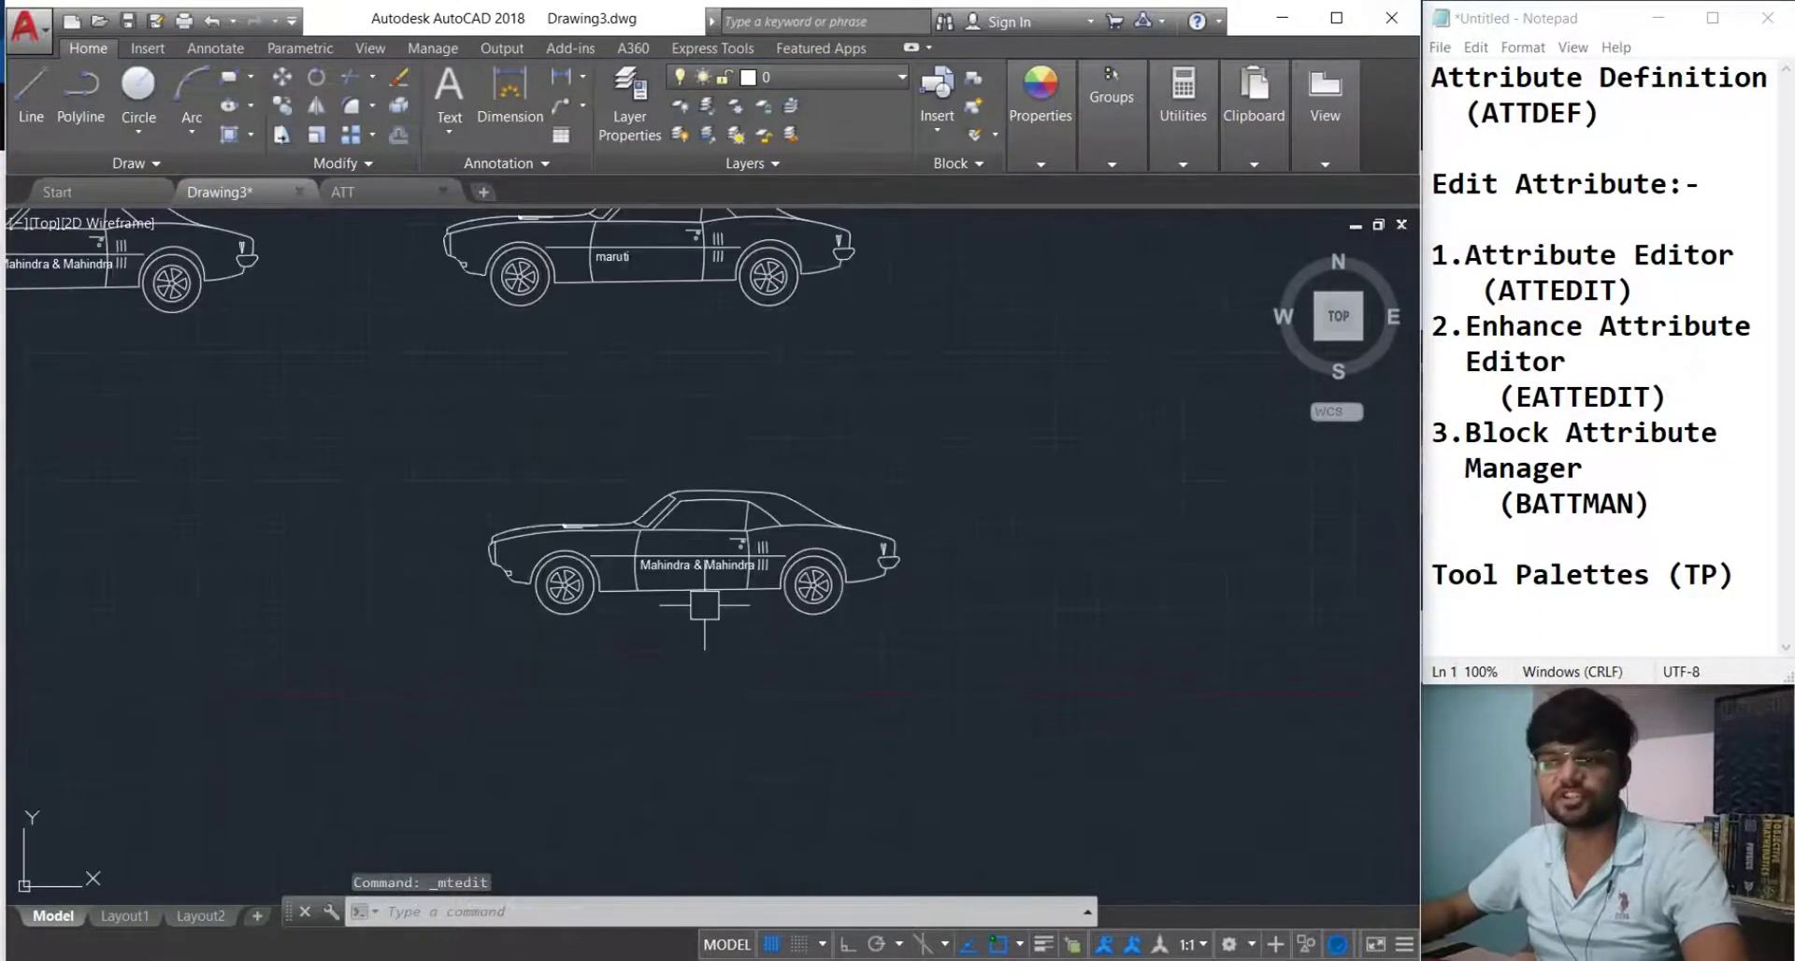
pyautogui.scroll(-3, 710, 608)
pyautogui.moveTo(710, 608); pyautogui.dragTo(732, 624, button='middle')
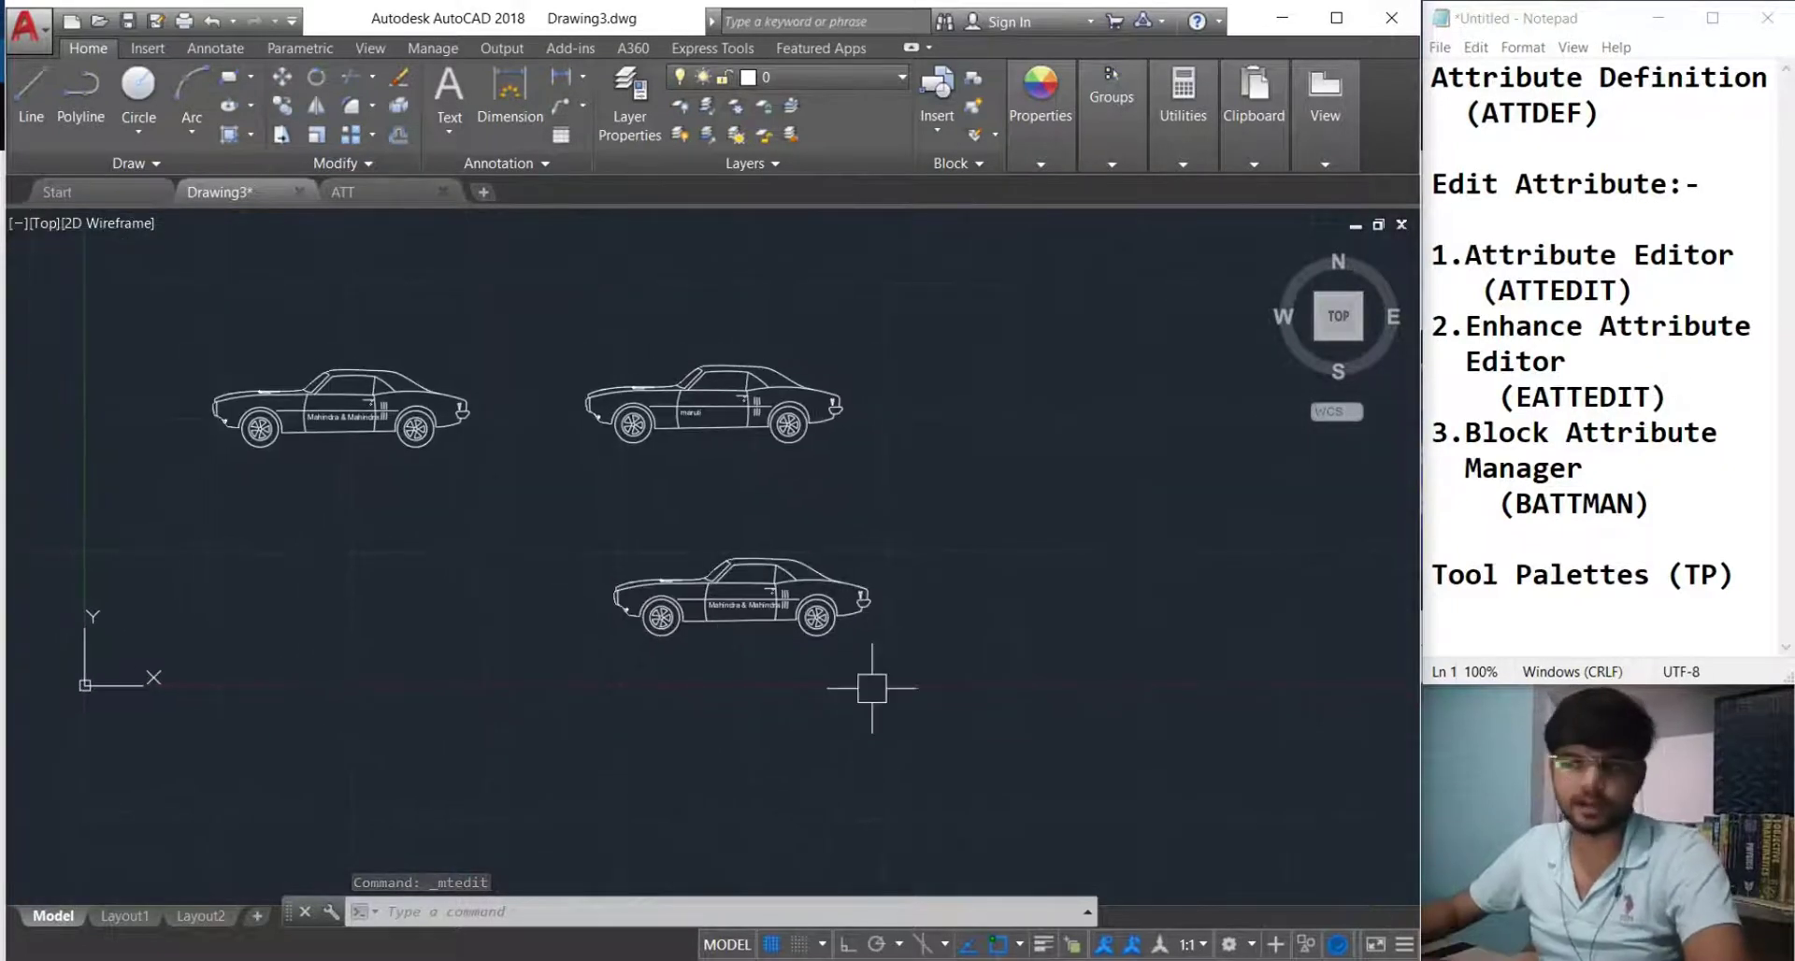
pyautogui.click(849, 681)
# Delete the lower and middle car copies and the 14 leftover pieces.
pyautogui.click(604, 512)
pyautogui.press('Delete')
pyautogui.click(832, 472)
pyautogui.click(609, 340)
pyautogui.press('Delete')
pyautogui.click(997, 440)
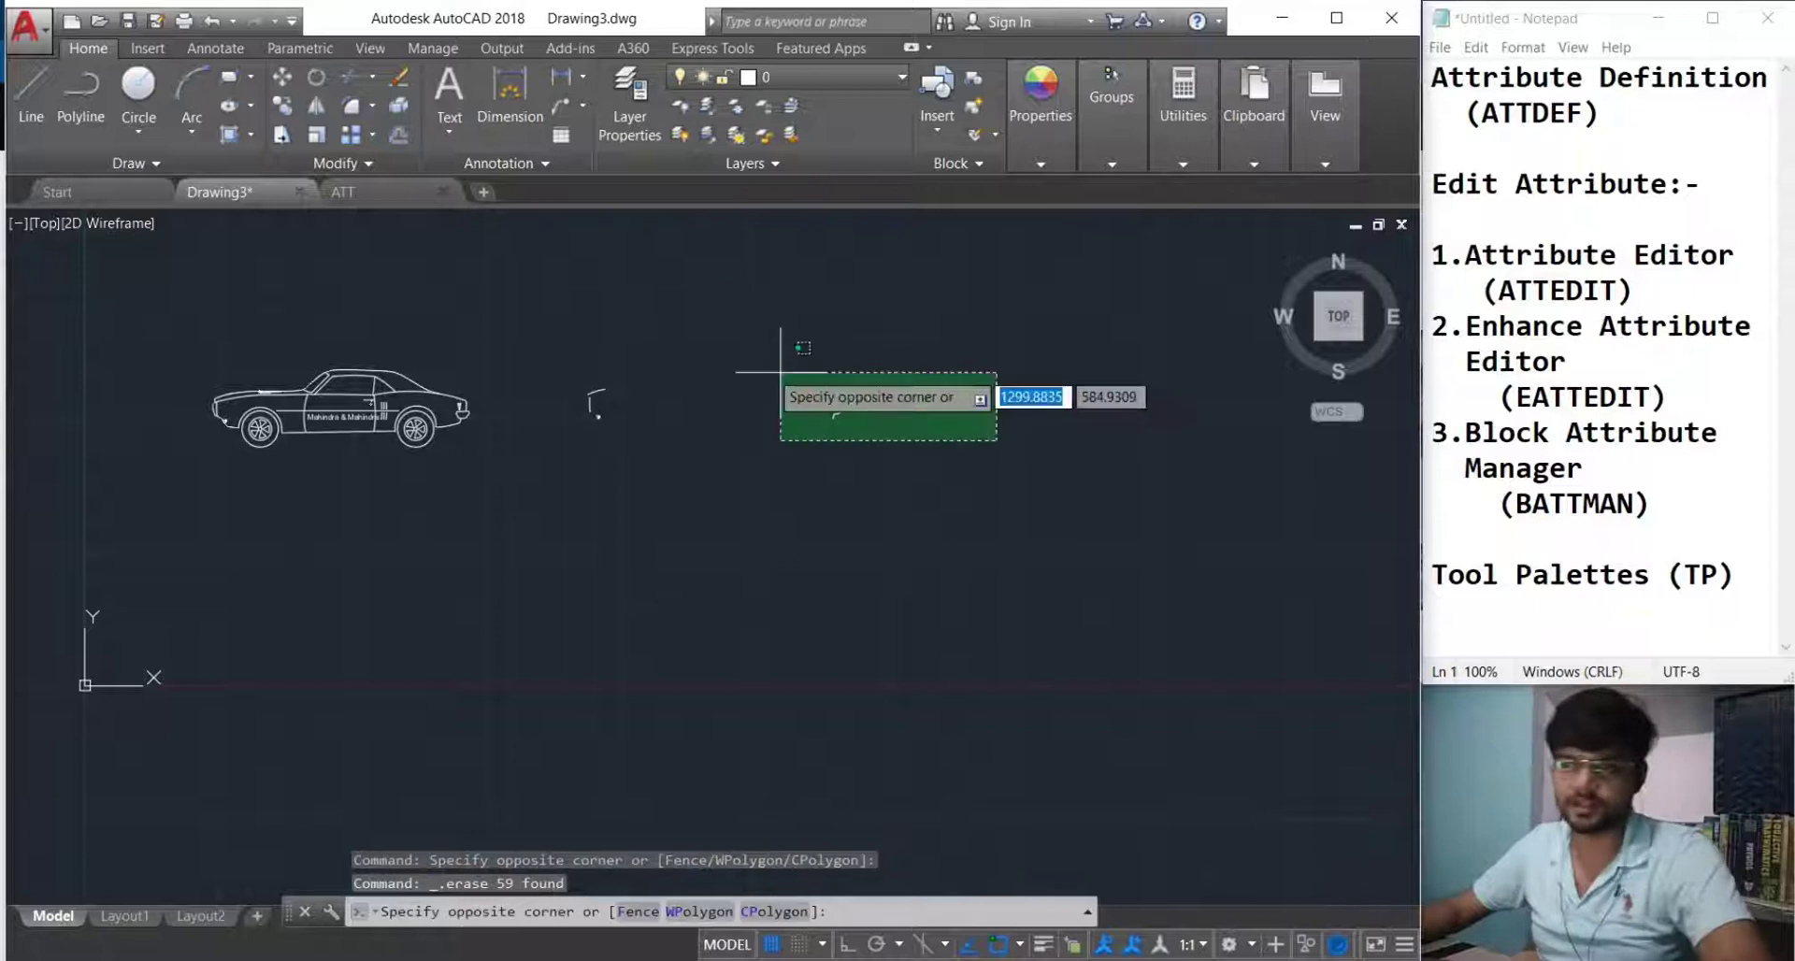
pyautogui.click(549, 328)
pyautogui.press('Delete')
# Delete the remaining car, then undo to bring it back.
pyautogui.scroll(2, 312, 402)
pyautogui.scroll(5, 308, 408)
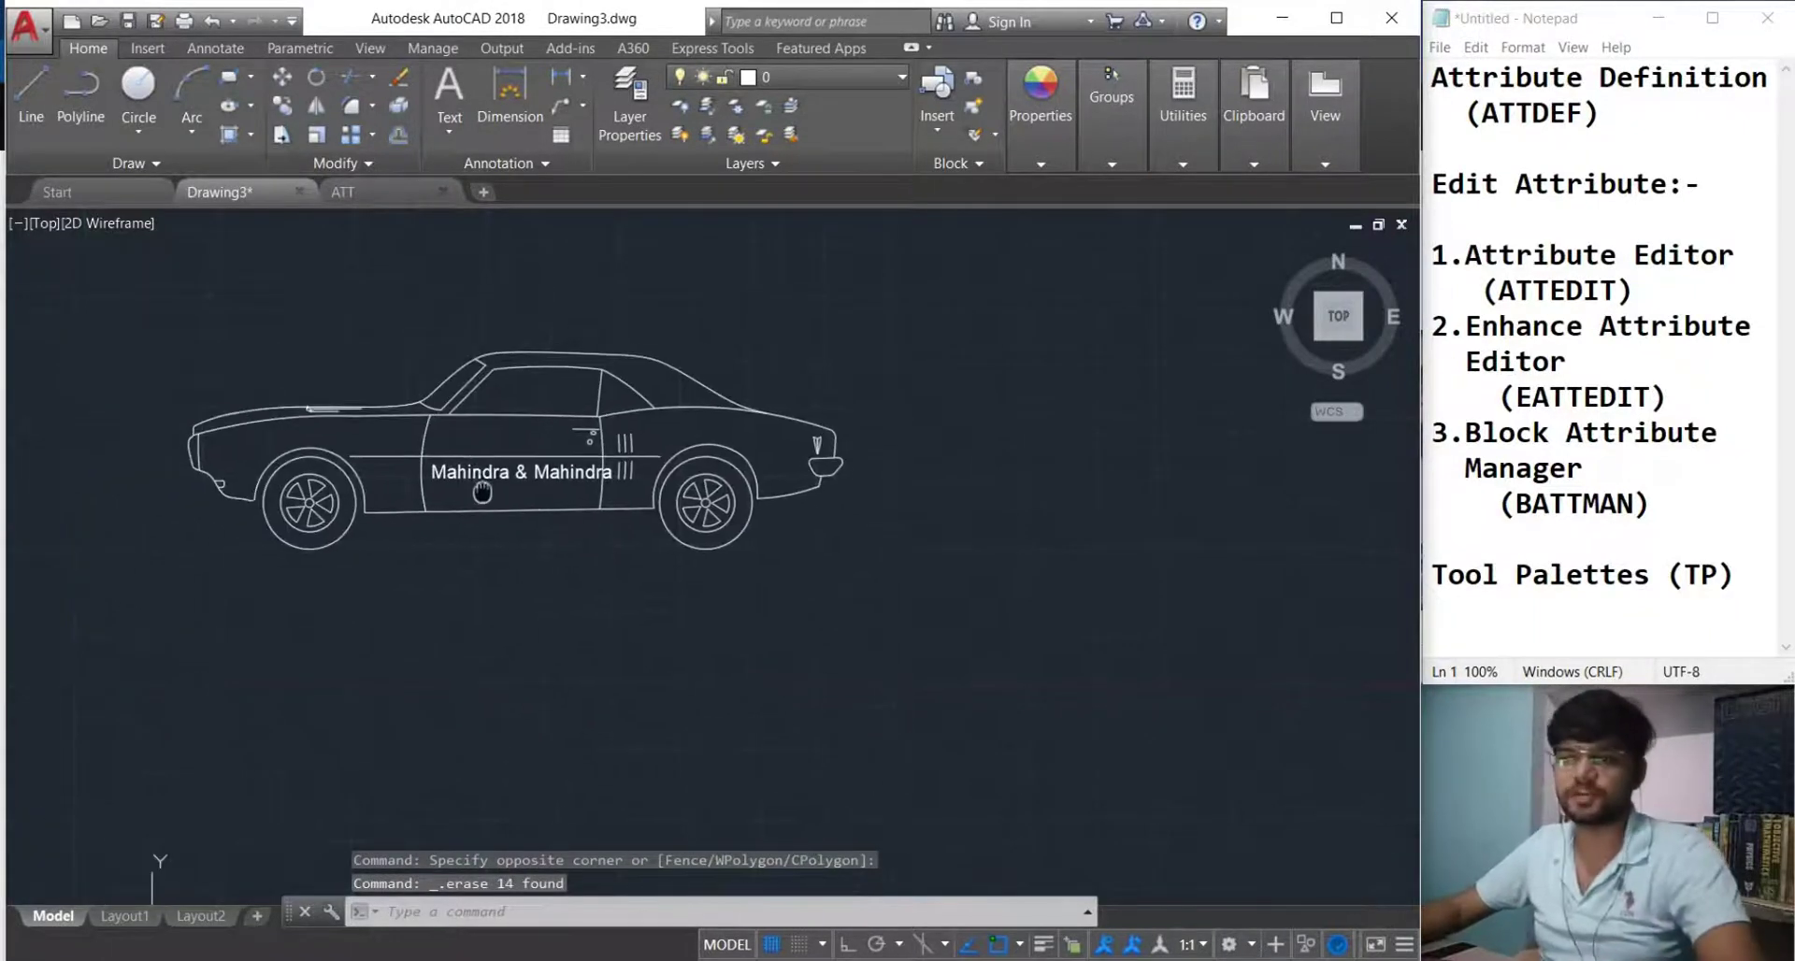
pyautogui.click(404, 474)
pyautogui.press('Delete')
pyautogui.scroll(-2, 477, 502)
pyautogui.hotkey('ctrl', 'z')
pyautogui.hotkey('ctrl', 'z')
pyautogui.hotkey('ctrl', 'z')
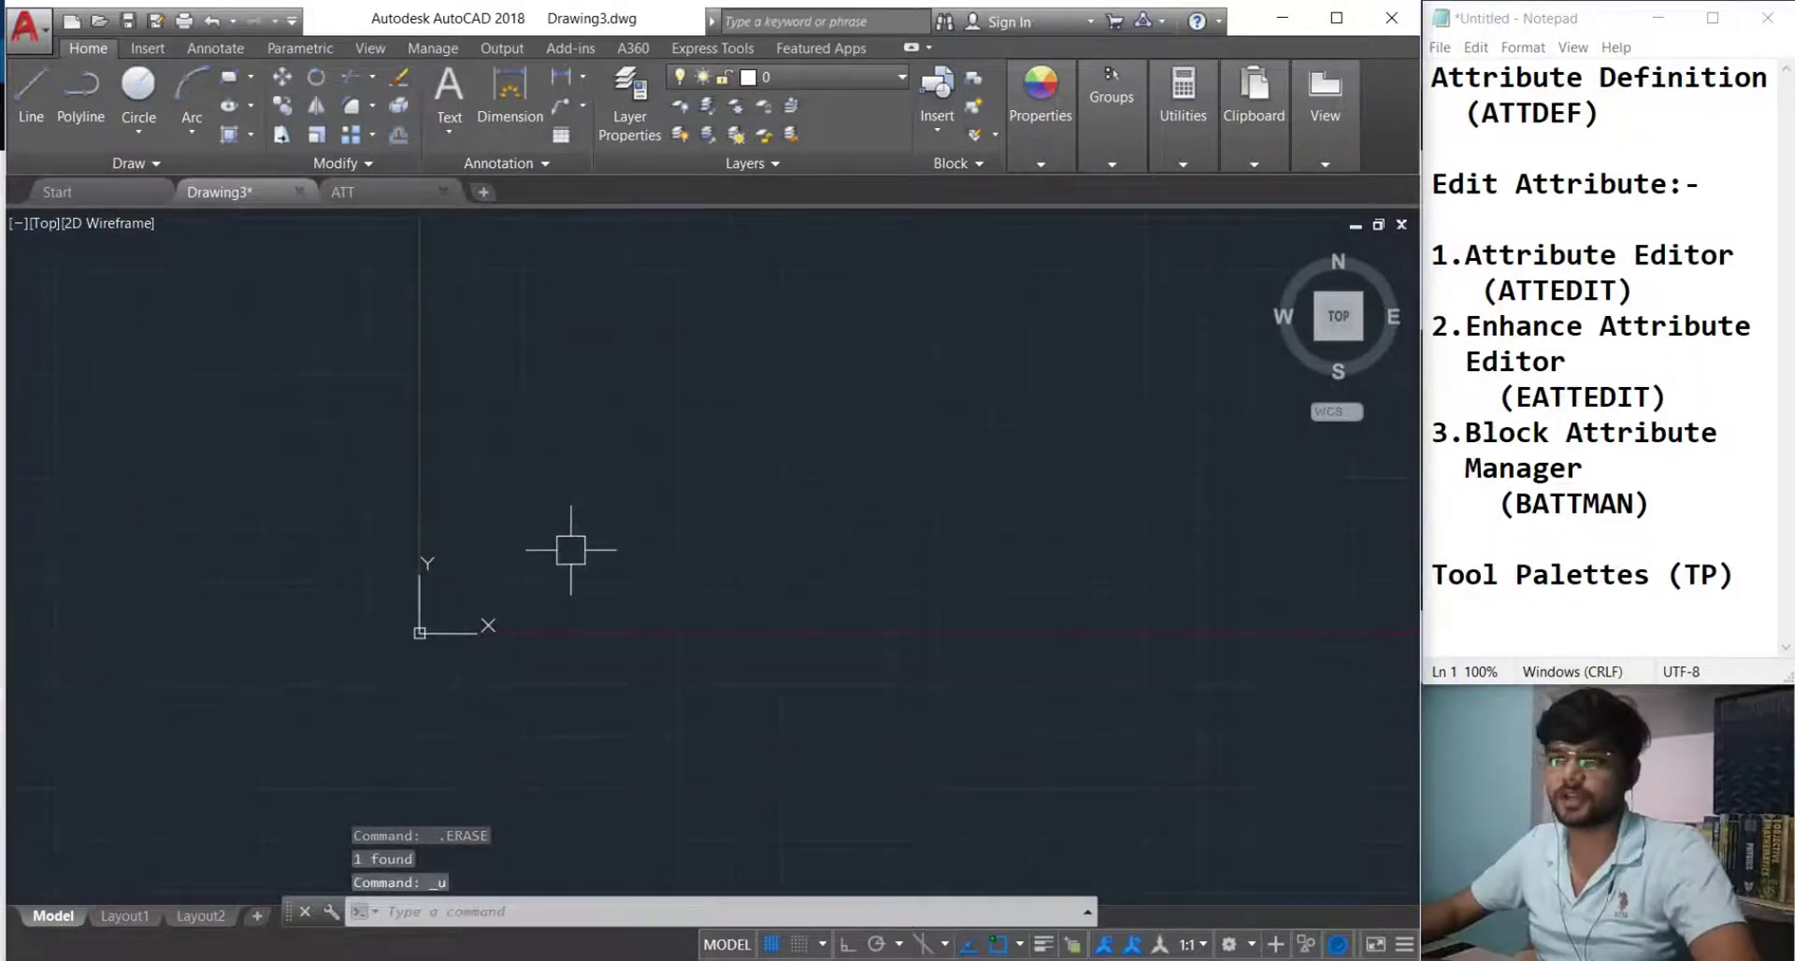
pyautogui.scroll(-2, 630, 561)
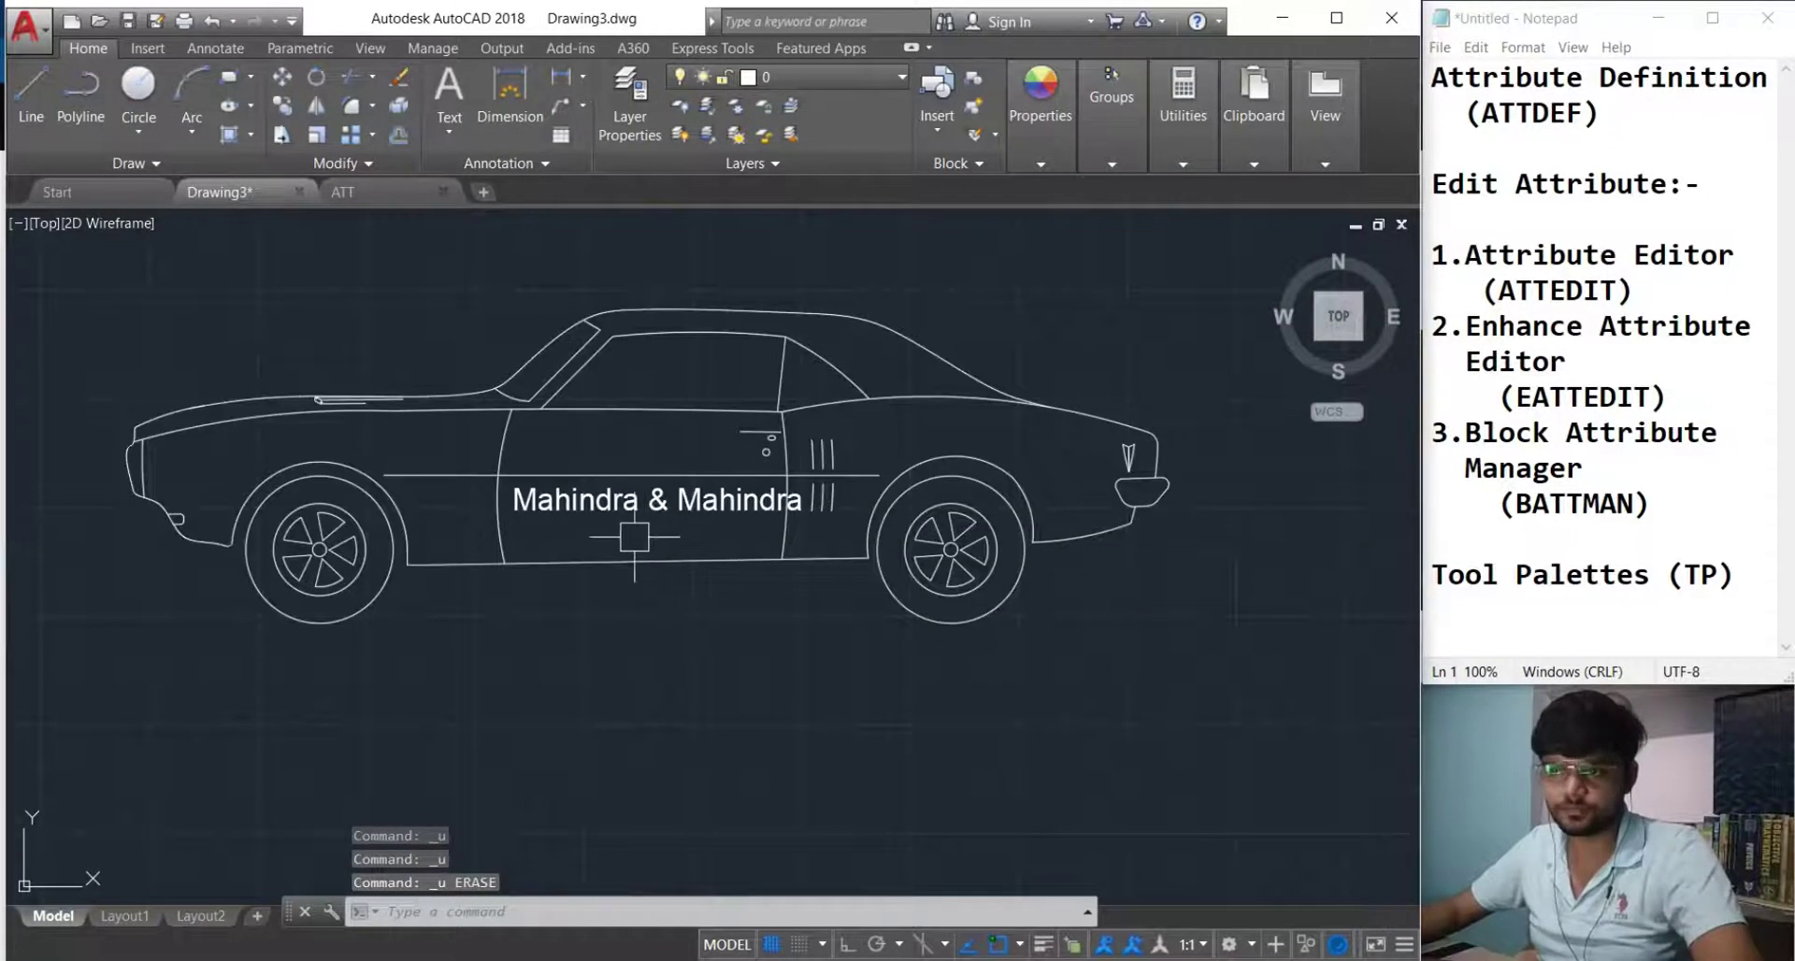
# Explode the car block with X, erase the leftover label, and recentre the car.
pyautogui.click(602, 563)
pyautogui.write('x')
pyautogui.press('Return')
pyautogui.click(595, 508)
pyautogui.press('Delete')
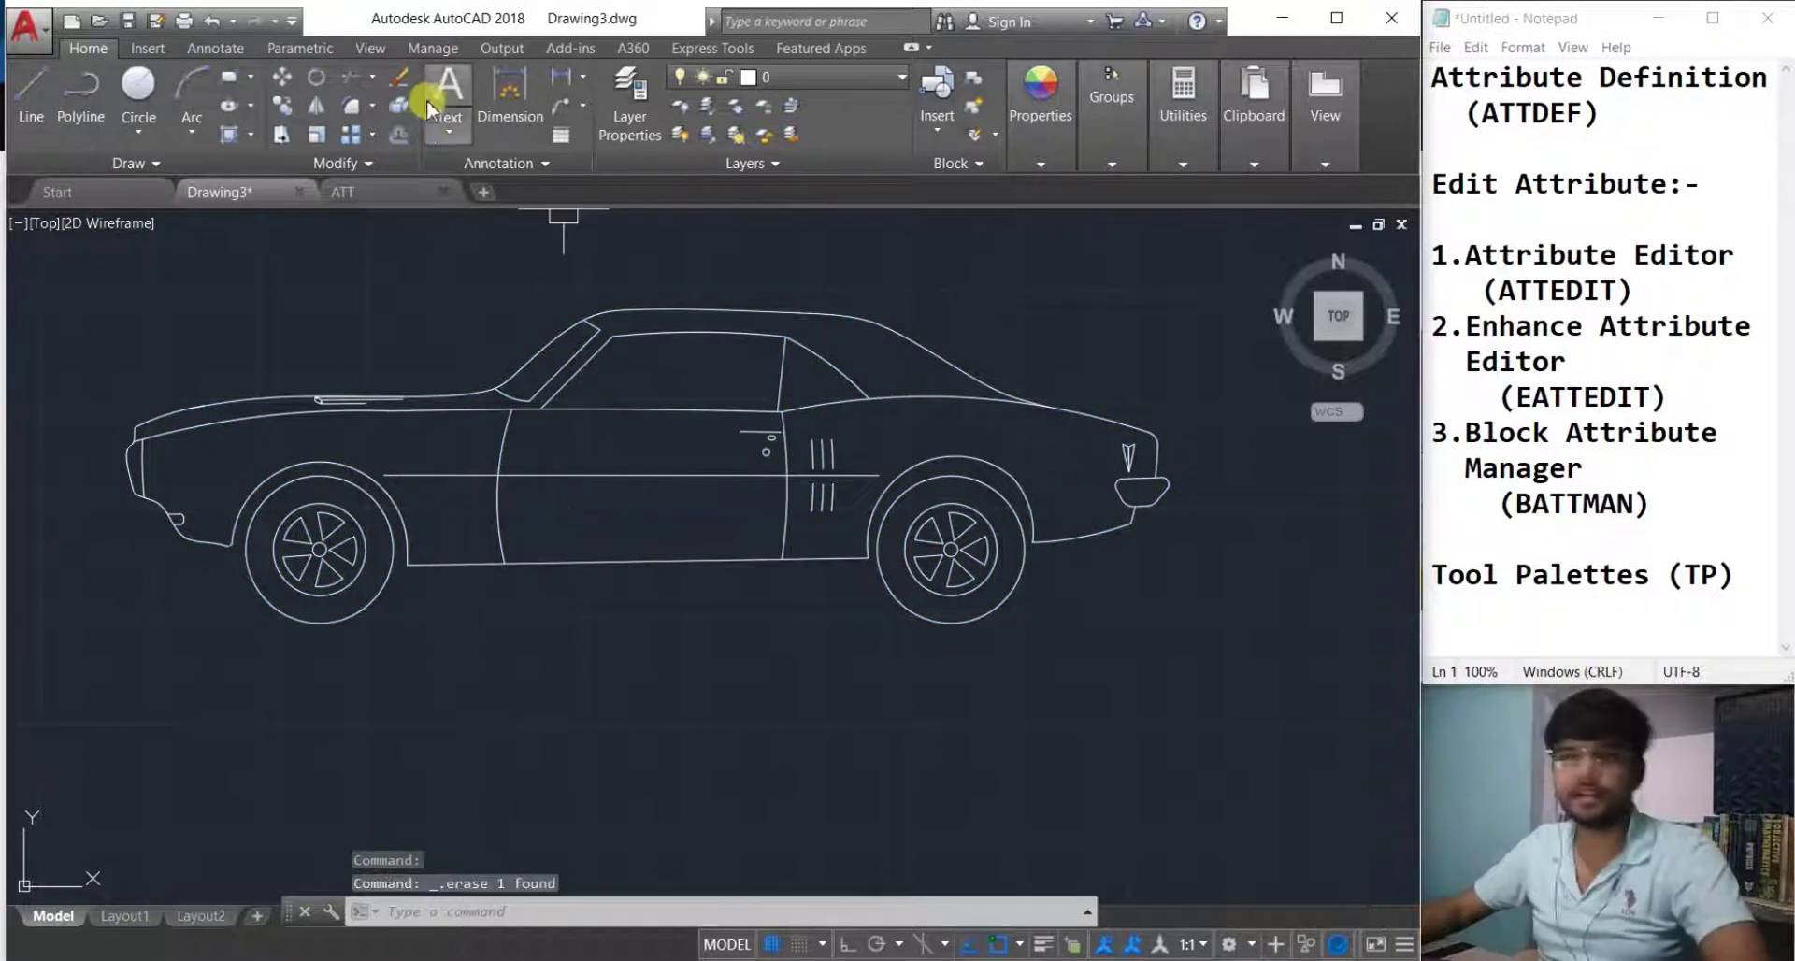
pyautogui.moveTo(621, 475); pyautogui.dragTo(558, 511, button='middle')
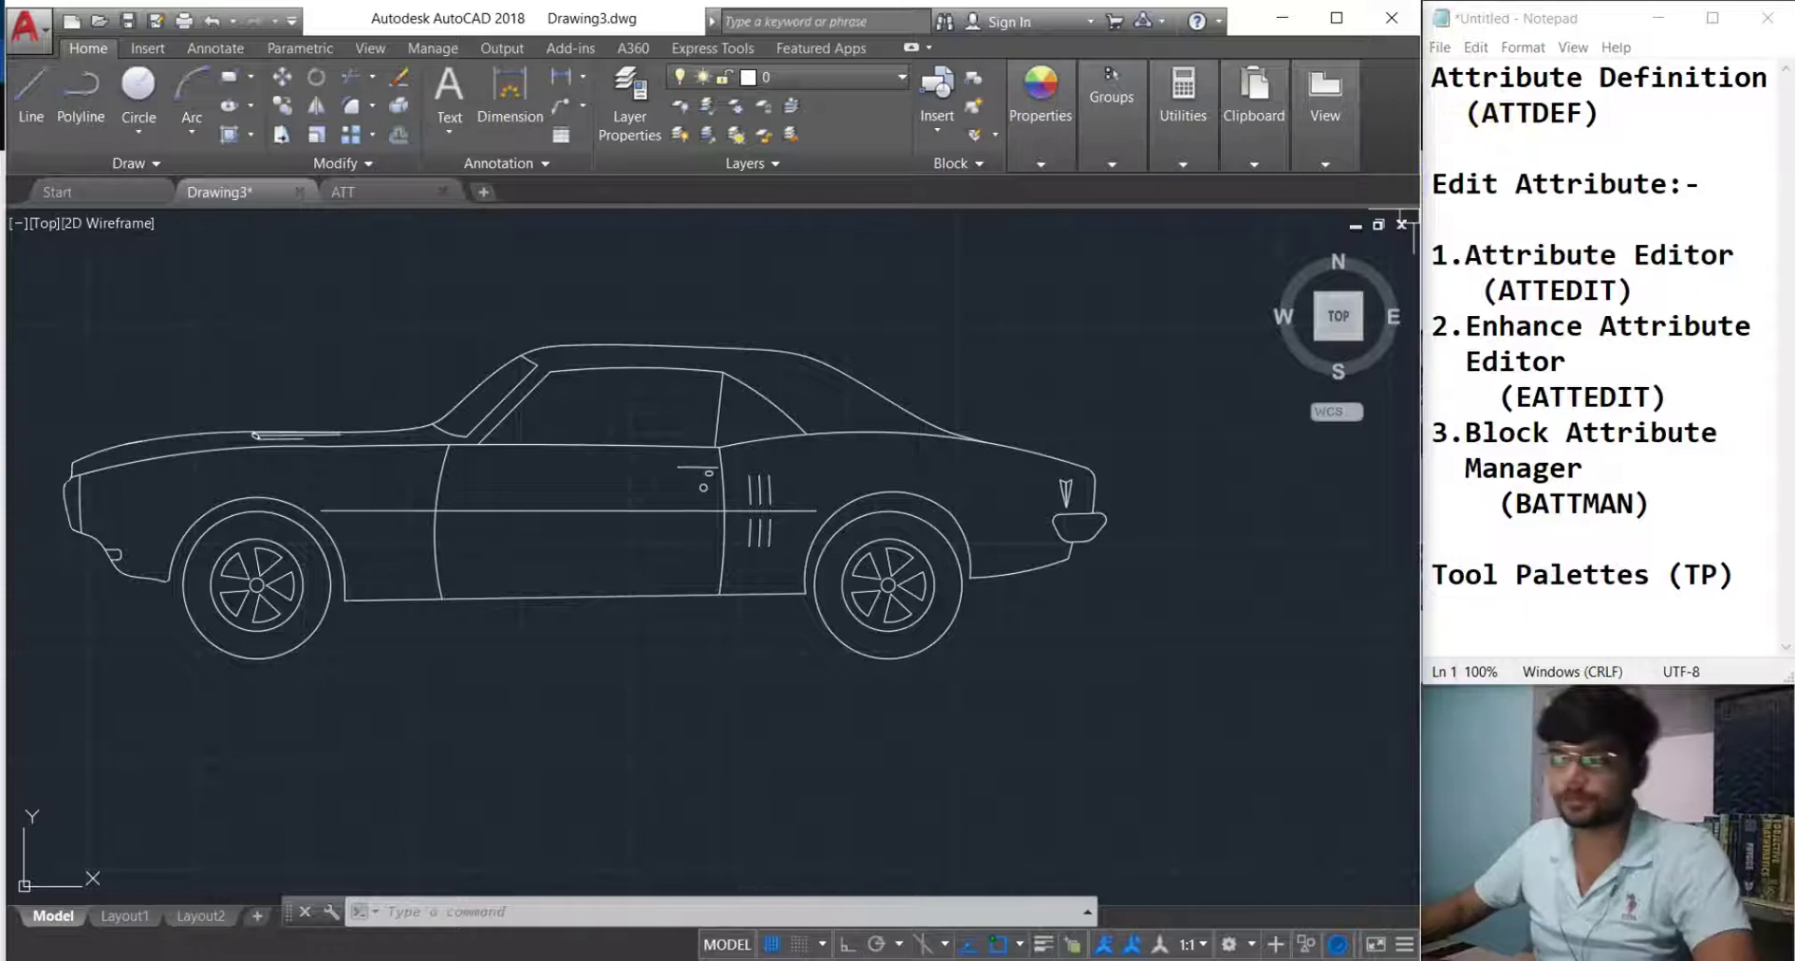
pyautogui.write('ATT')
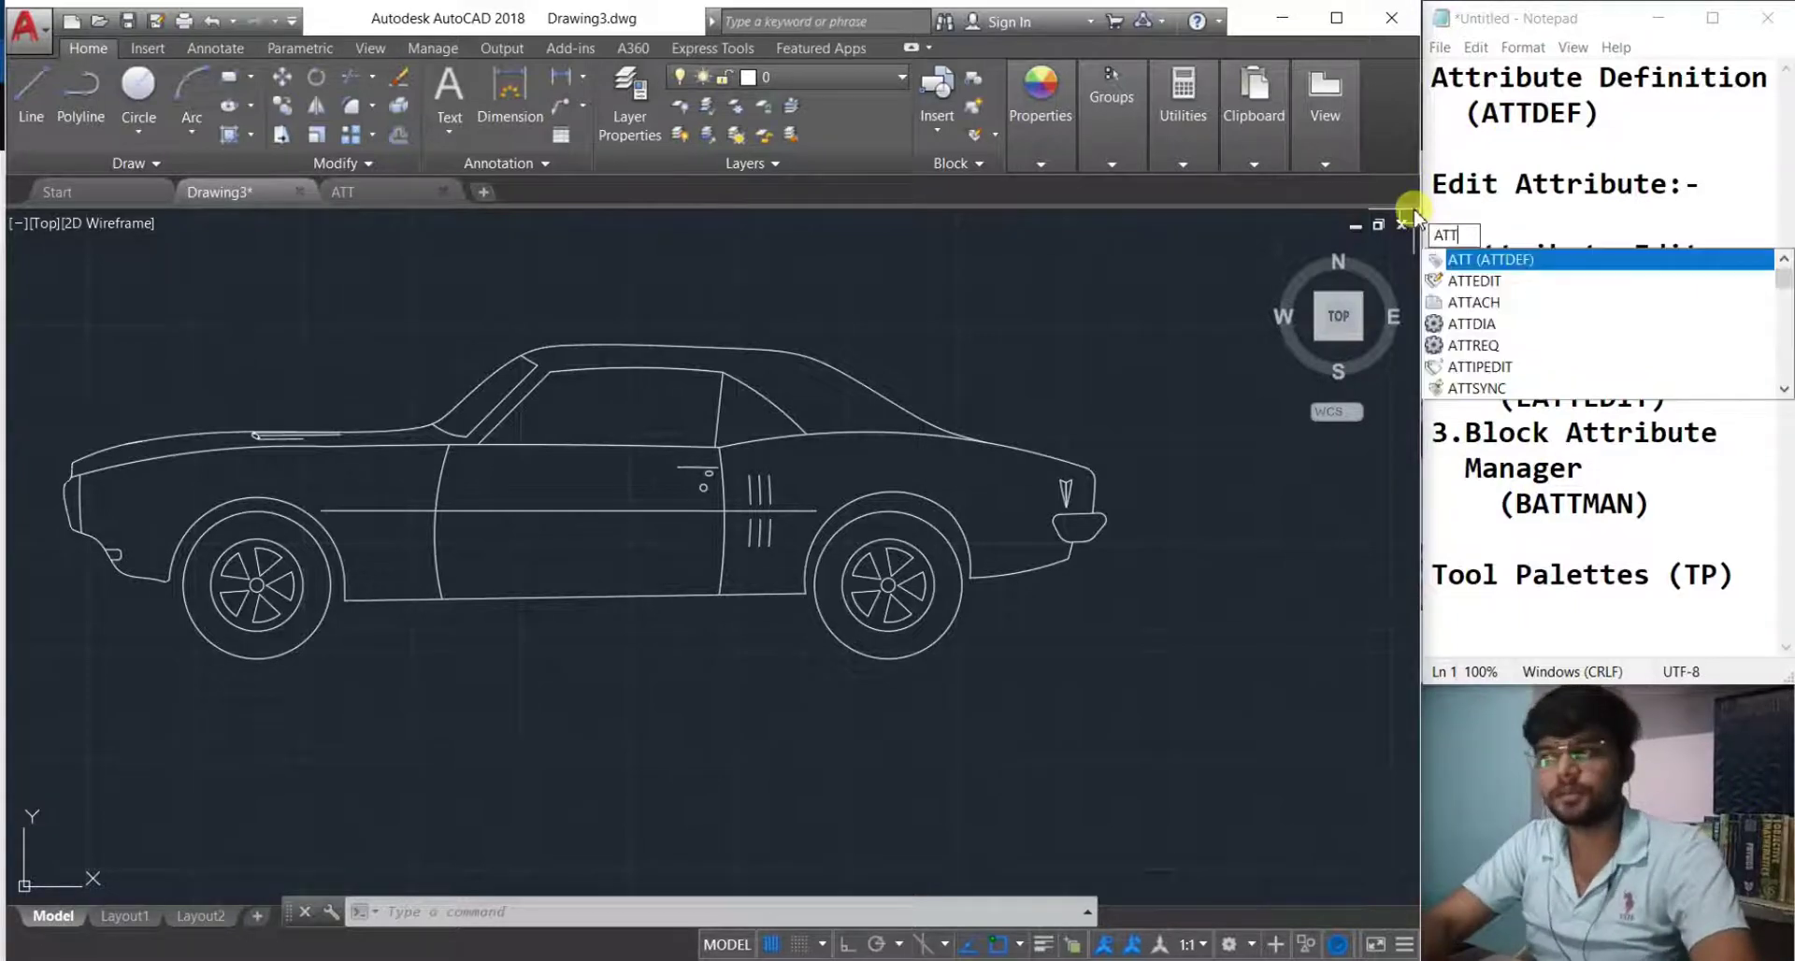
# Open the Attribute Definition dialog with ATT and move it clear of the car.
pyautogui.click(643, 918)
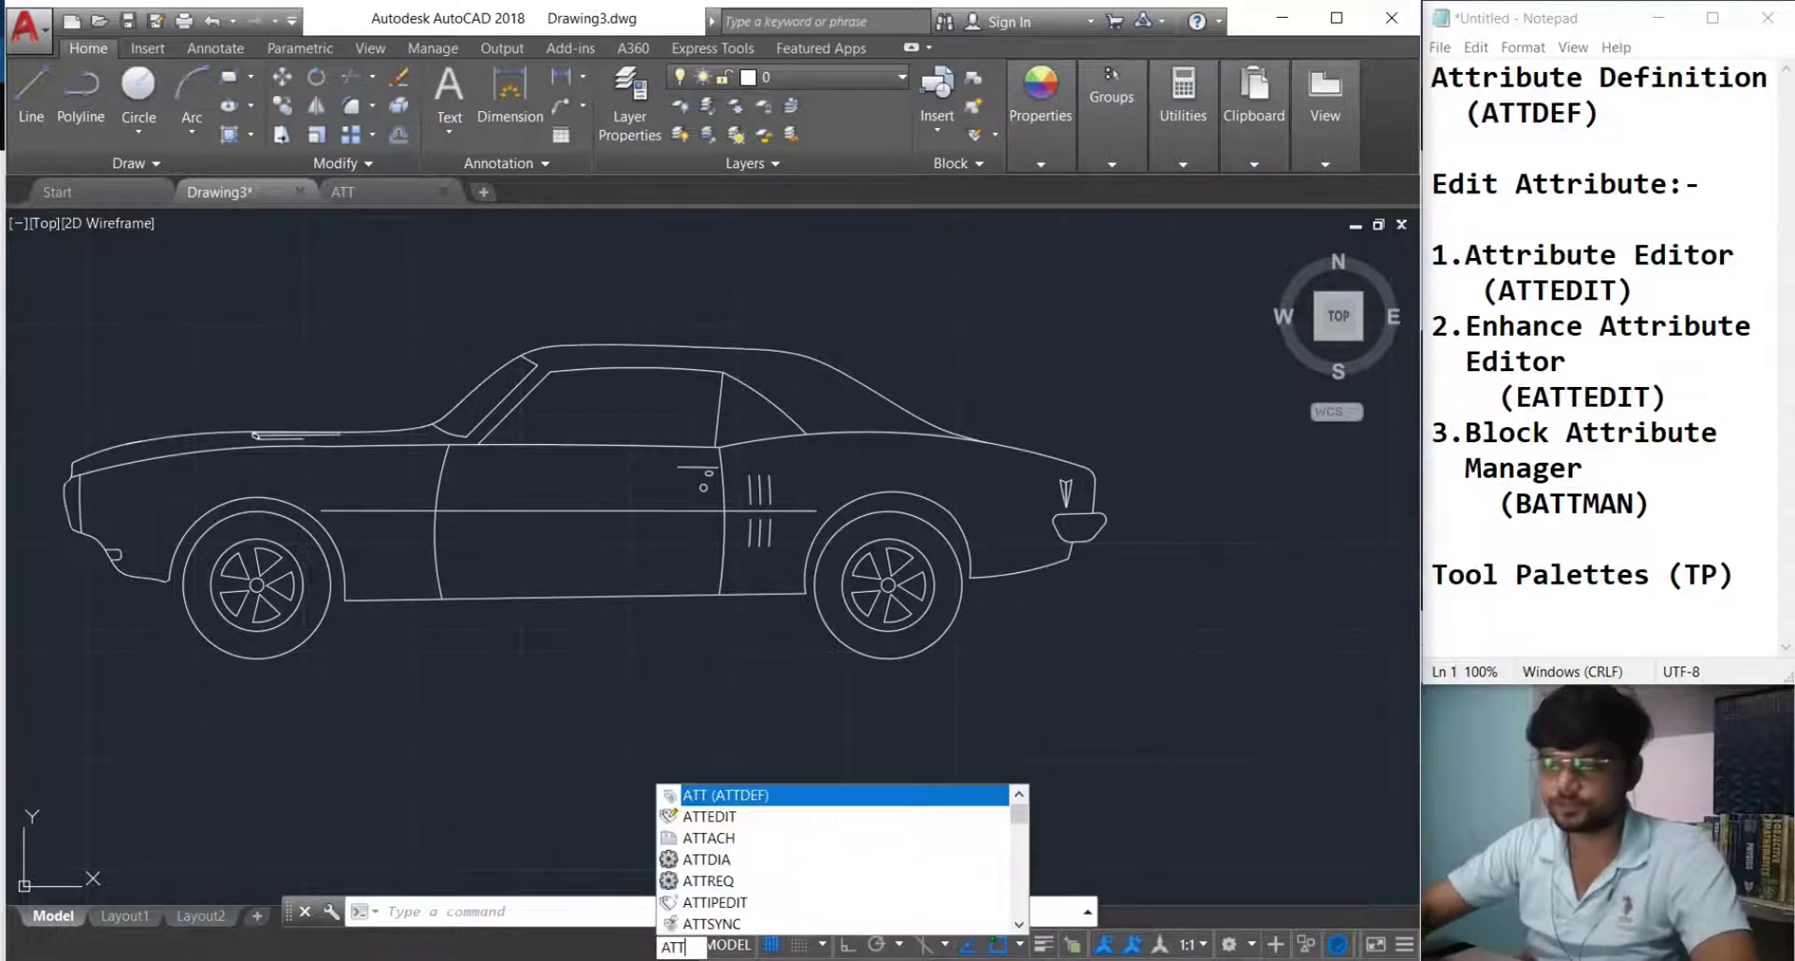
pyautogui.press('Return')
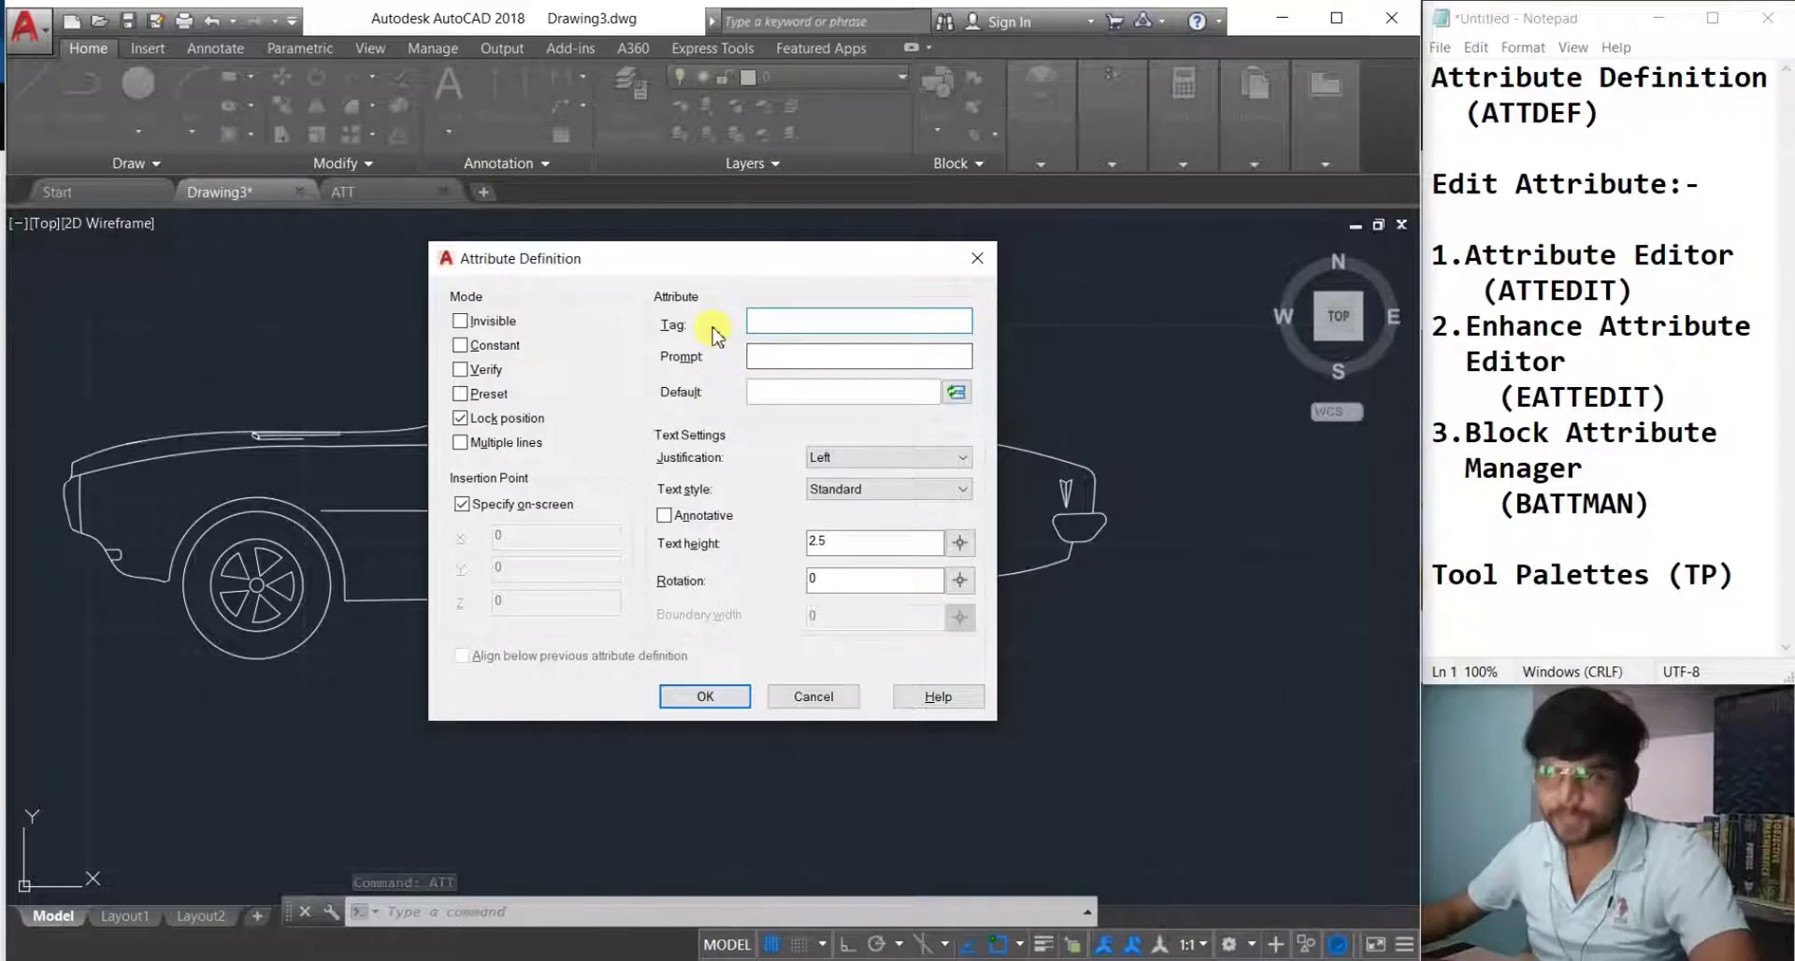
pyautogui.moveTo(646, 258); pyautogui.dragTo(707, 289)
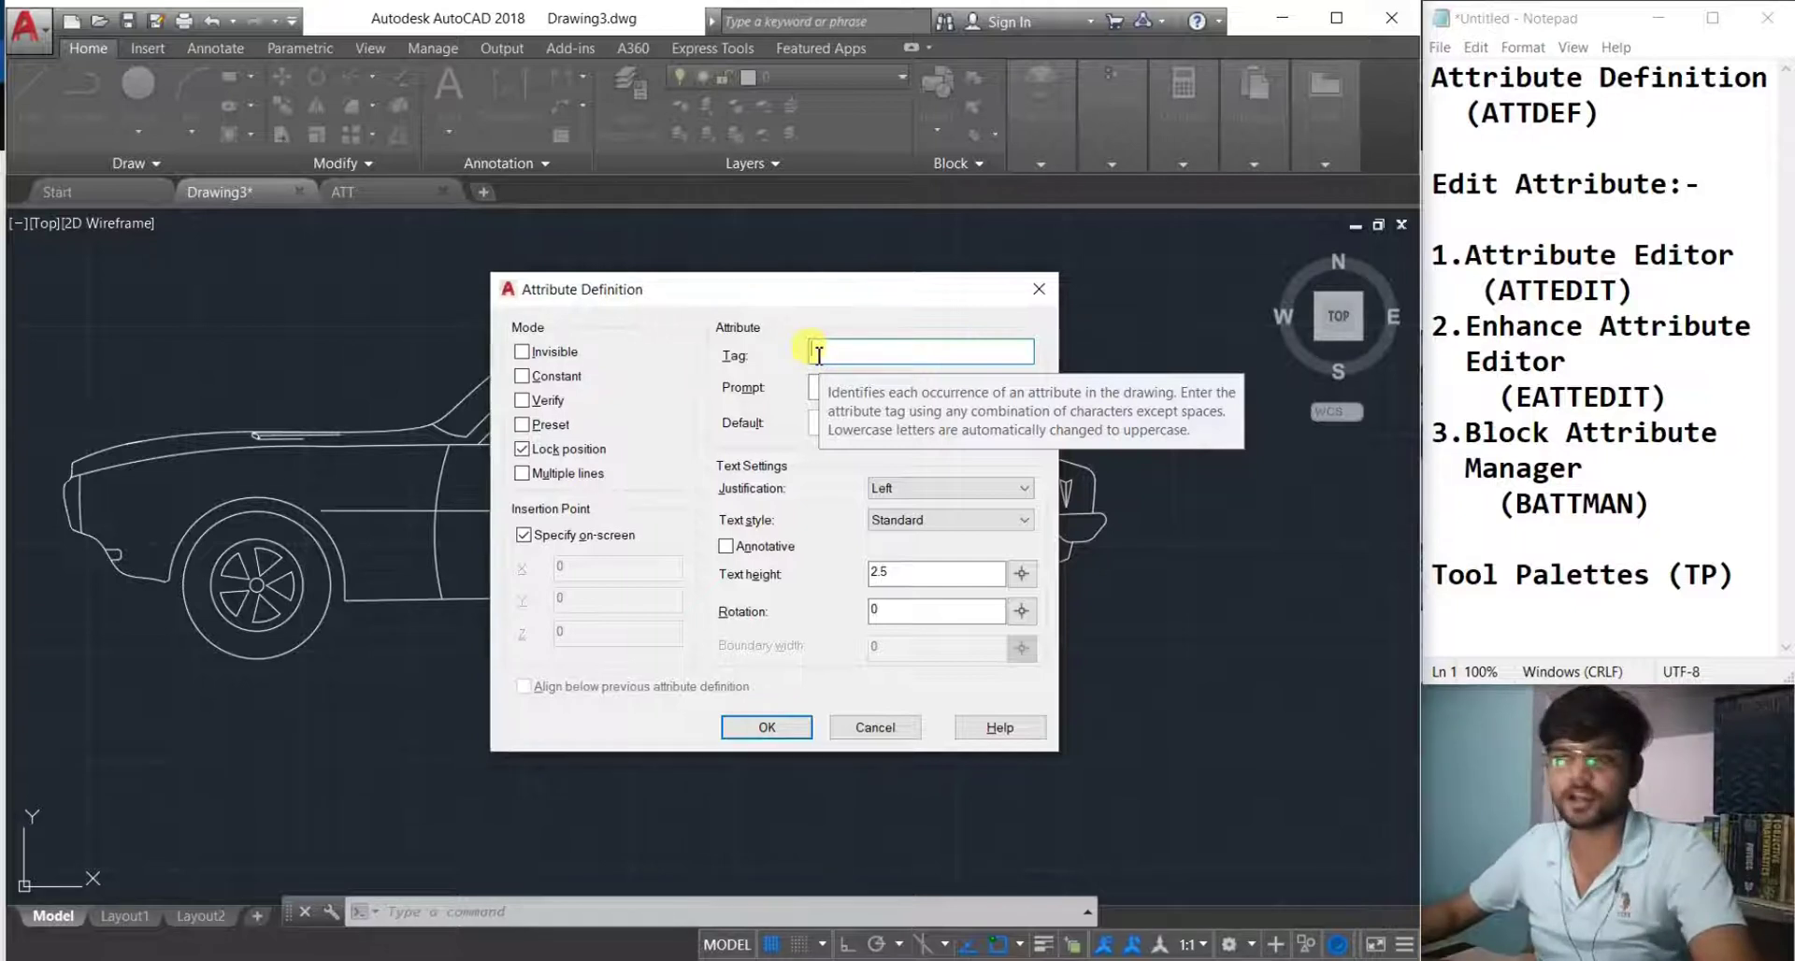
pyautogui.click(826, 388)
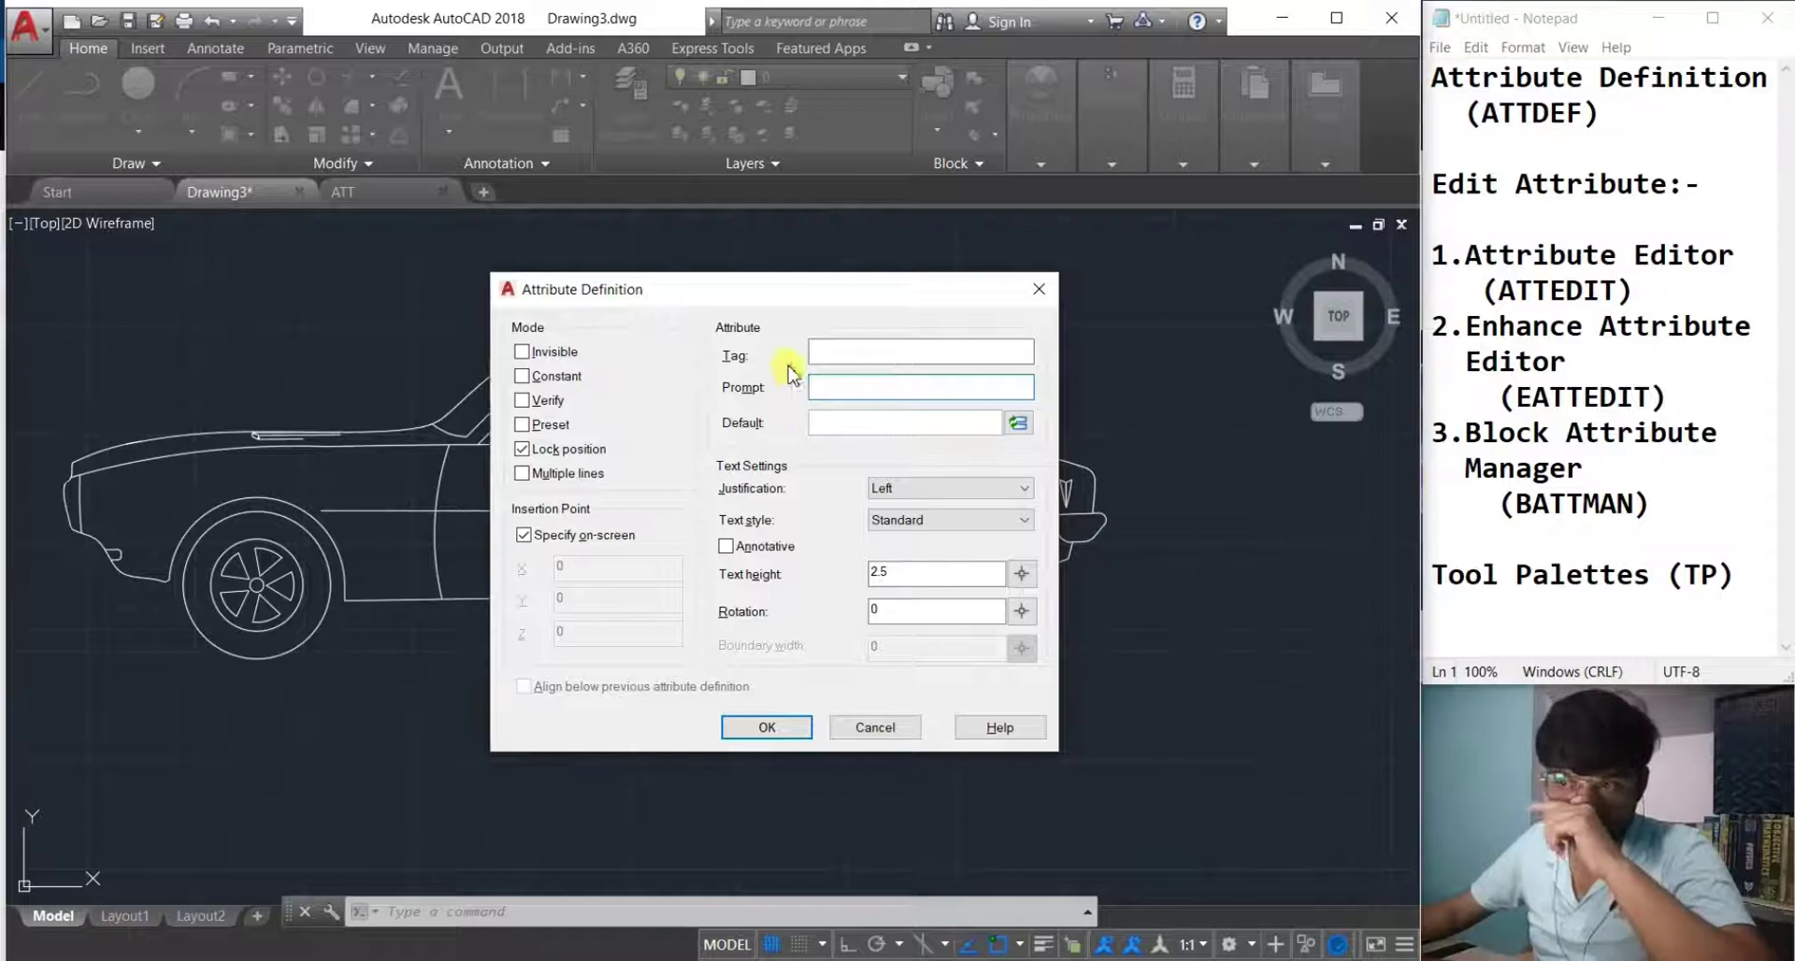
pyautogui.moveTo(698, 304); pyautogui.dragTo(867, 364)
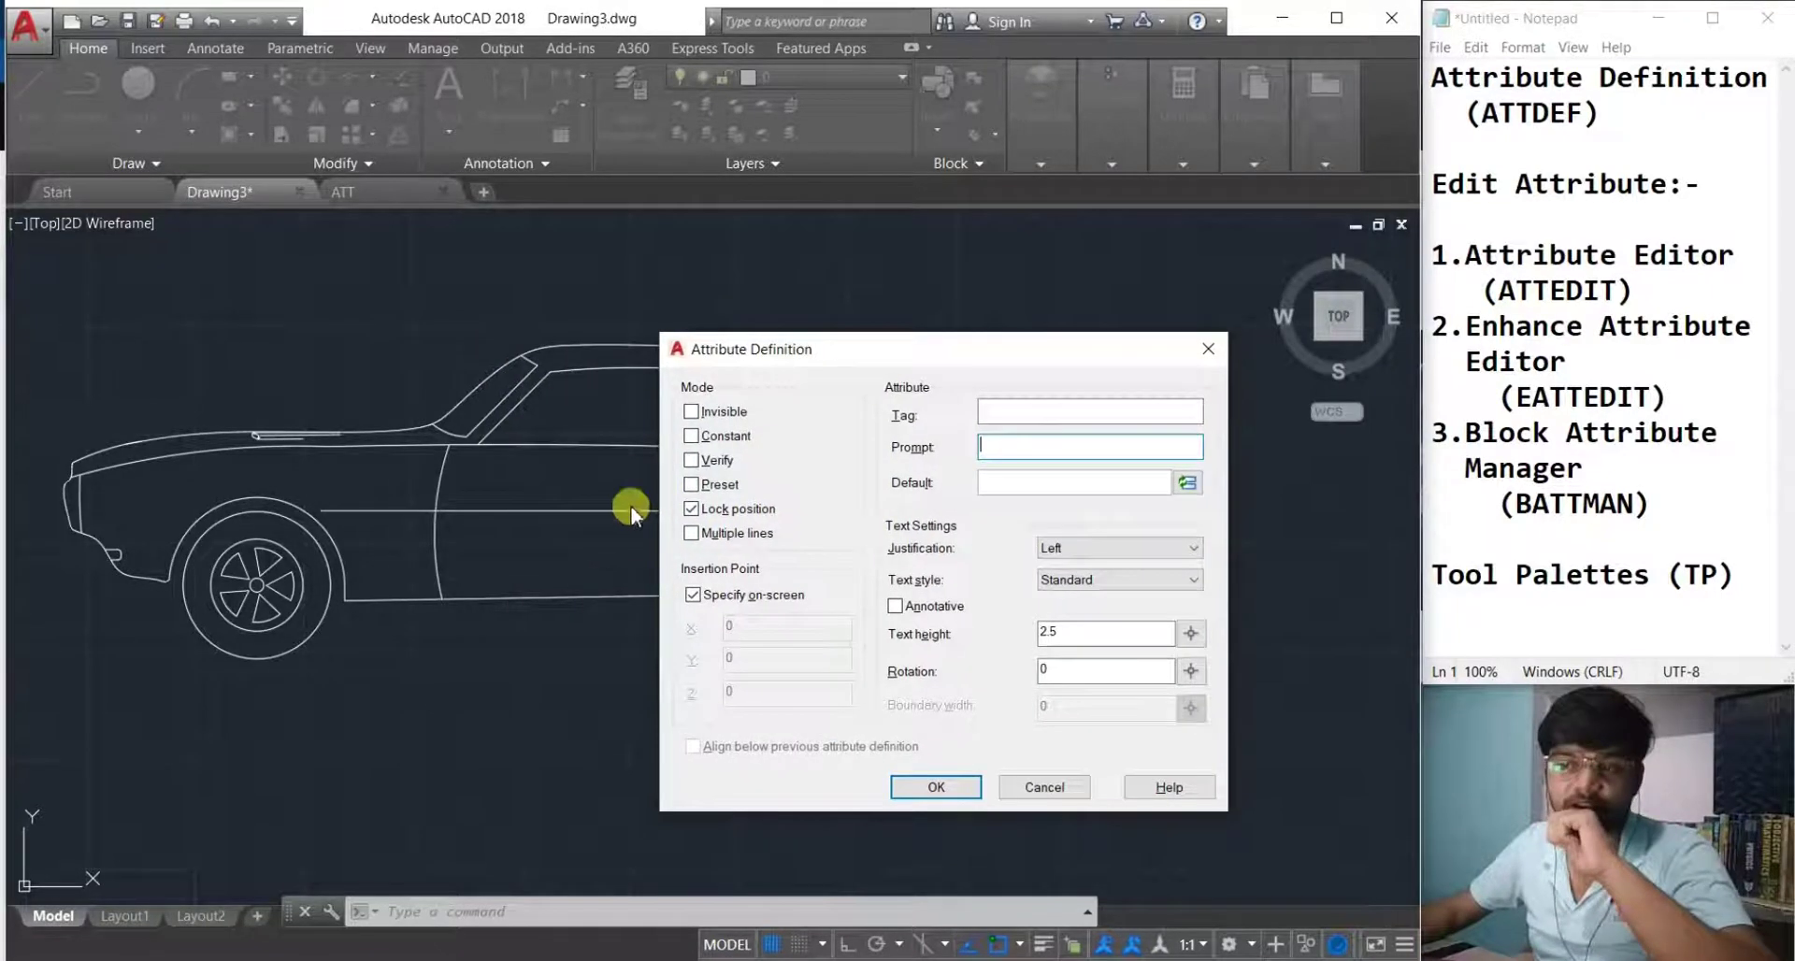
pyautogui.click(1036, 413)
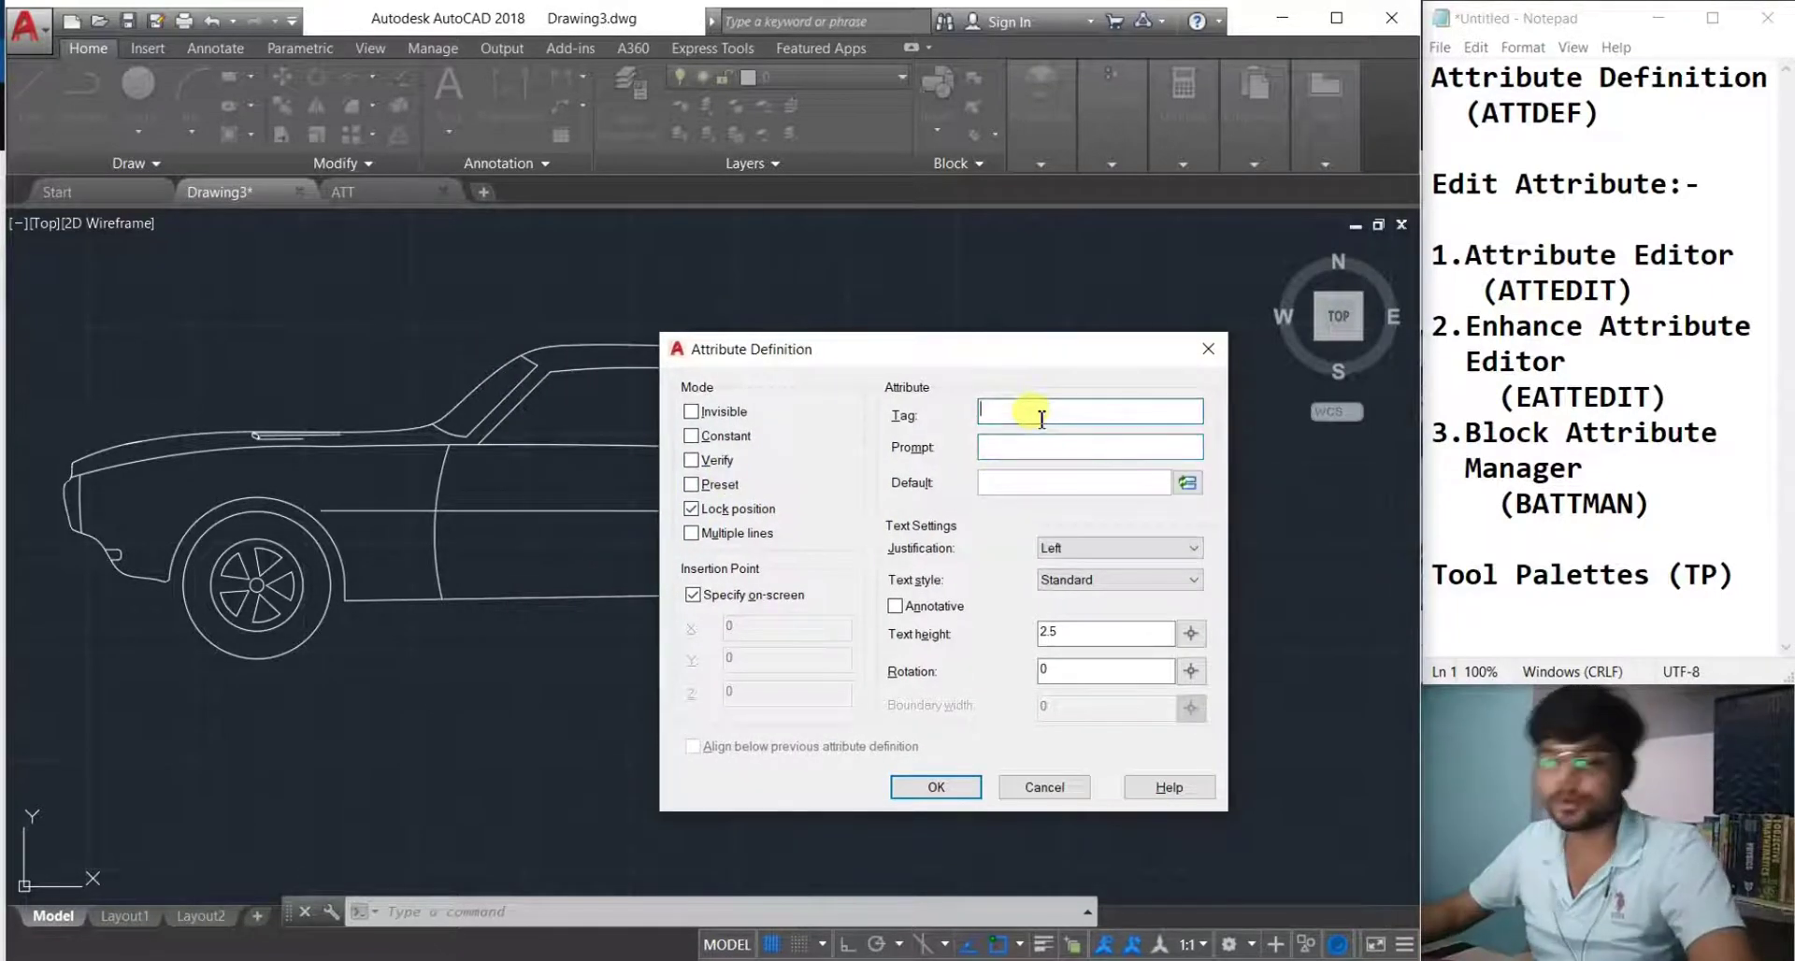
# Enter the attribute tag Car_Name and the prompt 'What is the car name'.
pyautogui.press('capslock')
pyautogui.write('C')
pyautogui.press('capslock')
pyautogui.write('ar_')
pyautogui.press('capslock')
pyautogui.write('N')
pyautogui.press('capslock')
pyautogui.write('ame')
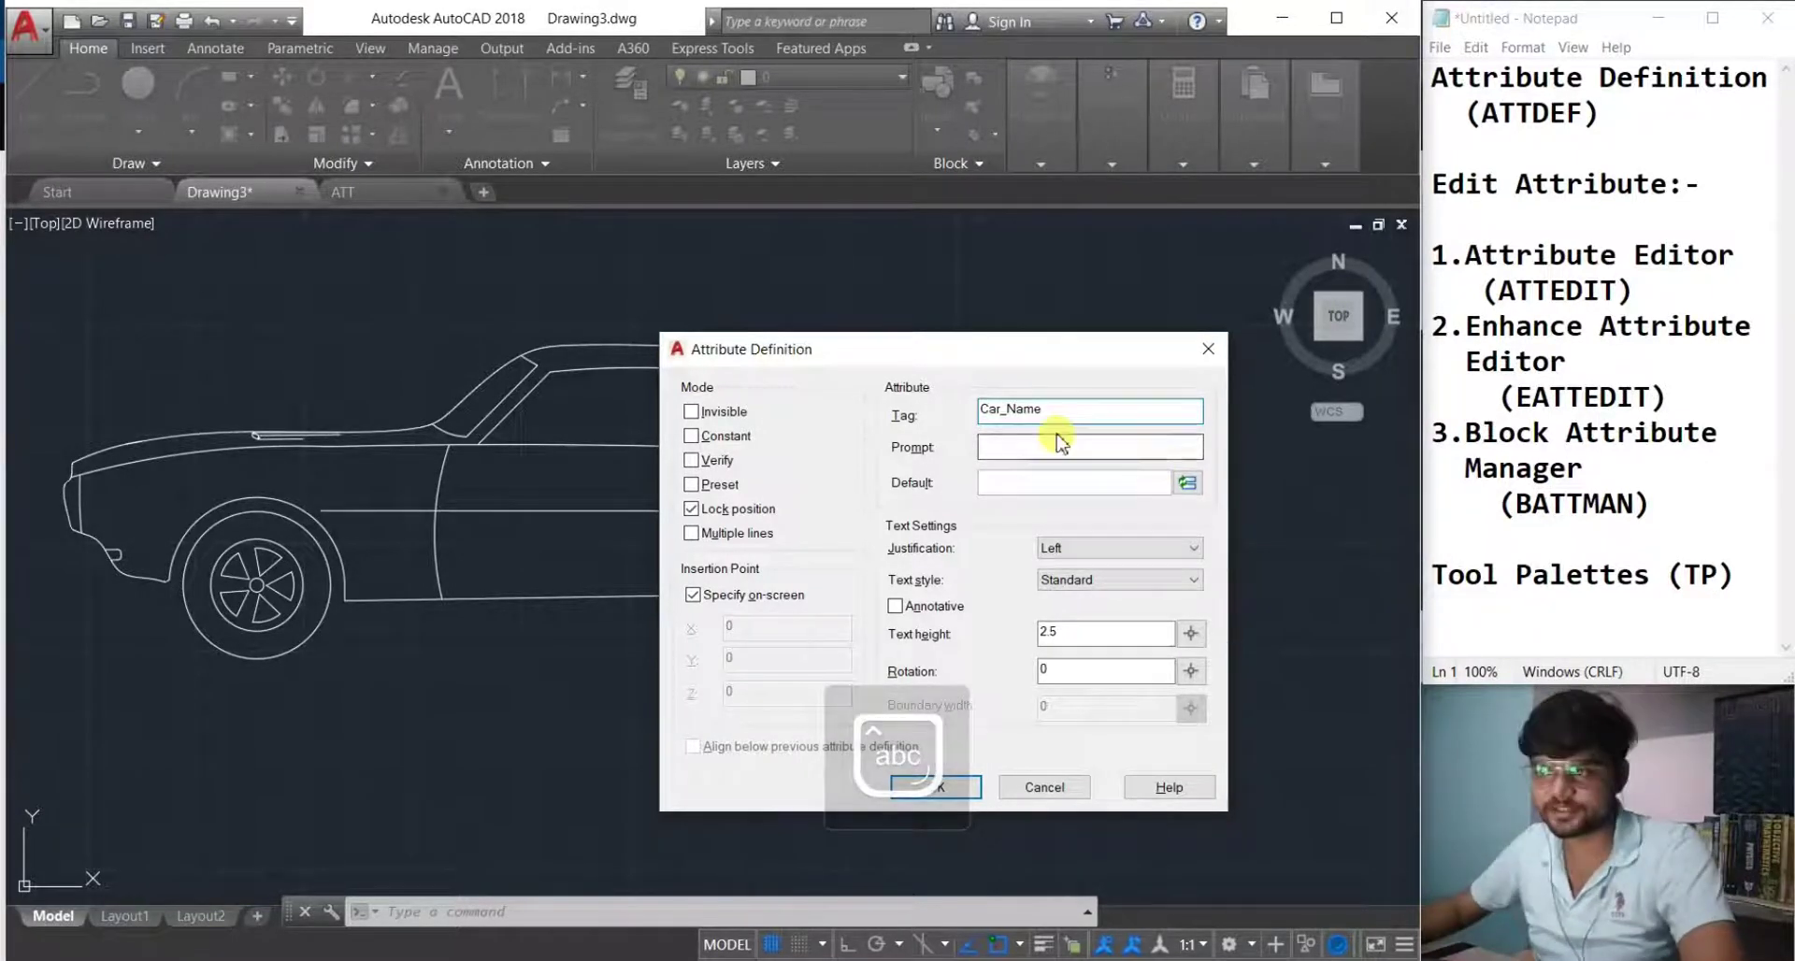
pyautogui.click(1047, 443)
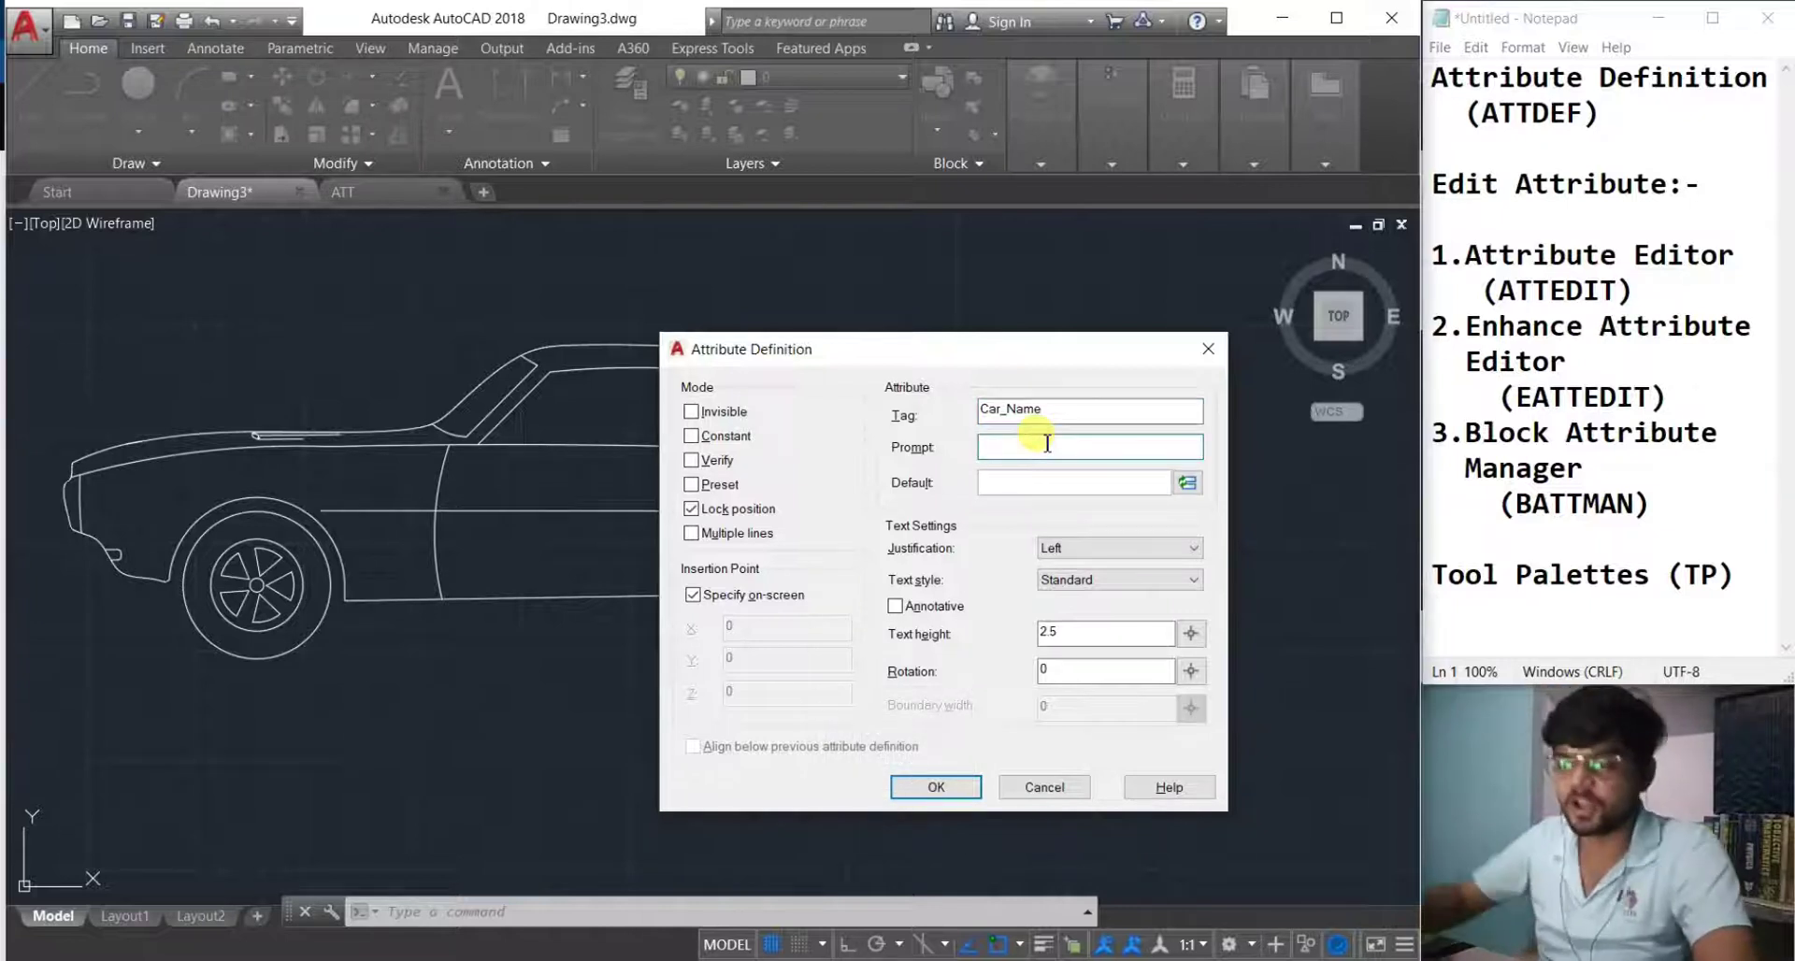
pyautogui.press('capslock')
pyautogui.write('W')
pyautogui.press('capslock')
pyautogui.write('hat is th')
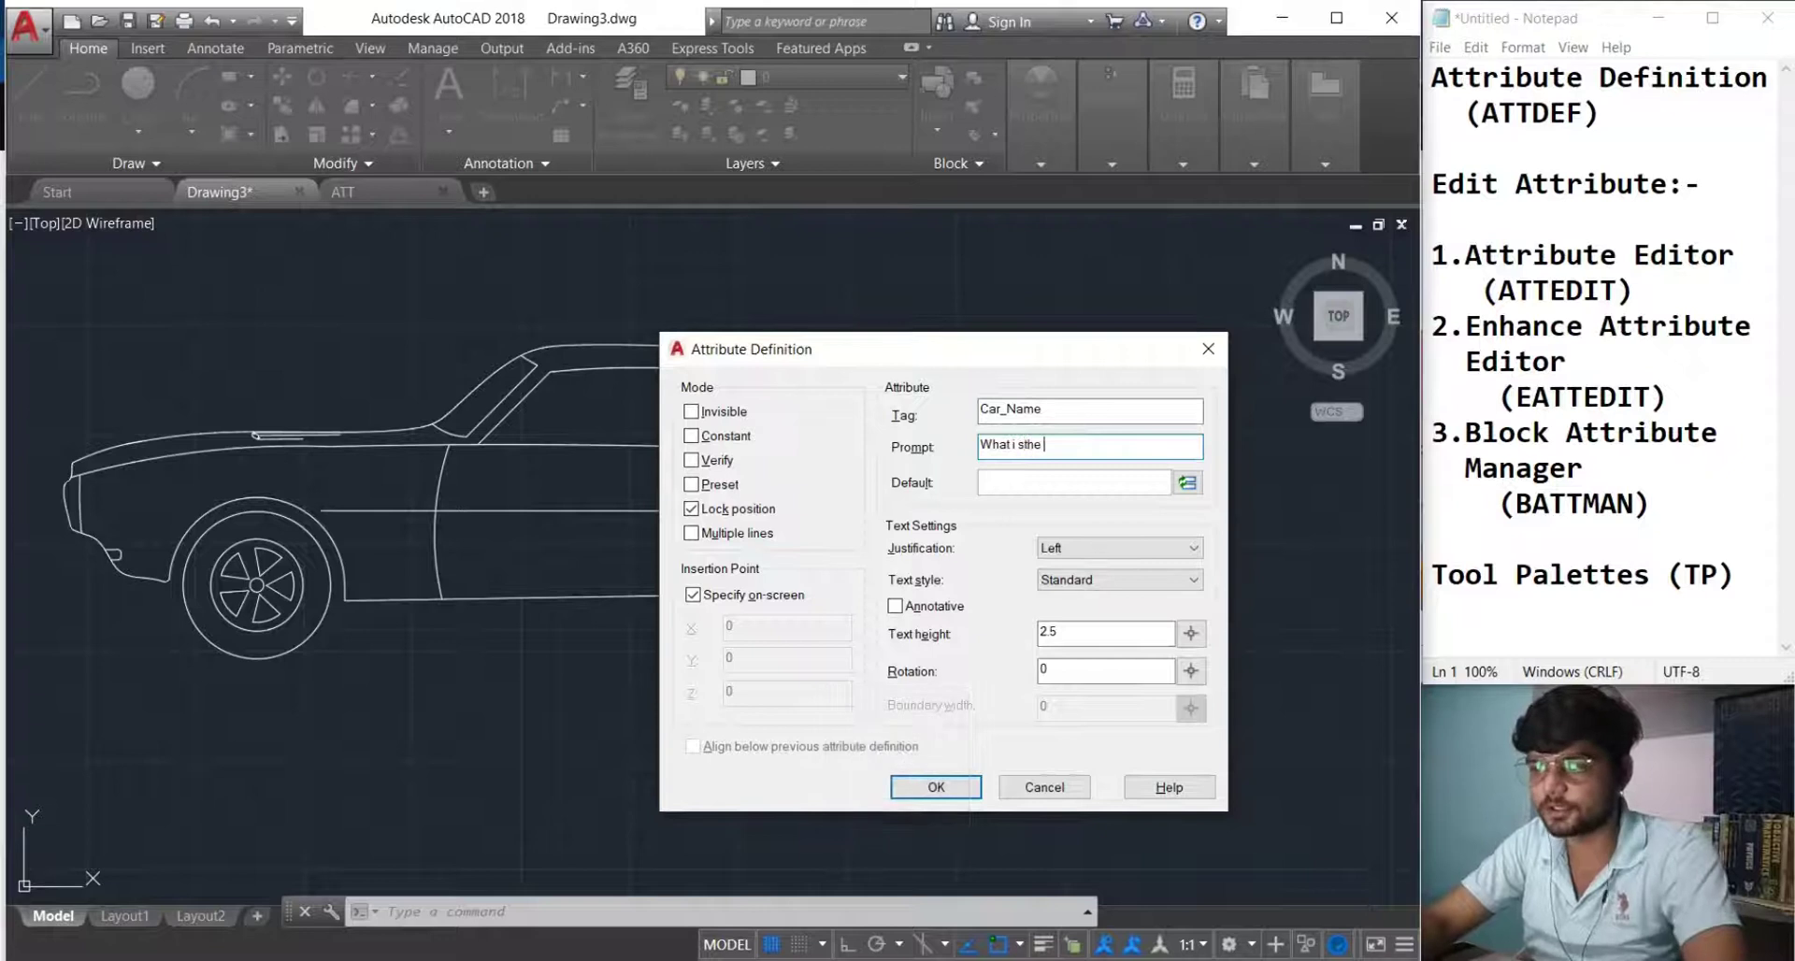
pyautogui.write('th')
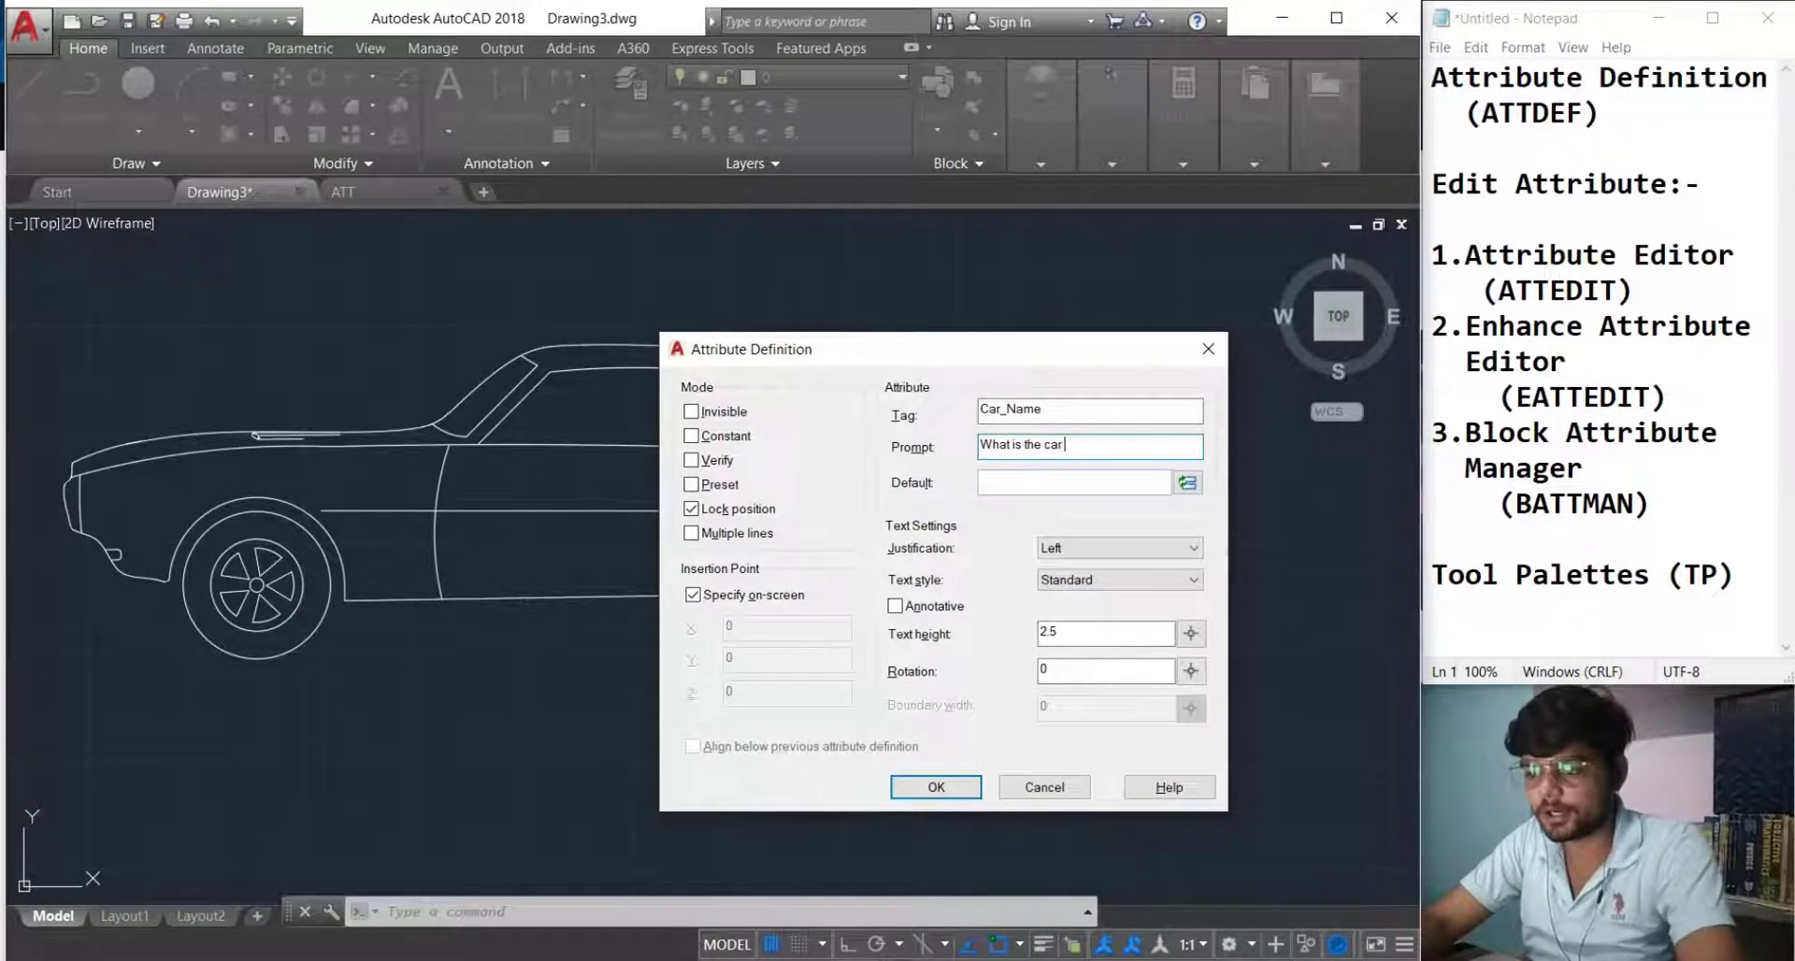
# Set the default to 'Mahindra & Mahindra' and text height 10, then confirm.
pyautogui.click(1050, 481)
pyautogui.press('capslock')
pyautogui.write('Ma')
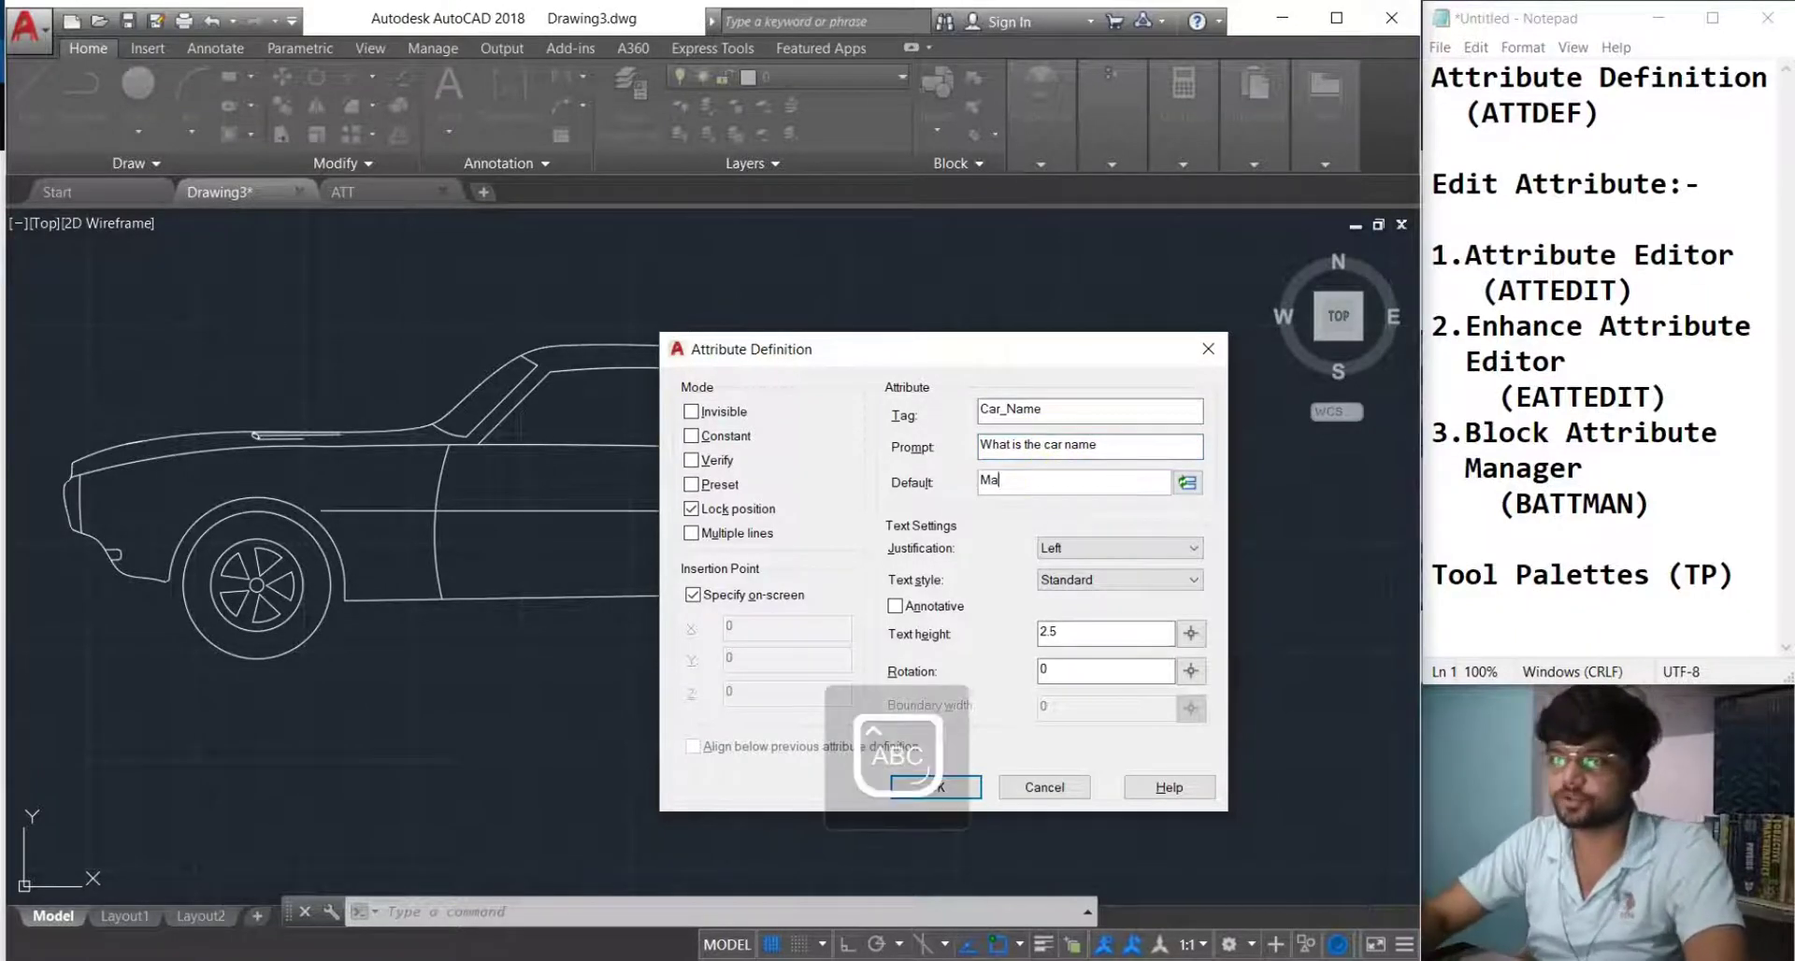
pyautogui.write('hindra')
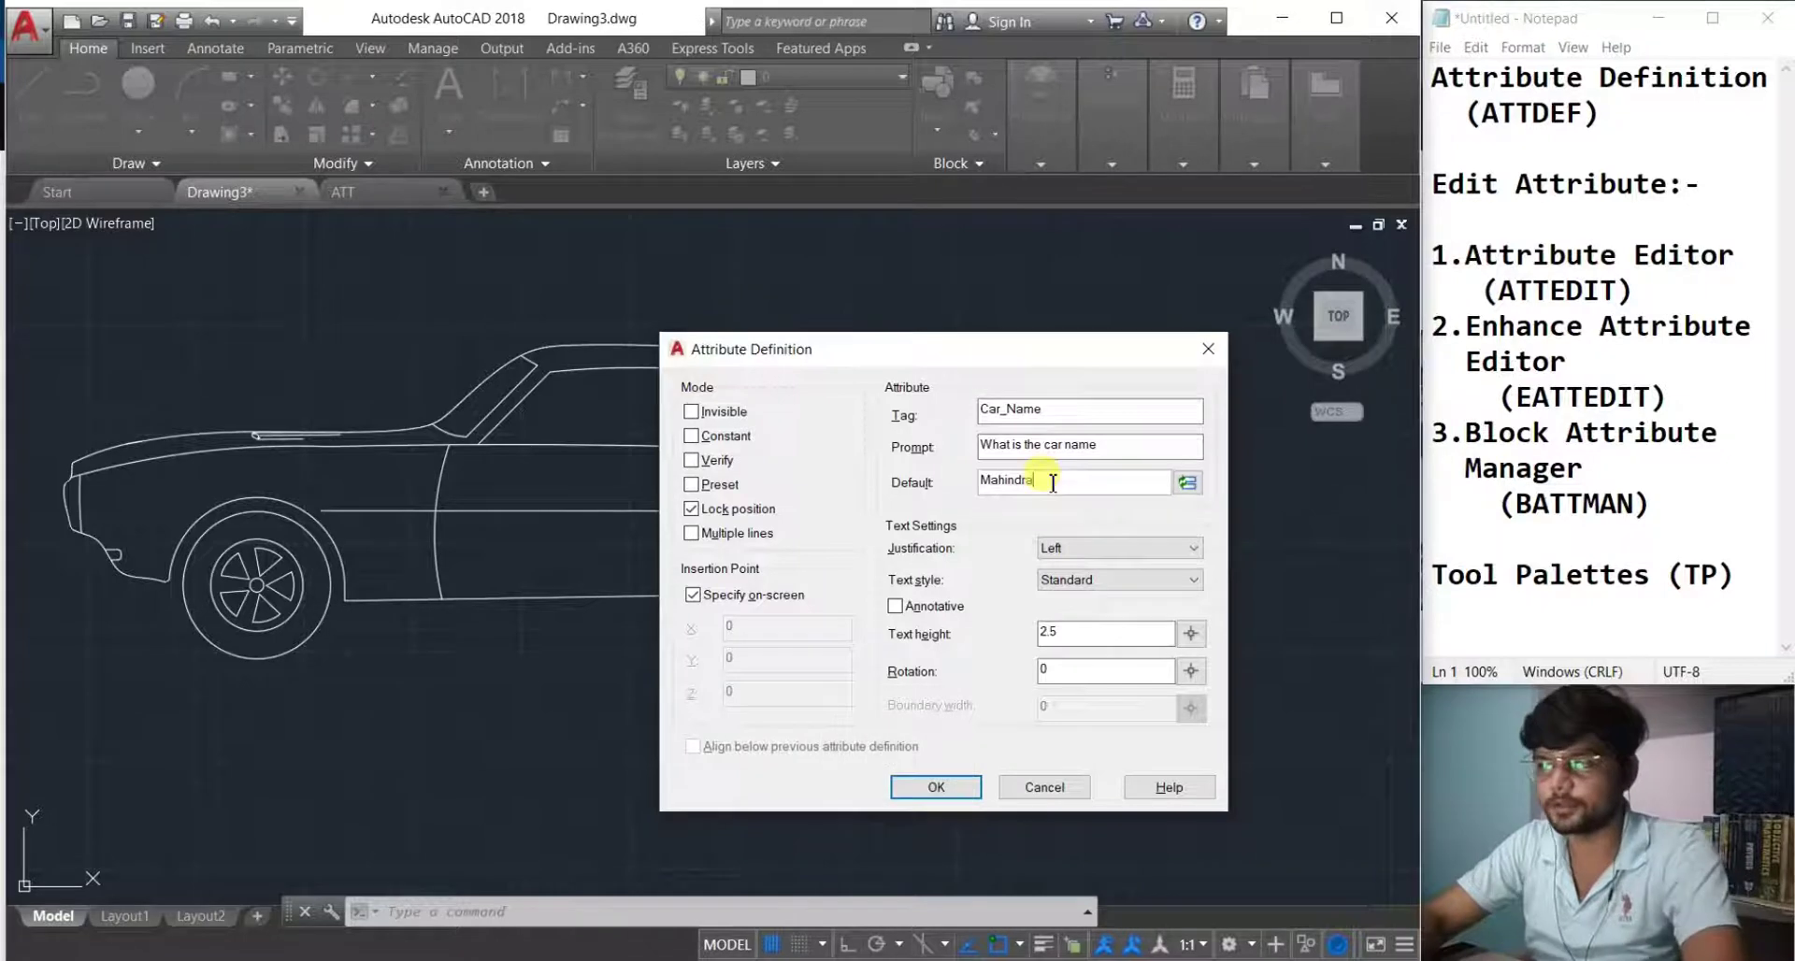
pyautogui.write(' &')
pyautogui.press('capslock')
pyautogui.write('Mhaindra')
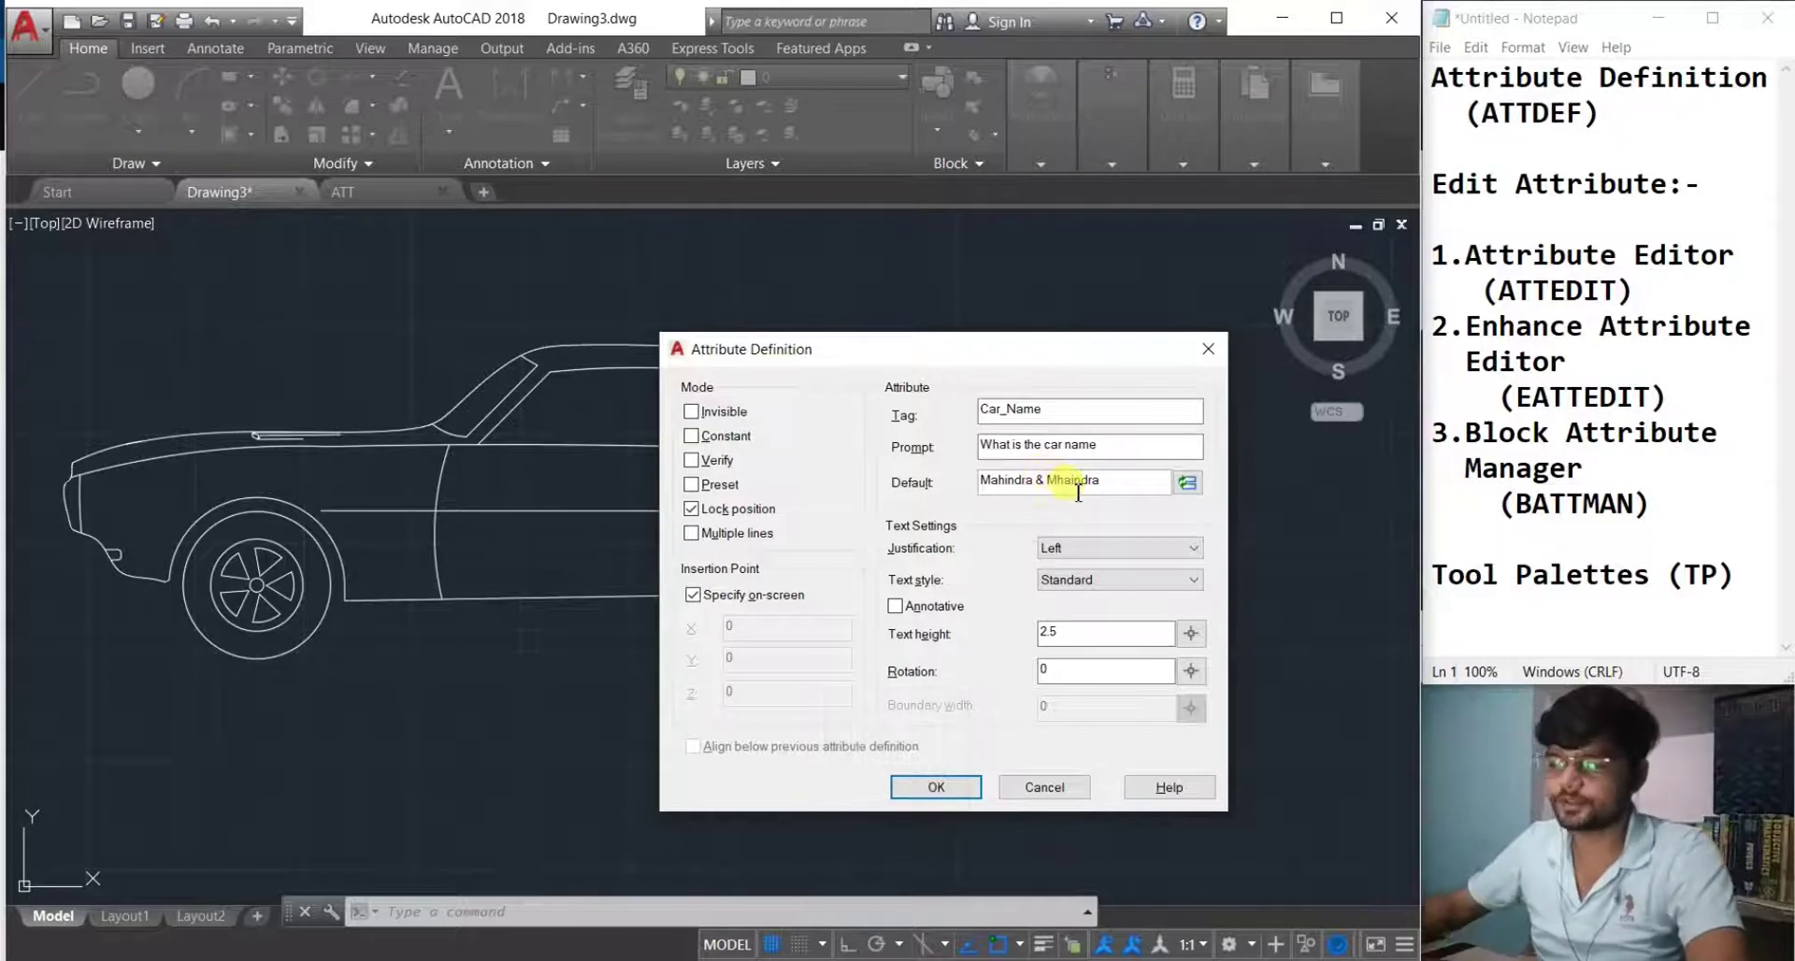
pyautogui.press('BackSpace')
pyautogui.press('BackSpace')
pyautogui.press('BackSpace')
pyautogui.press('BackSpace')
pyautogui.press('BackSpace')
pyautogui.press('BackSpace')
pyautogui.press('BackSpace')
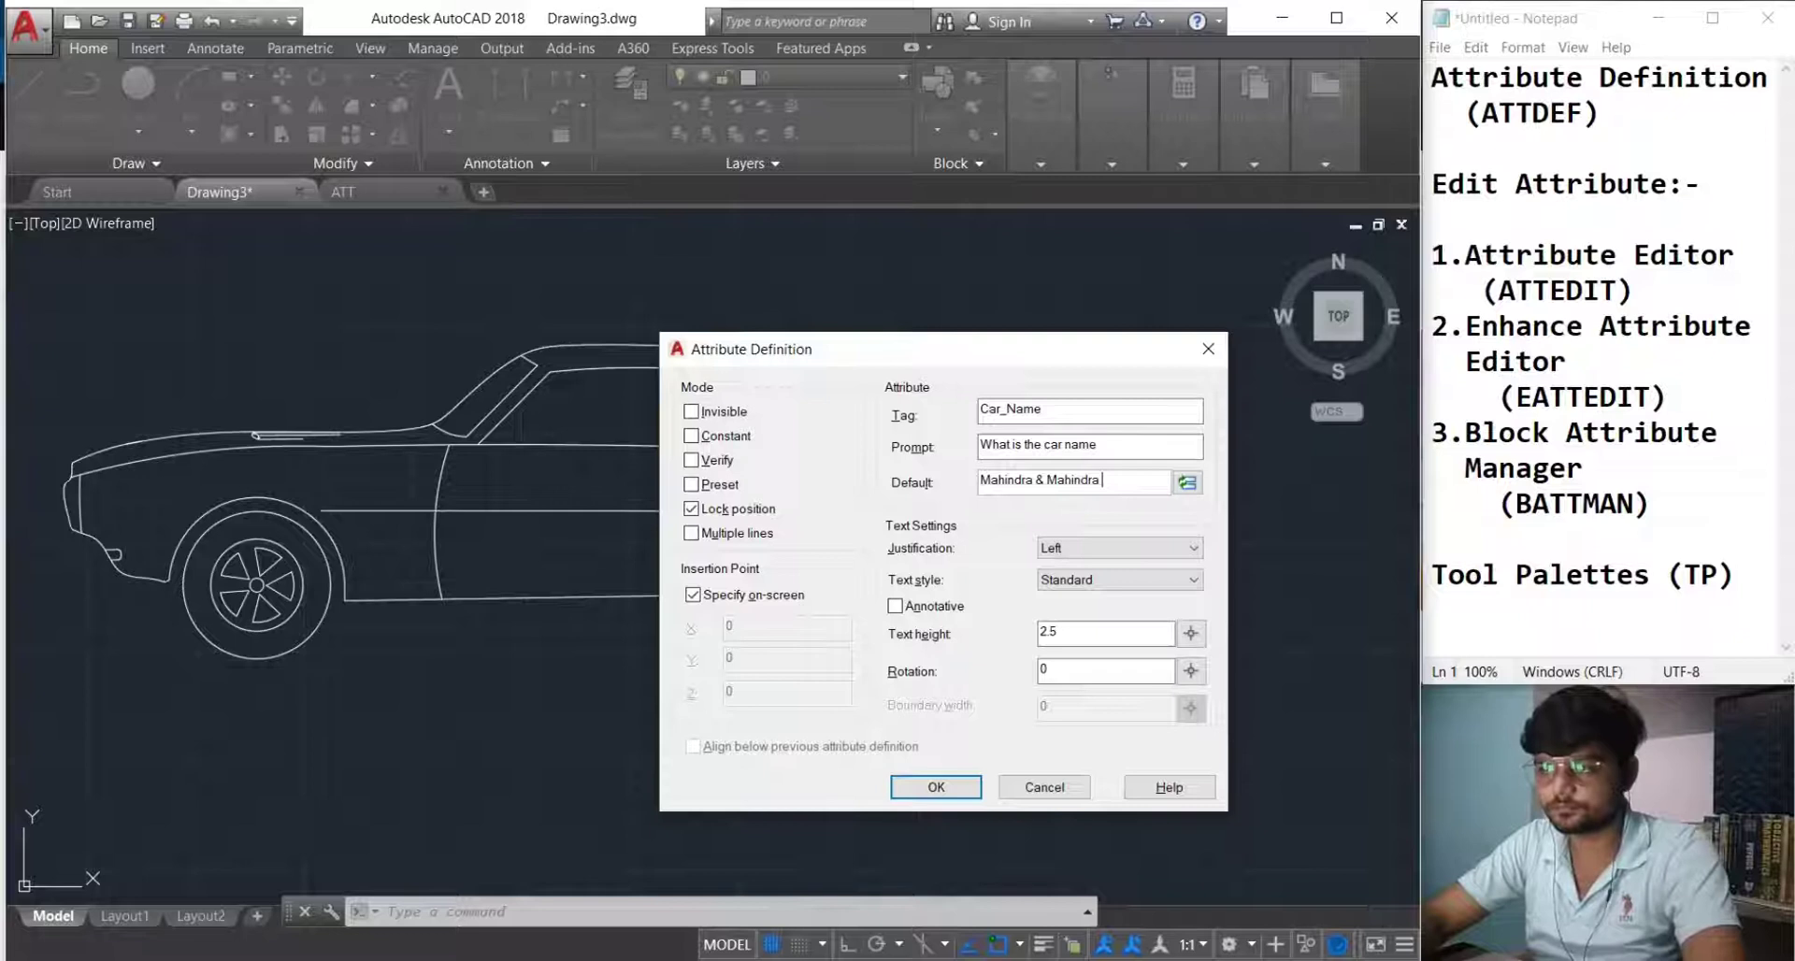
pyautogui.click(1084, 636)
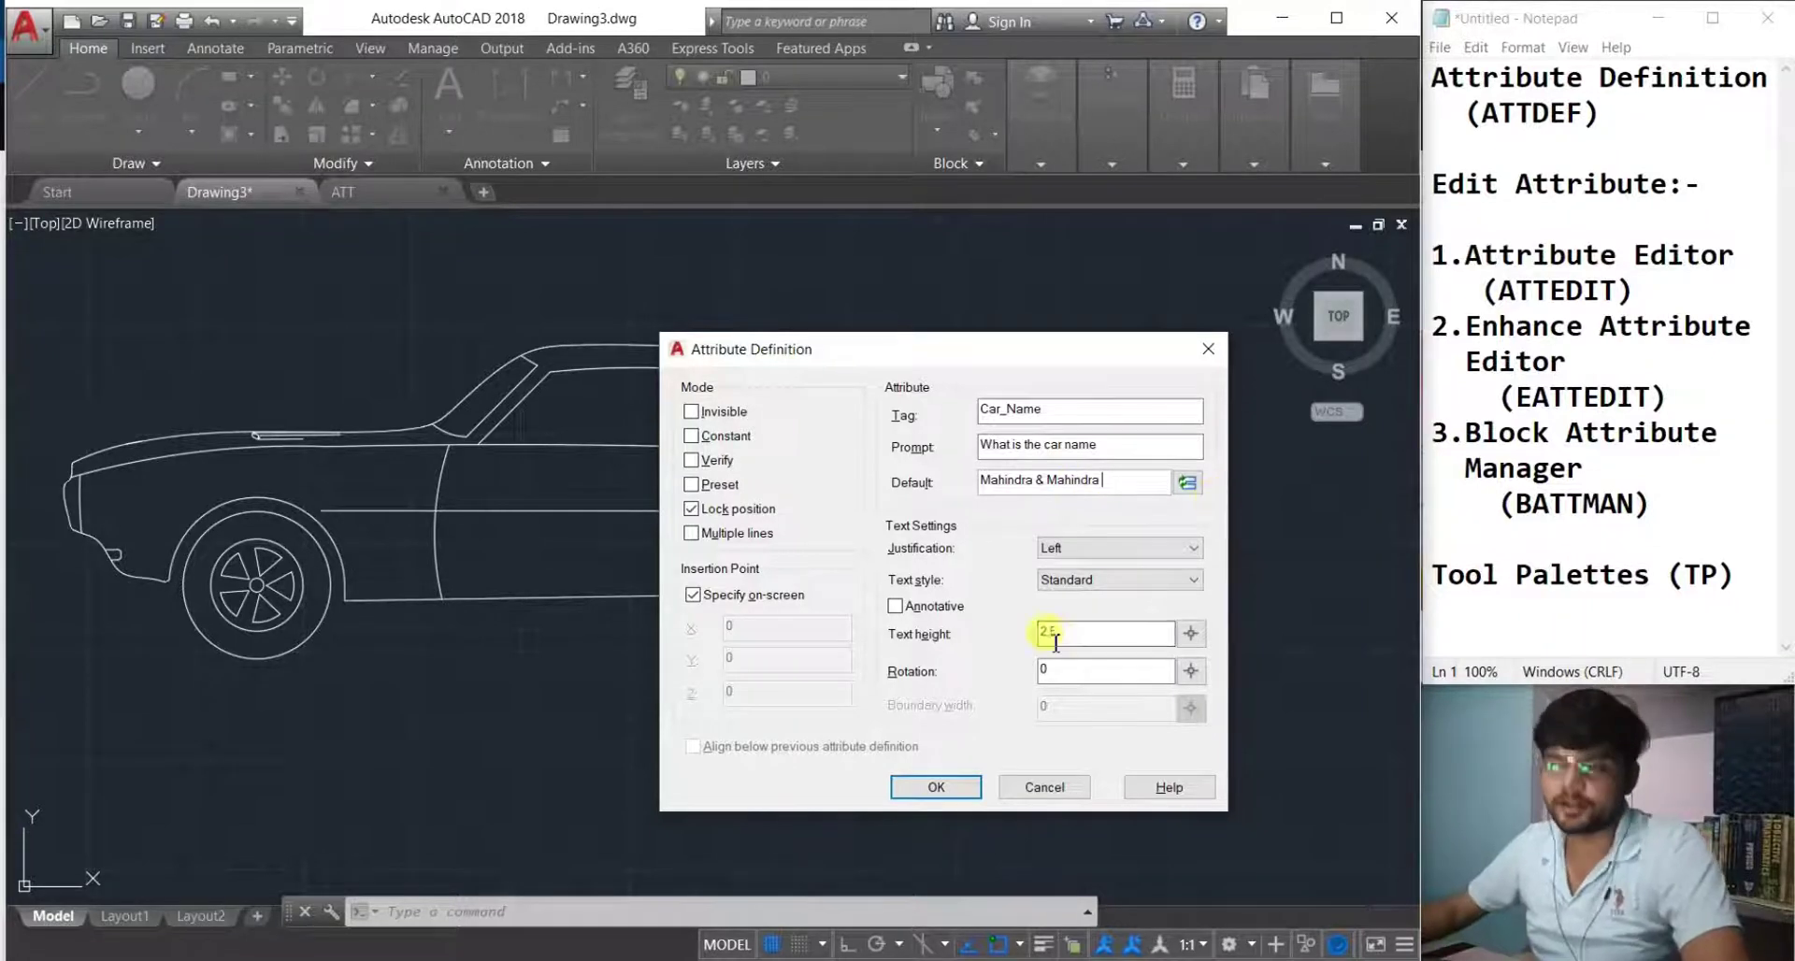
pyautogui.click(928, 797)
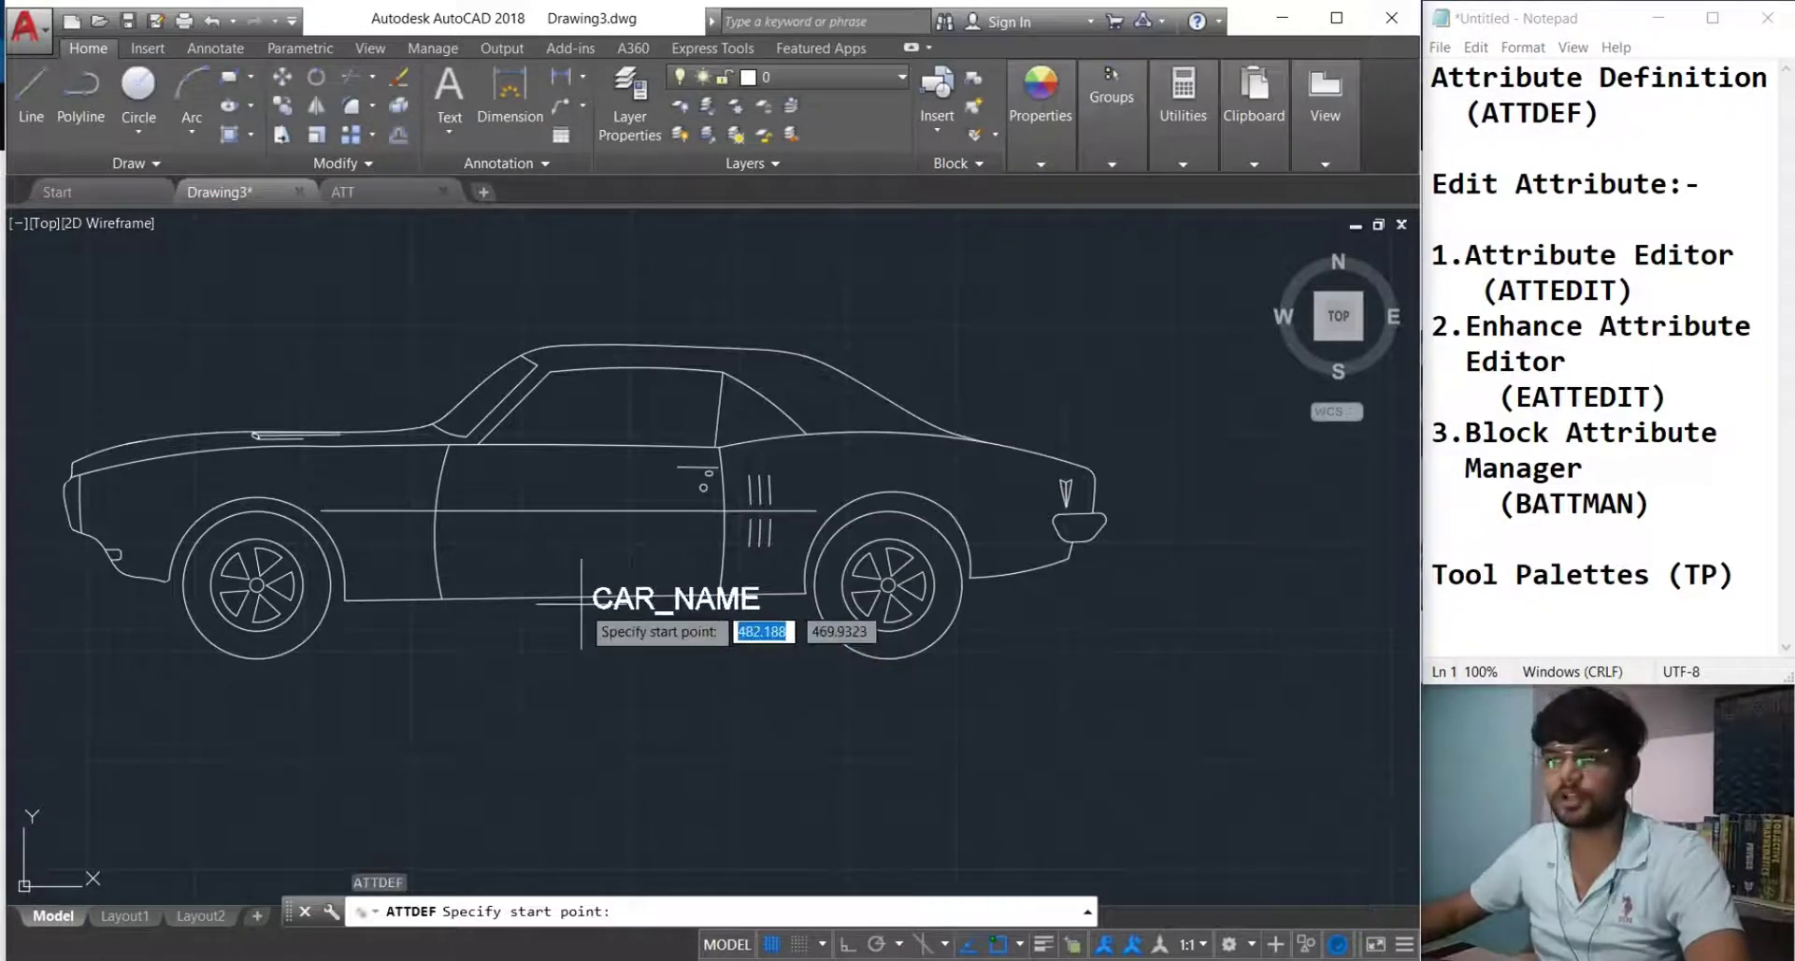
# Place the CAR_NAME attribute on the car door and recentre the car in view.
pyautogui.click(450, 547)
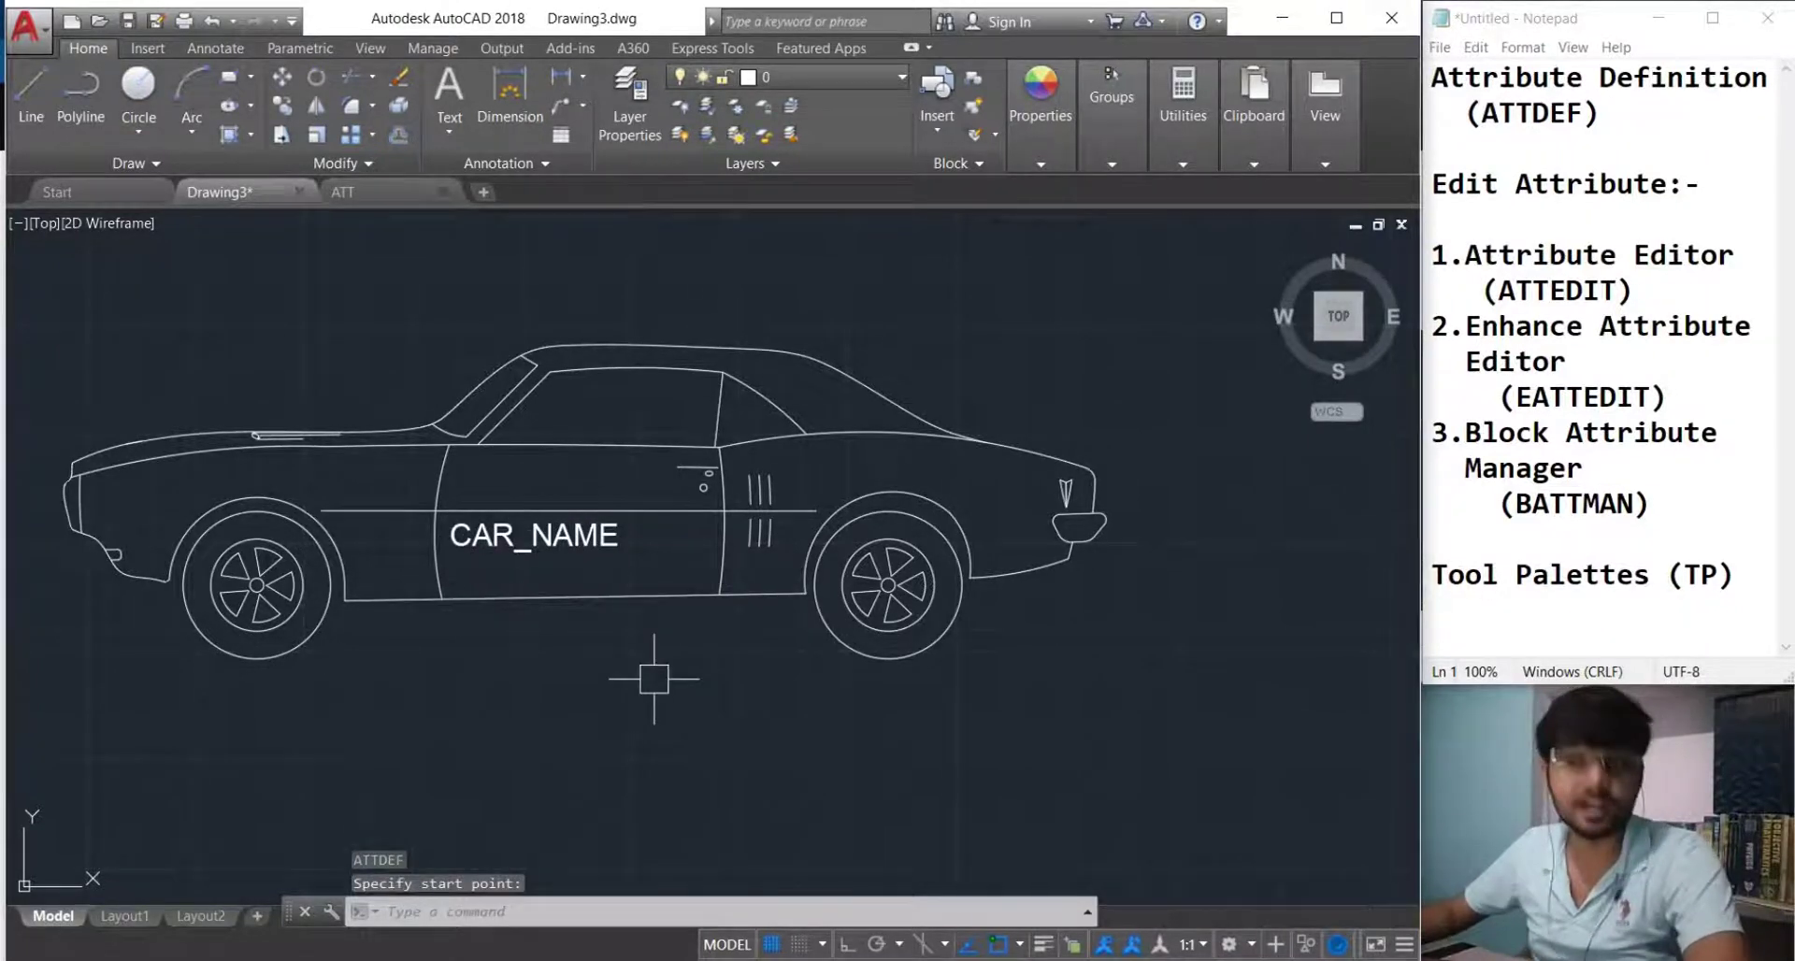
pyautogui.scroll(-2, 526, 577)
pyautogui.scroll(2, 508, 561)
pyautogui.moveTo(509, 567); pyautogui.dragTo(551, 586, button='middle')
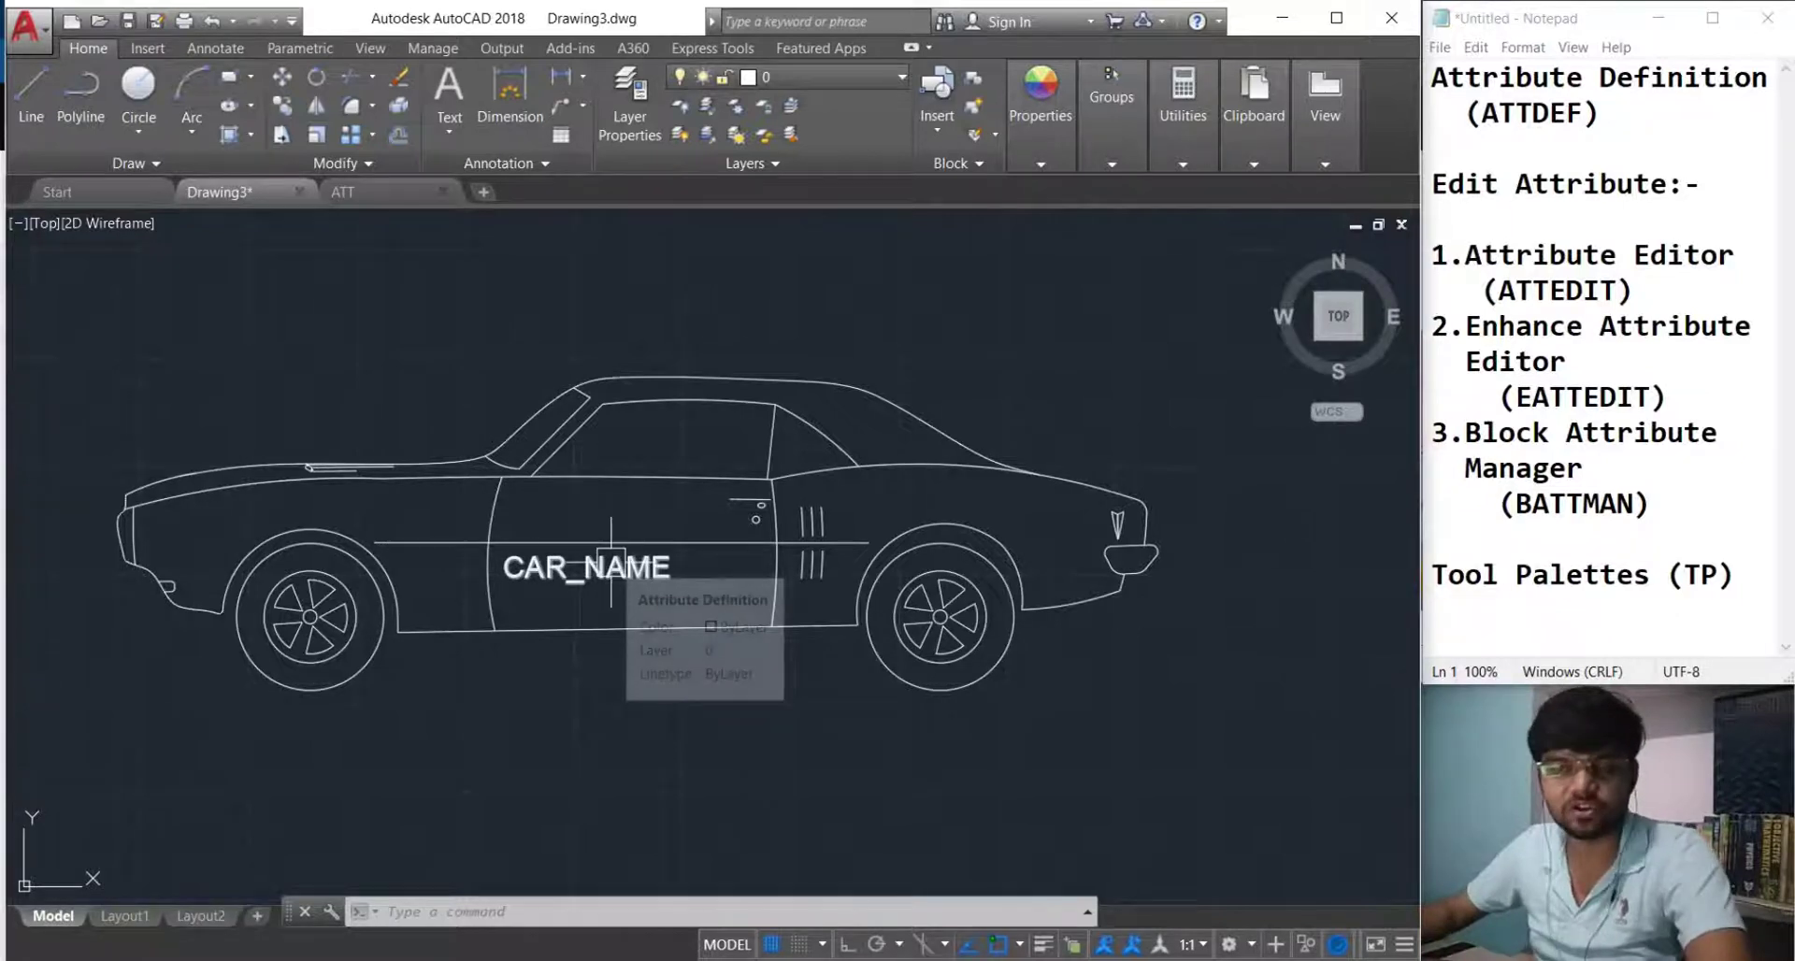
pyautogui.scroll(-2, 533, 594)
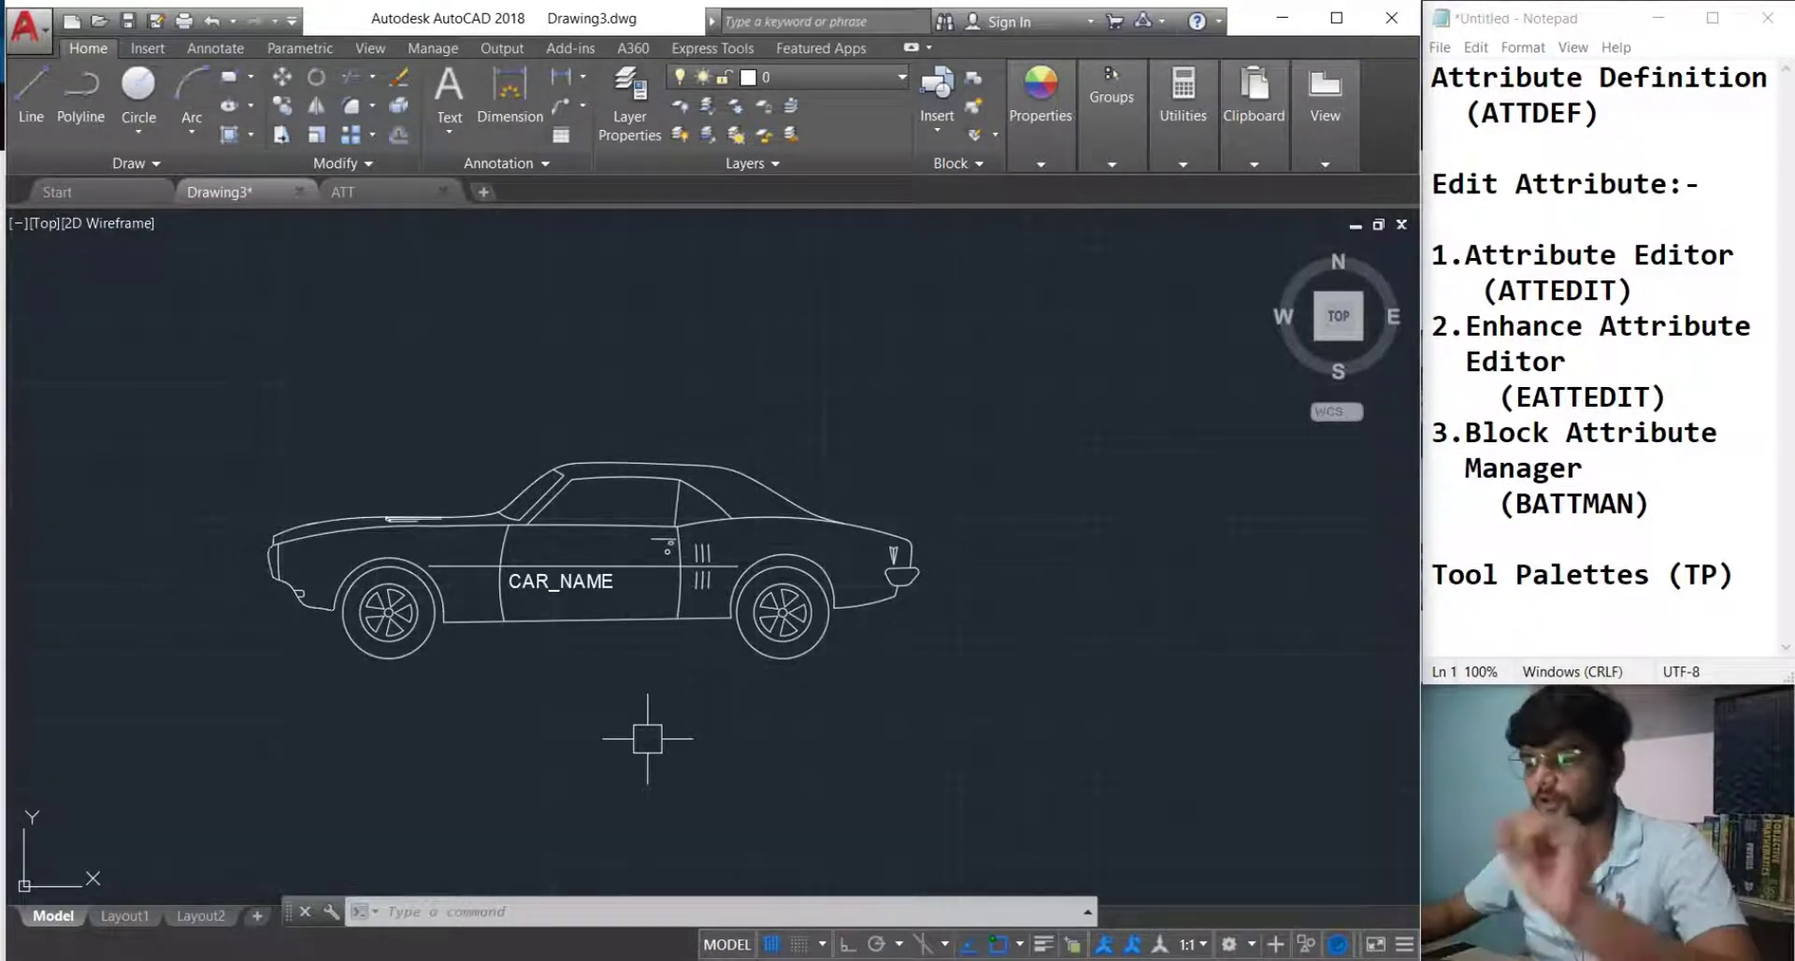
# Create block car1 from the whole car, base point at the left wheel, keeping Mahindra & Mahindra.
pyautogui.write('b')
pyautogui.press('Return')
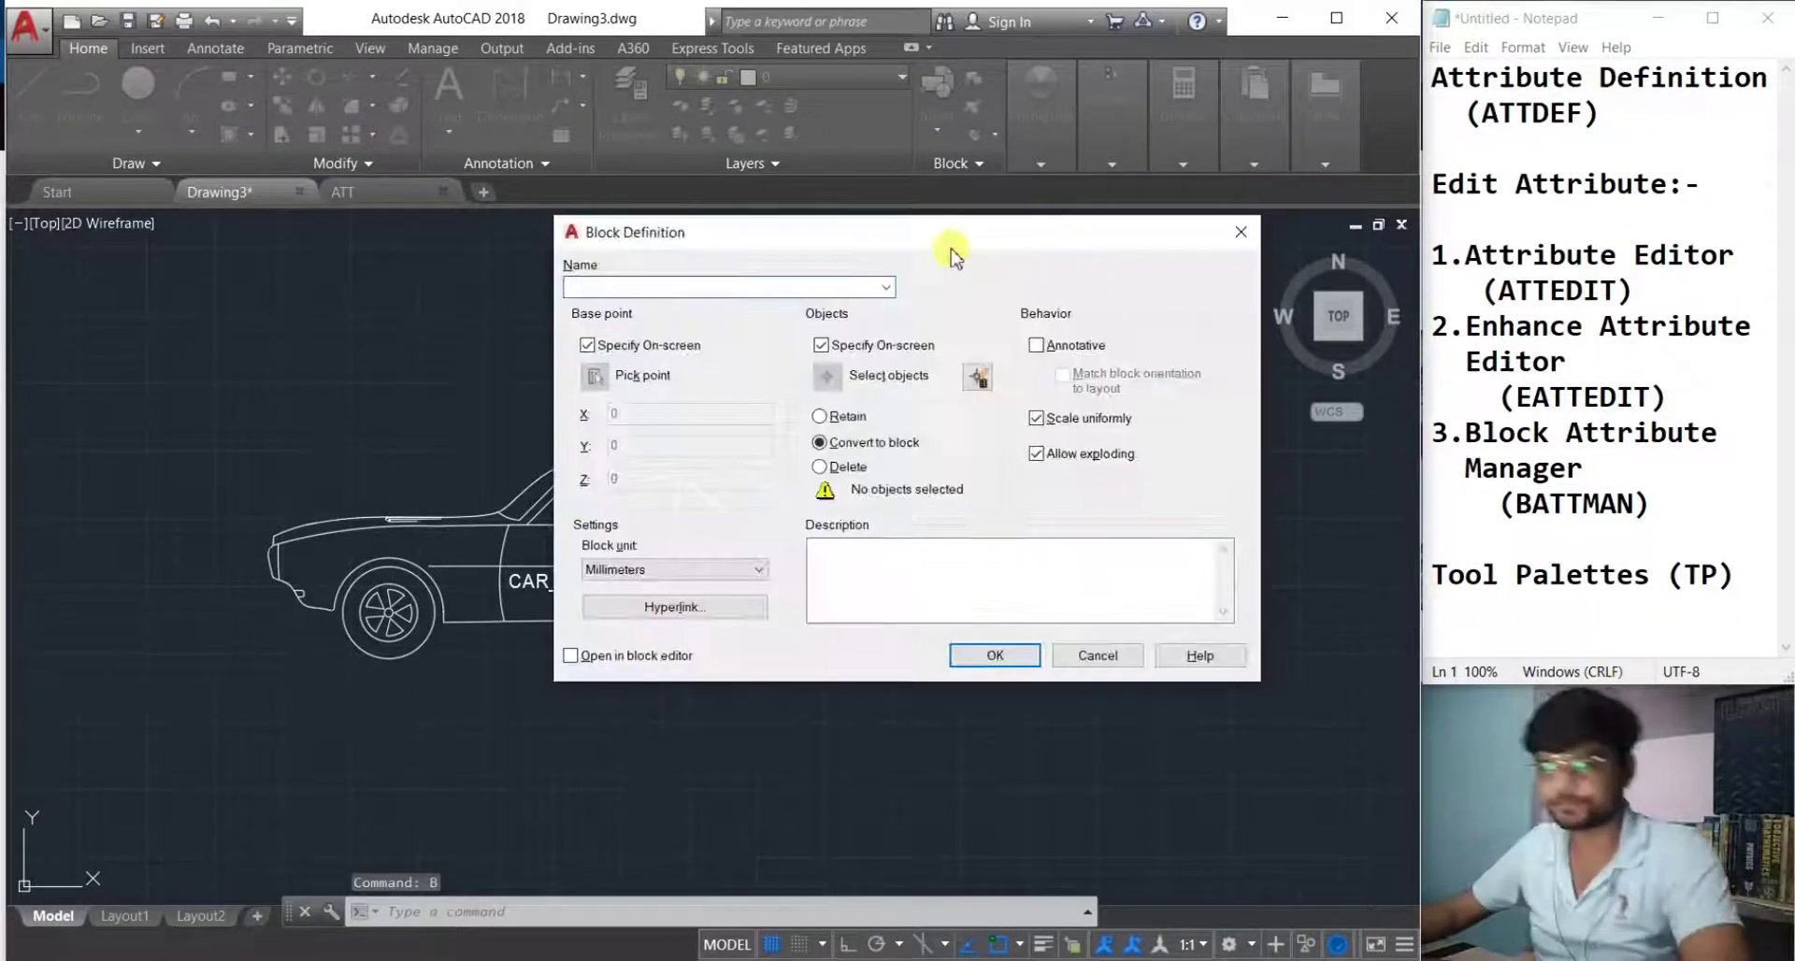
pyautogui.click(622, 290)
pyautogui.write('car')
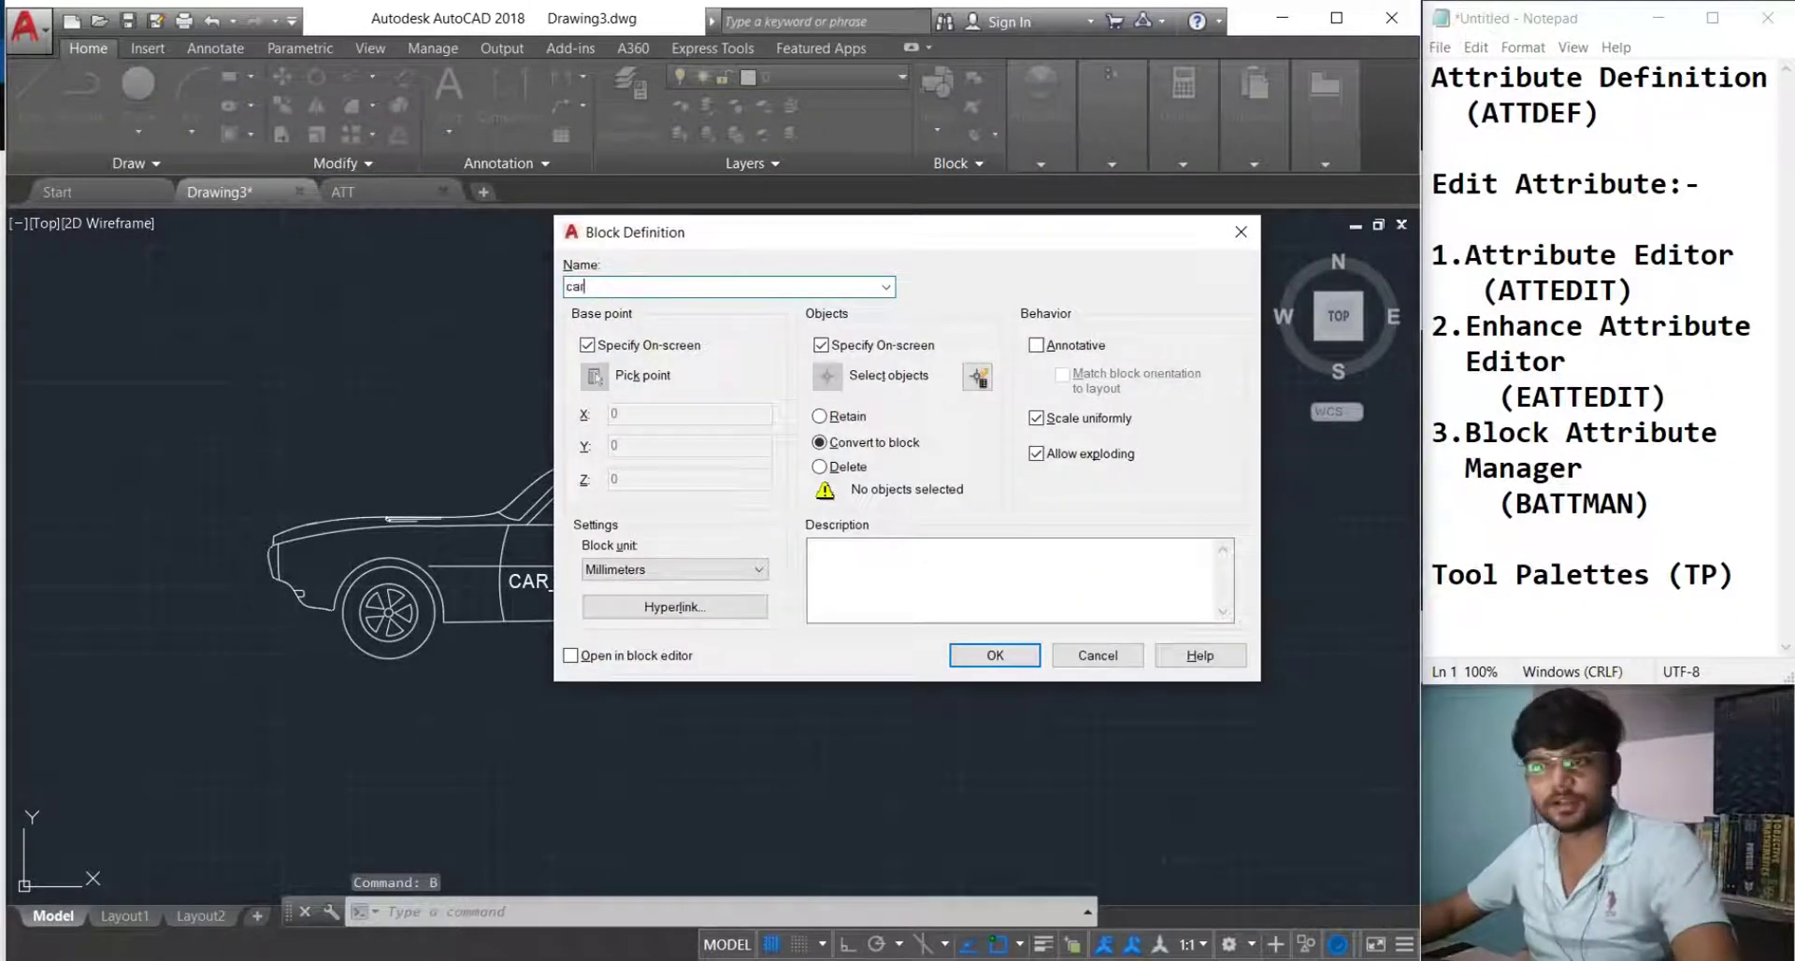
pyautogui.write('1')
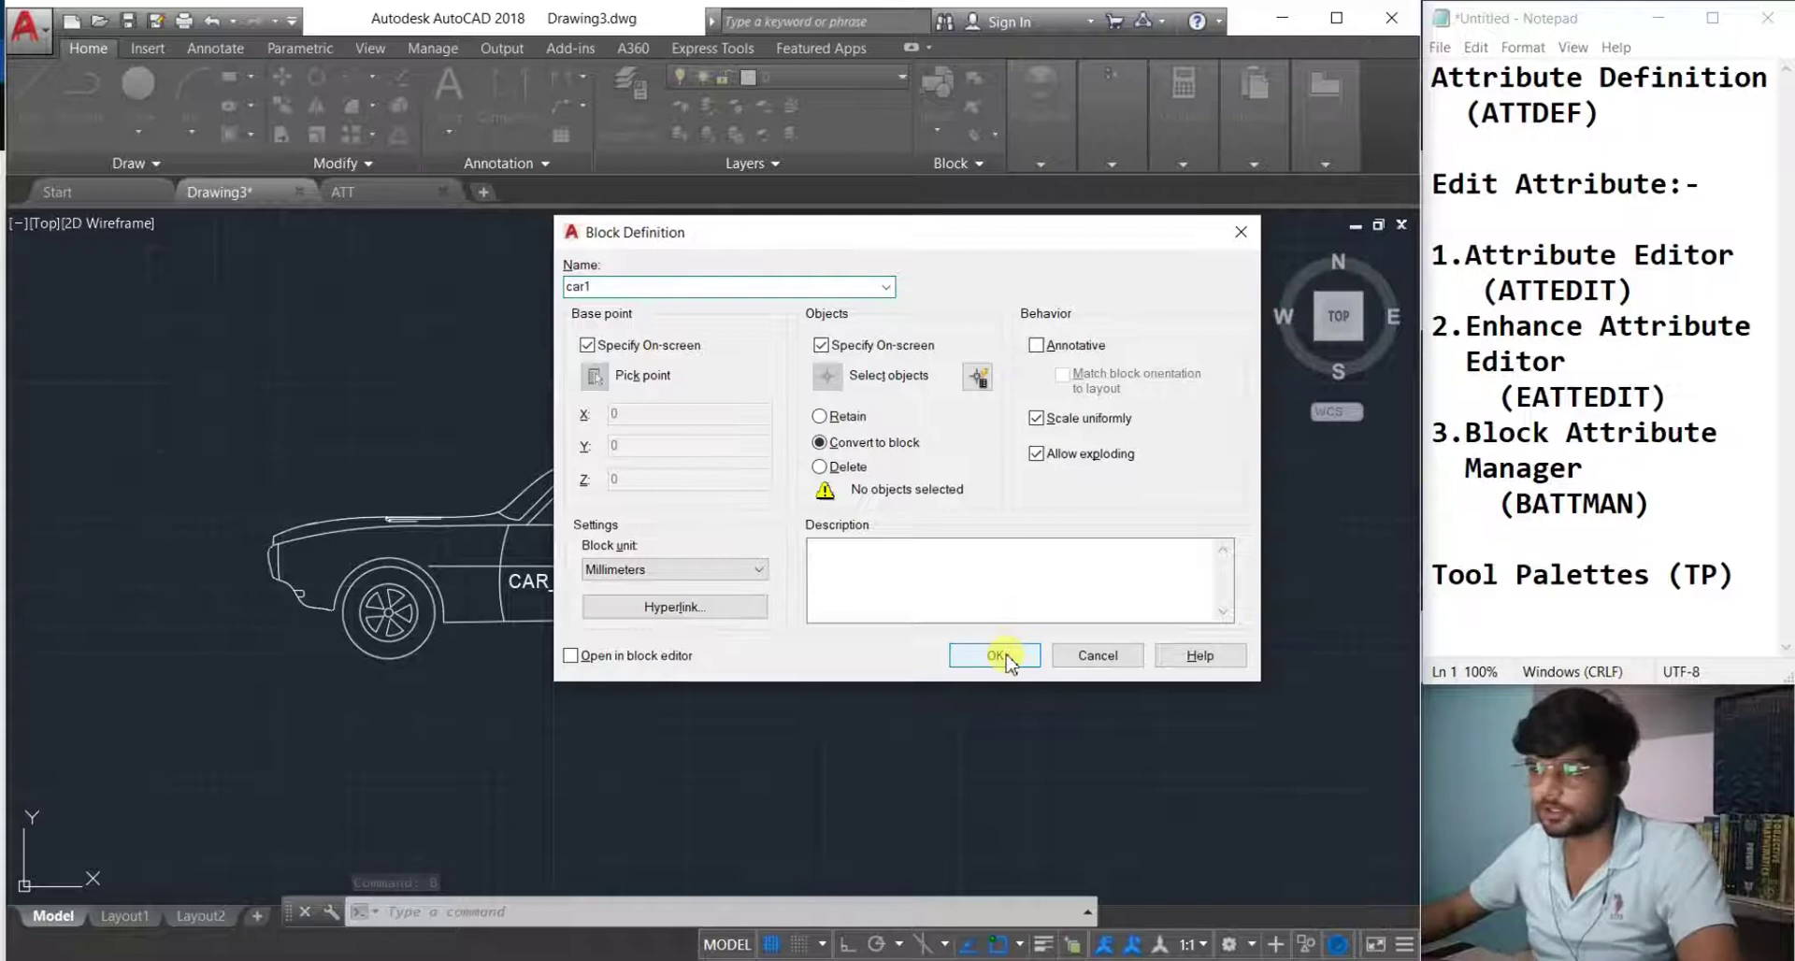
pyautogui.click(995, 655)
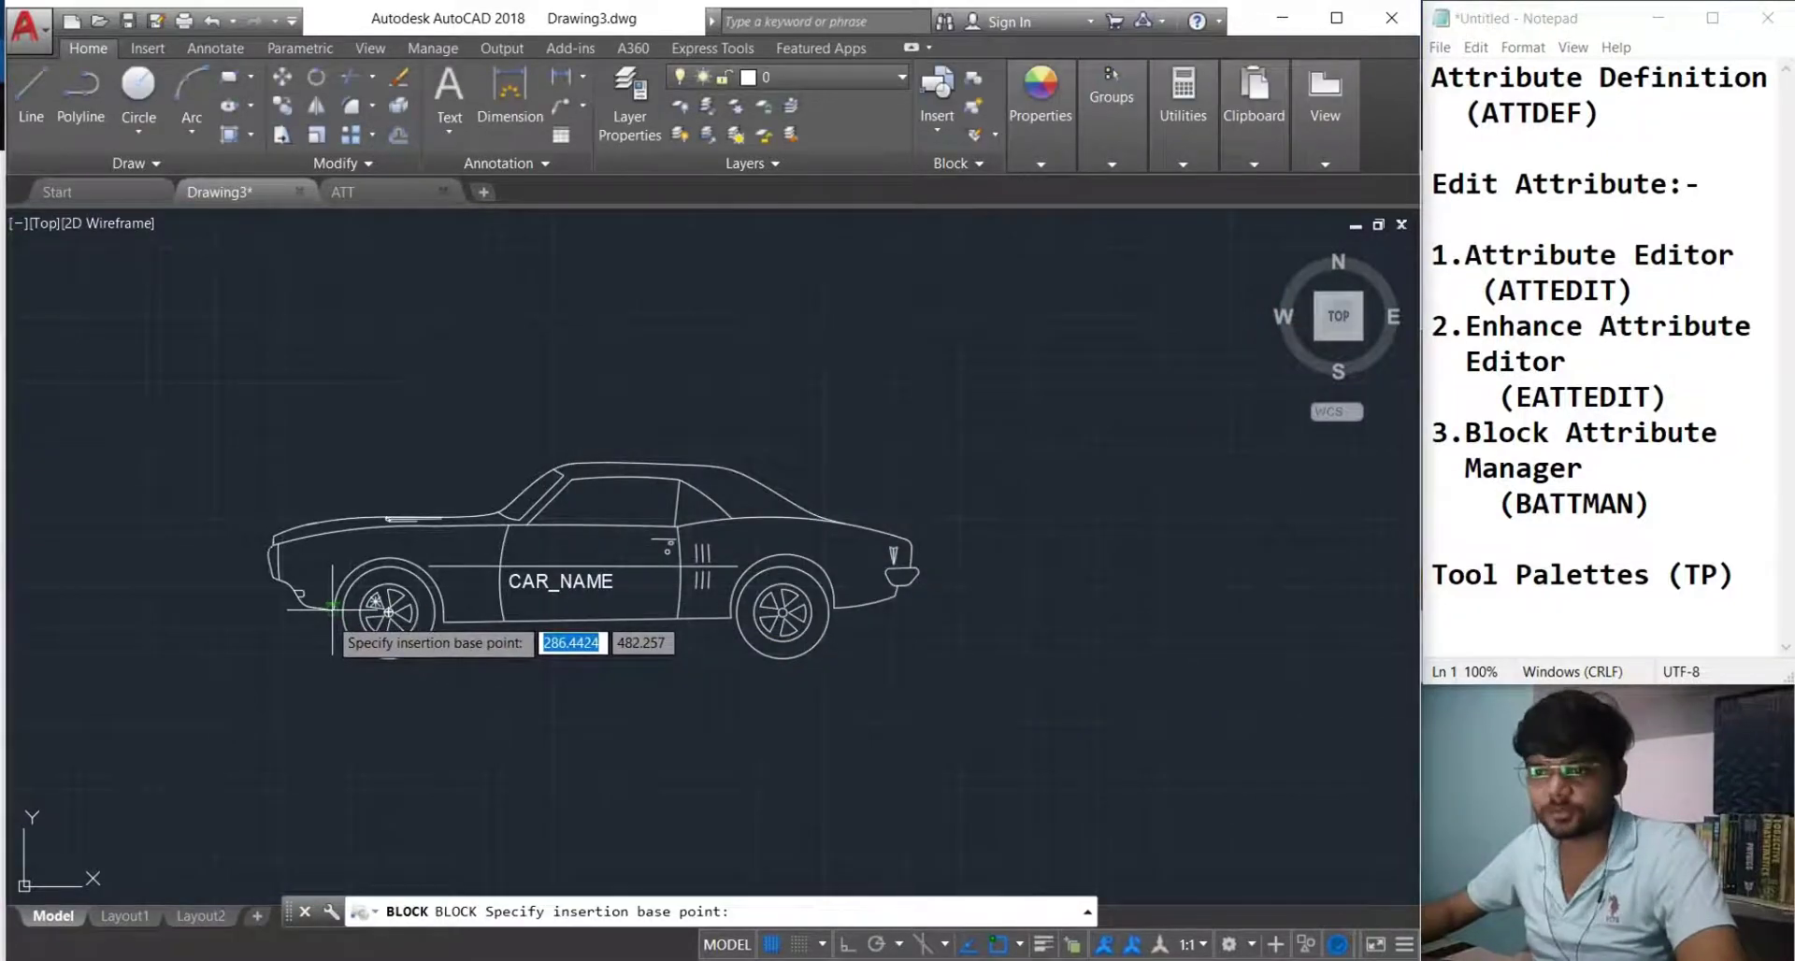
pyautogui.click(387, 611)
pyautogui.click(1043, 730)
pyautogui.click(110, 407)
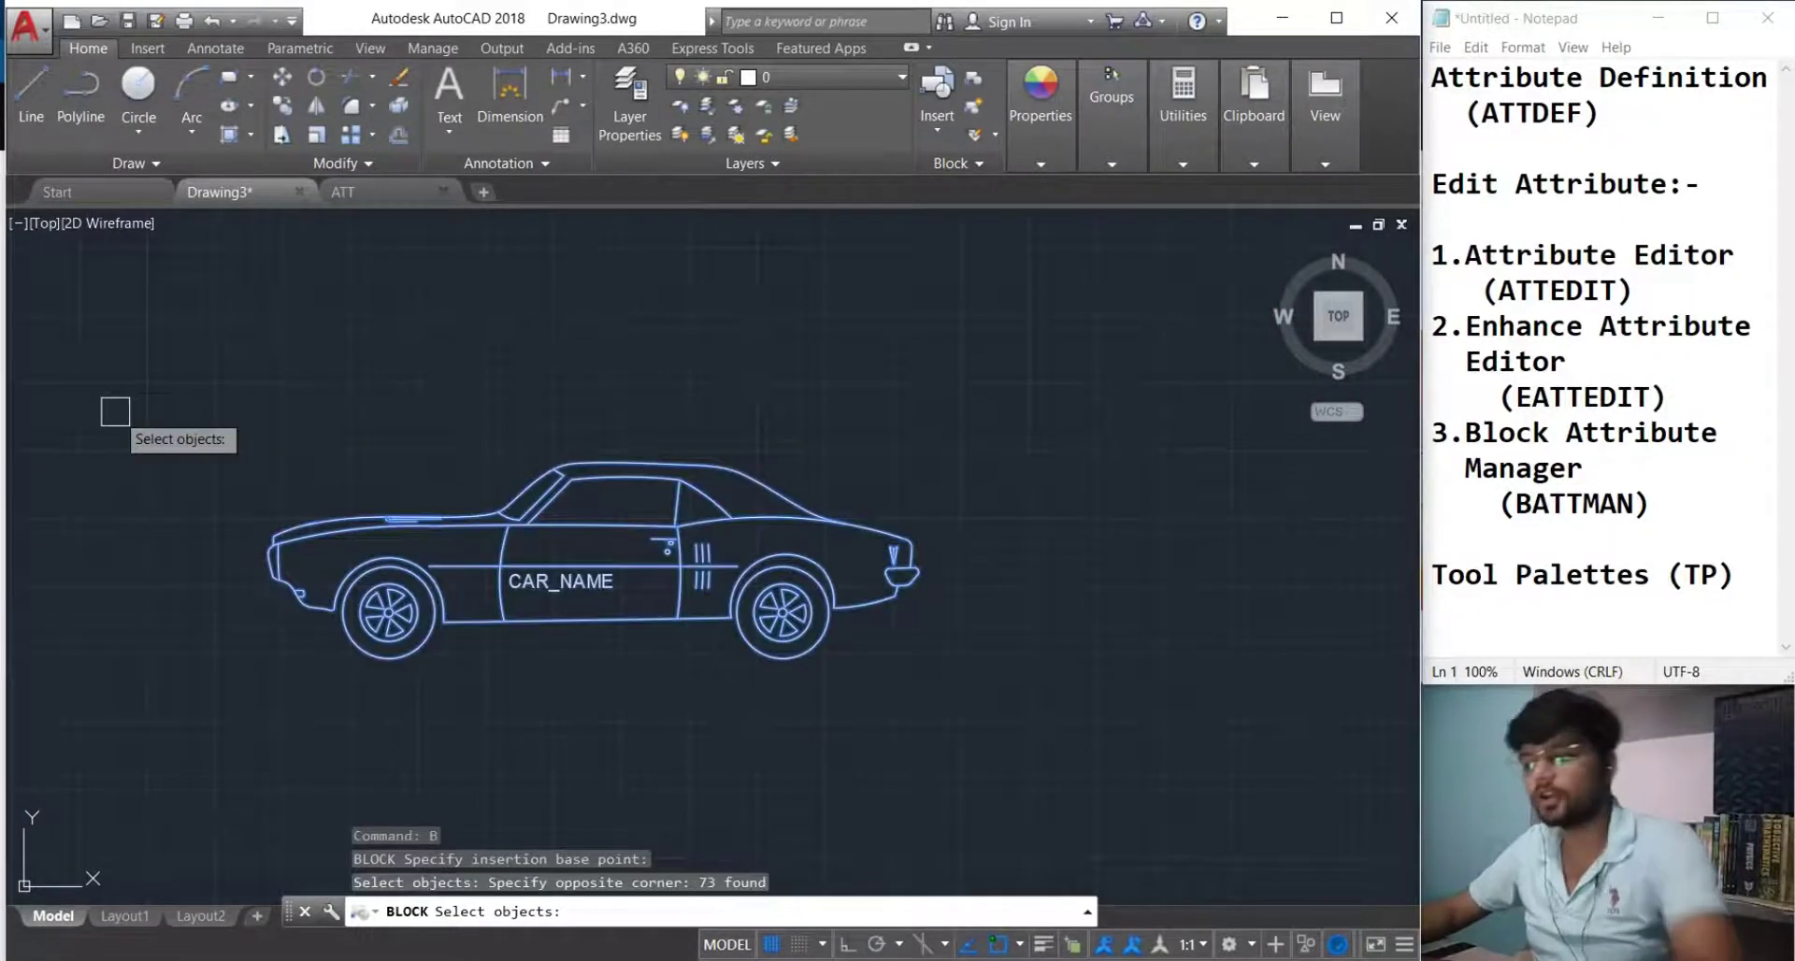
pyautogui.press('Return')
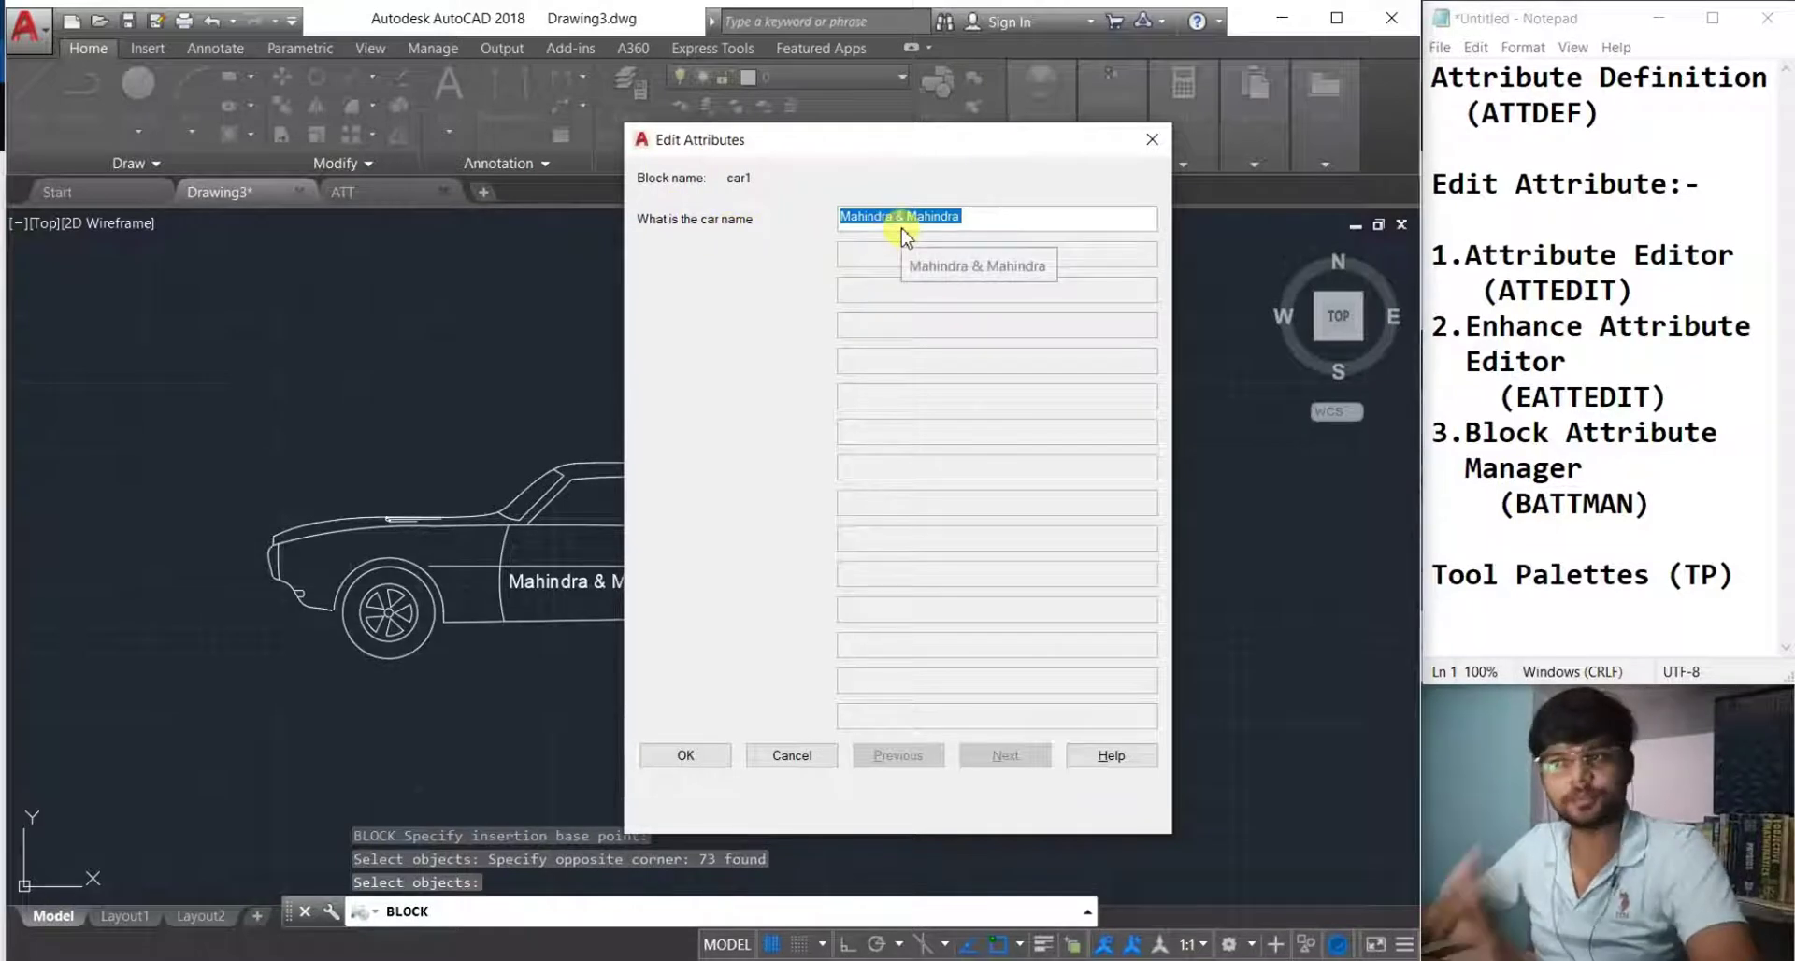
pyautogui.click(710, 753)
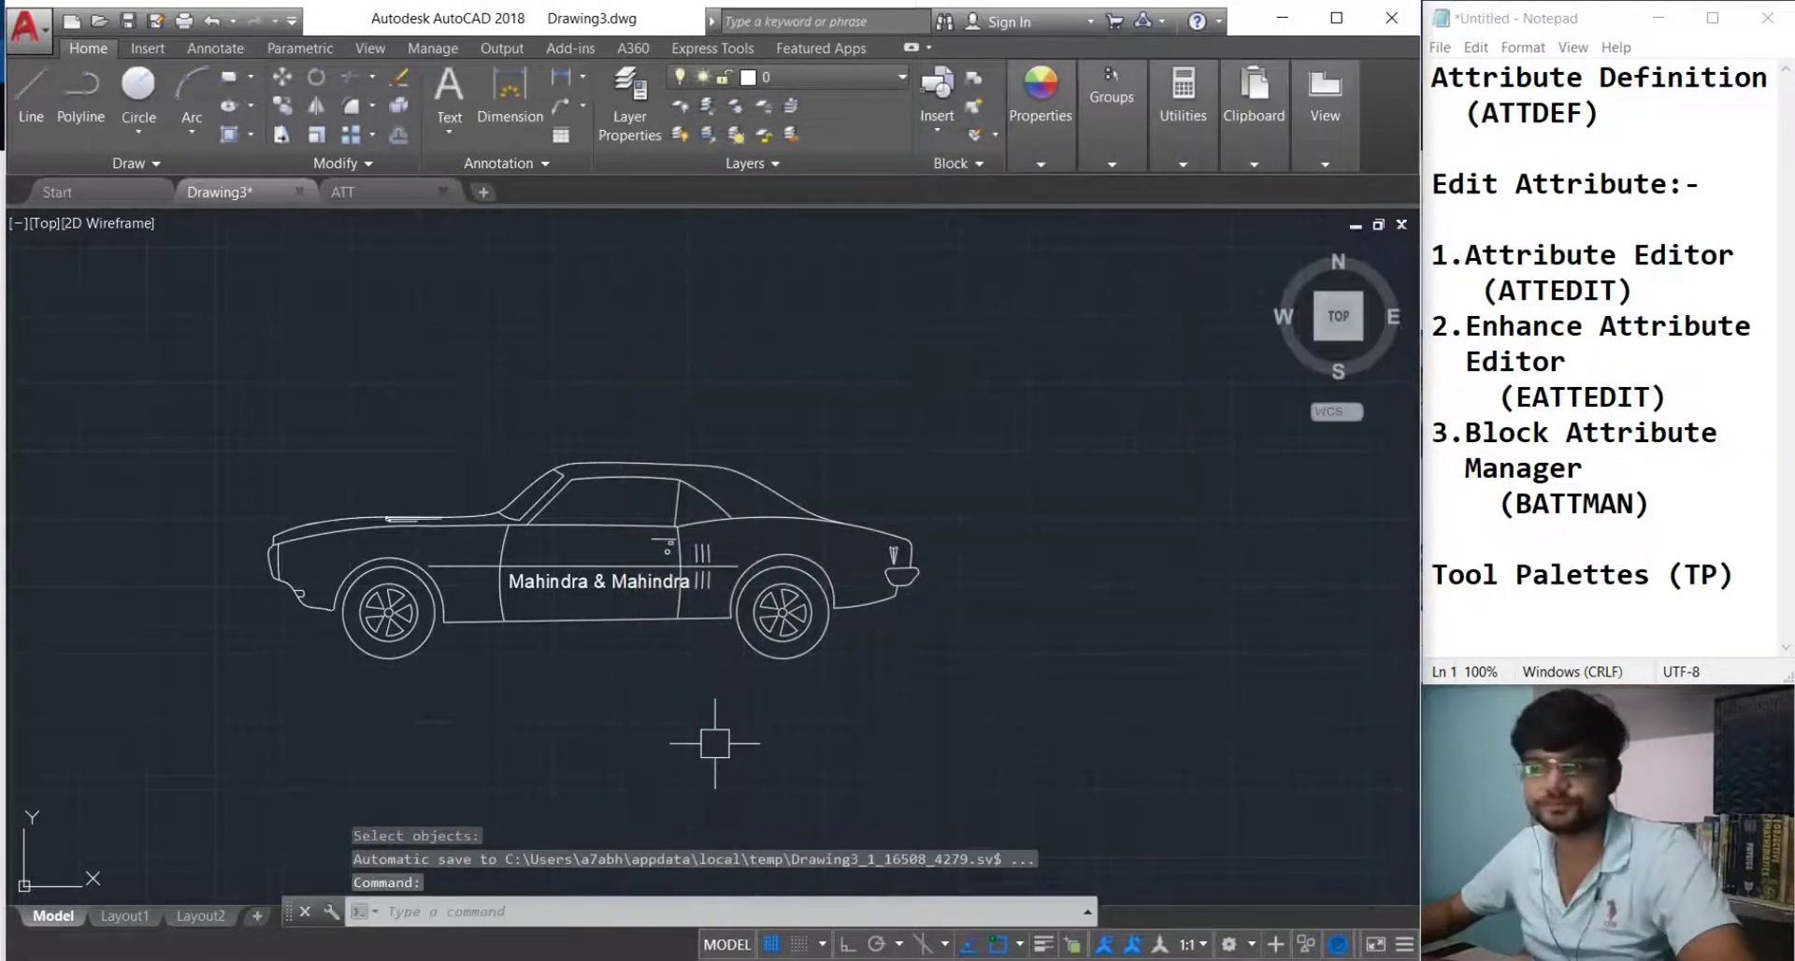
# Insert a car1 block to the right of the first car with car name Maruti.
pyautogui.scroll(-4, 682, 680)
pyautogui.scroll(2, 592, 618)
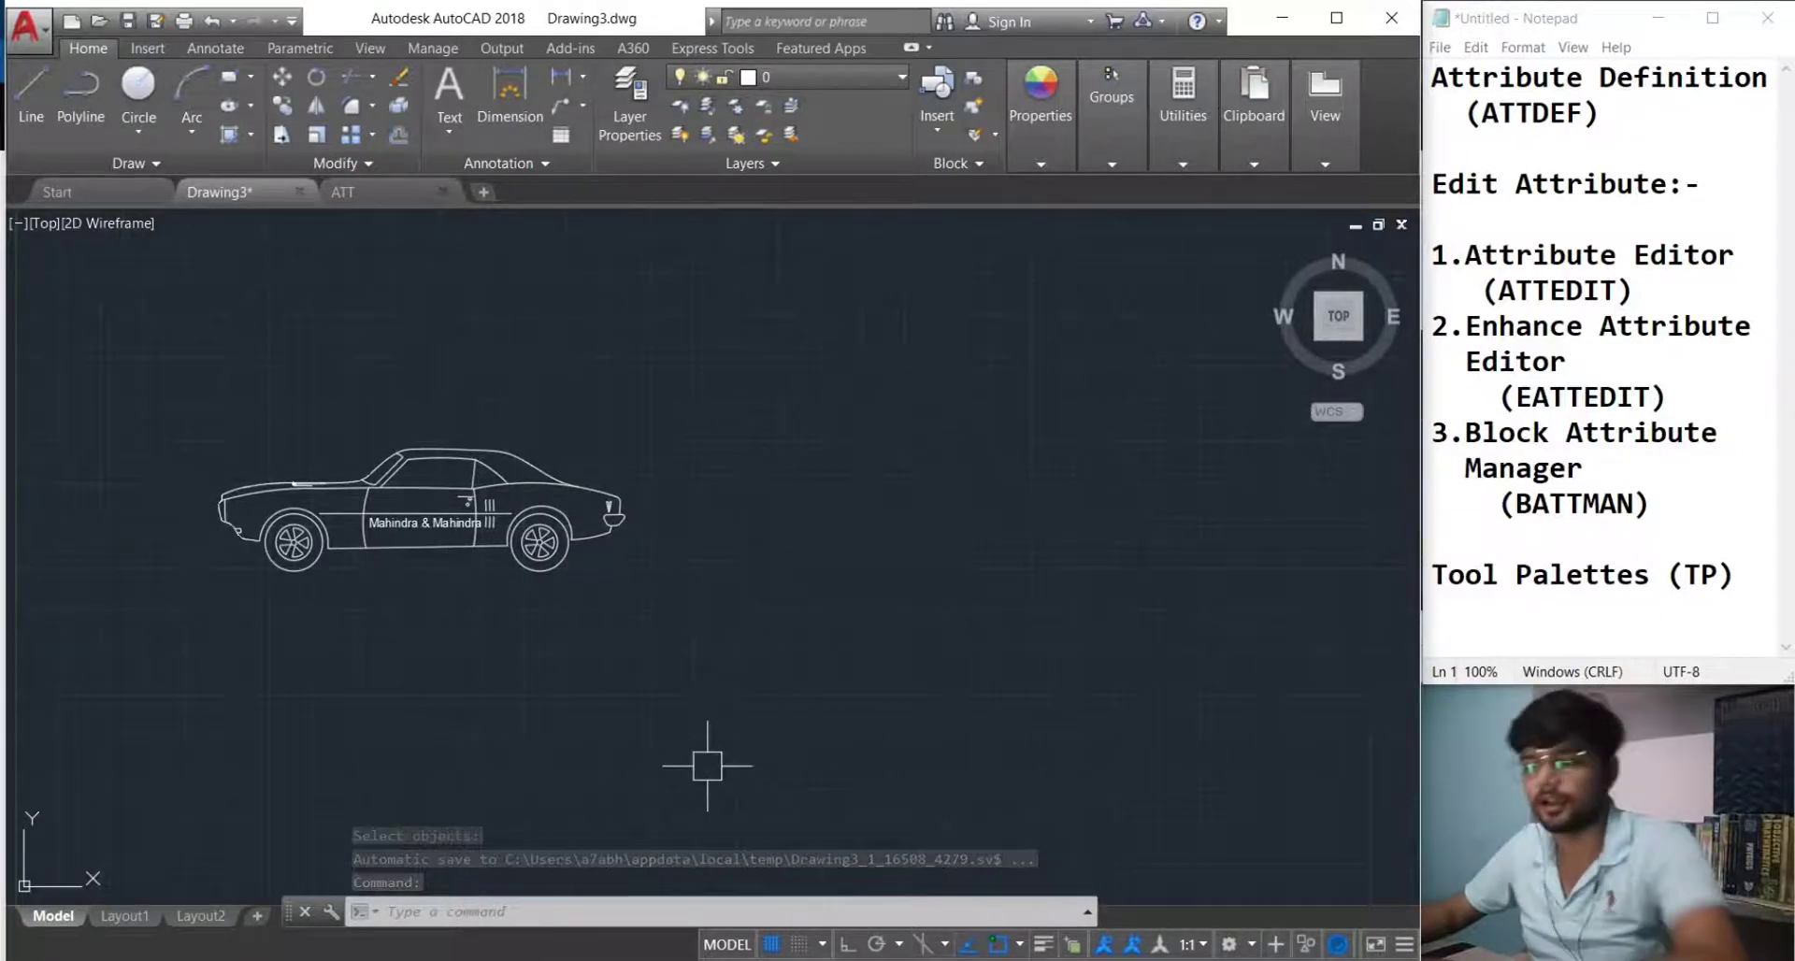
pyautogui.write('I')
pyautogui.press('Return')
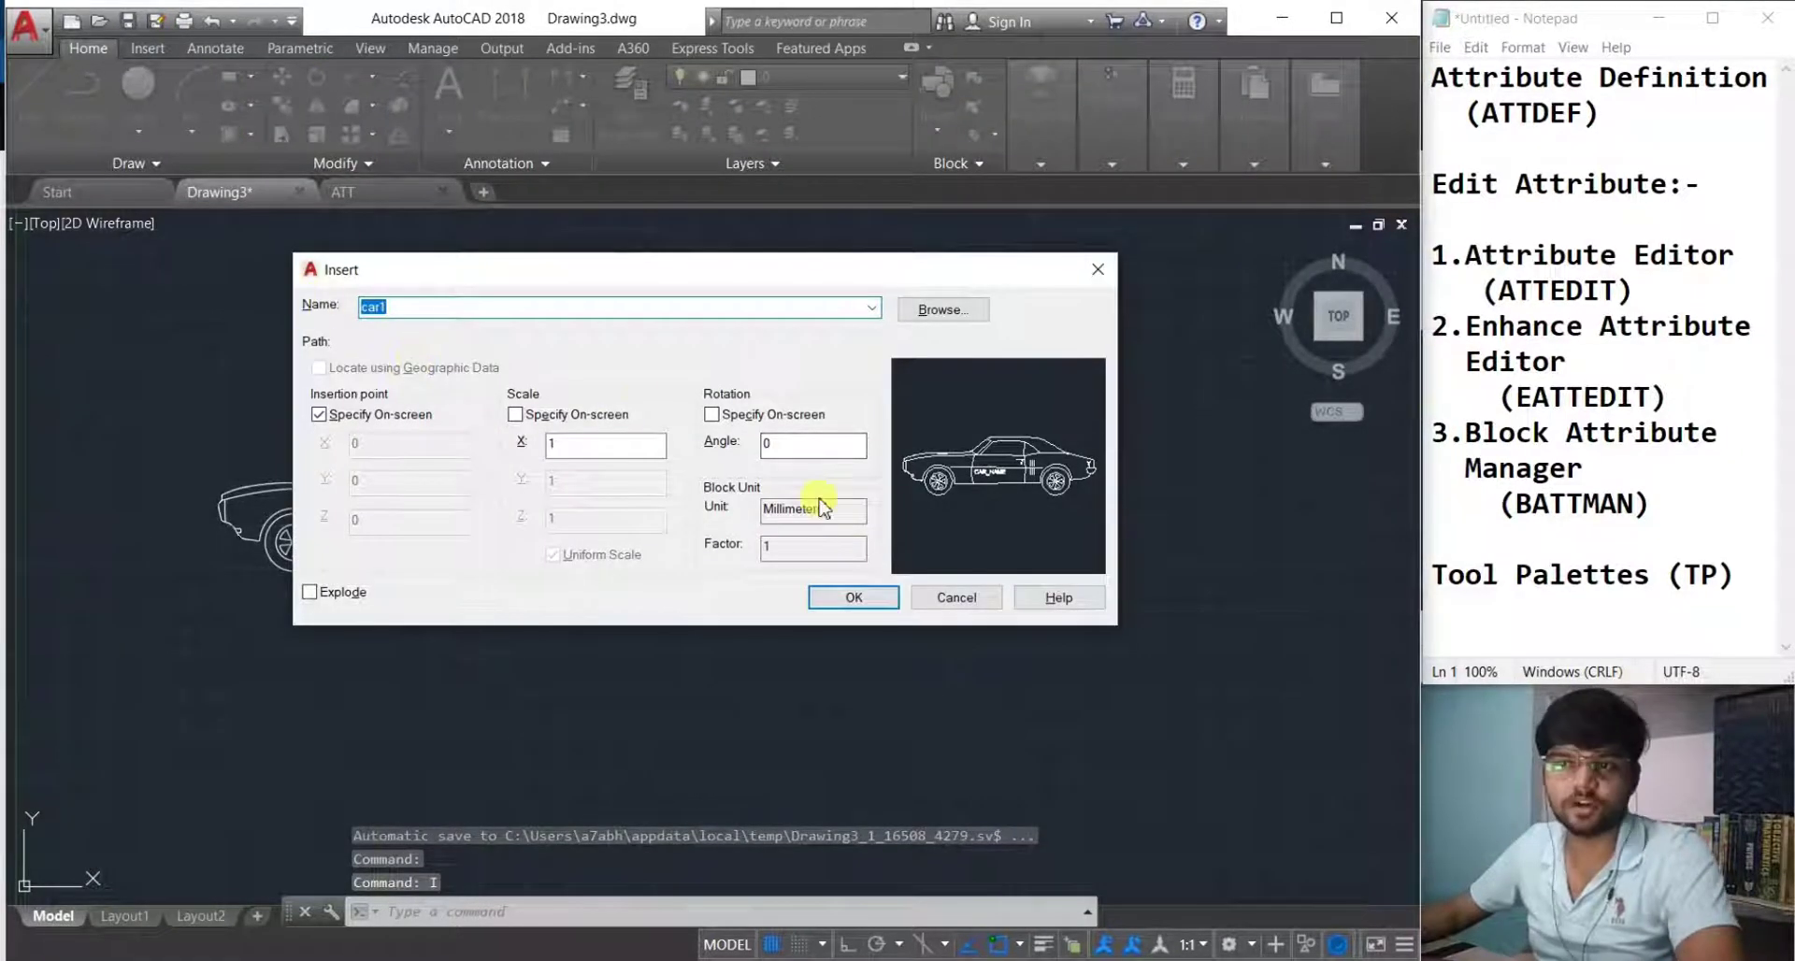
pyautogui.click(853, 598)
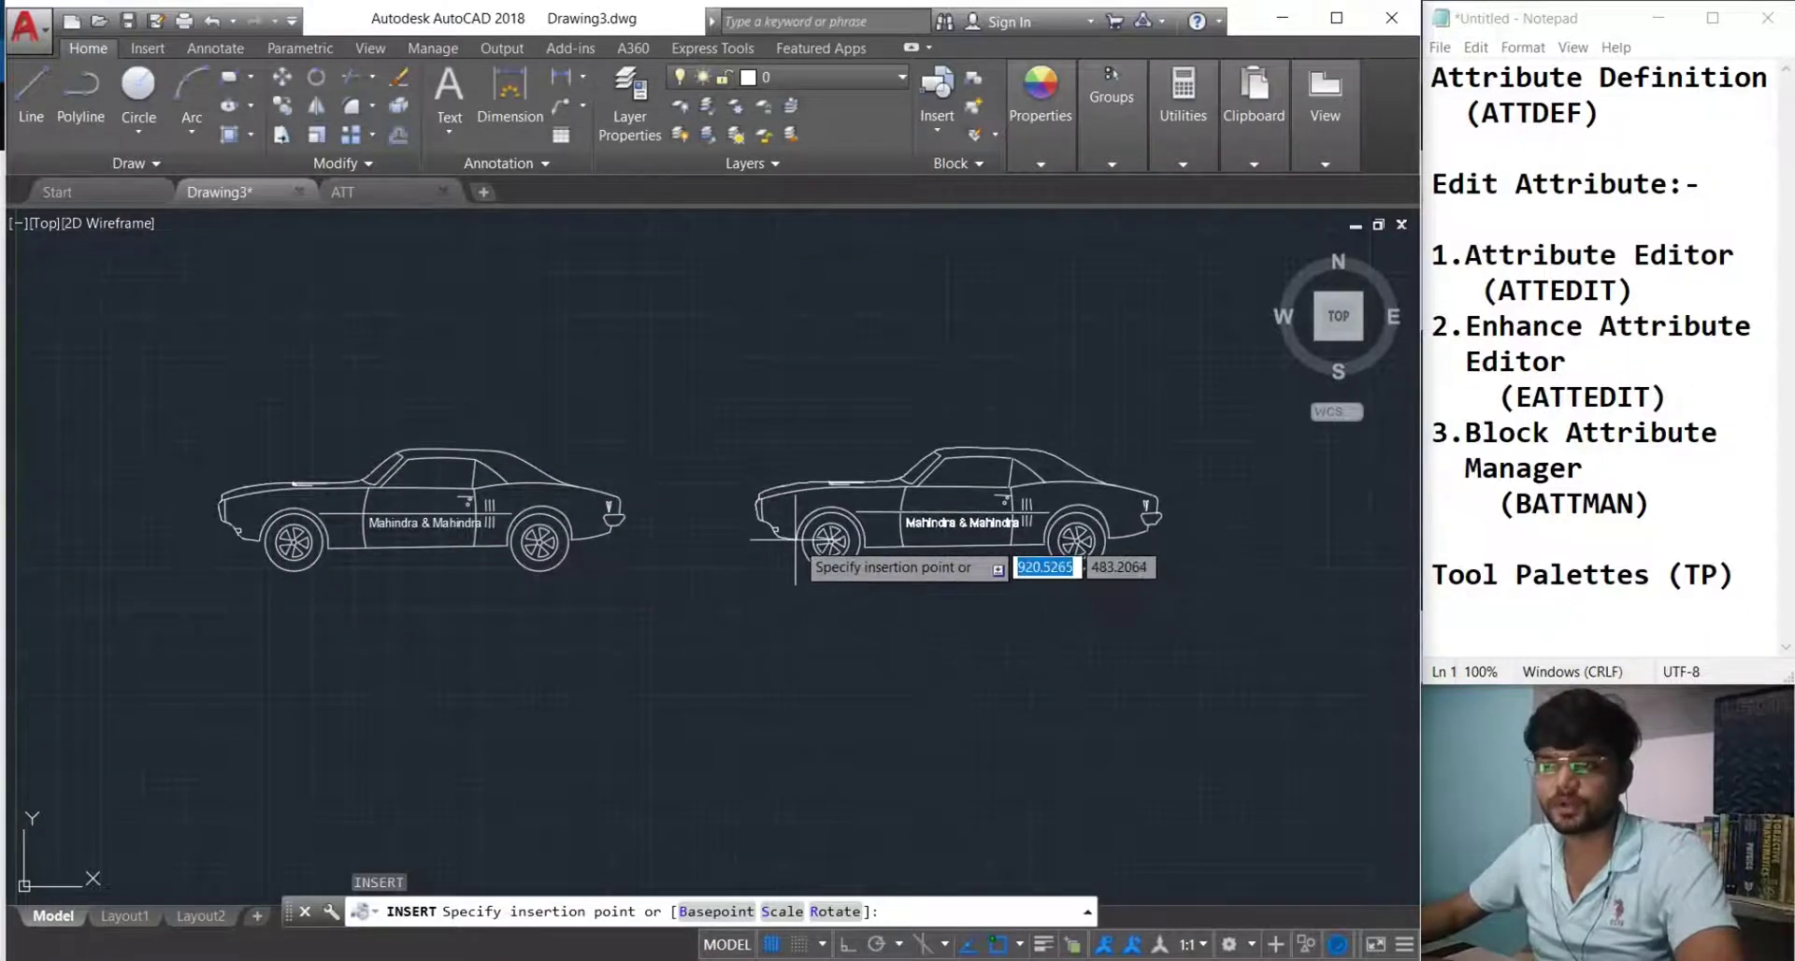
pyautogui.click(795, 540)
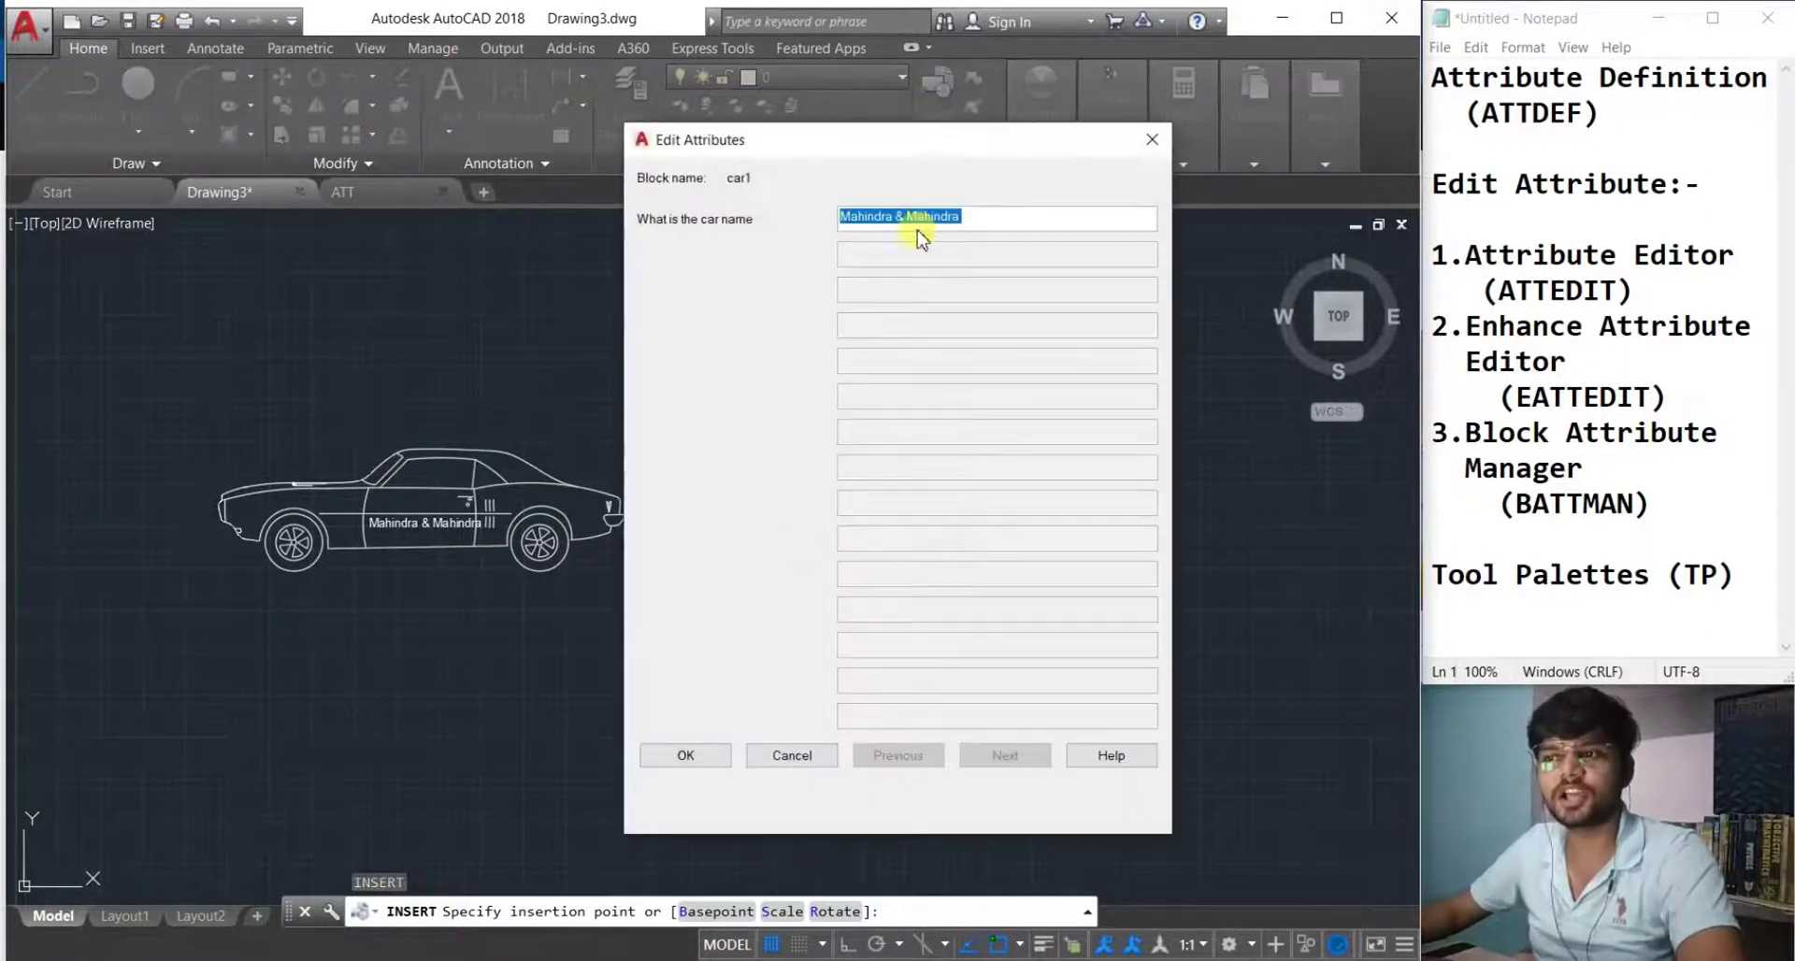
pyautogui.write('Ma')
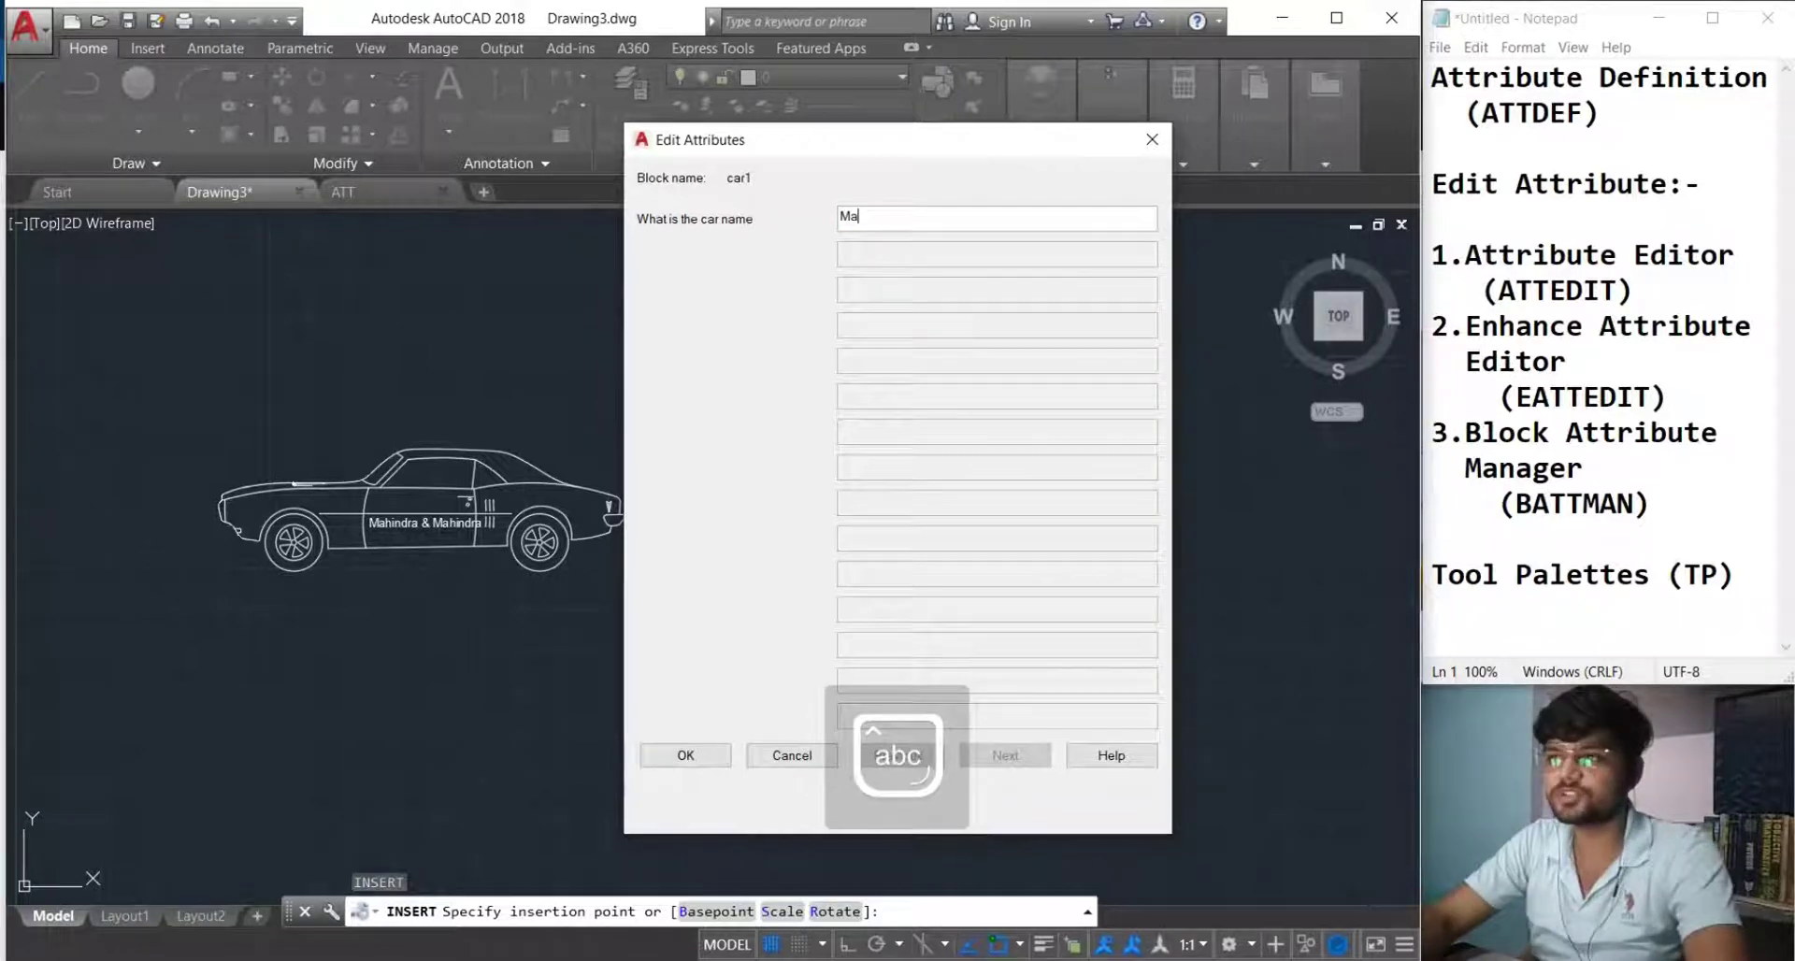
pyautogui.write('ruti')
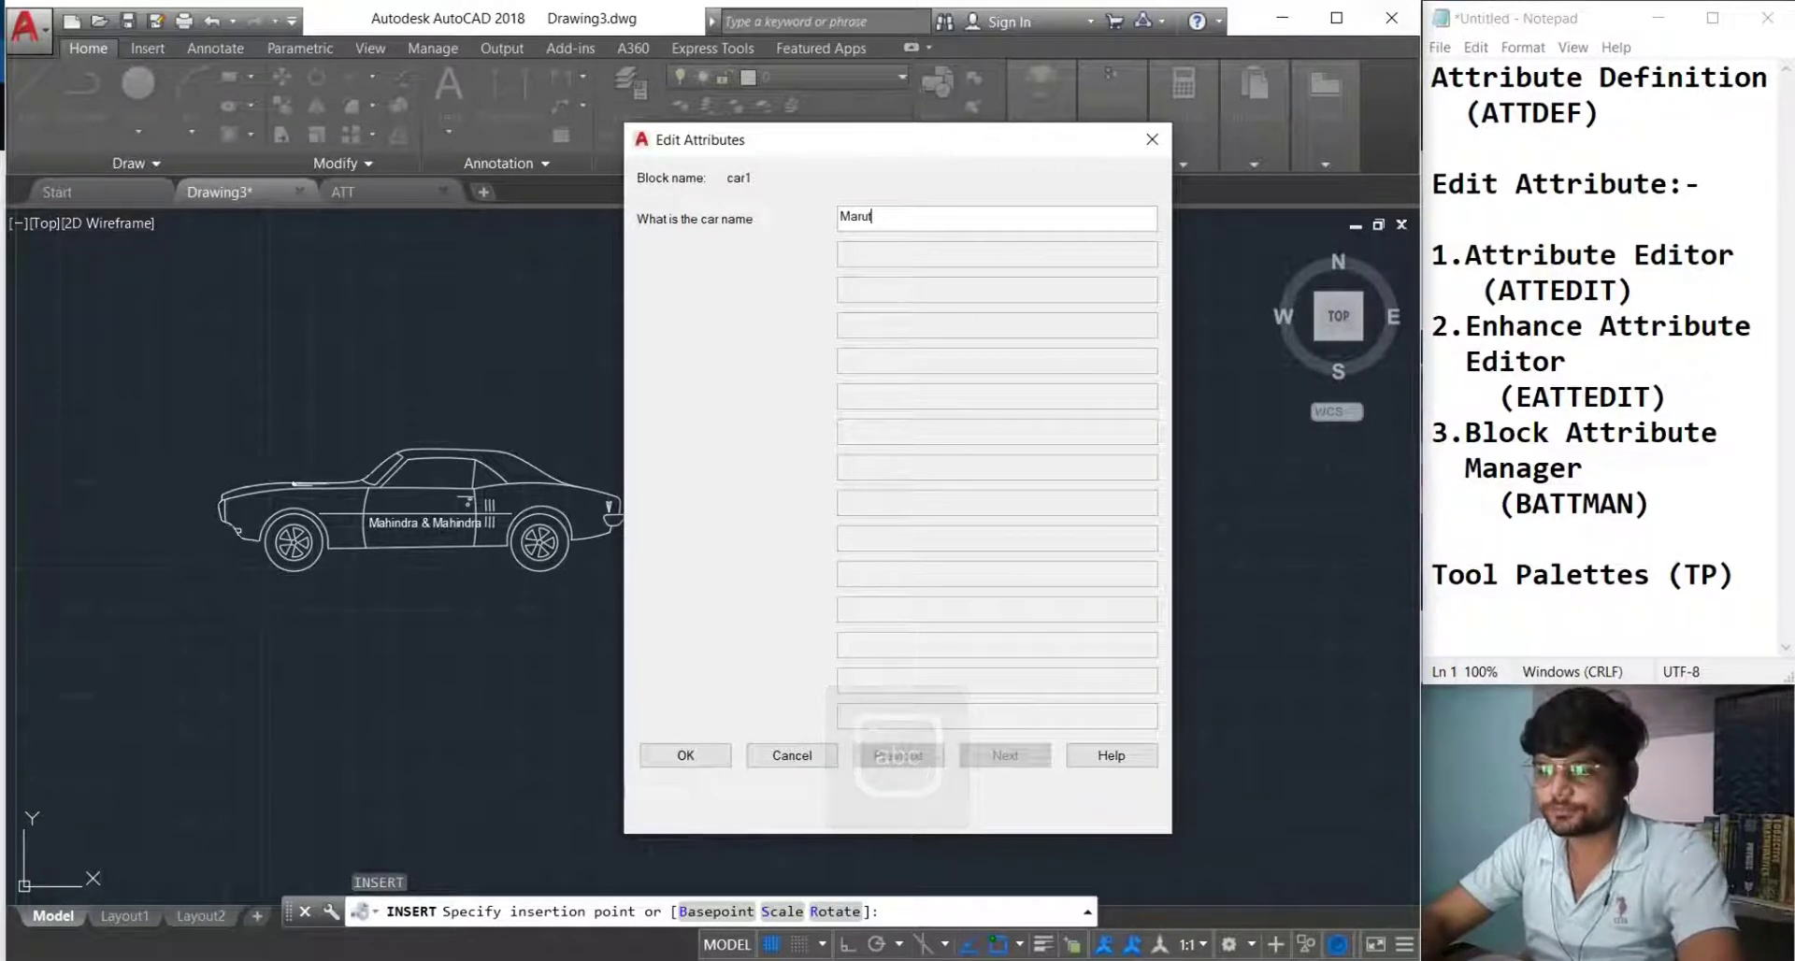
pyautogui.click(697, 756)
# Recentre the view on both cars and start another car1 insertion.
pyautogui.scroll(4, 976, 520)
pyautogui.scroll(-4, 834, 682)
pyautogui.moveTo(833, 682); pyautogui.dragTo(895, 592, button='middle')
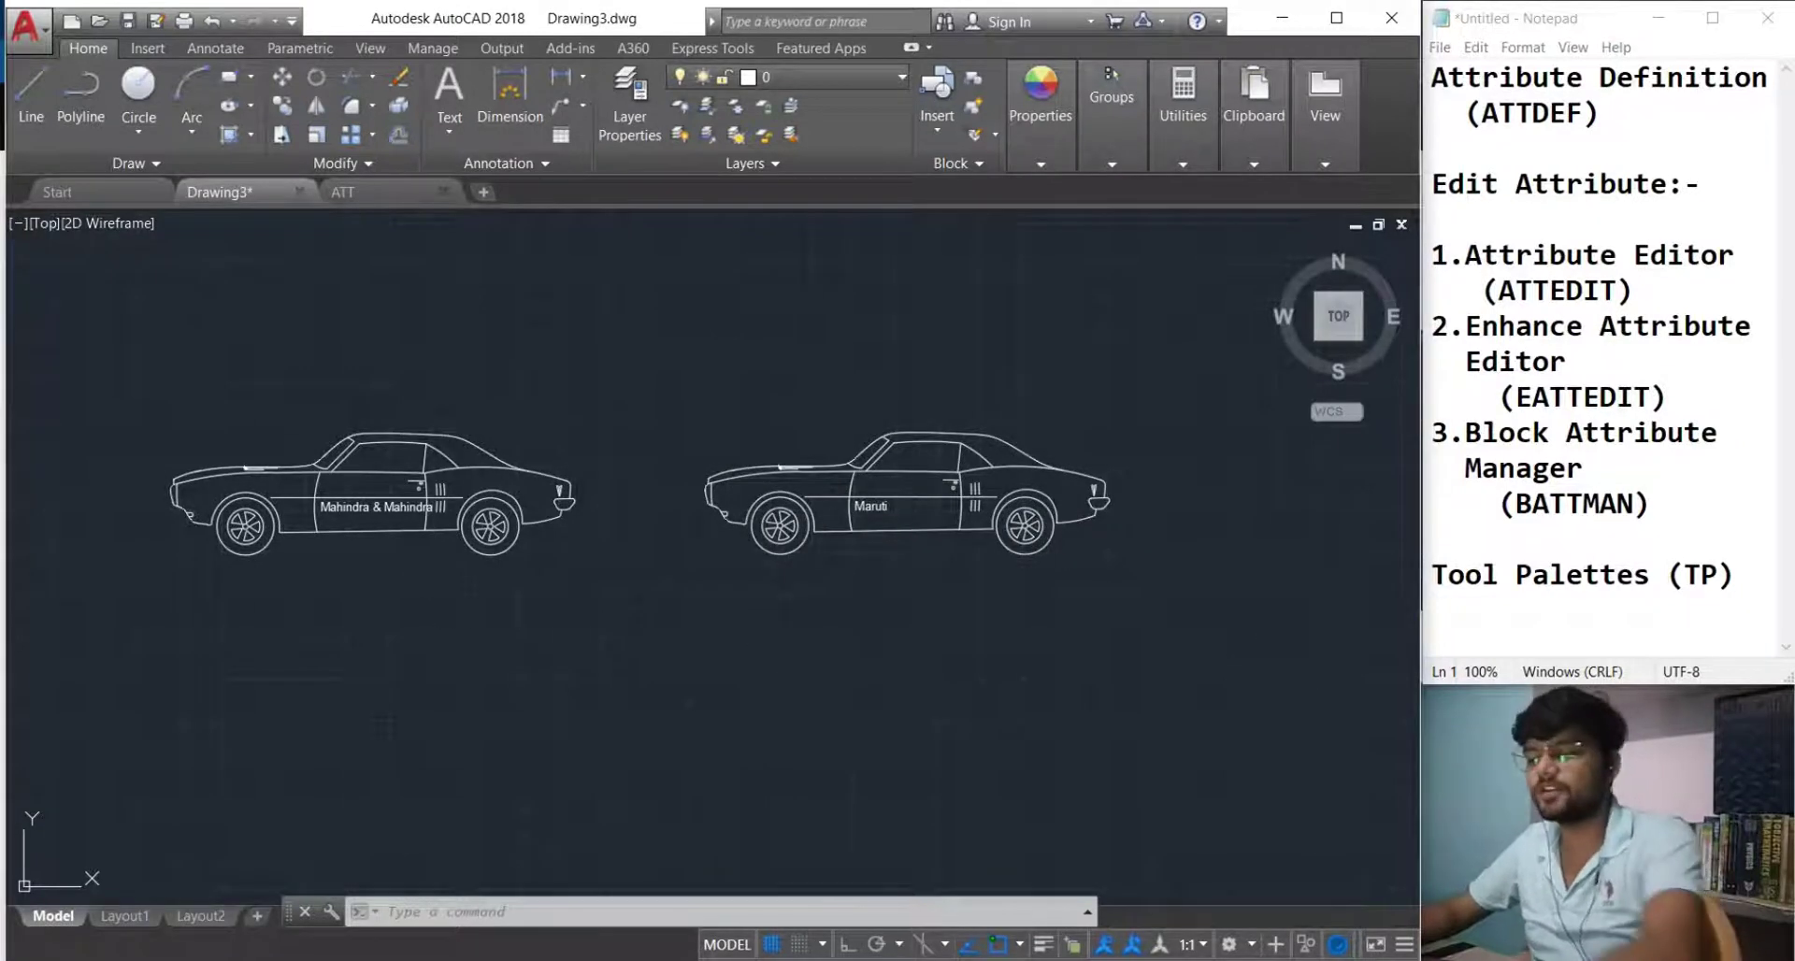
pyautogui.write('i')
pyautogui.press('Return')
# Place a third car1 below the others named 'engineering hacks' and frame all three cars.
pyautogui.click(854, 598)
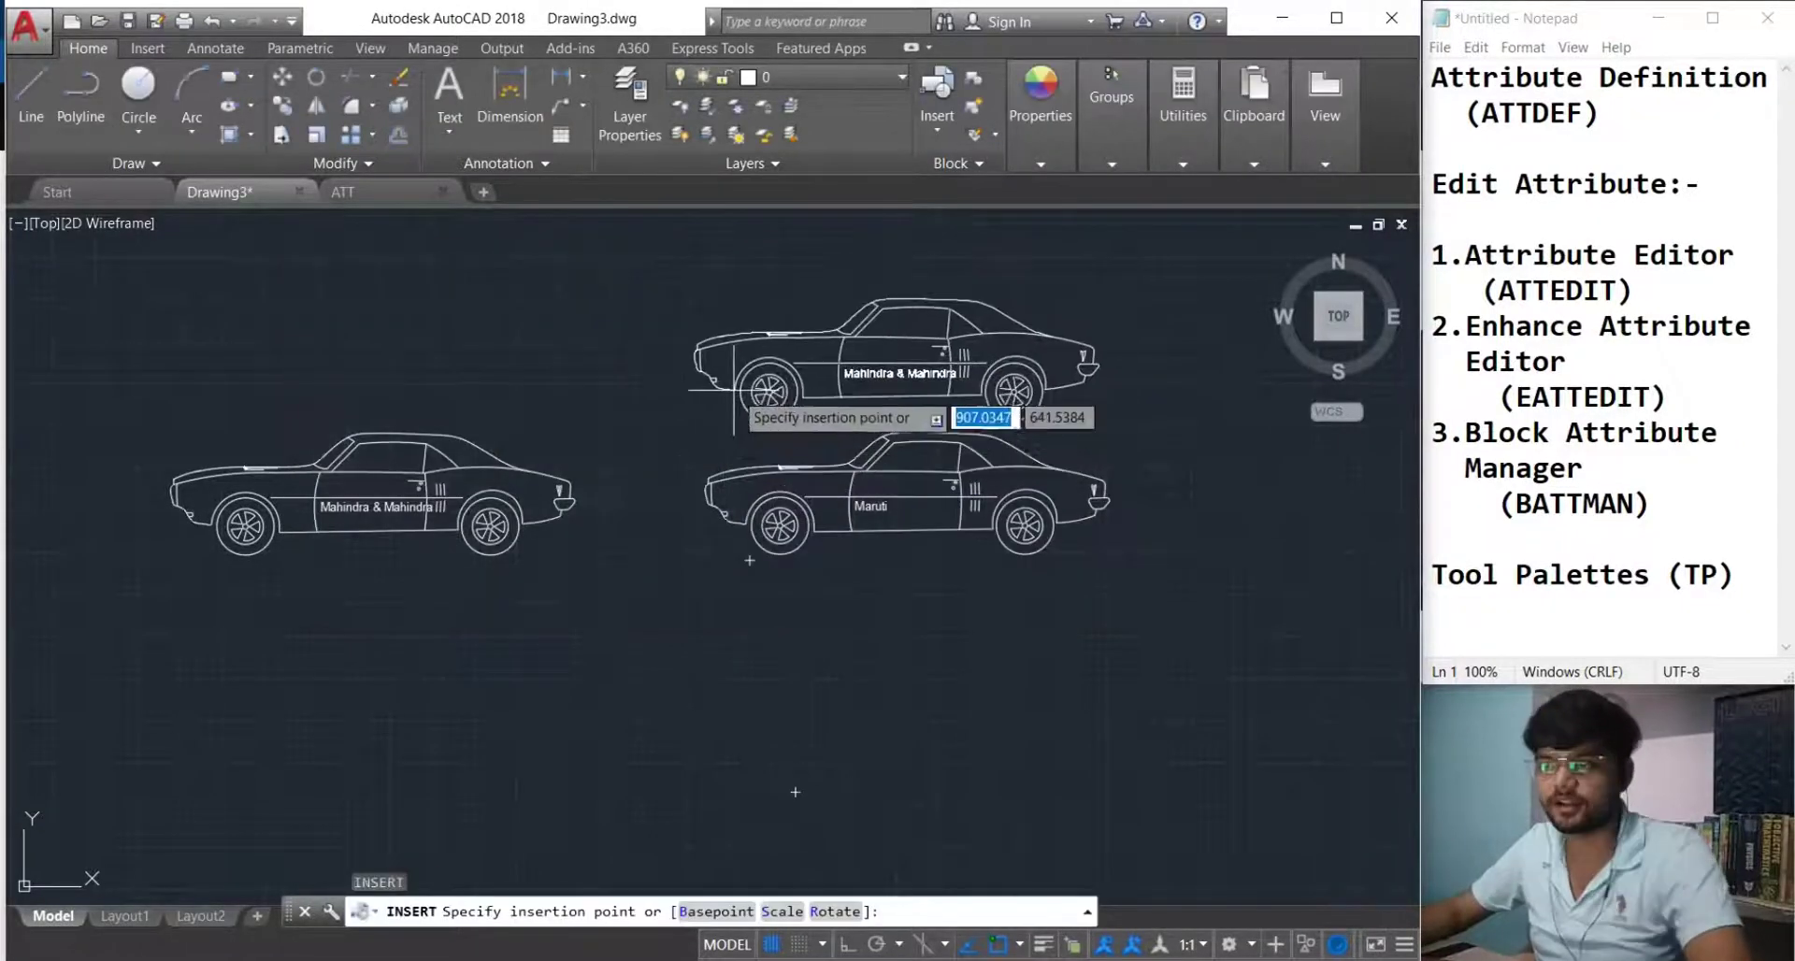
pyautogui.click(749, 741)
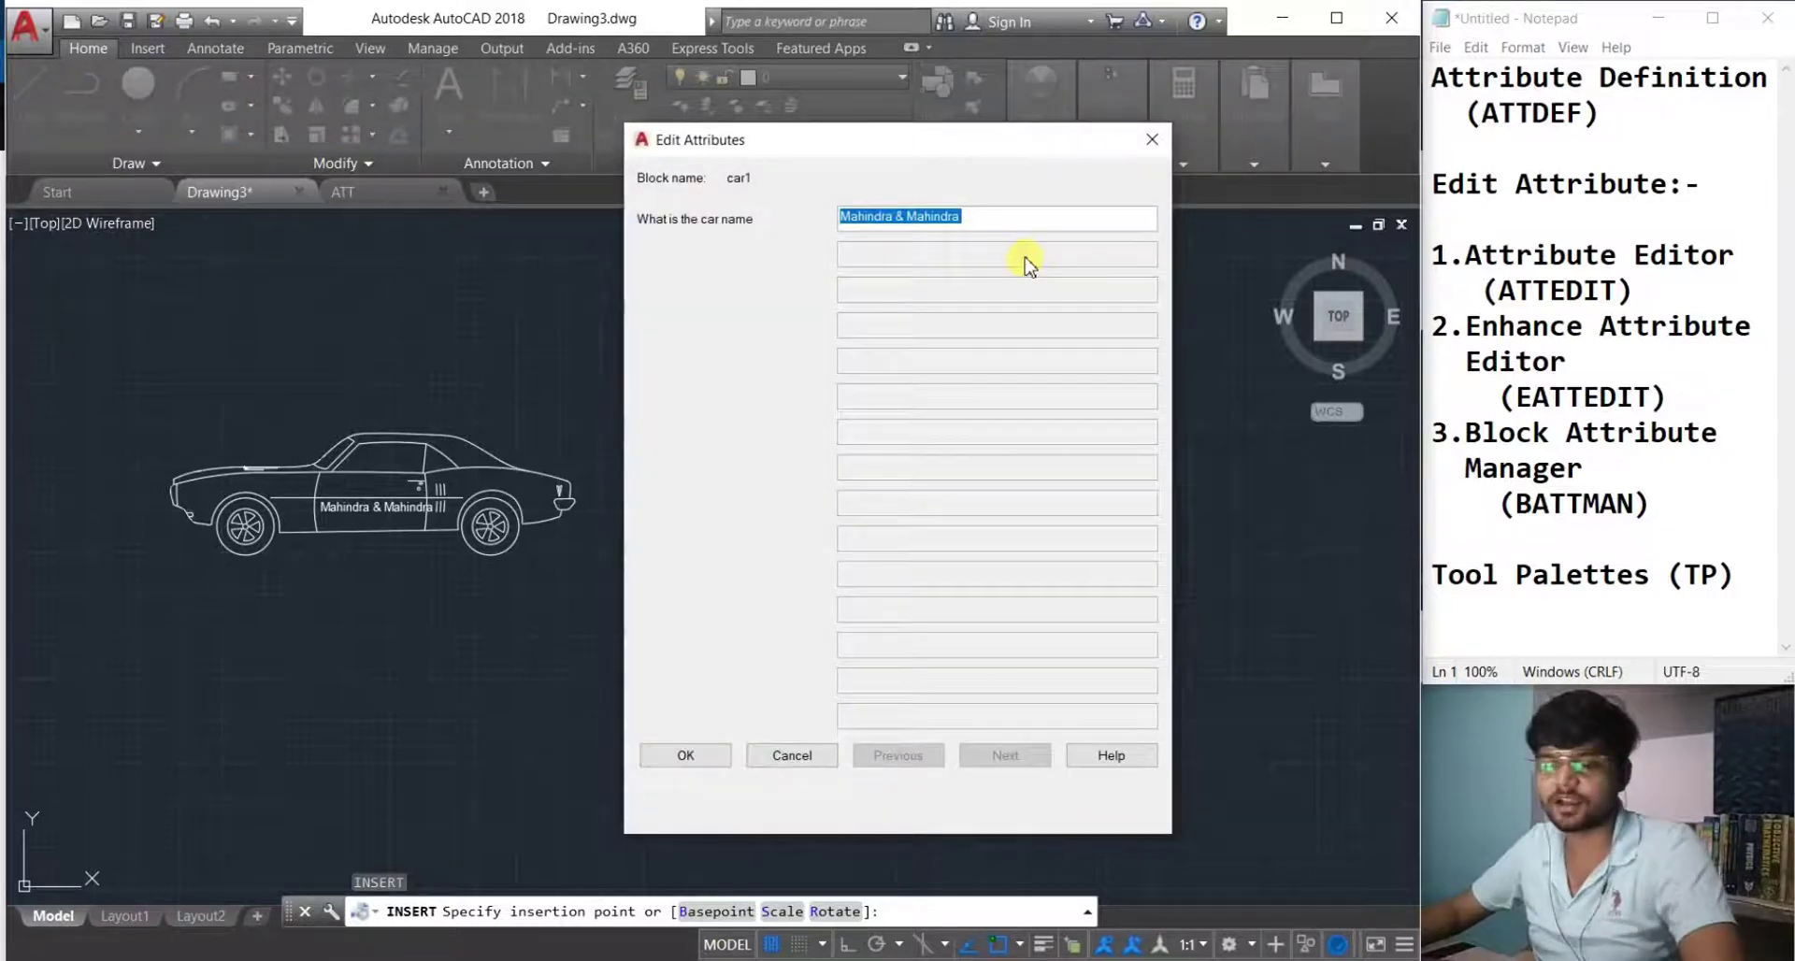
pyautogui.write('engineering hacks')
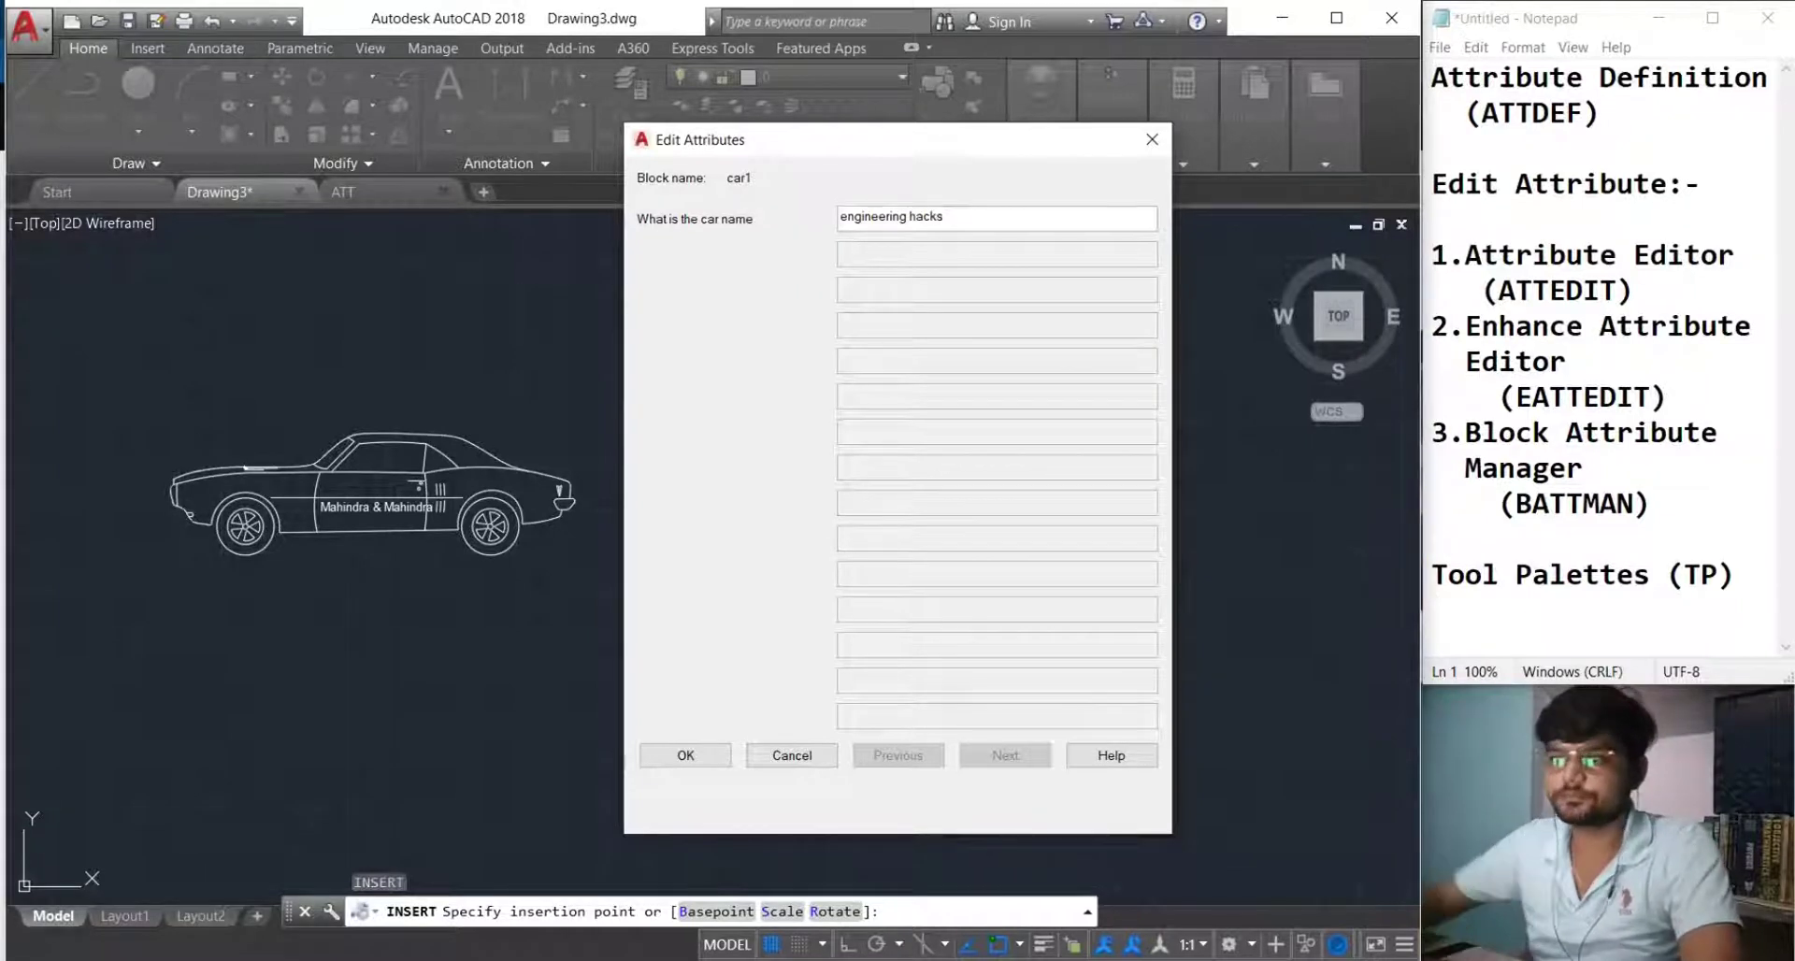
pyautogui.click(686, 754)
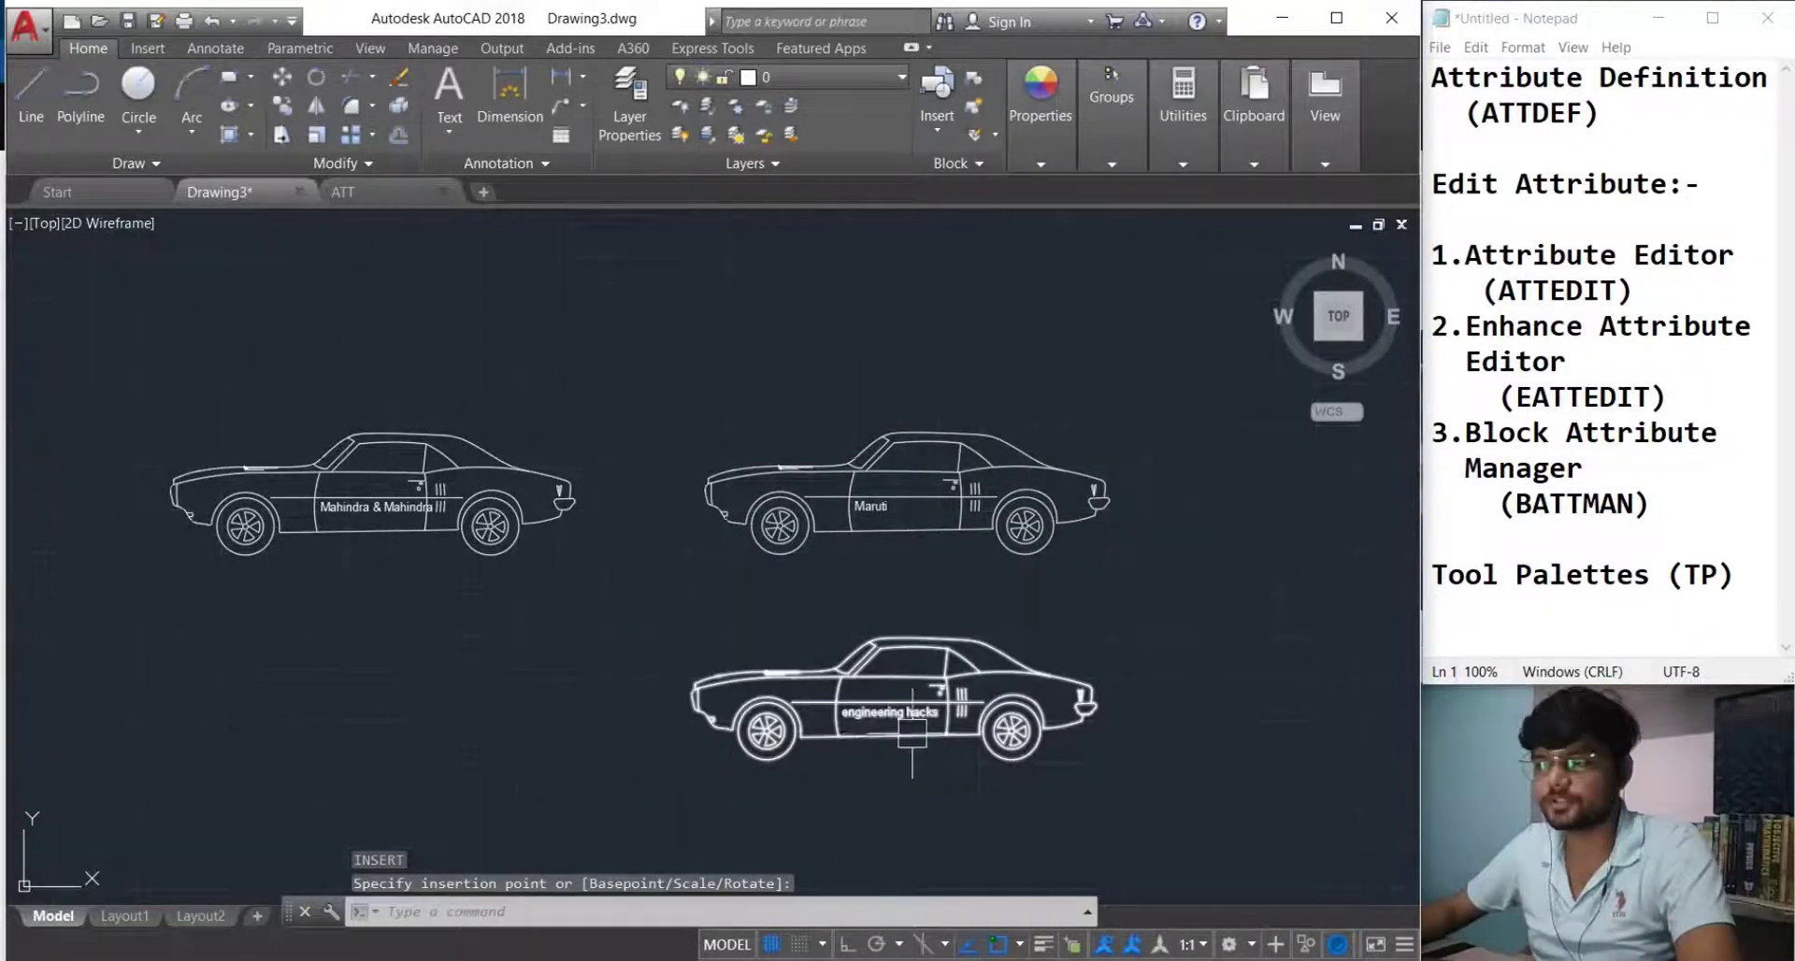
pyautogui.scroll(3, 872, 692)
pyautogui.scroll(-3, 873, 711)
pyautogui.moveTo(872, 702); pyautogui.dragTo(939, 721, button='middle')
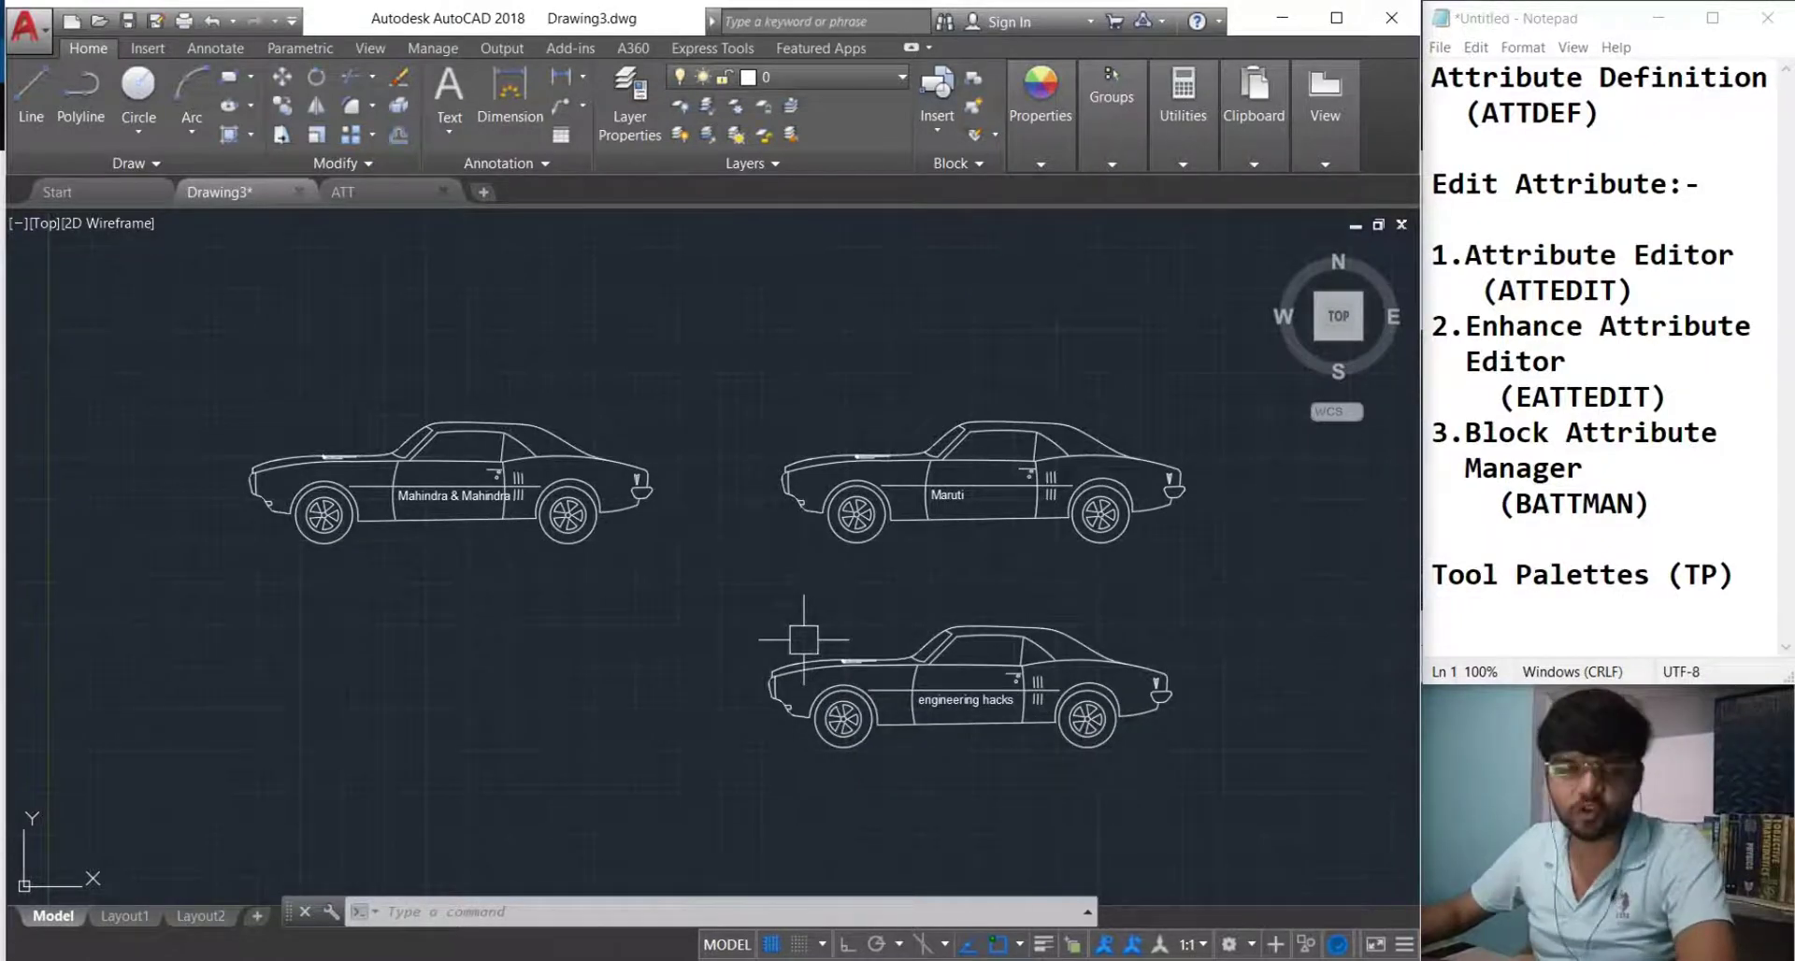
# Window-select all three car1 copies and delete them.
pyautogui.scroll(2, 935, 608)
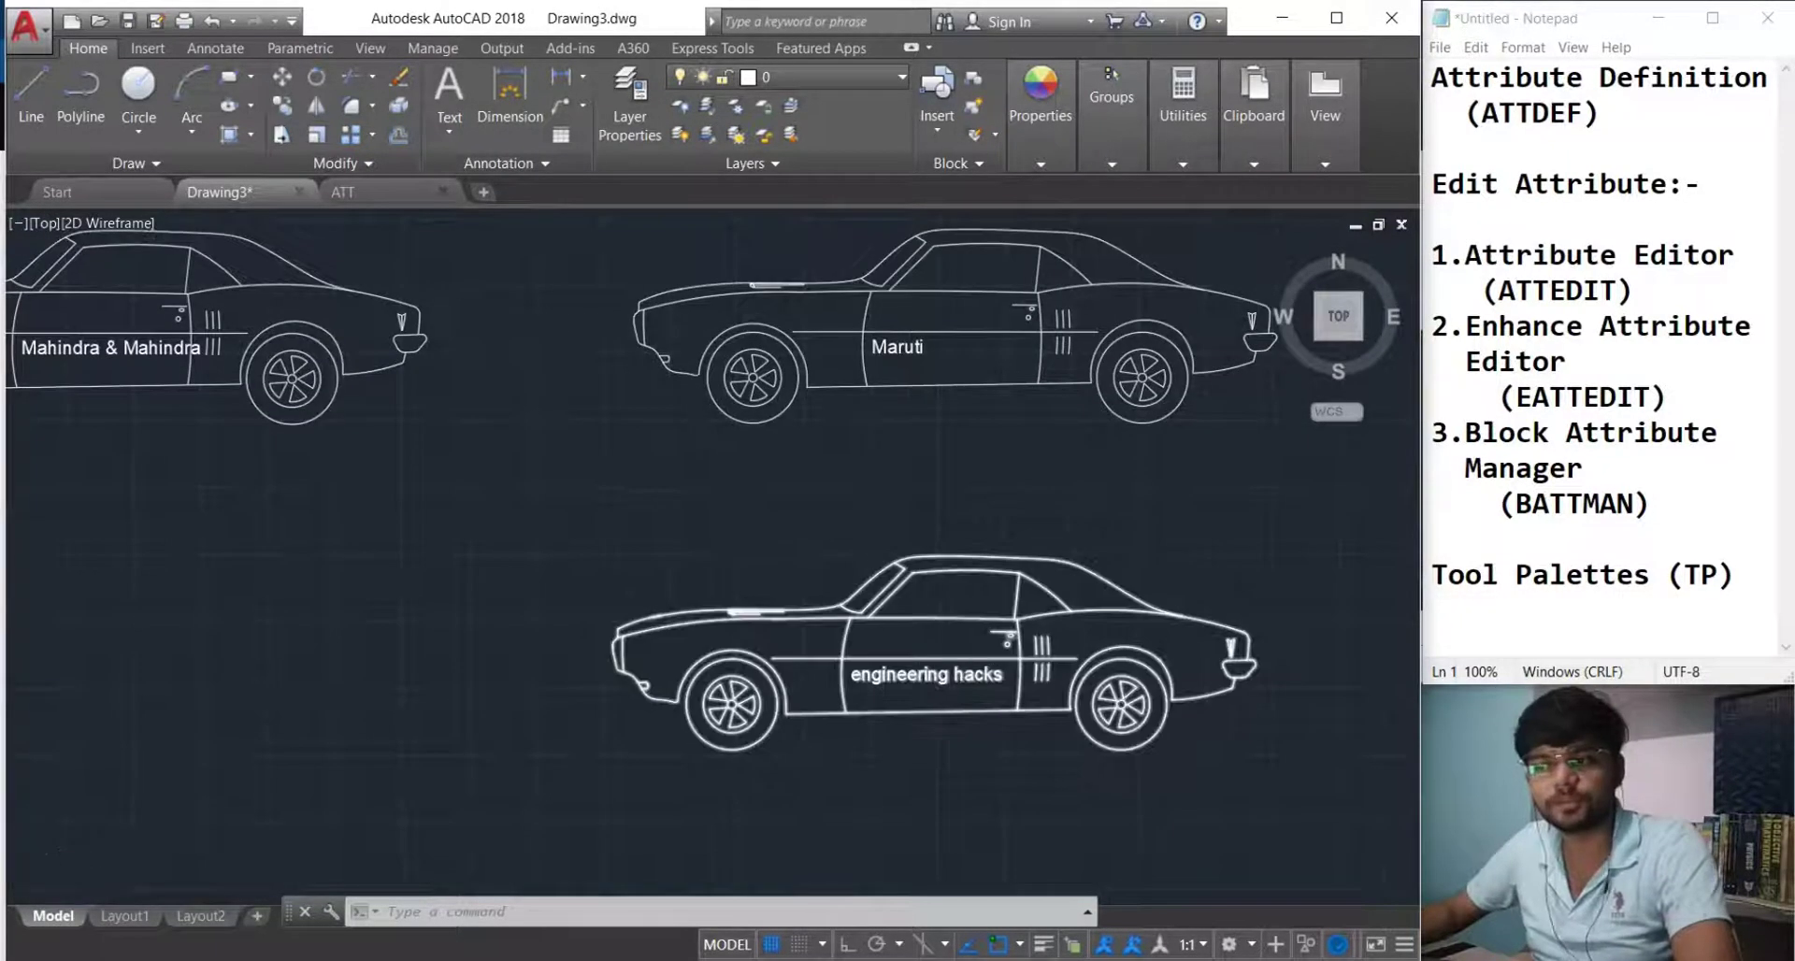
pyautogui.scroll(-2, 935, 607)
pyautogui.moveTo(929, 697); pyautogui.dragTo(930, 705, button='middle')
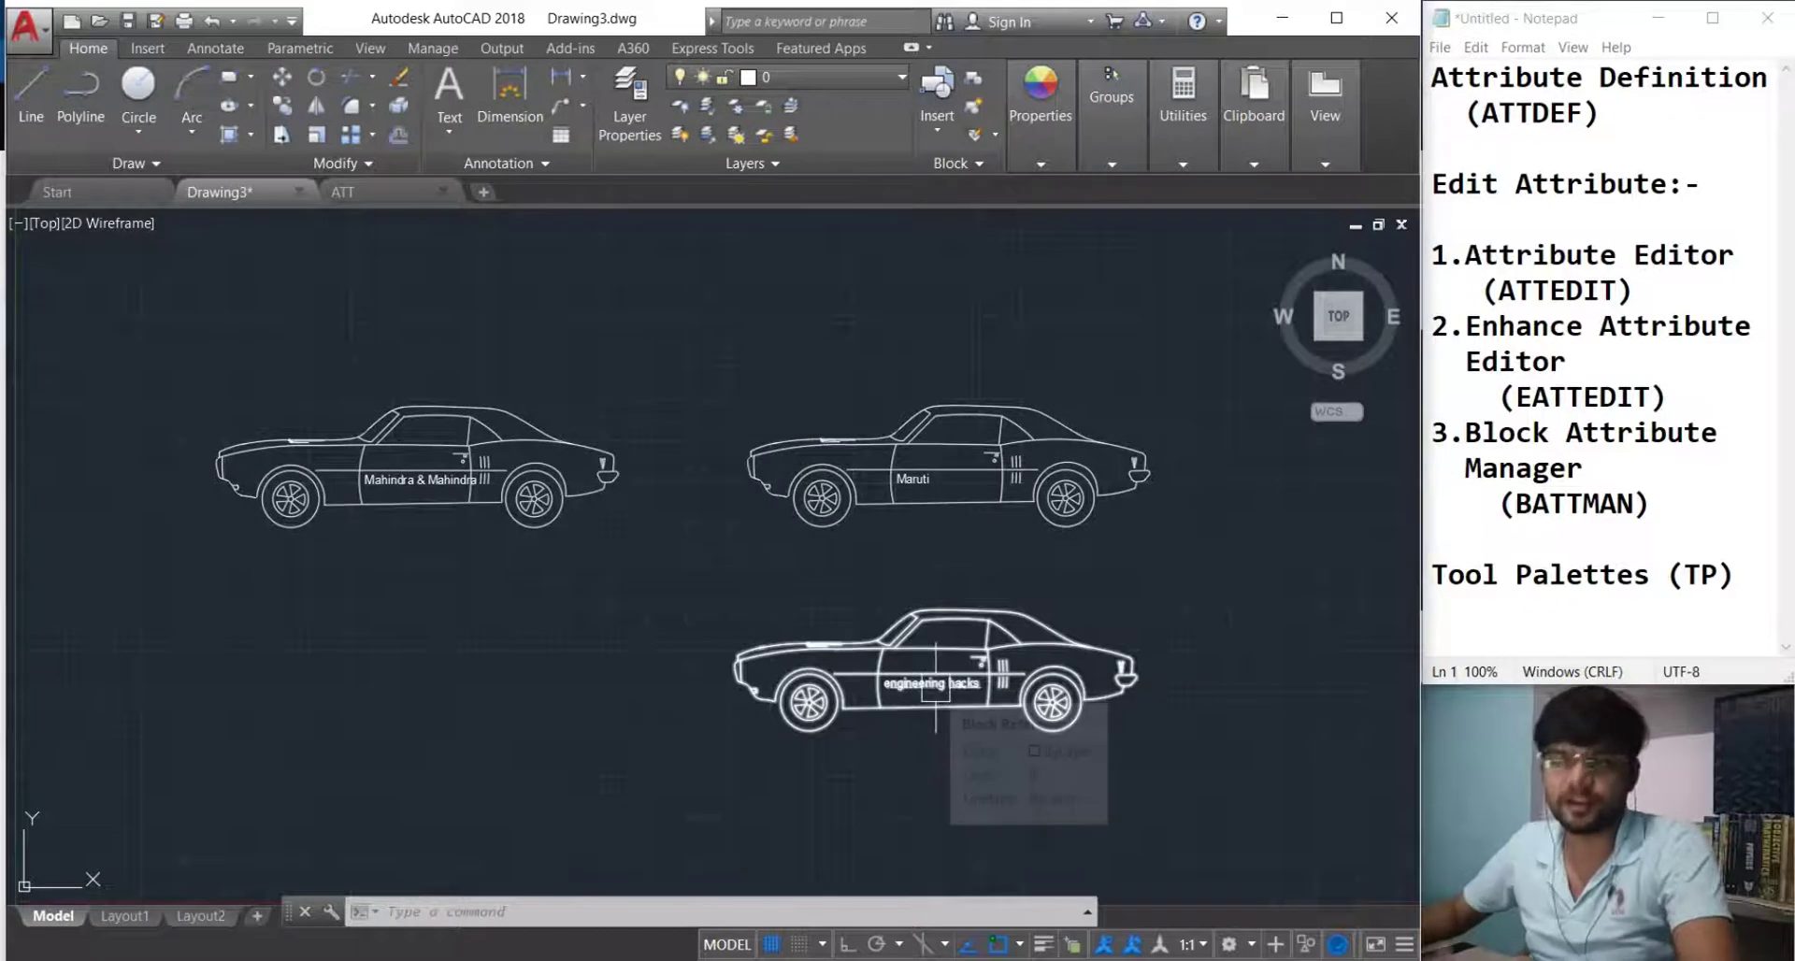
pyautogui.click(1206, 793)
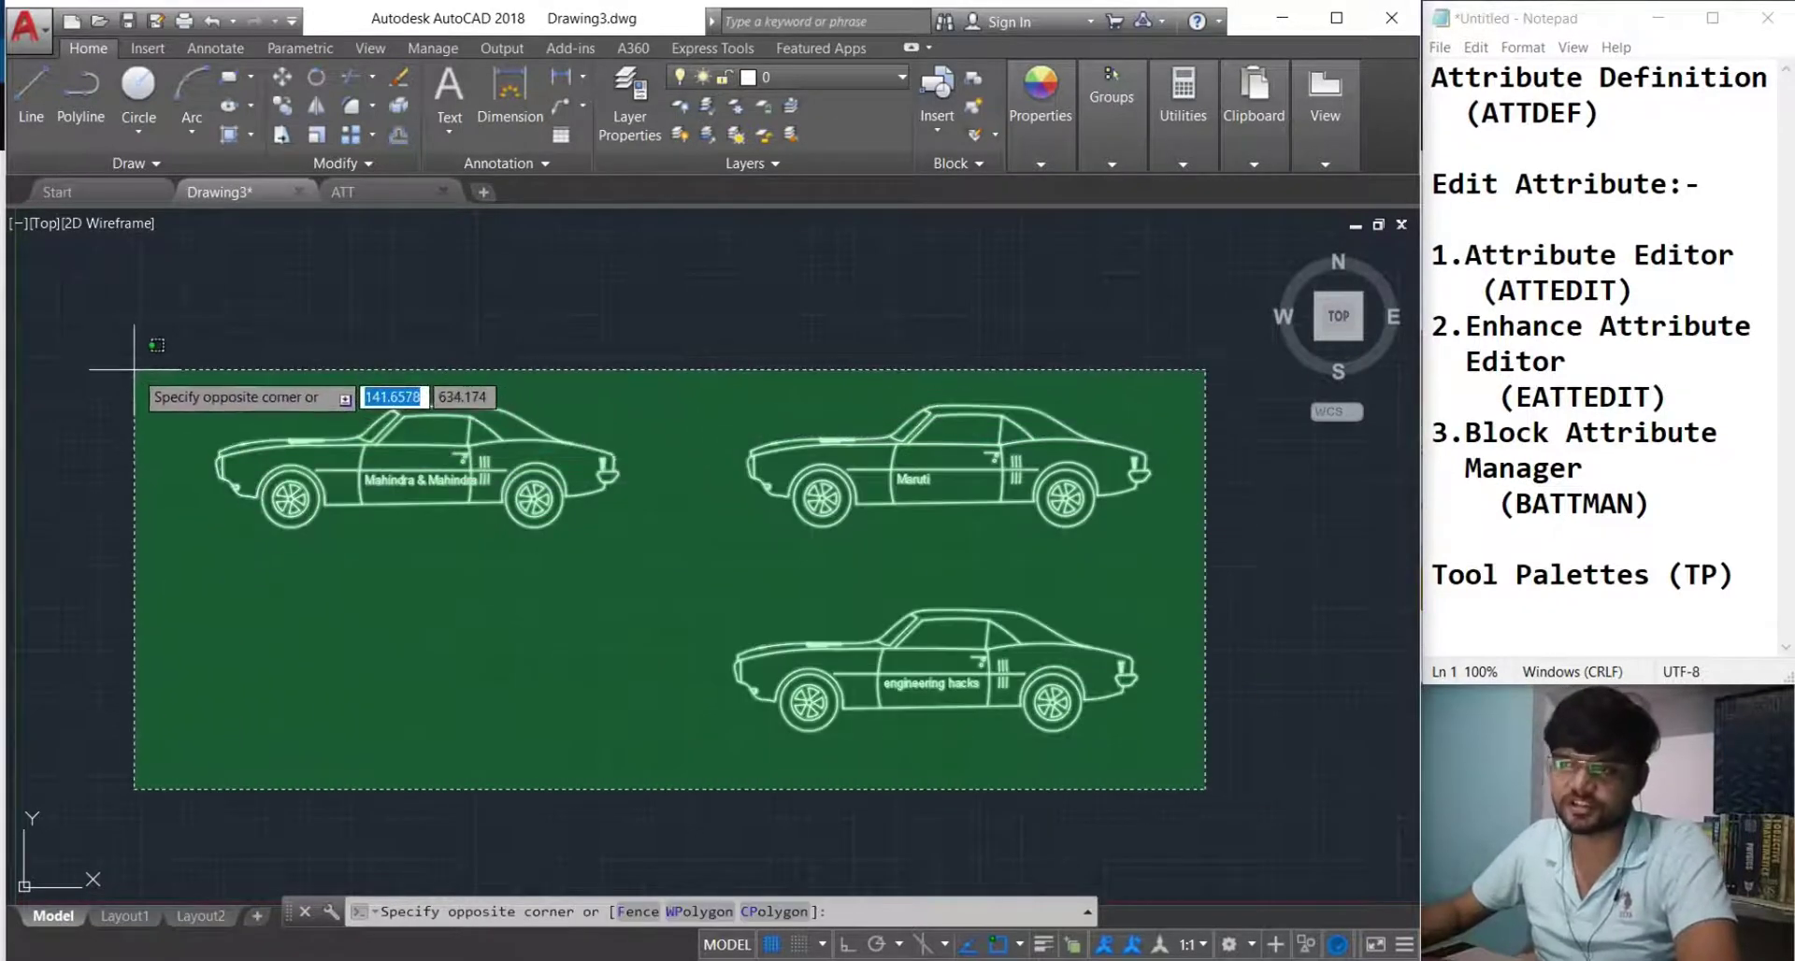
pyautogui.click(119, 355)
pyautogui.press('Delete')
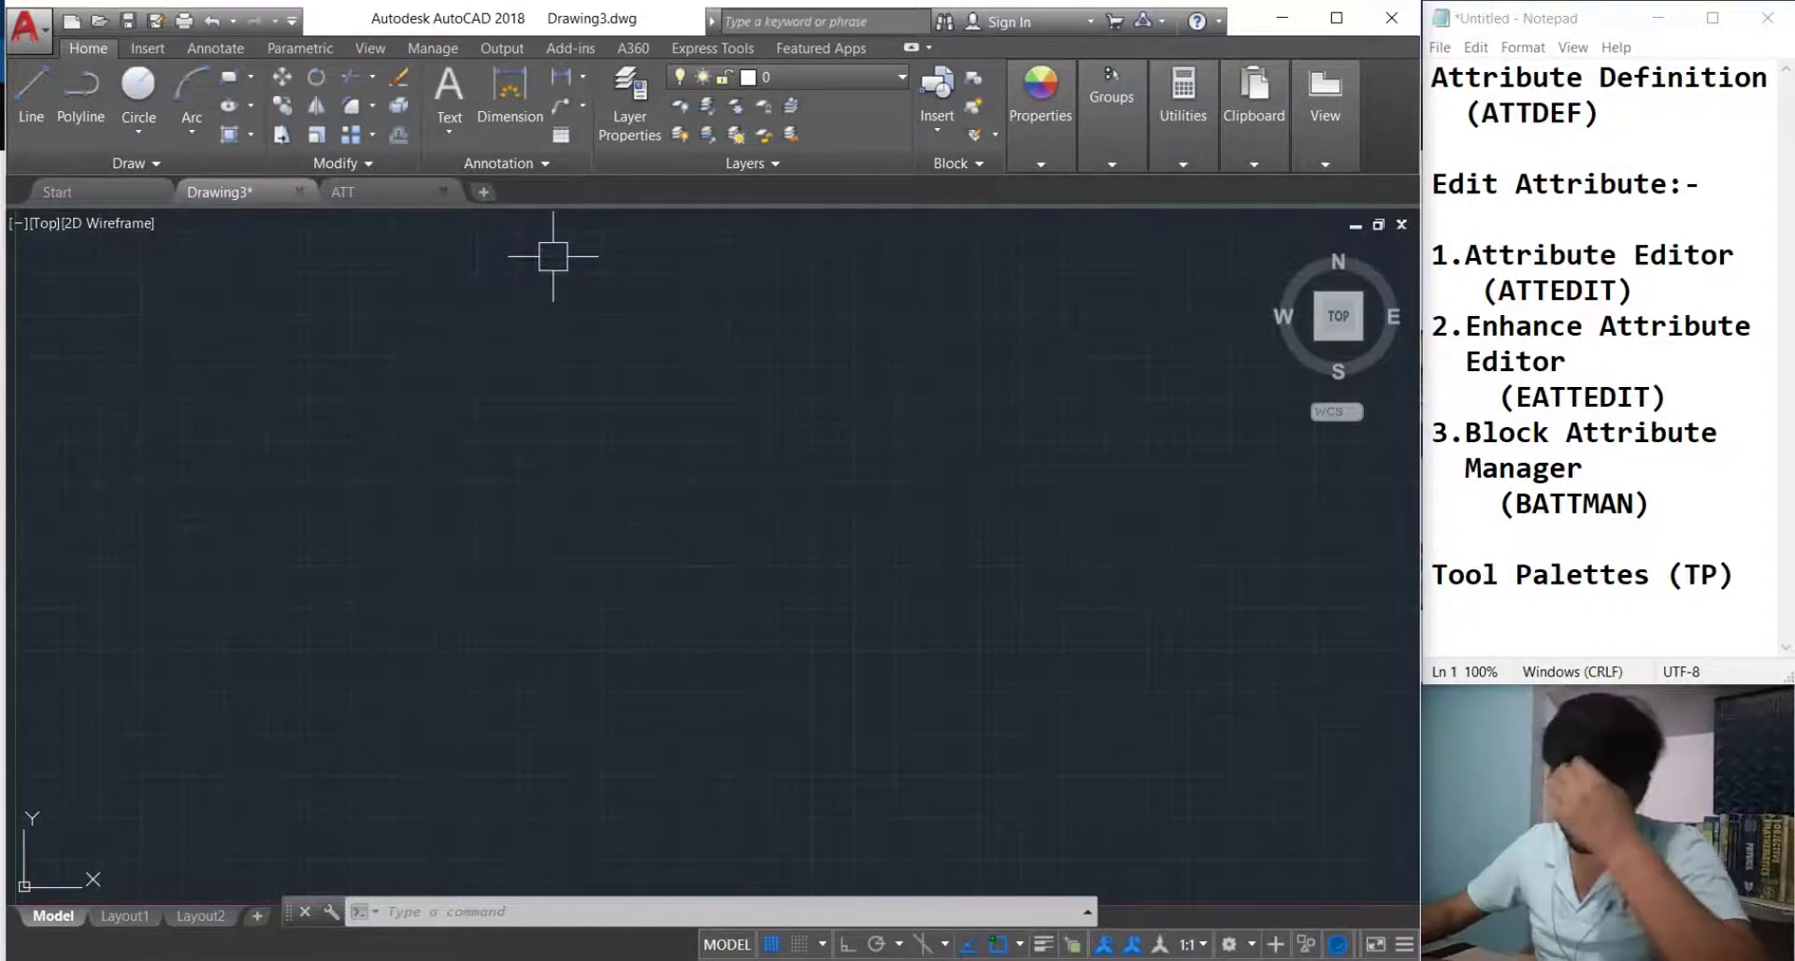
# In ATT.dwg, delete the two cars and frame both remaining title blocks.
pyautogui.click(379, 194)
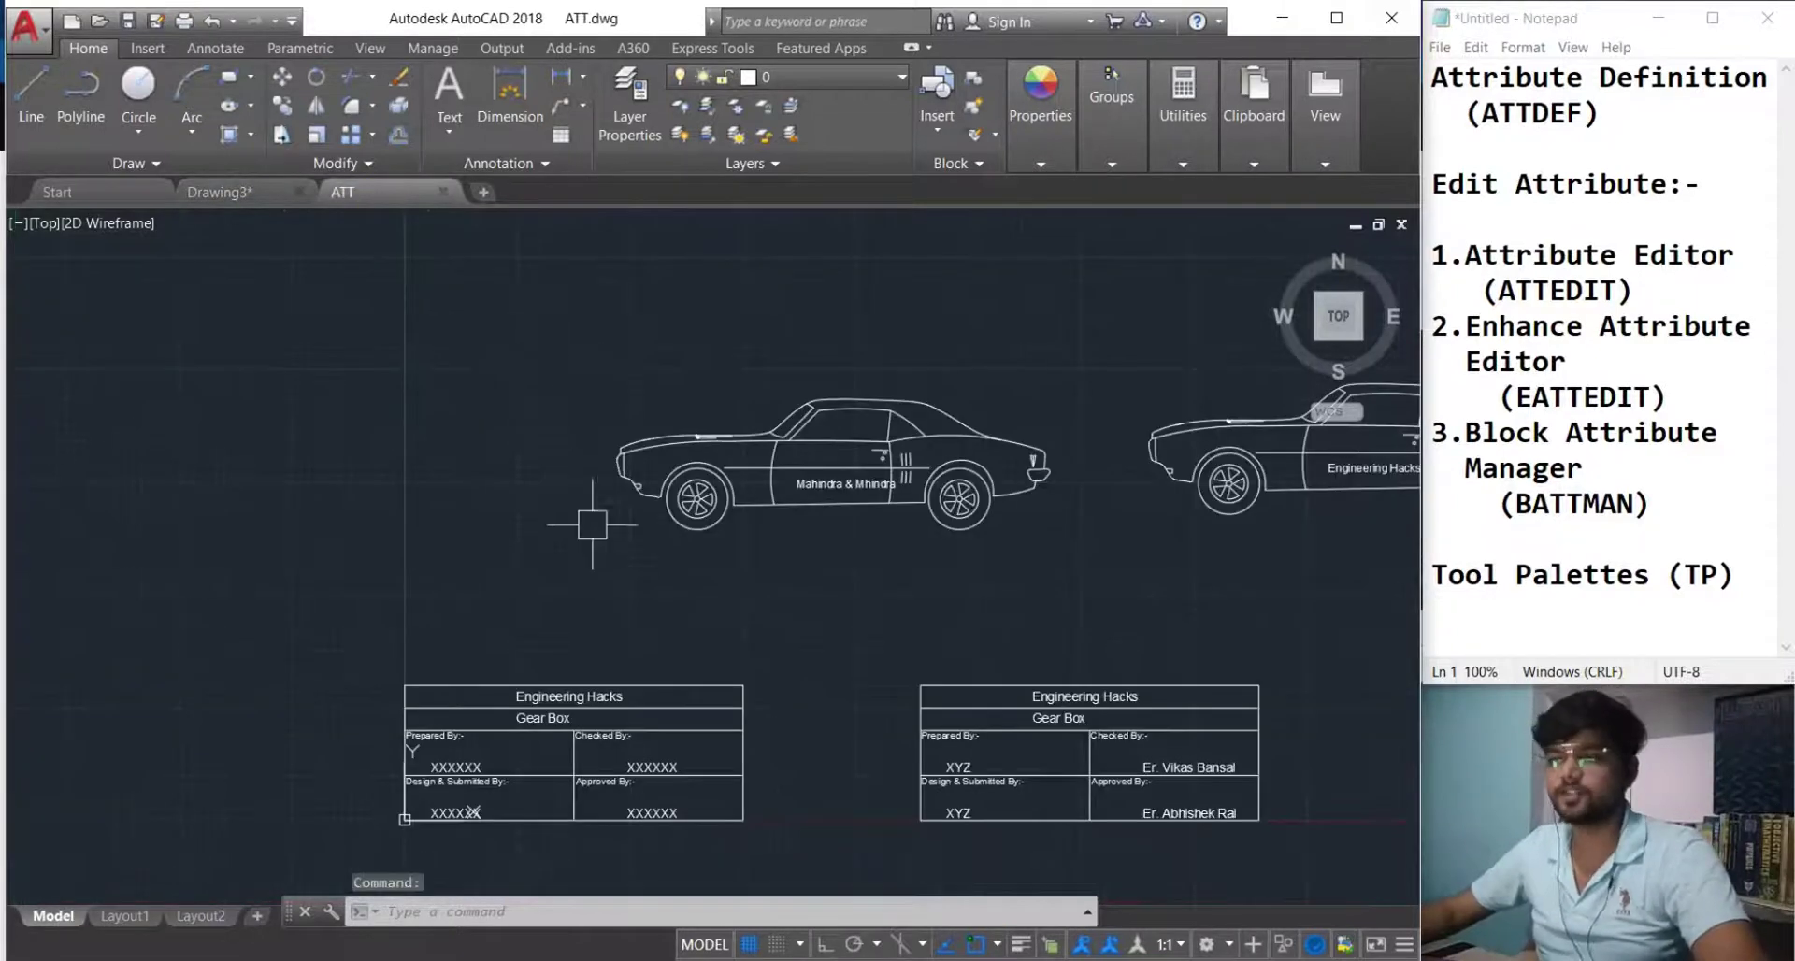
pyautogui.scroll(-2, 437, 508)
pyautogui.click(1150, 537)
pyautogui.click(327, 308)
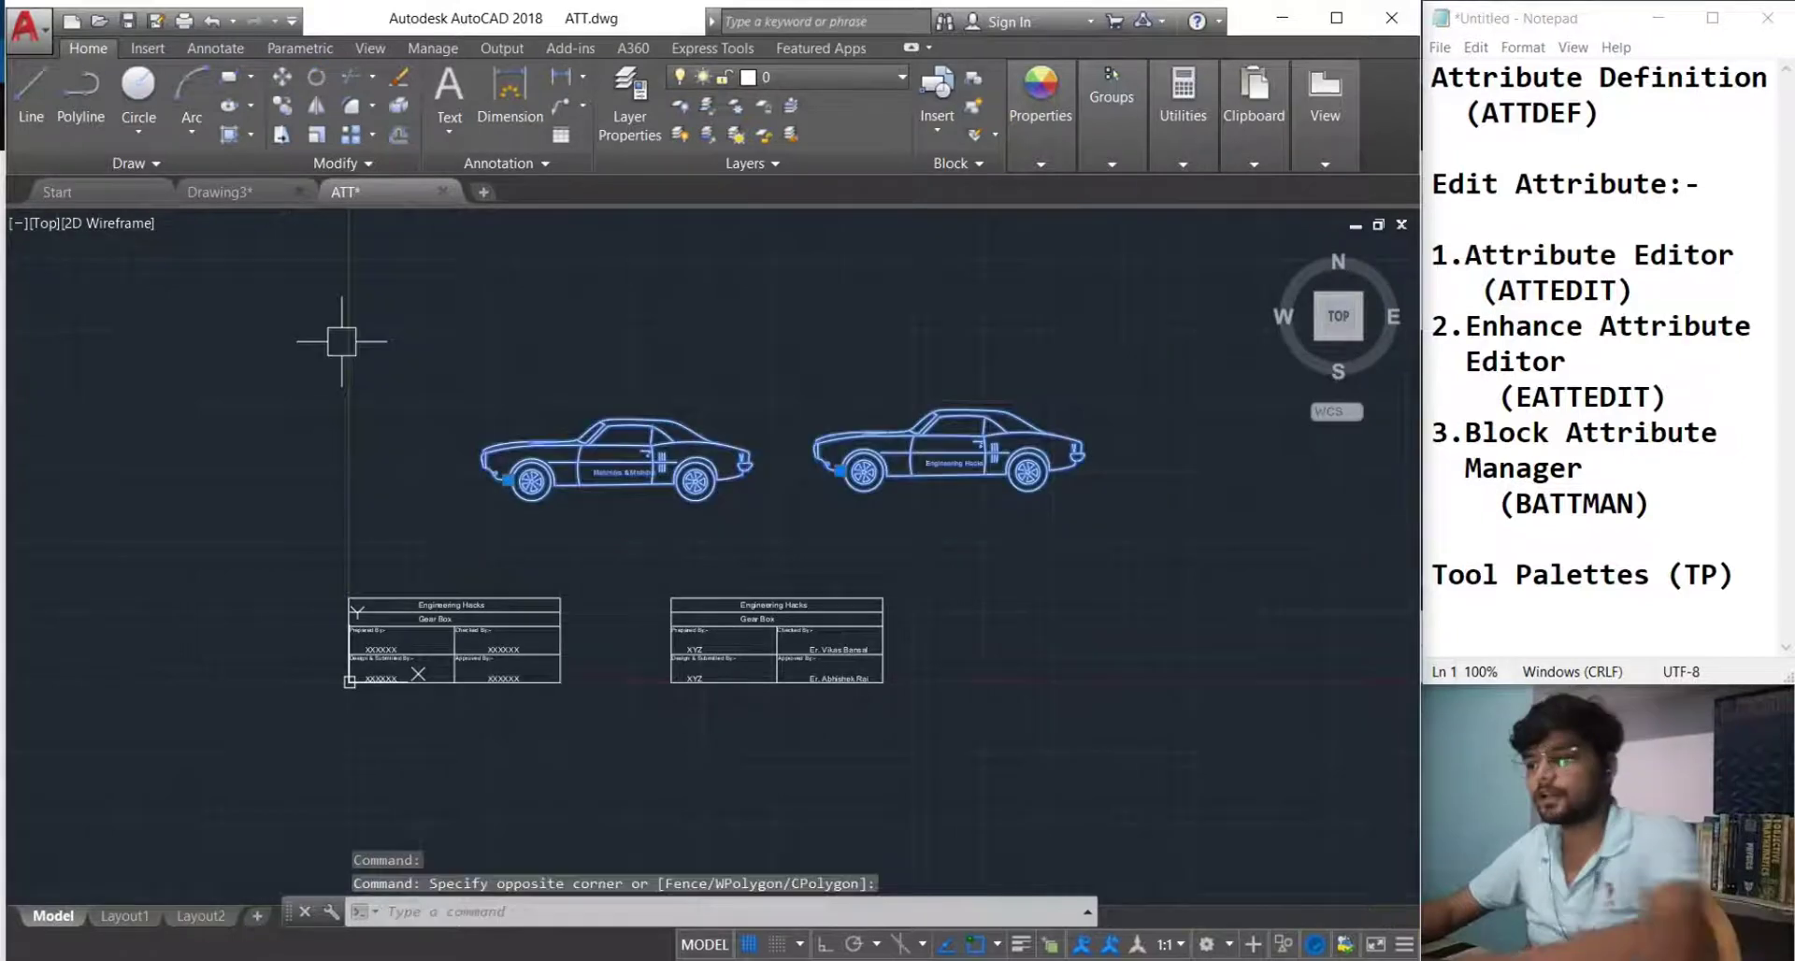
pyautogui.press('Delete')
pyautogui.scroll(3, 561, 635)
pyautogui.moveTo(580, 647)
pyautogui.mouseDown(button='middle')
pyautogui.moveTo(509, 577)
pyautogui.moveTo(601, 597)
pyautogui.mouseUp(button='middle')
pyautogui.scroll(1, 561, 601)
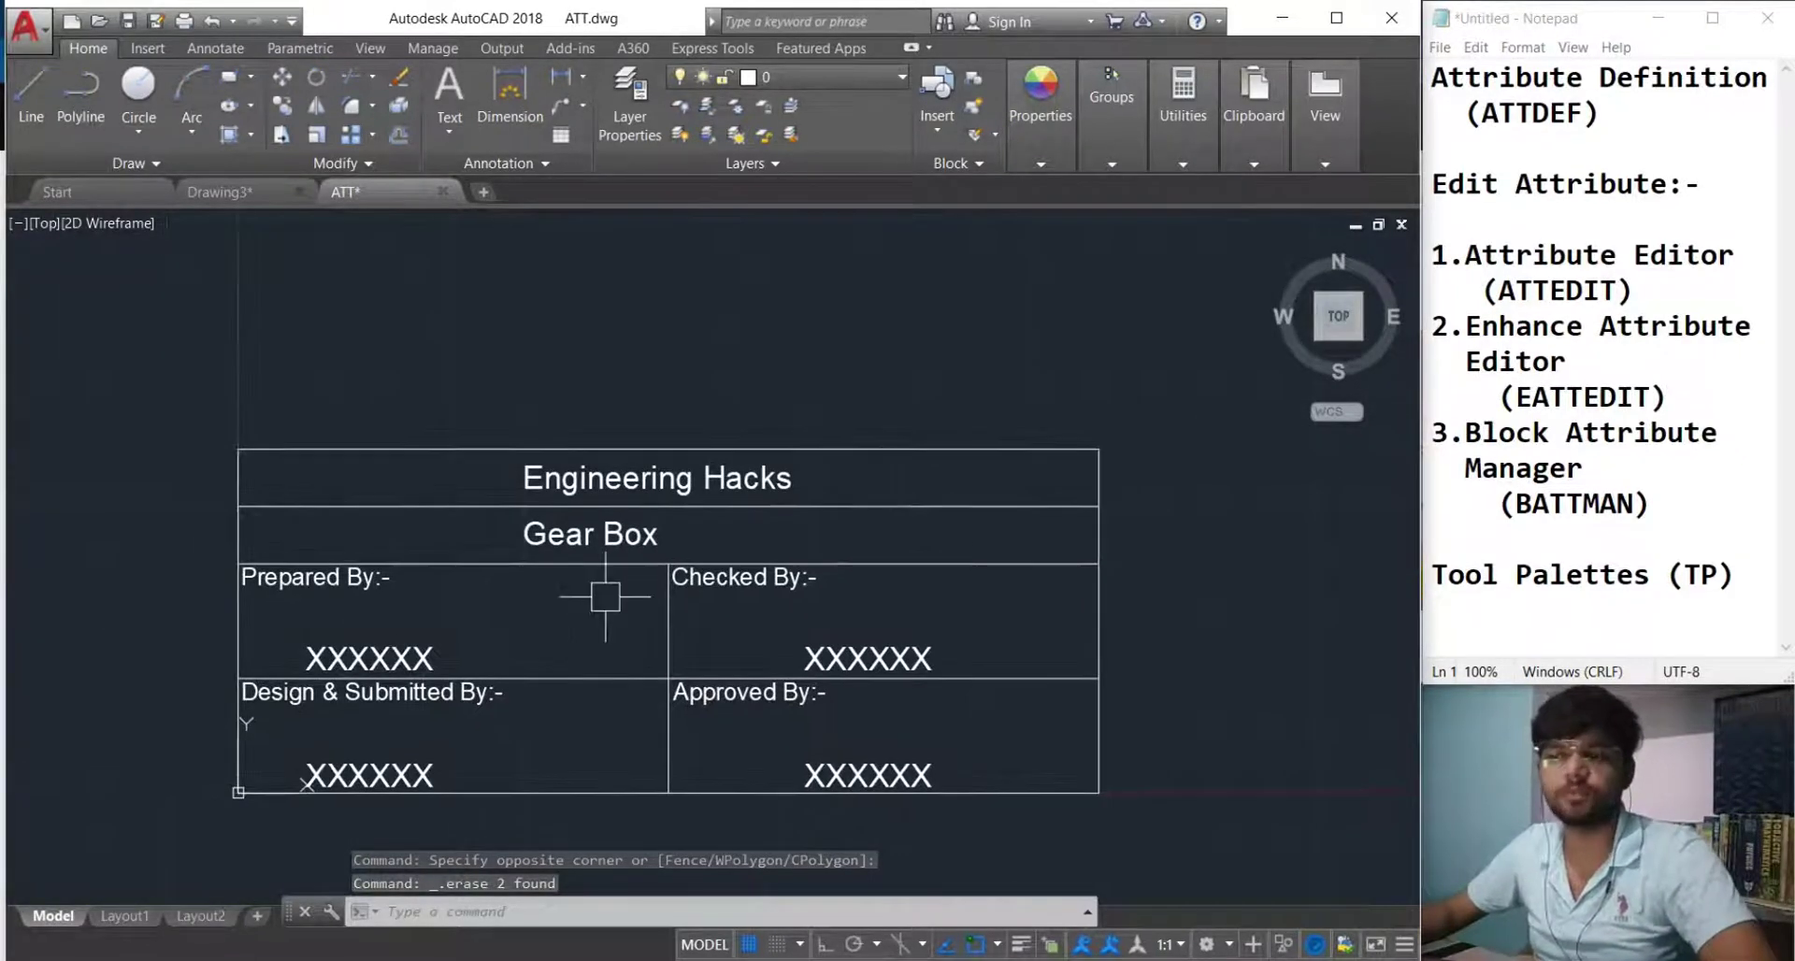
pyautogui.scroll(-4, 406, 627)
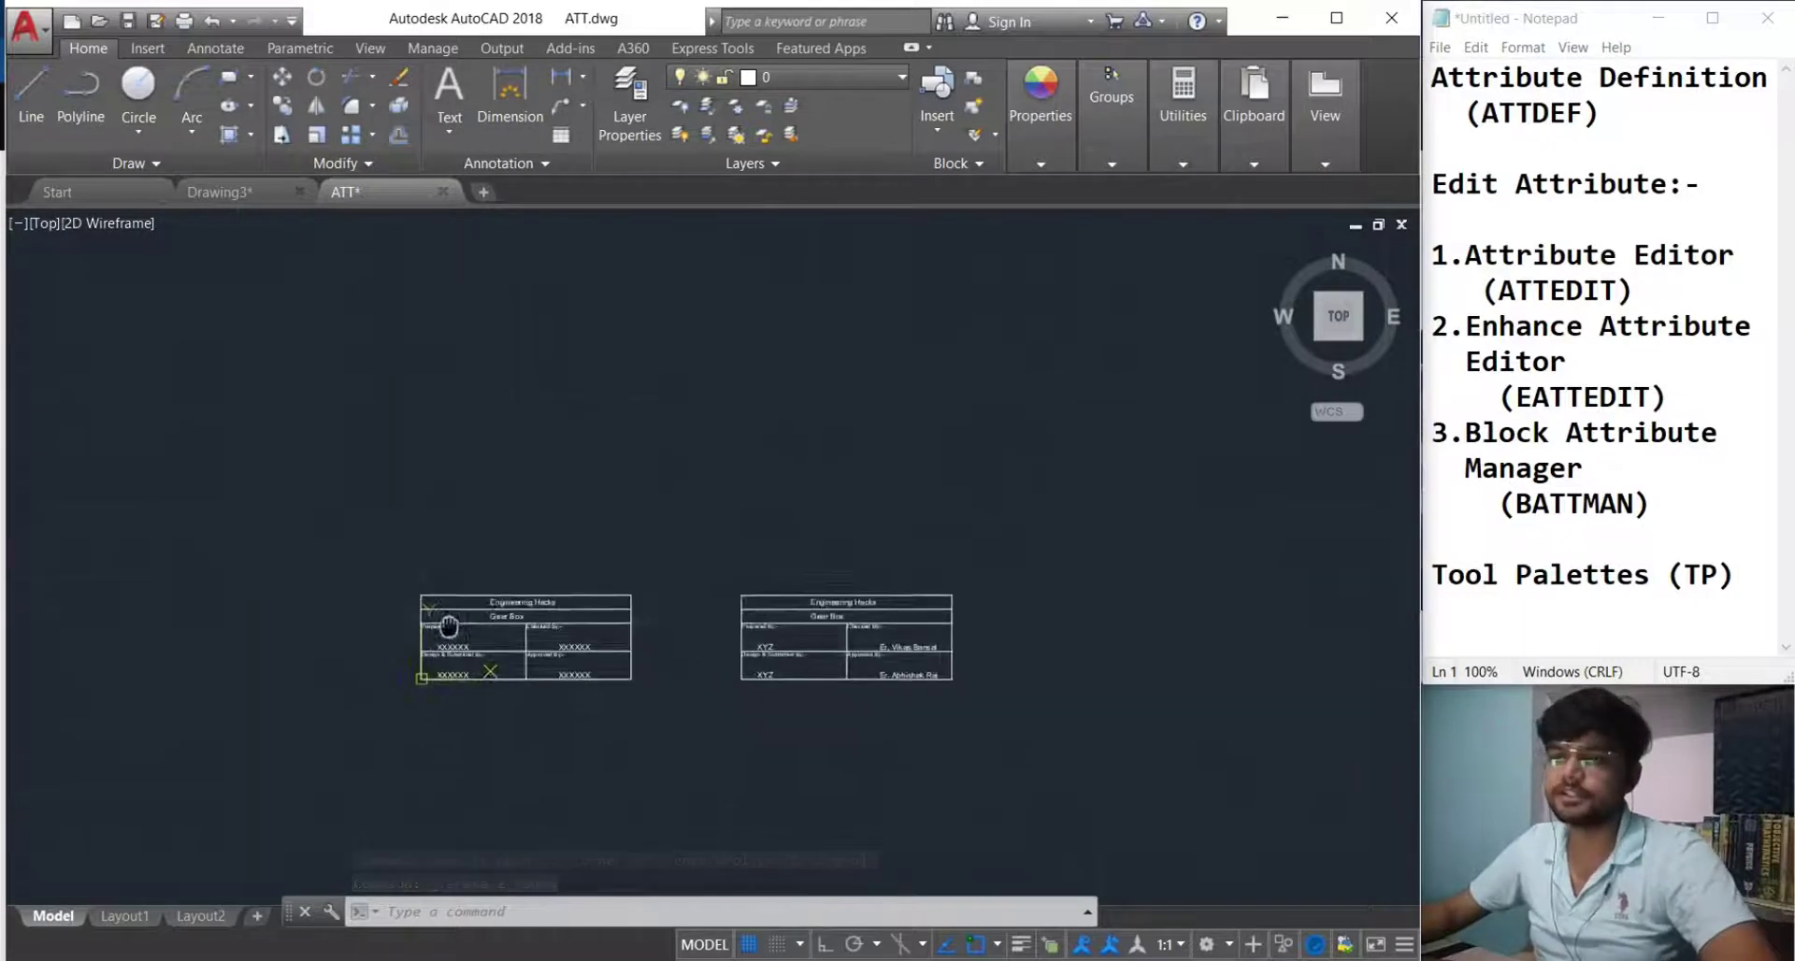
pyautogui.moveTo(440, 645); pyautogui.dragTo(612, 833, button='middle')
# Return to Drawing3, set the Top view, and pan the origin toward the lower left.
pyautogui.click(268, 191)
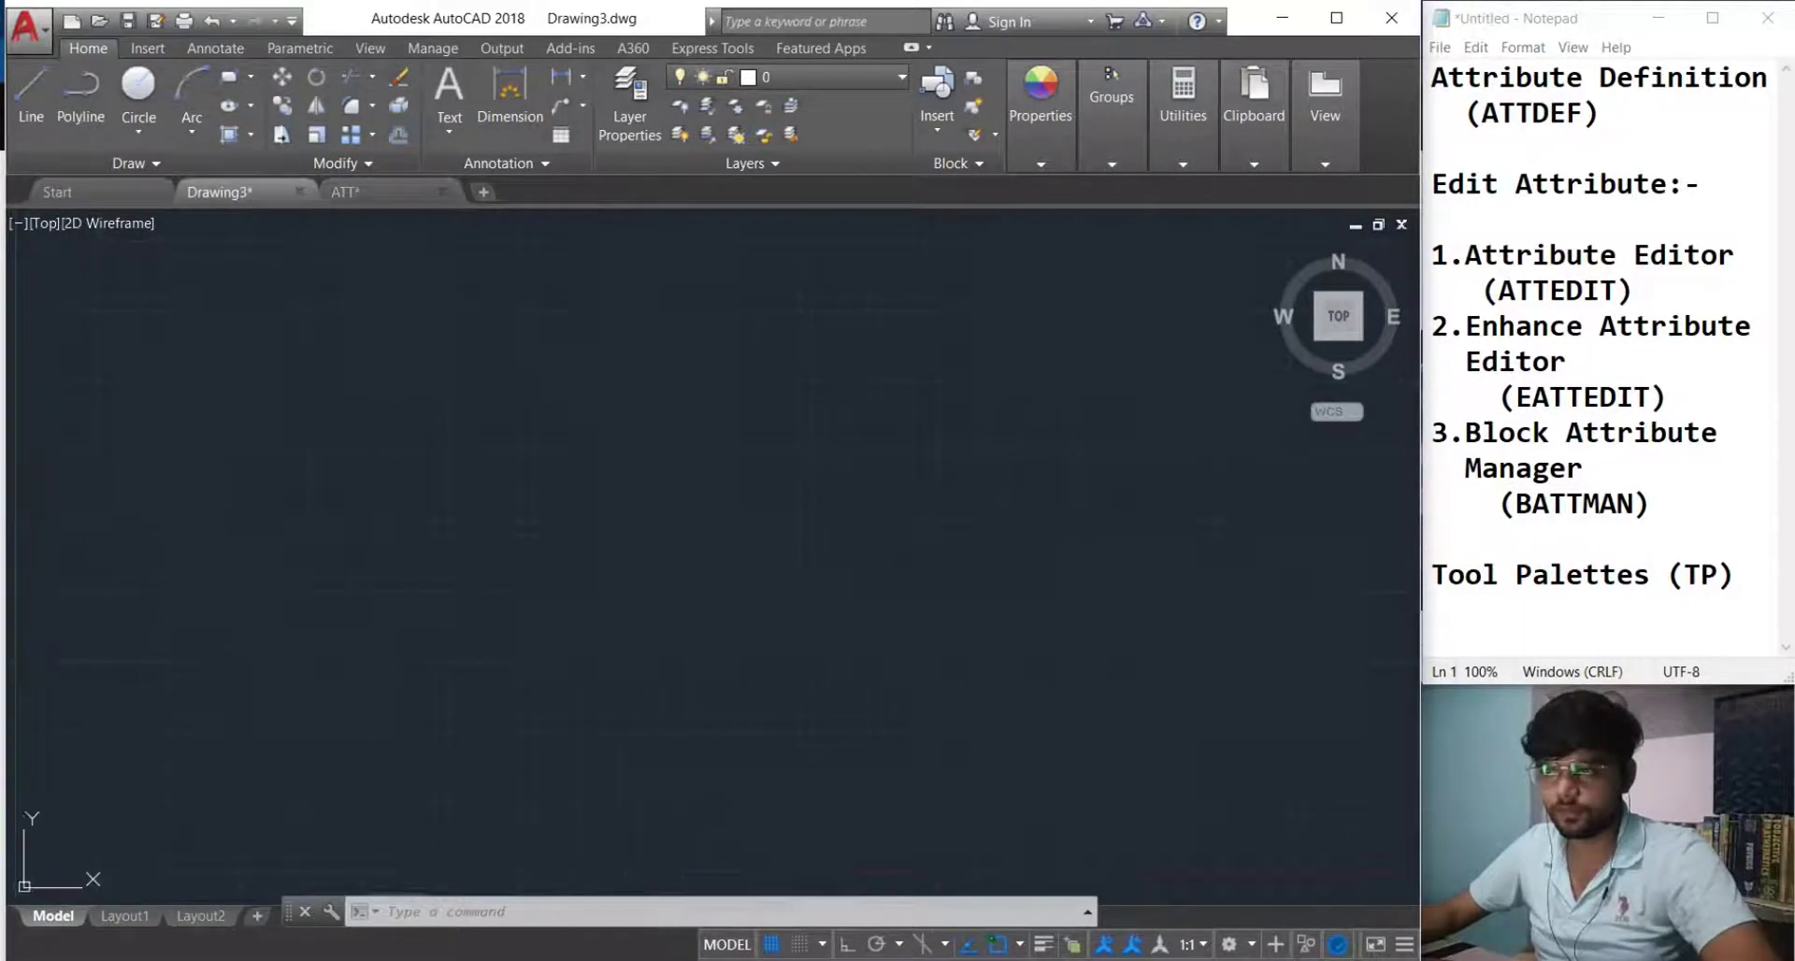
pyautogui.click(1336, 320)
pyautogui.scroll(-3, 506, 694)
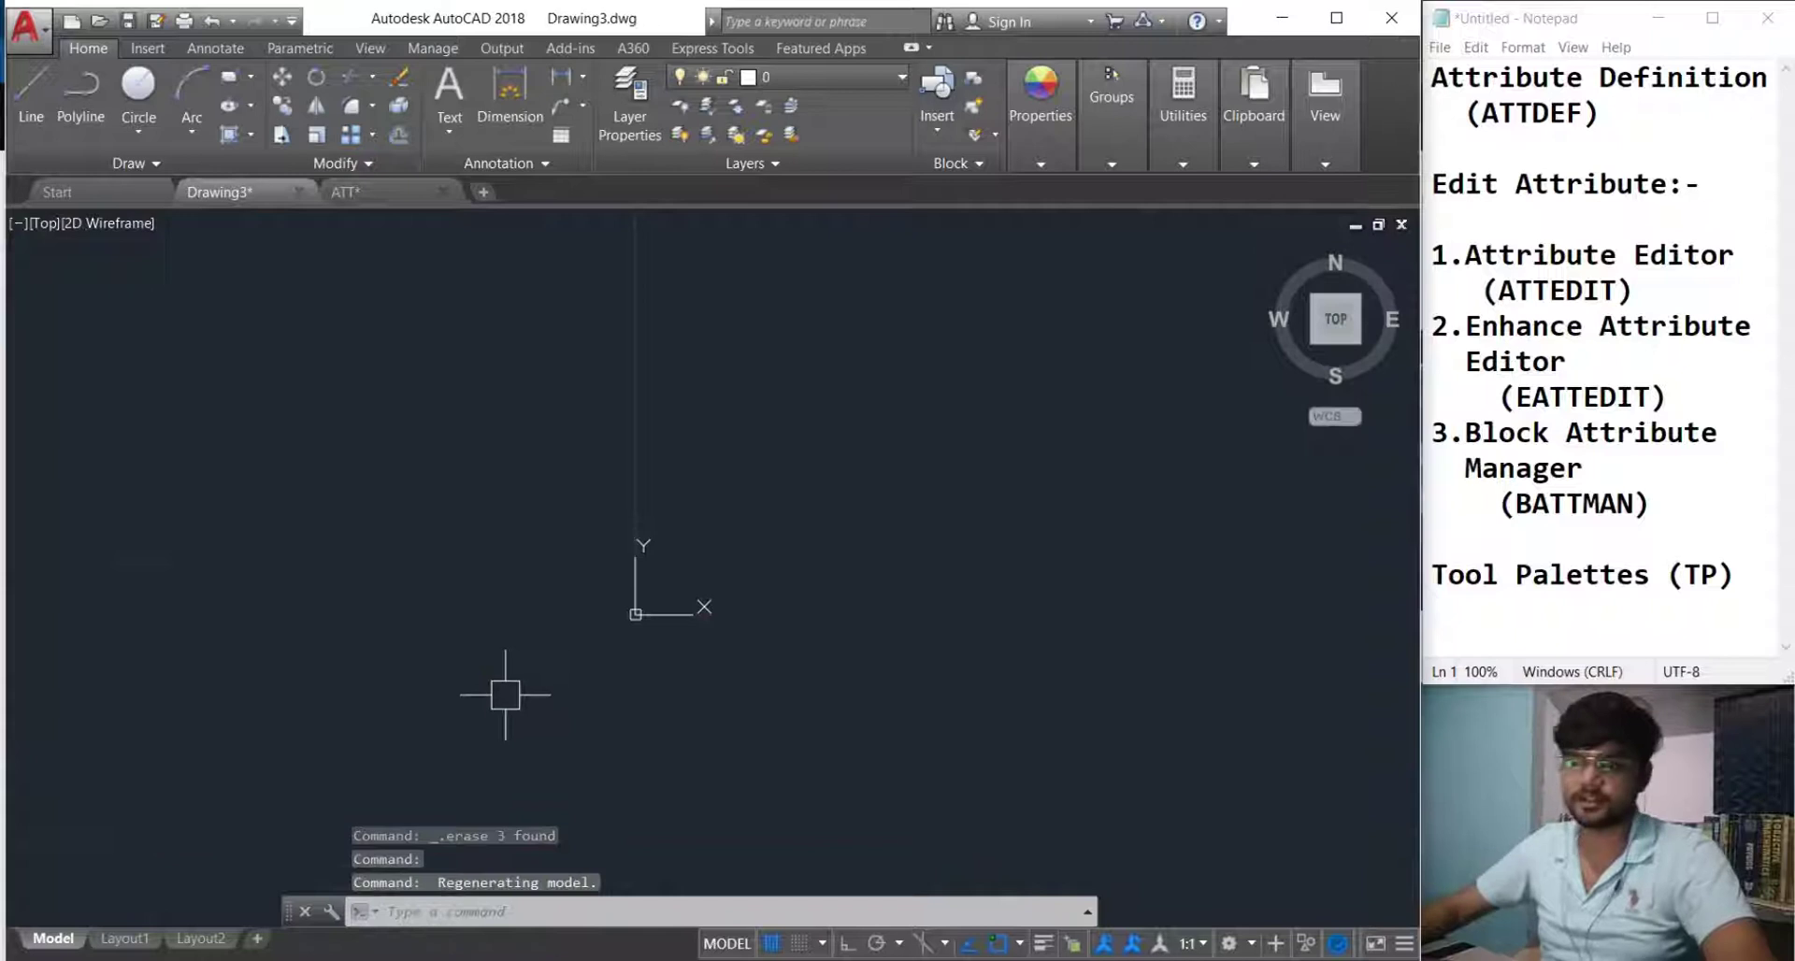
pyautogui.moveTo(506, 695); pyautogui.dragTo(403, 799, button='middle')
pyautogui.moveTo(641, 754); pyautogui.dragTo(463, 849, button='middle')
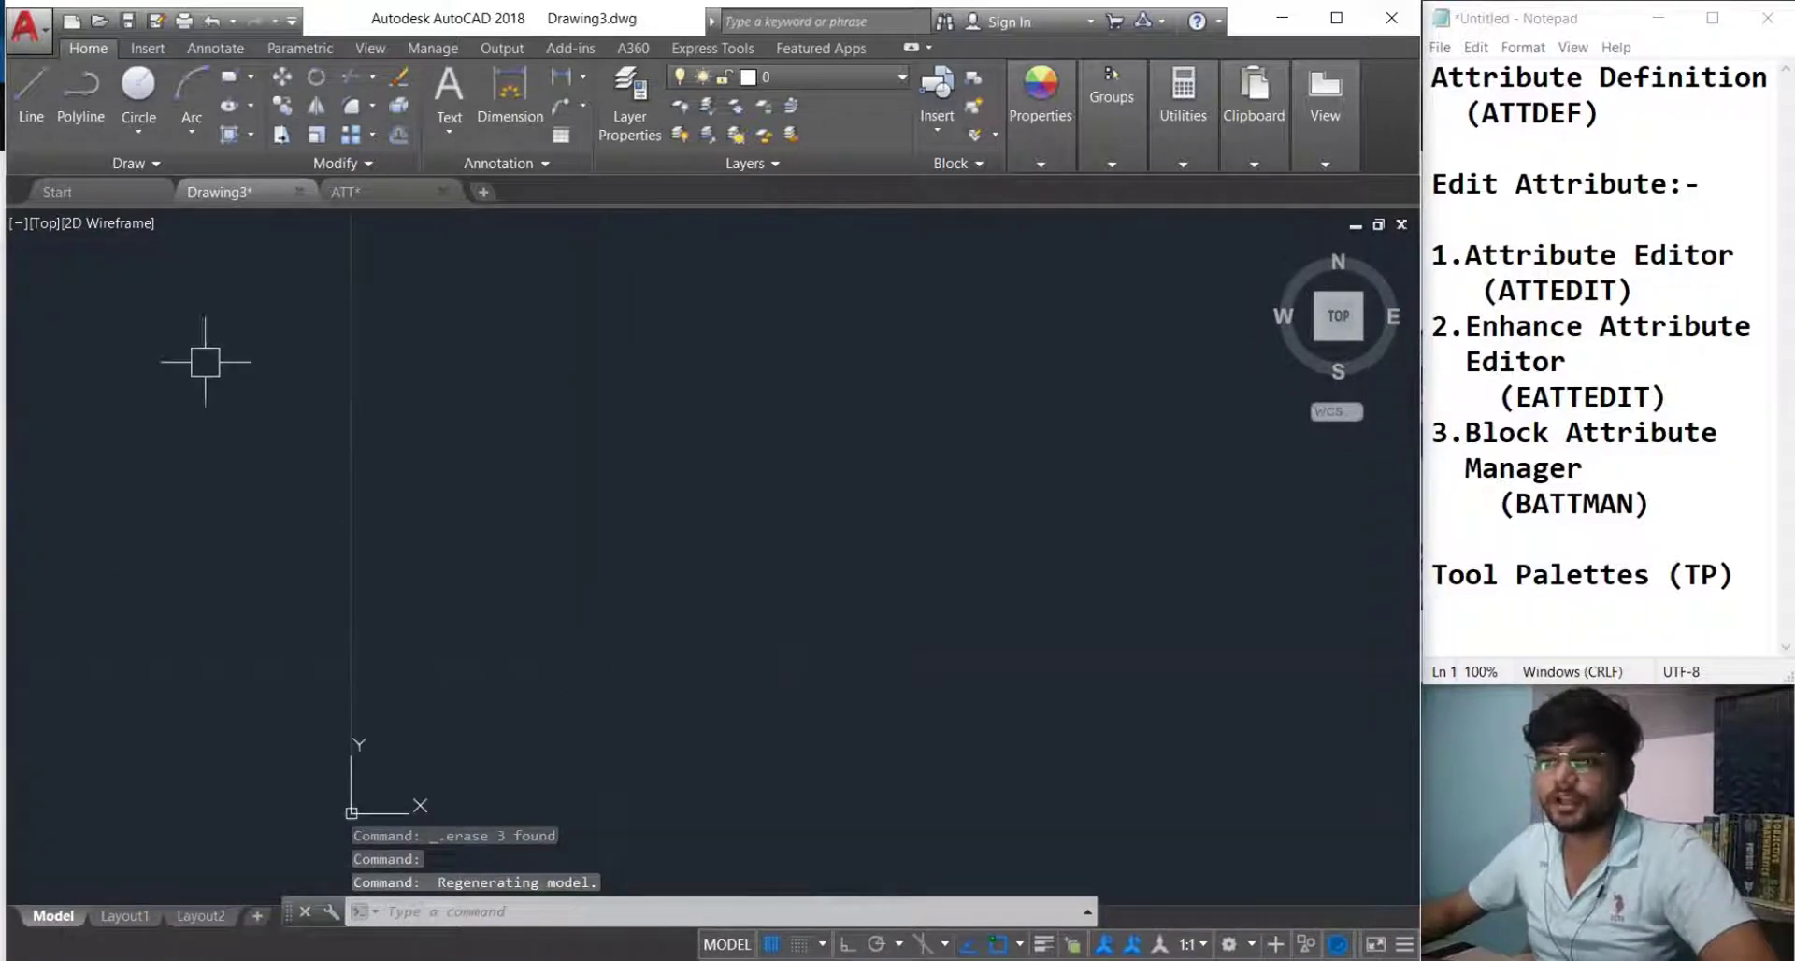
# Draw a 150×60 rectangle from origin 0,0 and explode it into lines.
pyautogui.write('rec')
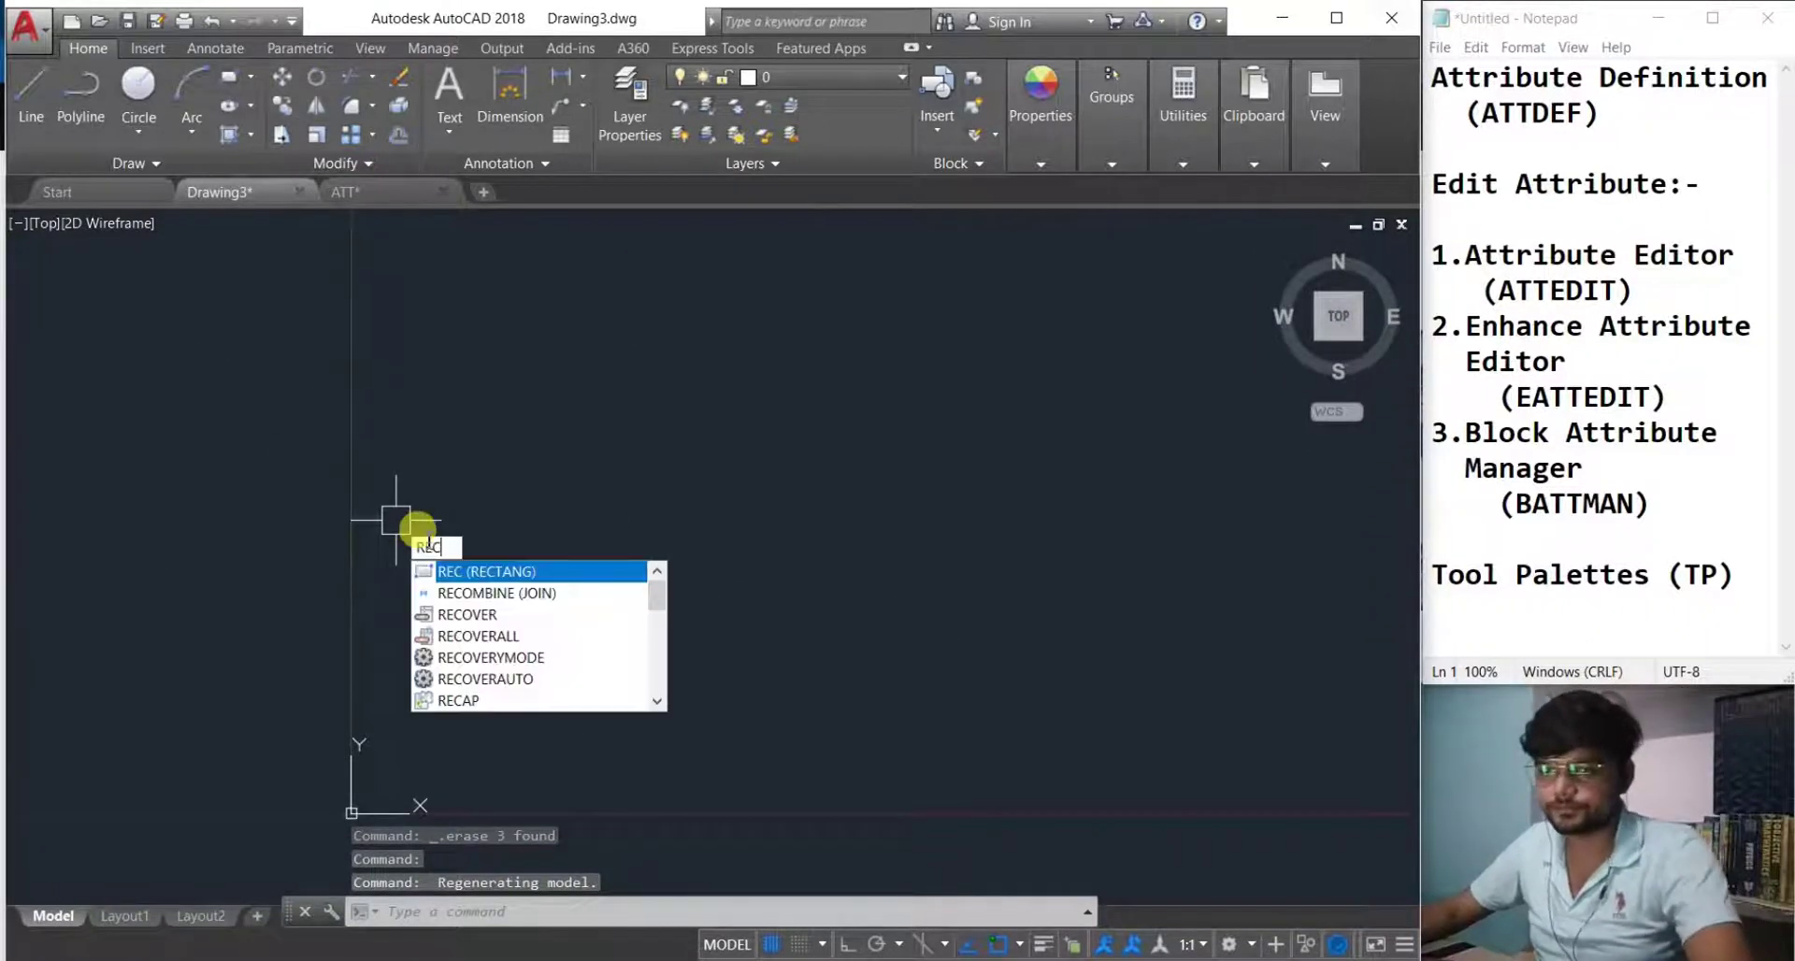
pyautogui.press('Return')
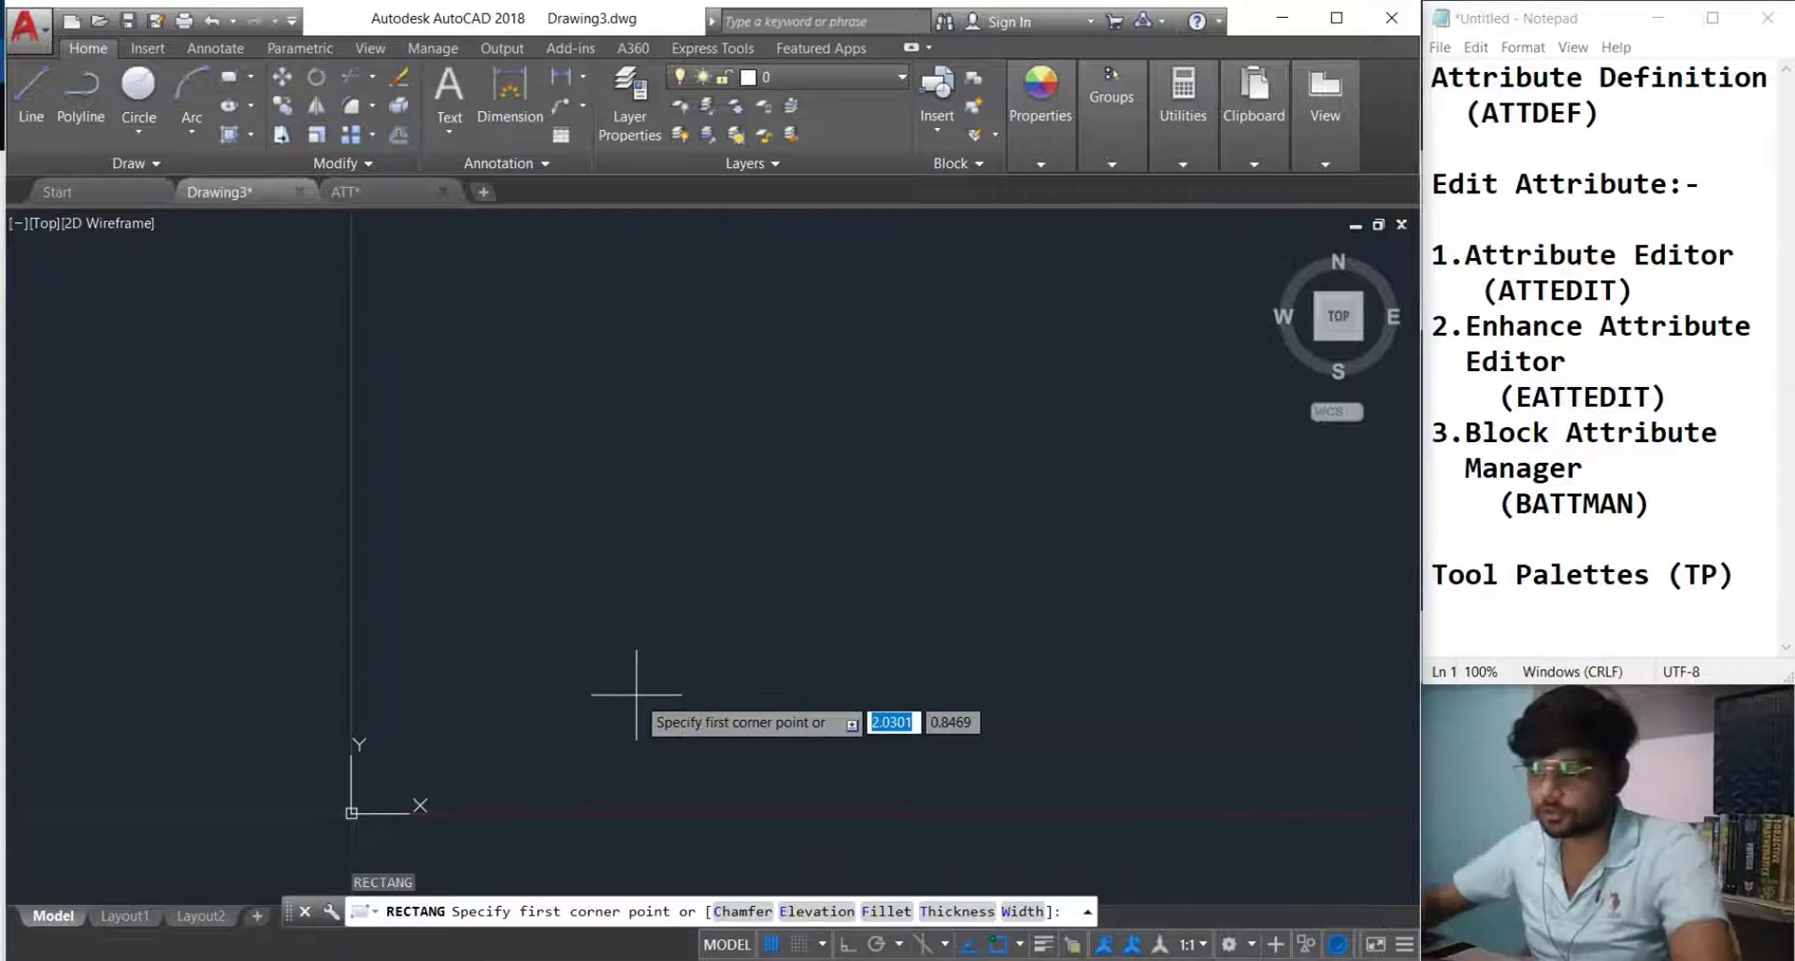
pyautogui.write('0,0')
pyautogui.press('Return')
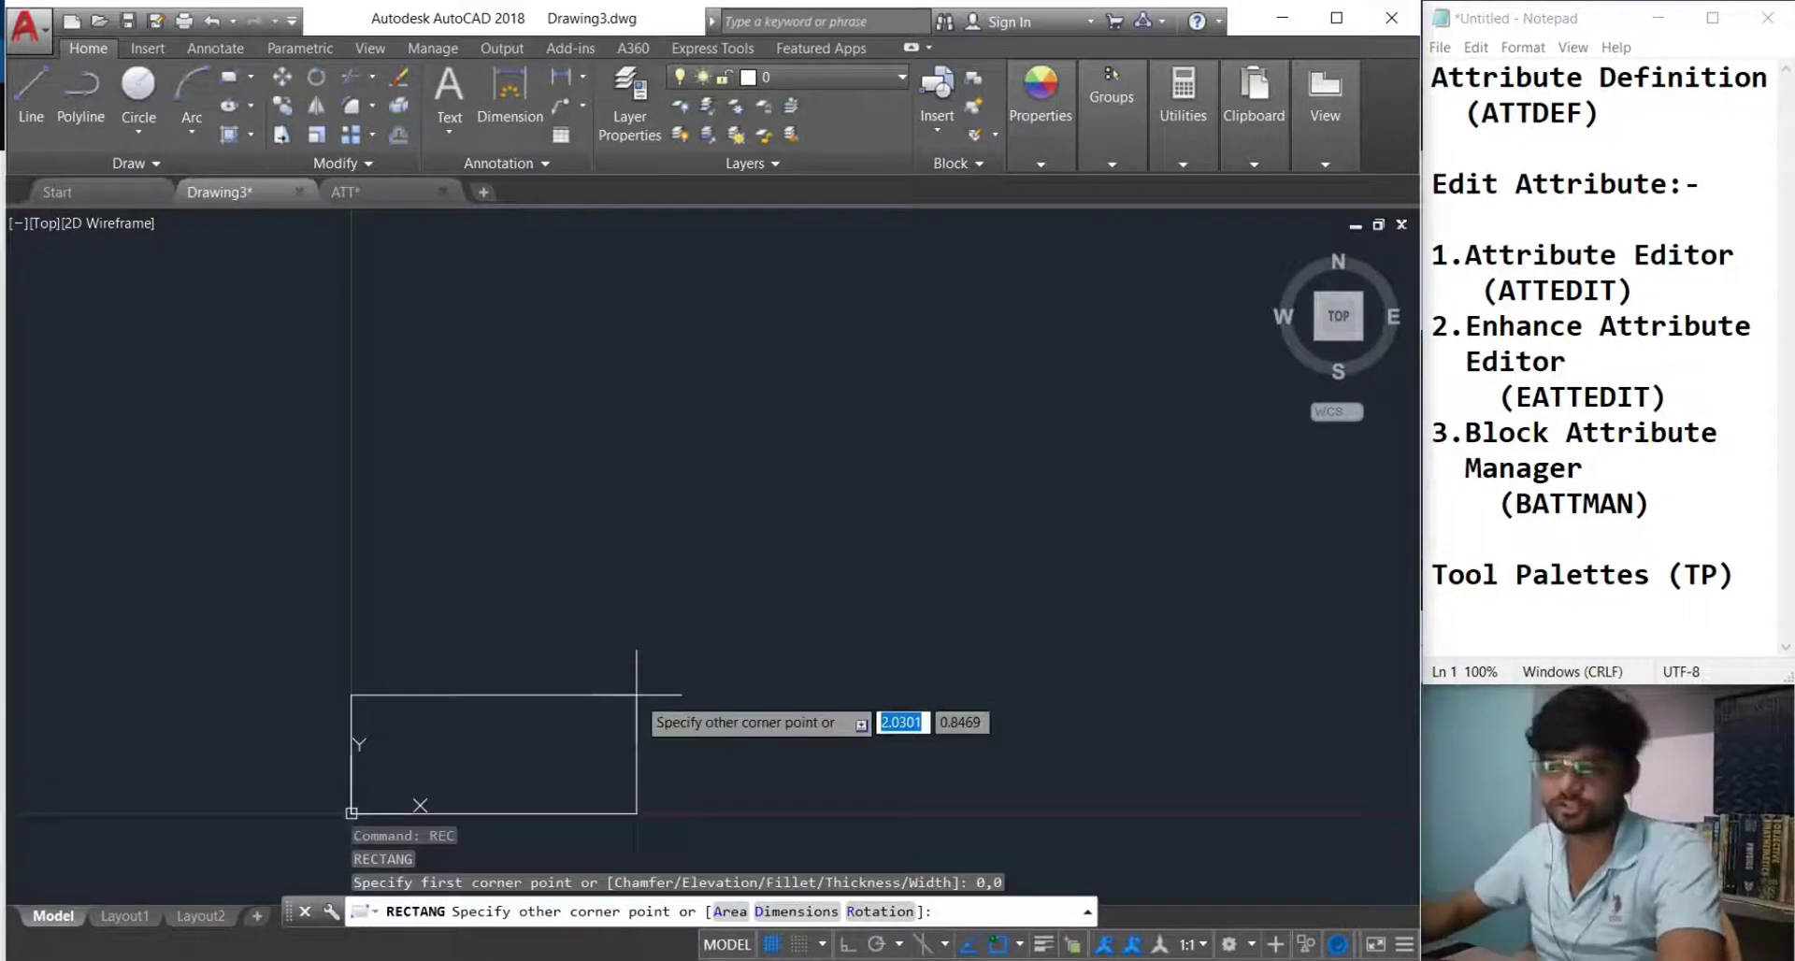
pyautogui.write('@')
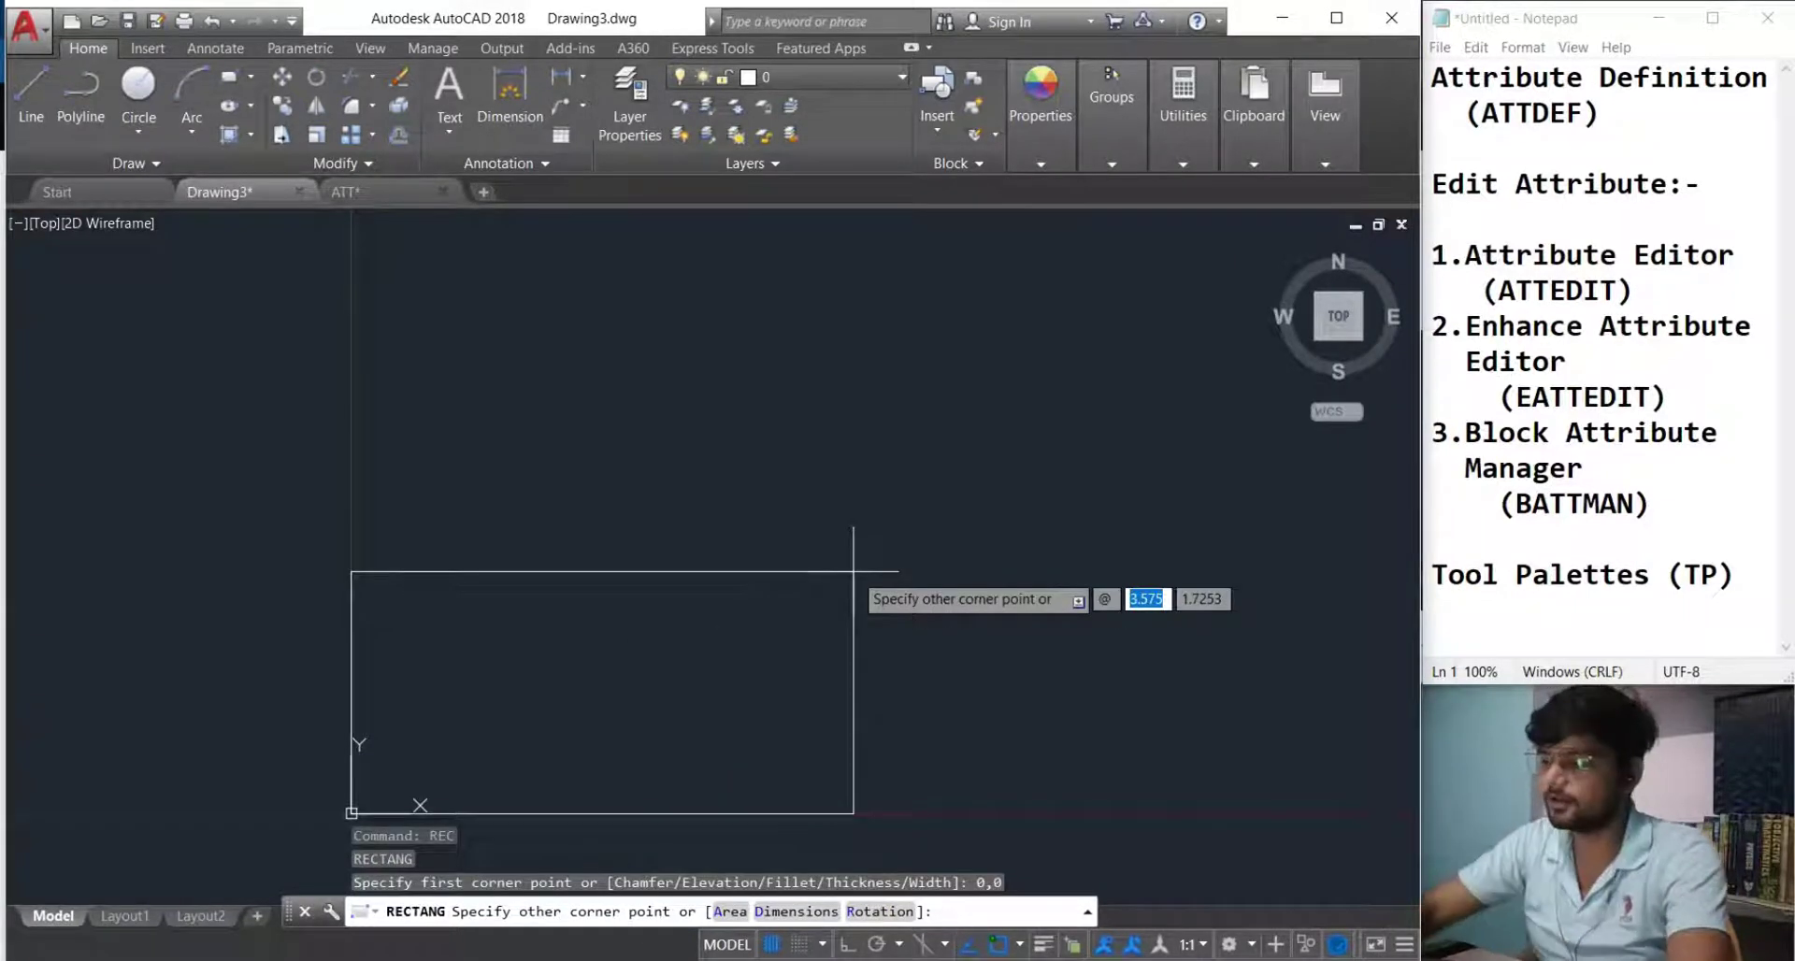
pyautogui.write('15')
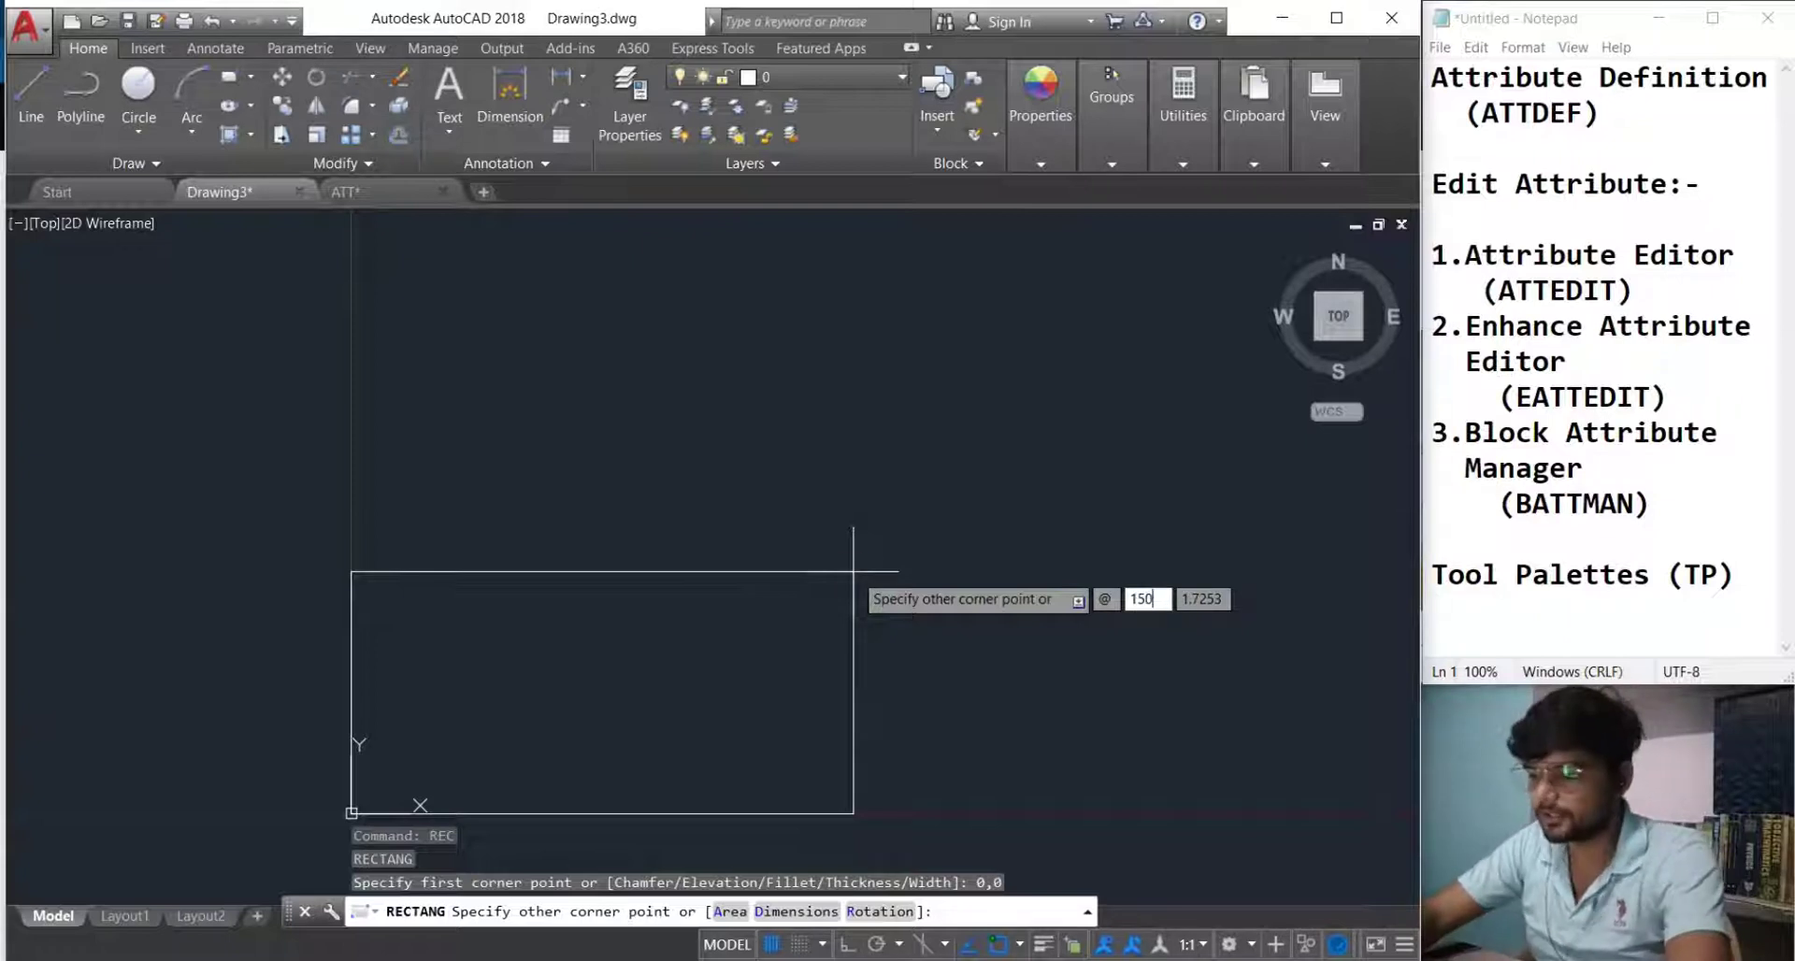
pyautogui.write('0')
pyautogui.press('Tab')
pyautogui.press('Return')
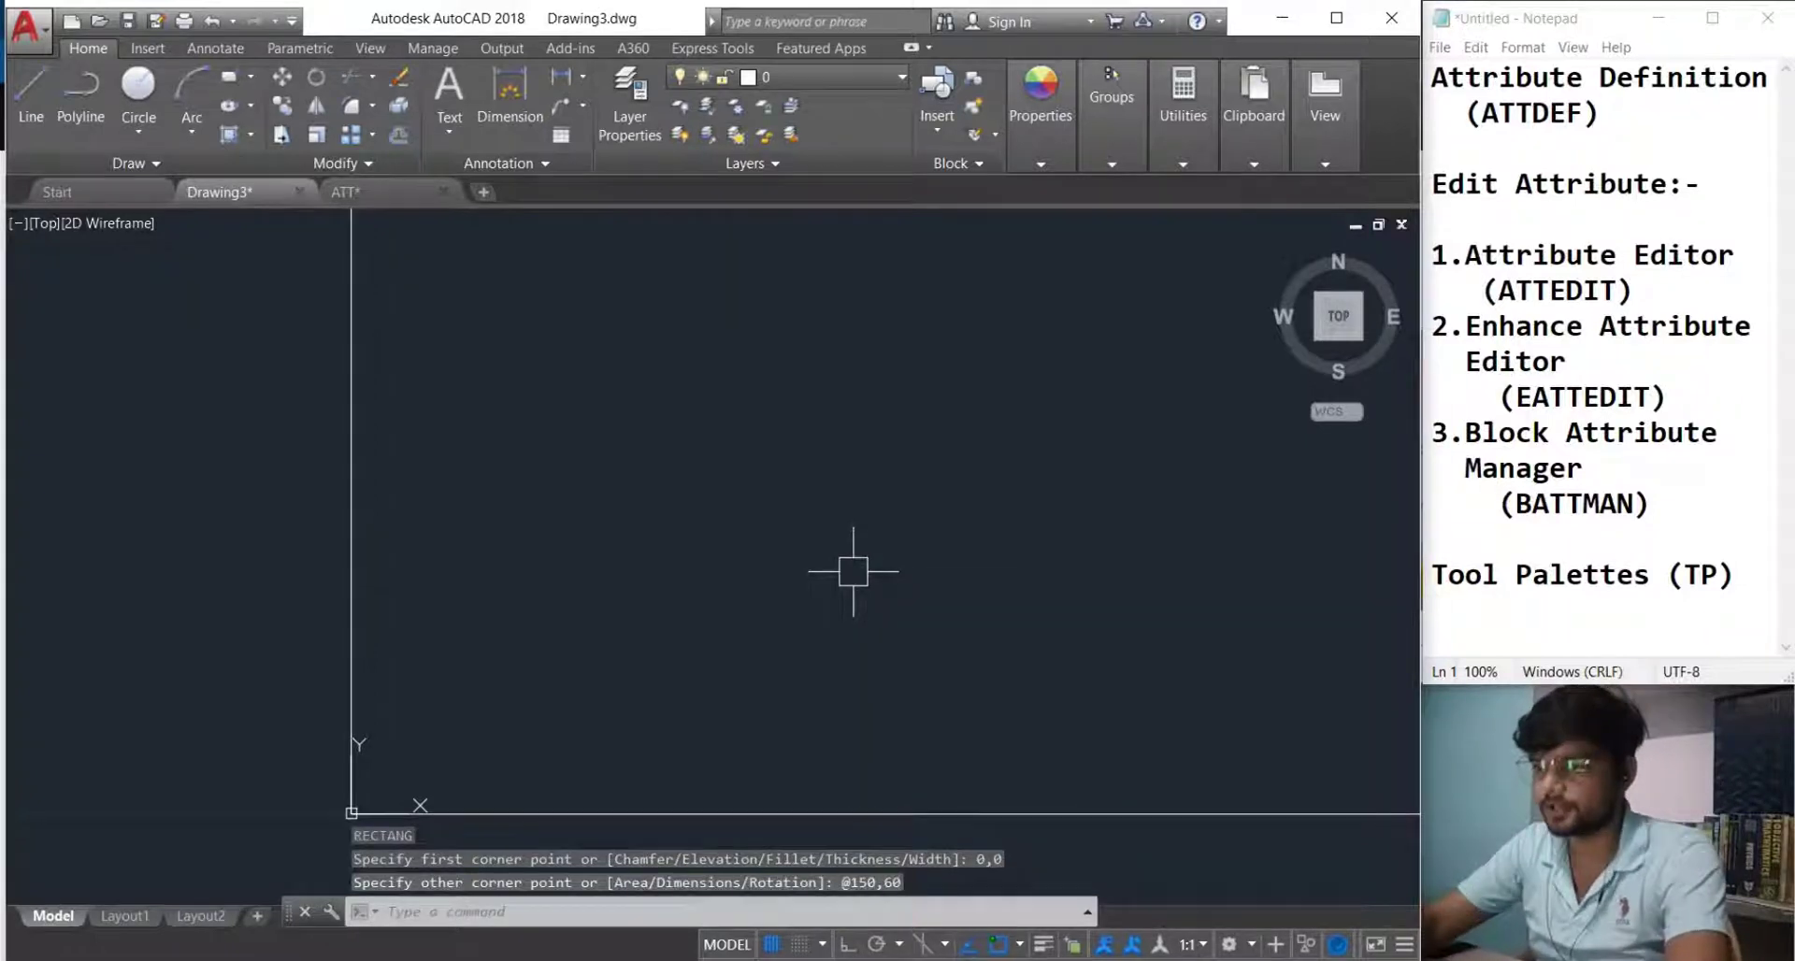
pyautogui.scroll(-8, 852, 571)
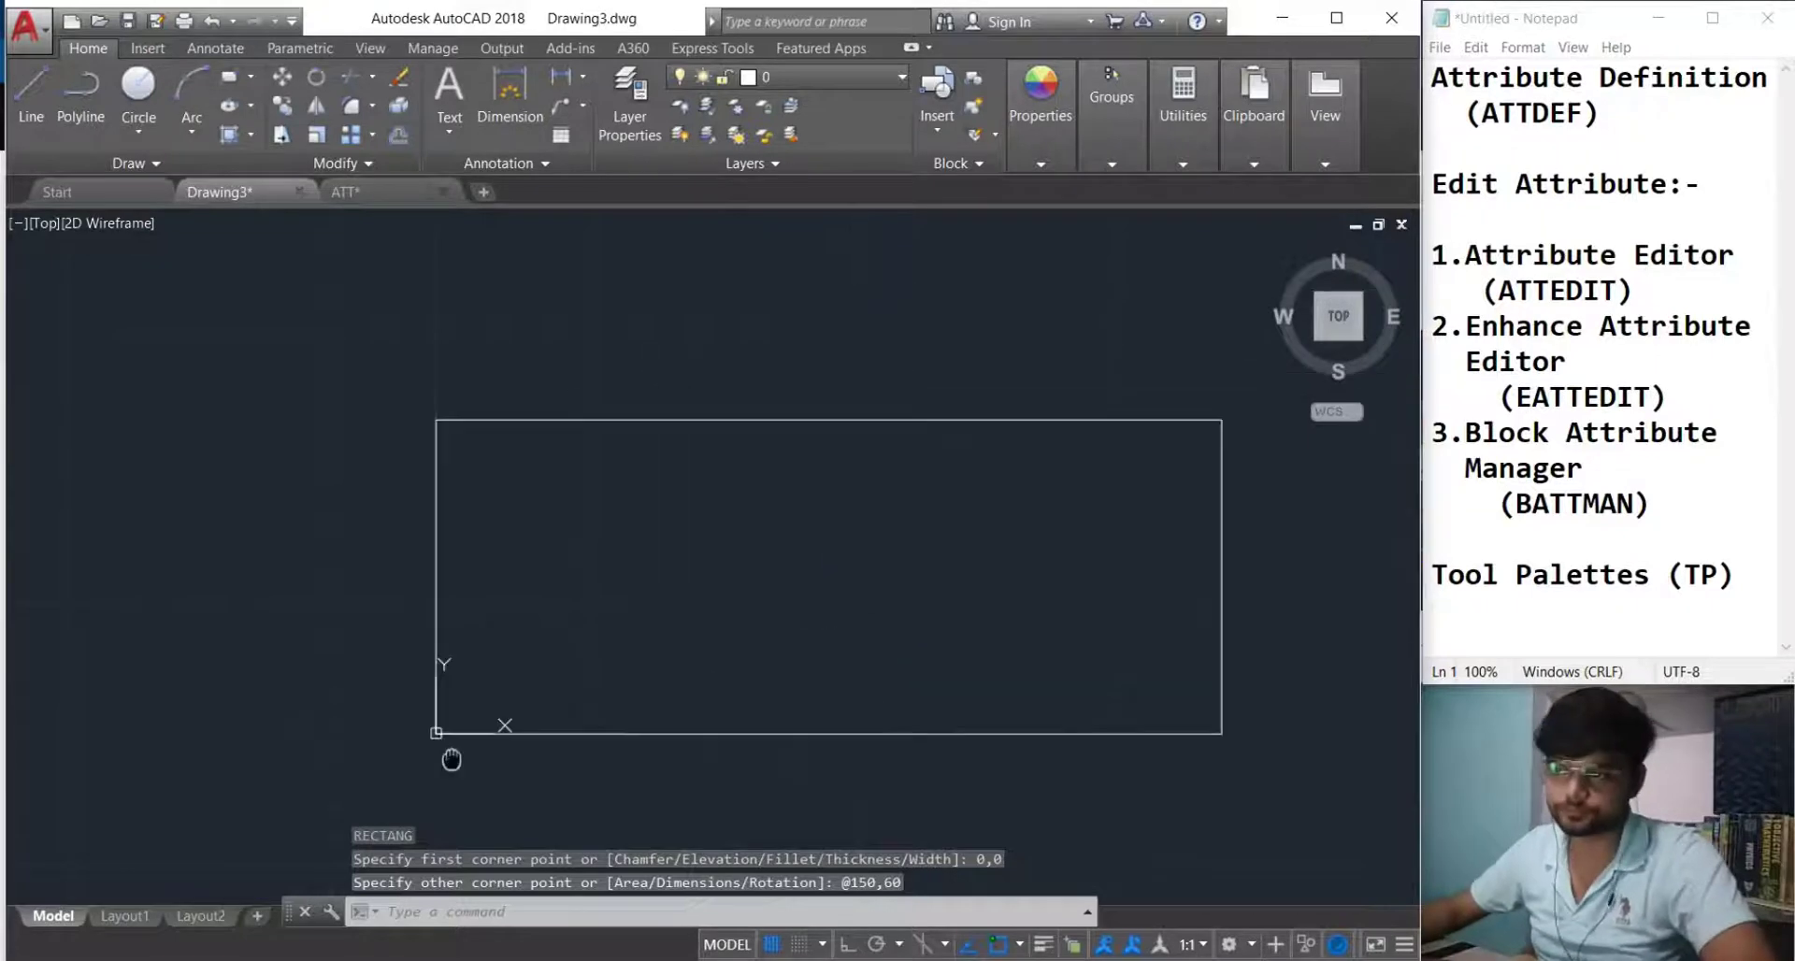
pyautogui.moveTo(324, 639); pyautogui.dragTo(505, 616, button='middle')
pyautogui.click(427, 733)
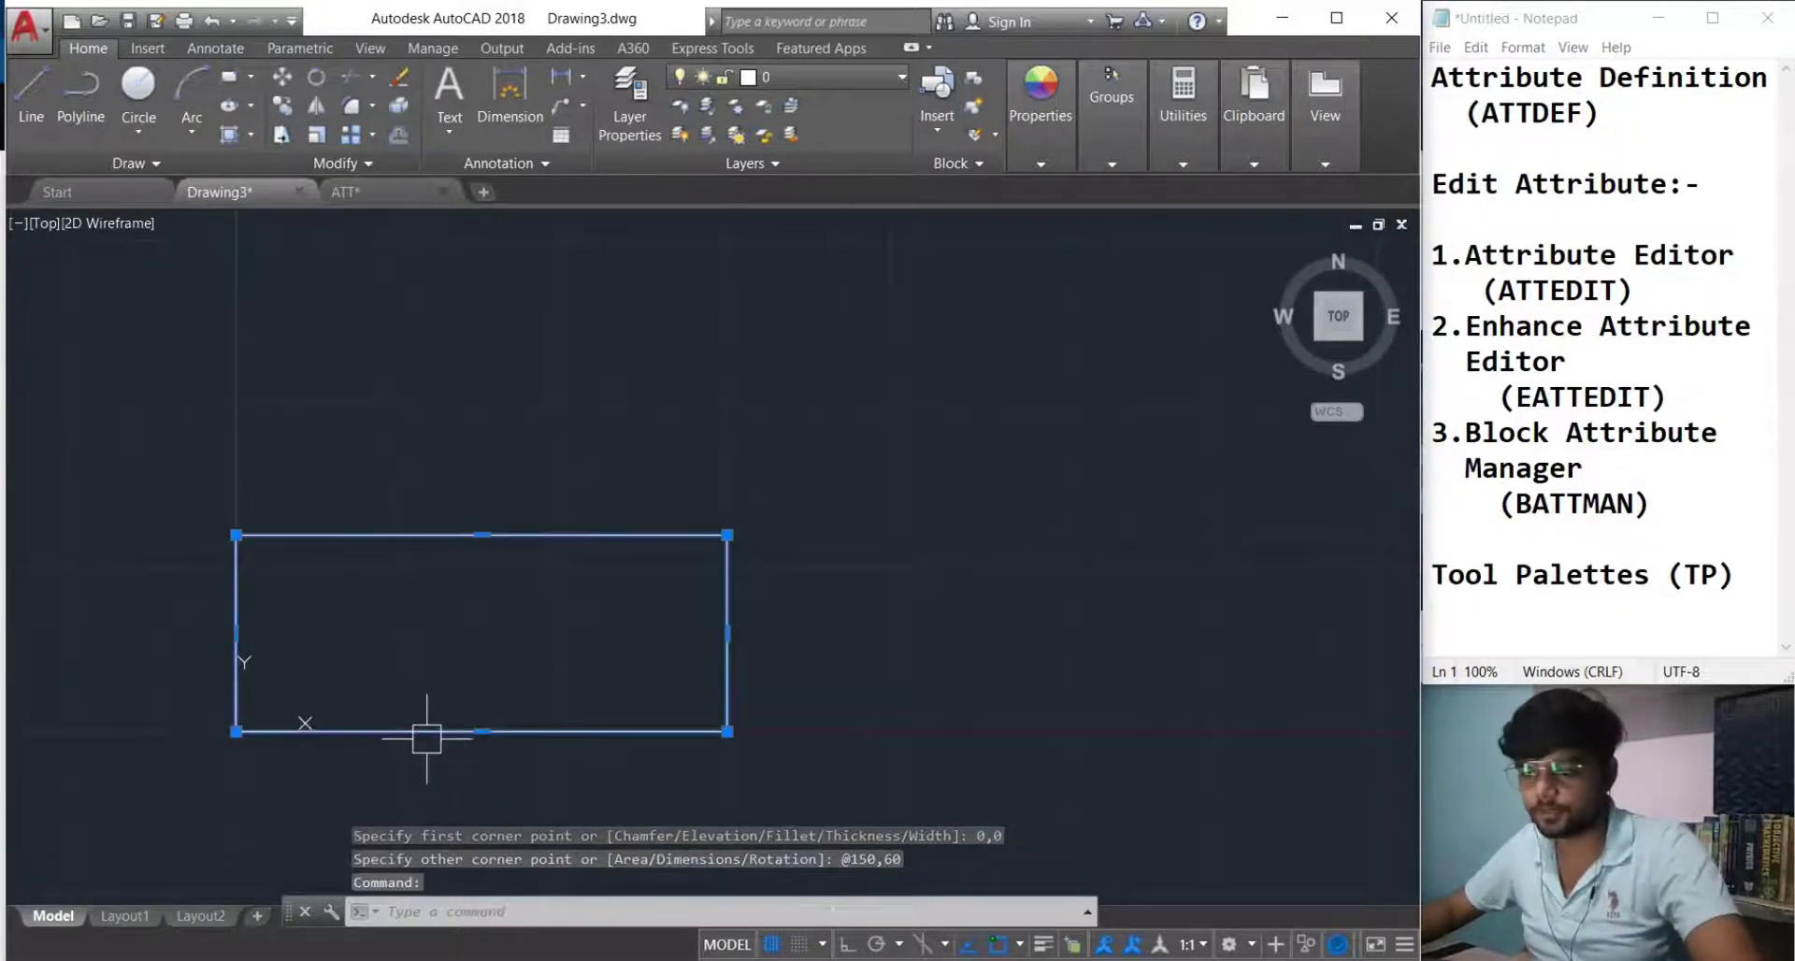
pyautogui.write('x')
pyautogui.press('Return')
# Offset the bottom edge upward five times at 10 spacing to form the rows.
pyautogui.write('o')
pyautogui.press('Return')
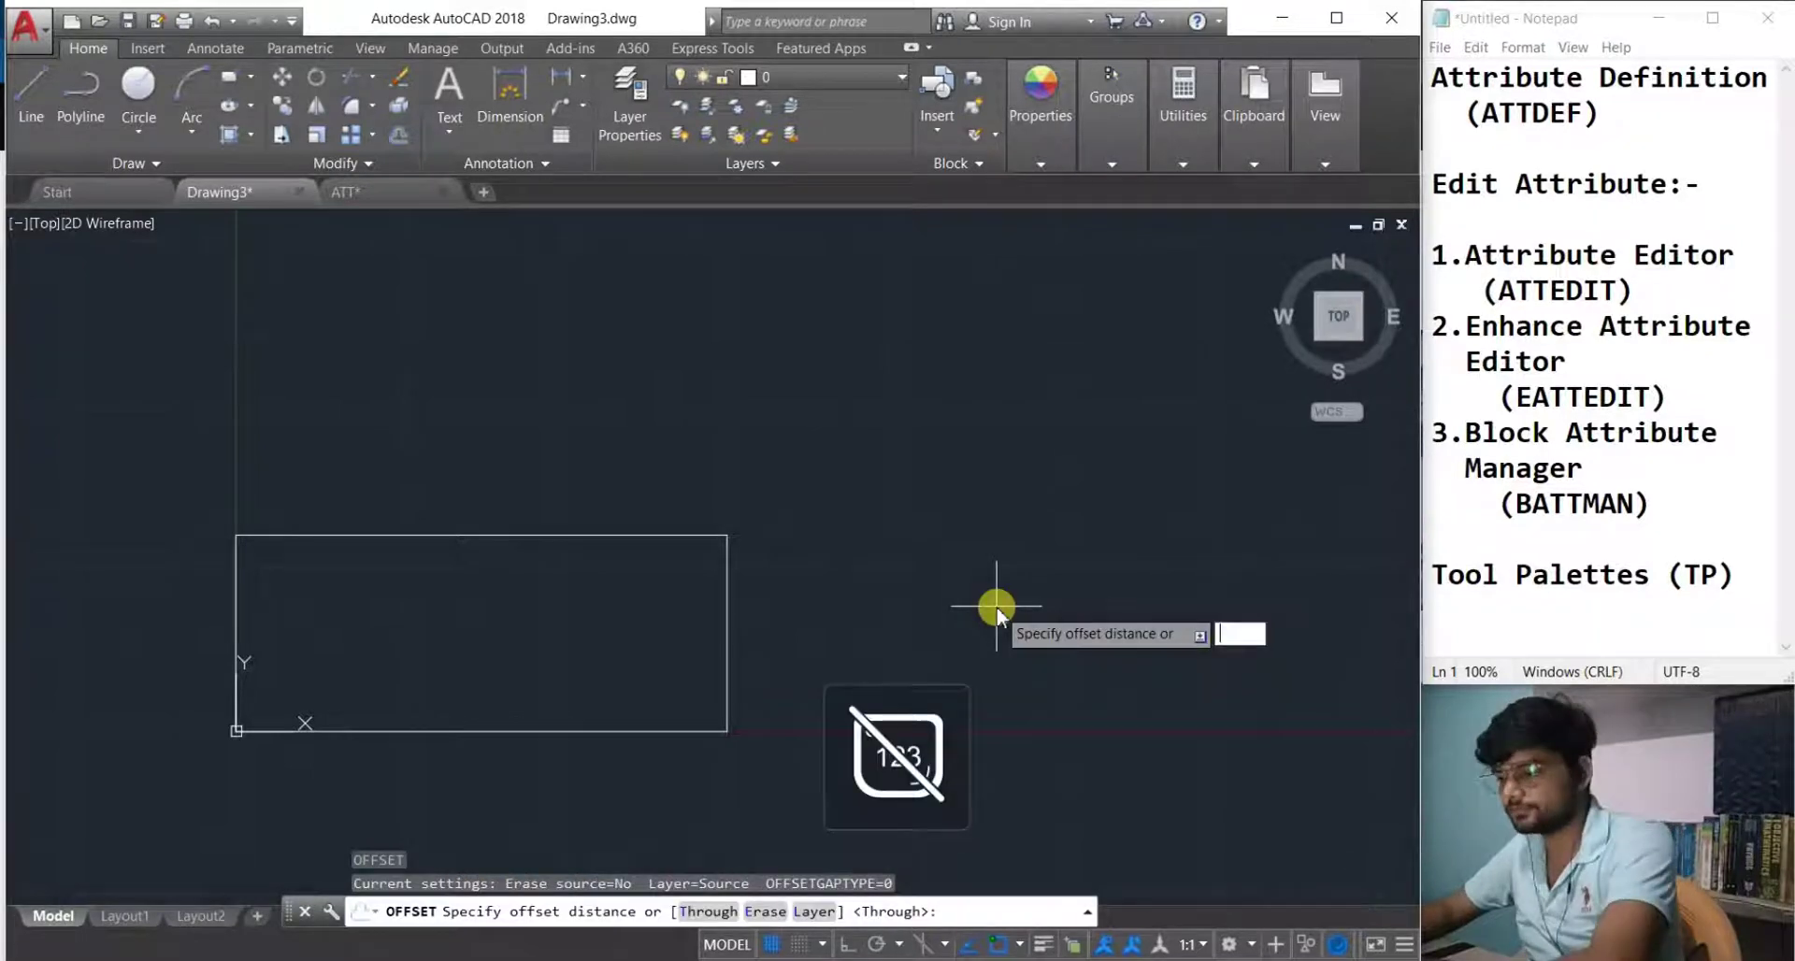
pyautogui.press('Num_Lock')
pyautogui.write('1')
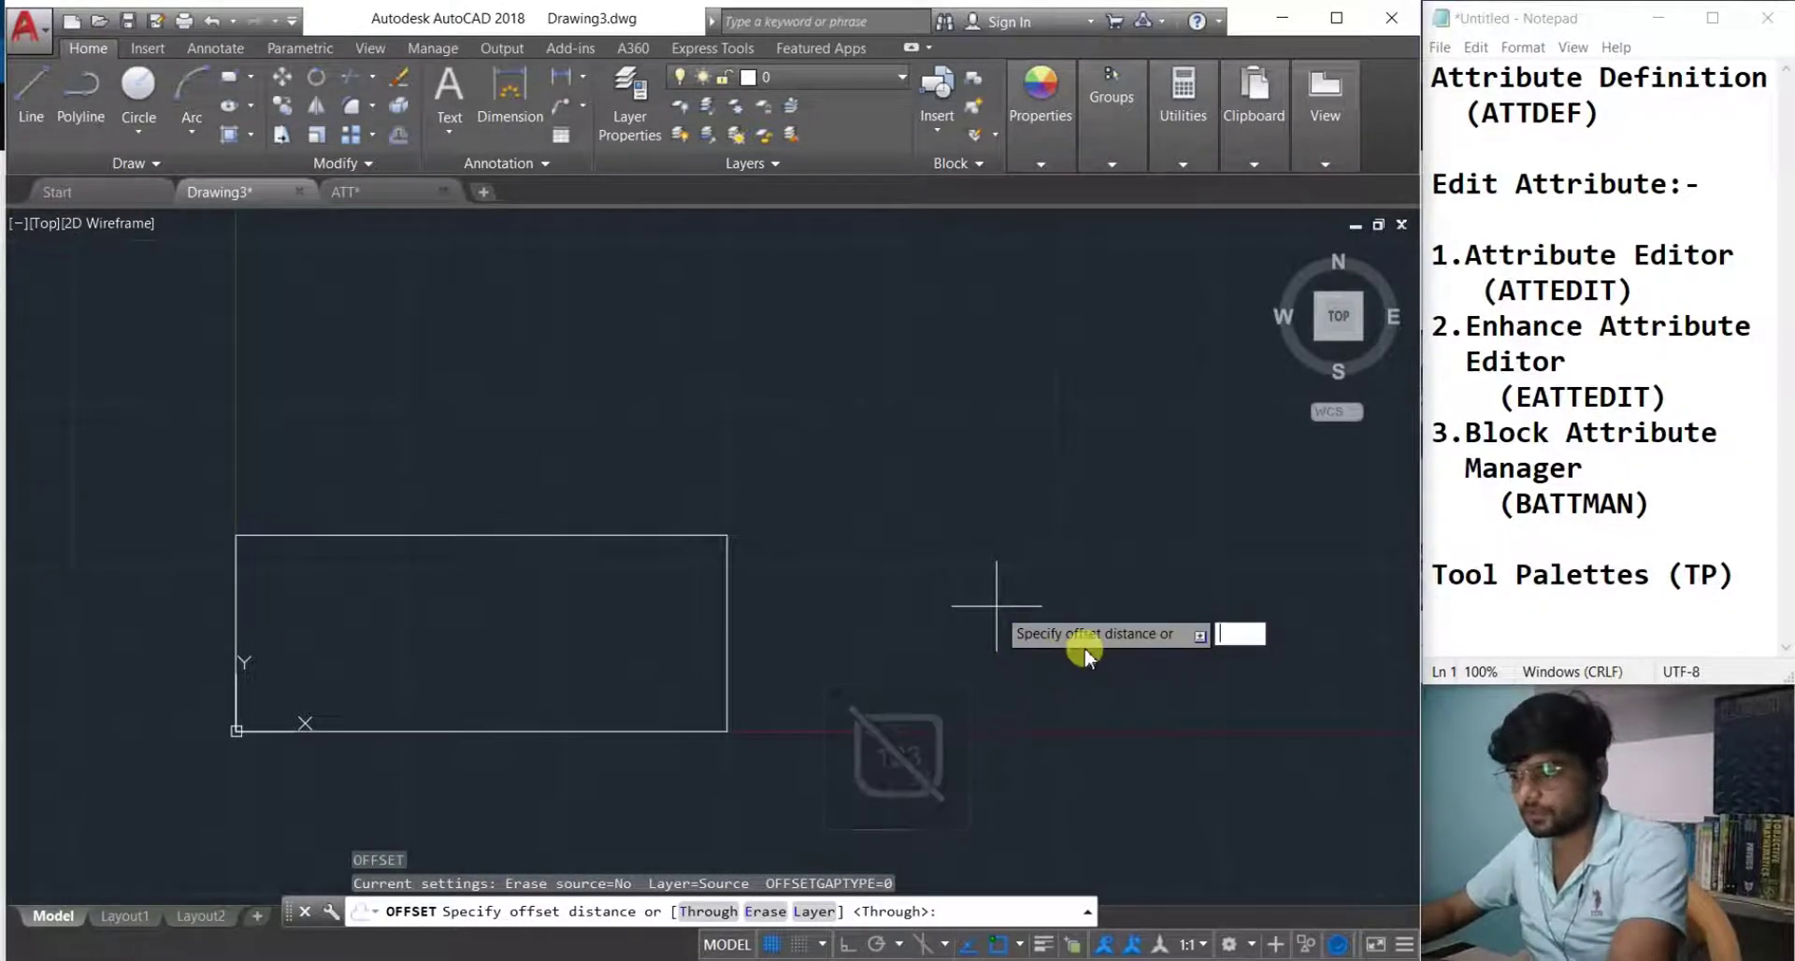
pyautogui.press('Return')
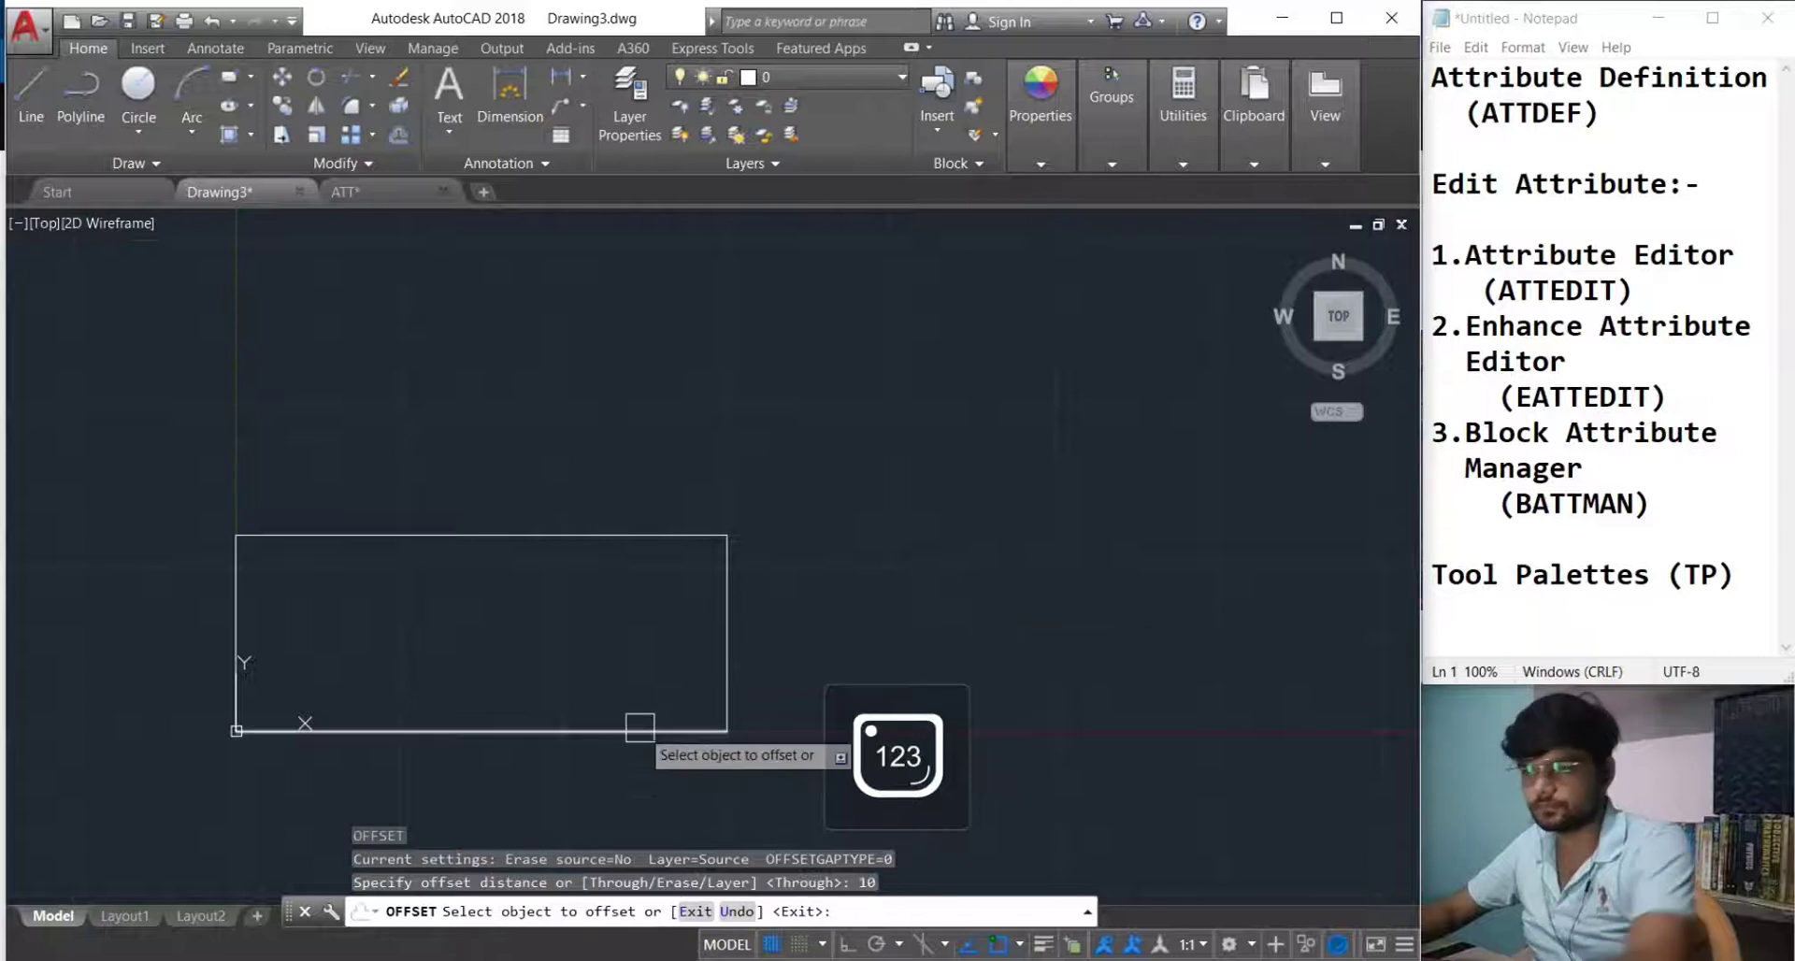
pyautogui.click(634, 729)
pyautogui.click(625, 699)
pyautogui.click(622, 699)
pyautogui.click(617, 653)
pyautogui.click(604, 664)
pyautogui.click(609, 621)
pyautogui.click(610, 630)
pyautogui.click(608, 606)
pyautogui.click(606, 600)
pyautogui.click(604, 577)
pyautogui.press('Escape')
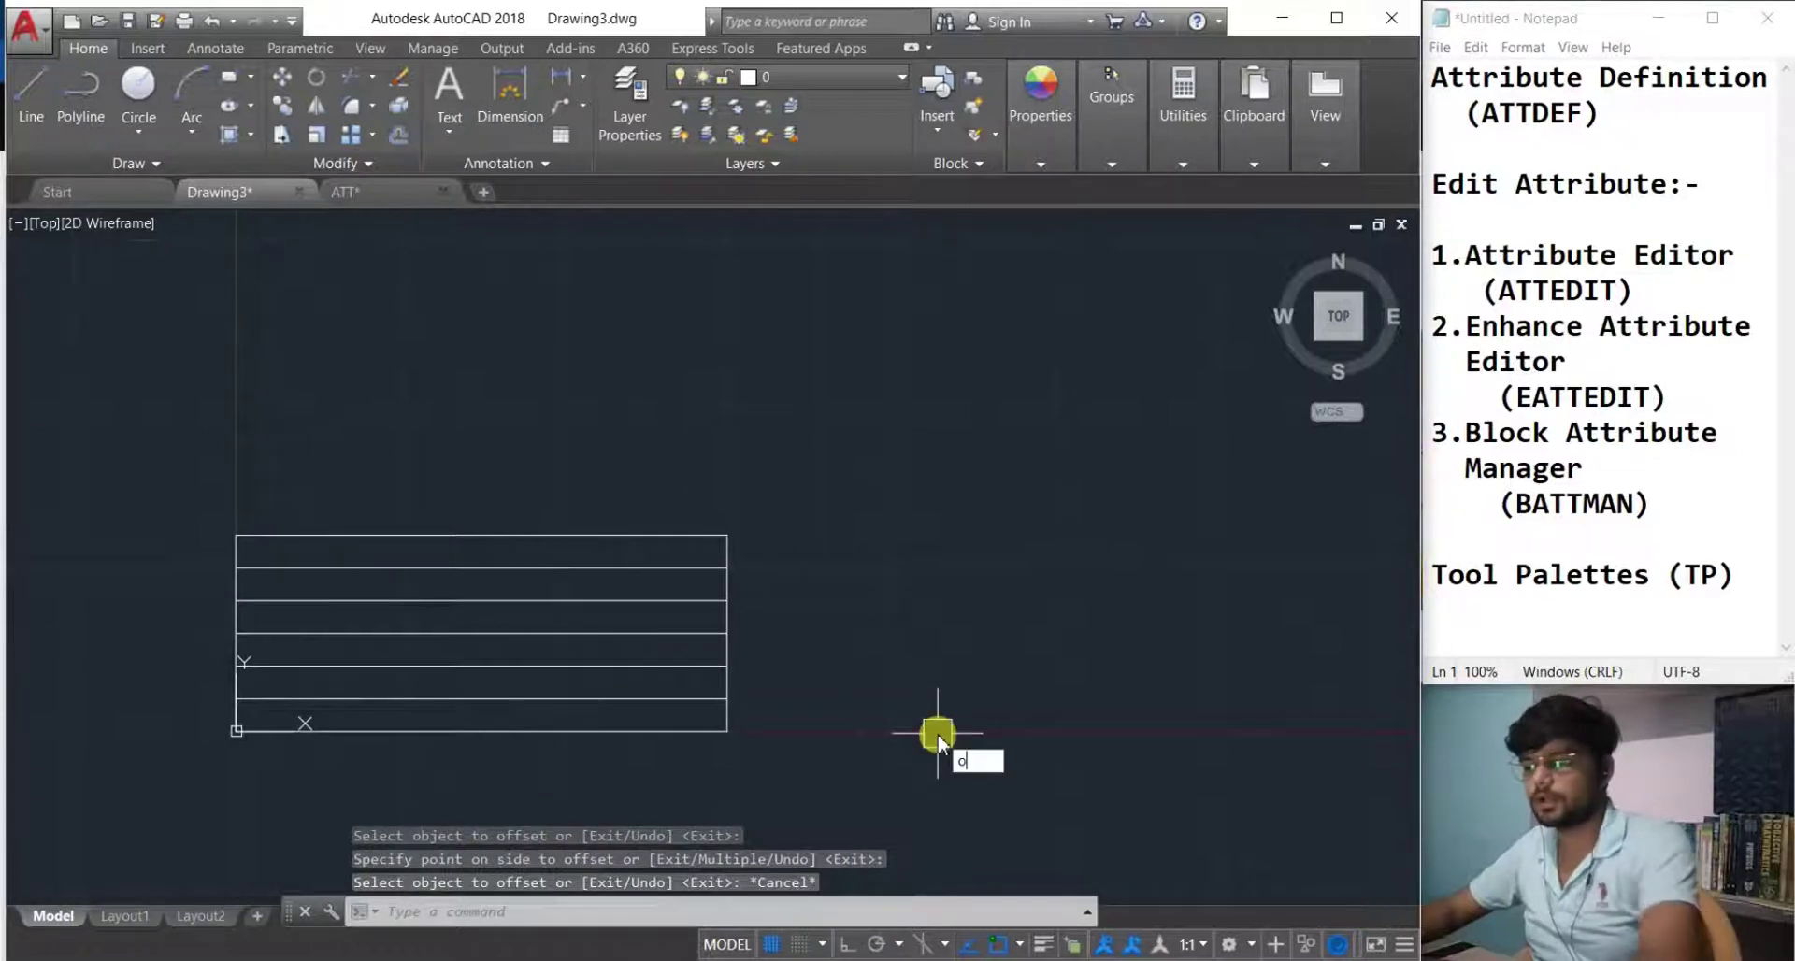
# Offset the side edge by 75 to add the middle vertical divider.
pyautogui.press('Return')
pyautogui.write('75')
pyautogui.press('Return')
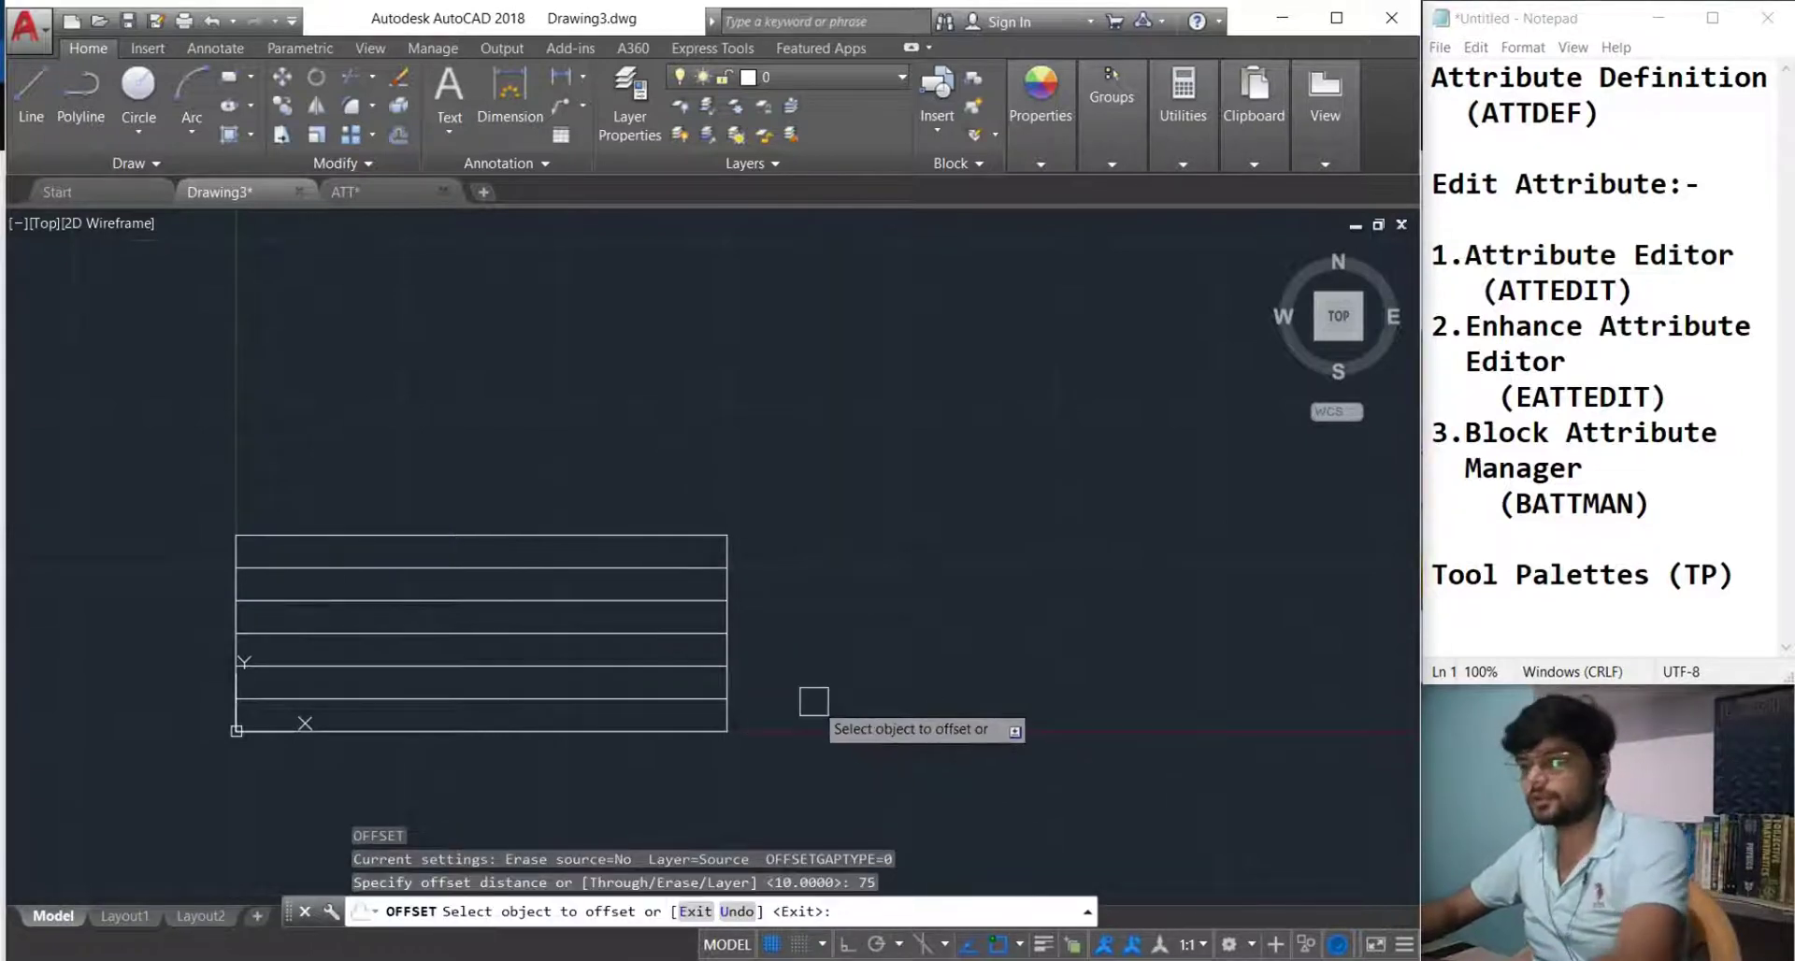
pyautogui.click(727, 683)
pyautogui.click(639, 689)
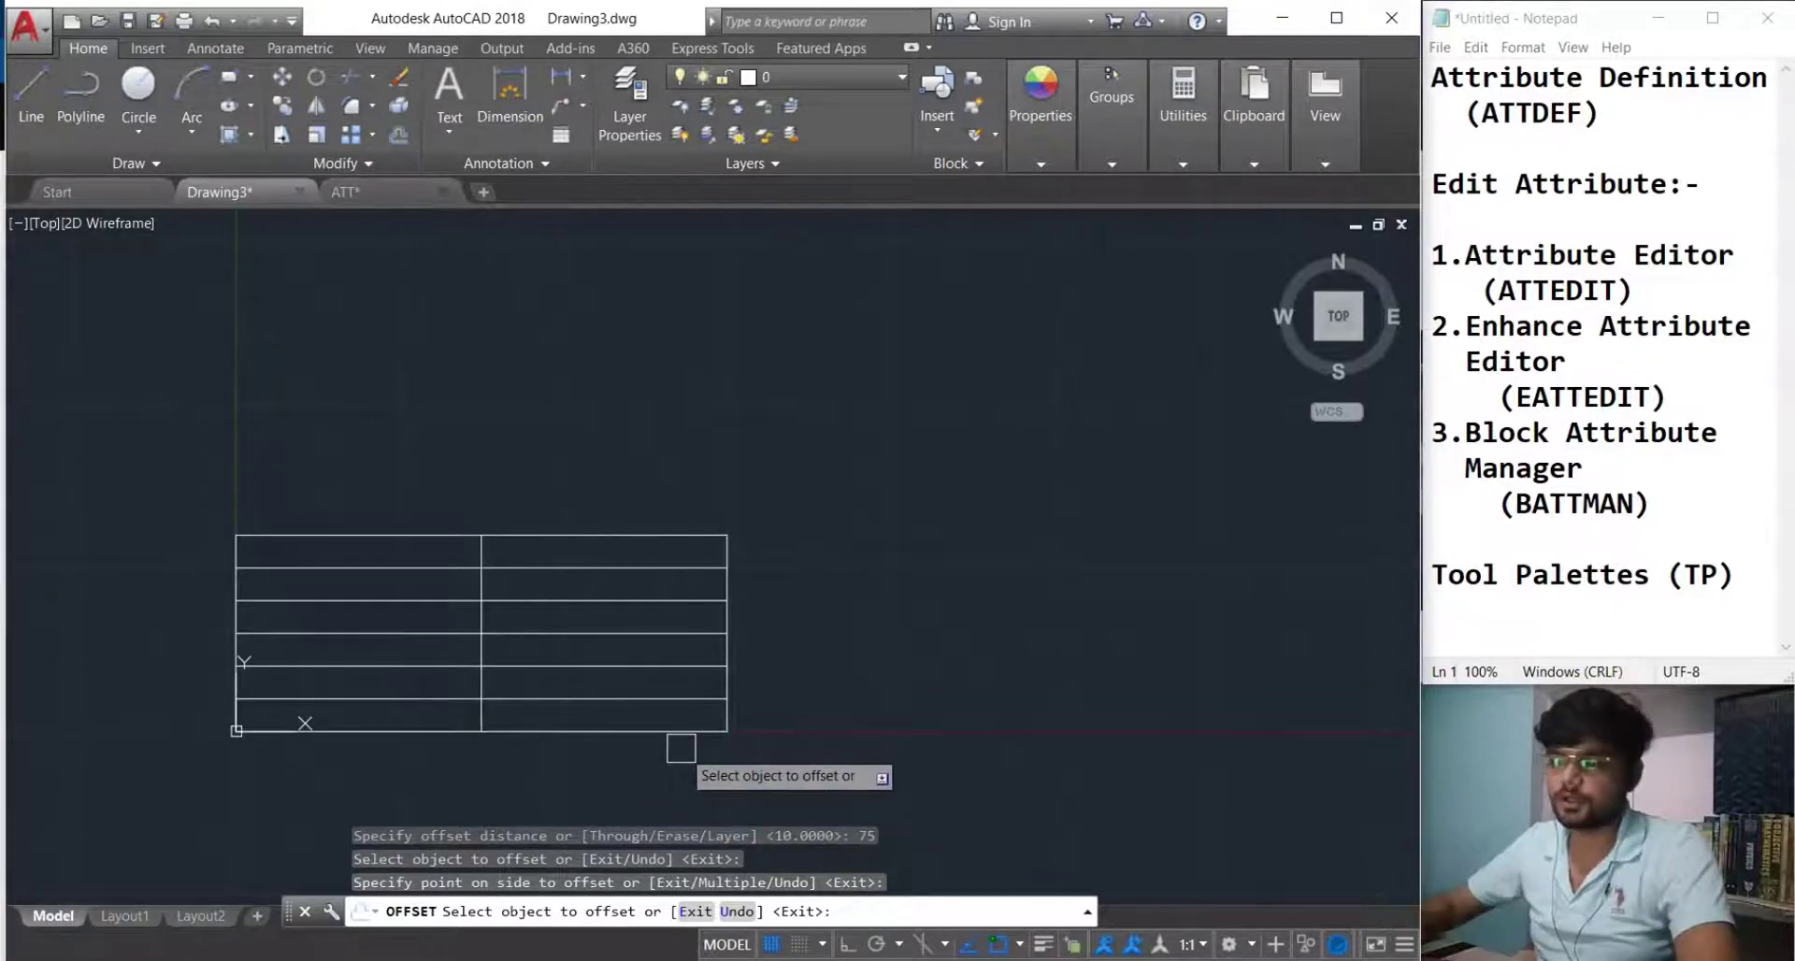
# Trim the vertical divider's top segments and the left part of a row line.
pyautogui.press('Return')
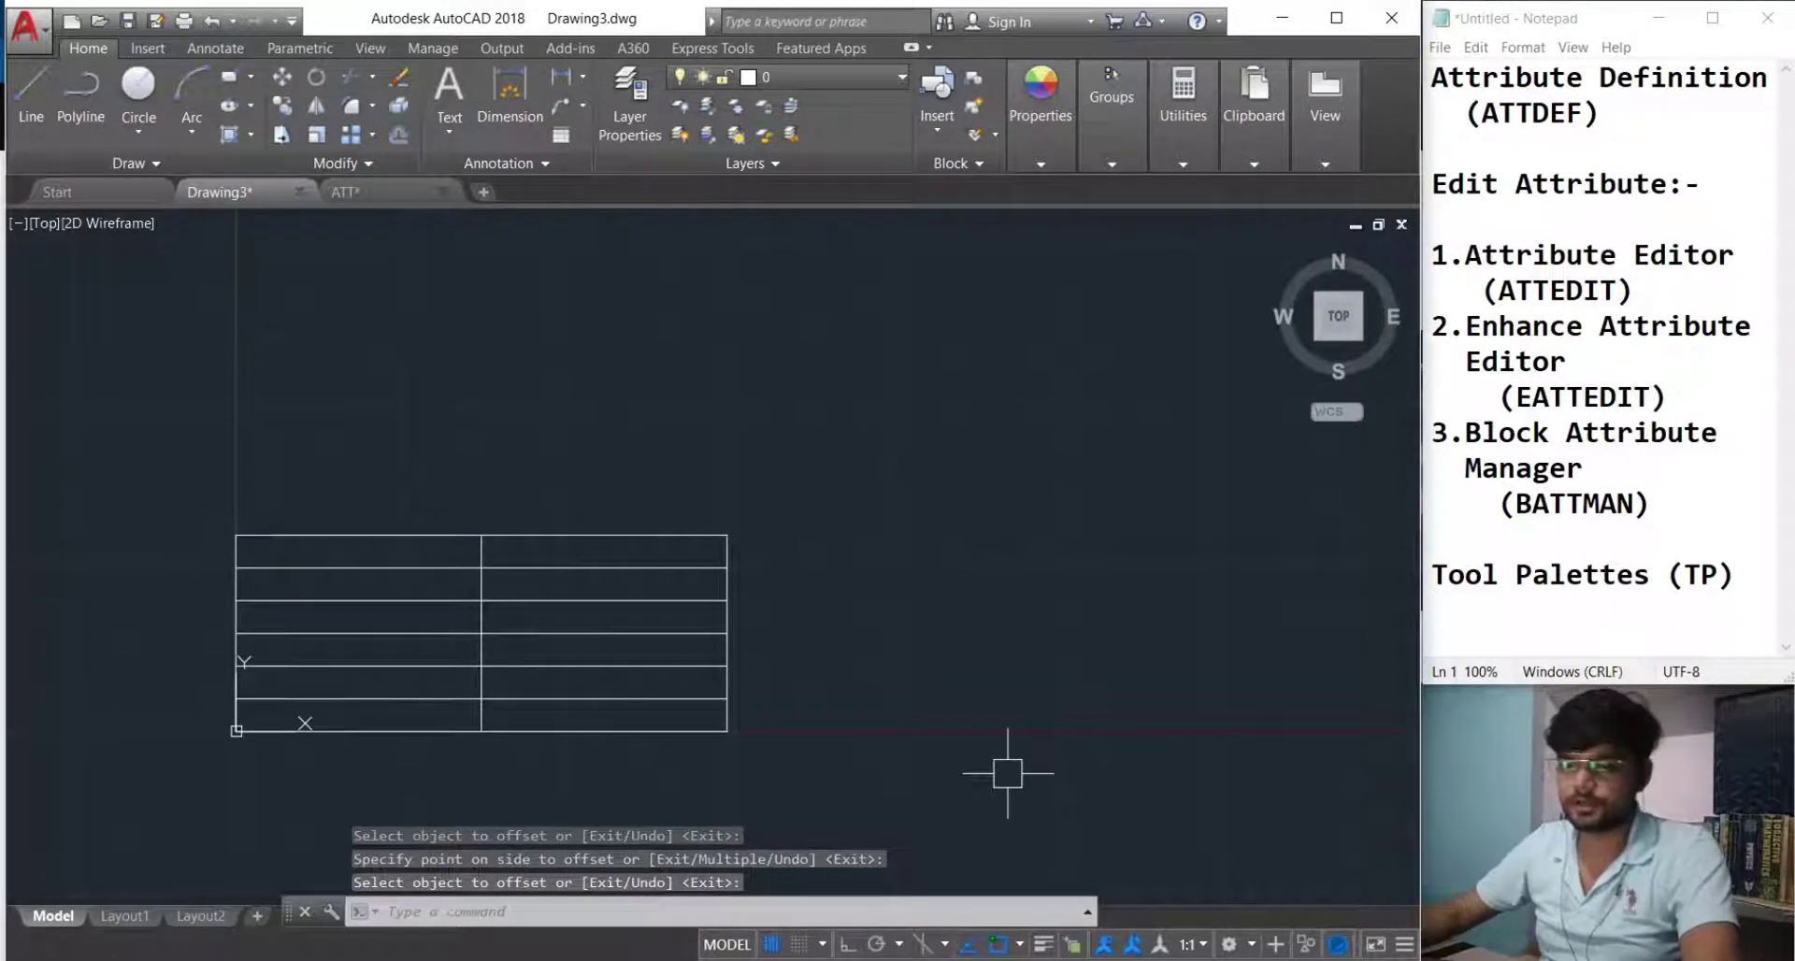
pyautogui.press('Escape')
pyautogui.write('tr')
pyautogui.press('Return')
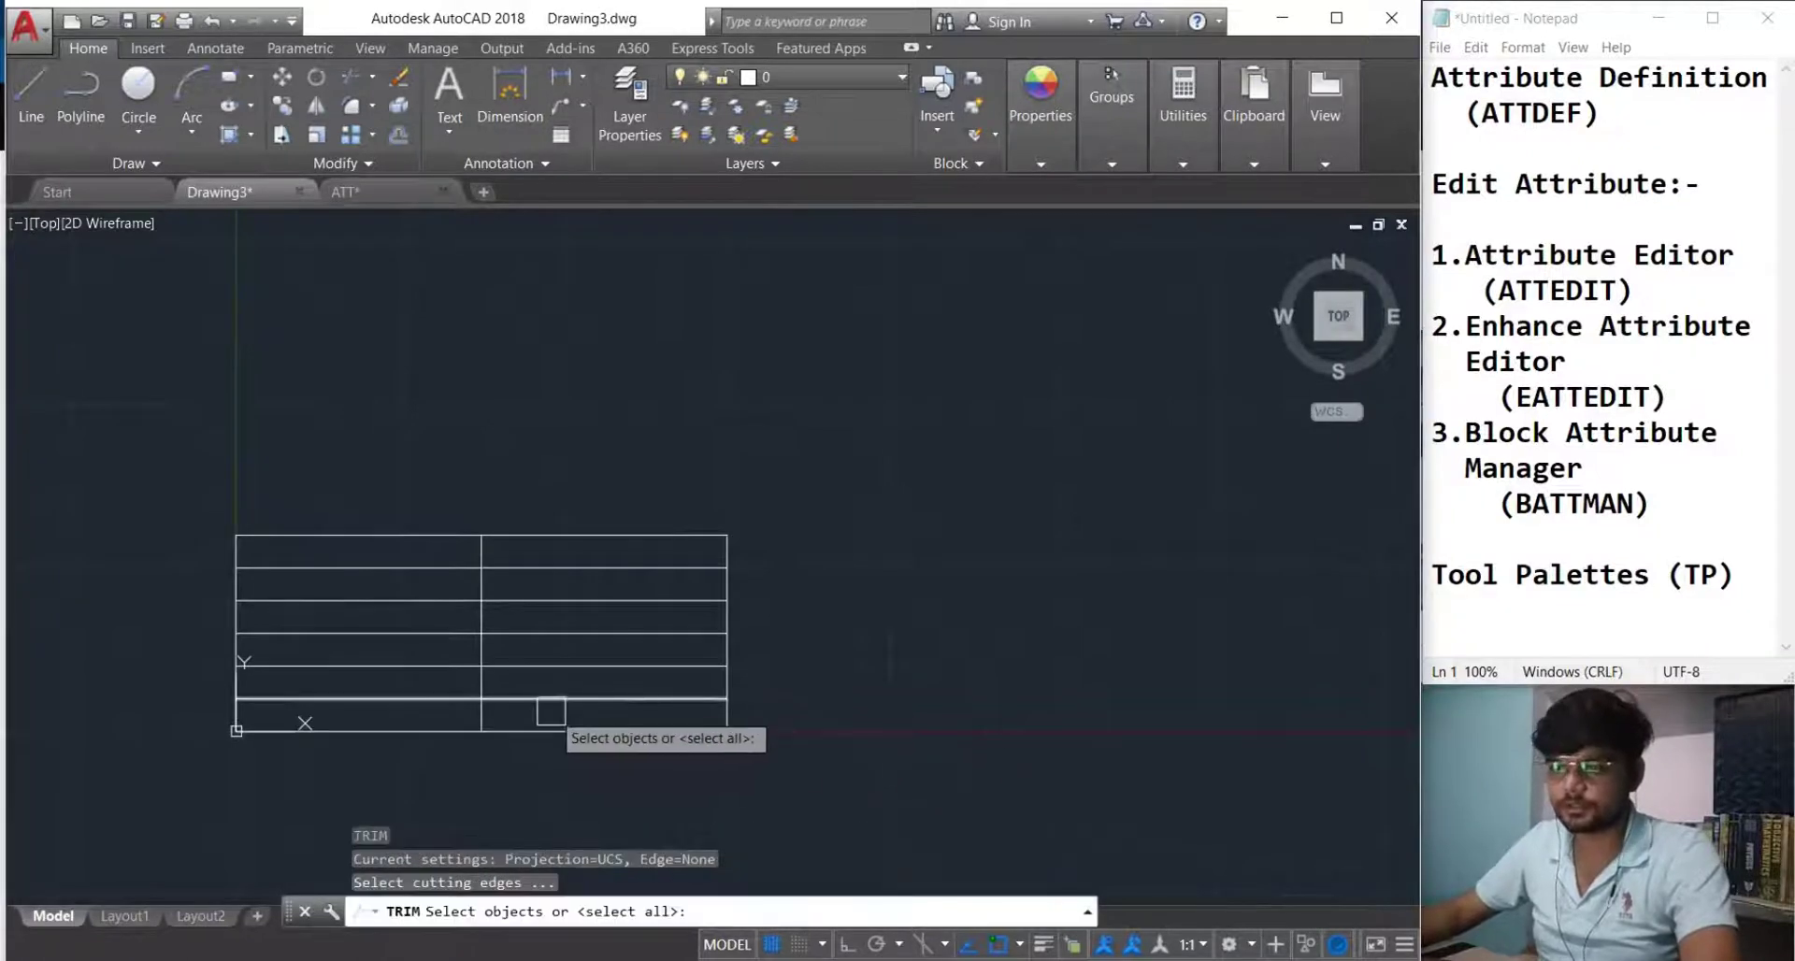
pyautogui.press('Return')
pyautogui.scroll(4, 489, 589)
pyautogui.click(461, 480)
pyautogui.click(474, 577)
pyautogui.scroll(-4, 480, 576)
pyautogui.moveTo(520, 622); pyautogui.dragTo(595, 611, button='middle')
pyautogui.scroll(2, 547, 625)
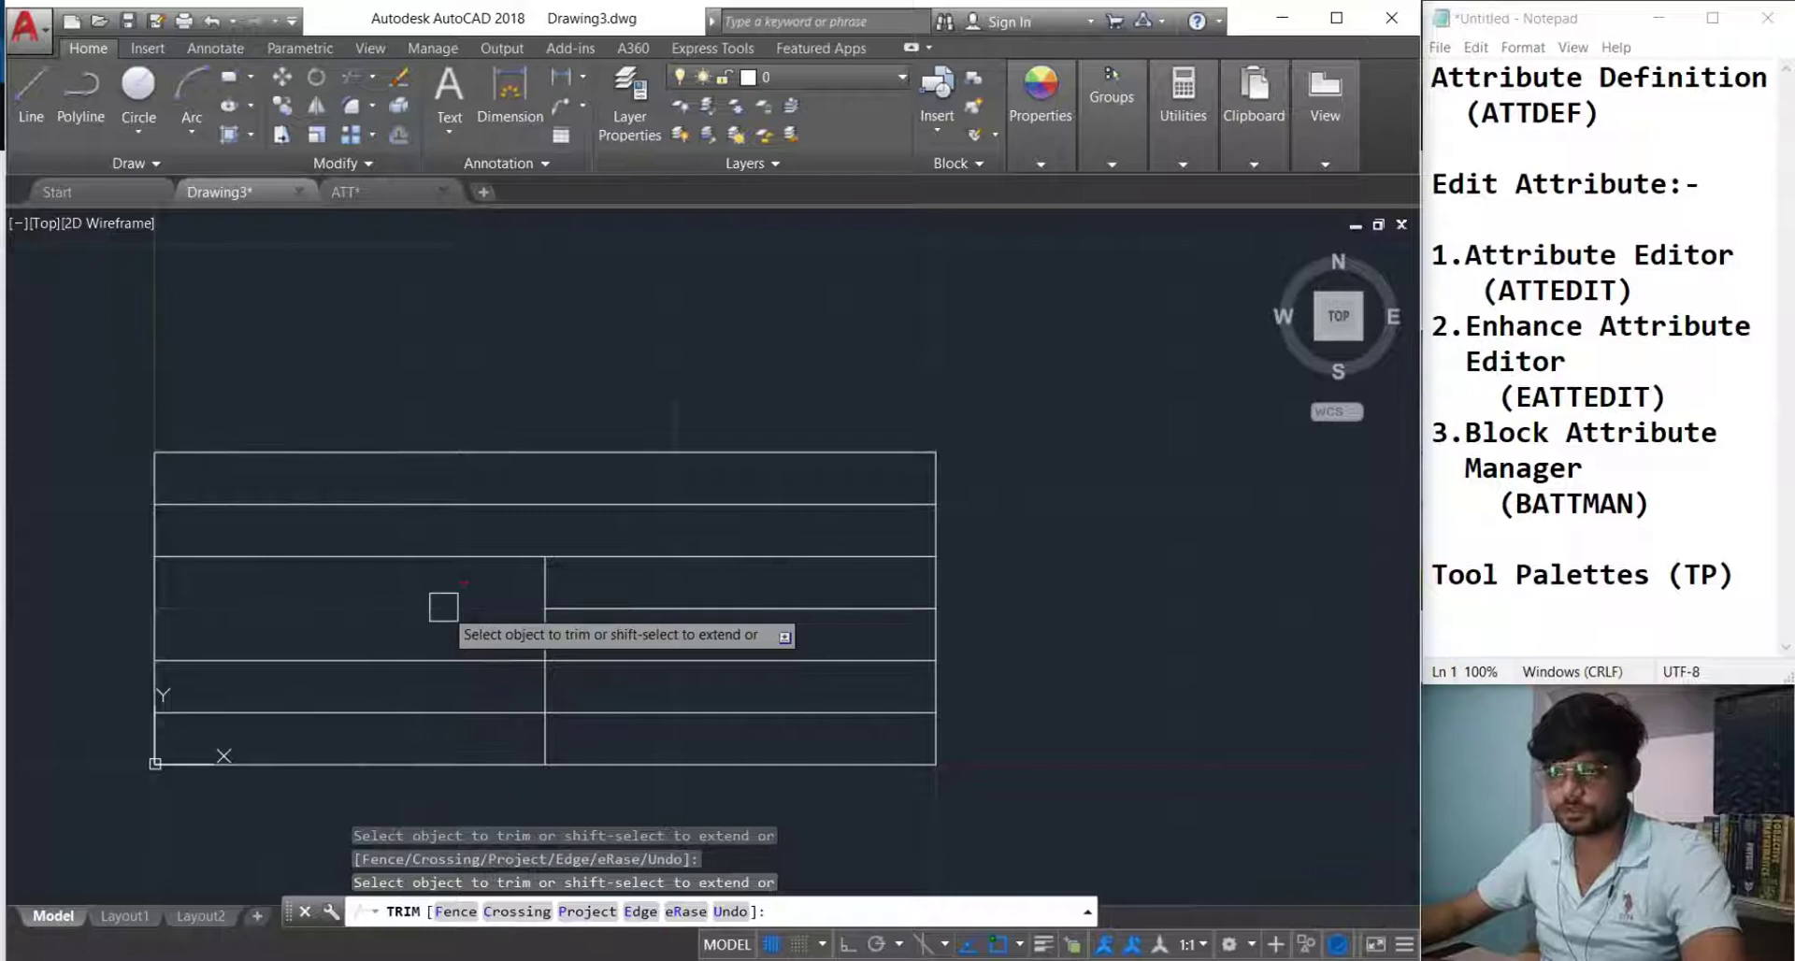
pyautogui.click(456, 703)
pyautogui.click(651, 611)
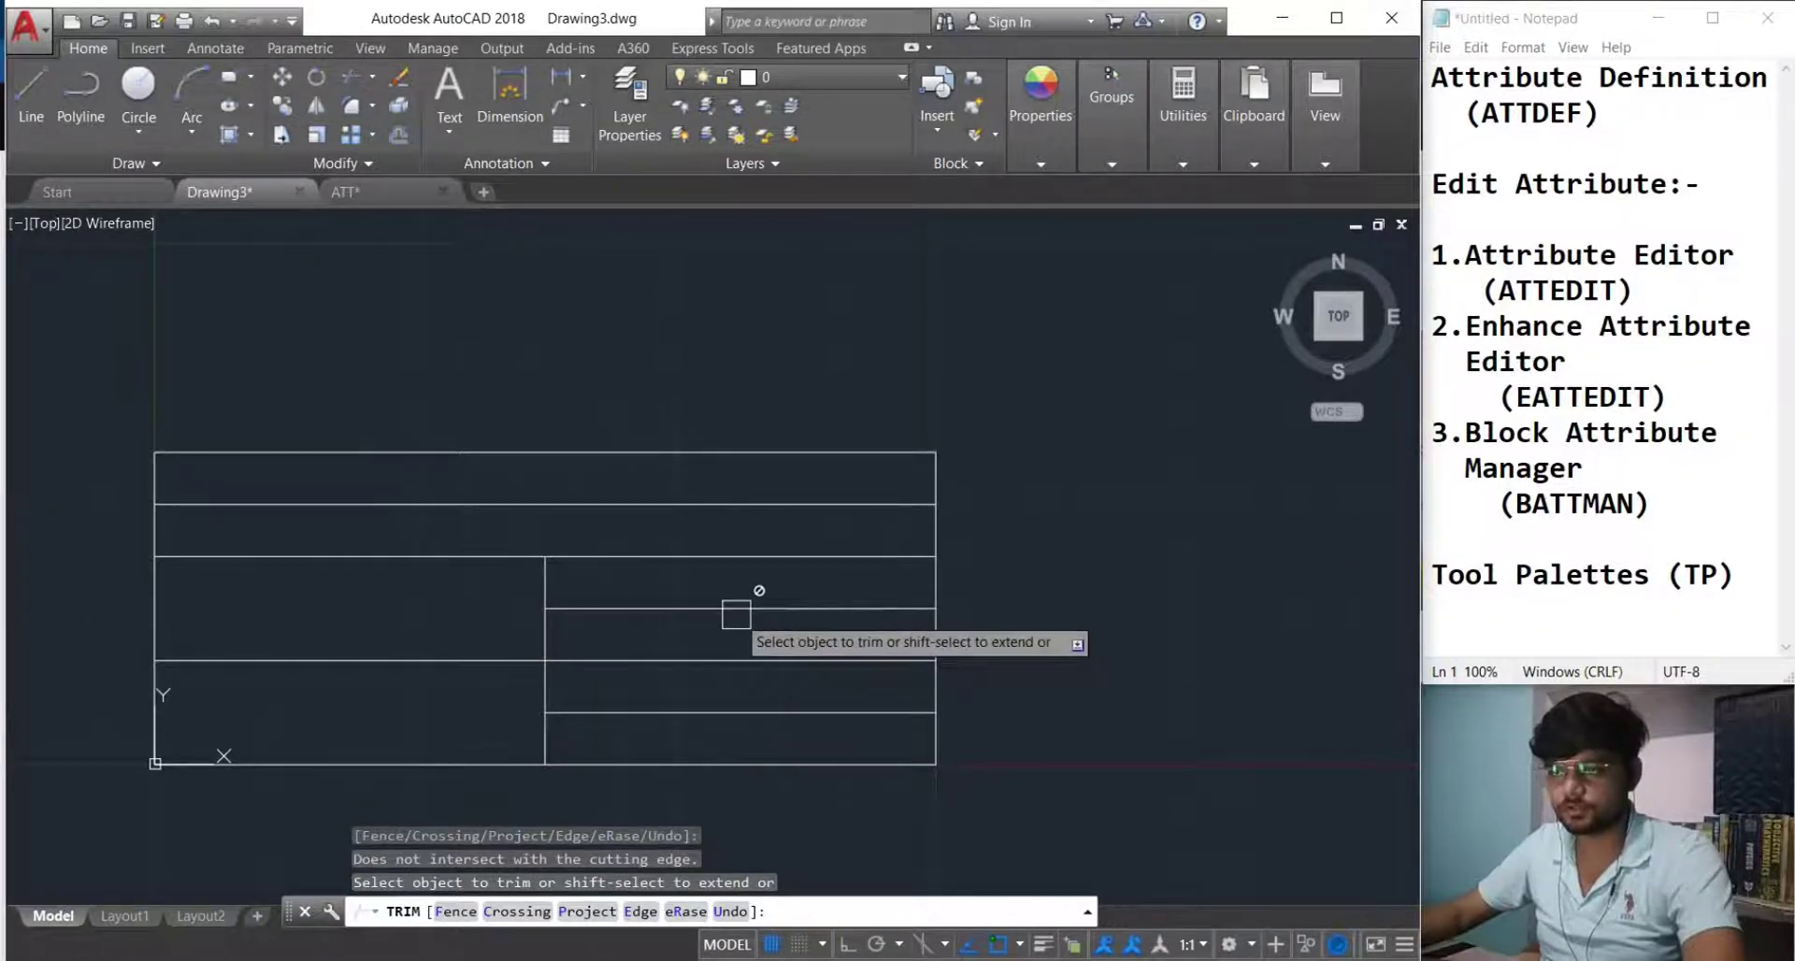
pyautogui.press('Escape')
# Erase the two leftover right-hand row lines, leaving a two-column lower grid.
pyautogui.click(681, 609)
pyautogui.press('Delete')
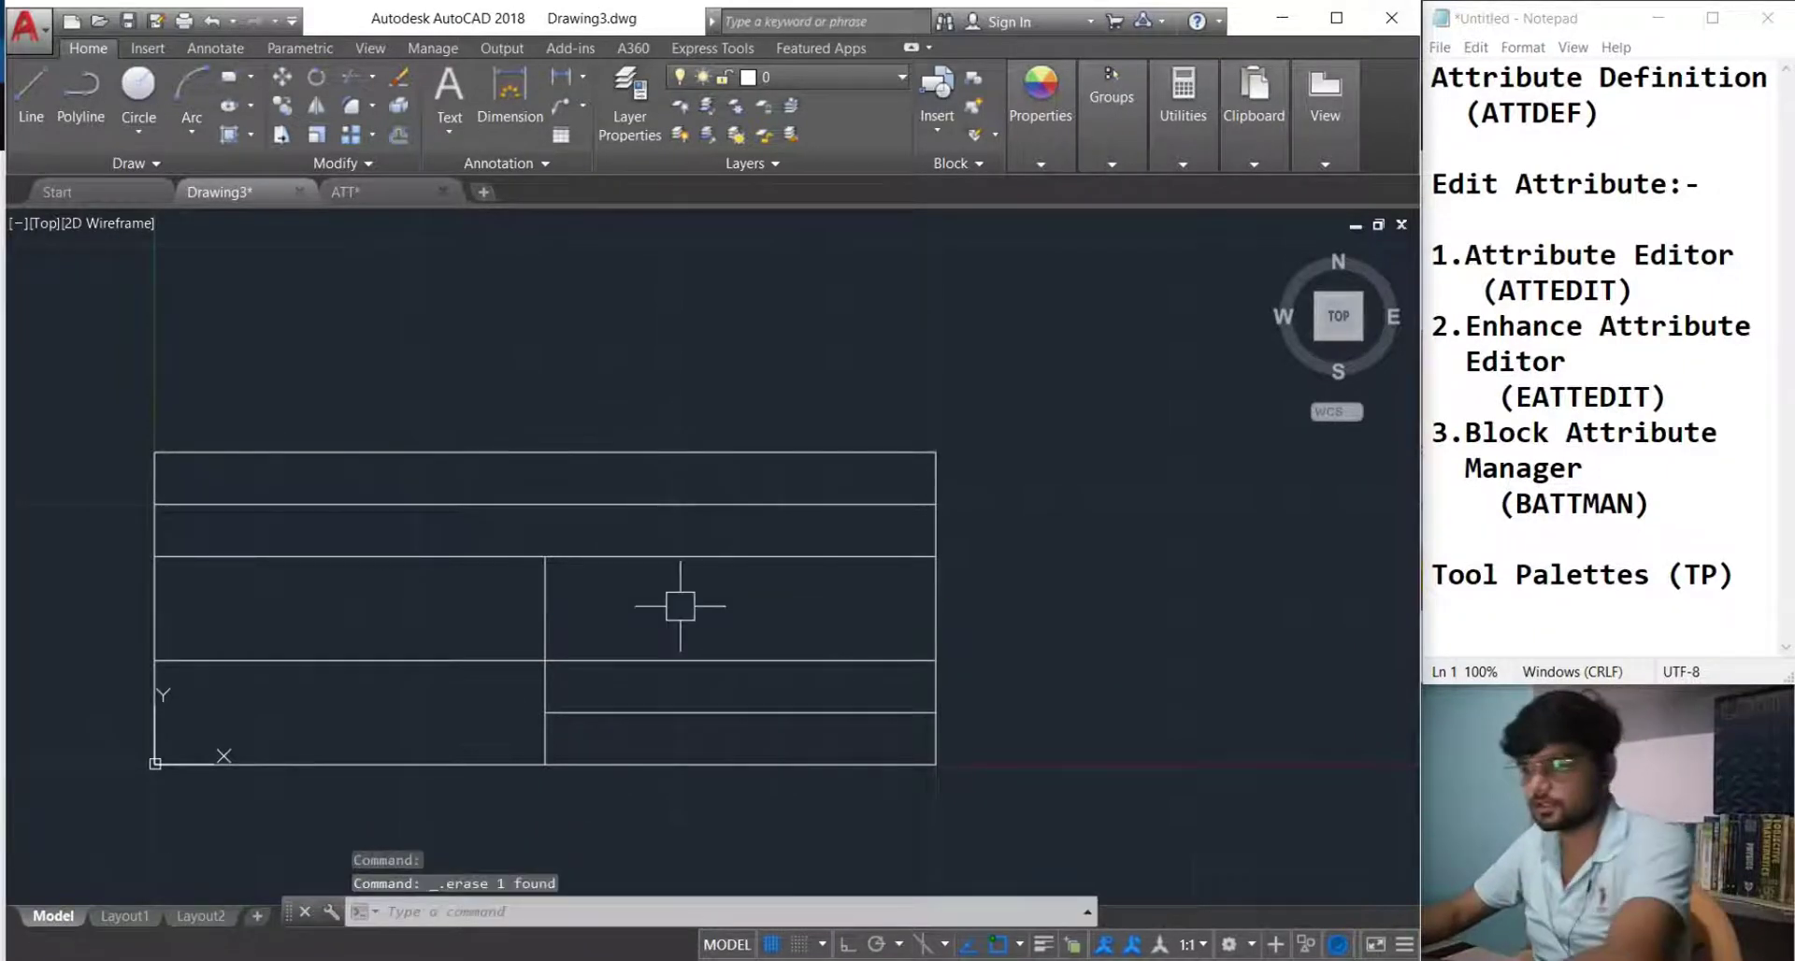
pyautogui.click(696, 714)
pyautogui.press('Delete')
pyautogui.moveTo(670, 694)
pyautogui.mouseDown(button='middle')
pyautogui.moveTo(715, 714)
pyautogui.moveTo(797, 689)
pyautogui.mouseUp(button='middle')
pyautogui.scroll(2, 670, 685)
pyautogui.scroll(-2, 802, 689)
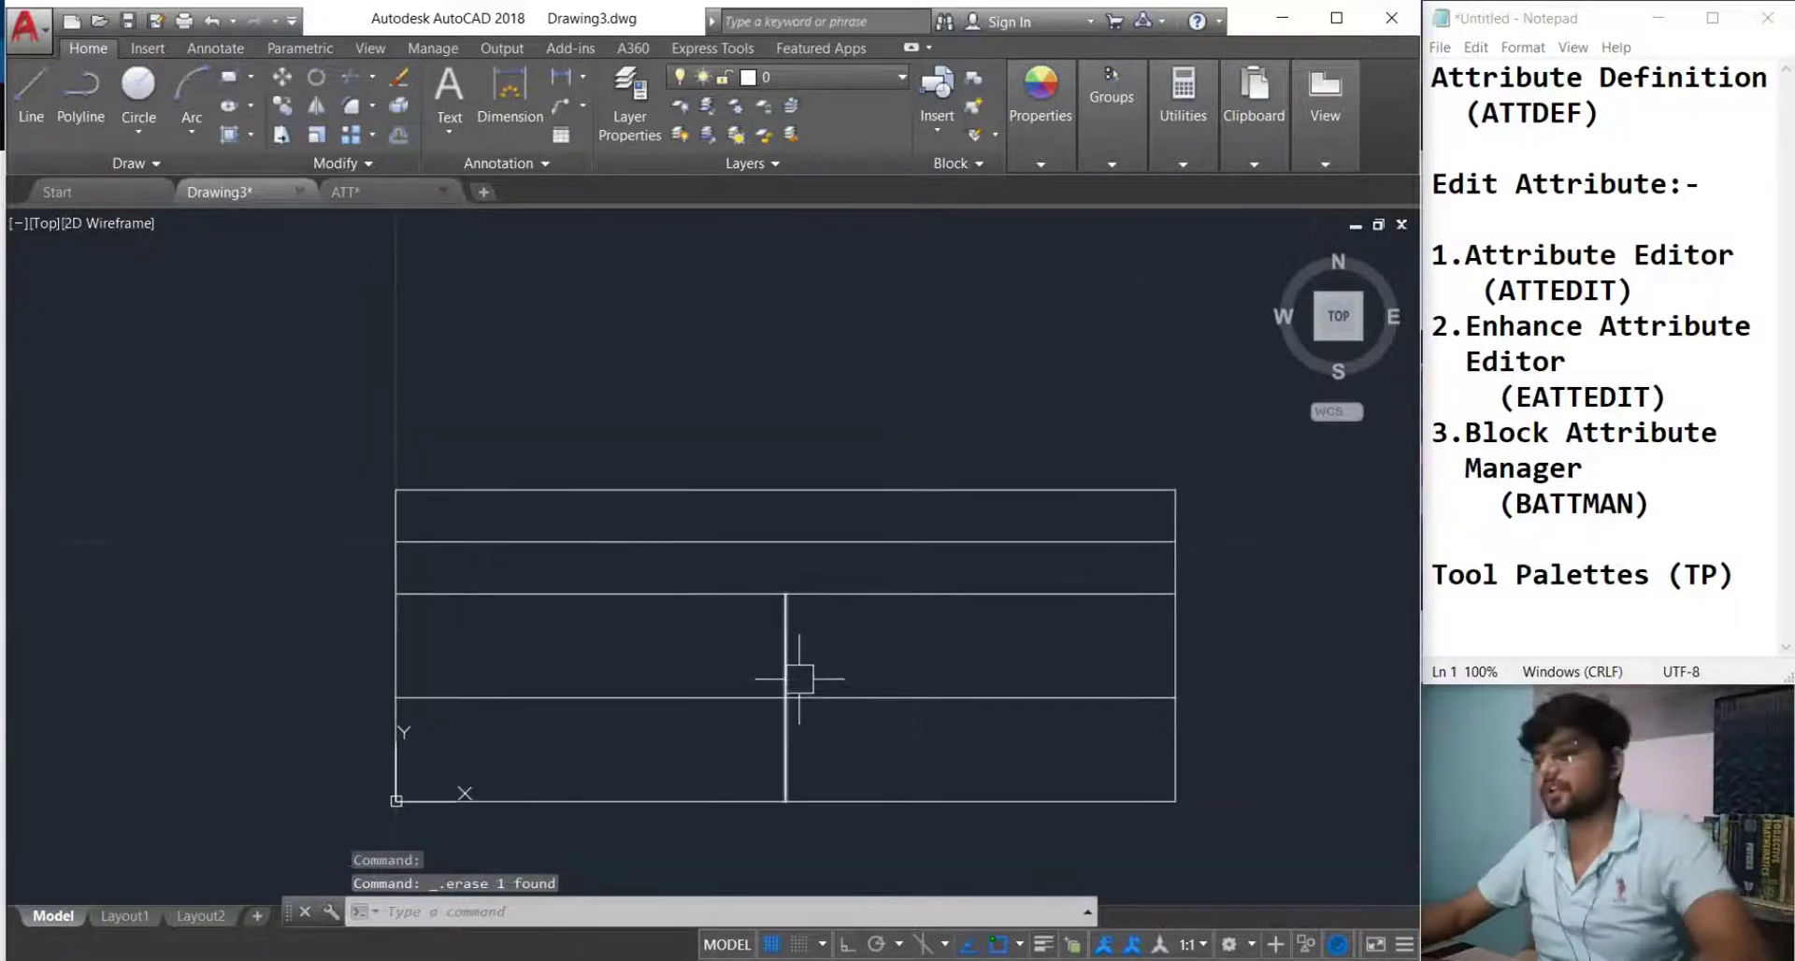
pyautogui.scroll(-2, 897, 713)
pyautogui.moveTo(897, 712); pyautogui.dragTo(846, 641, button='middle')
pyautogui.scroll(2, 909, 712)
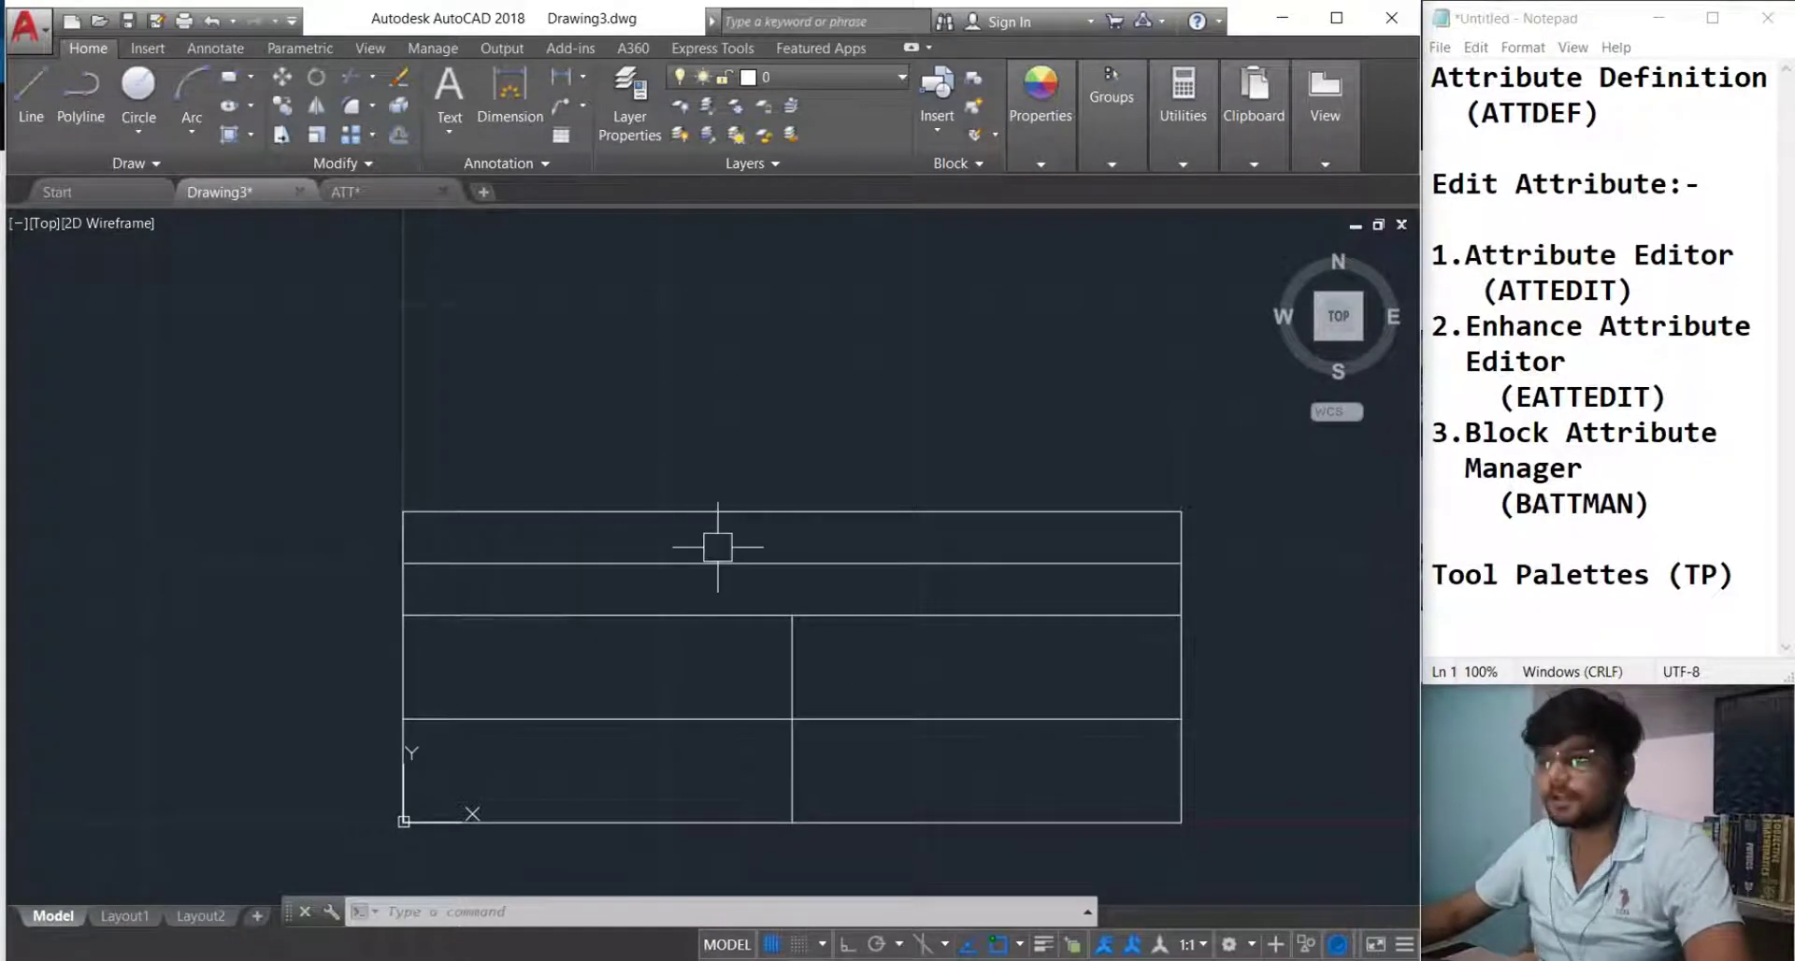
pyautogui.moveTo(713, 525); pyautogui.dragTo(604, 545, button='middle')
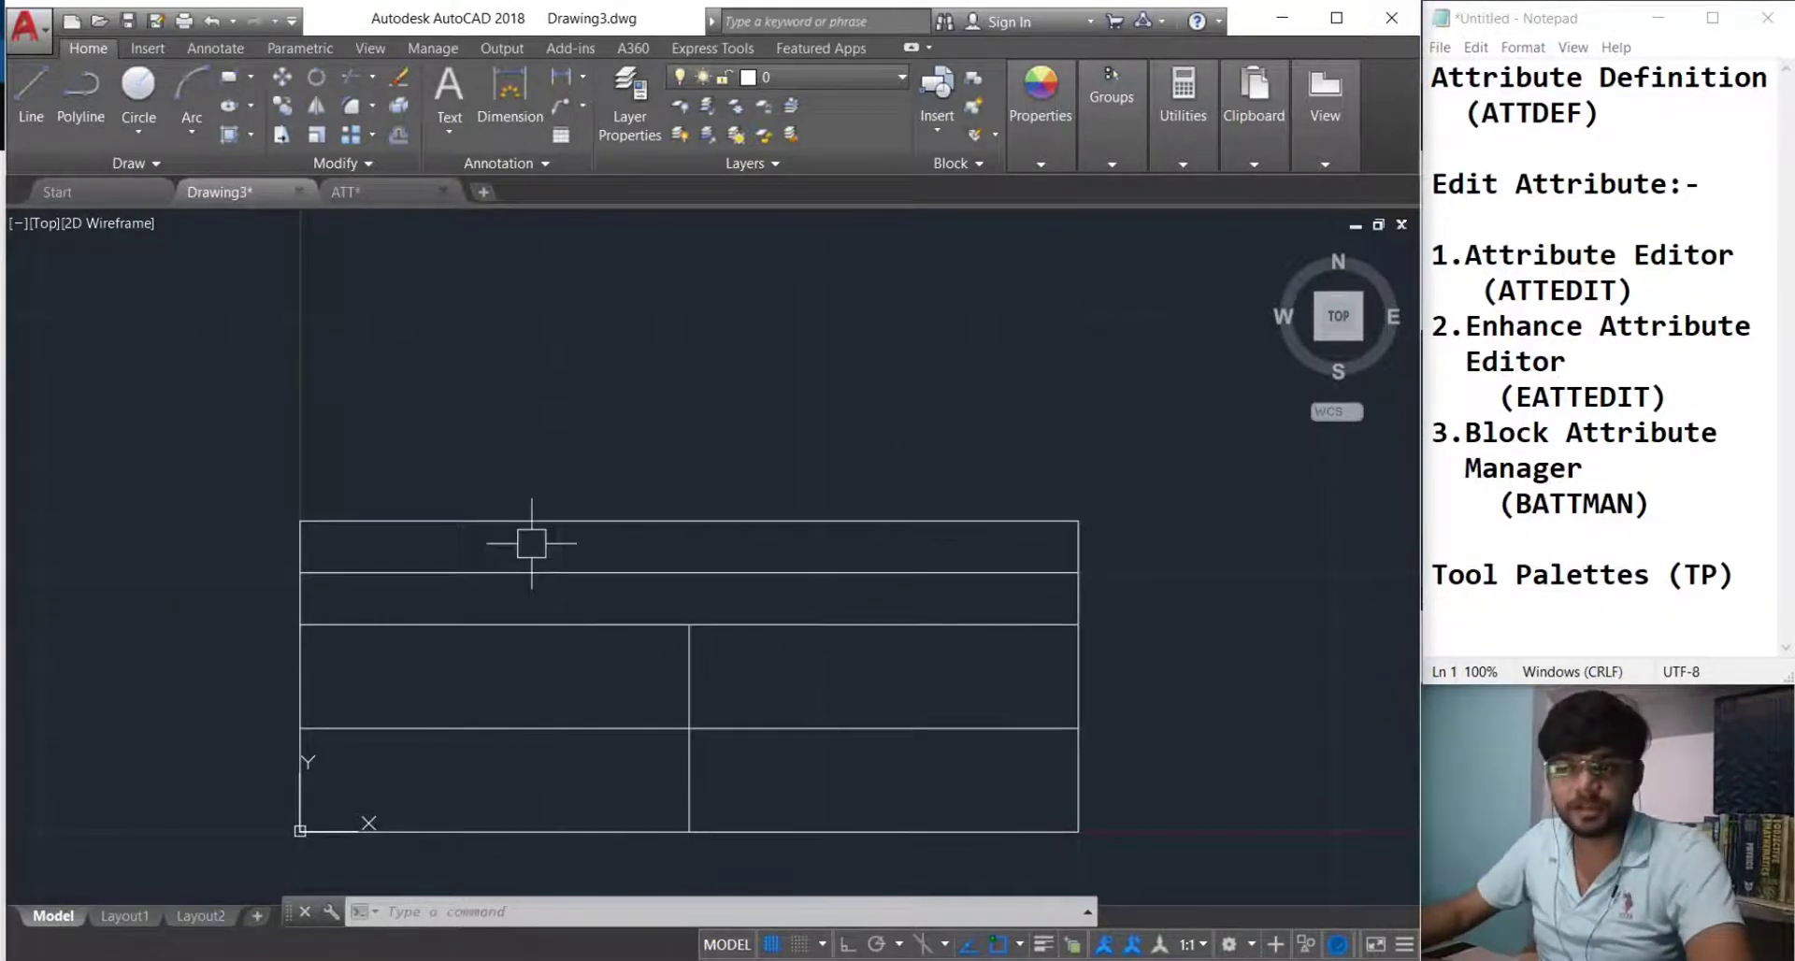
pyautogui.click(435, 148)
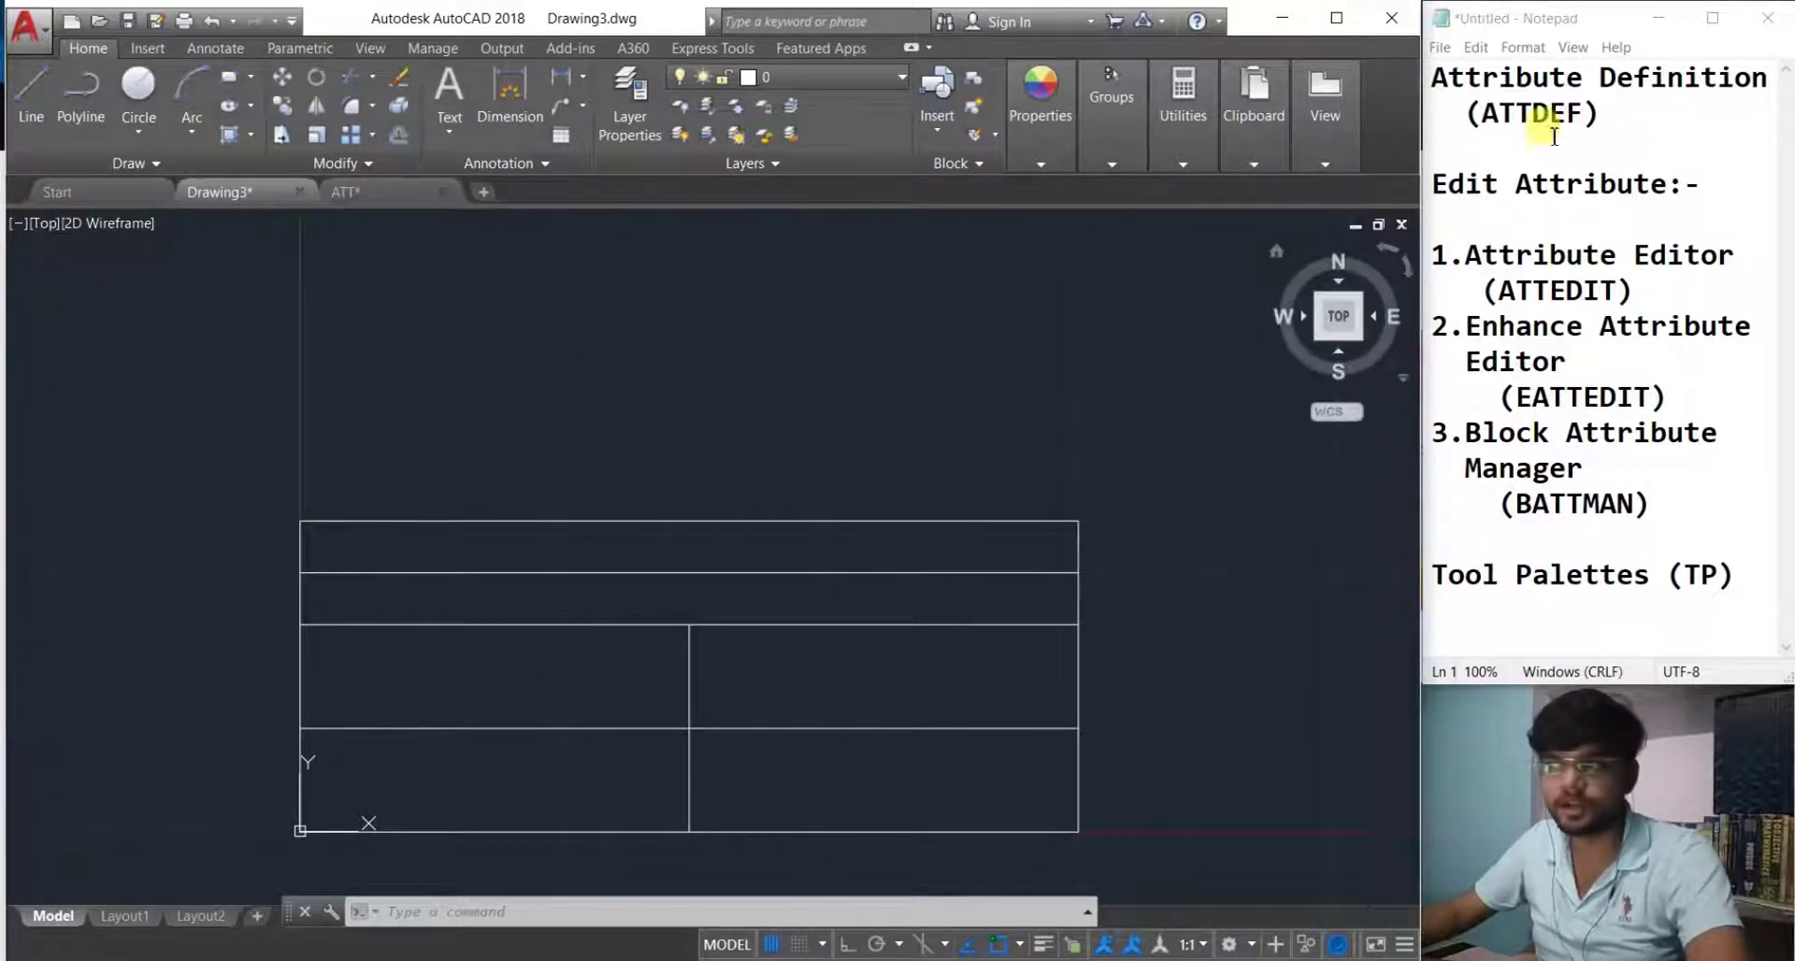
# Define attribute Company_Name with prompt 'What is company name', default Engineering Hacks, height 5.
pyautogui.write('att')
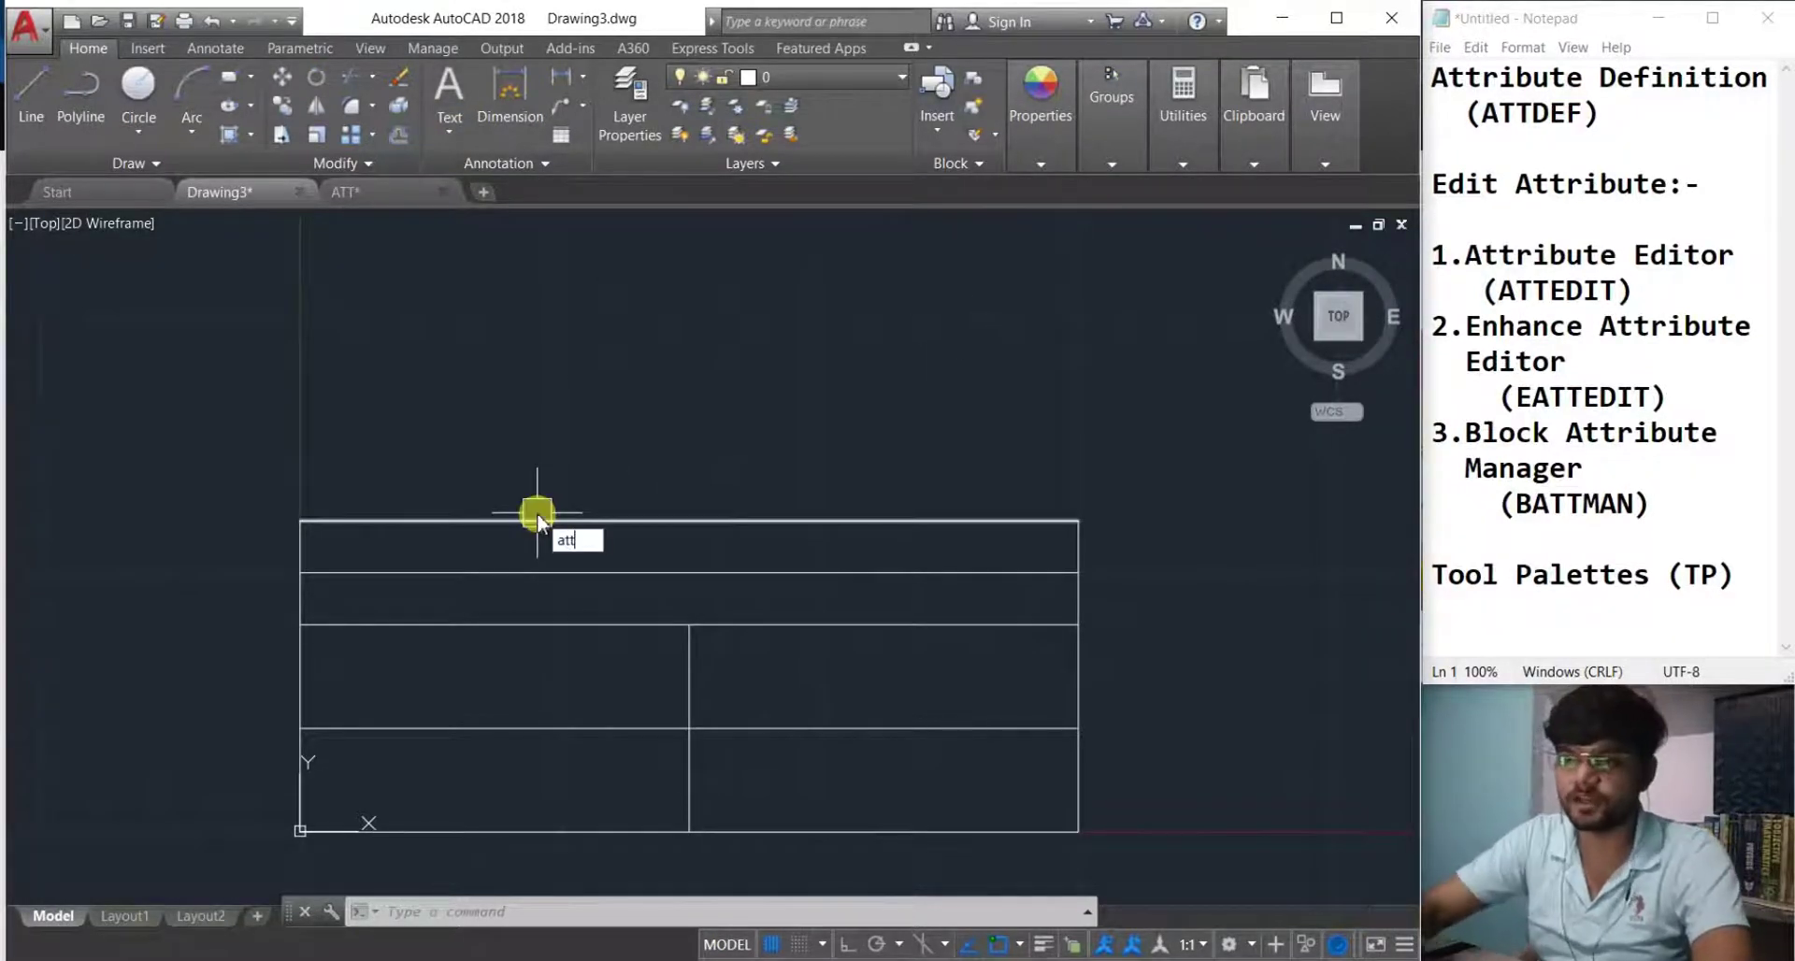
pyautogui.press('Return')
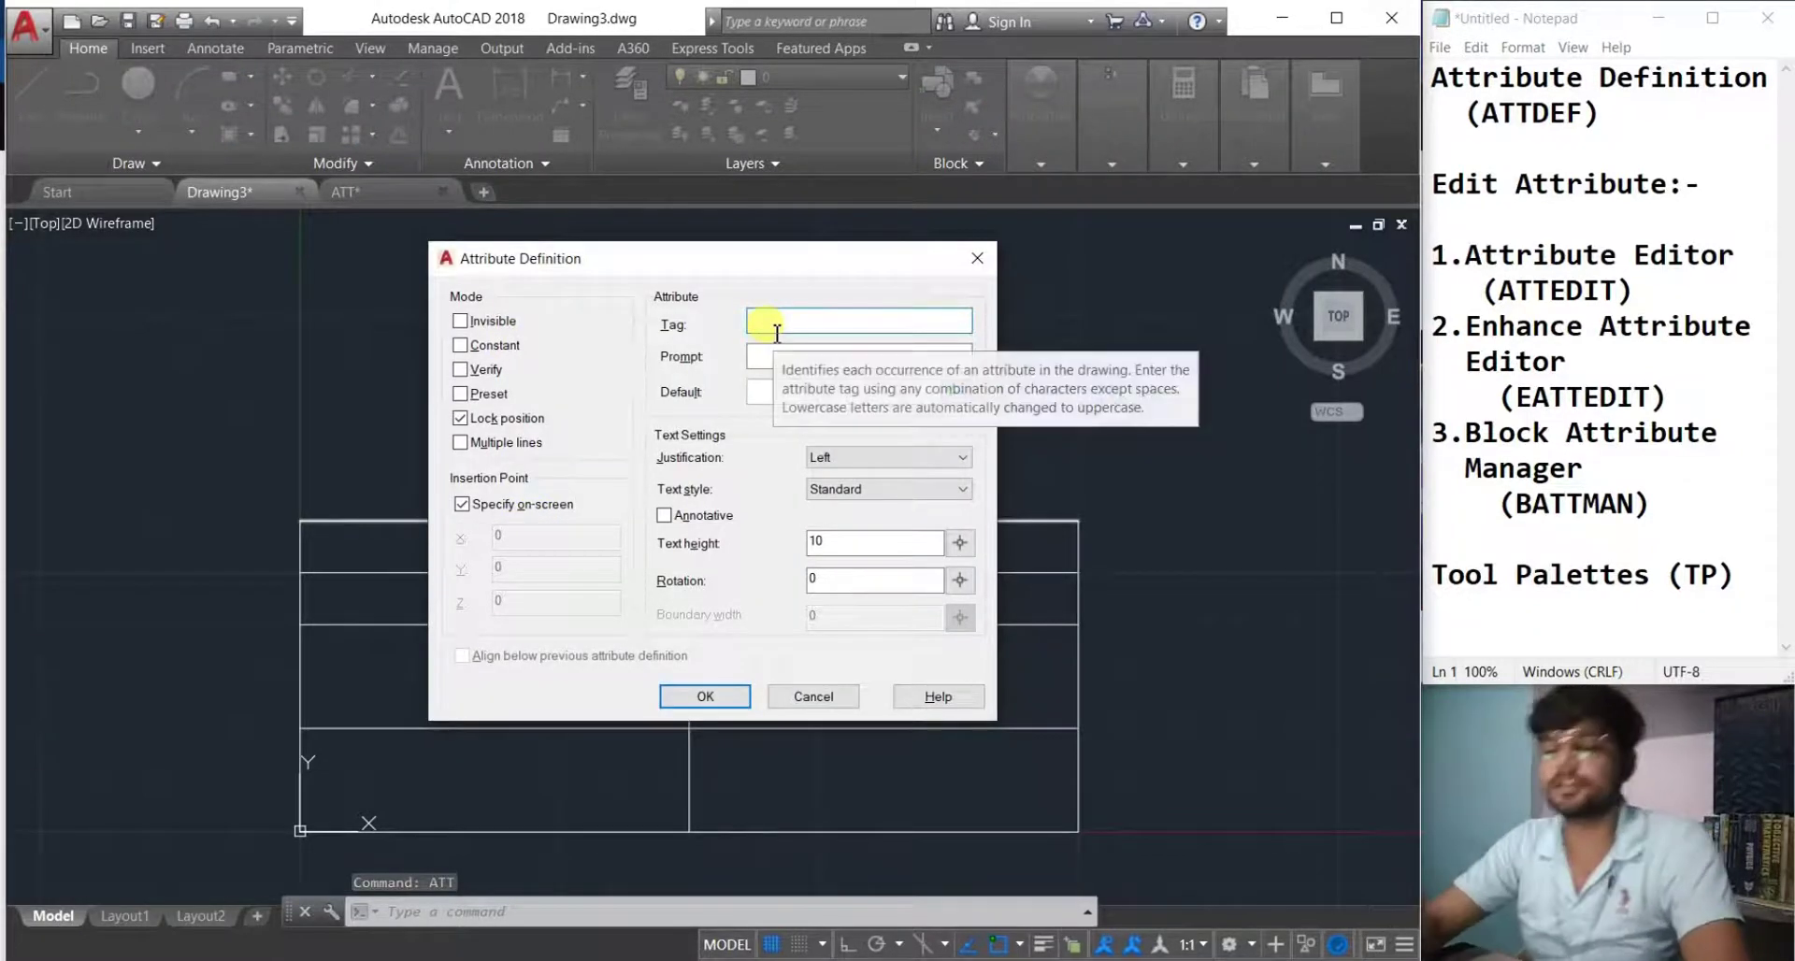
pyautogui.write('Compan')
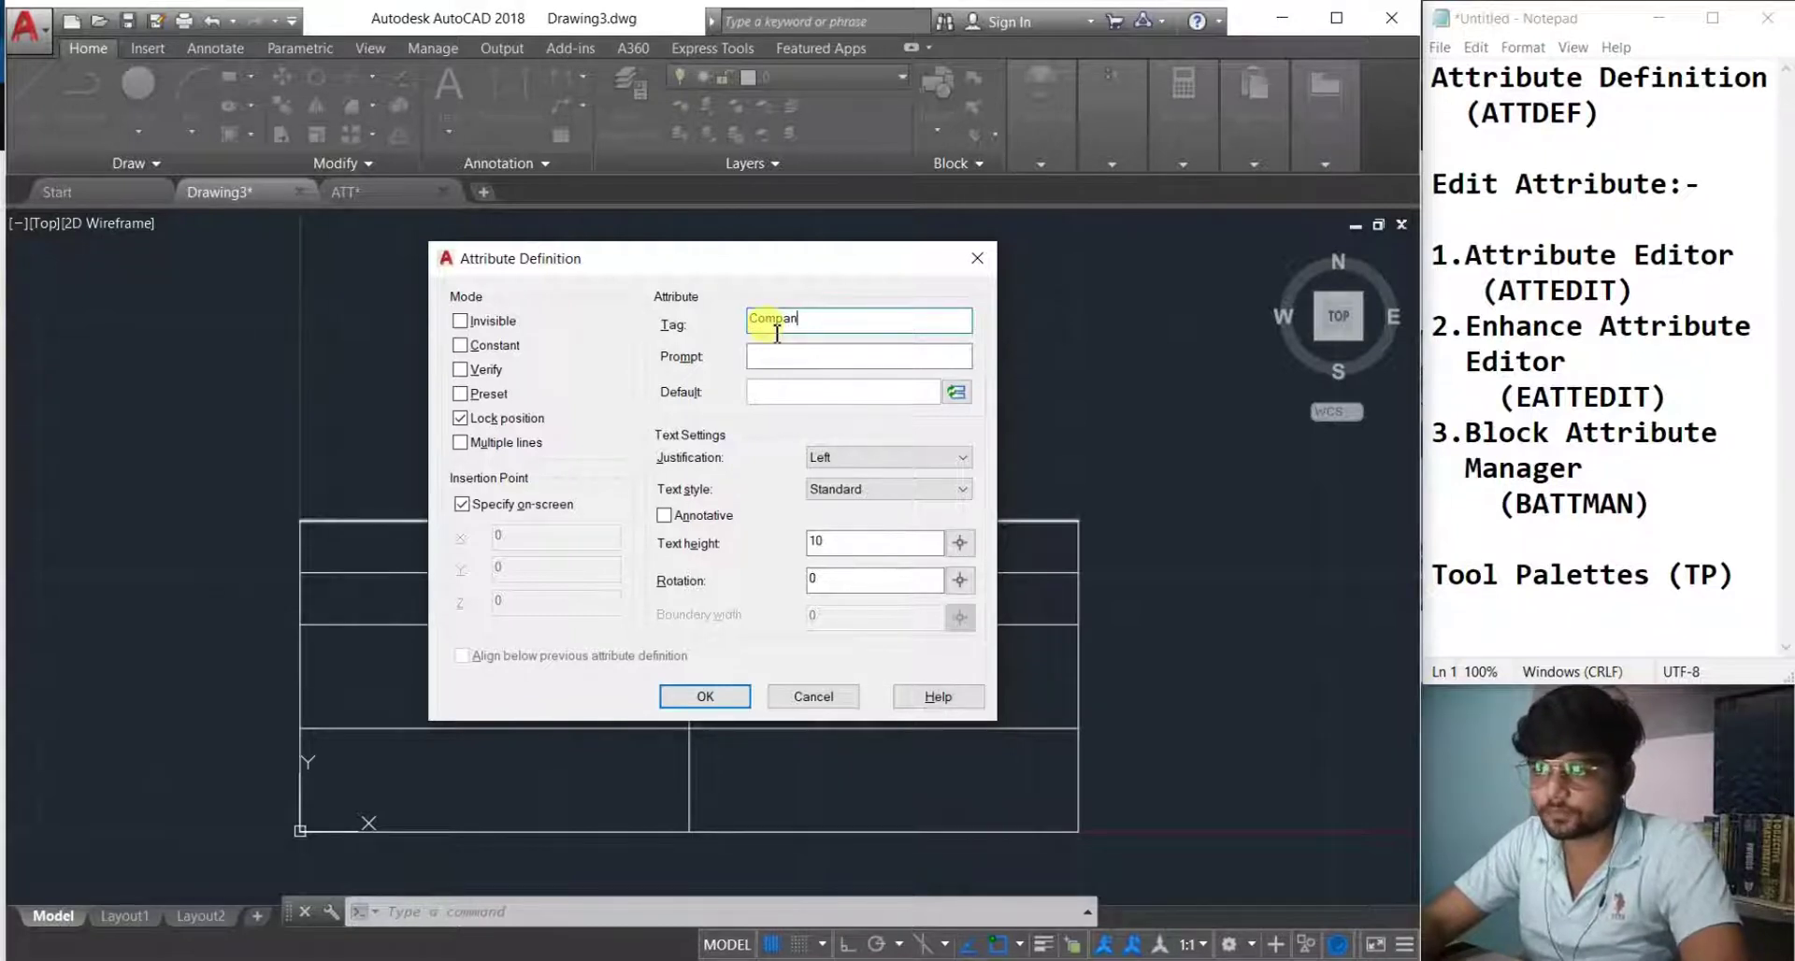
pyautogui.write('y_')
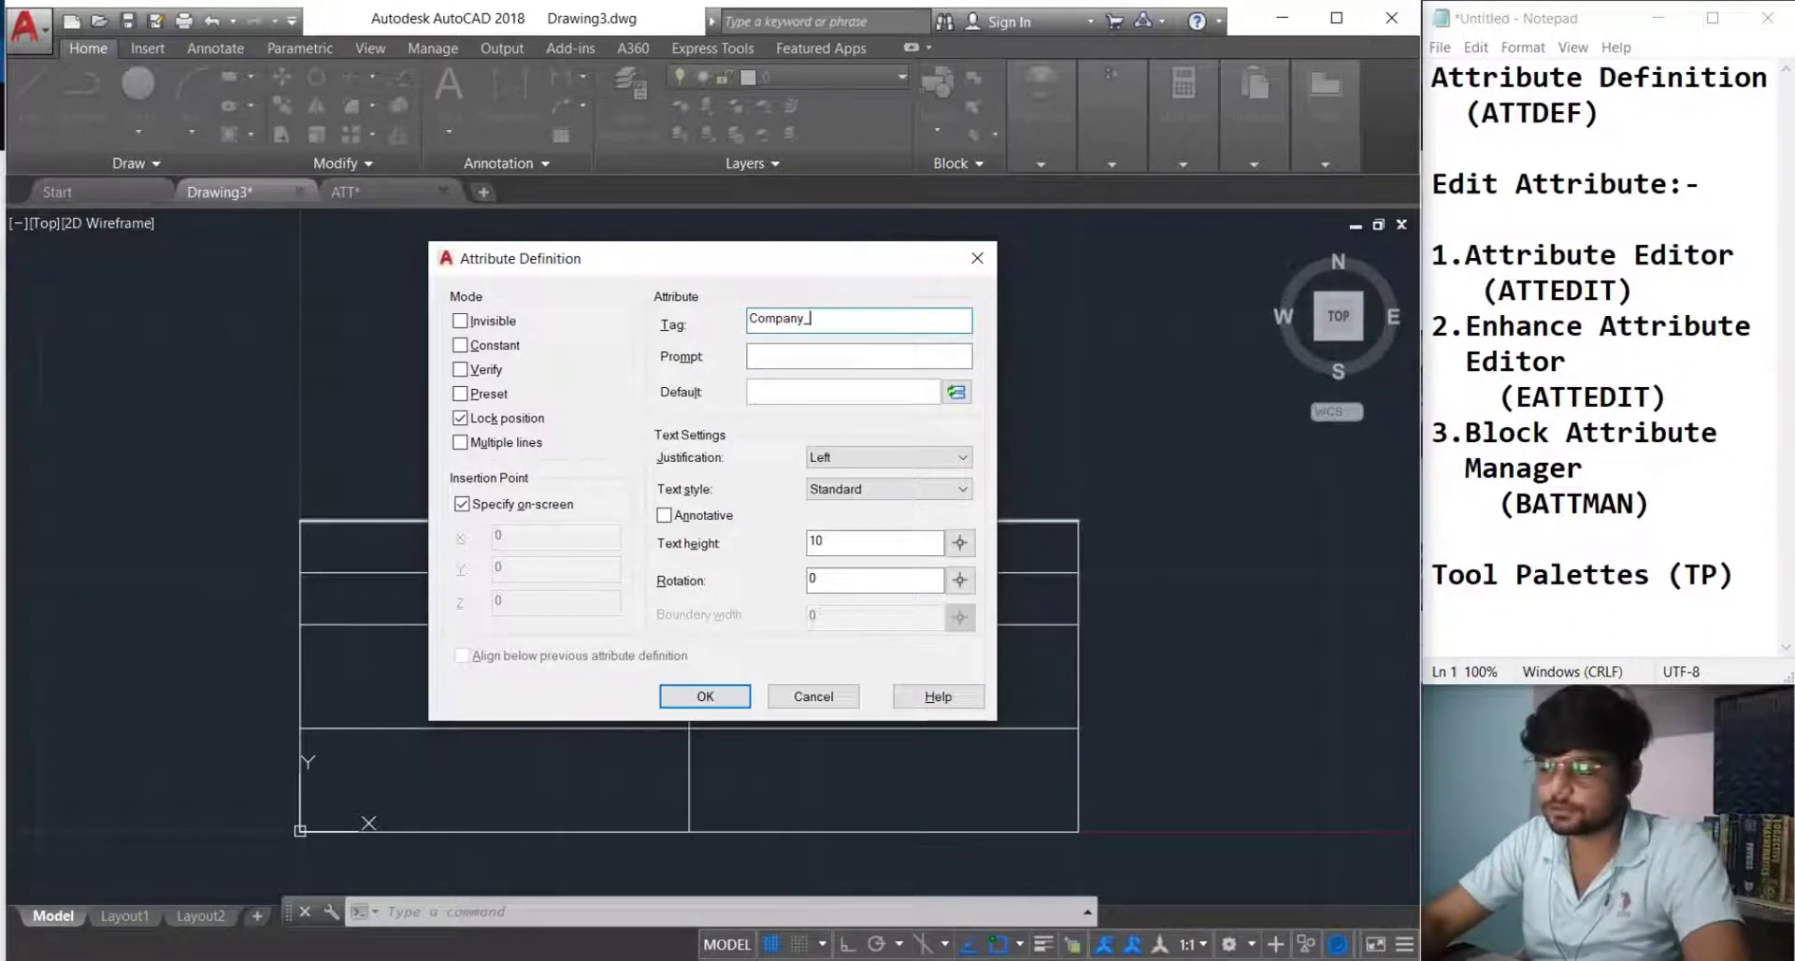
pyautogui.write('Nma')
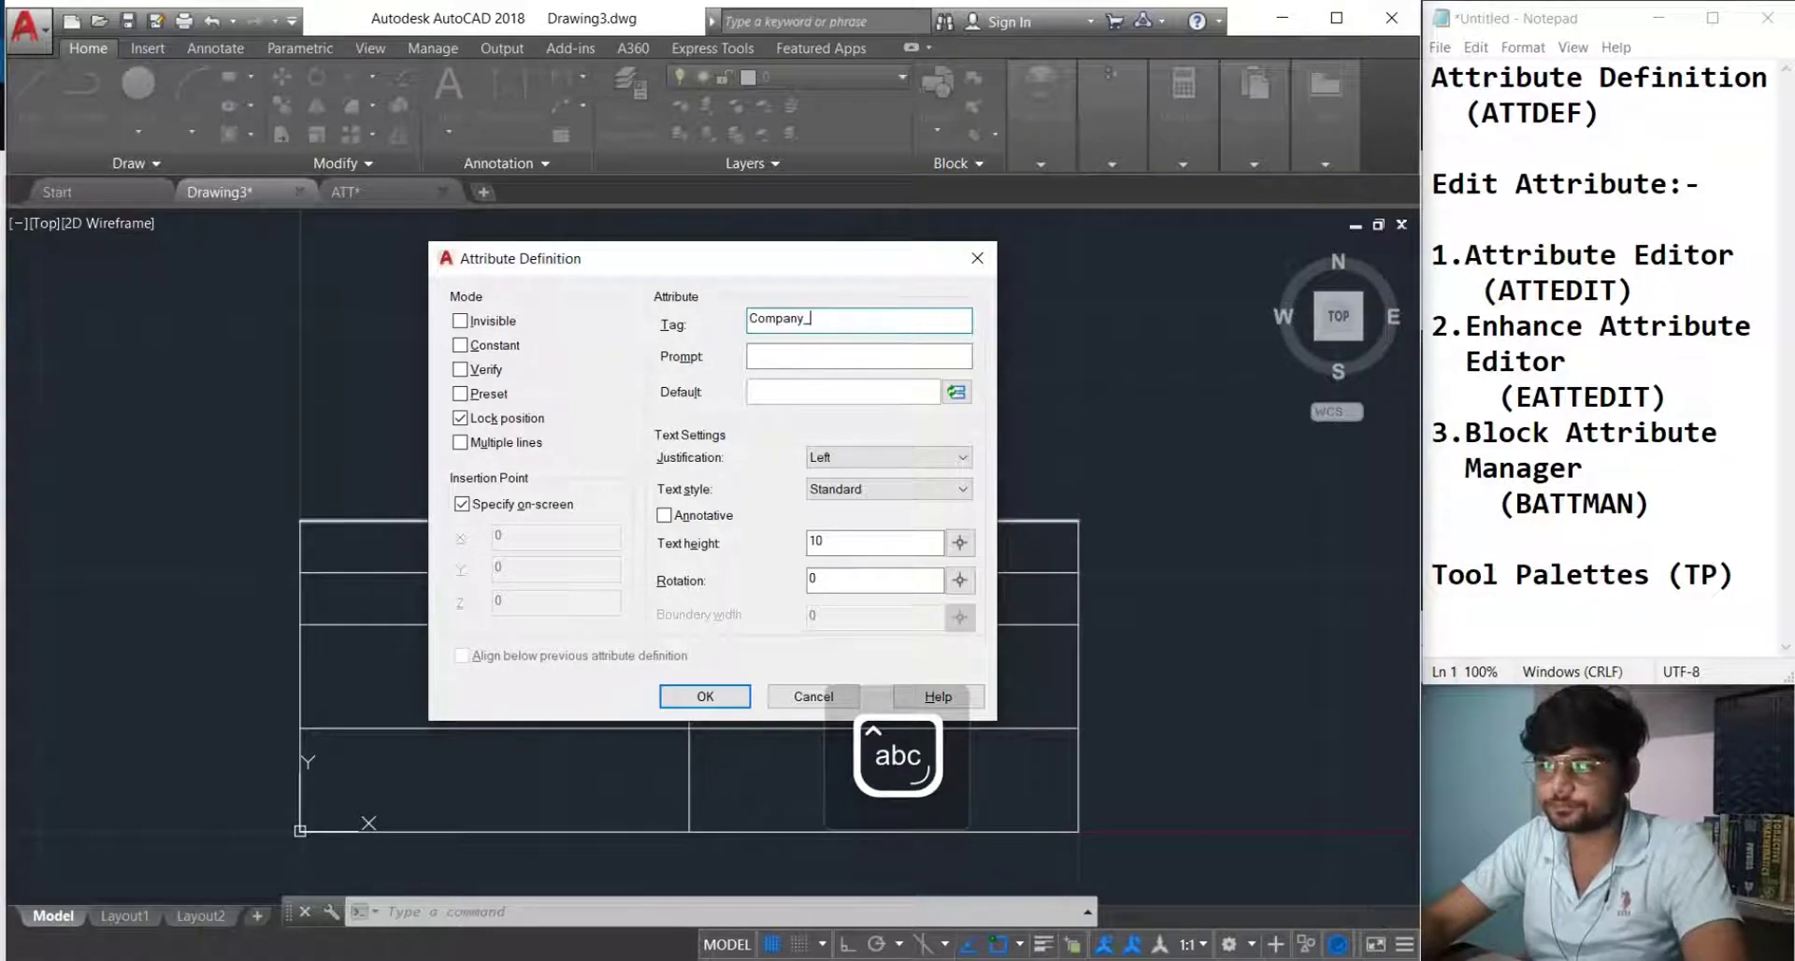
pyautogui.write('name')
pyautogui.click(748, 358)
pyautogui.write('Wahy')
pyautogui.press('BackSpace')
pyautogui.press('BackSpace')
pyautogui.press('BackSpace')
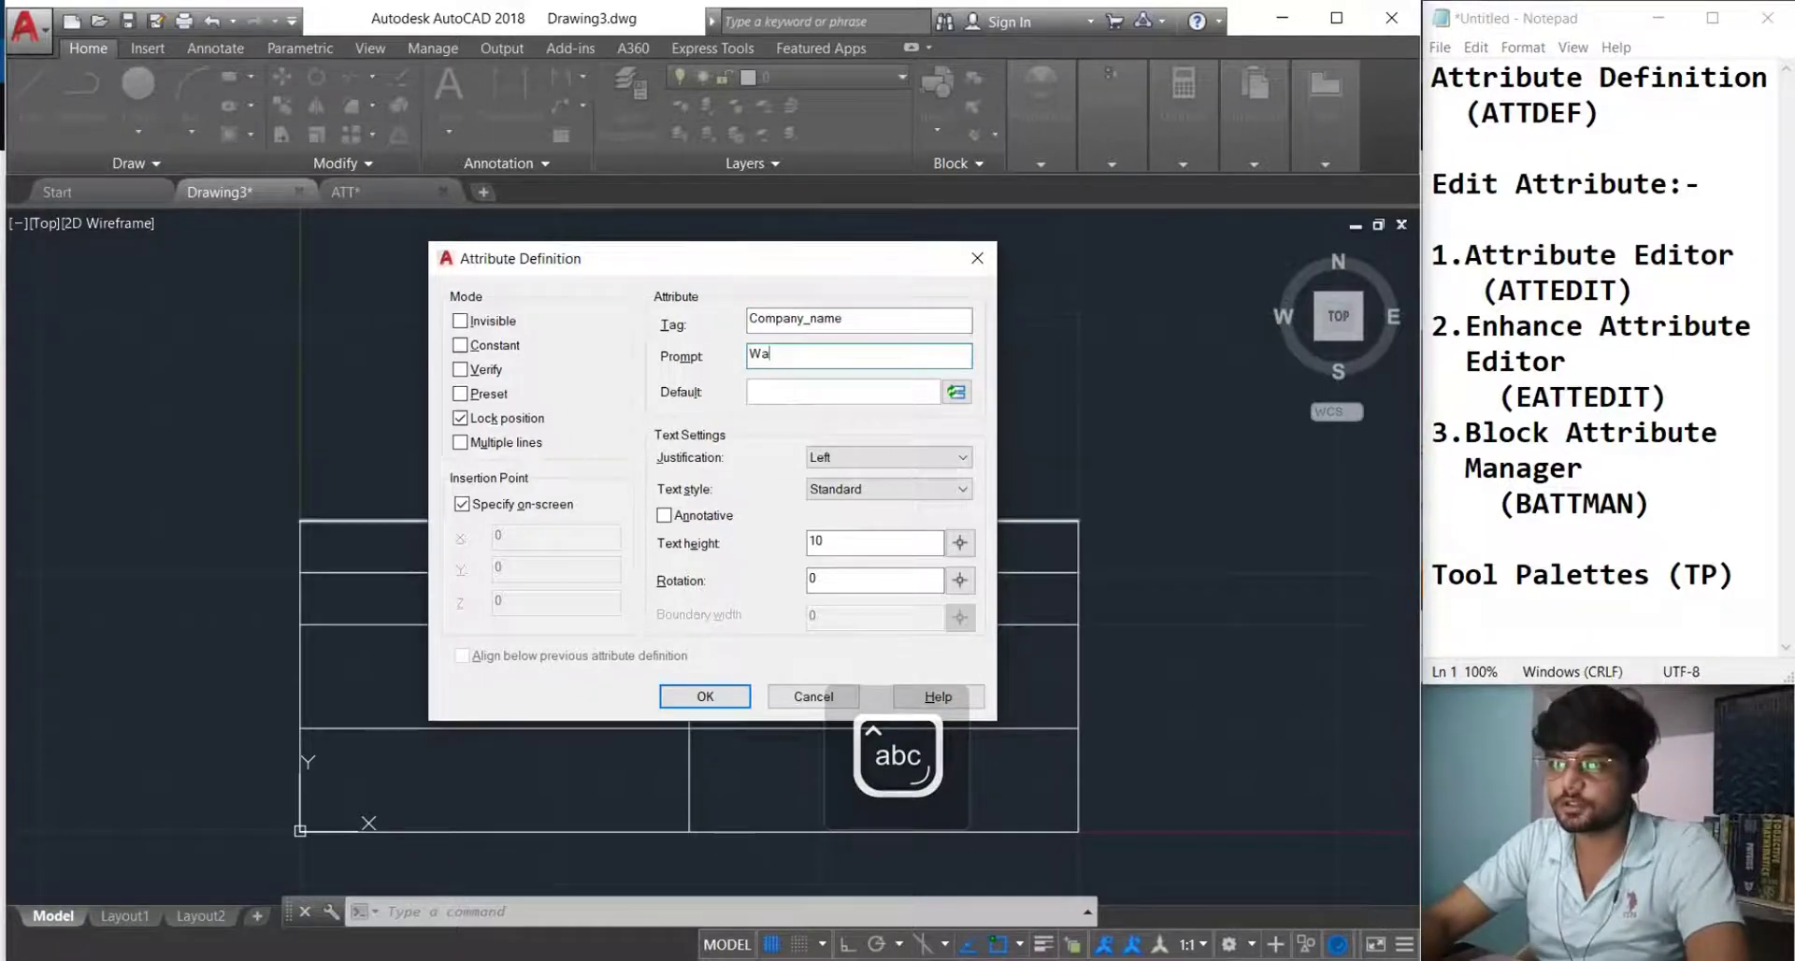
pyautogui.write('hat is company name')
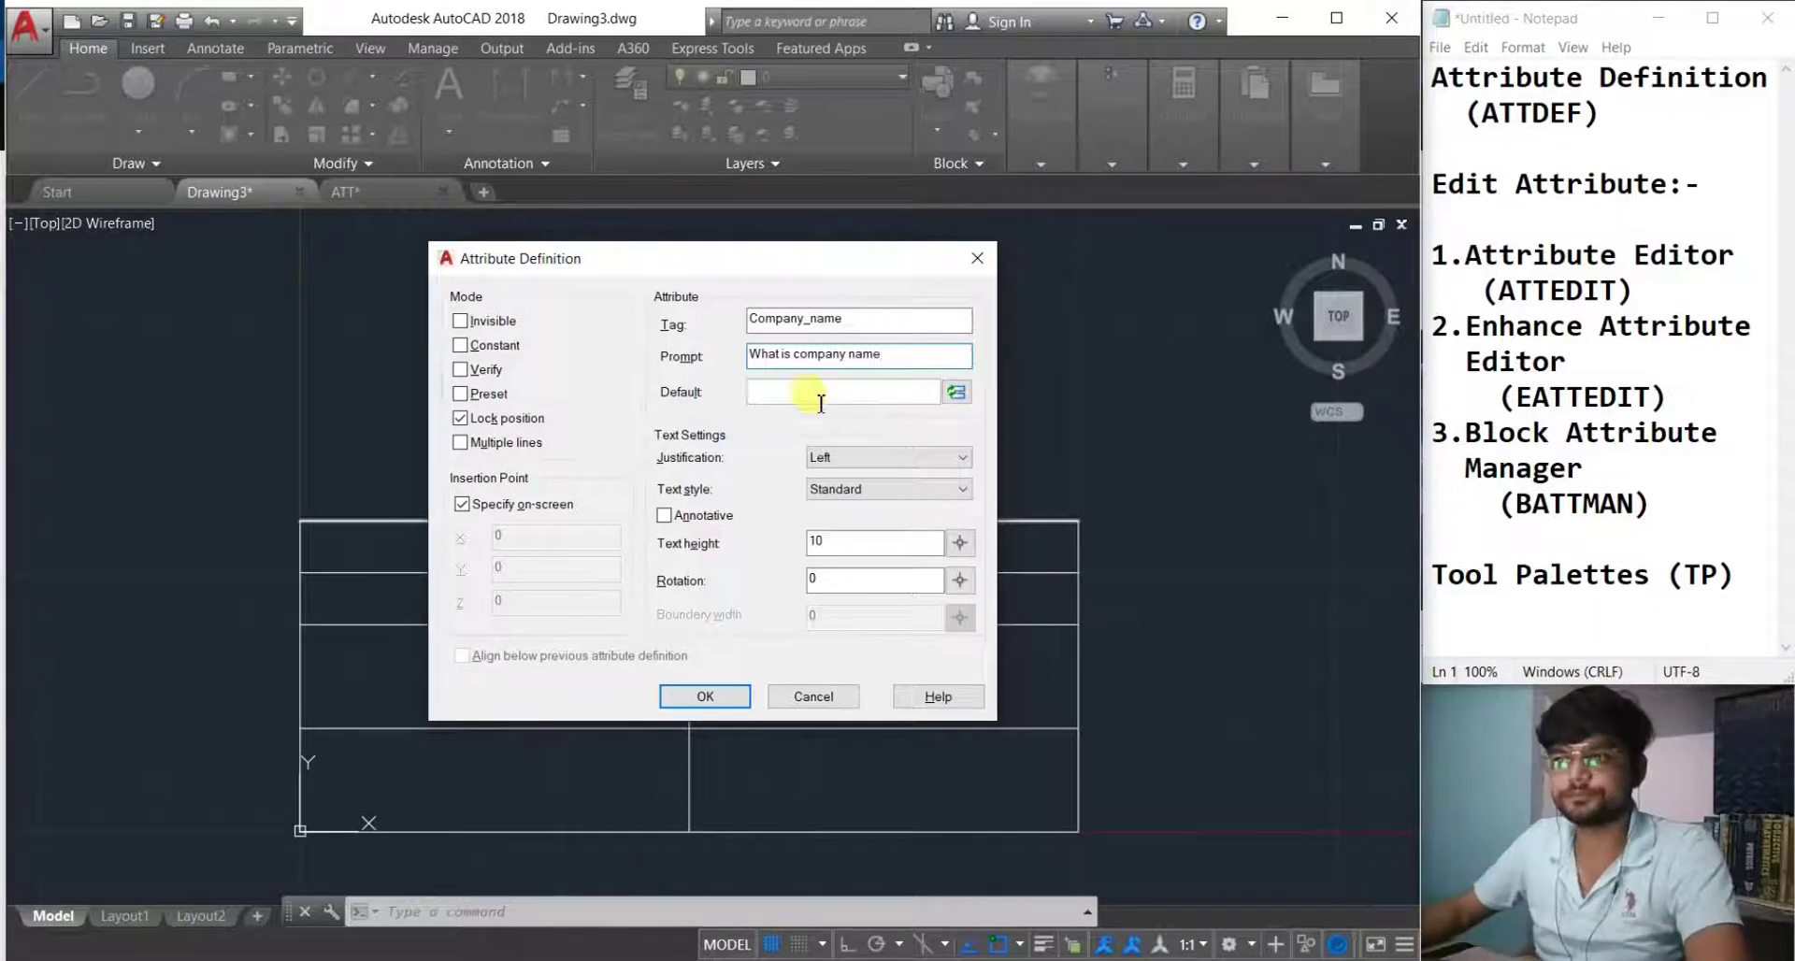
pyautogui.write('Engineering Hacks')
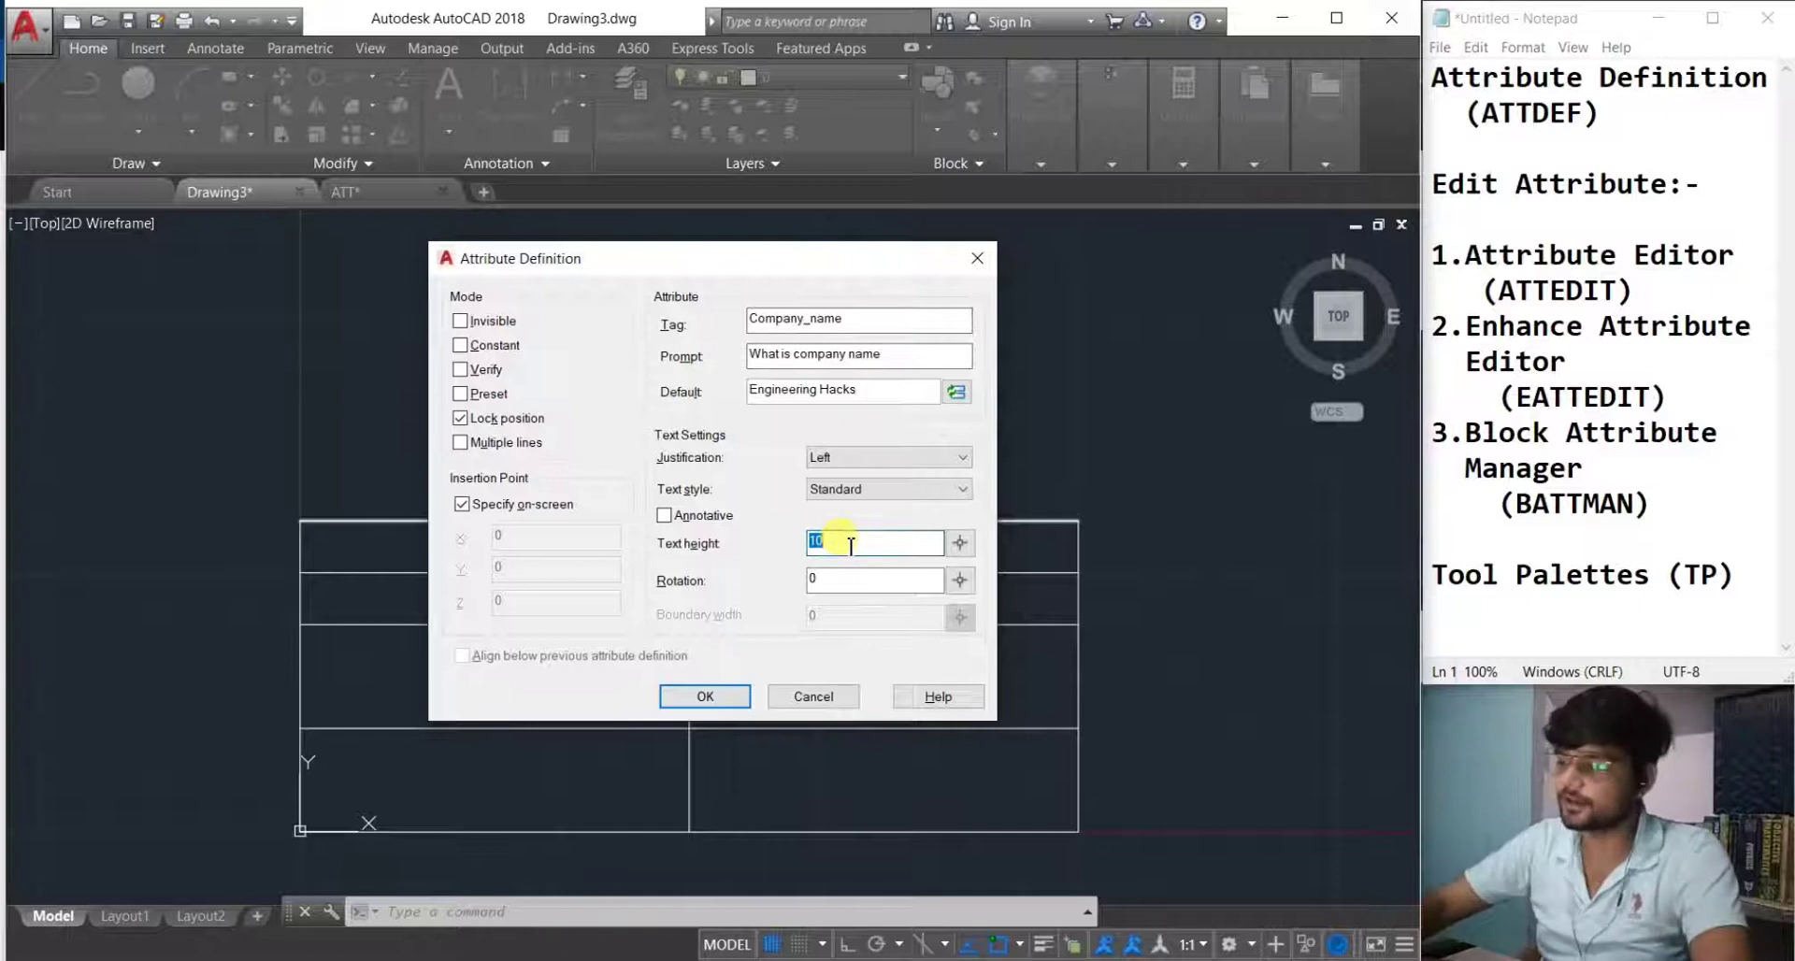
pyautogui.write('5')
pyautogui.press('Return')
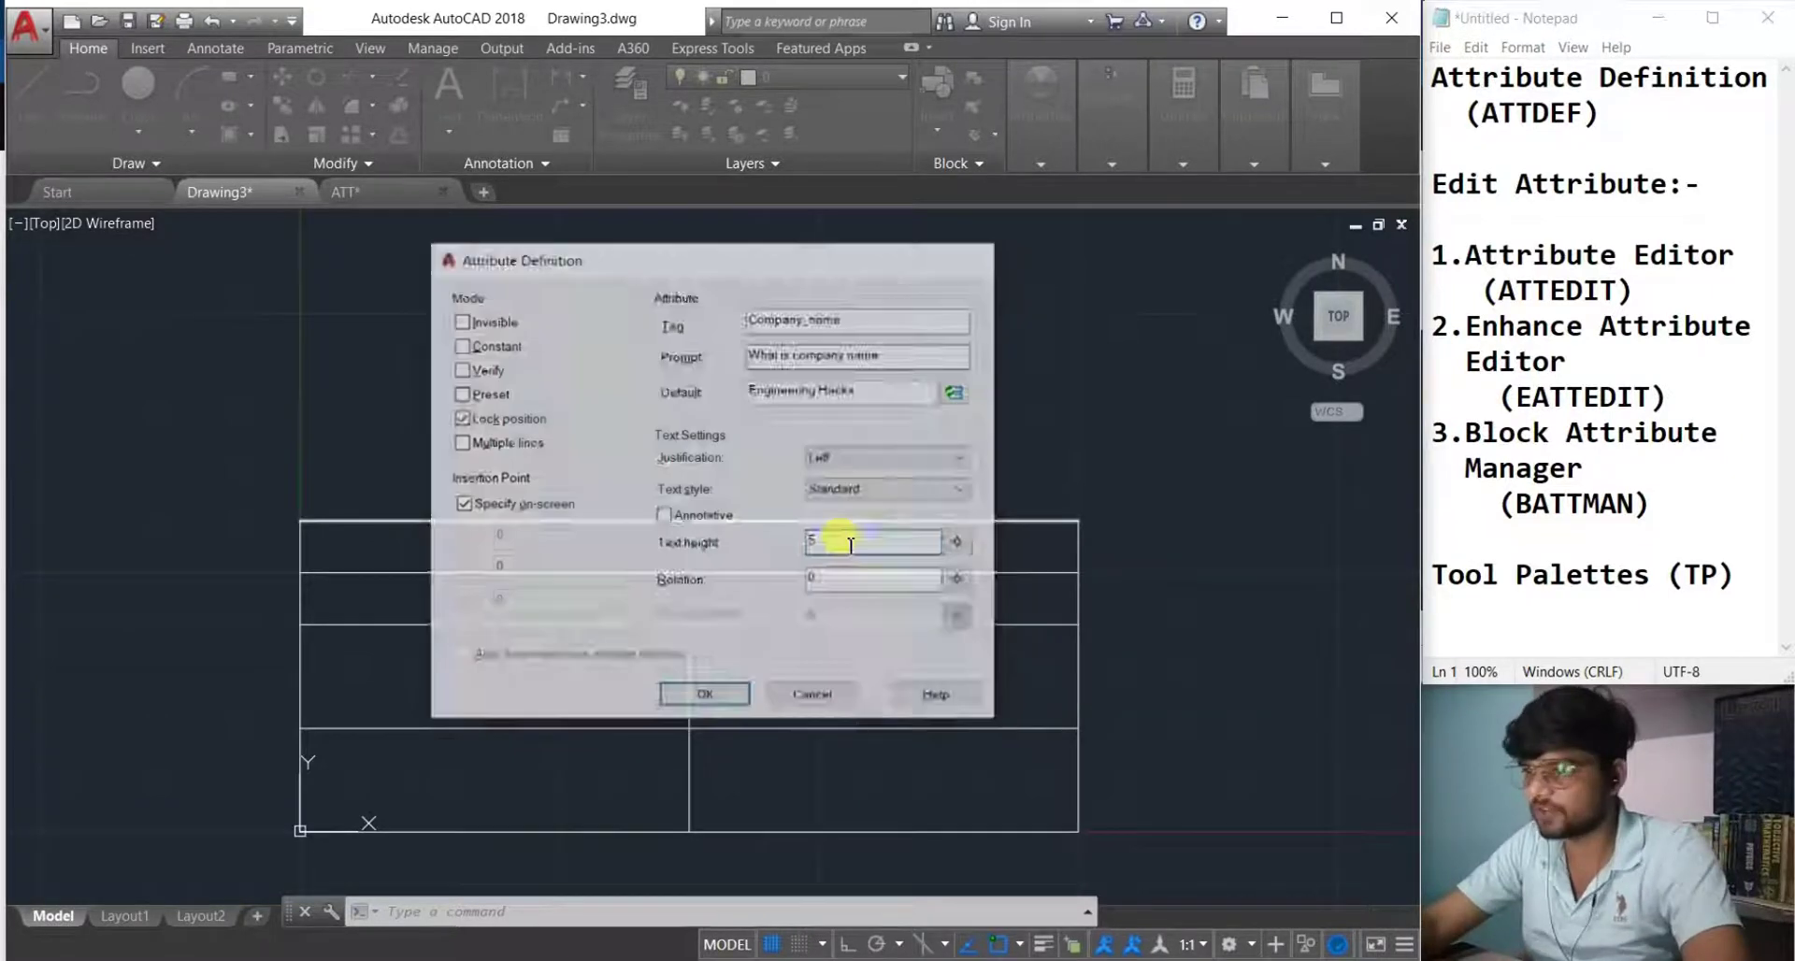
# Place COMPANY_NAME in the table's top row and start another attribute definition.
pyautogui.scroll(3, 654, 561)
pyautogui.scroll(-2, 494, 561)
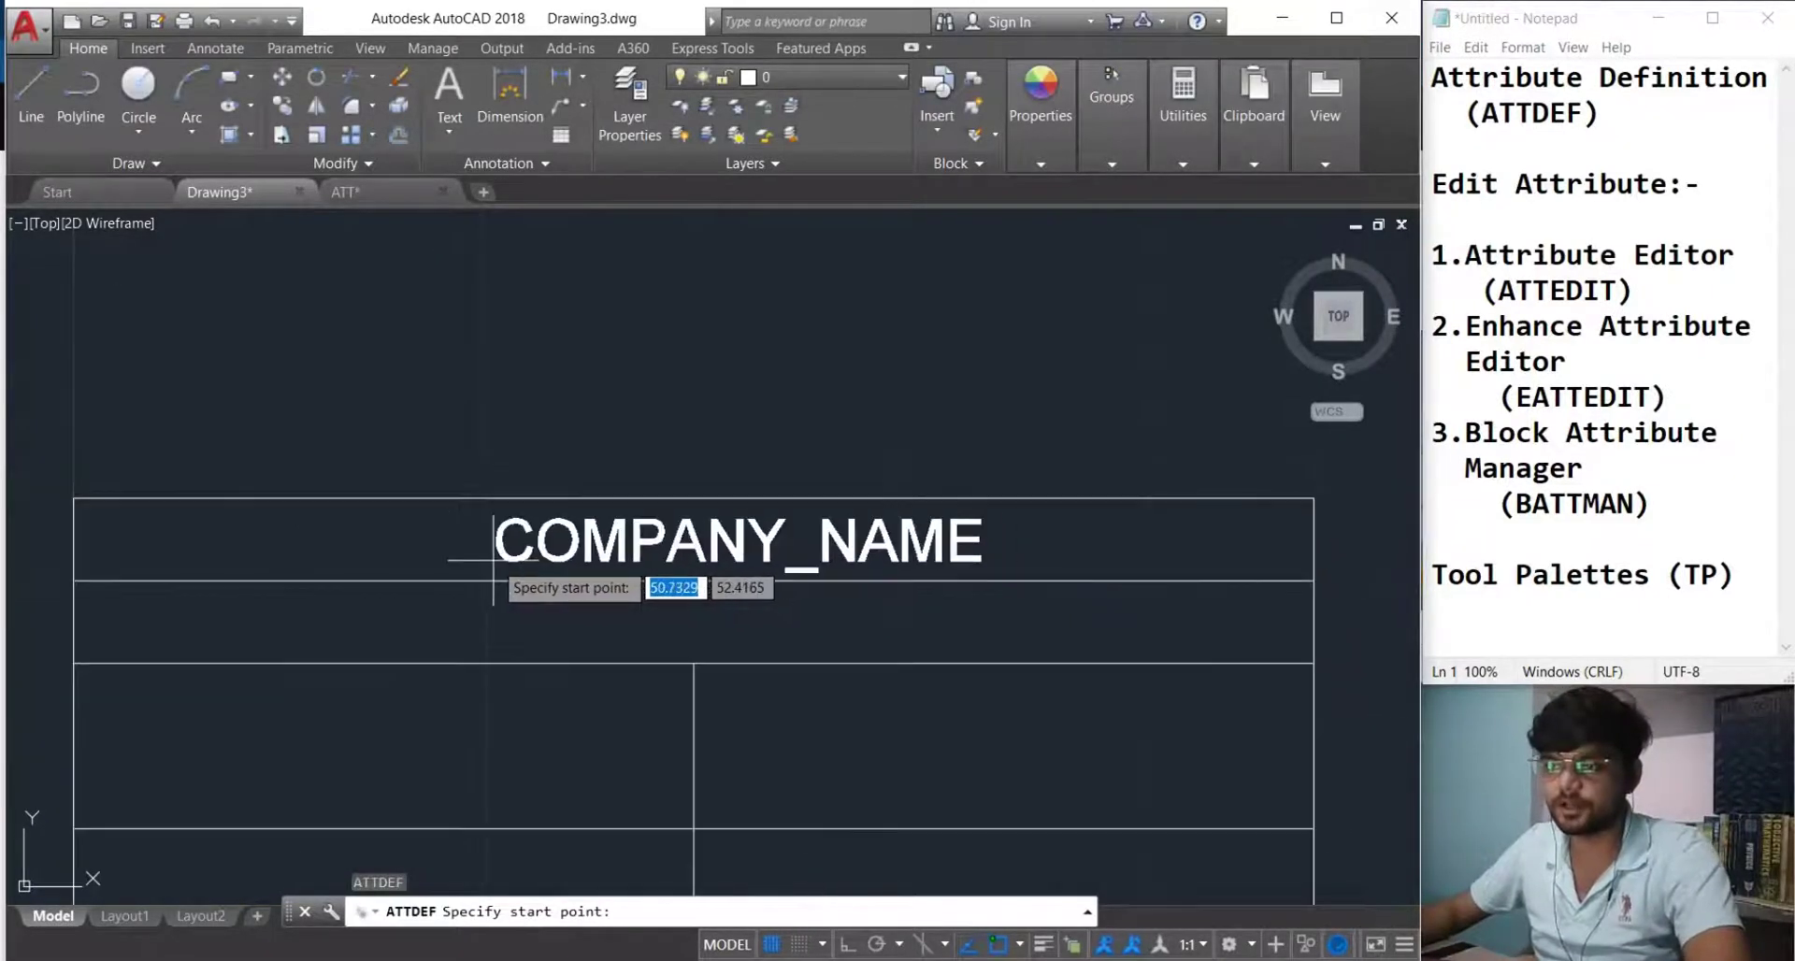
pyautogui.click(402, 555)
pyautogui.scroll(-4, 470, 611)
pyautogui.scroll(2, 516, 633)
pyautogui.moveTo(514, 614); pyautogui.dragTo(508, 585, button='middle')
pyautogui.write('a')
pyautogui.press('Return')
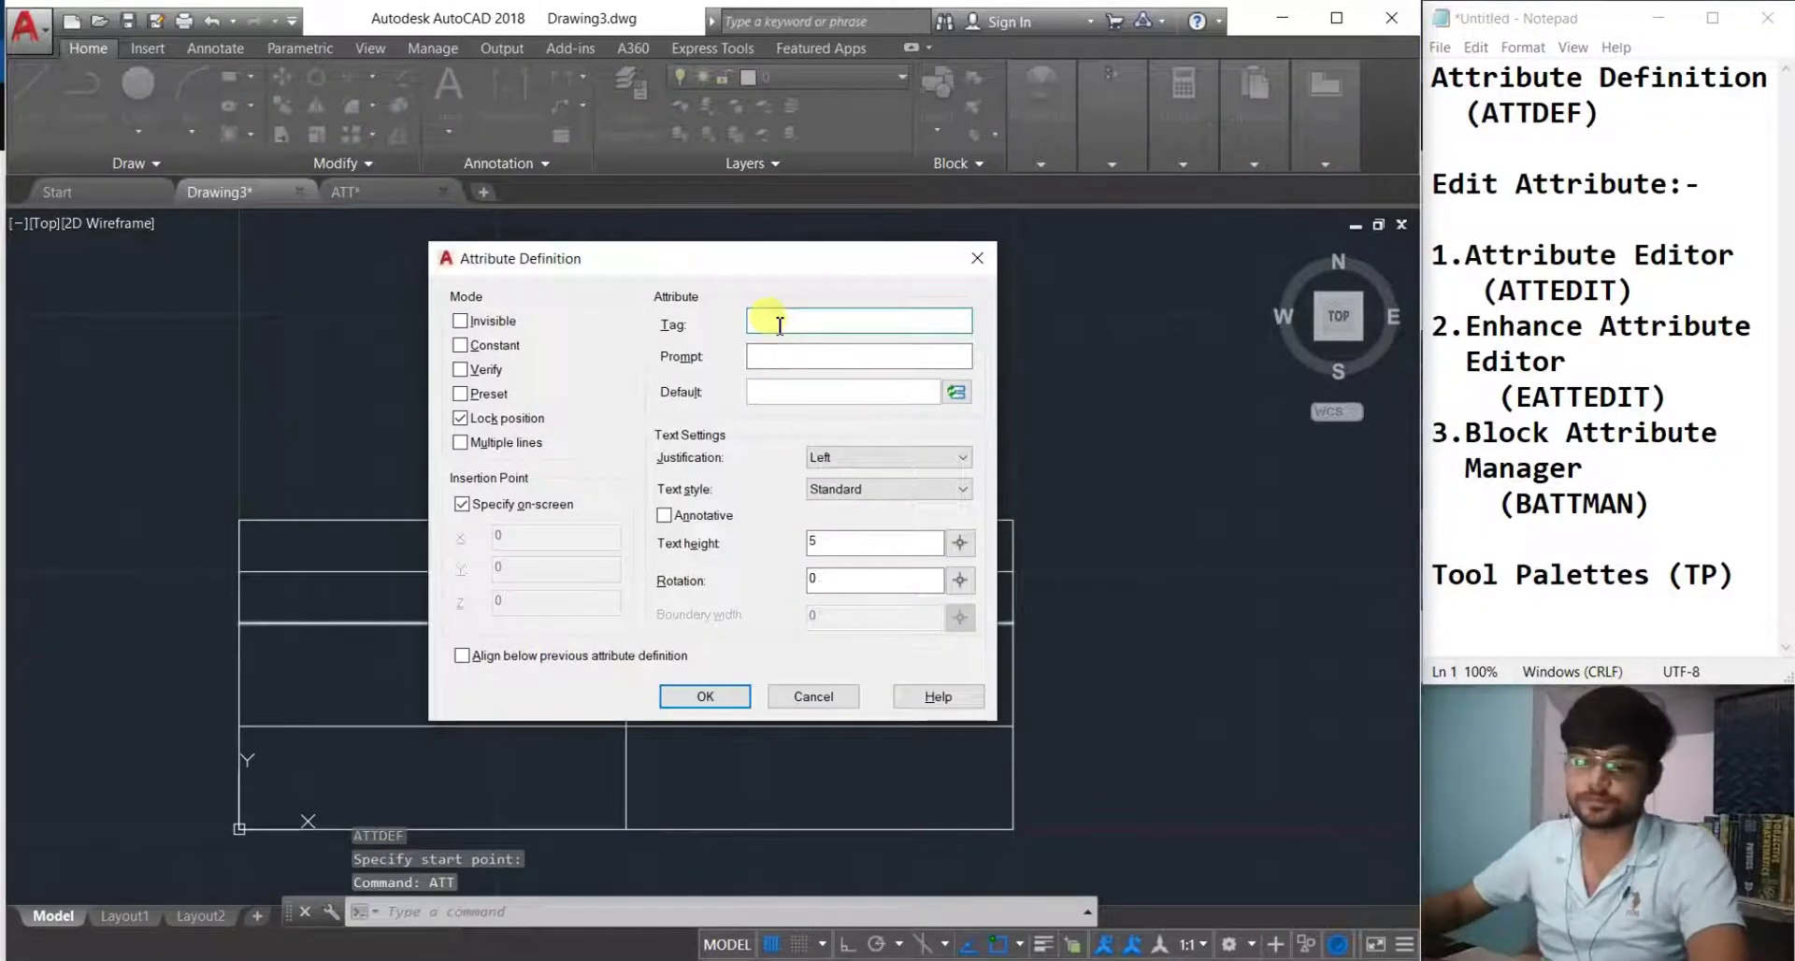
# Enter the tag Drawing_Title and the prompt 'What is the drawing Title'.
pyautogui.press('capslock')
pyautogui.write('D')
pyautogui.press('capslock')
pyautogui.write('raw')
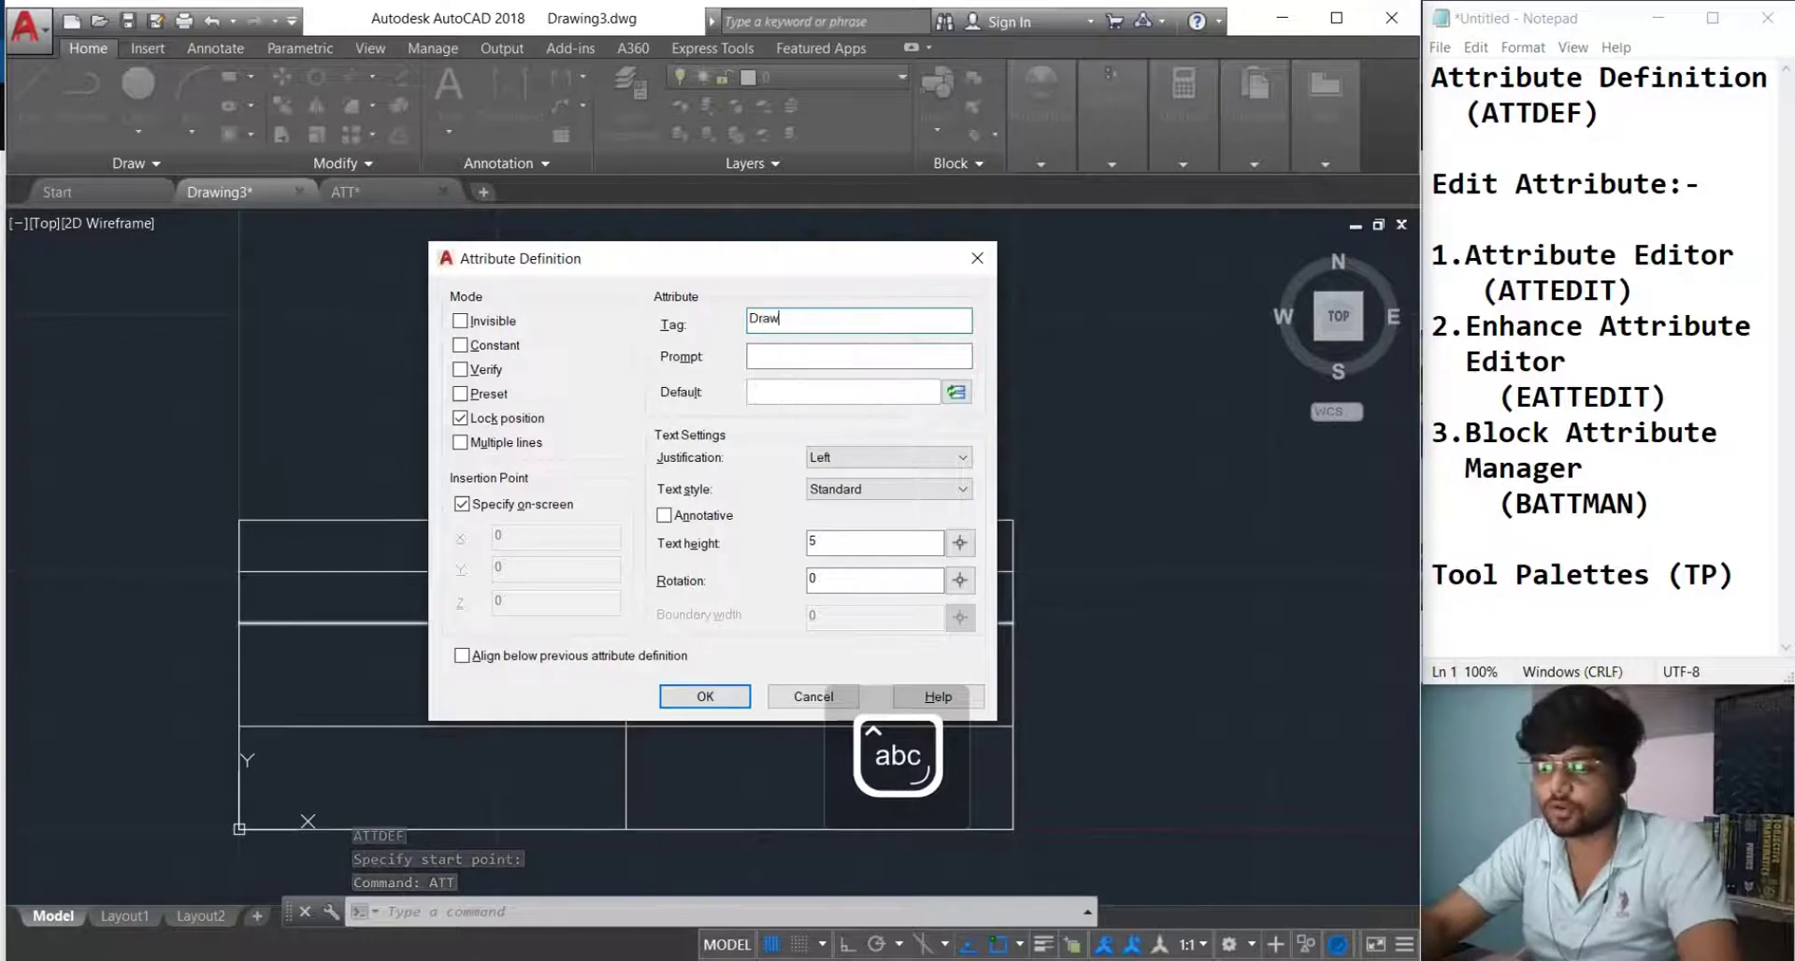
pyautogui.write('ing_')
pyautogui.press('capslock')
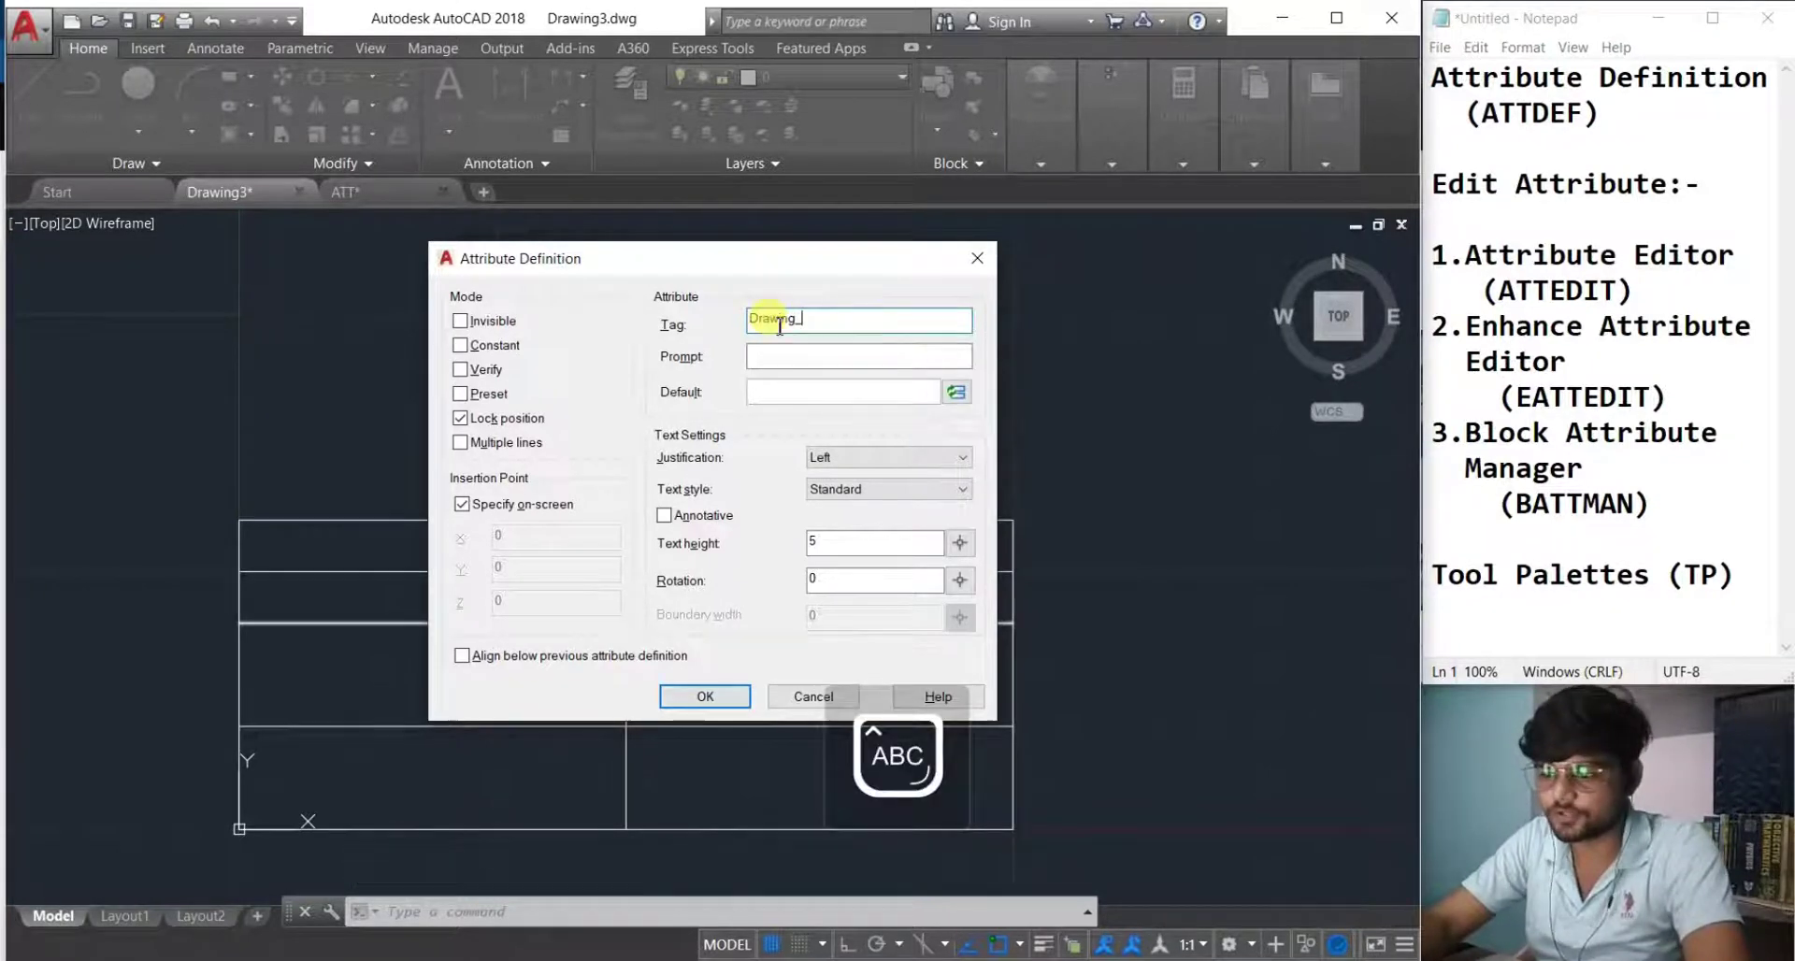
pyautogui.write('Title')
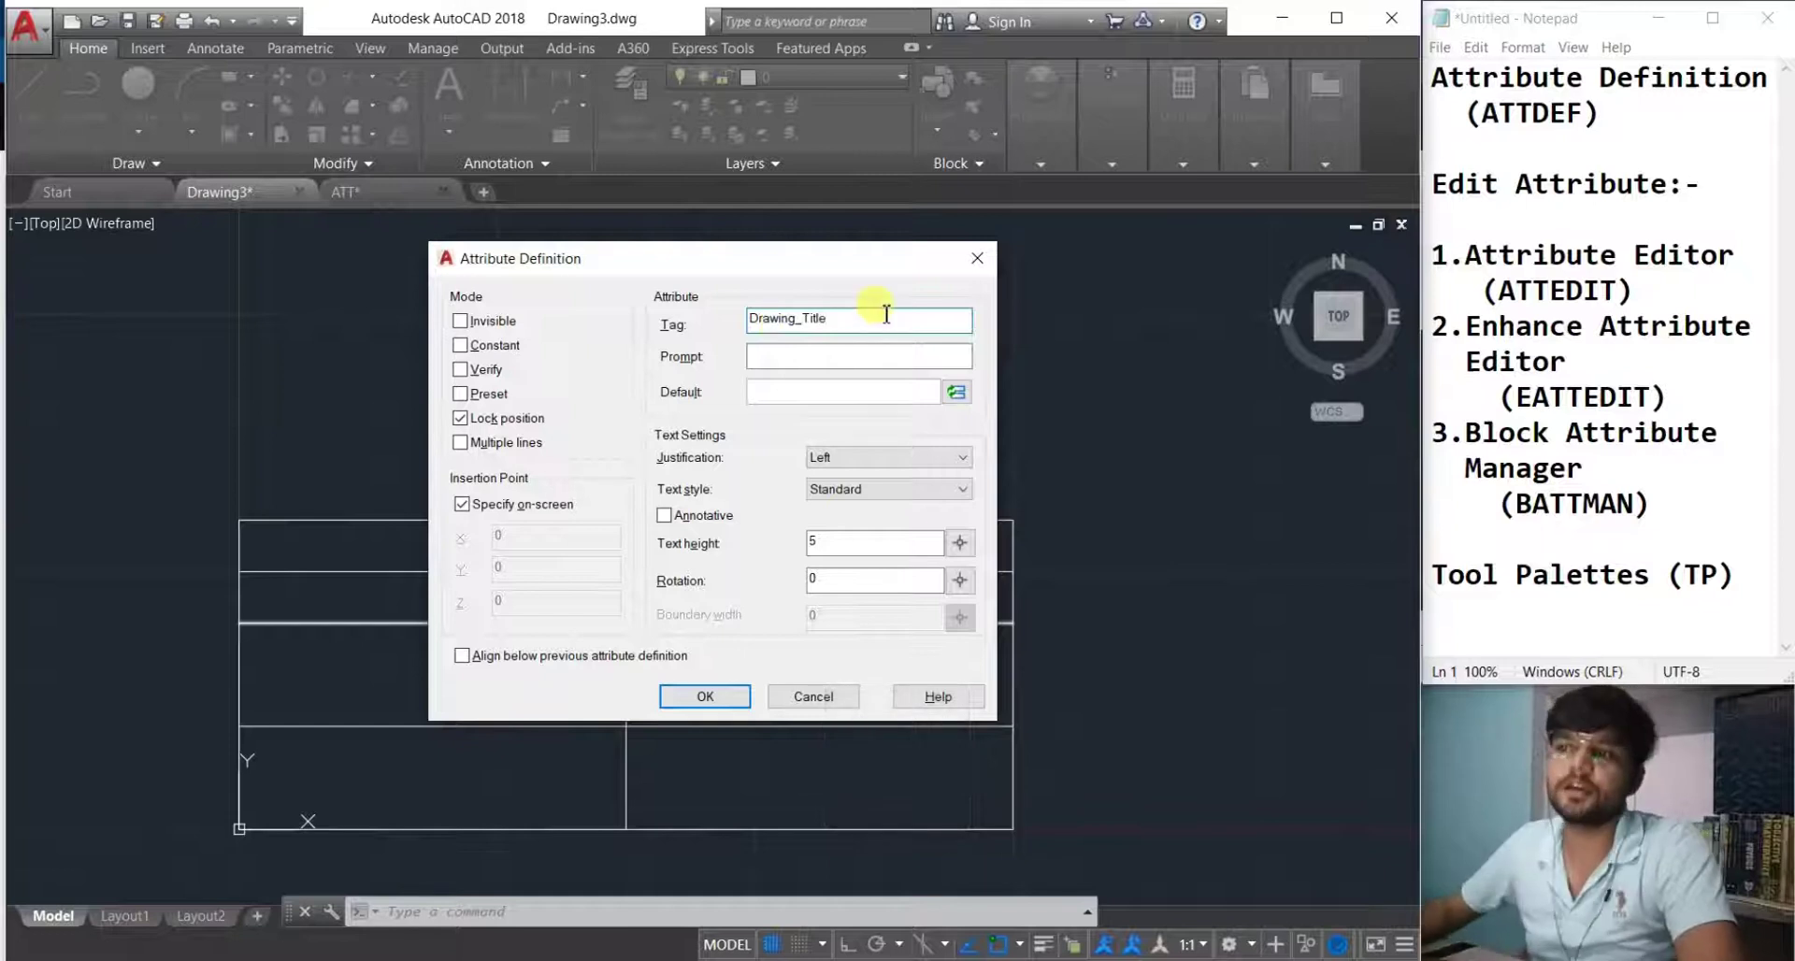
pyautogui.click(869, 359)
pyautogui.press('capslock')
pyautogui.write('What is the drawing')
pyautogui.press('capslock')
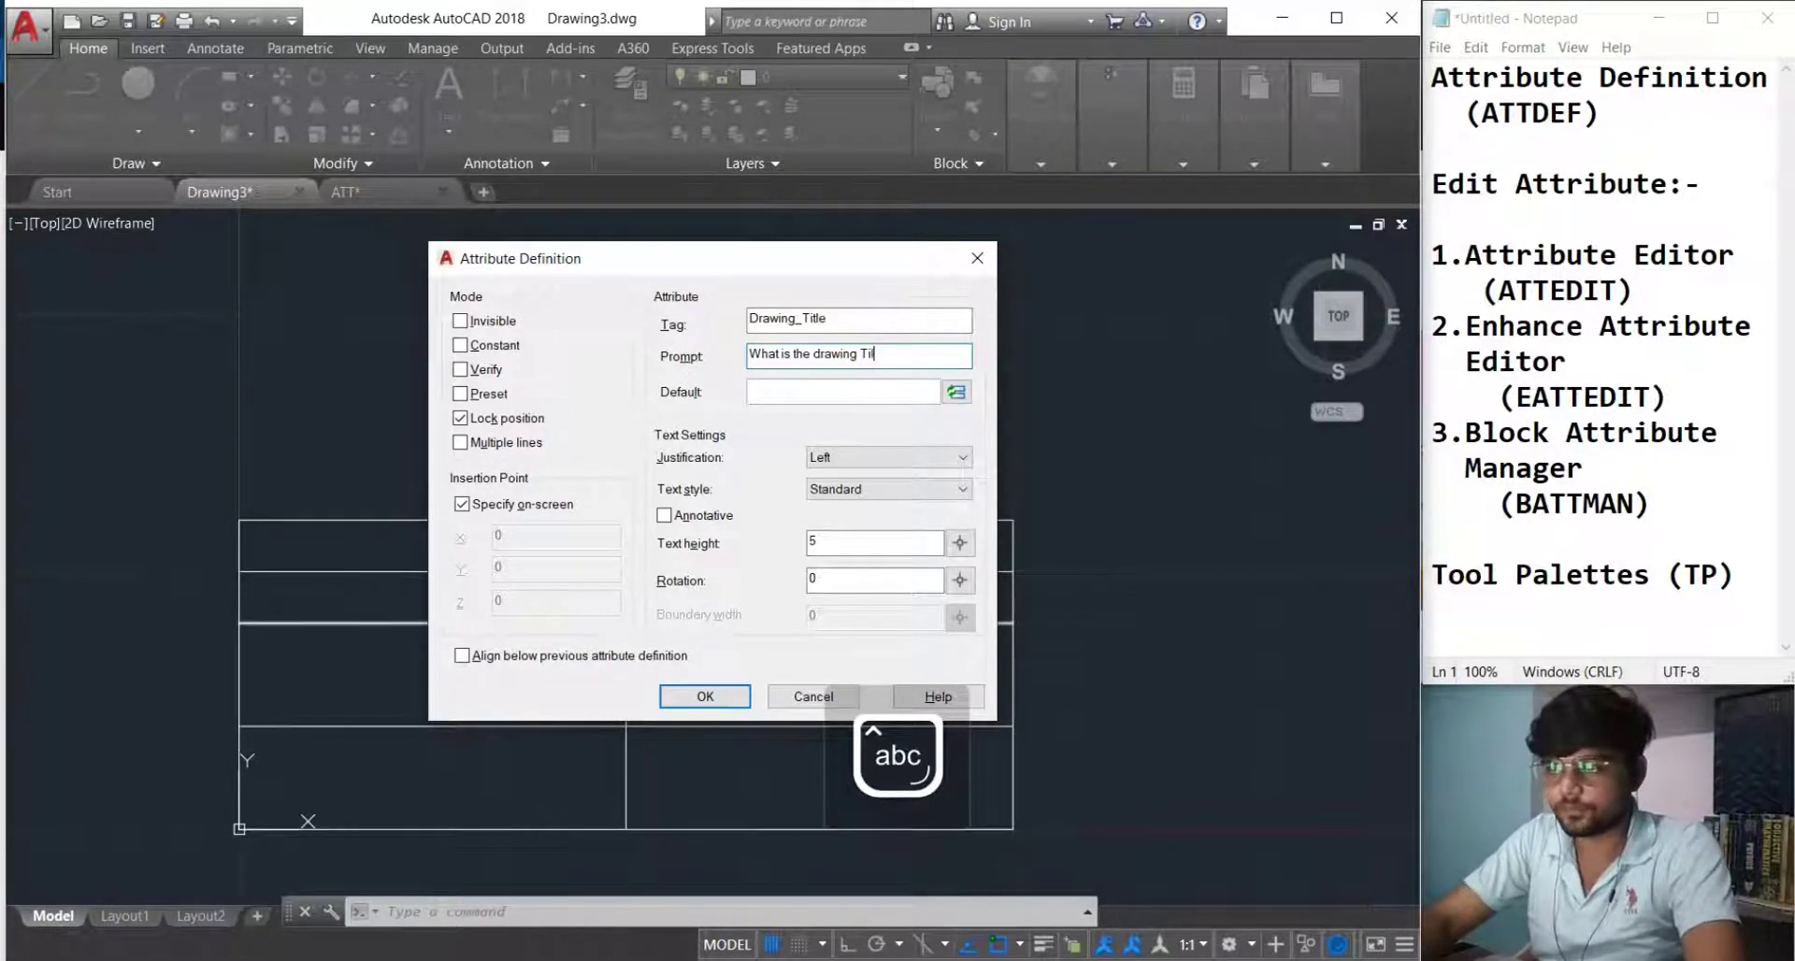
pyautogui.write('Title')
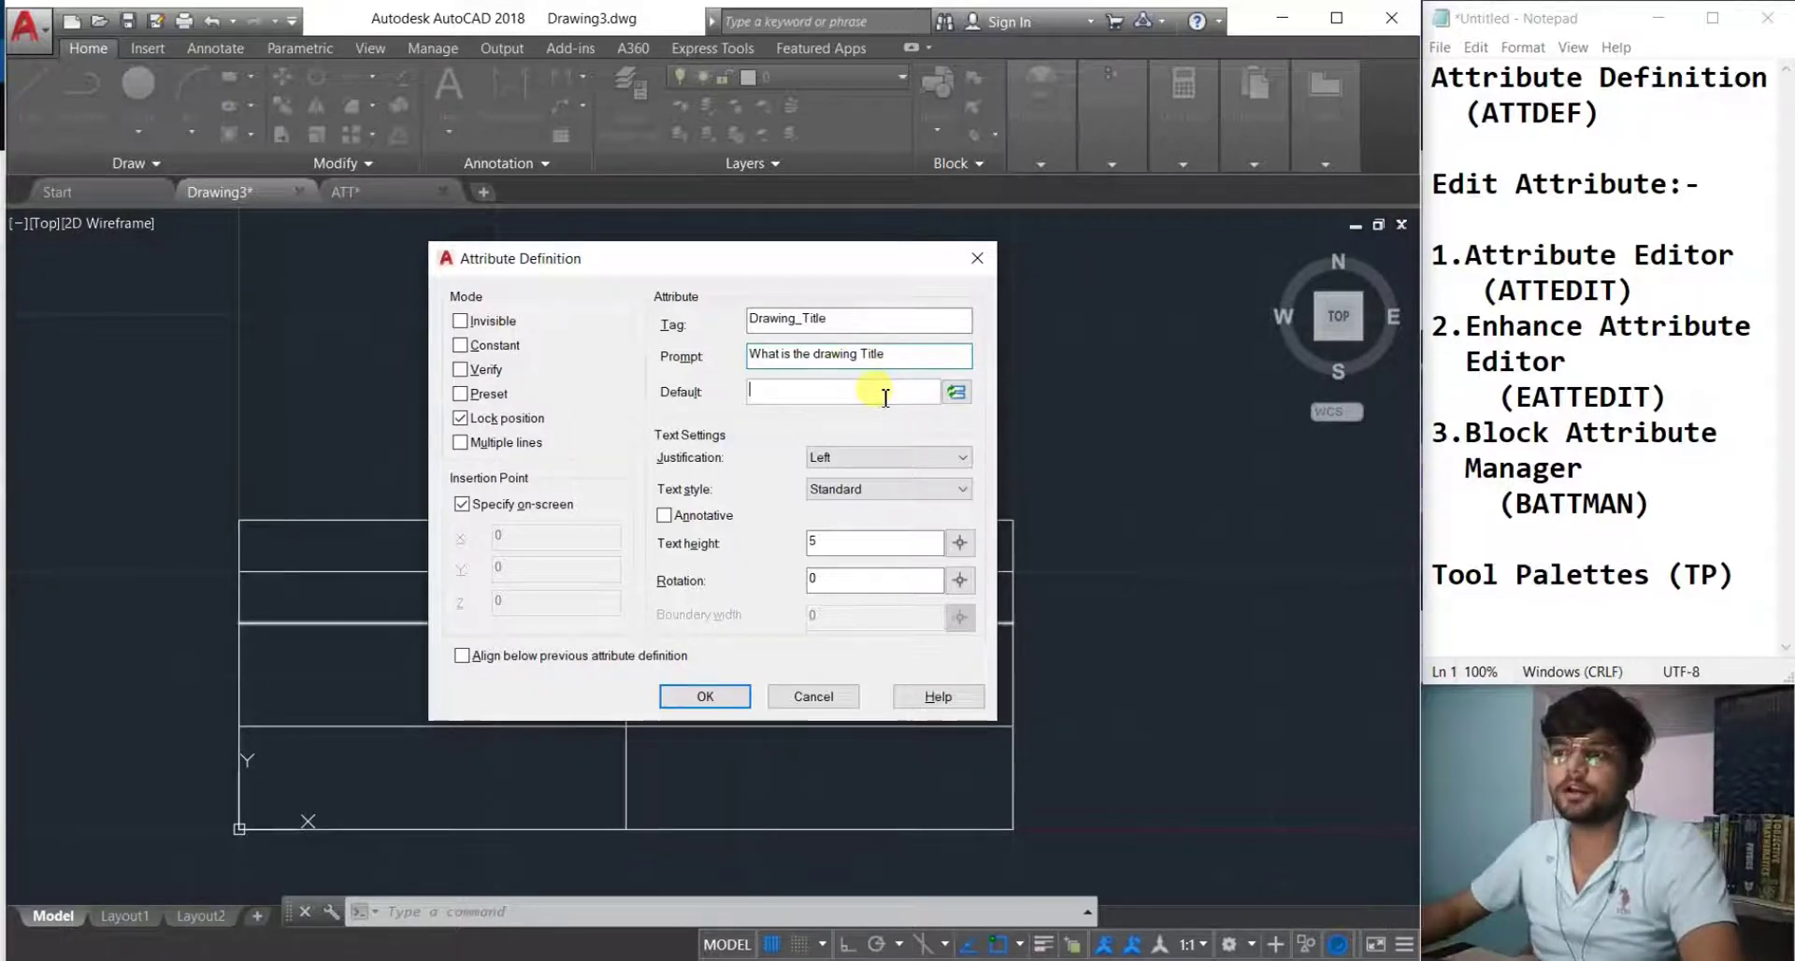
pyautogui.press('capslock')
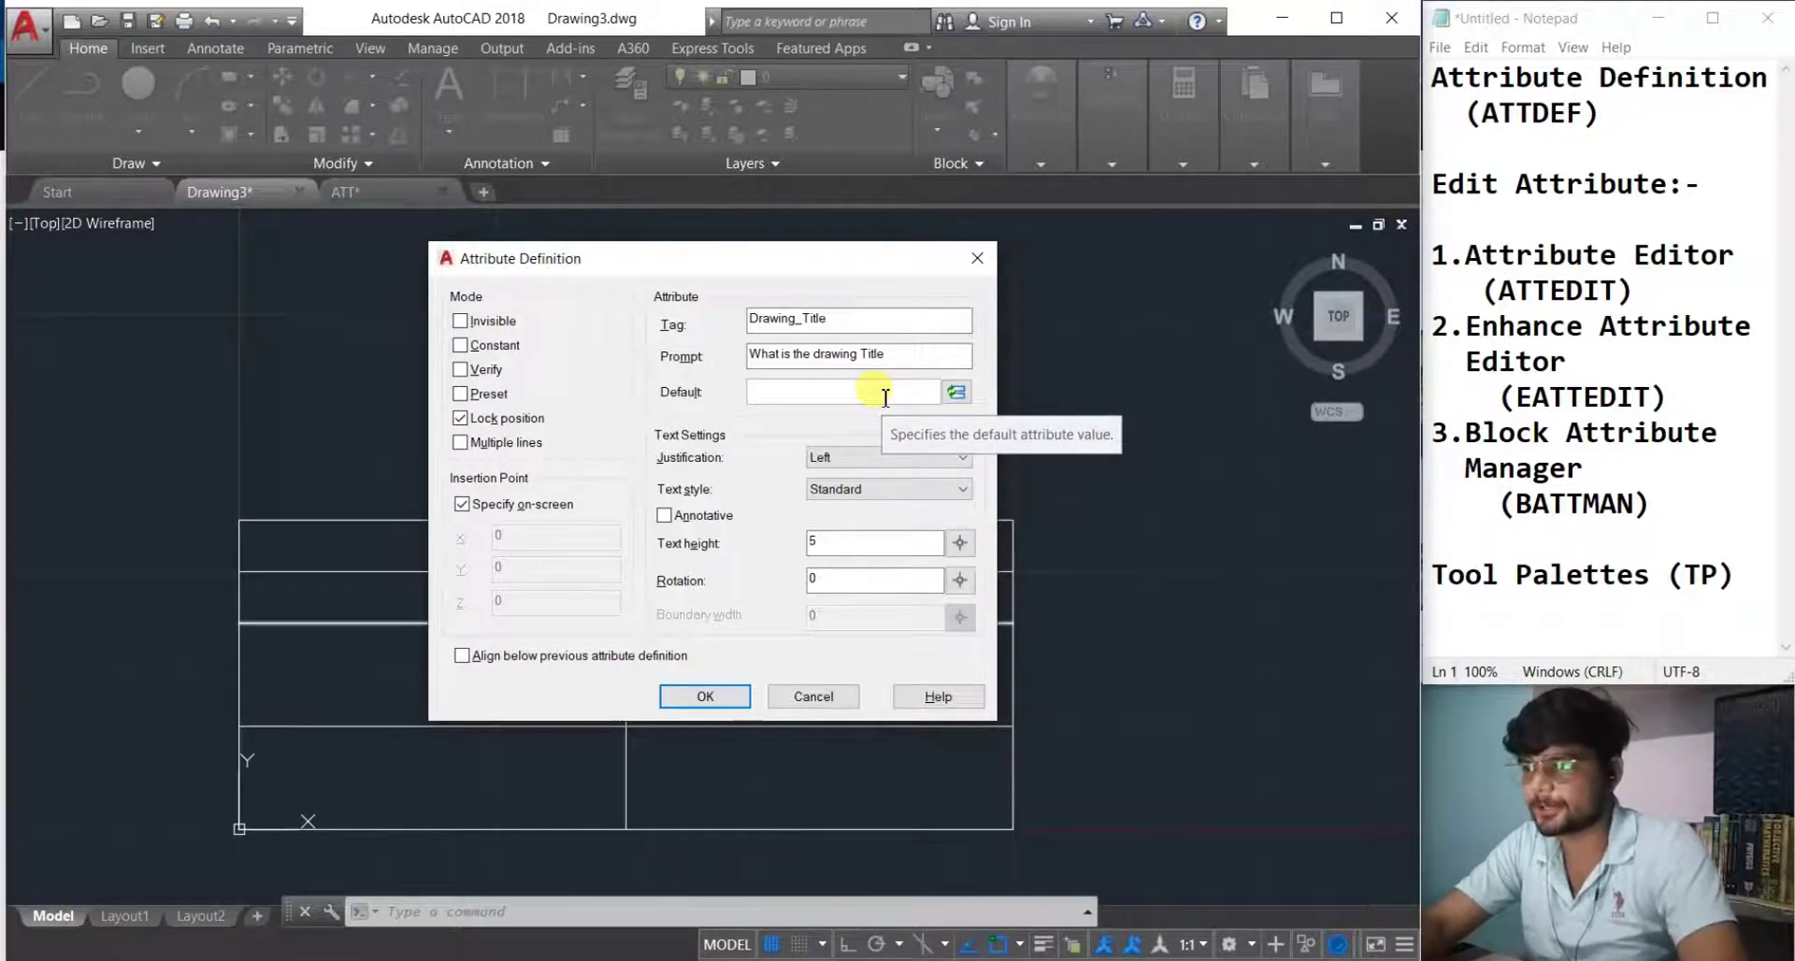
# Set the default value to 'Deatling of Car' and confirm the attribute definition.
pyautogui.click(884, 397)
pyautogui.press('capslock')
pyautogui.write('C')
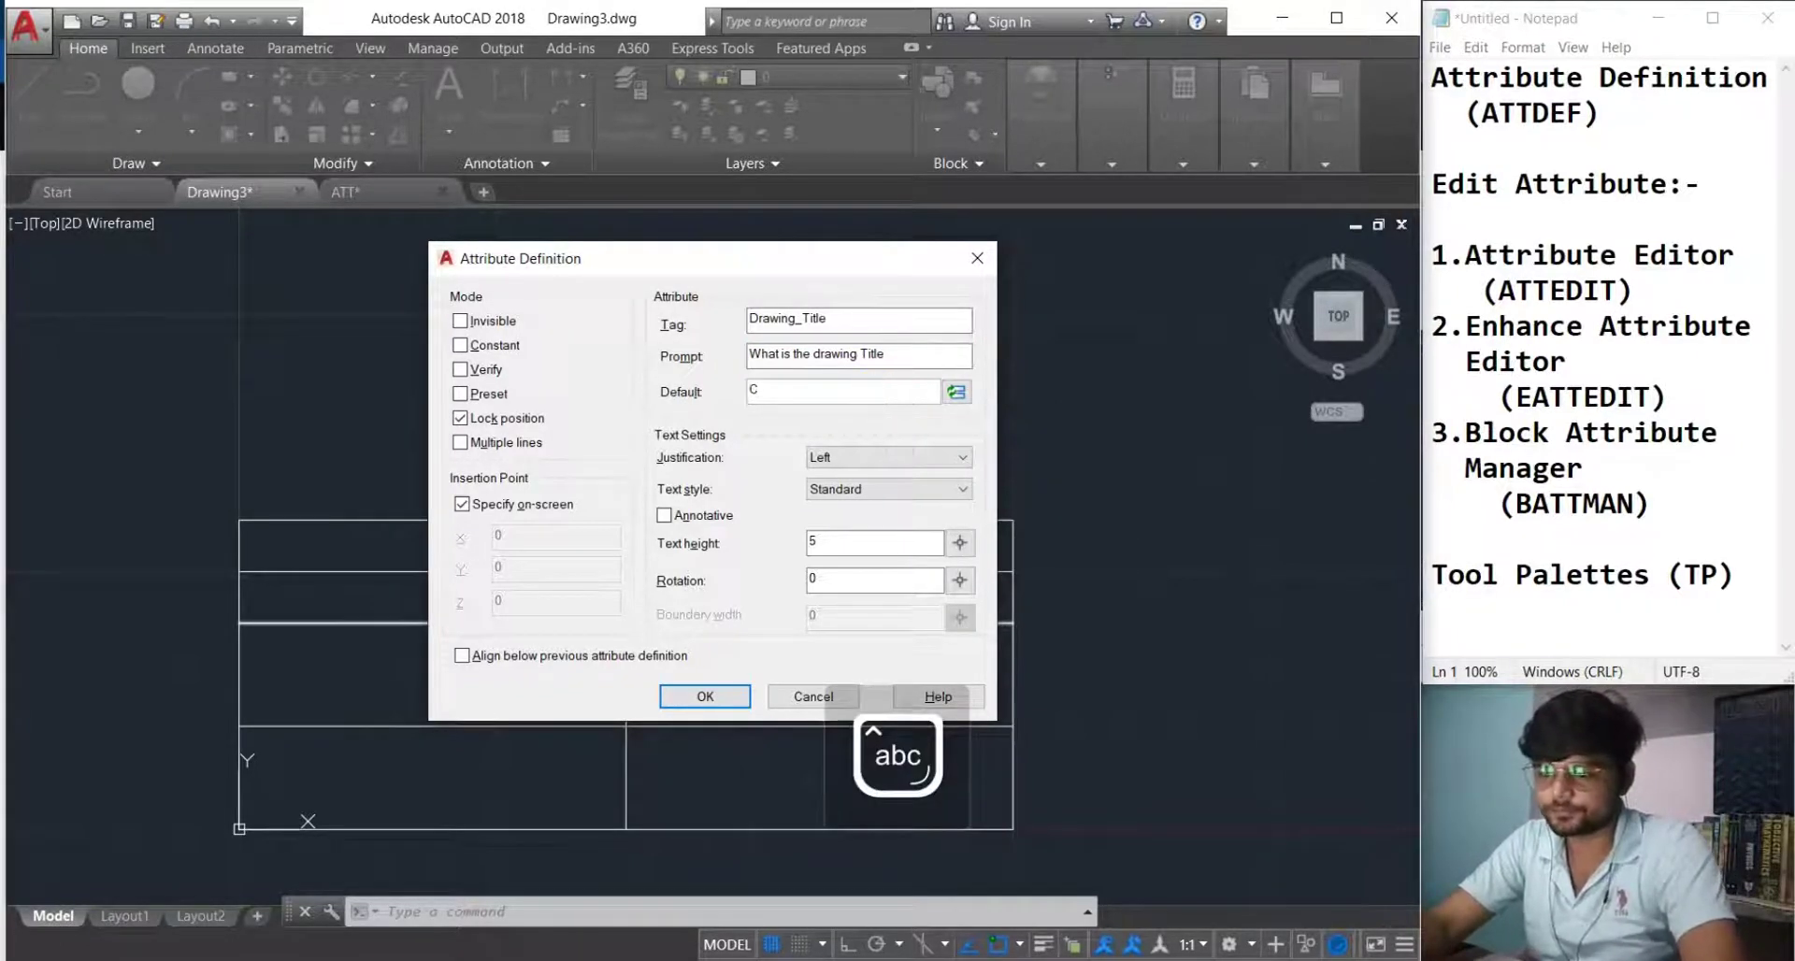
pyautogui.press('BackSpace')
pyautogui.press('BackSpace')
pyautogui.press('BackSpace')
pyautogui.press('capslock')
pyautogui.write('Deatilng')
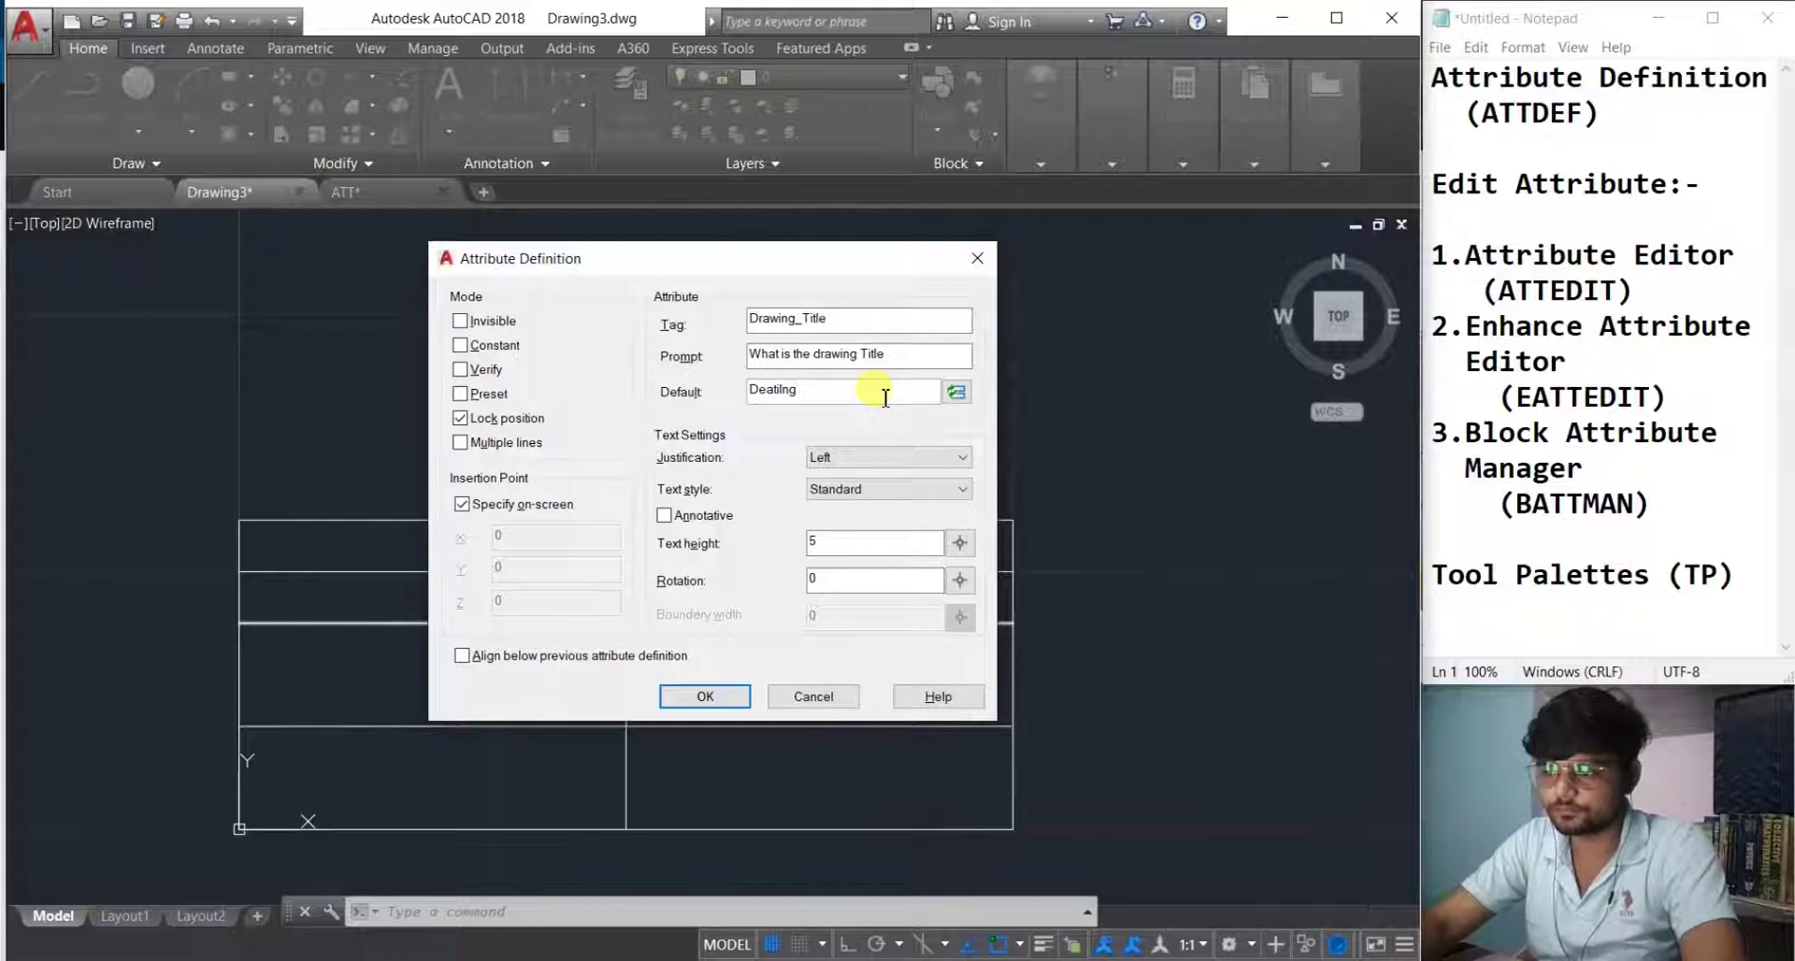
pyautogui.press('capslock')
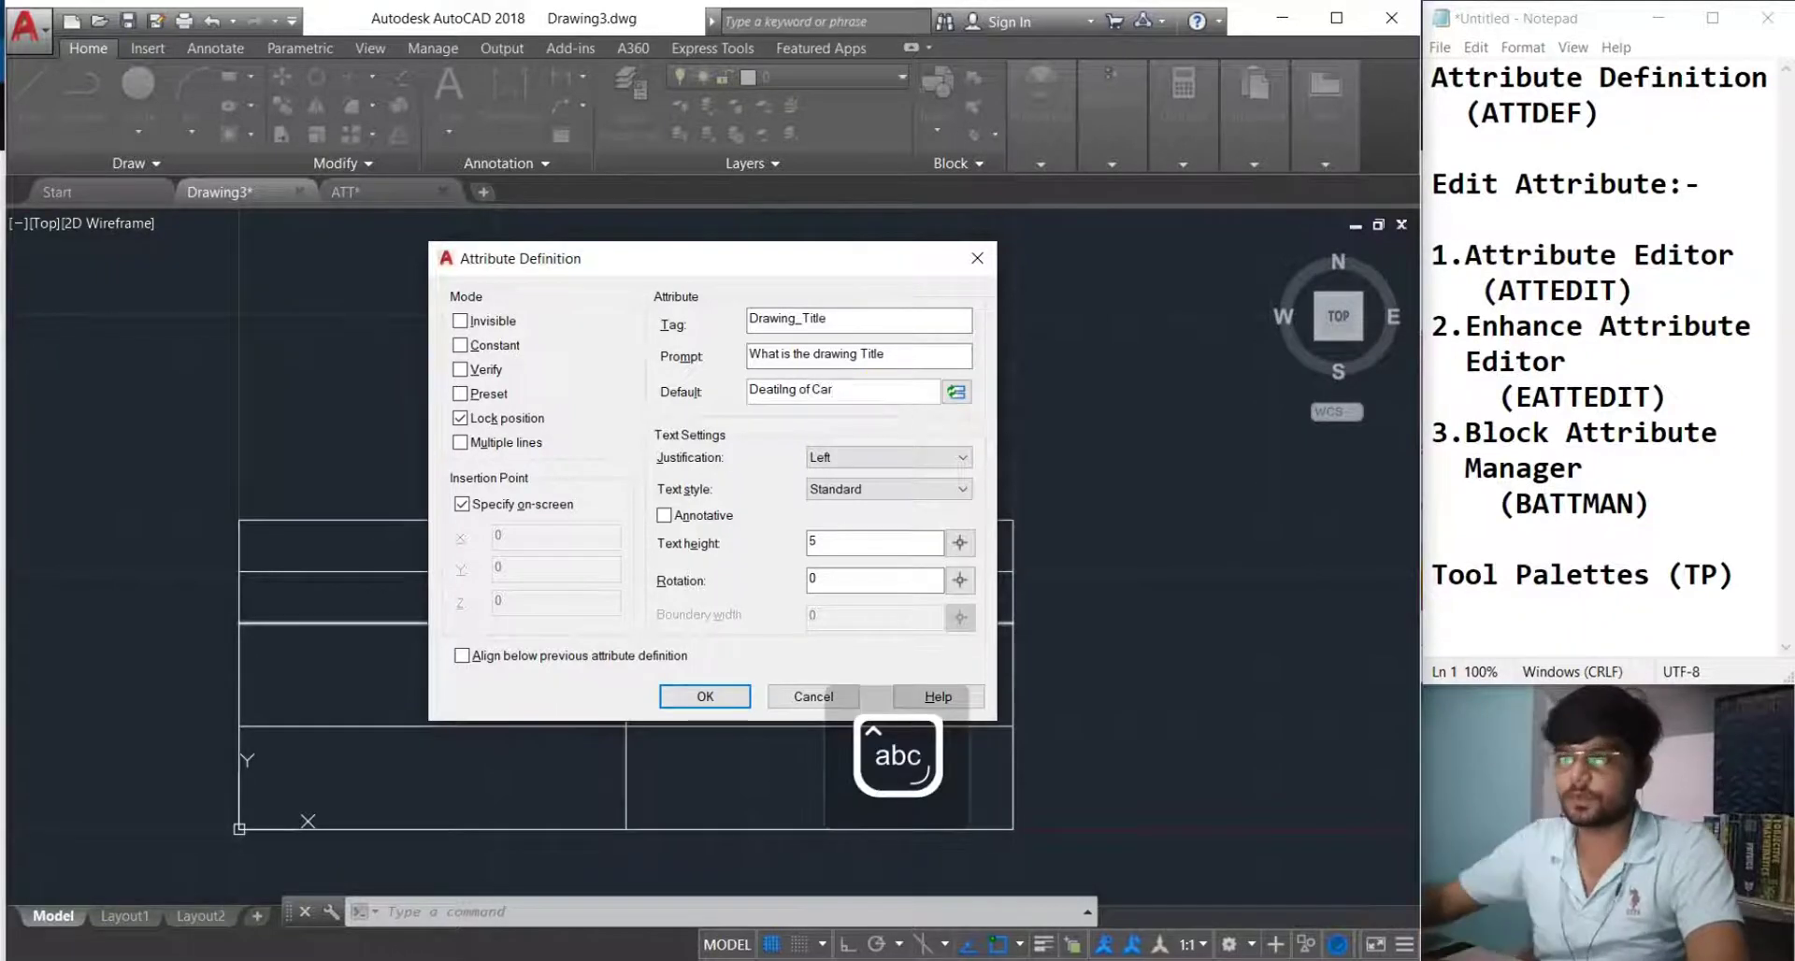
pyautogui.click(703, 697)
# Place the DRAWING_TITLE attribute centred in the table's second row.
pyautogui.scroll(5, 505, 627)
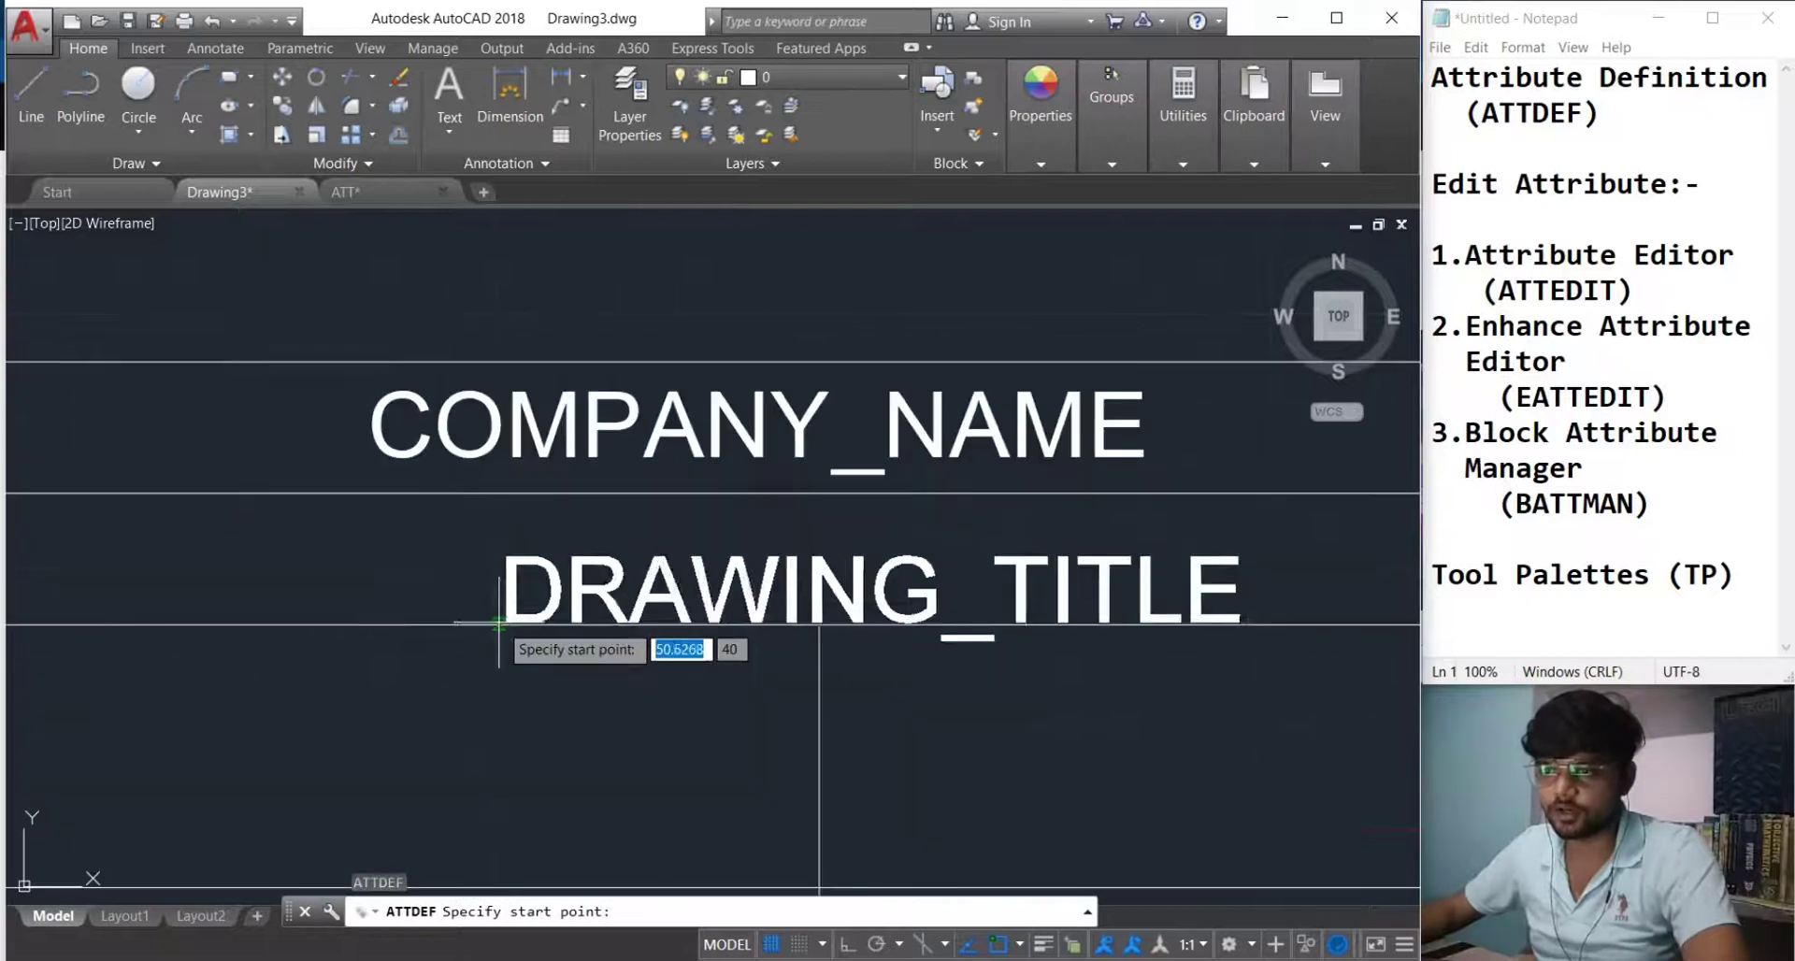
pyautogui.click(378, 583)
pyautogui.scroll(-5, 397, 598)
pyautogui.moveTo(467, 653); pyautogui.dragTo(681, 670, button='middle')
pyautogui.scroll(2, 580, 661)
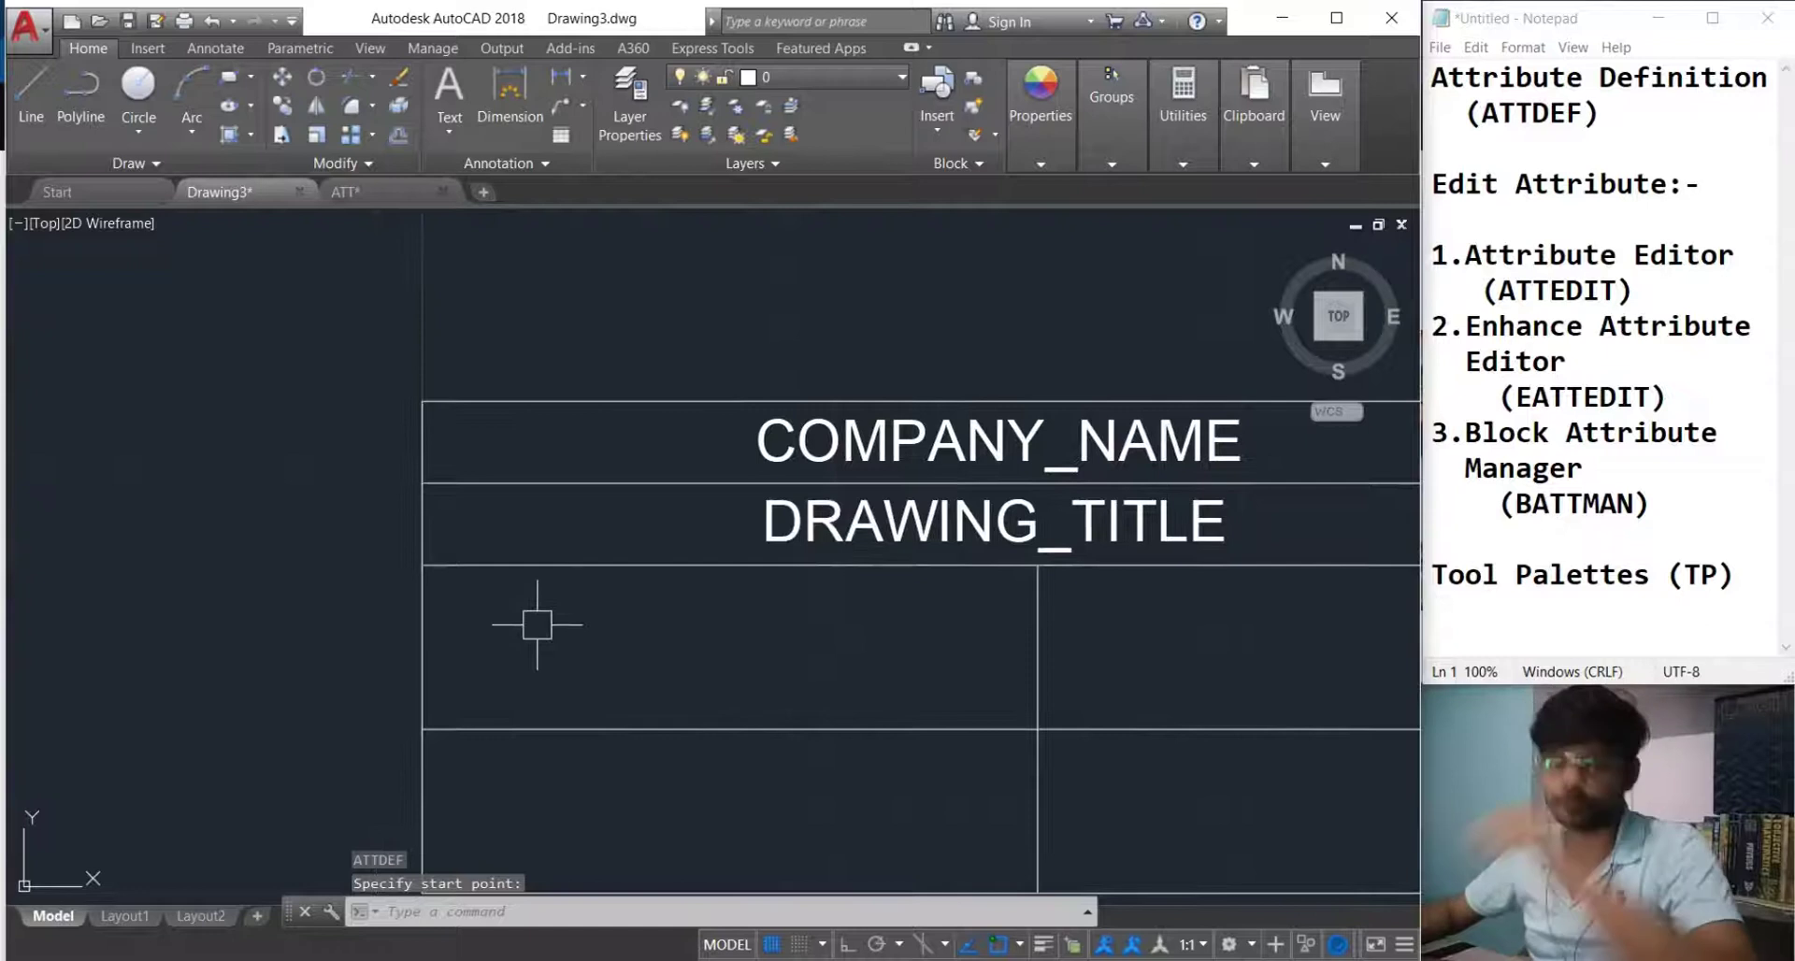
pyautogui.scroll(-2, 538, 624)
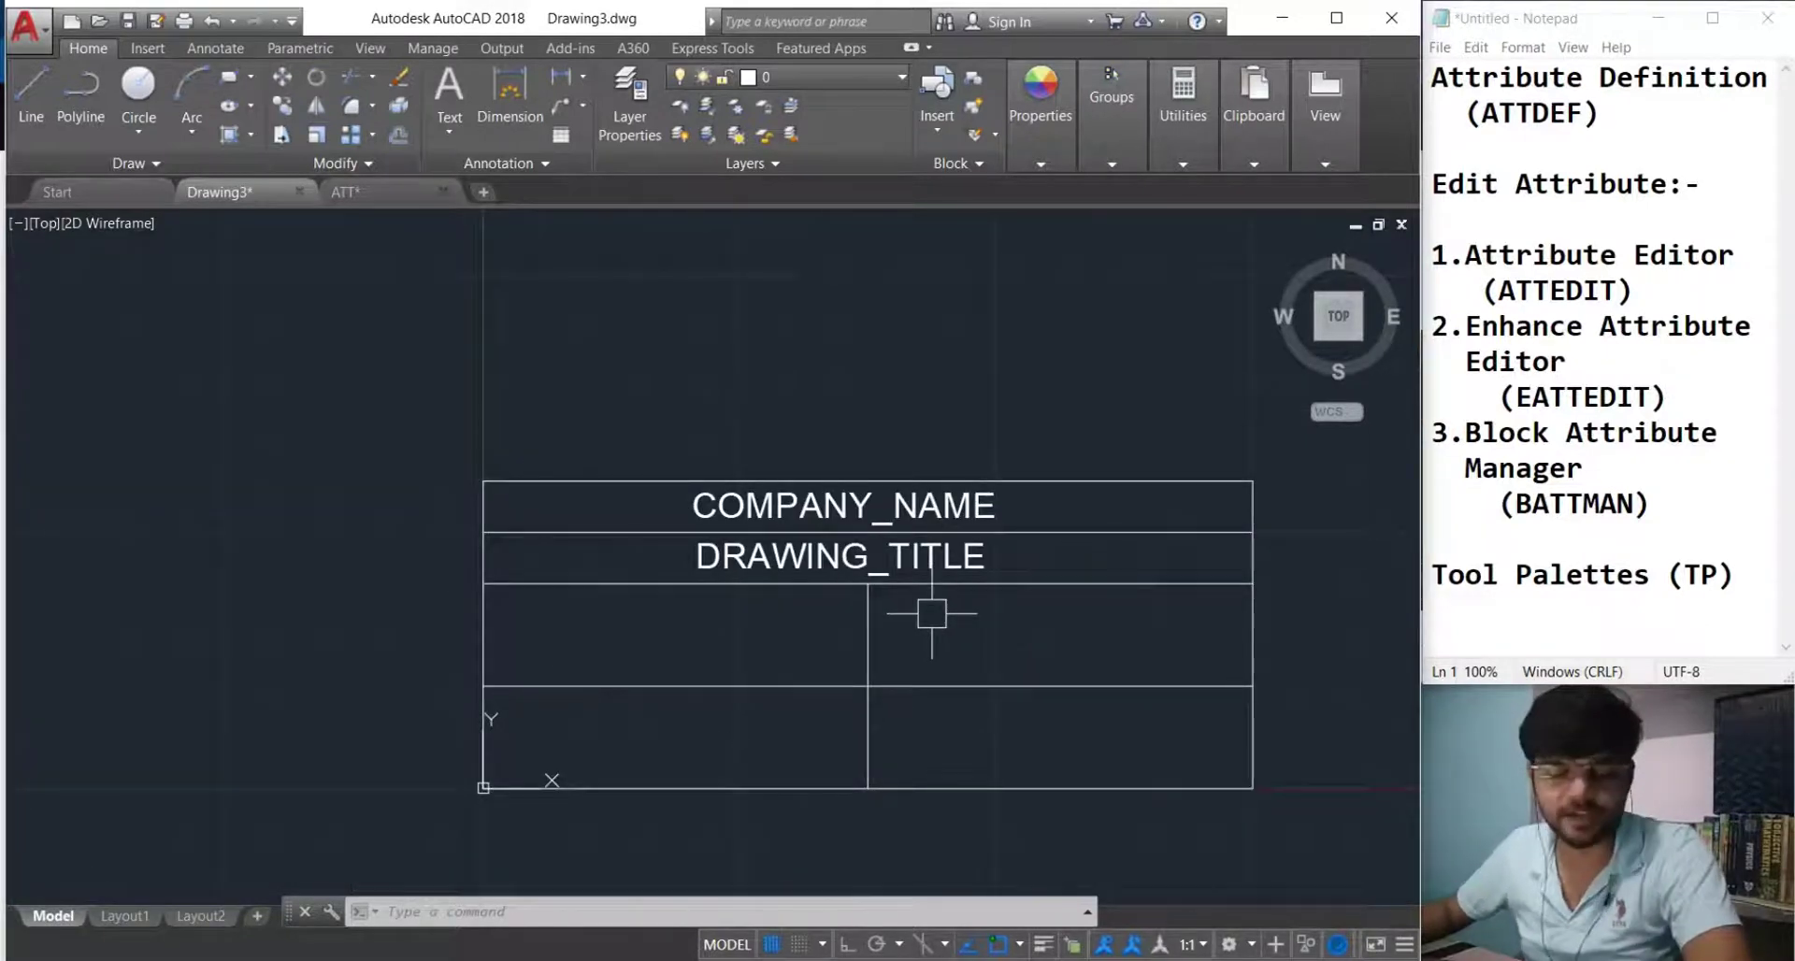
pyautogui.moveTo(642, 654); pyautogui.dragTo(719, 652, button='middle')
pyautogui.scroll(2, 849, 621)
pyautogui.scroll(-2, 652, 611)
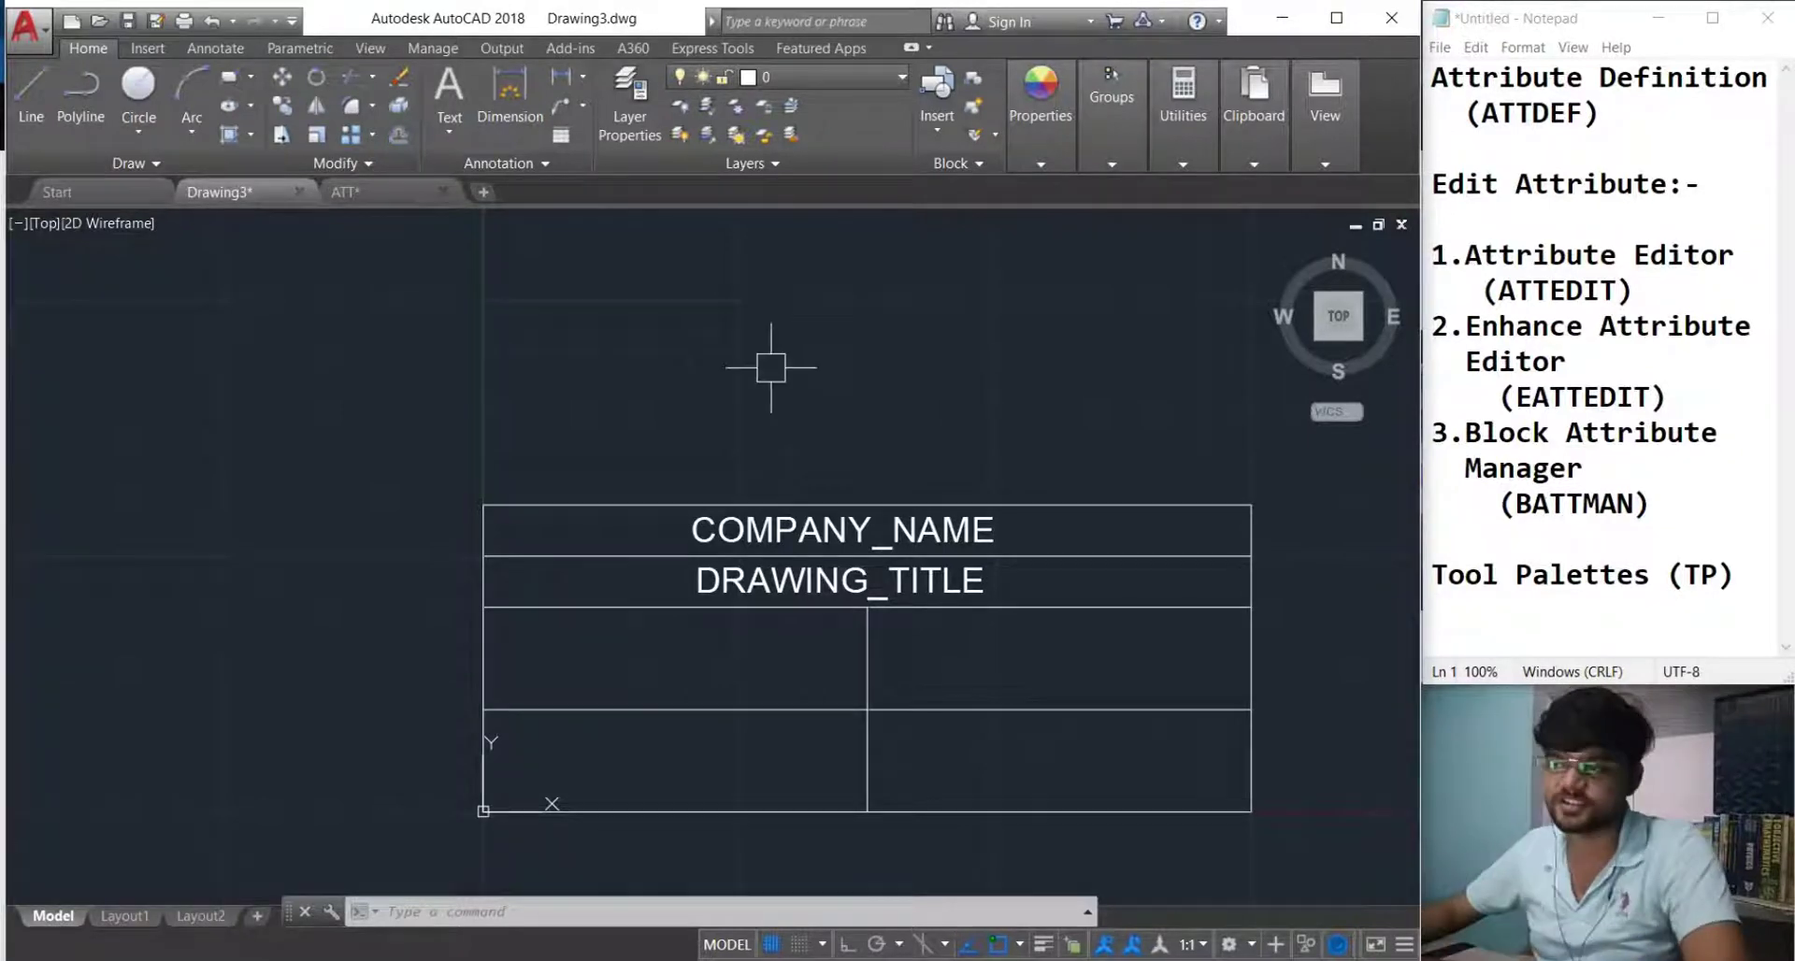
# Write the multiline text label 'Drawn By:-' in the left cell below the title.
pyautogui.click(450, 129)
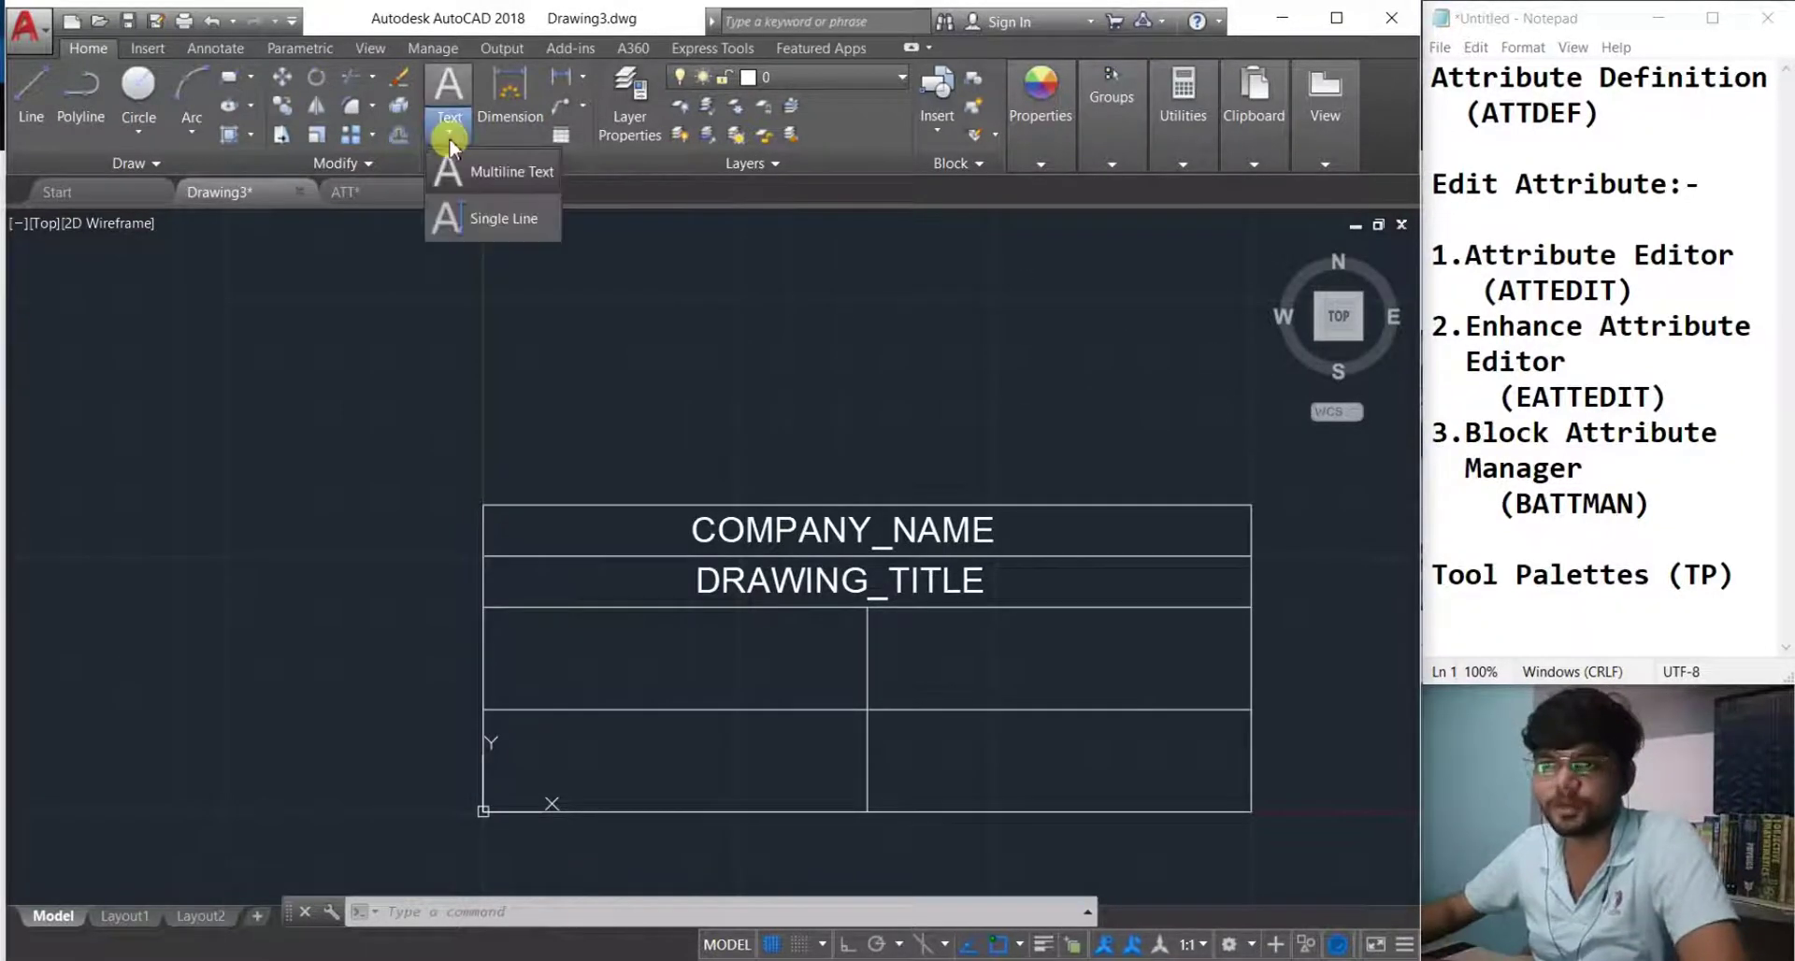
pyautogui.click(495, 169)
pyautogui.scroll(2, 541, 644)
pyautogui.scroll(1, 540, 643)
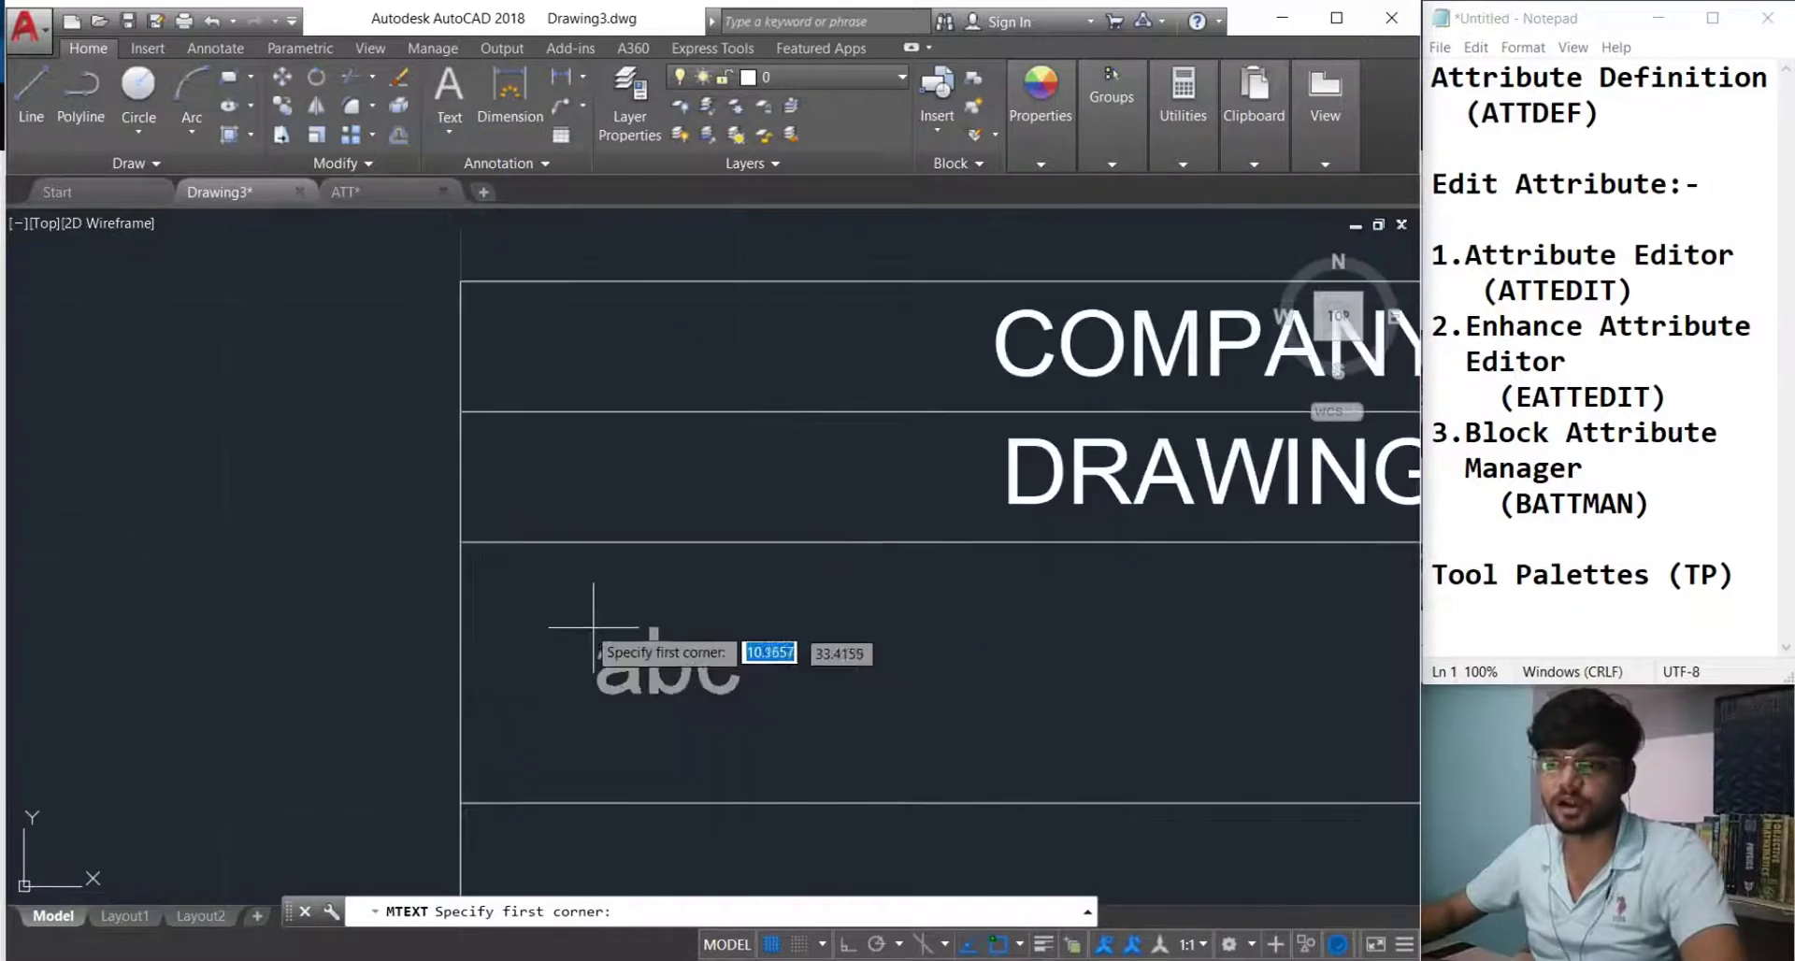
pyautogui.click(488, 574)
pyautogui.click(827, 680)
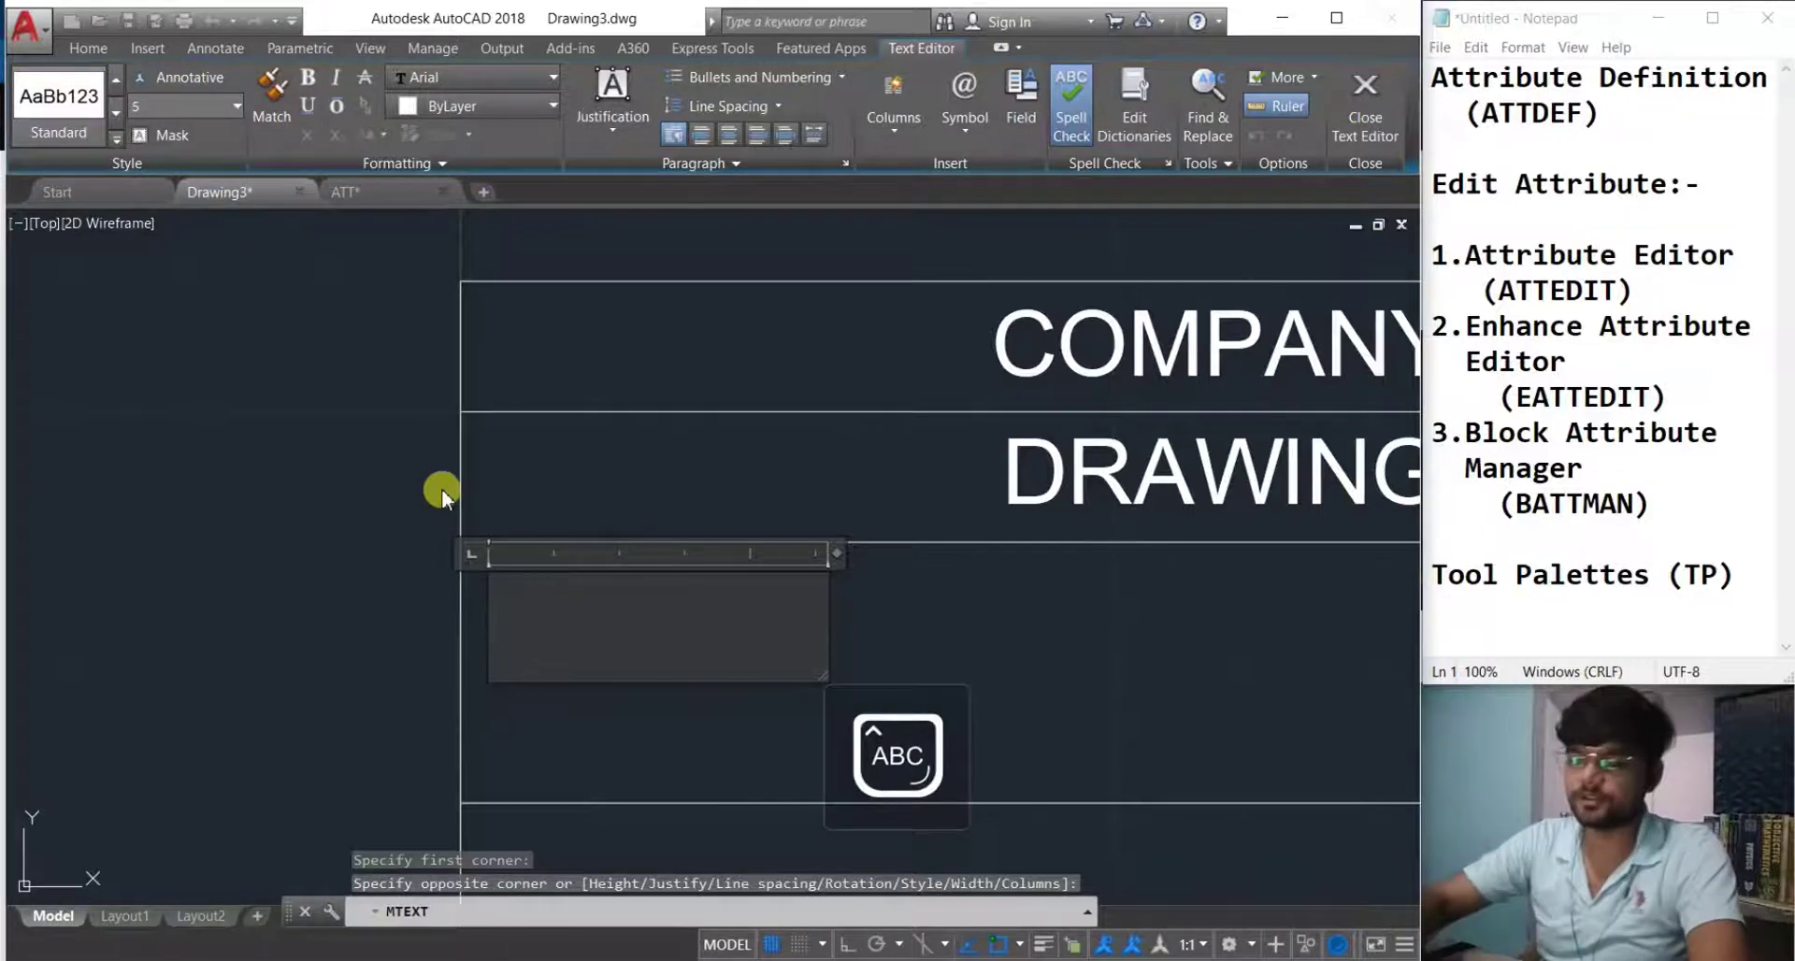
pyautogui.write('Draw')
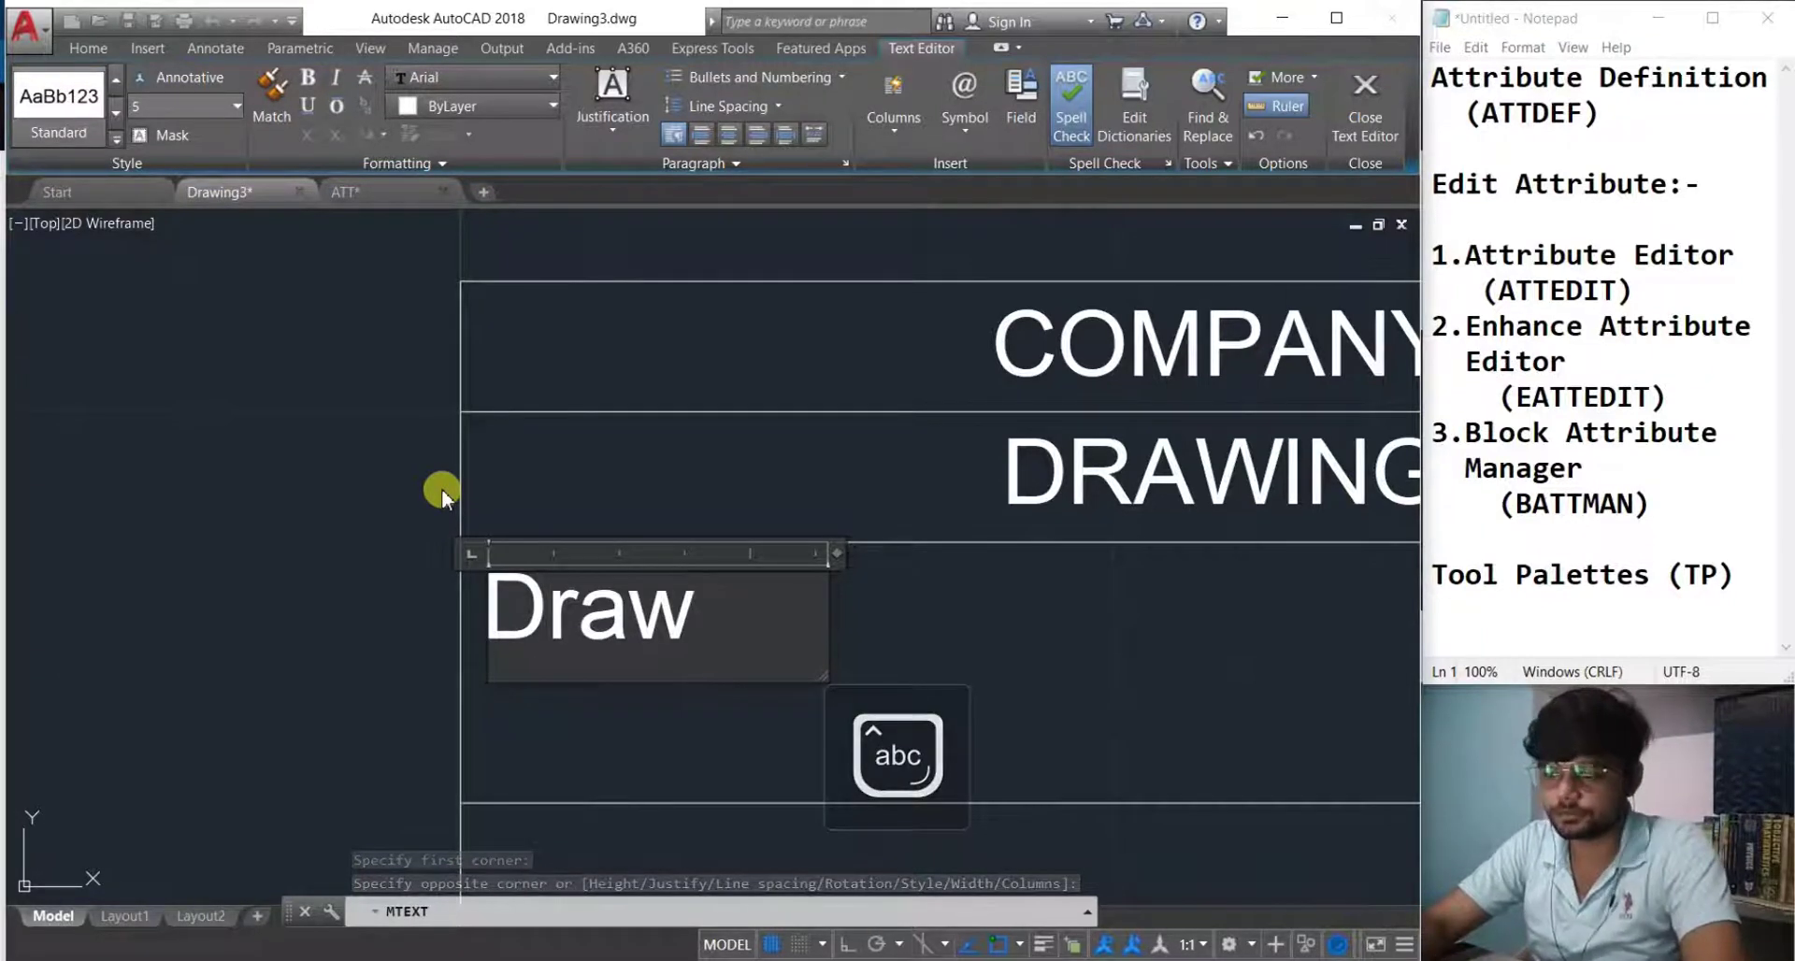
pyautogui.write('n By')
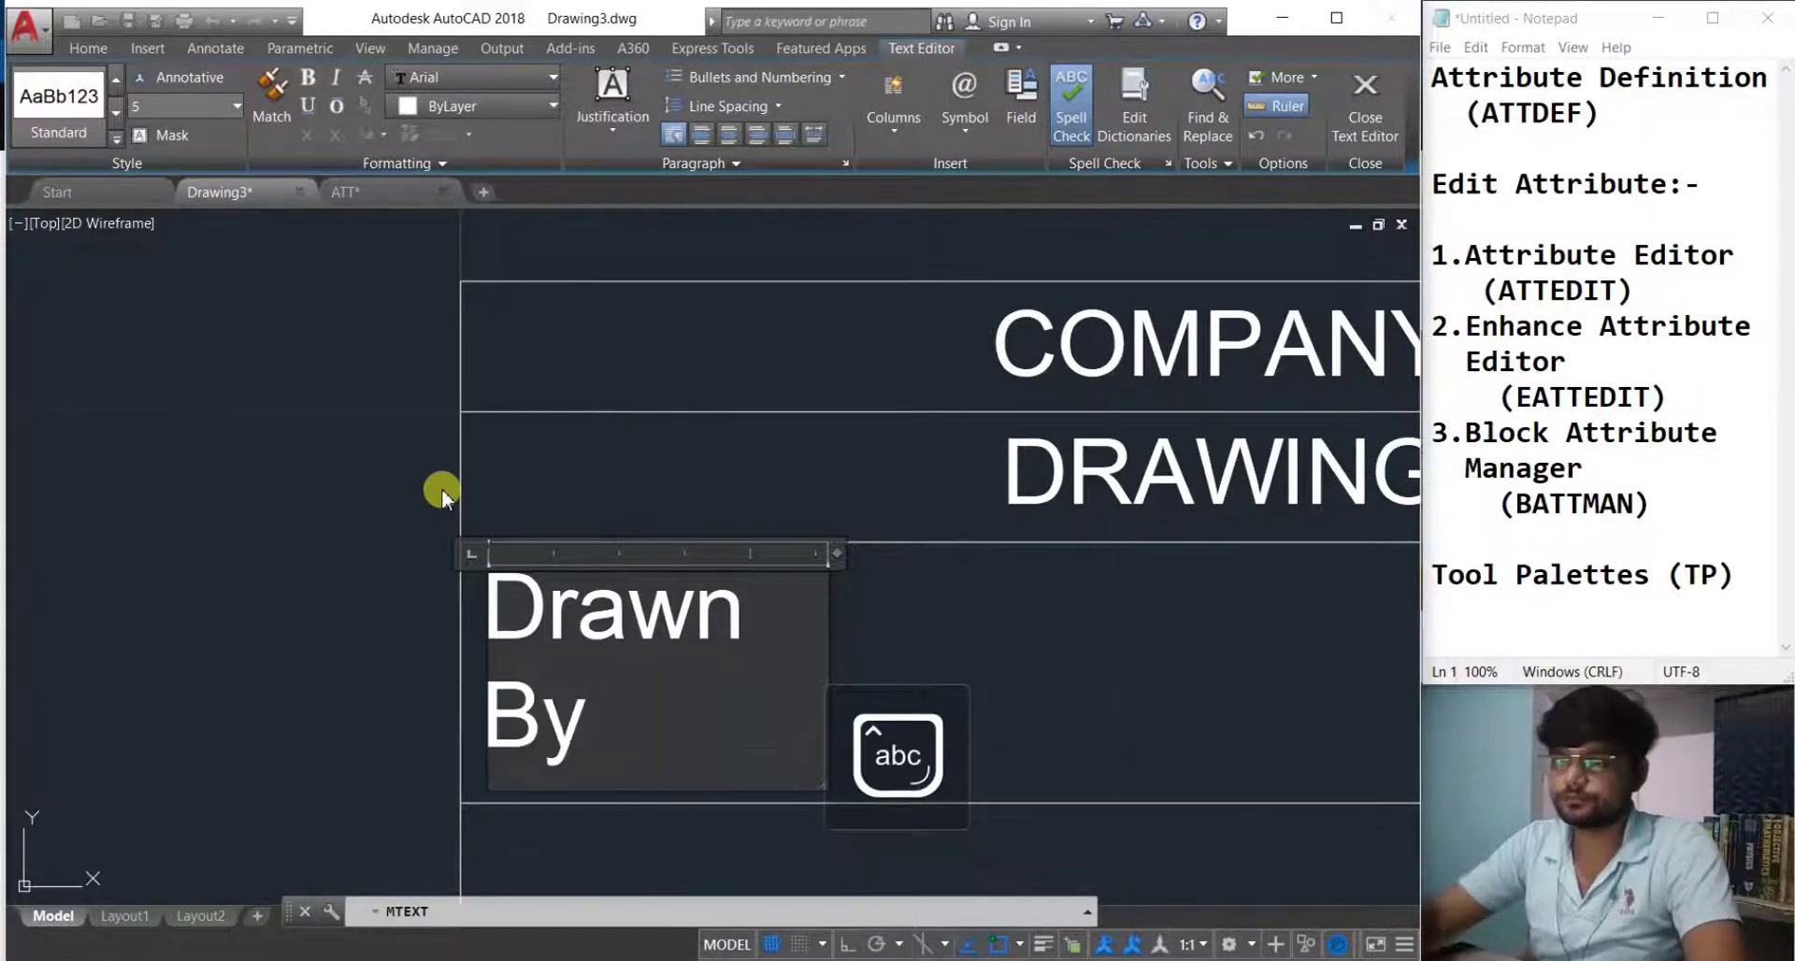
pyautogui.write(':-')
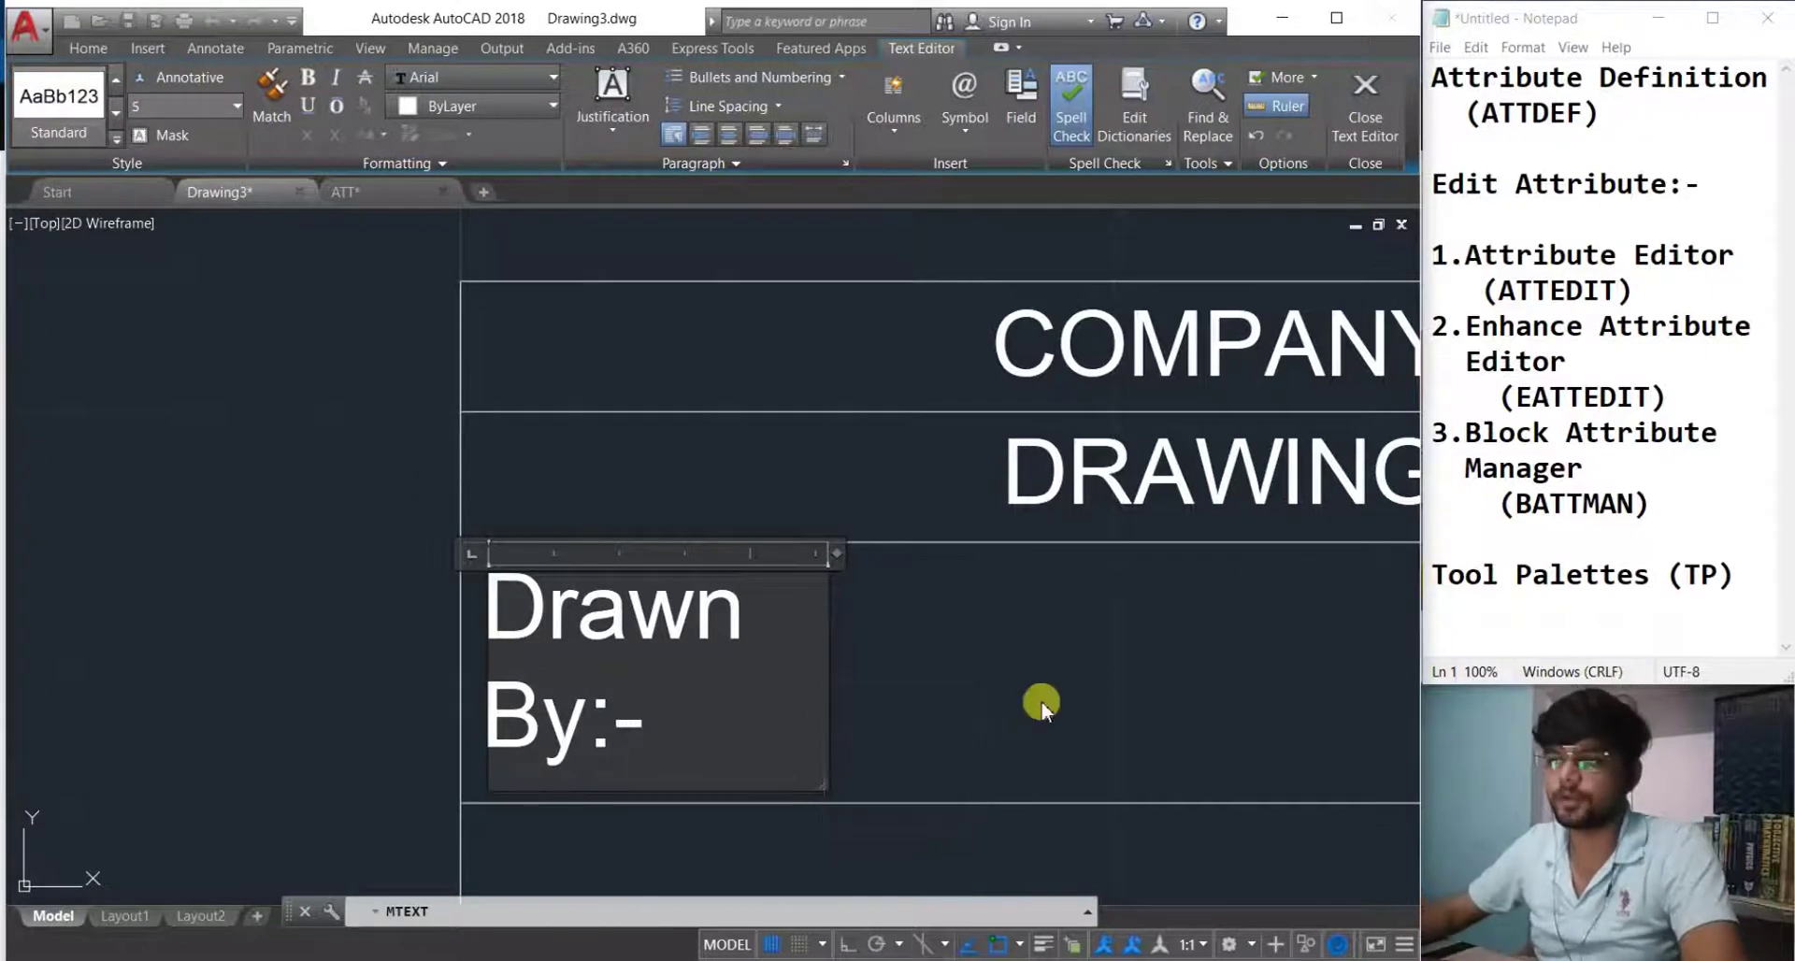
pyautogui.click(1038, 701)
# Widen the 'Drawn By:-' text box so the label fits on one line.
pyautogui.click(741, 599)
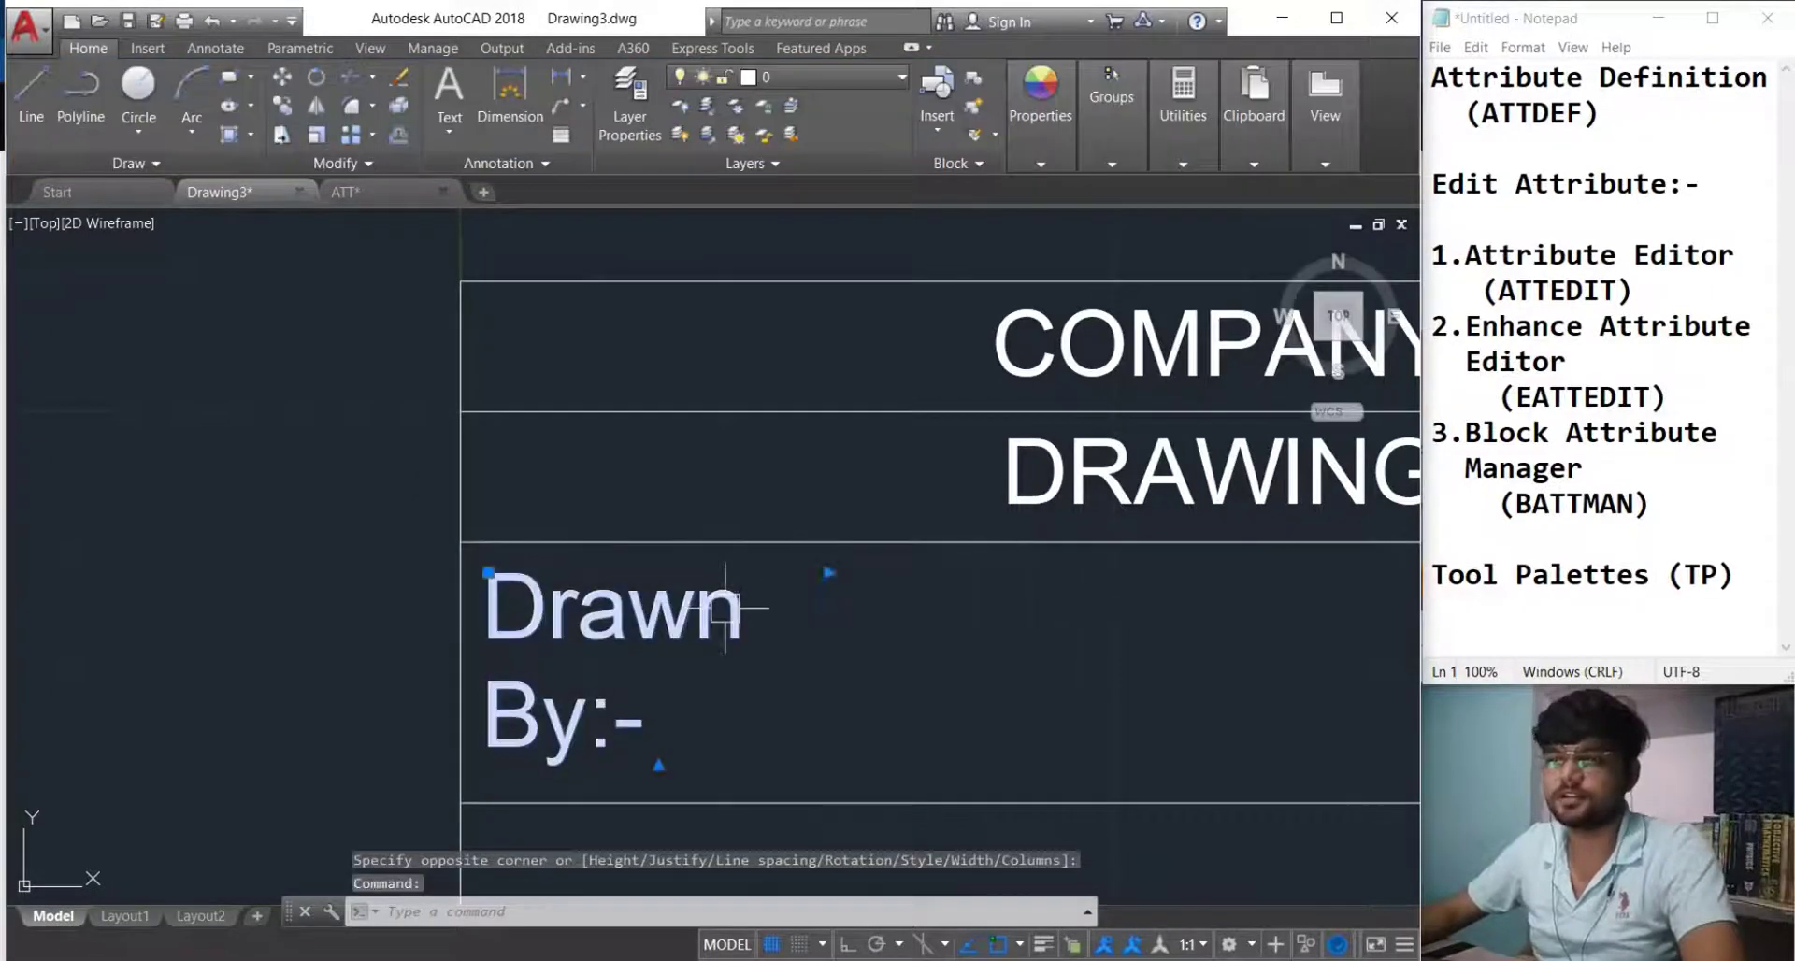
pyautogui.click(830, 573)
pyautogui.click(961, 573)
pyautogui.scroll(-2, 665, 677)
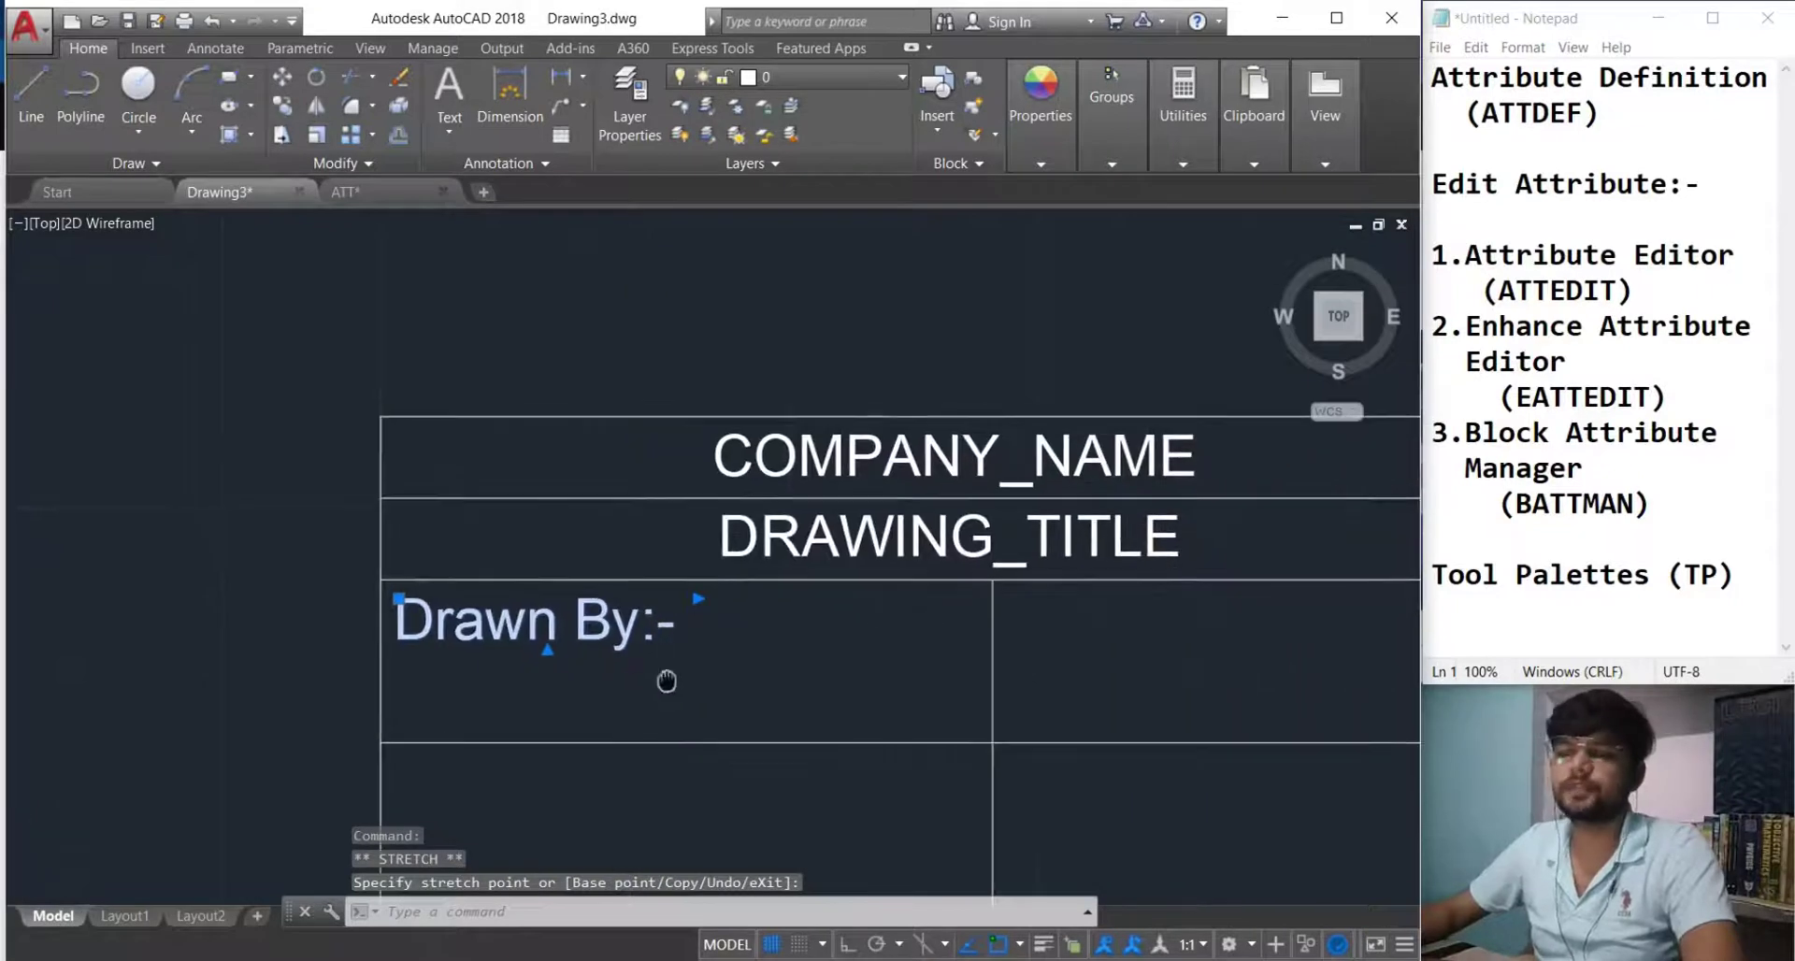
pyautogui.press('Escape')
pyautogui.moveTo(725, 692)
pyautogui.mouseDown(button='middle')
pyautogui.moveTo(769, 682)
pyautogui.moveTo(727, 632)
pyautogui.mouseUp(button='middle')
pyautogui.scroll(-2, 733, 627)
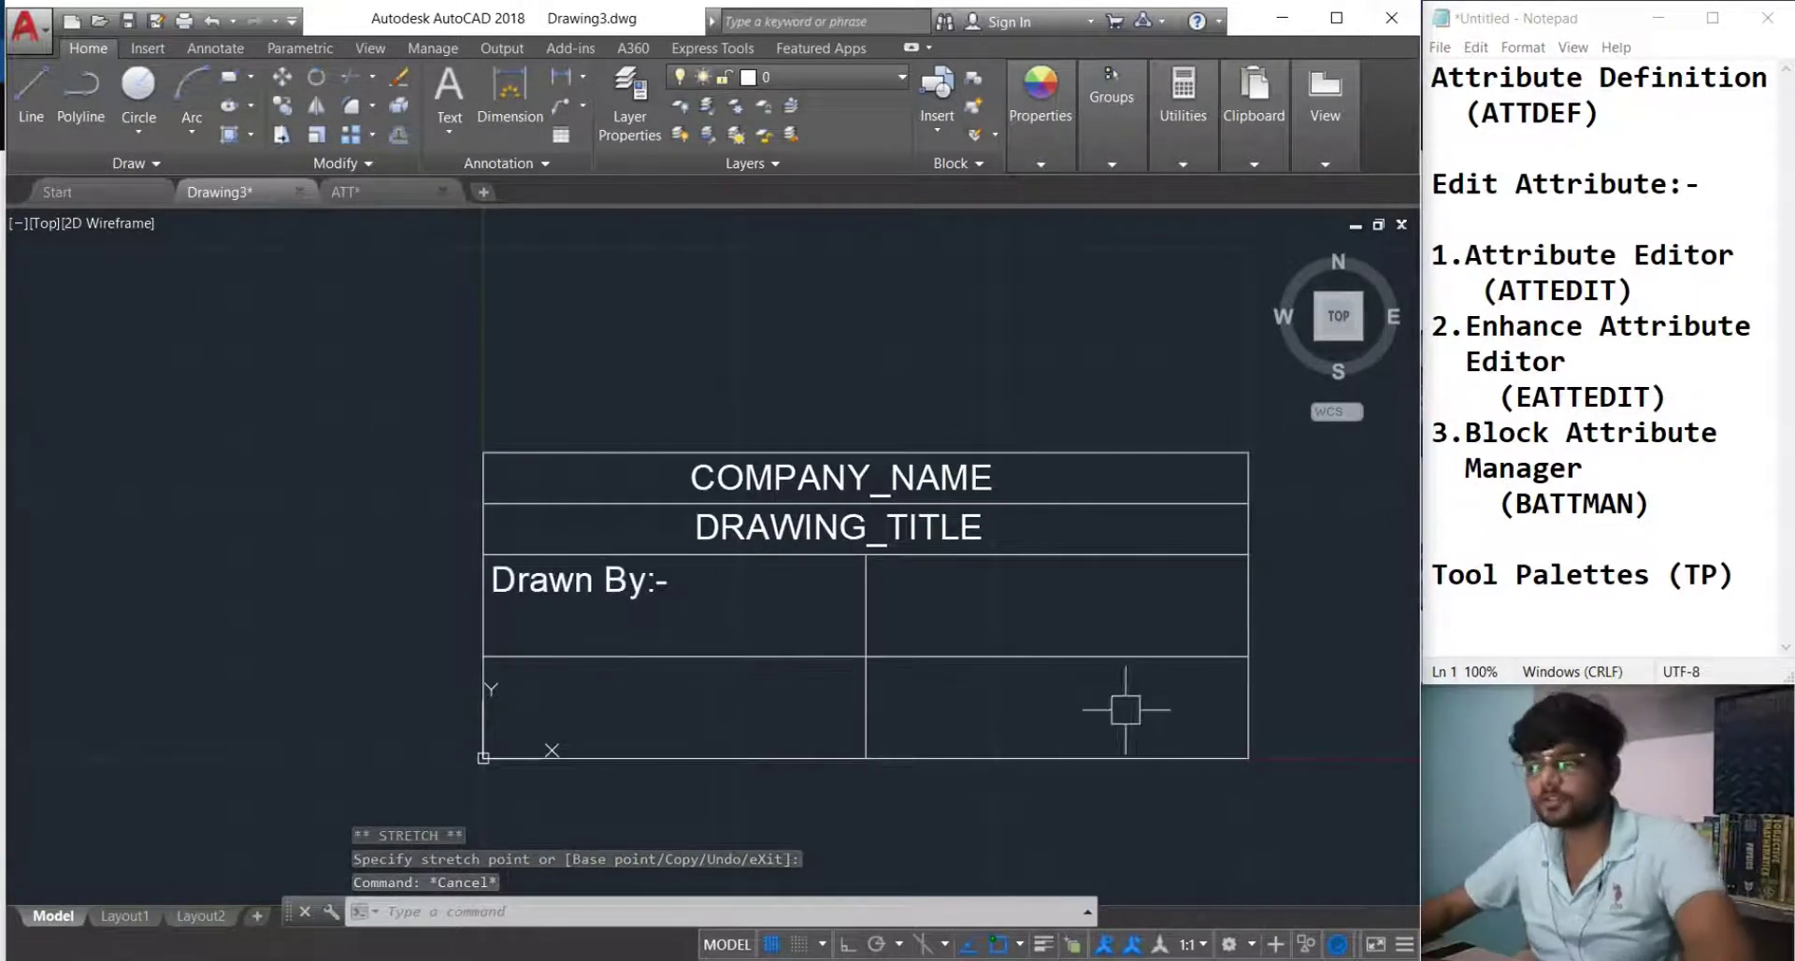
pyautogui.moveTo(626, 607)
pyautogui.mouseDown(button='middle')
pyautogui.moveTo(679, 614)
pyautogui.moveTo(627, 634)
pyautogui.mouseUp(button='middle')
pyautogui.scroll(2, 680, 613)
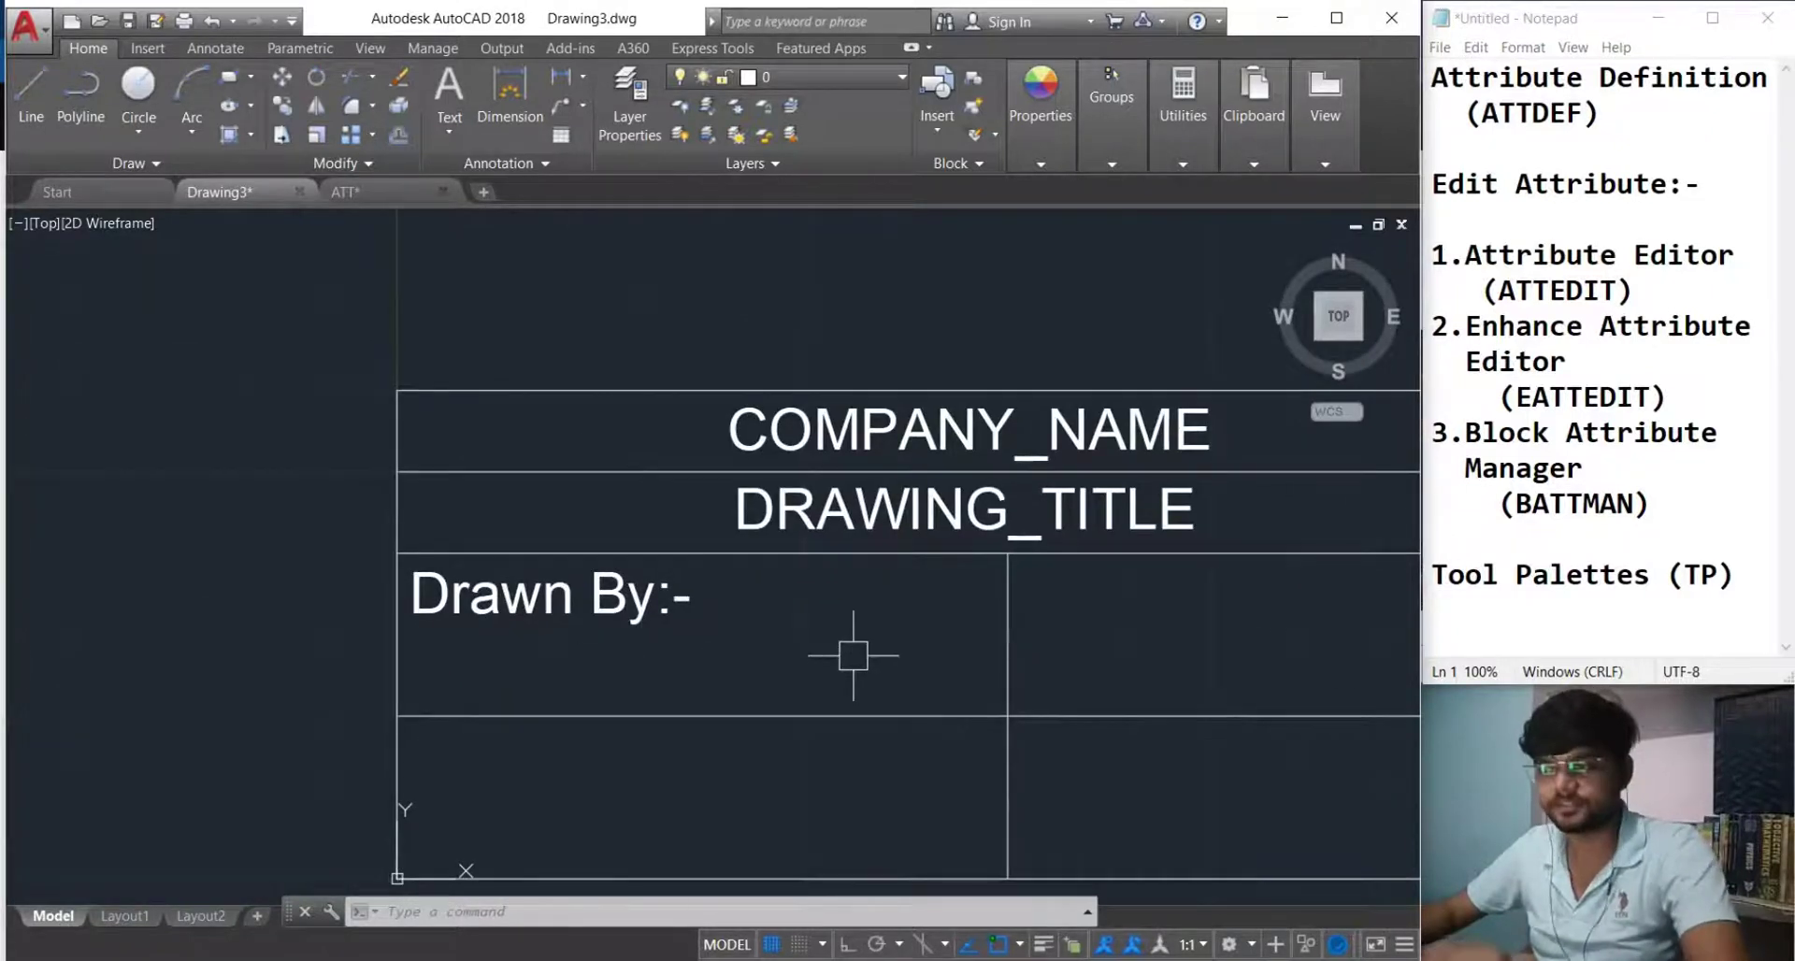
pyautogui.scroll(-2, 847, 649)
pyautogui.moveTo(830, 645); pyautogui.dragTo(805, 661, button='middle')
pyautogui.scroll(2, 691, 653)
pyautogui.scroll(2, 710, 673)
pyautogui.scroll(-2, 720, 697)
pyautogui.moveTo(705, 705); pyautogui.dragTo(553, 721, button='middle')
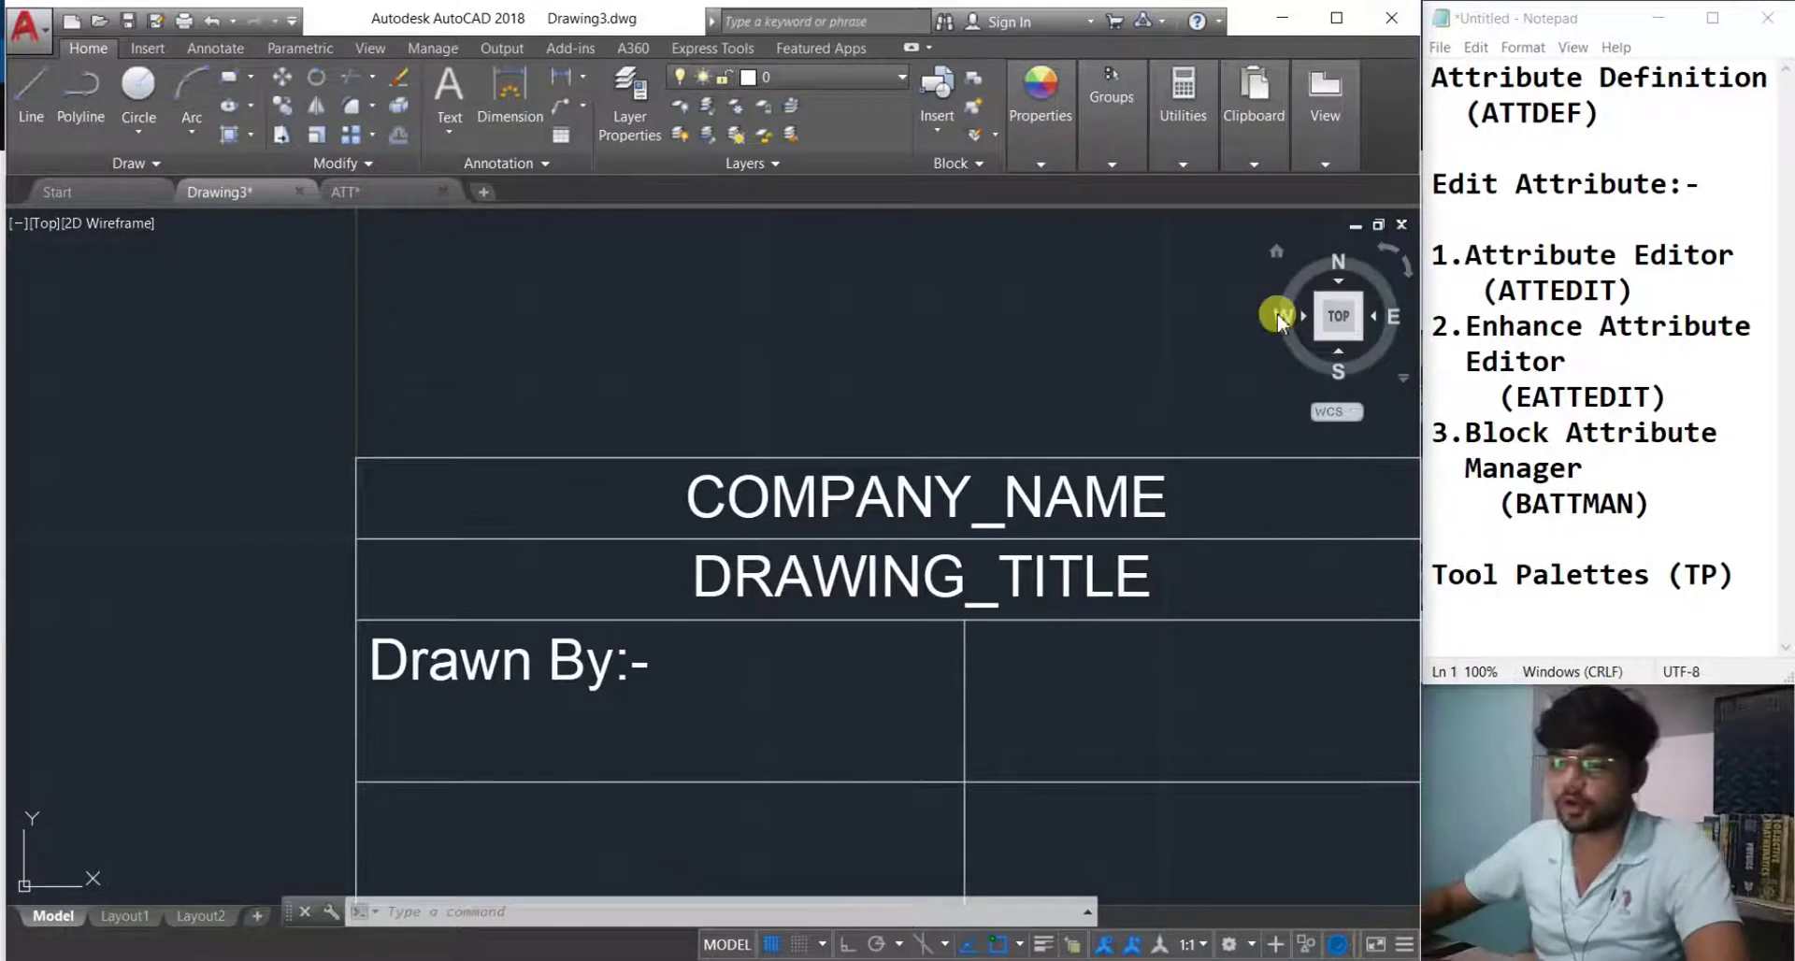
# Start a new attribute with tag Drawn_By and prompt 'Who is prepared this drawing'.
pyautogui.press('Return')
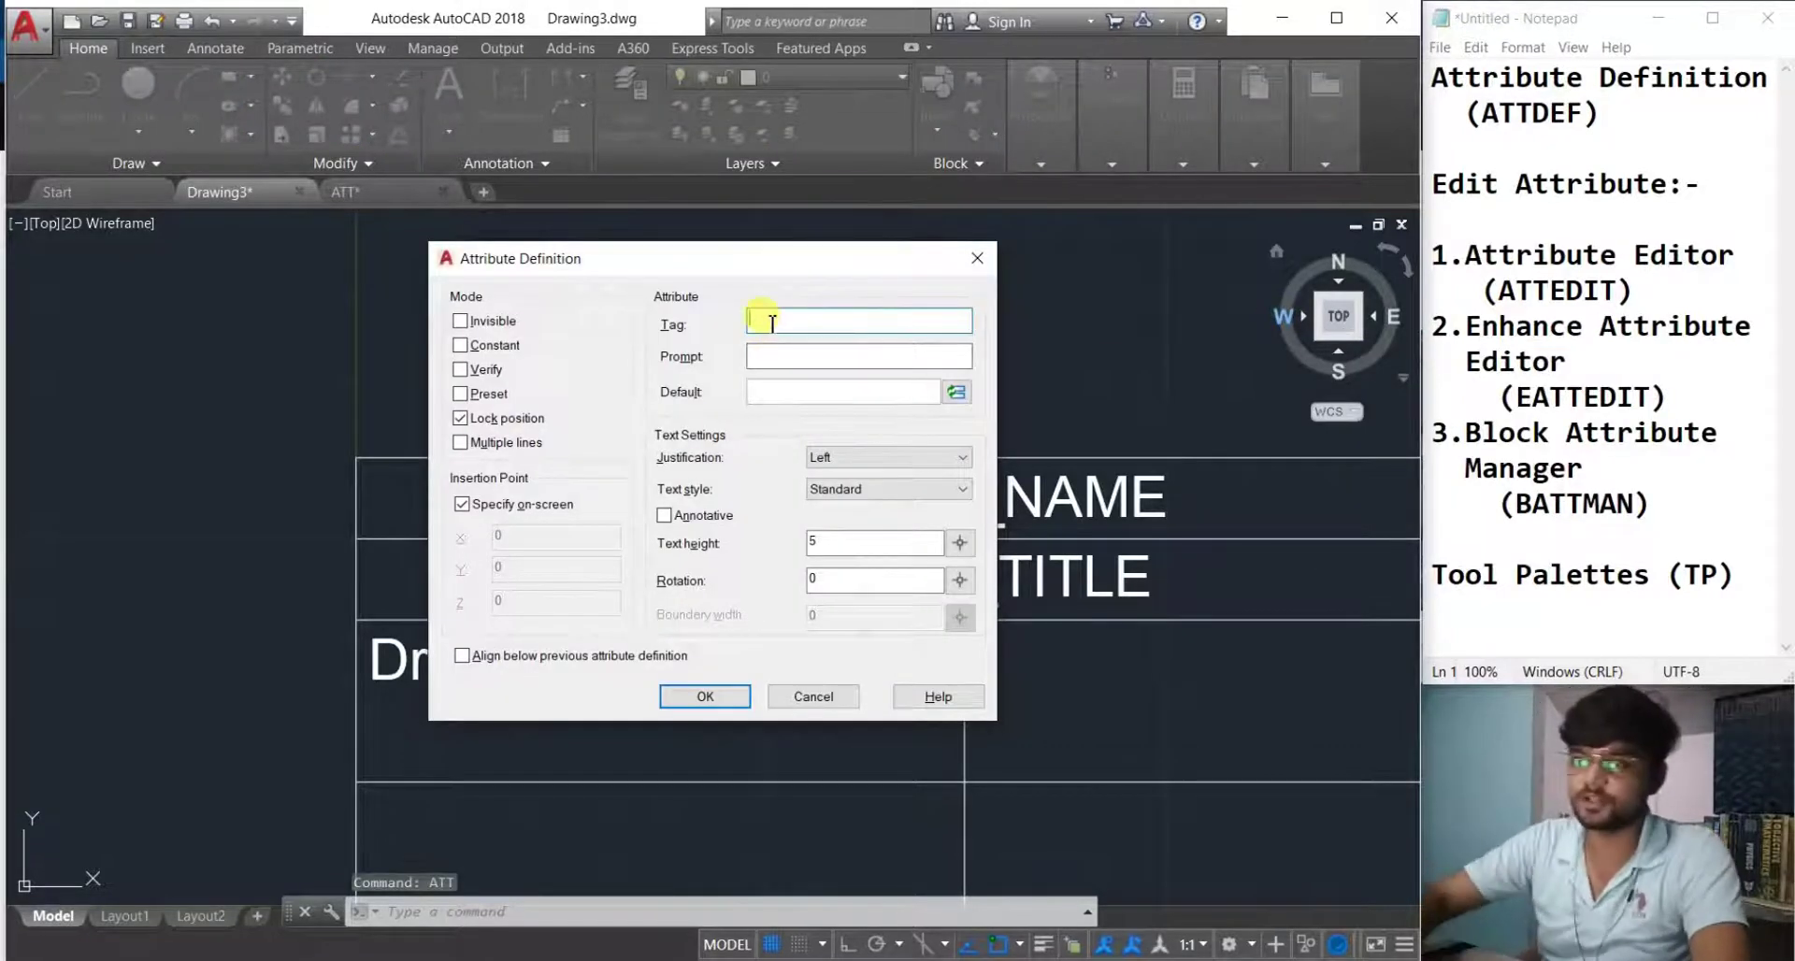
pyautogui.press('capslock')
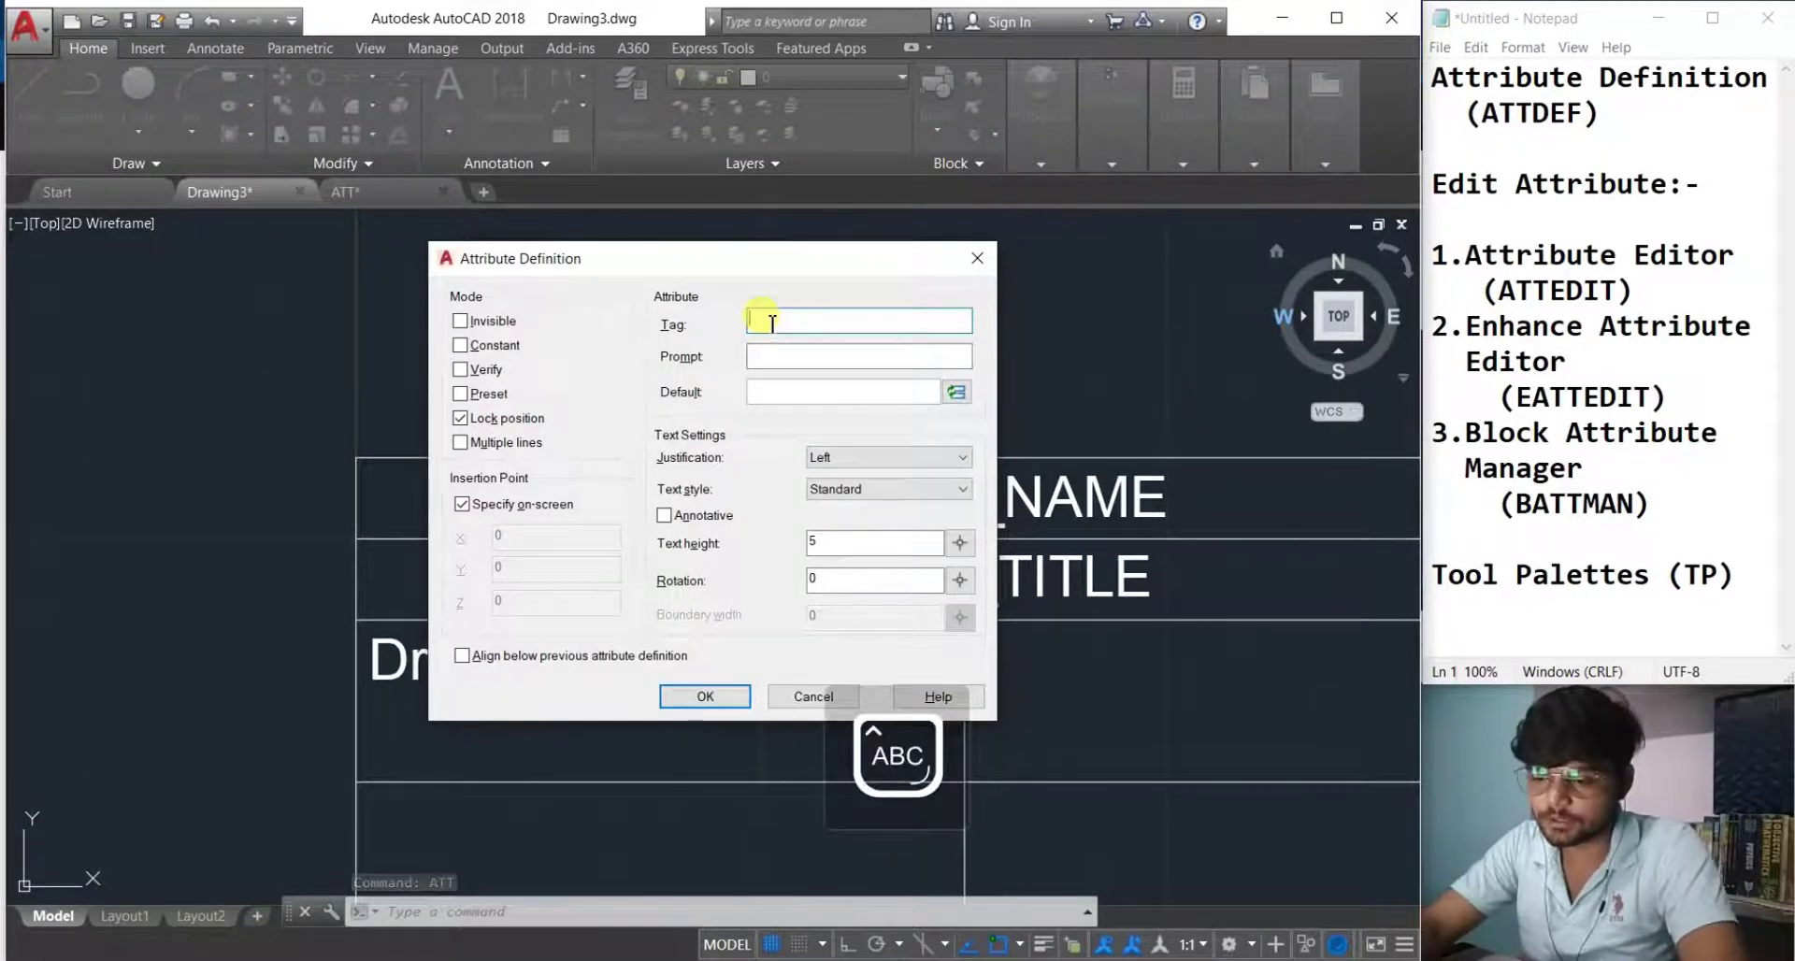
pyautogui.write('Drawn')
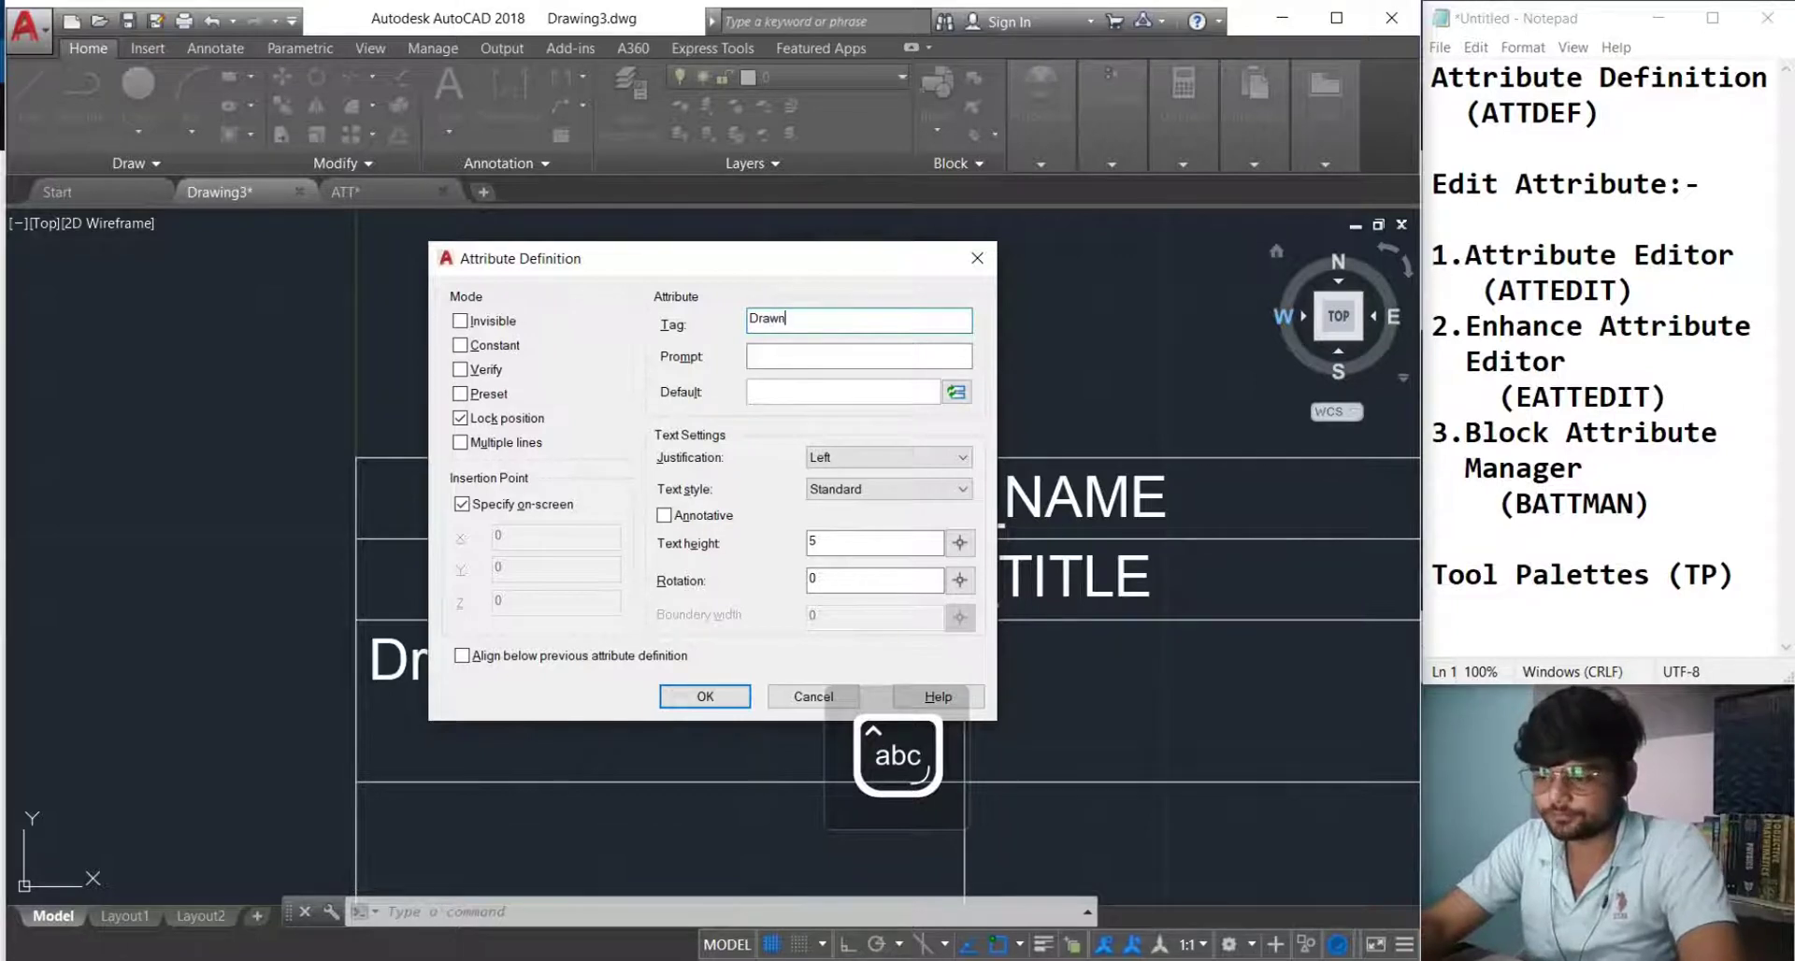
pyautogui.write('_By')
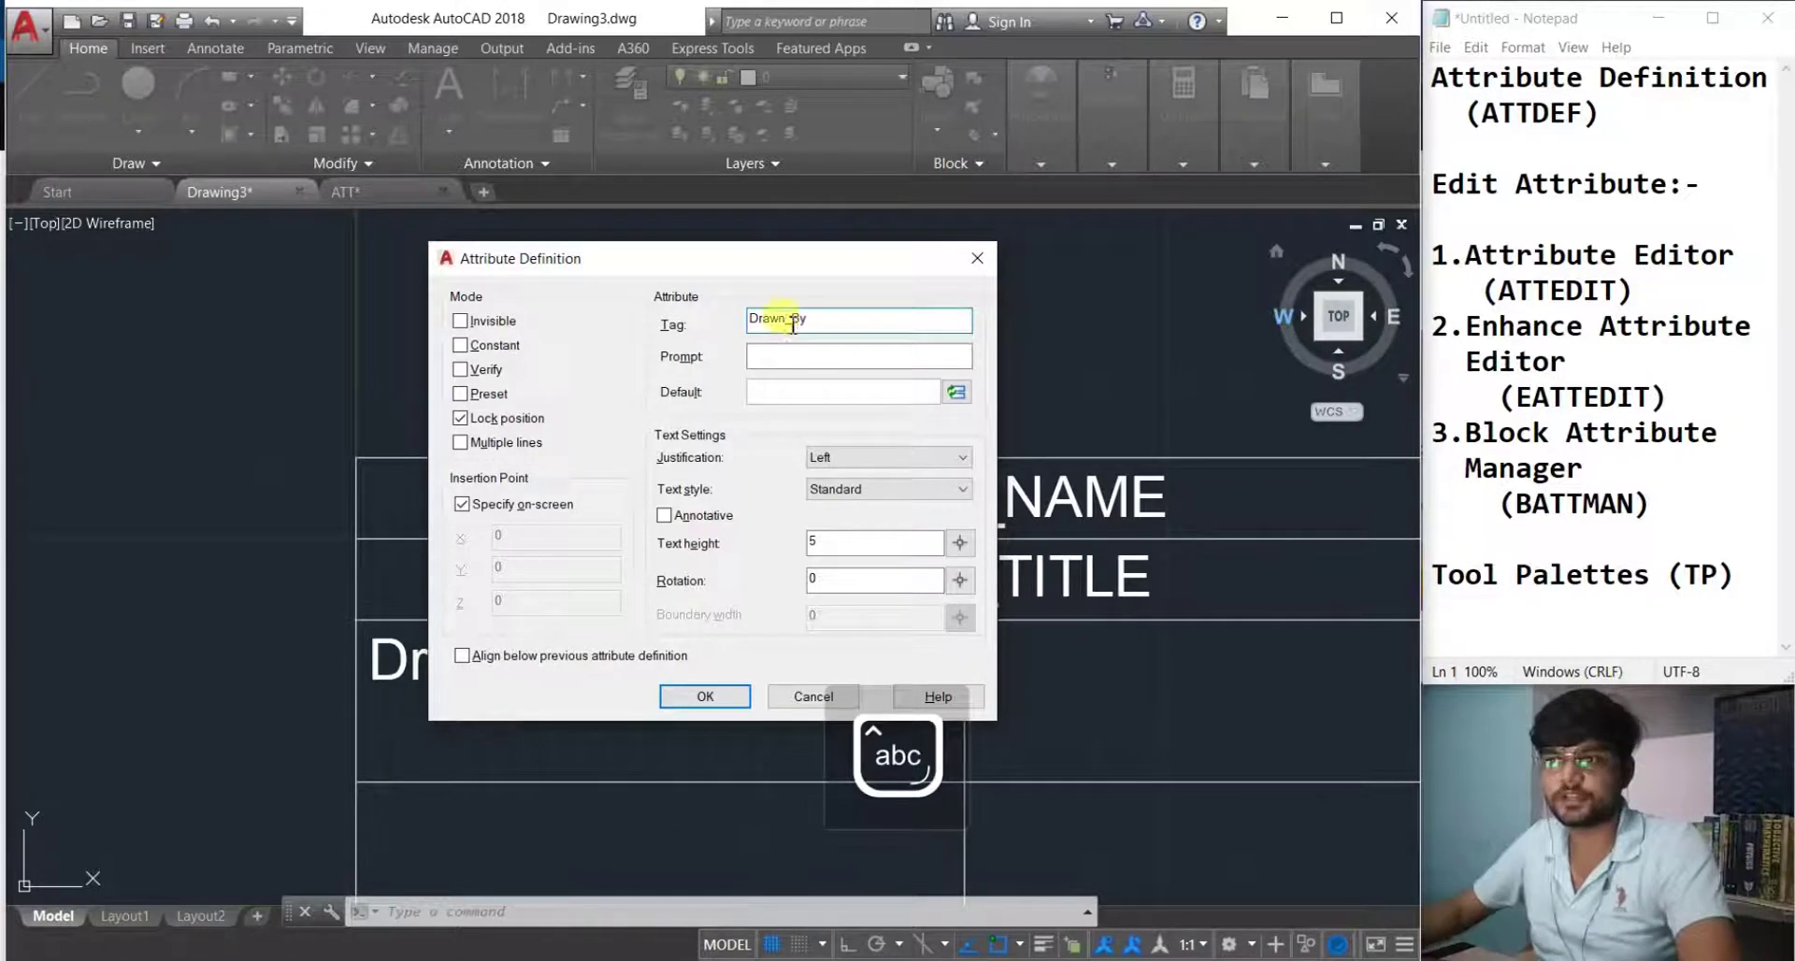
pyautogui.click(787, 356)
pyautogui.press('capslock')
pyautogui.write('Who is prepared this drawing')
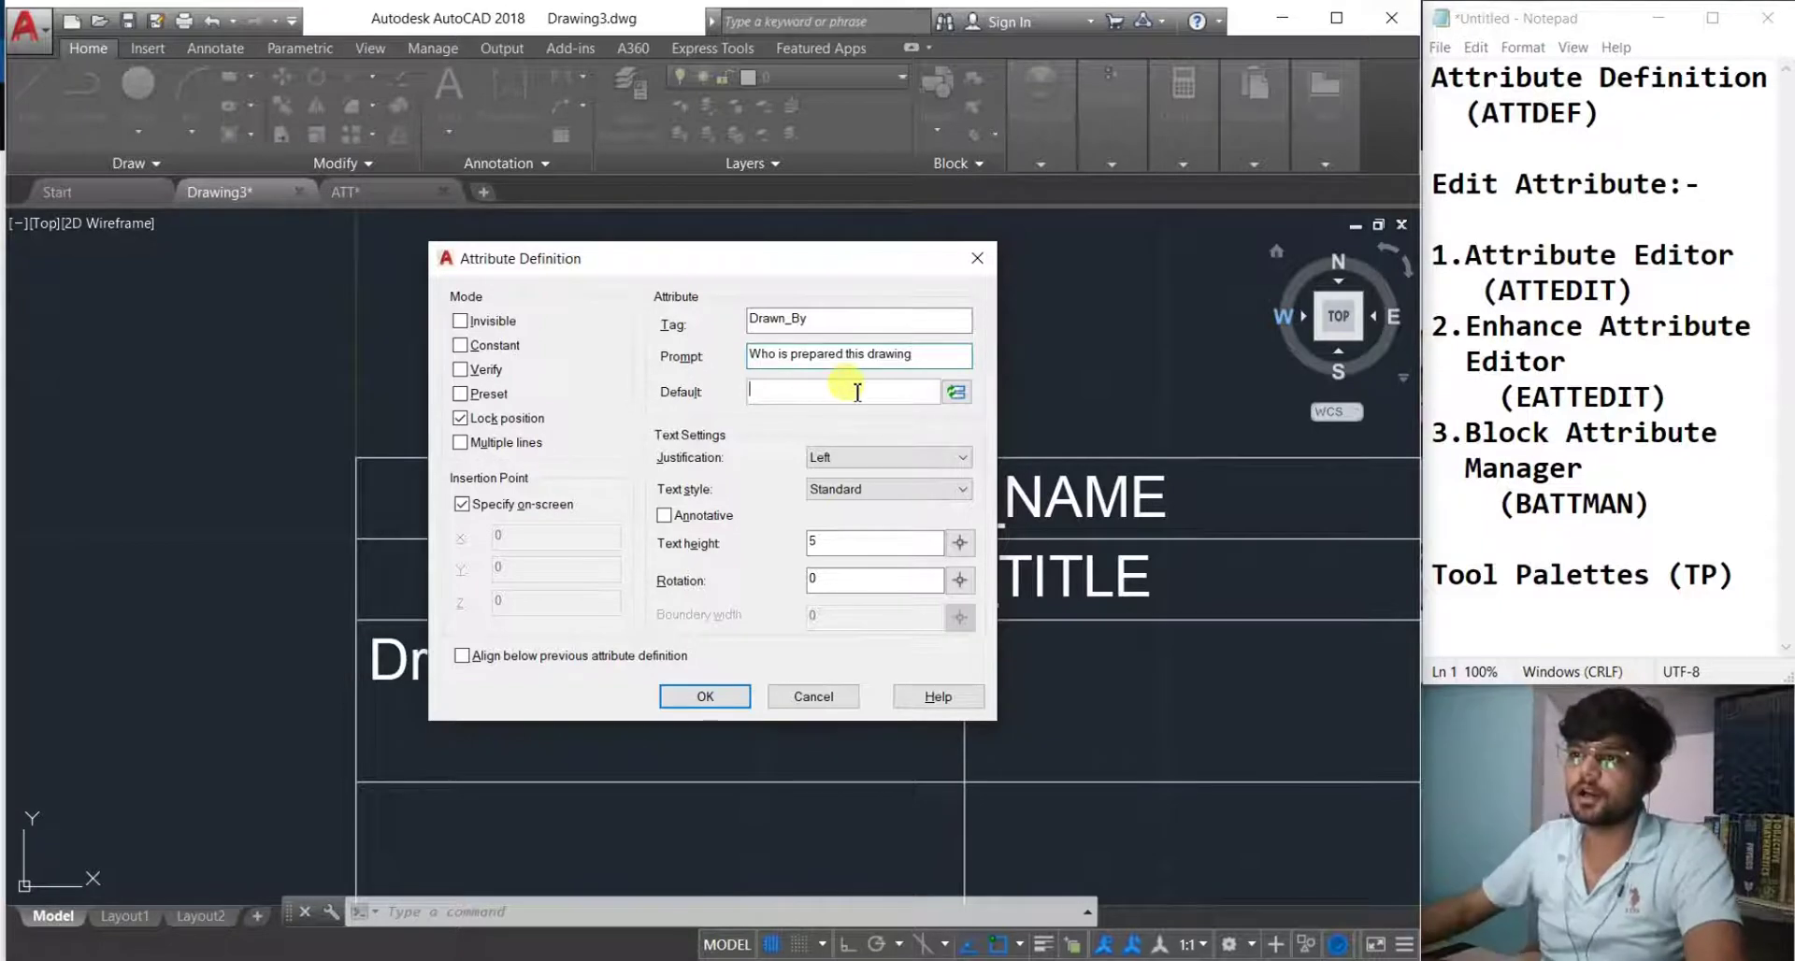
# Give it the placeholder default xxxxxxx, confirm, and place DRAWN_BY below the label.
pyautogui.press('capslock')
pyautogui.write('A')
pyautogui.press('capslock')
pyautogui.write('bhishek')
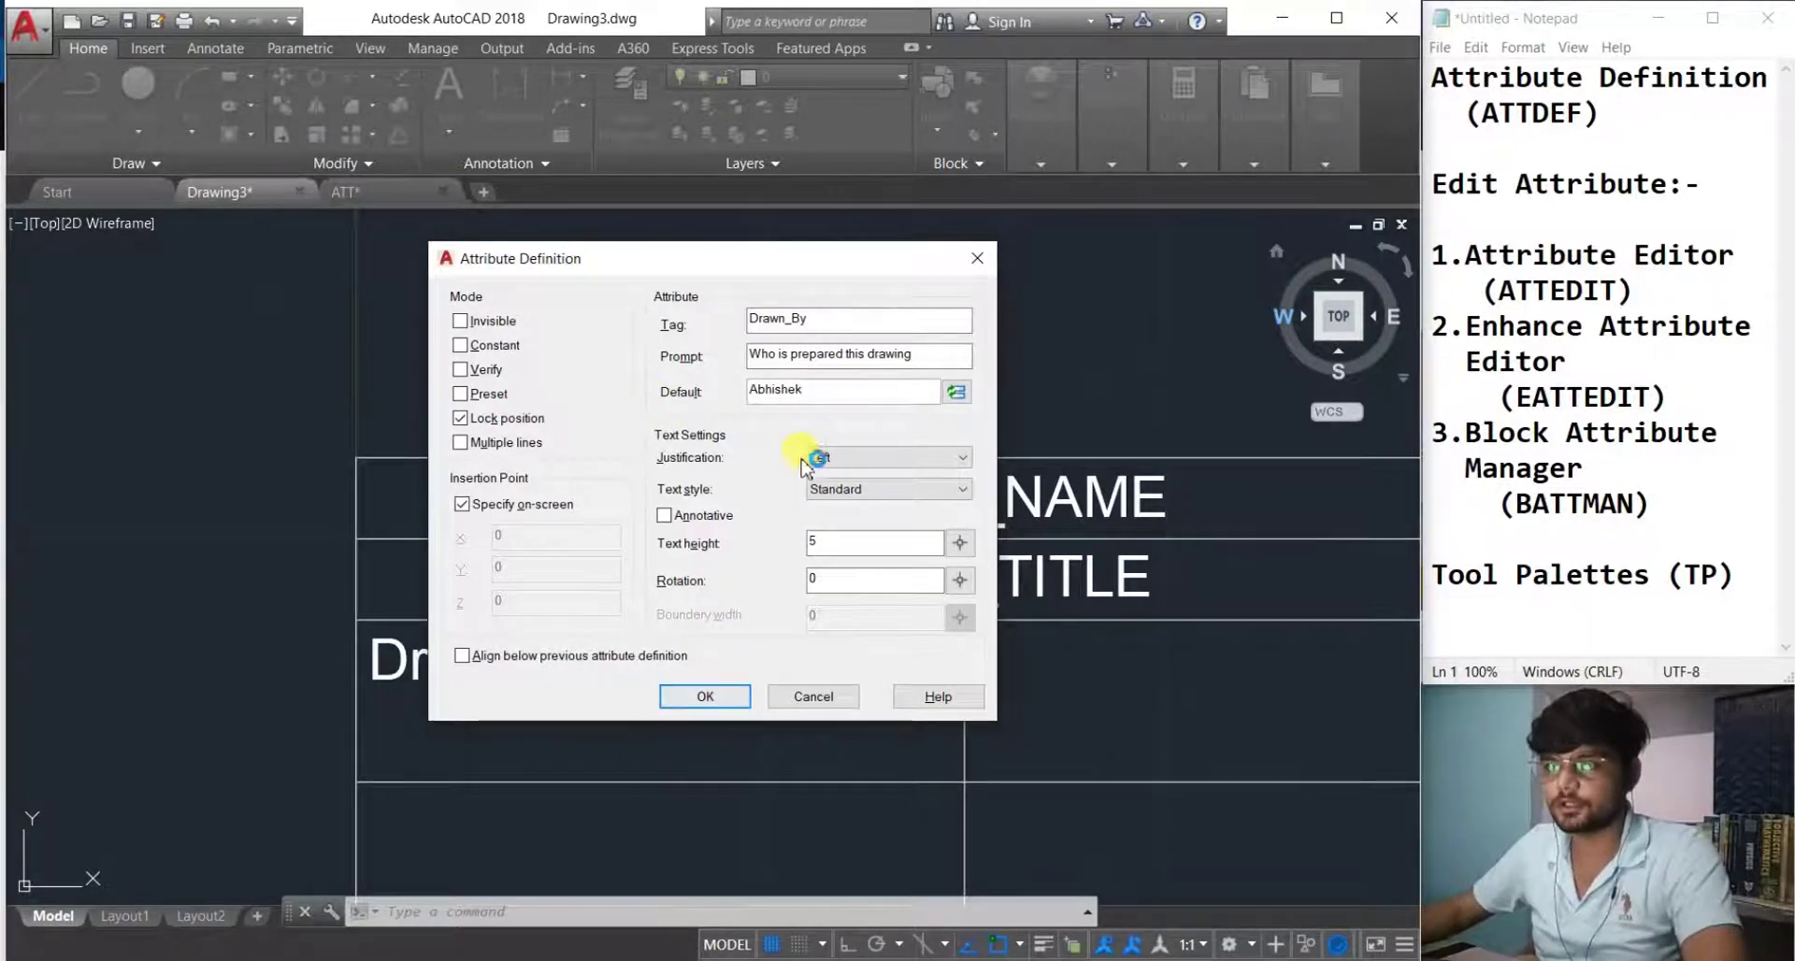
pyautogui.moveTo(822, 391); pyautogui.dragTo(733, 391)
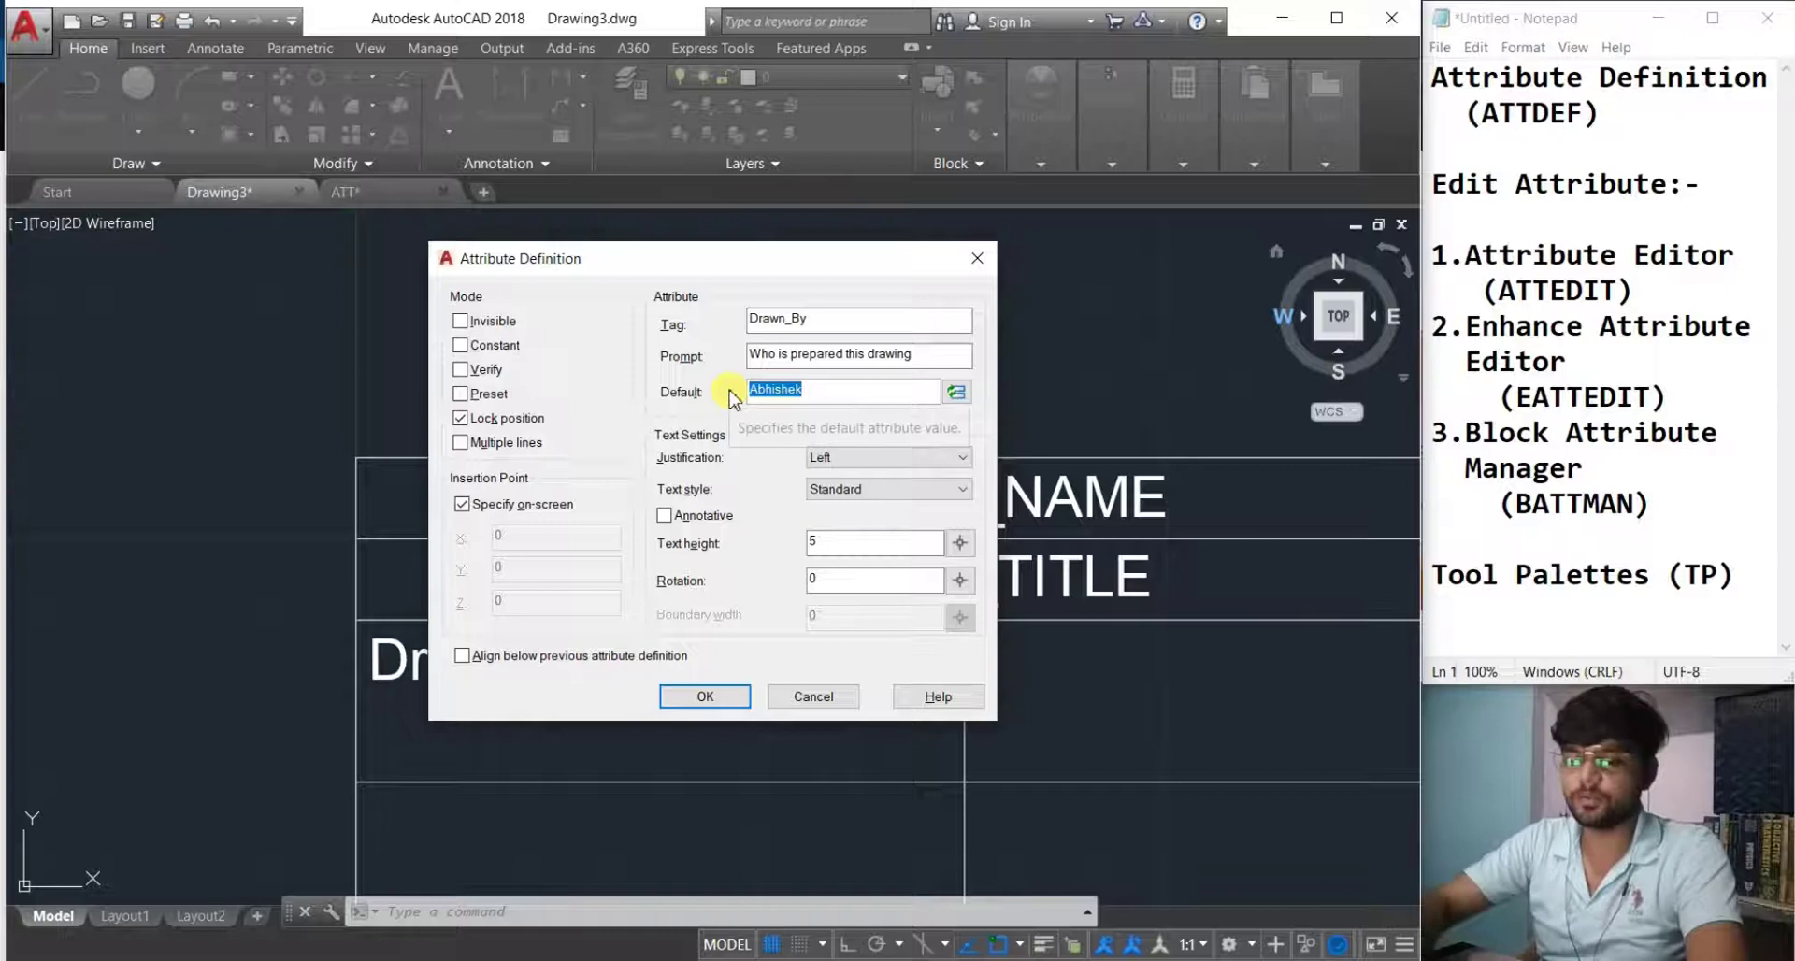
pyautogui.write('xxxxxxx')
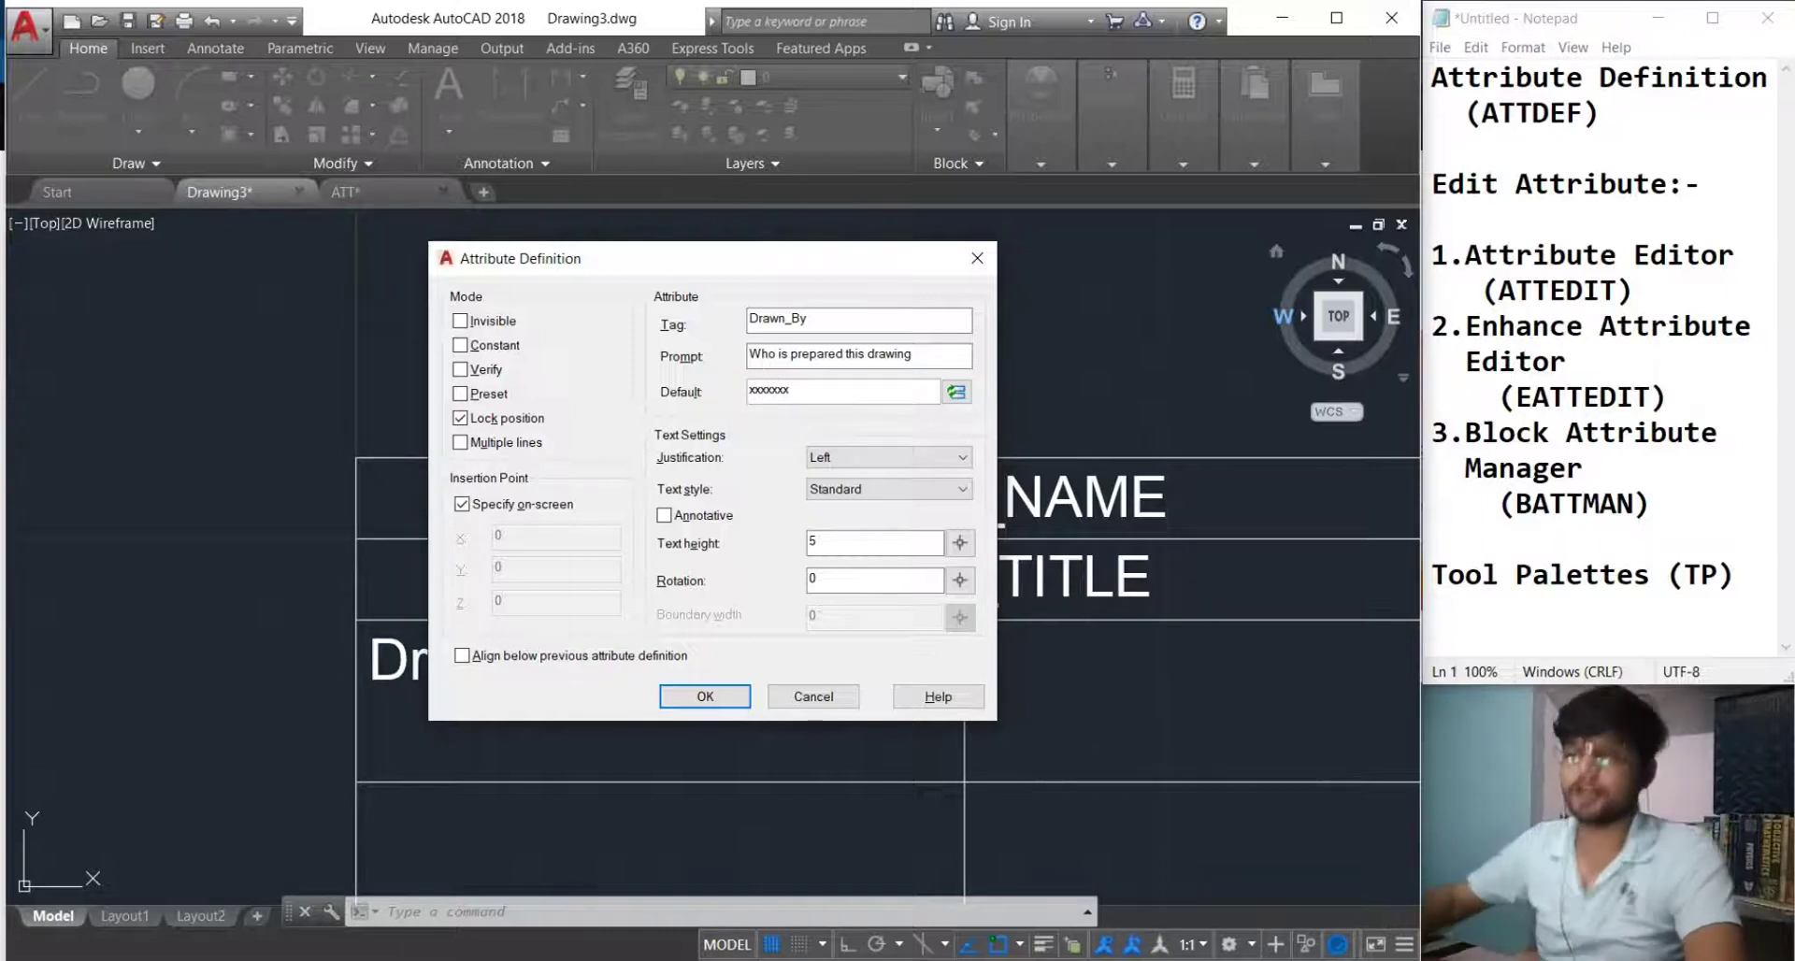
pyautogui.click(706, 696)
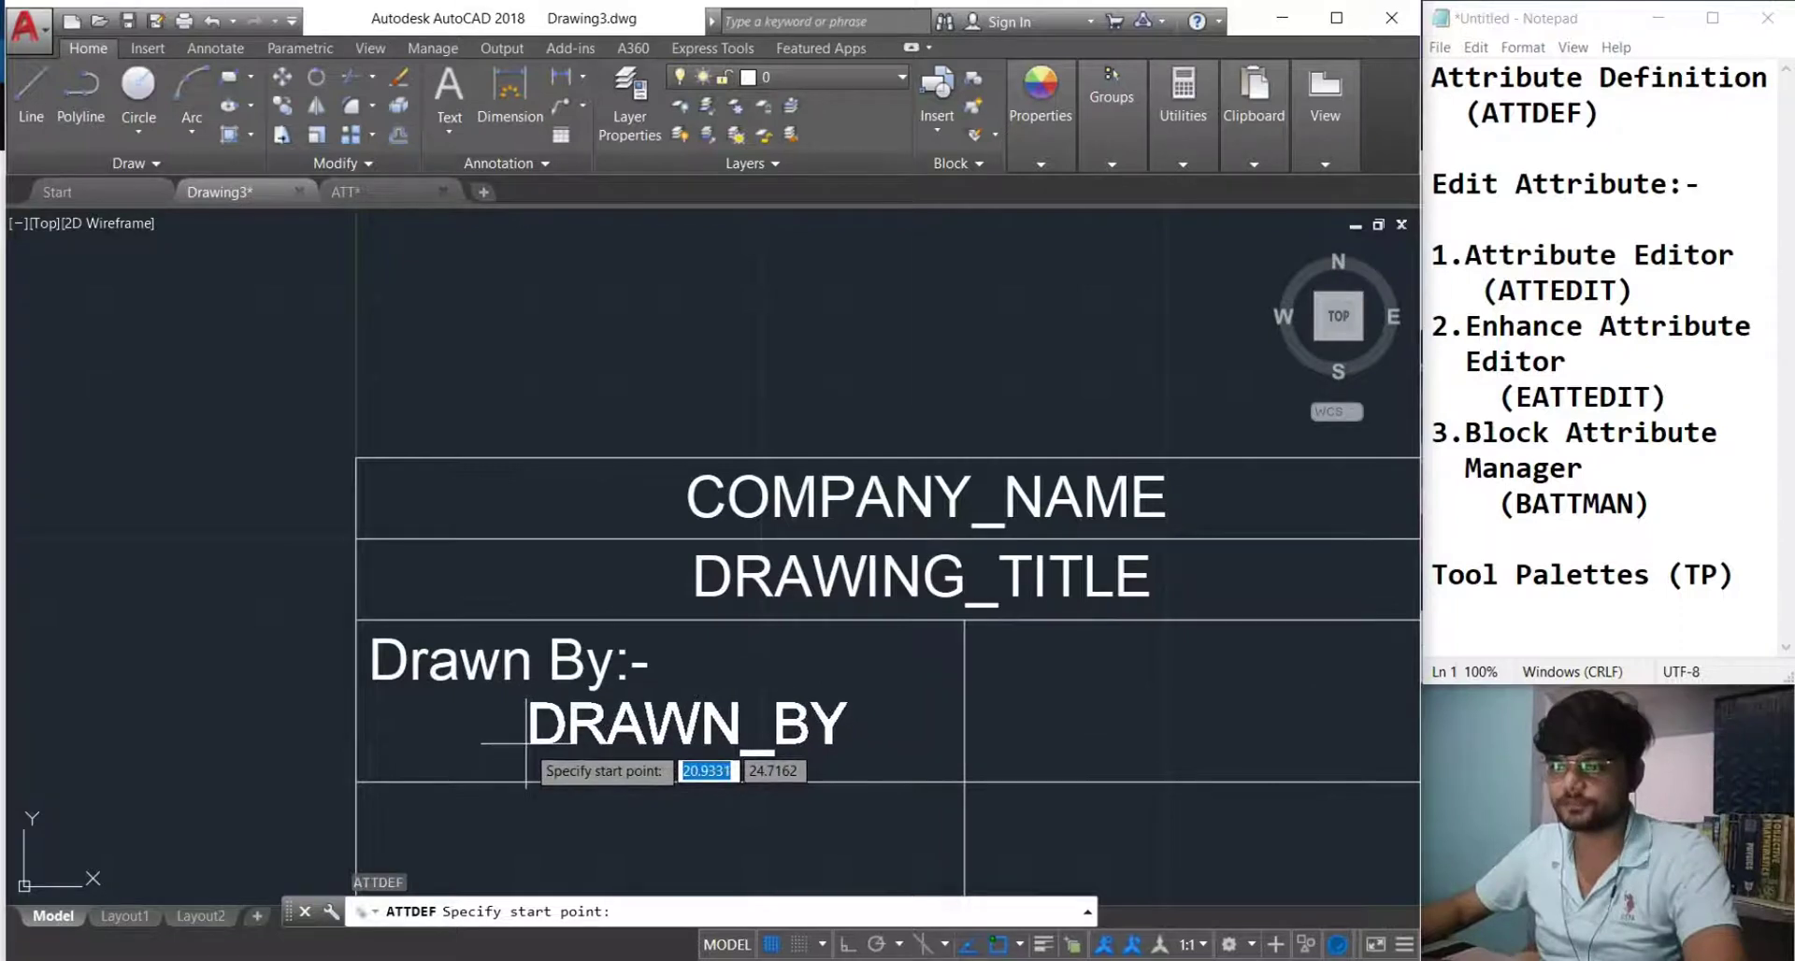
pyautogui.click(530, 745)
# Start block 'titl' with its base point at the title block's lower-left corner.
pyautogui.scroll(-3, 573, 761)
pyautogui.moveTo(592, 753)
pyautogui.mouseDown(button='middle')
pyautogui.moveTo(553, 658)
pyautogui.moveTo(591, 679)
pyautogui.mouseUp(button='middle')
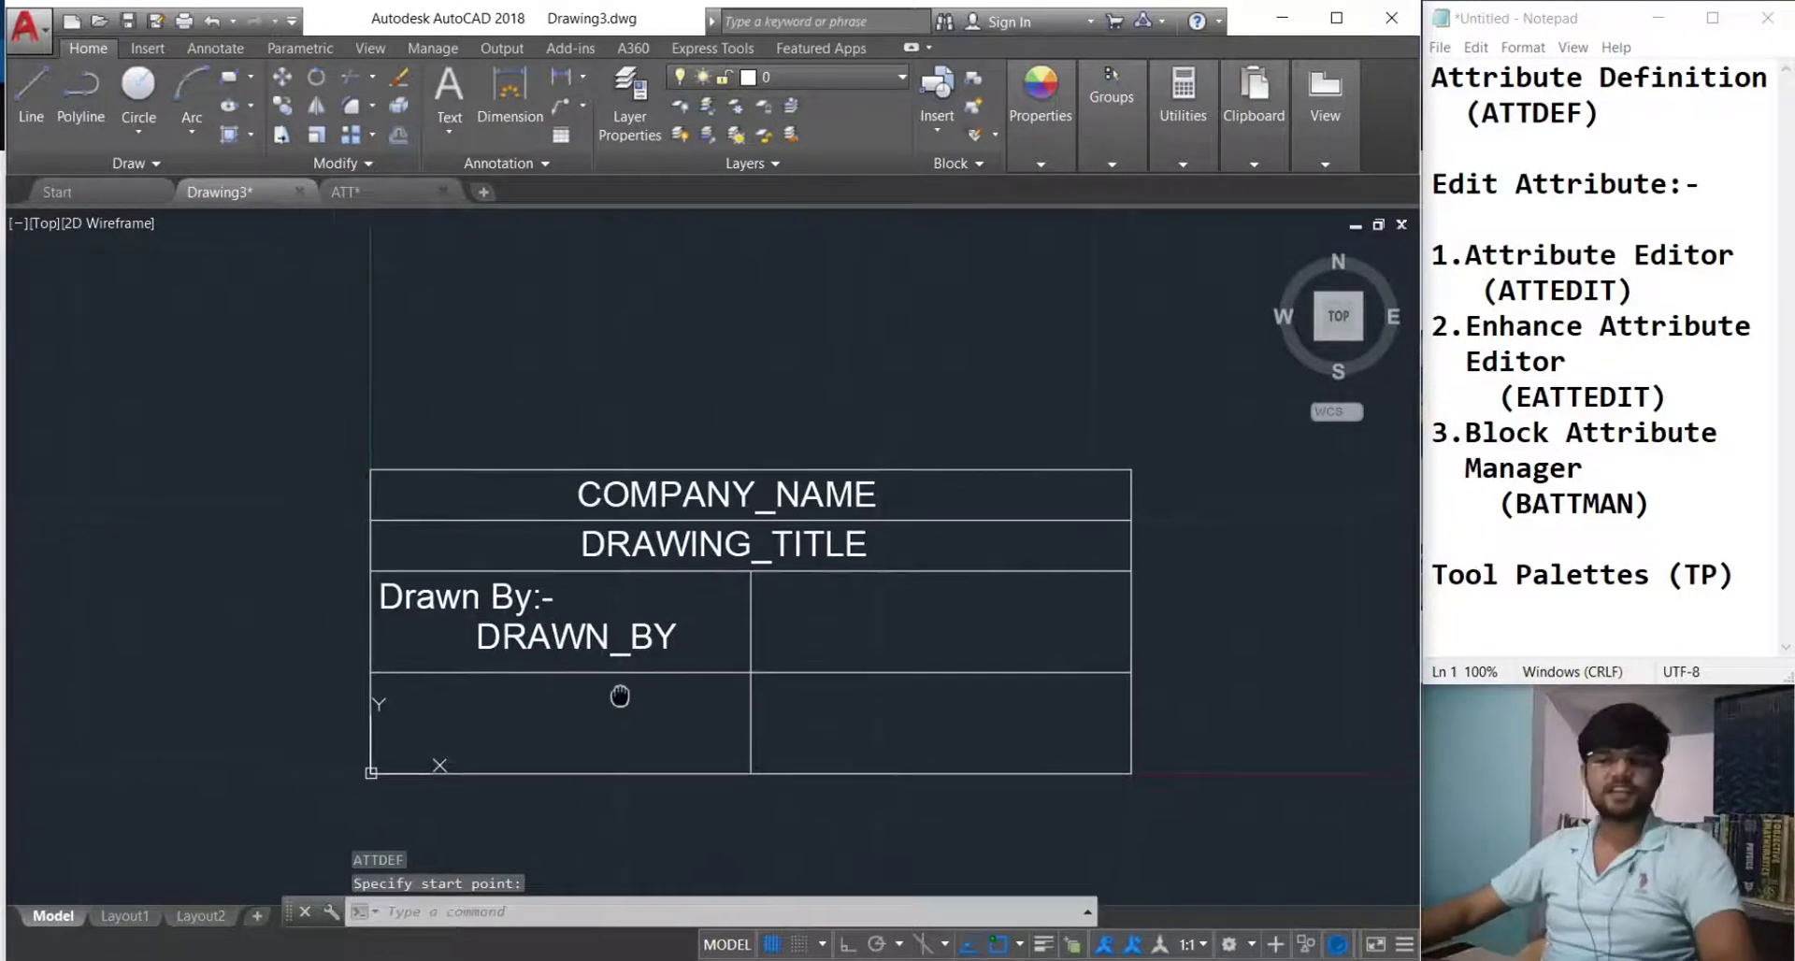
pyautogui.write('B')
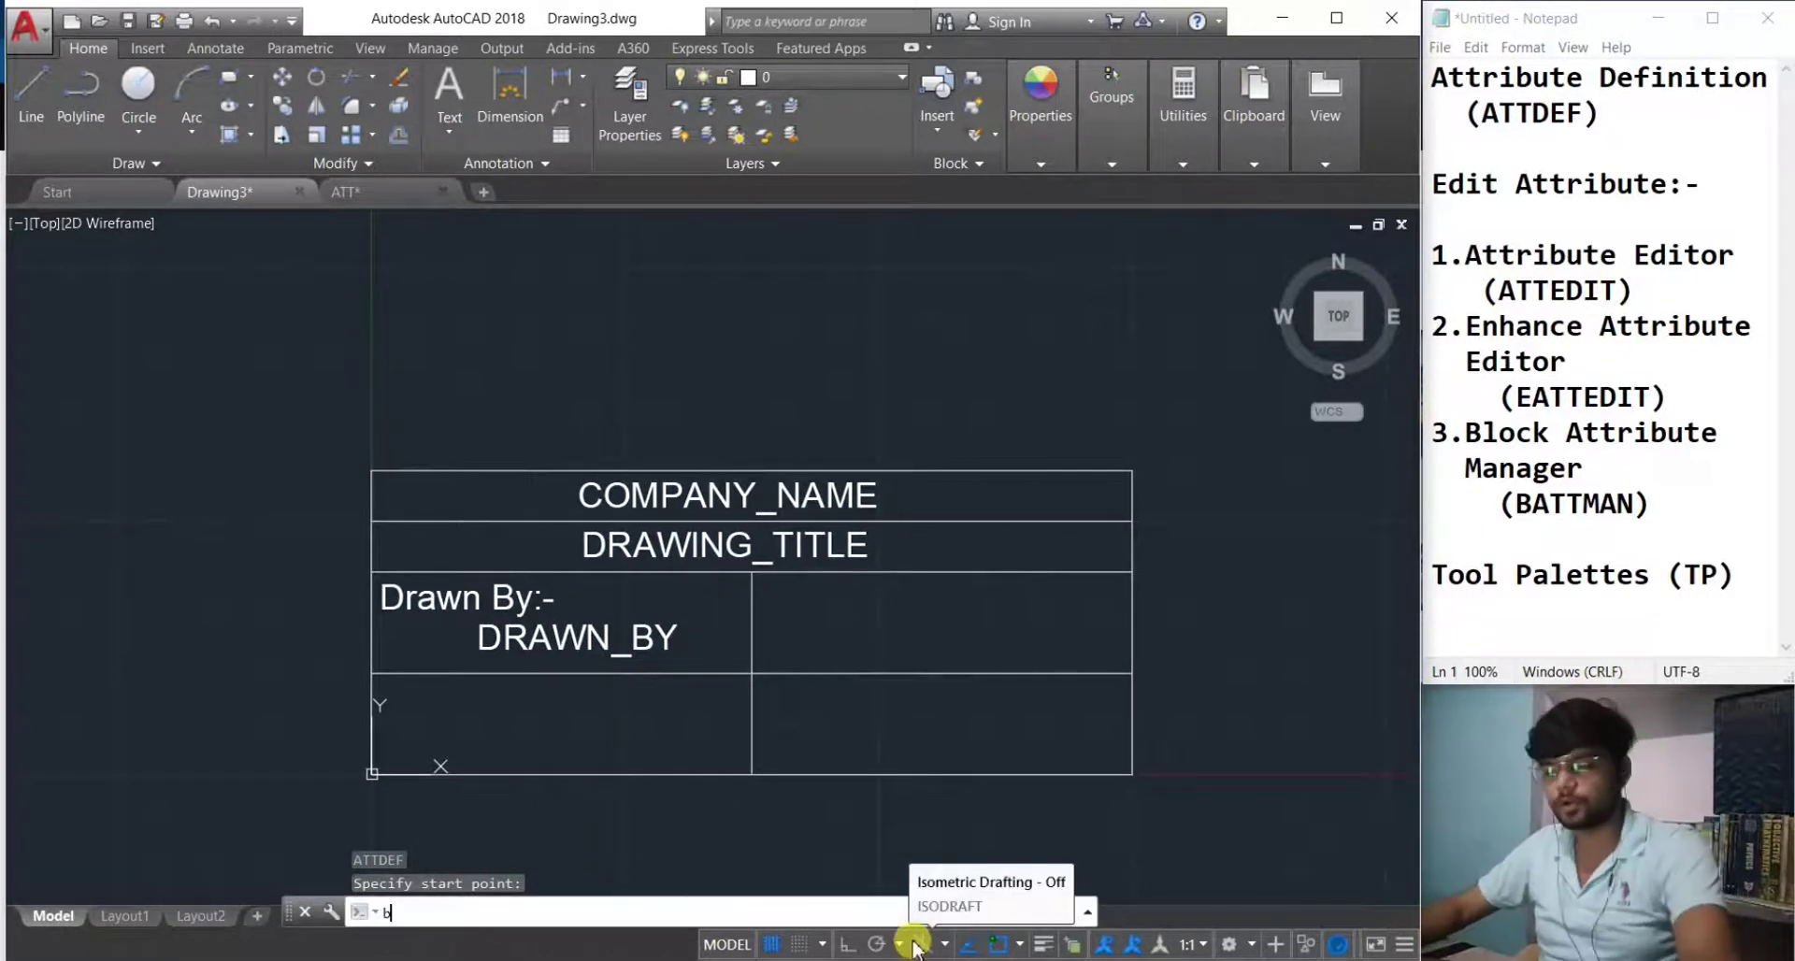
pyautogui.press('Return')
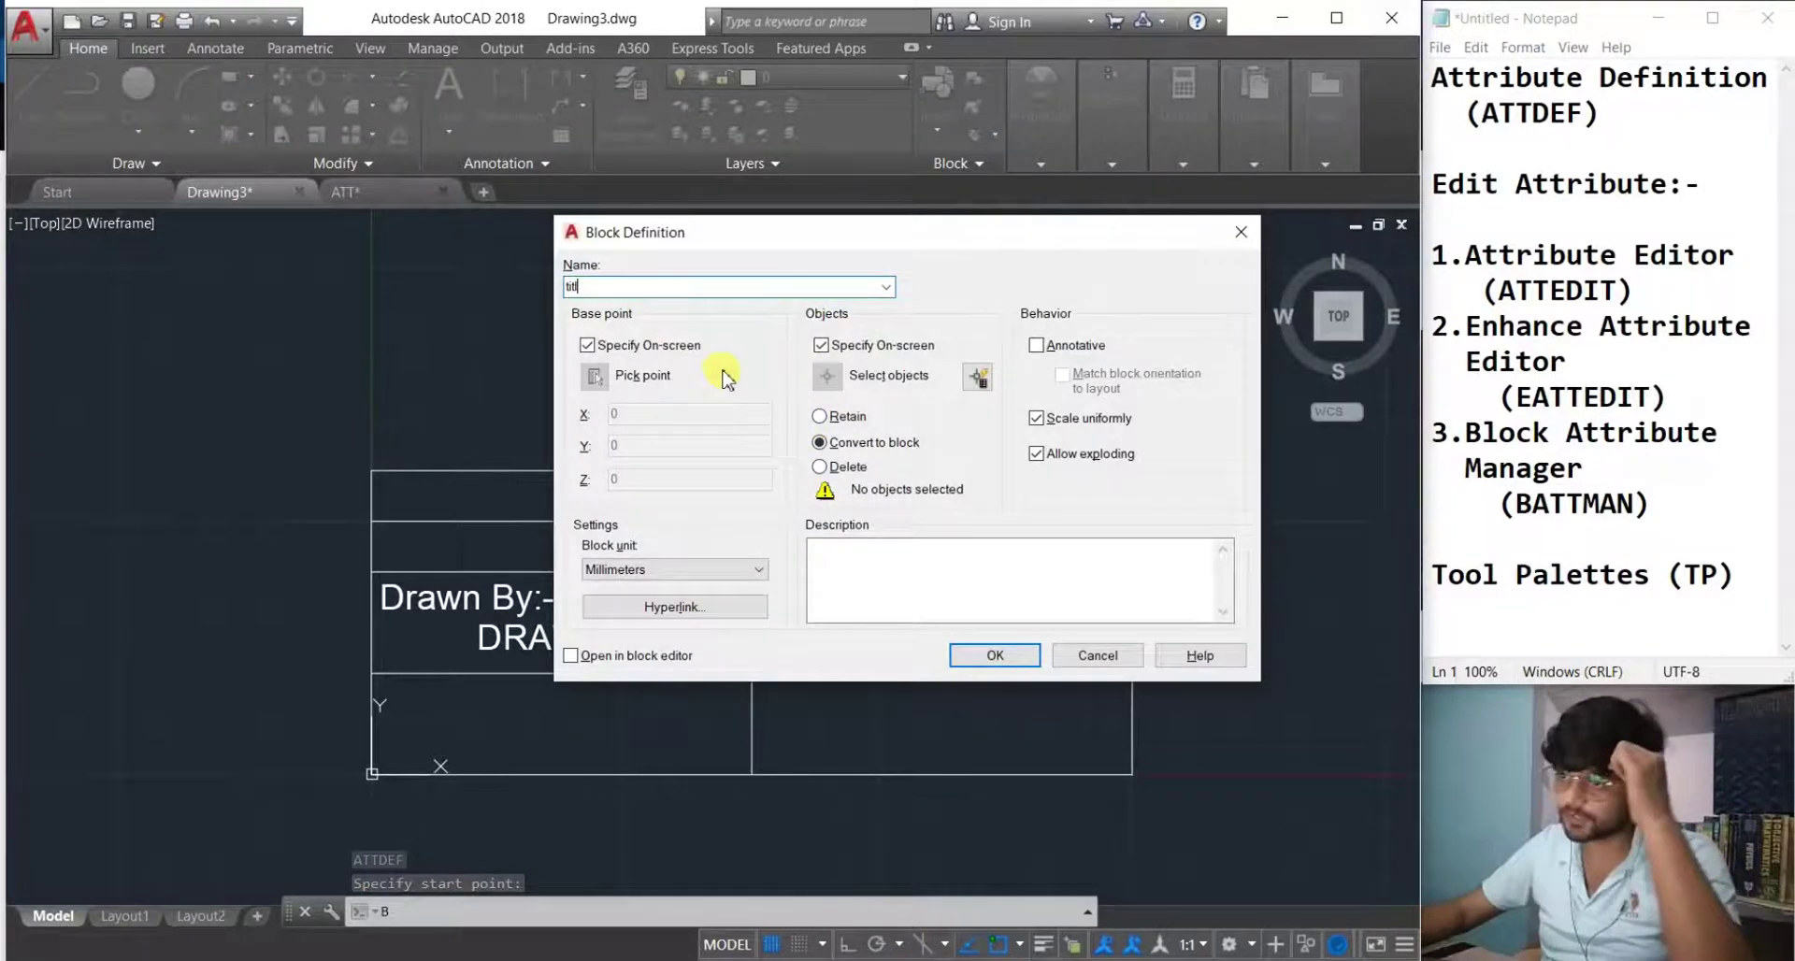
pyautogui.click(983, 654)
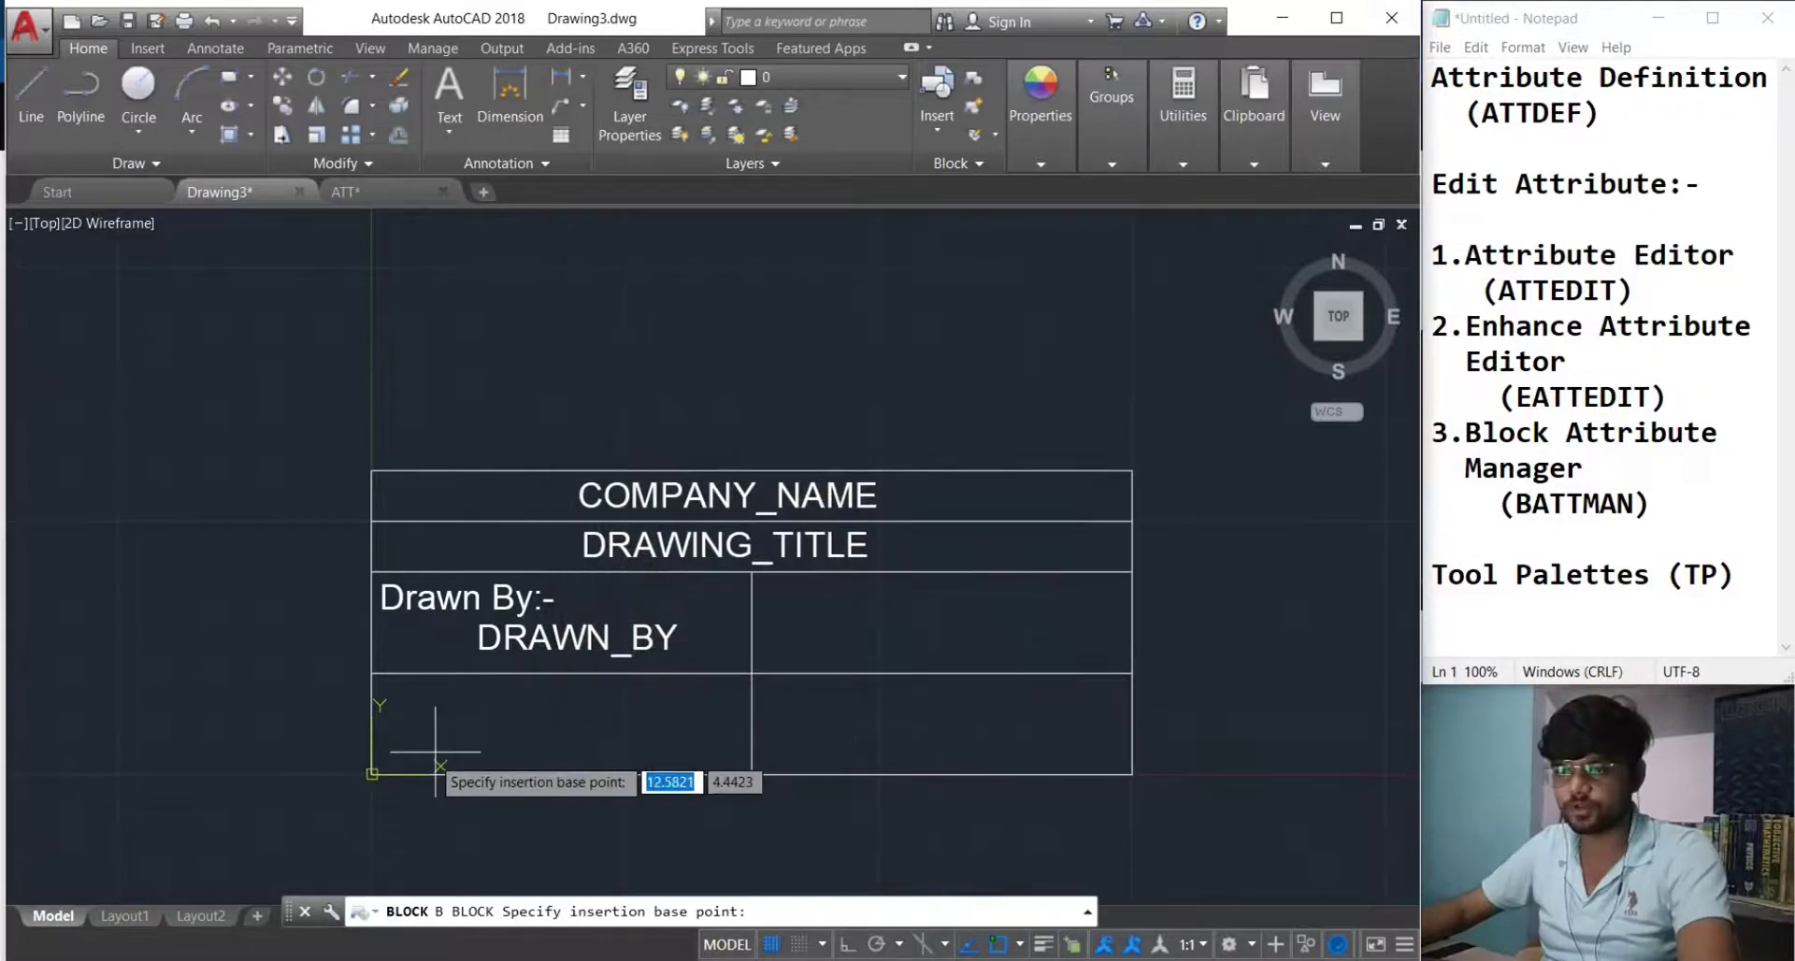
pyautogui.click(1132, 776)
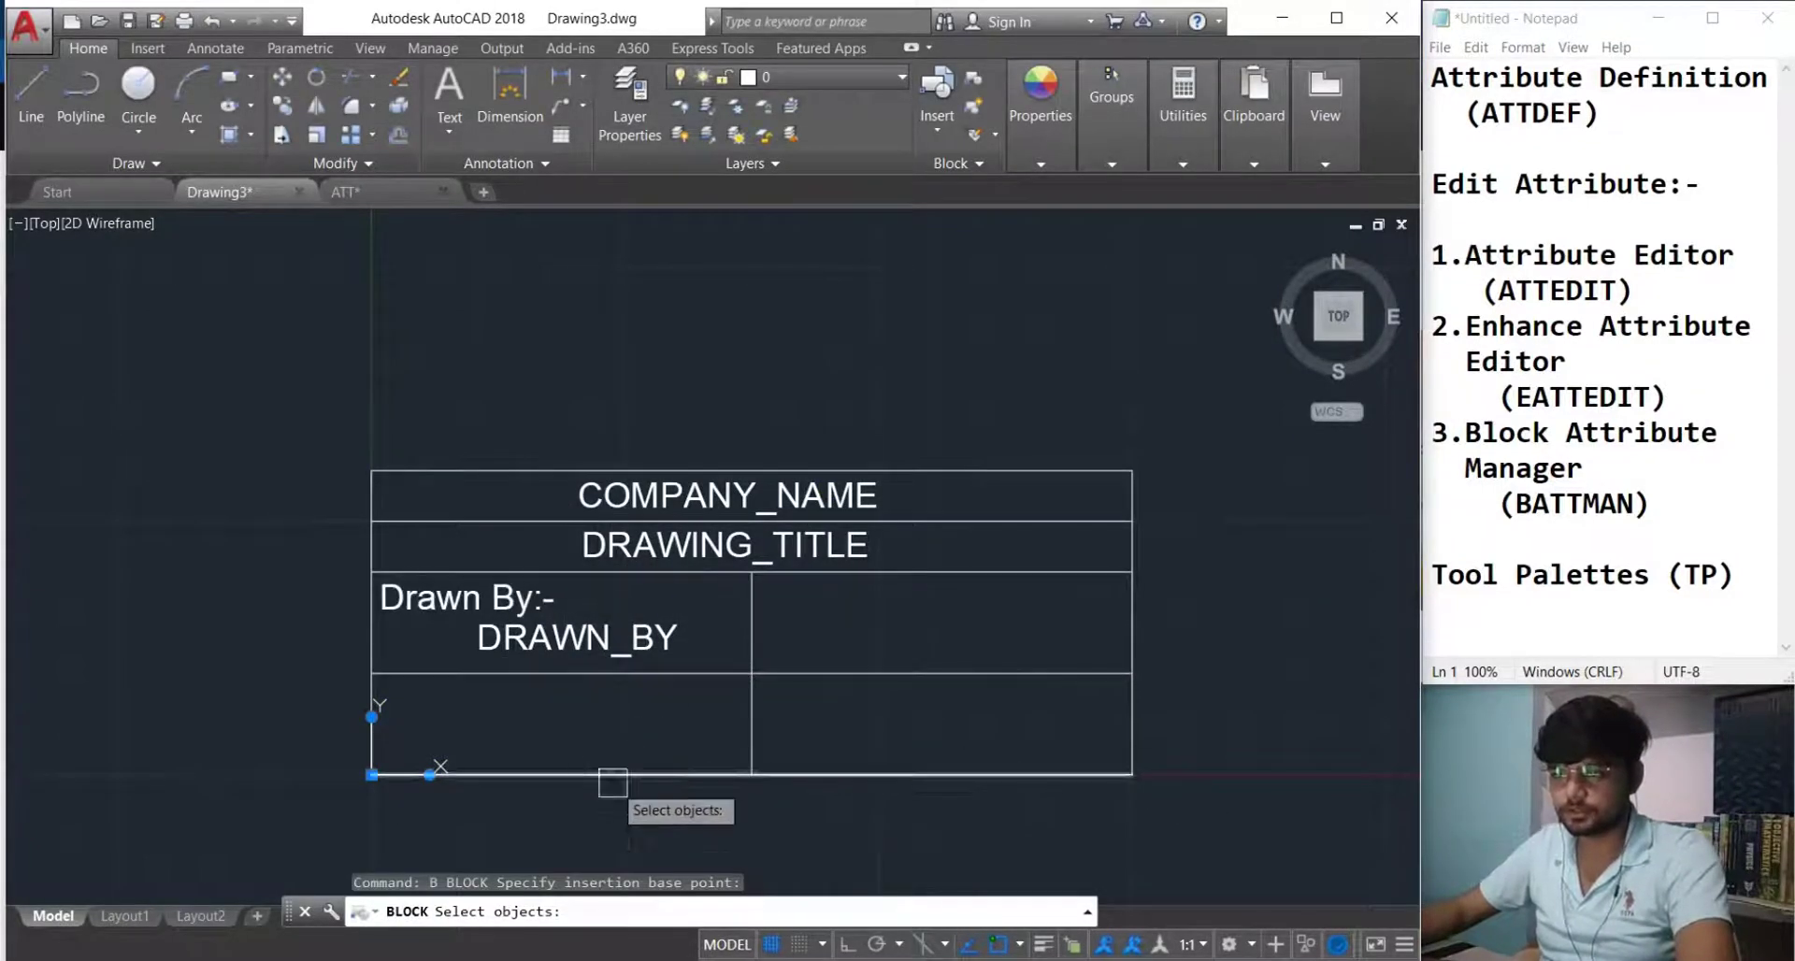
# Select all title block lines and attributes, then accept the default attribute values.
pyautogui.moveTo(1220, 834); pyautogui.dragTo(837, 638)
pyautogui.click(1174, 826)
pyautogui.click(256, 404)
pyautogui.press('Return')
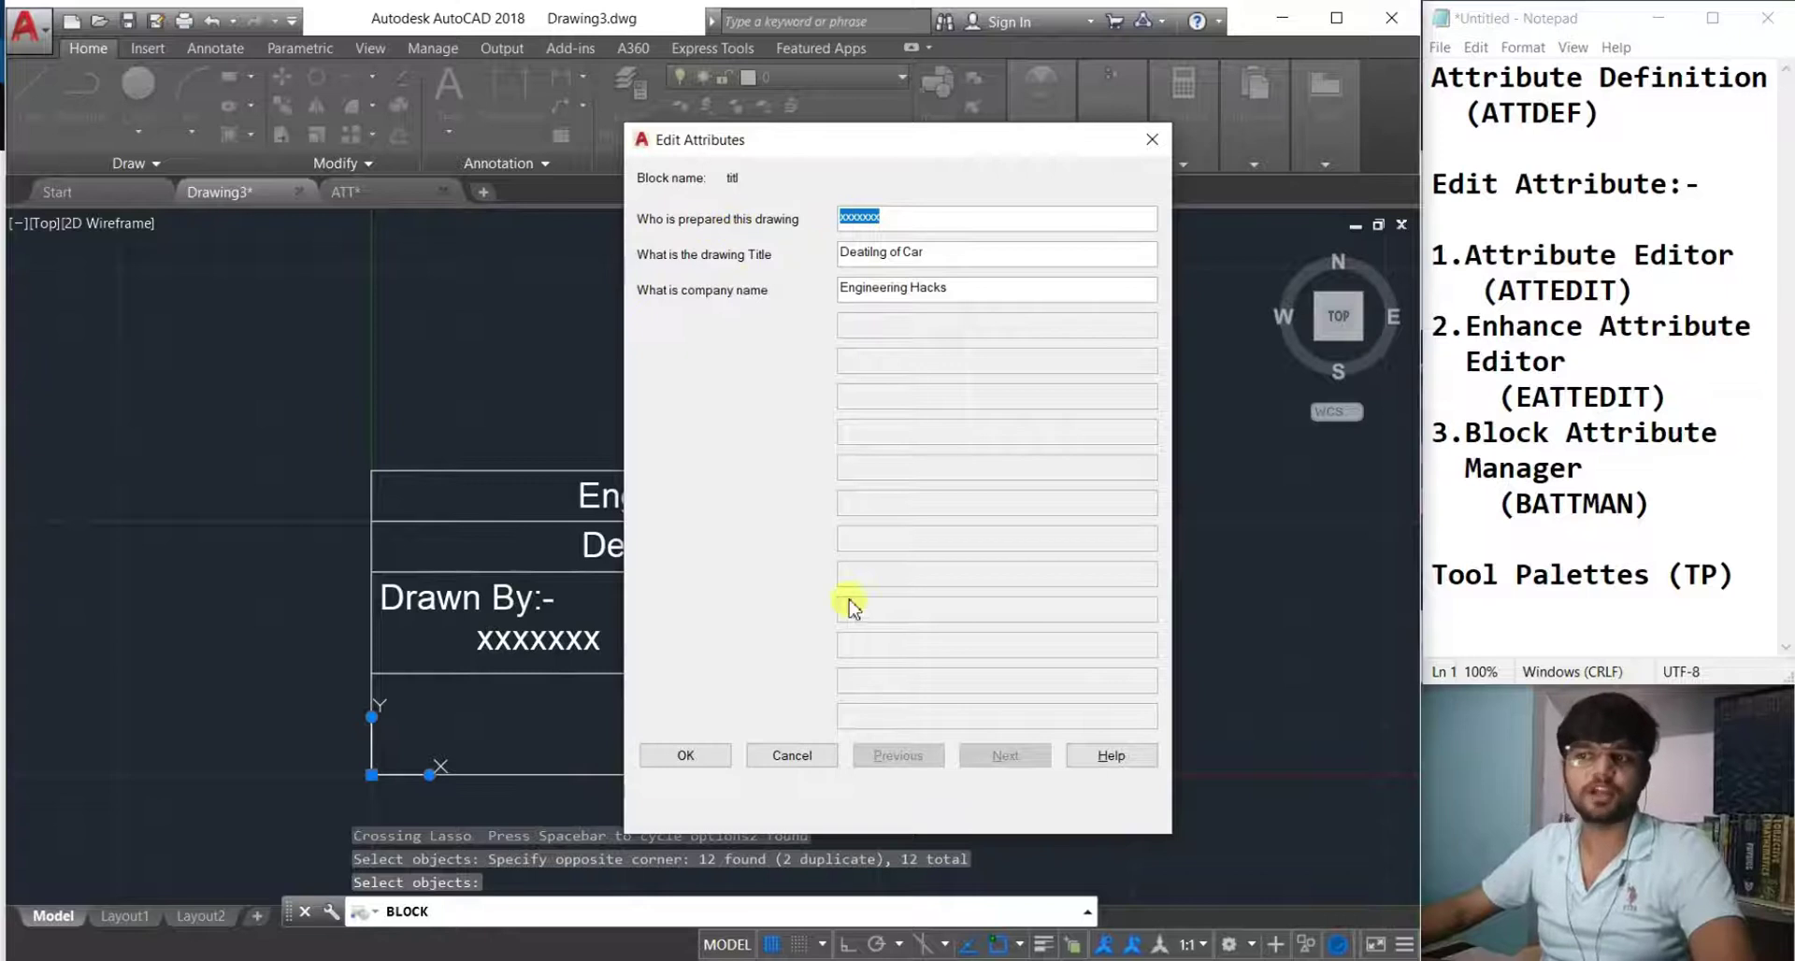
pyautogui.click(700, 745)
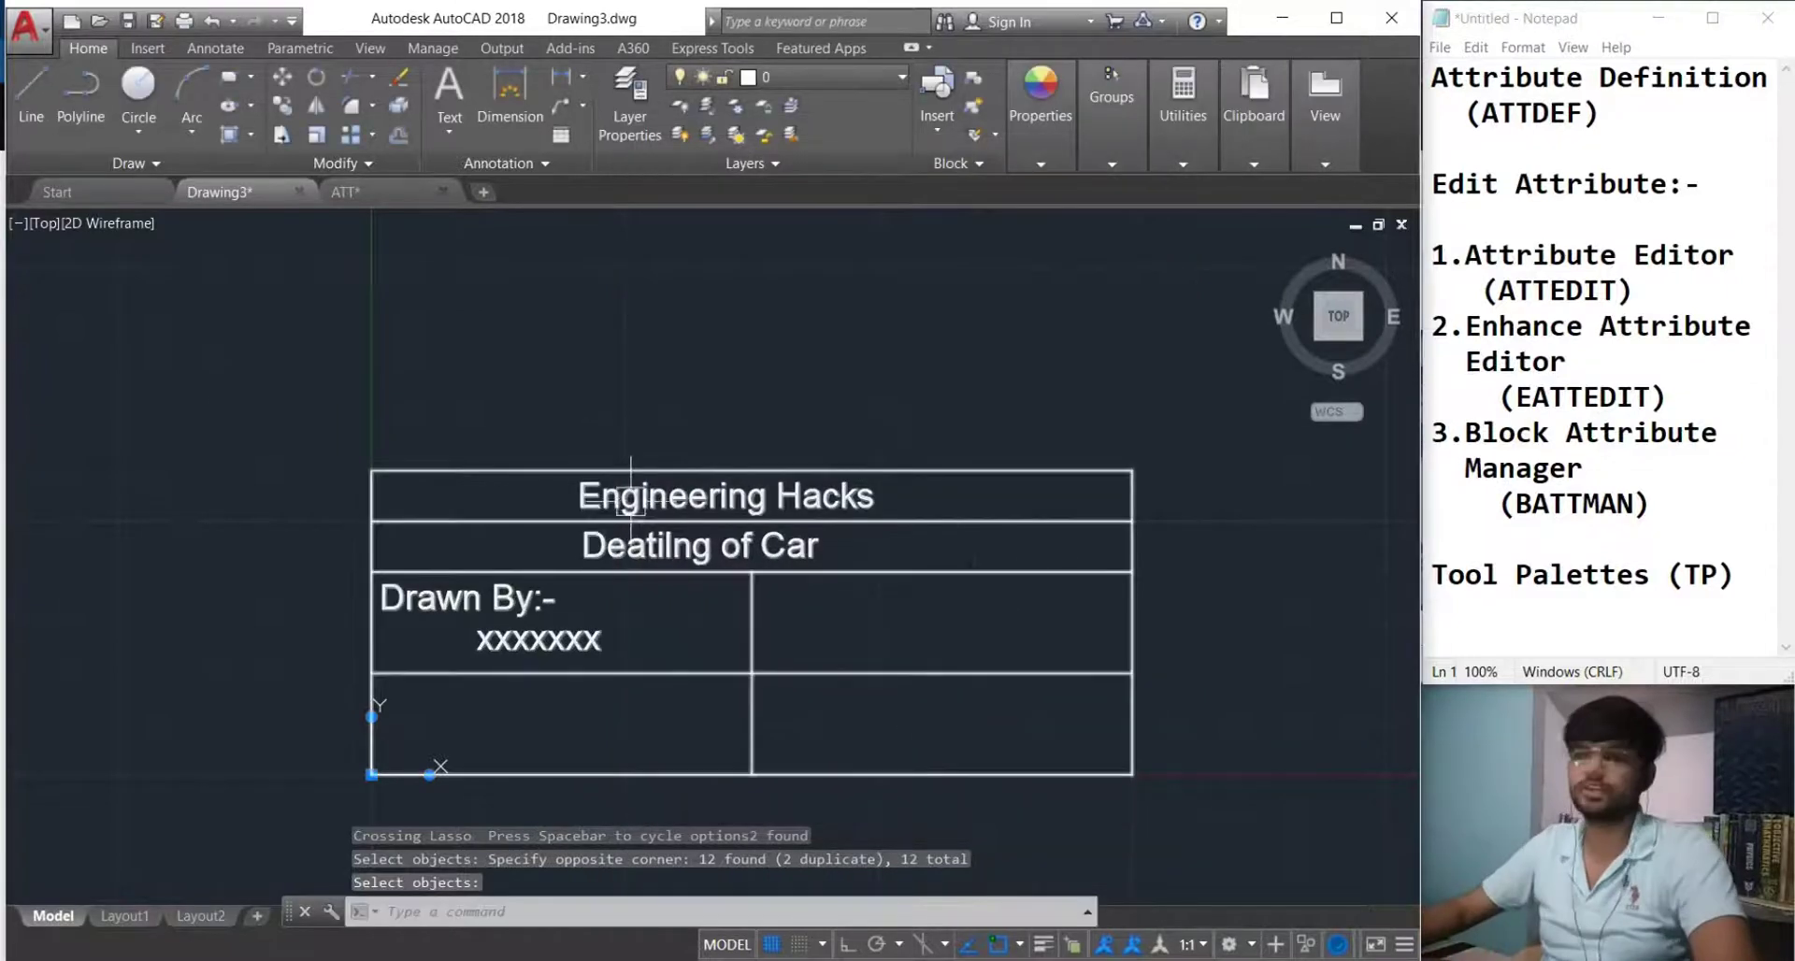
pyautogui.moveTo(662, 597); pyautogui.dragTo(573, 561, button='middle')
pyautogui.press('Escape')
pyautogui.press('Escape')
# Insert a second titl block to the right of the first.
pyautogui.moveTo(1210, 721); pyautogui.dragTo(1029, 705, button='middle')
pyautogui.click(1031, 715)
pyautogui.click(908, 827)
pyautogui.scroll(-2, 908, 826)
pyautogui.moveTo(903, 826); pyautogui.dragTo(796, 827, button='middle')
pyautogui.write('i')
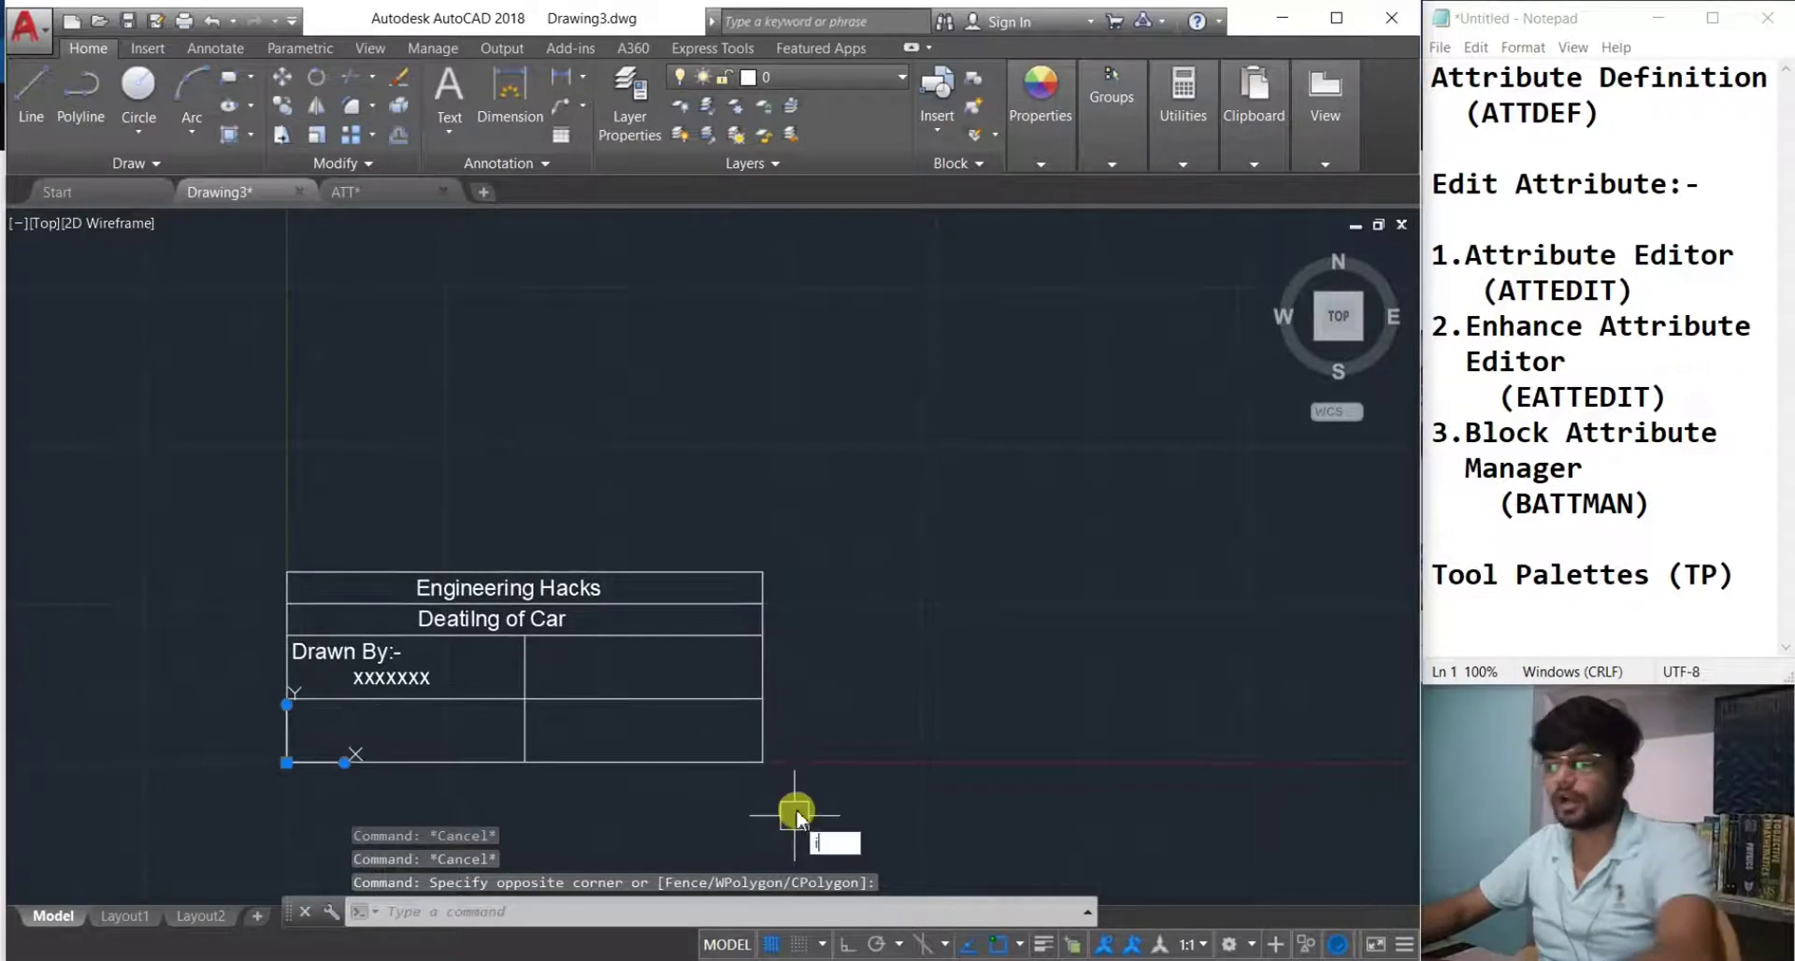
pyautogui.press('Return')
pyautogui.click(896, 587)
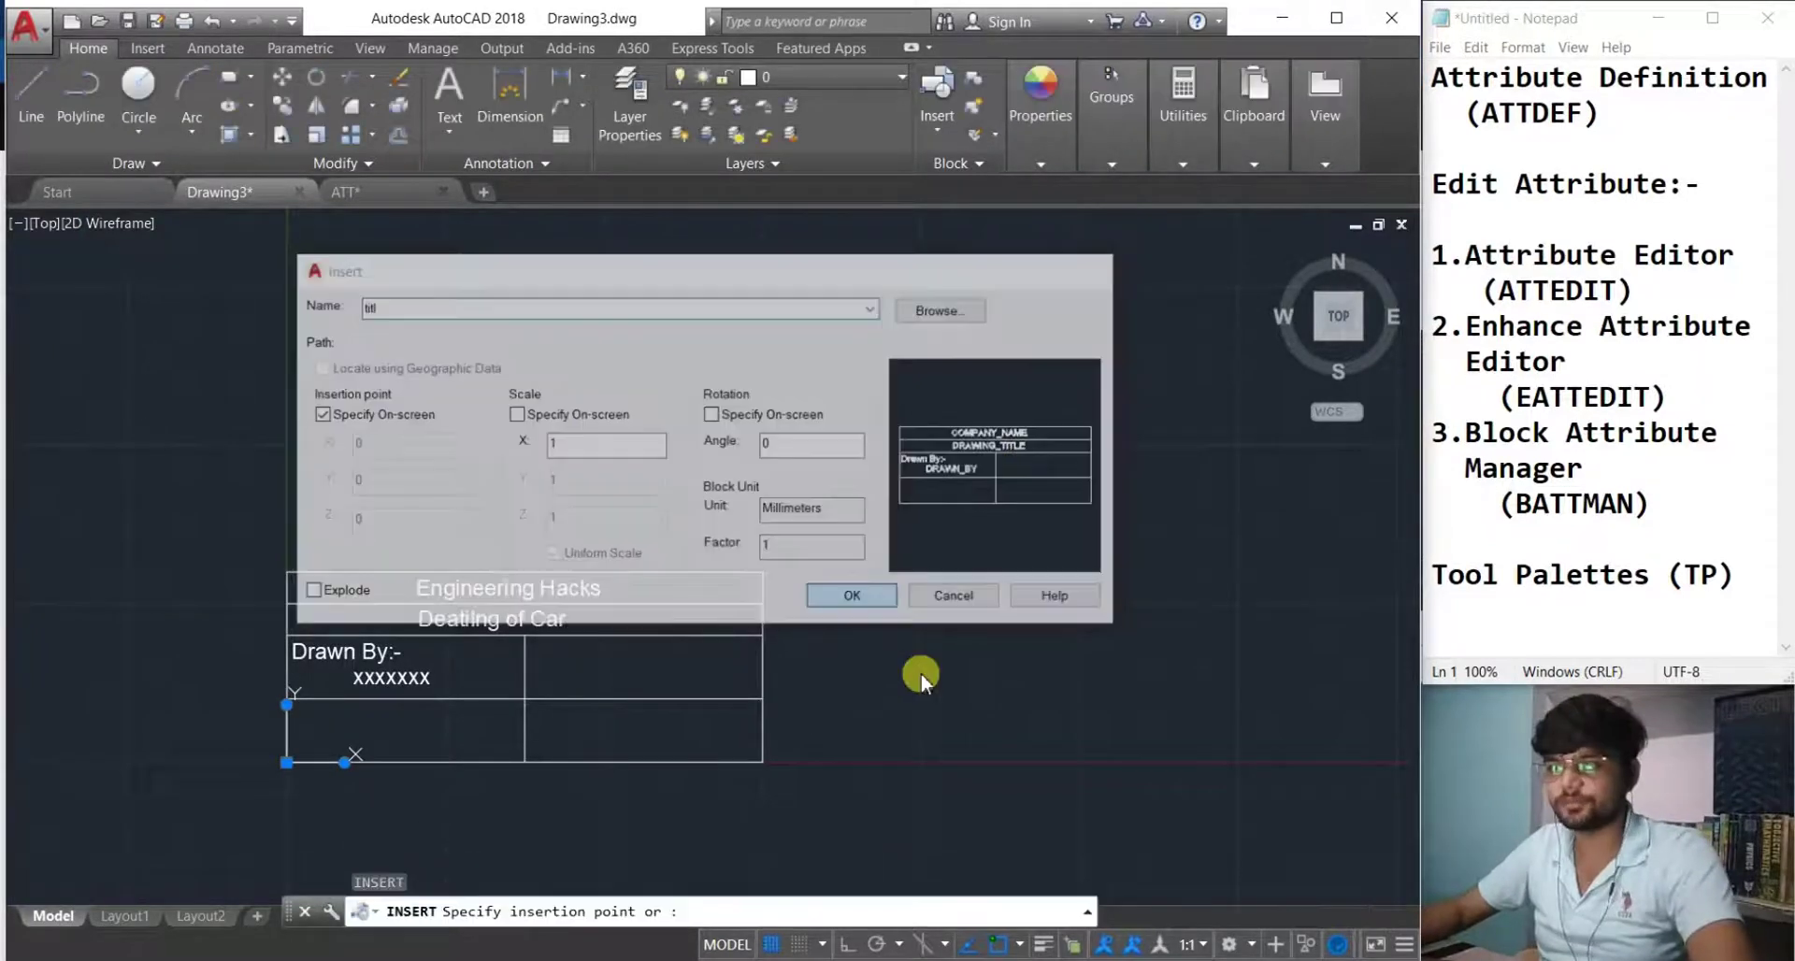
pyautogui.moveTo(922, 673); pyautogui.dragTo(641, 712, button='middle')
pyautogui.click(1025, 727)
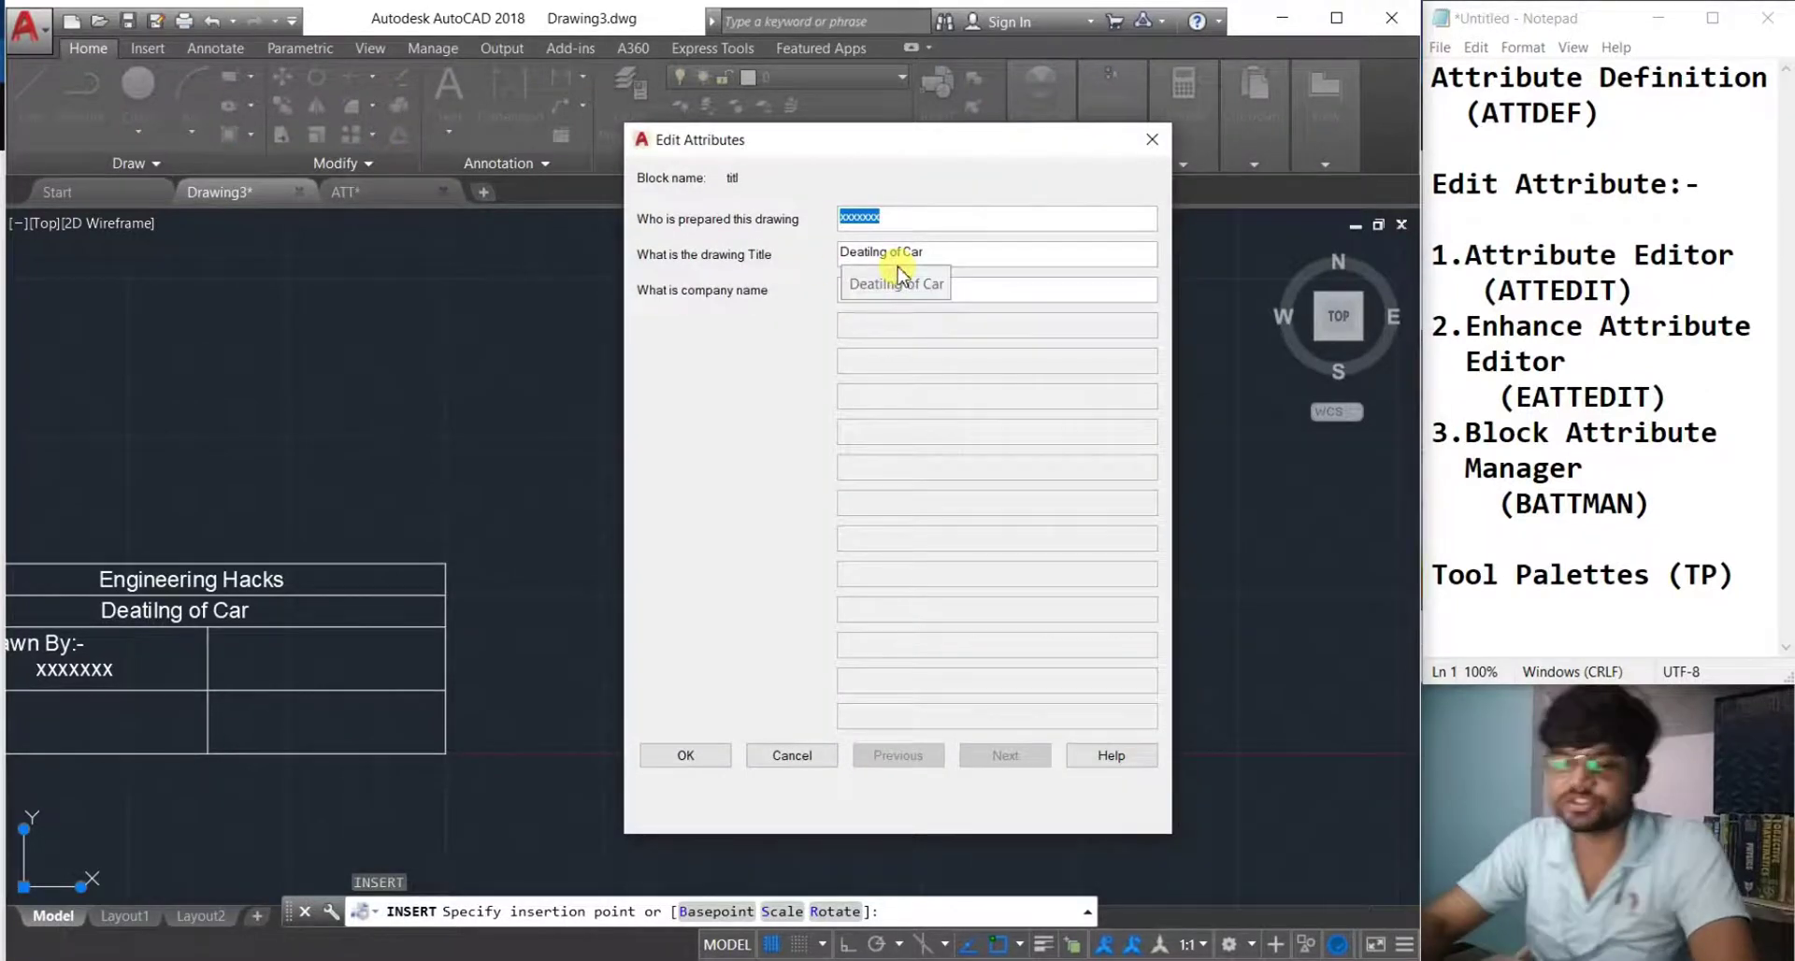
# Fill in the drawer's name and change the drawing title to 'Detaling of Gear Box'.
pyautogui.write('Abhishek')
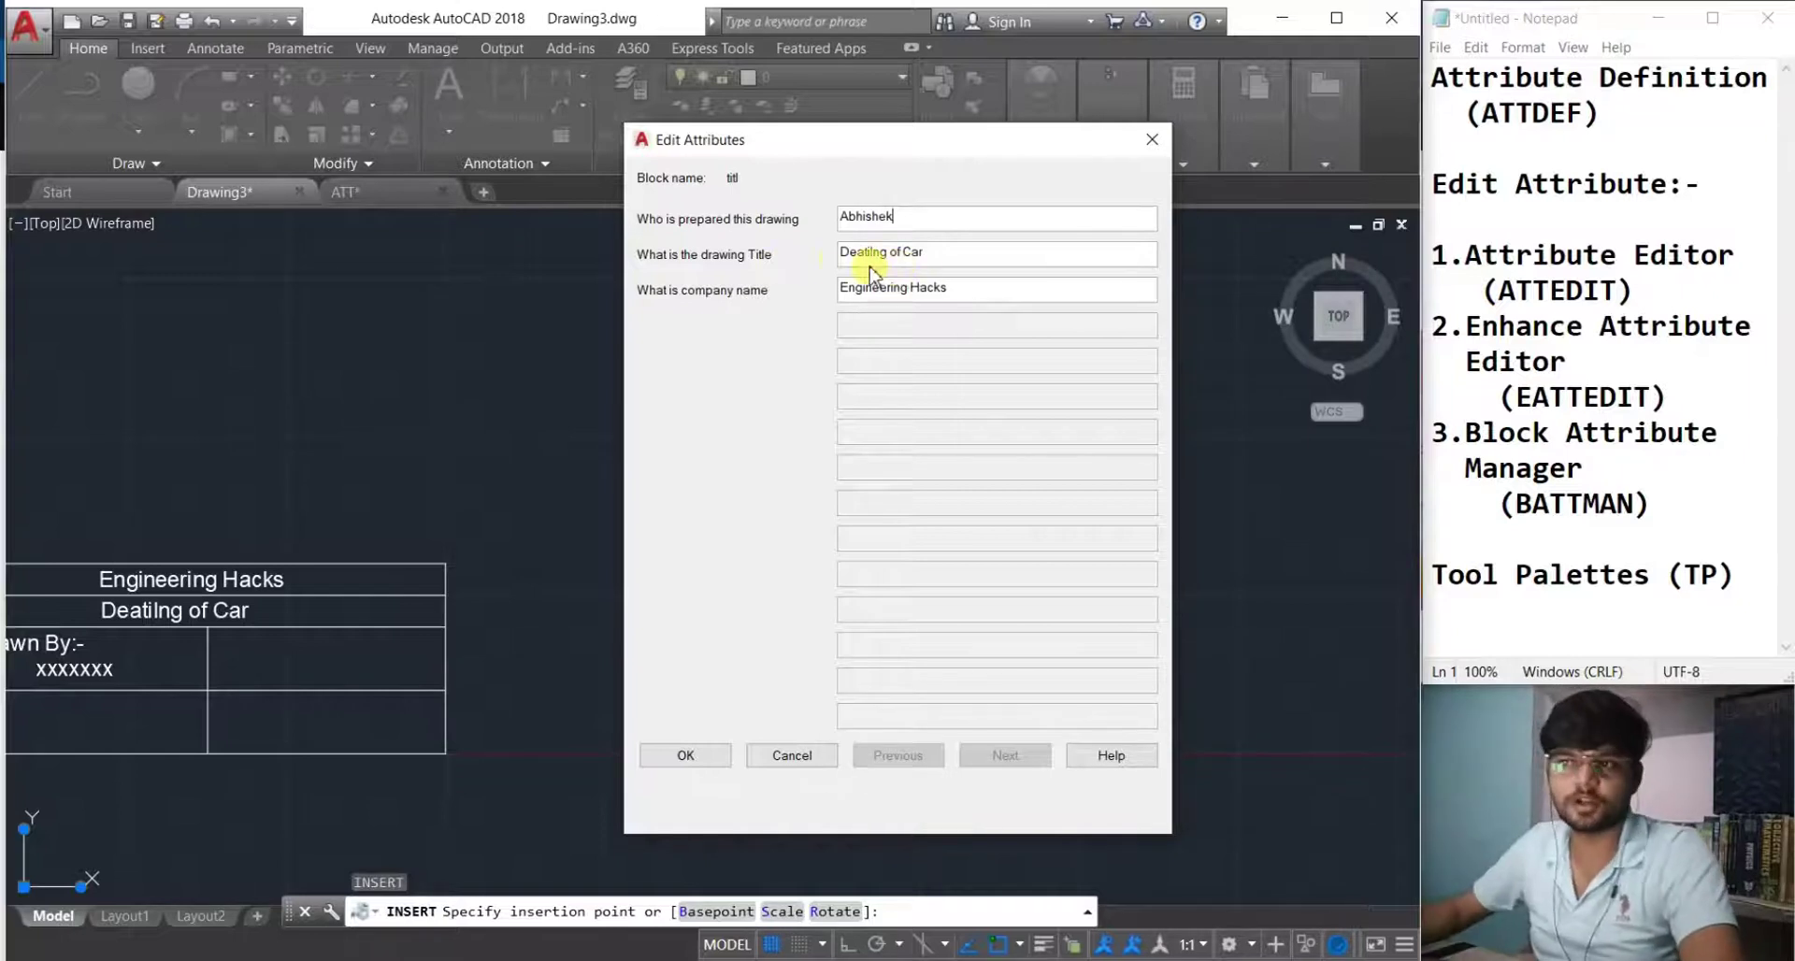
pyautogui.moveTo(963, 254); pyautogui.dragTo(790, 245)
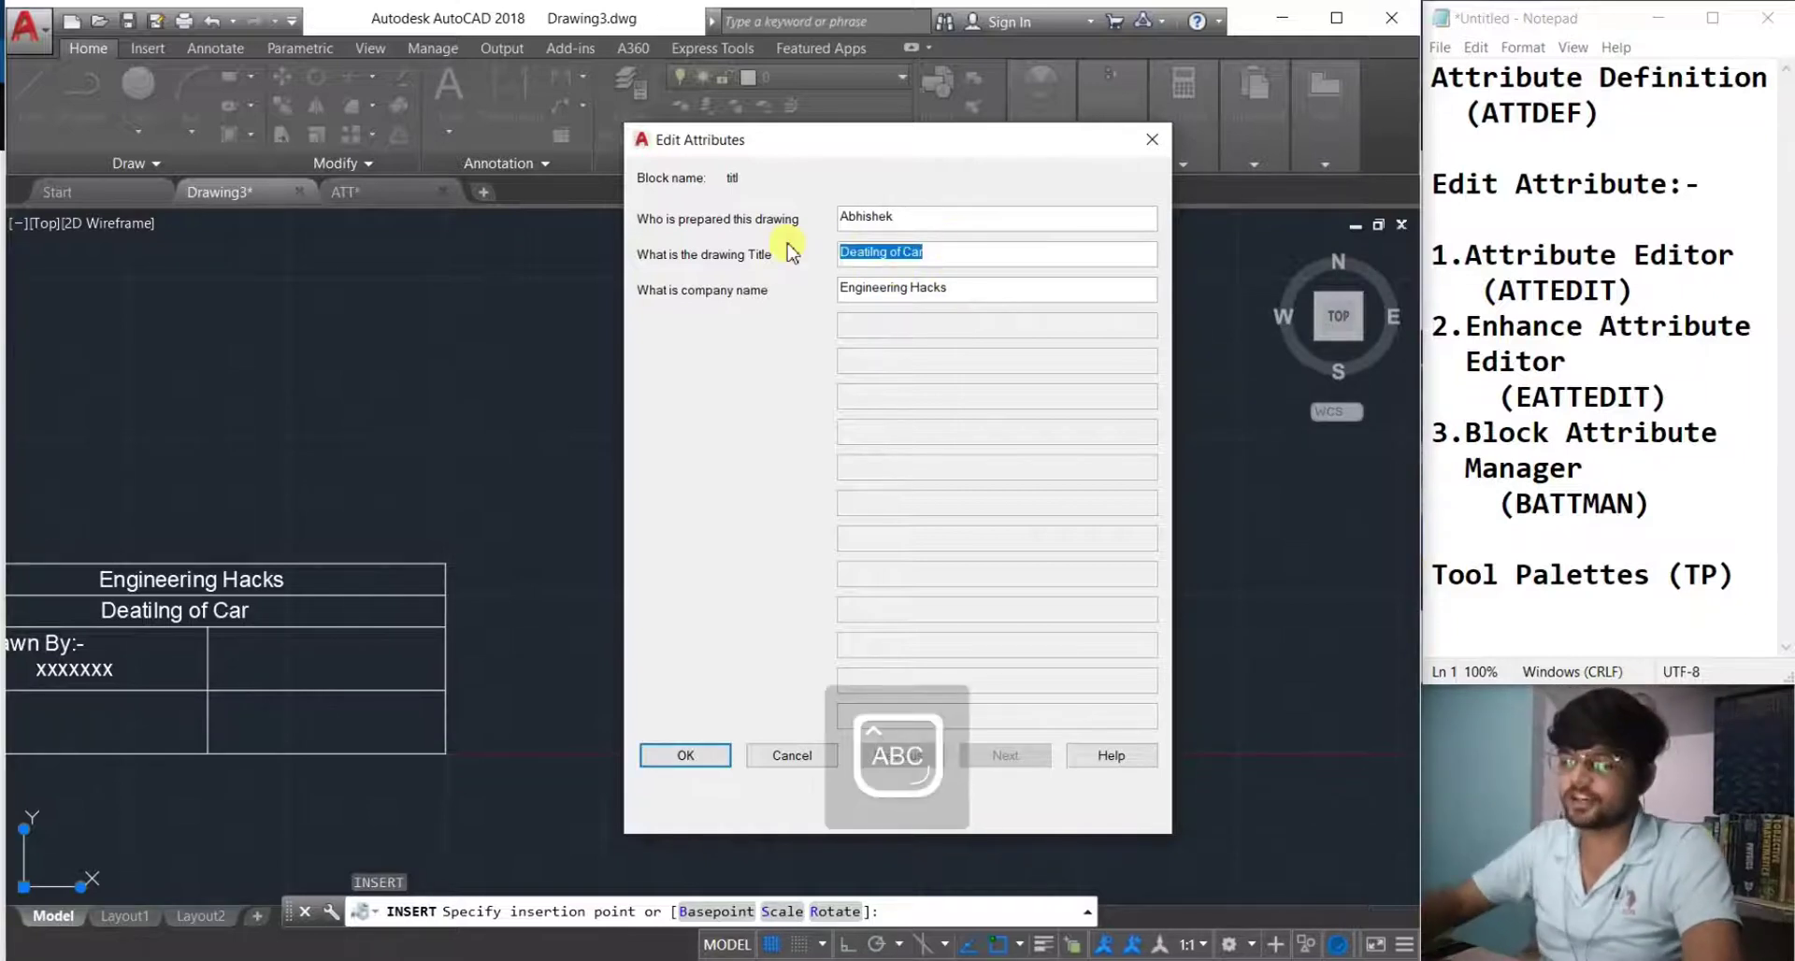
pyautogui.write('Deta')
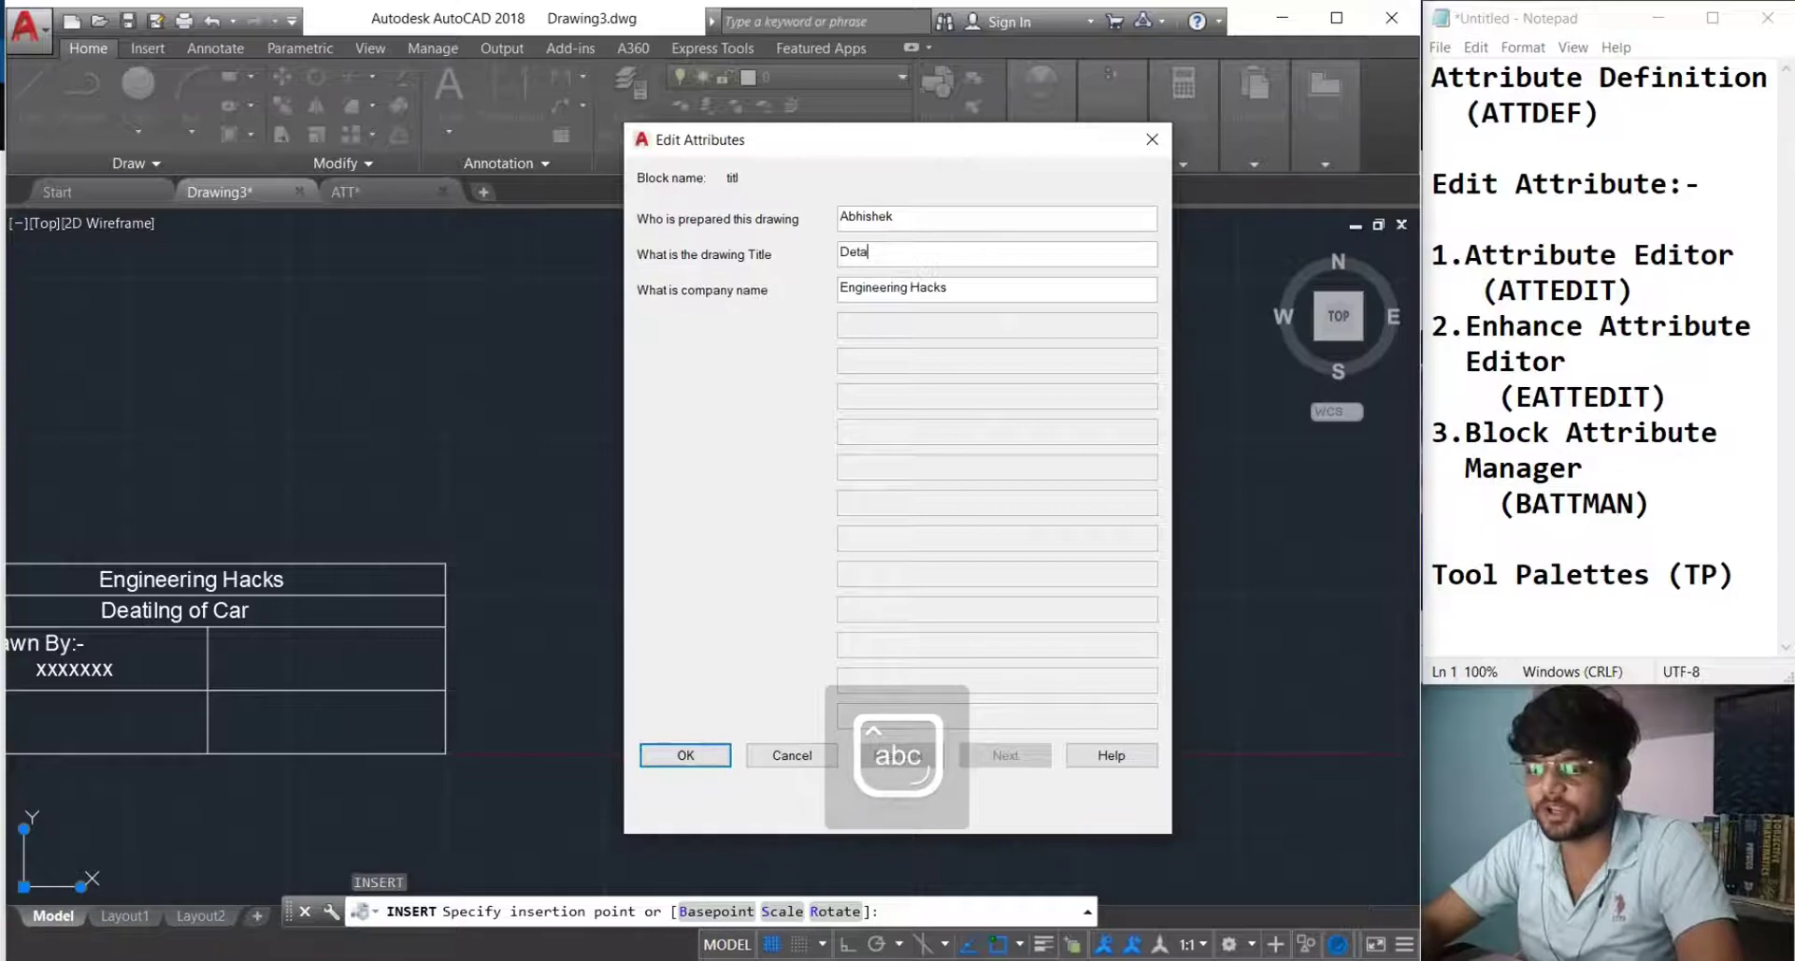
pyautogui.write('king')
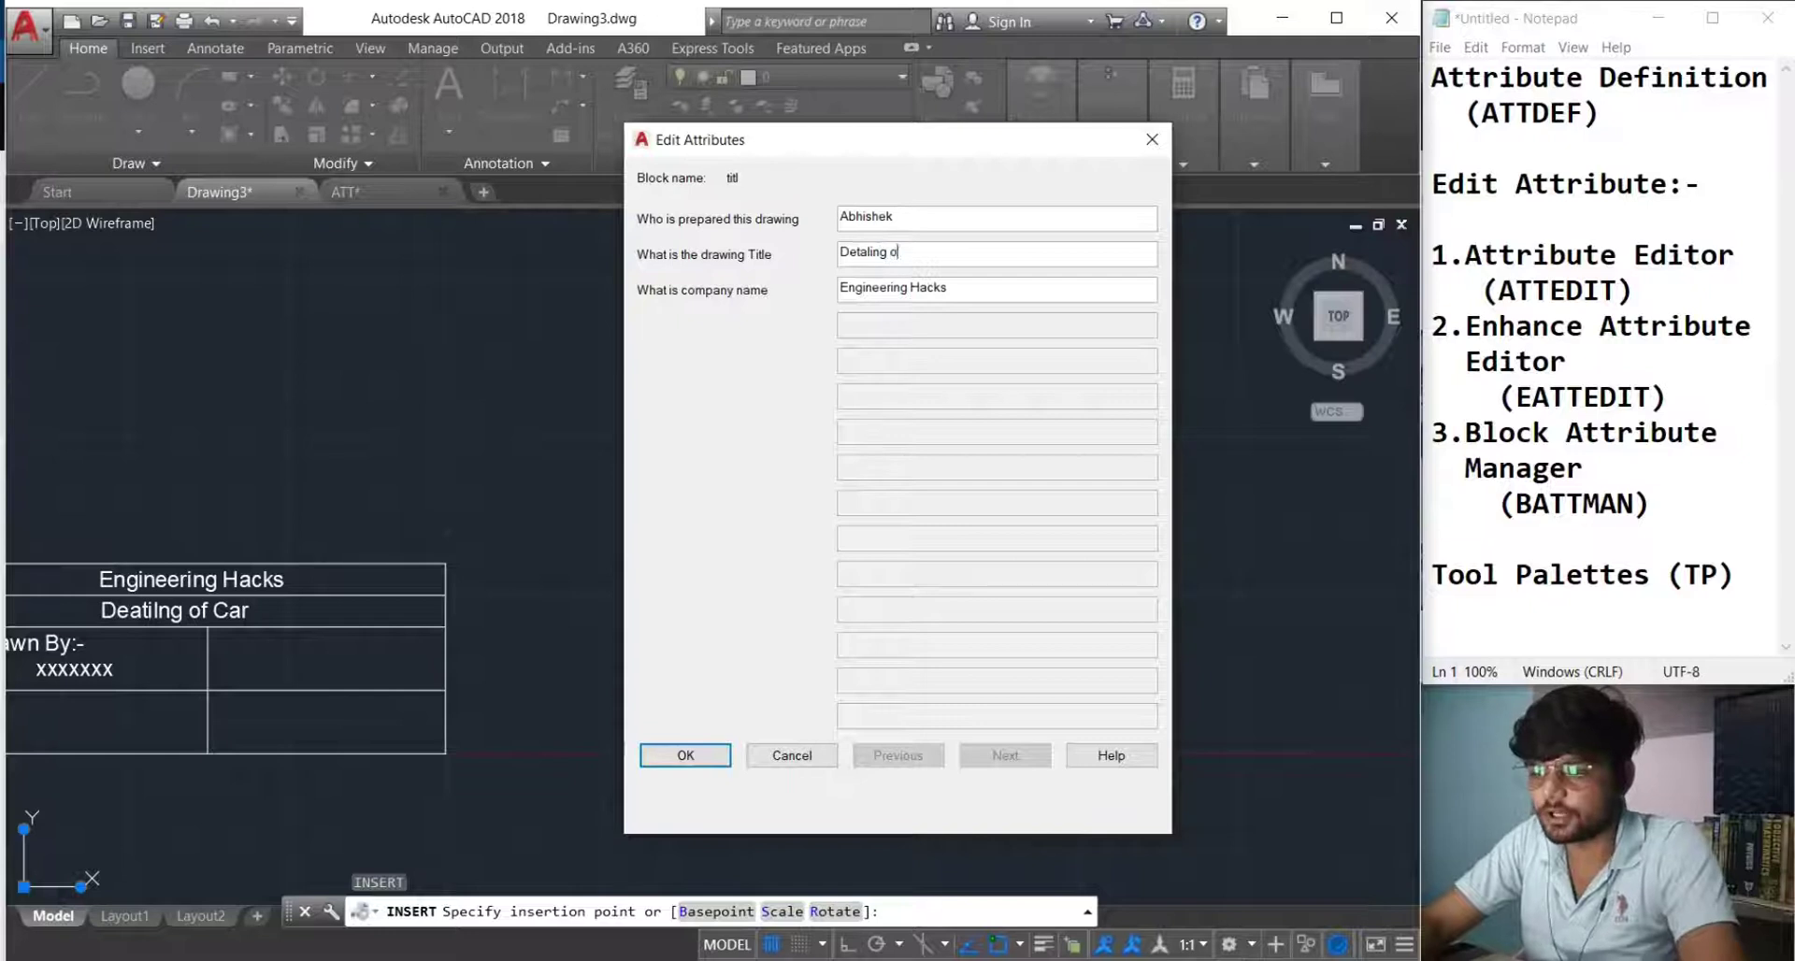
pyautogui.press('capslock')
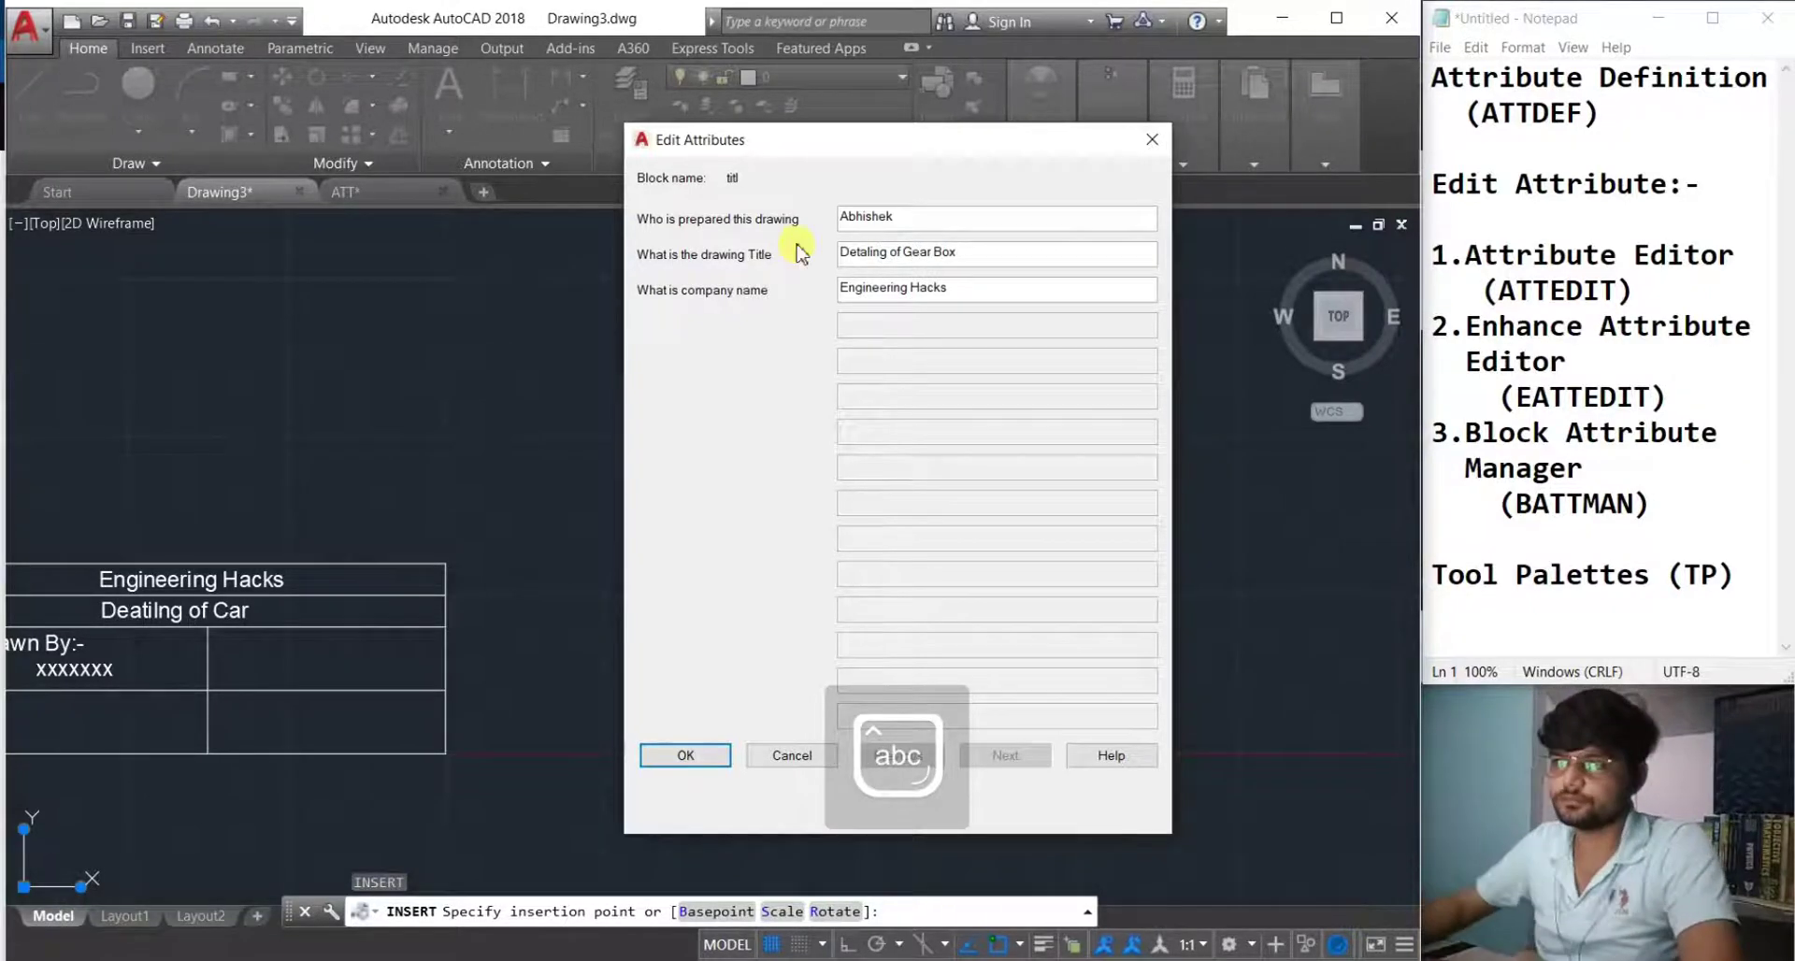
pyautogui.click(690, 755)
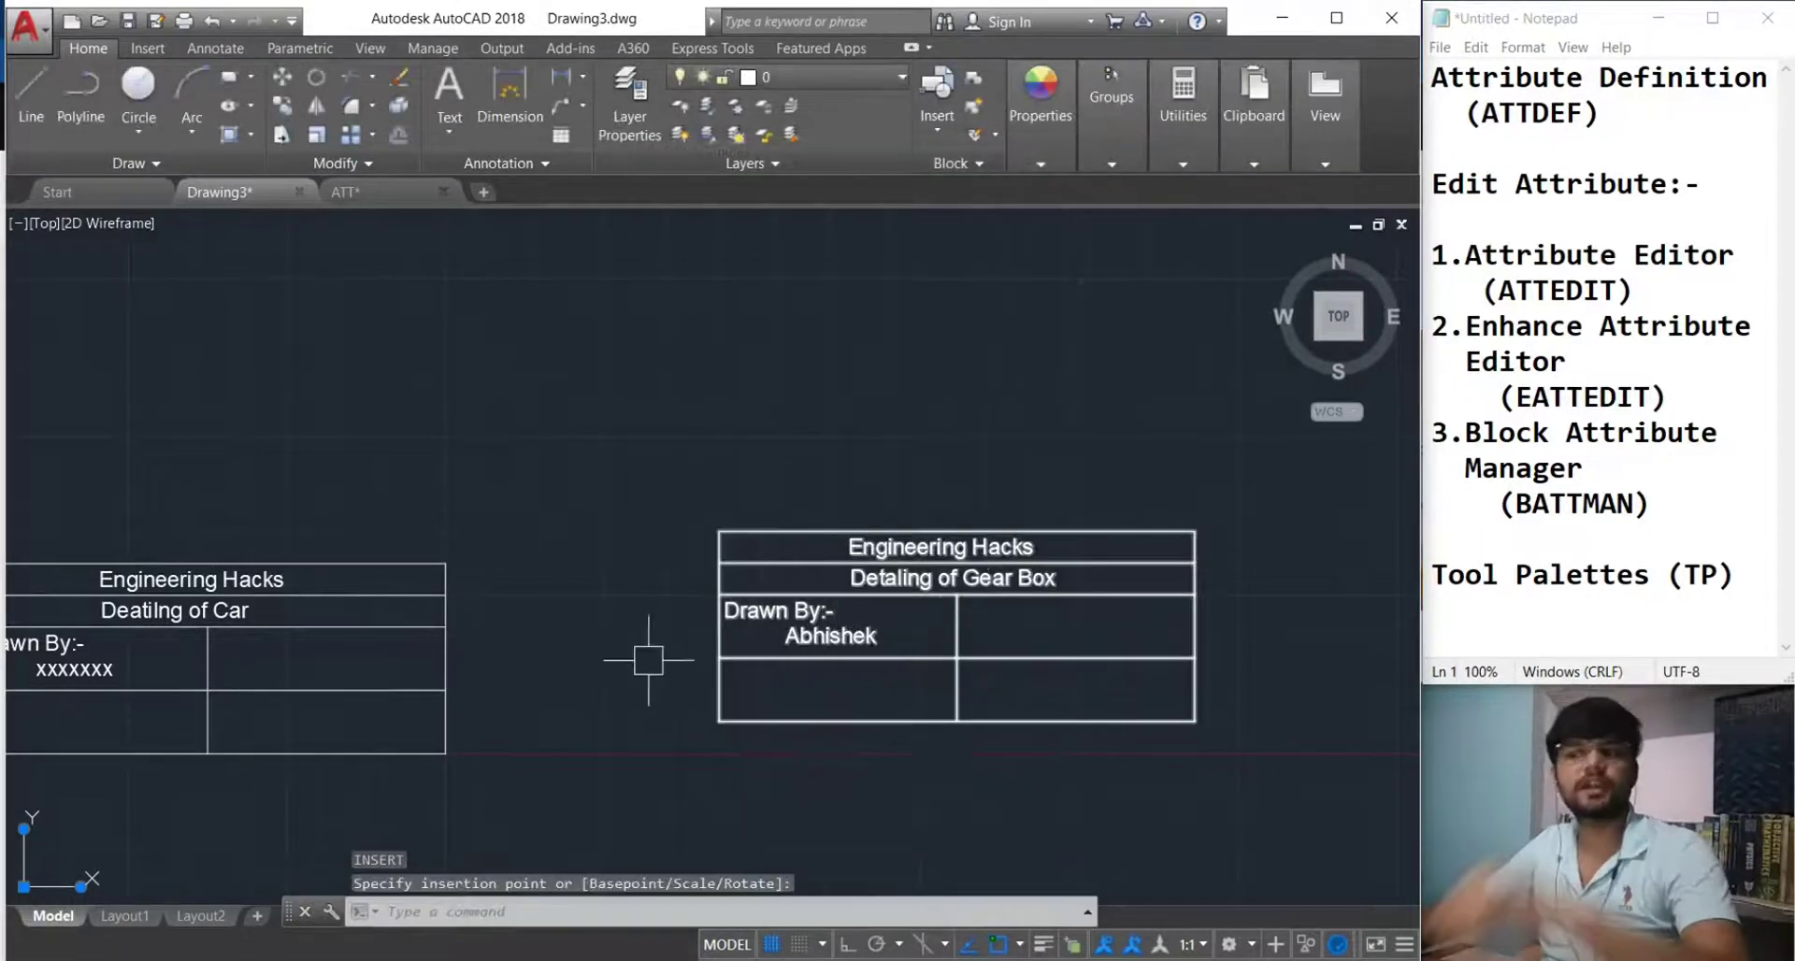
# Pan to compare the existing title blocks and switch to the ATT drawing.
pyautogui.moveTo(714, 676)
pyautogui.mouseDown(button='middle')
pyautogui.moveTo(794, 710)
pyautogui.moveTo(645, 718)
pyautogui.mouseUp(button='middle')
pyautogui.scroll(-2, 587, 614)
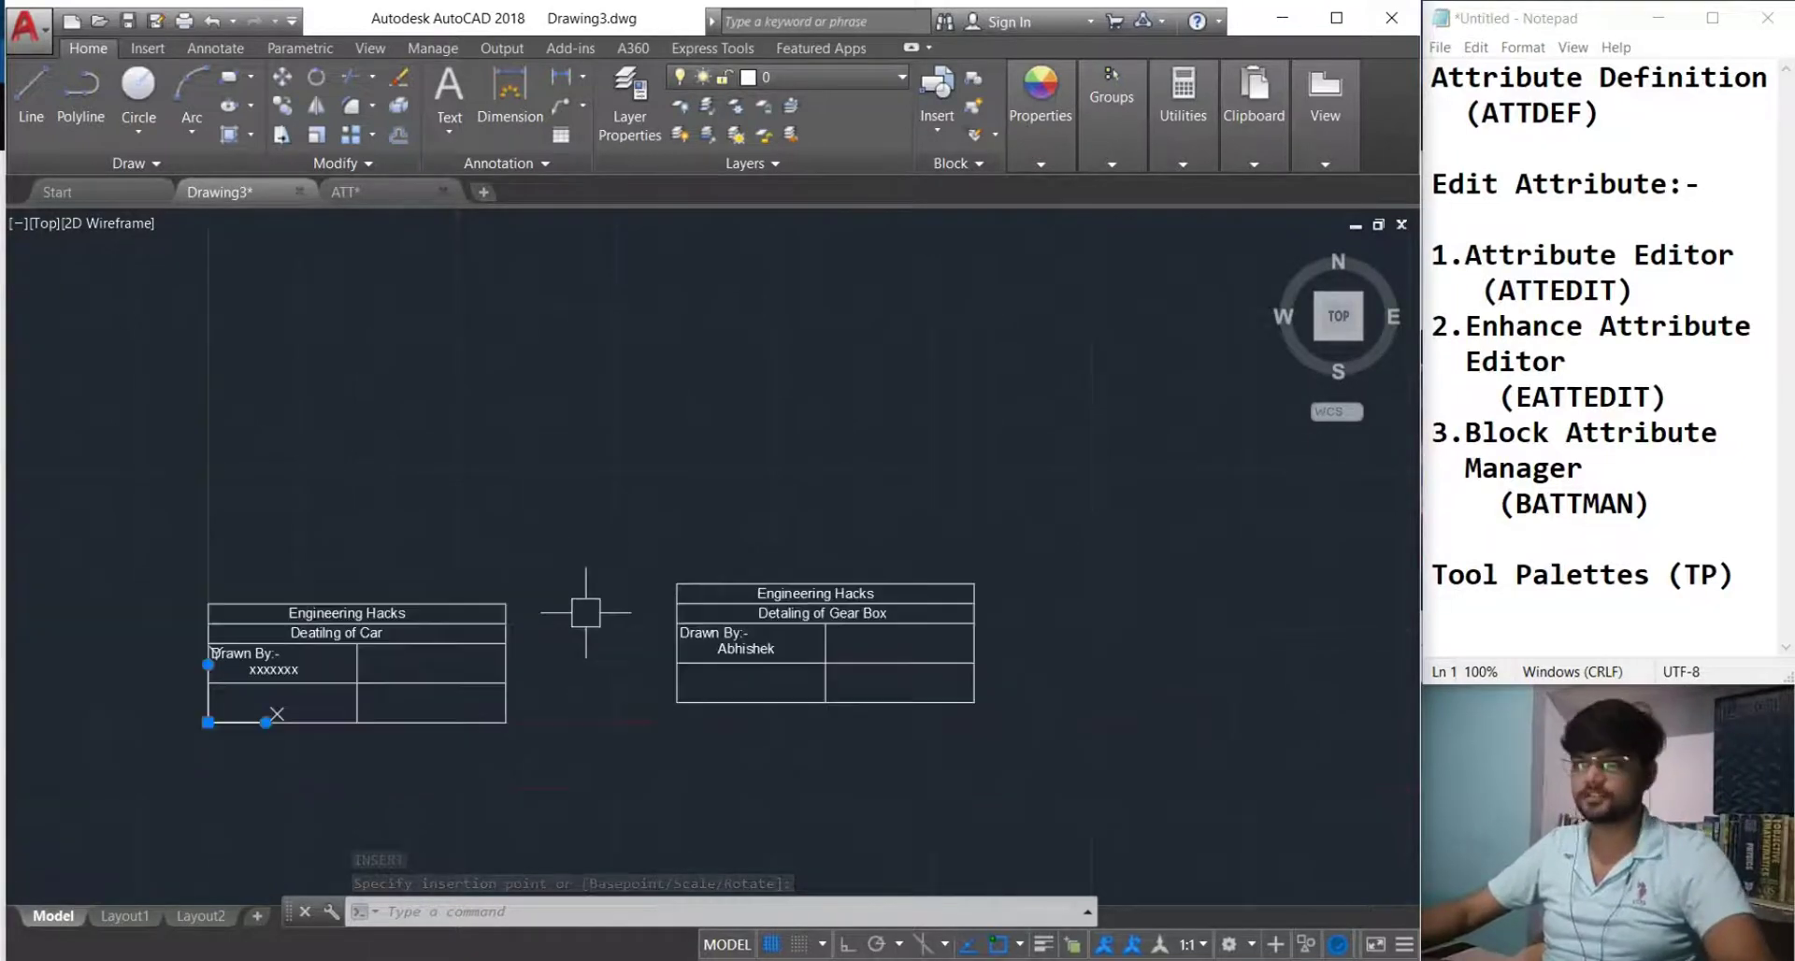
pyautogui.moveTo(602, 626); pyautogui.dragTo(543, 639, button='middle')
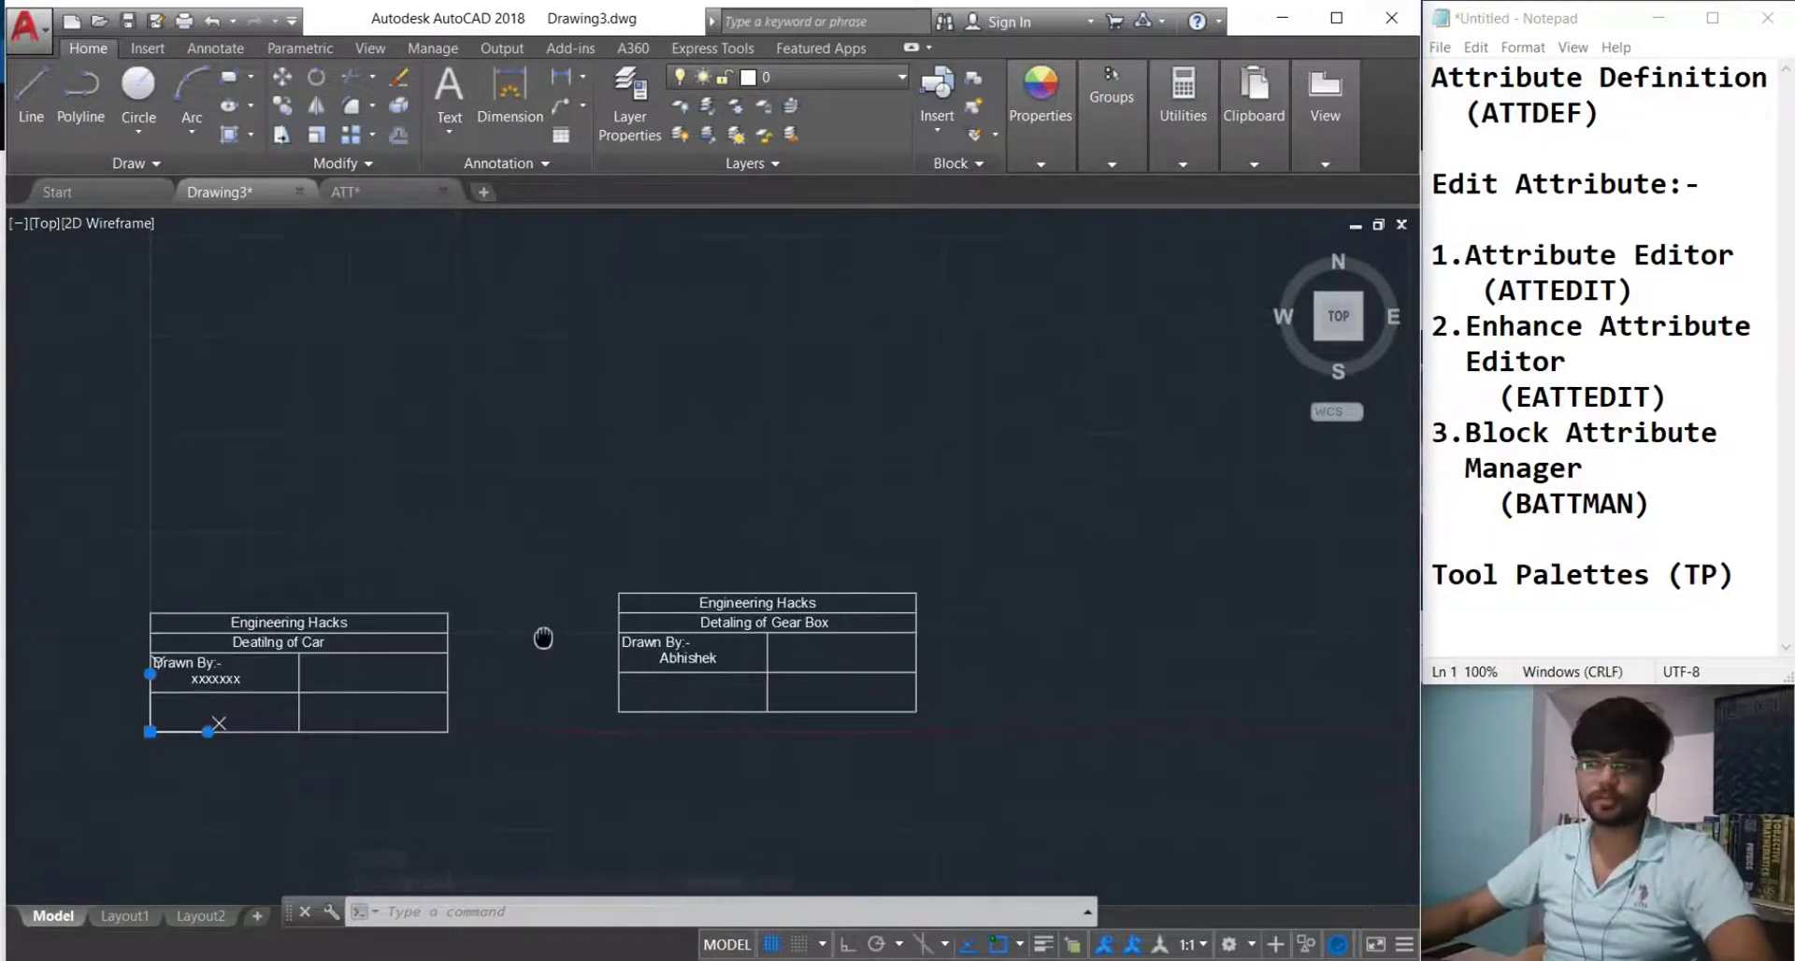
pyautogui.click(393, 193)
pyautogui.scroll(4, 577, 521)
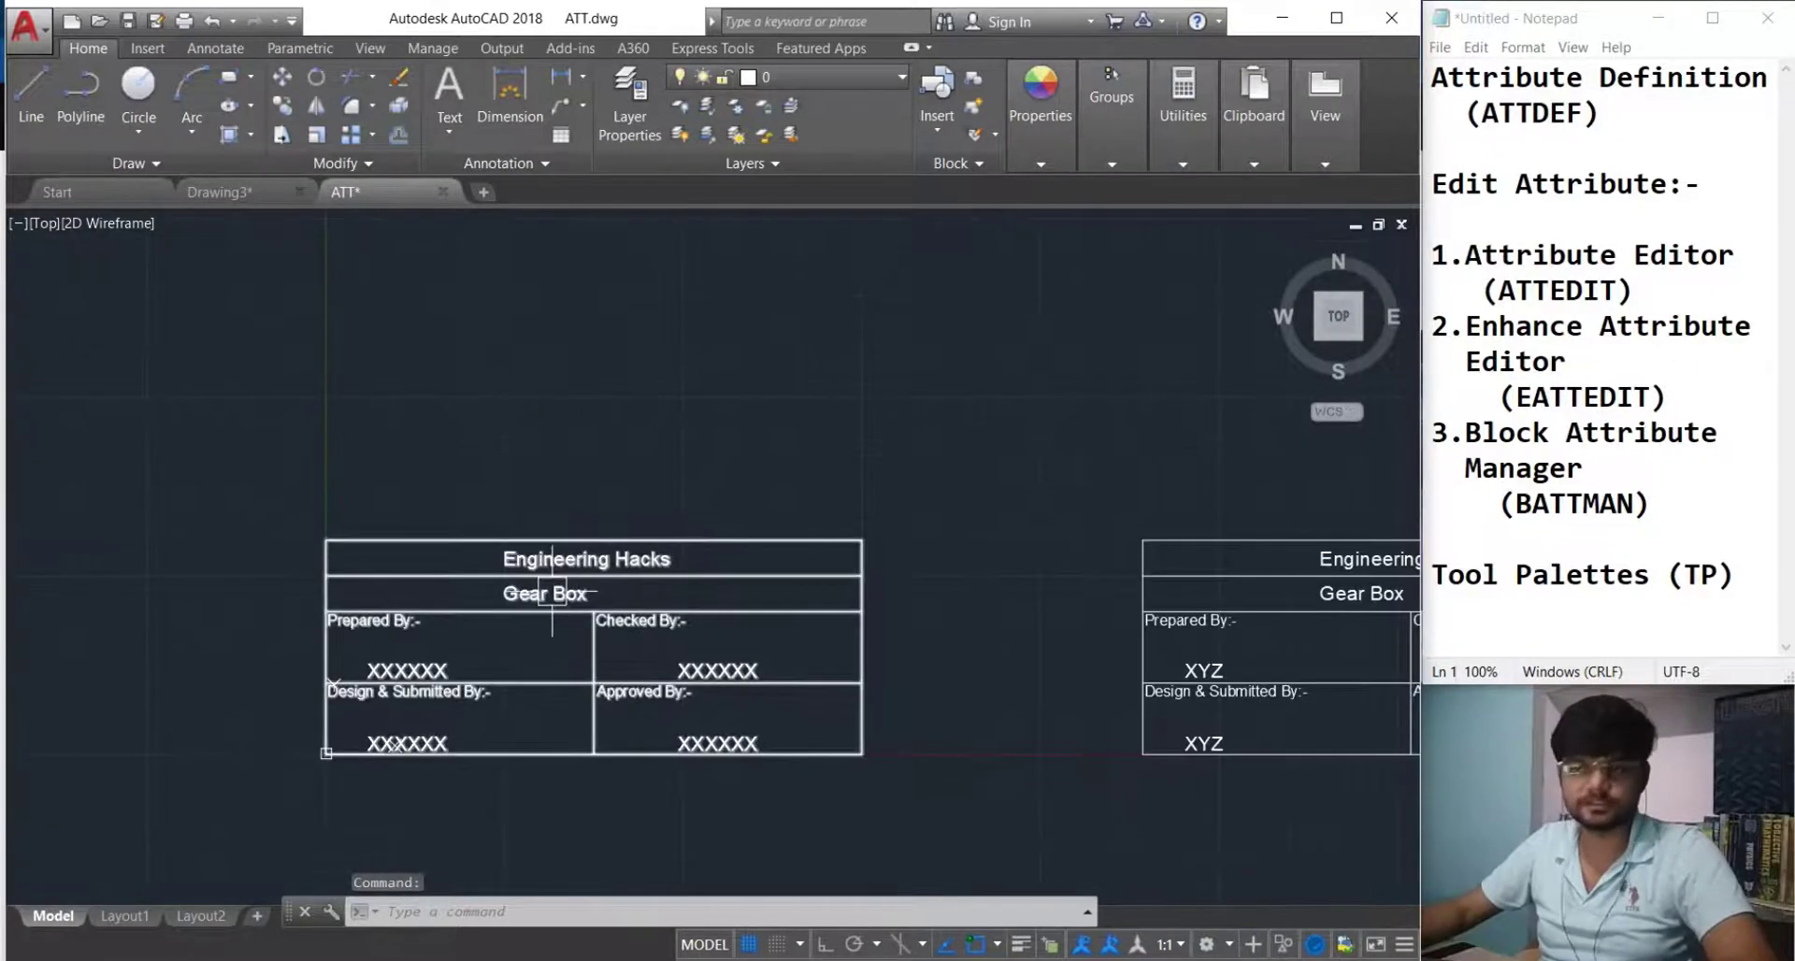
pyautogui.moveTo(593, 580); pyautogui.dragTo(570, 672, button='middle')
# Insert the TITLE BLOCK block into the ATT drawing with the I command.
pyautogui.write('i')
pyautogui.press('Return')
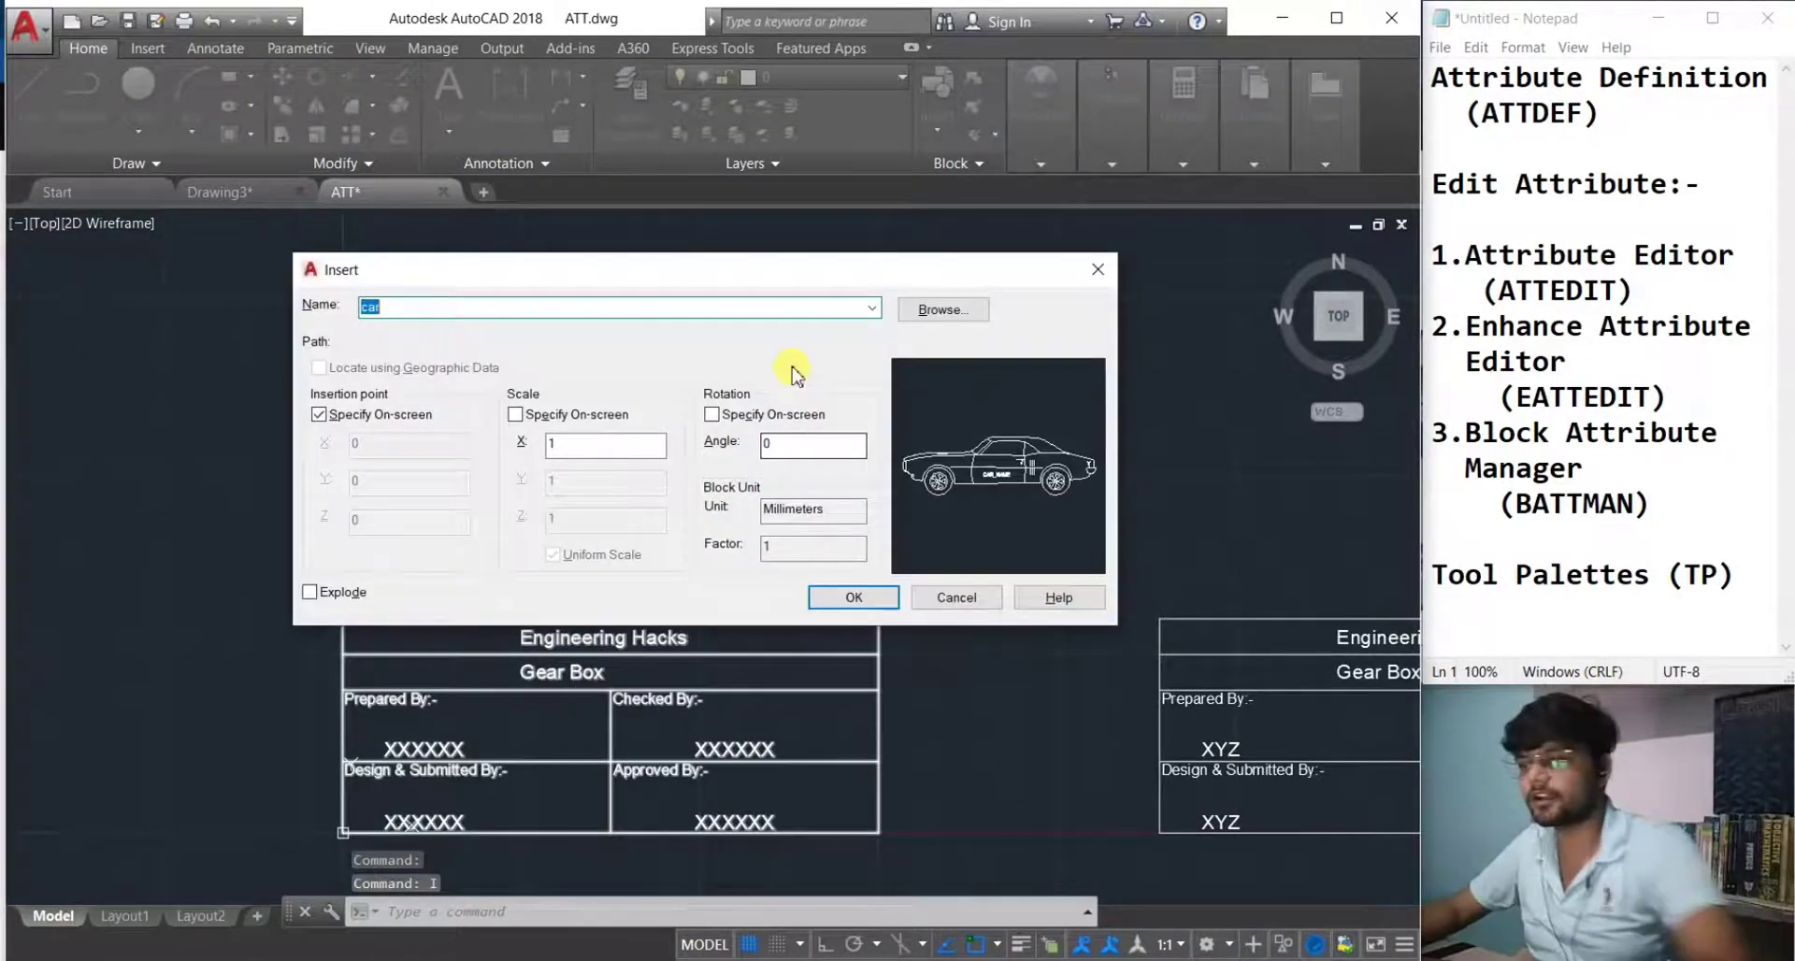
pyautogui.click(870, 309)
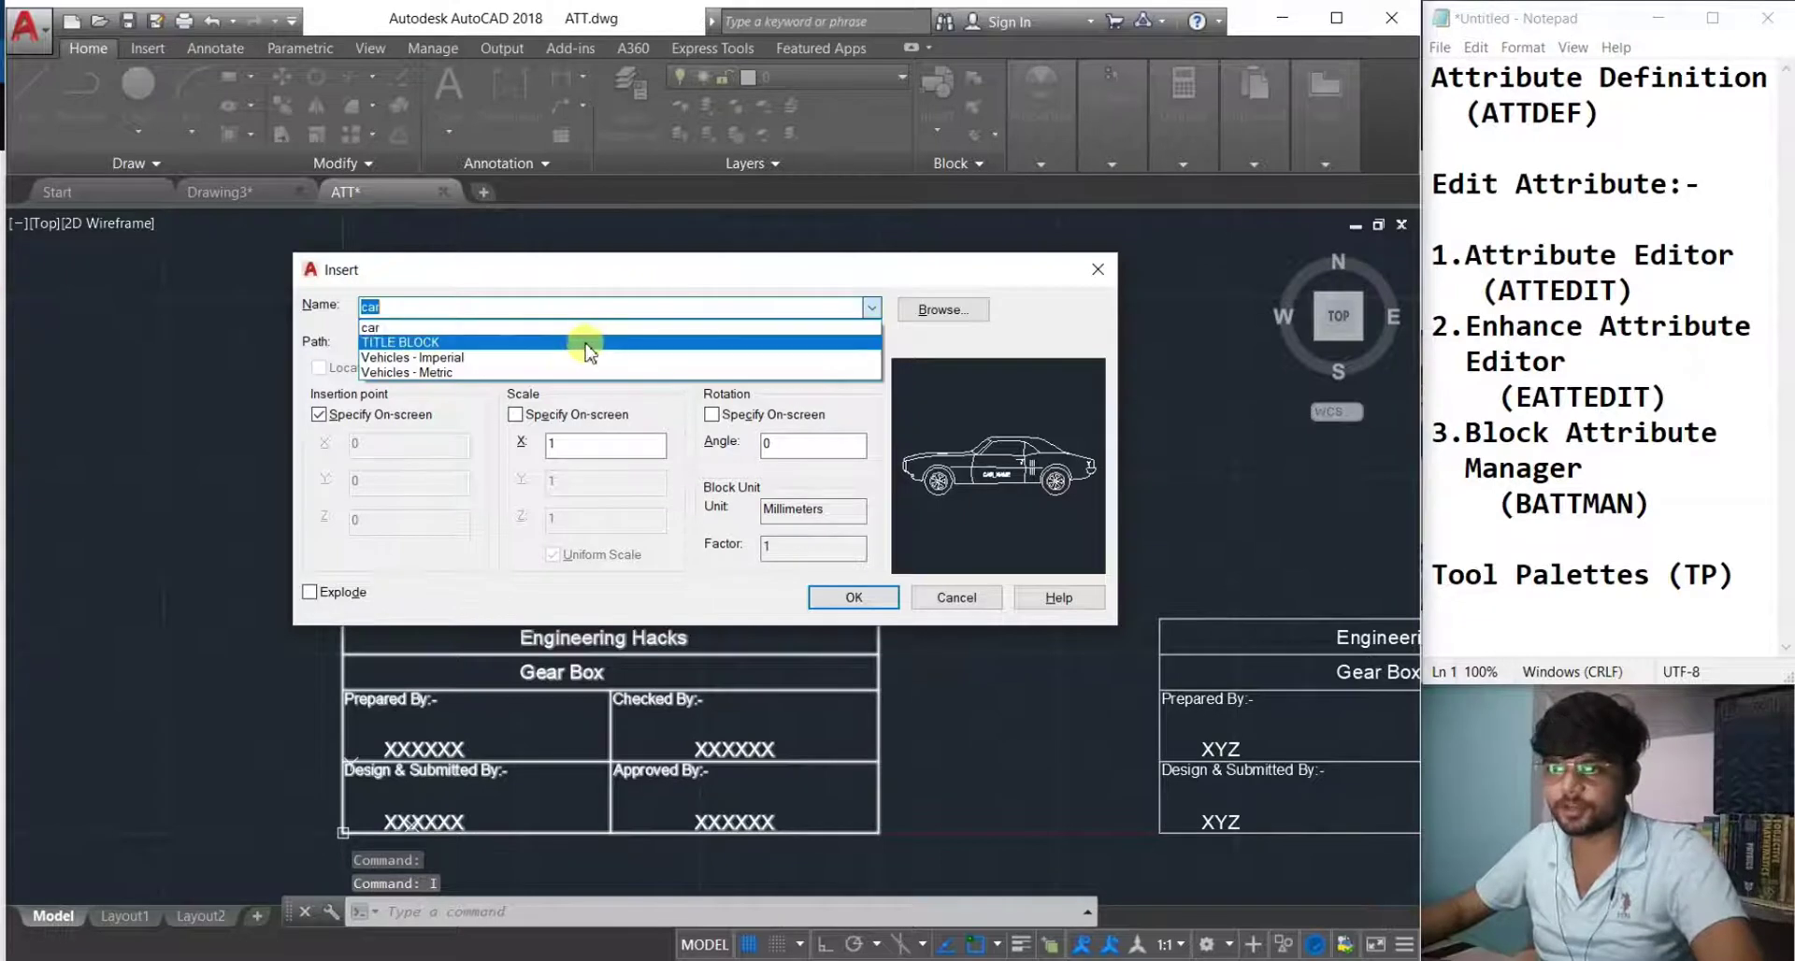
pyautogui.click(603, 334)
pyautogui.click(830, 603)
pyautogui.moveTo(811, 626); pyautogui.dragTo(577, 866, button='middle')
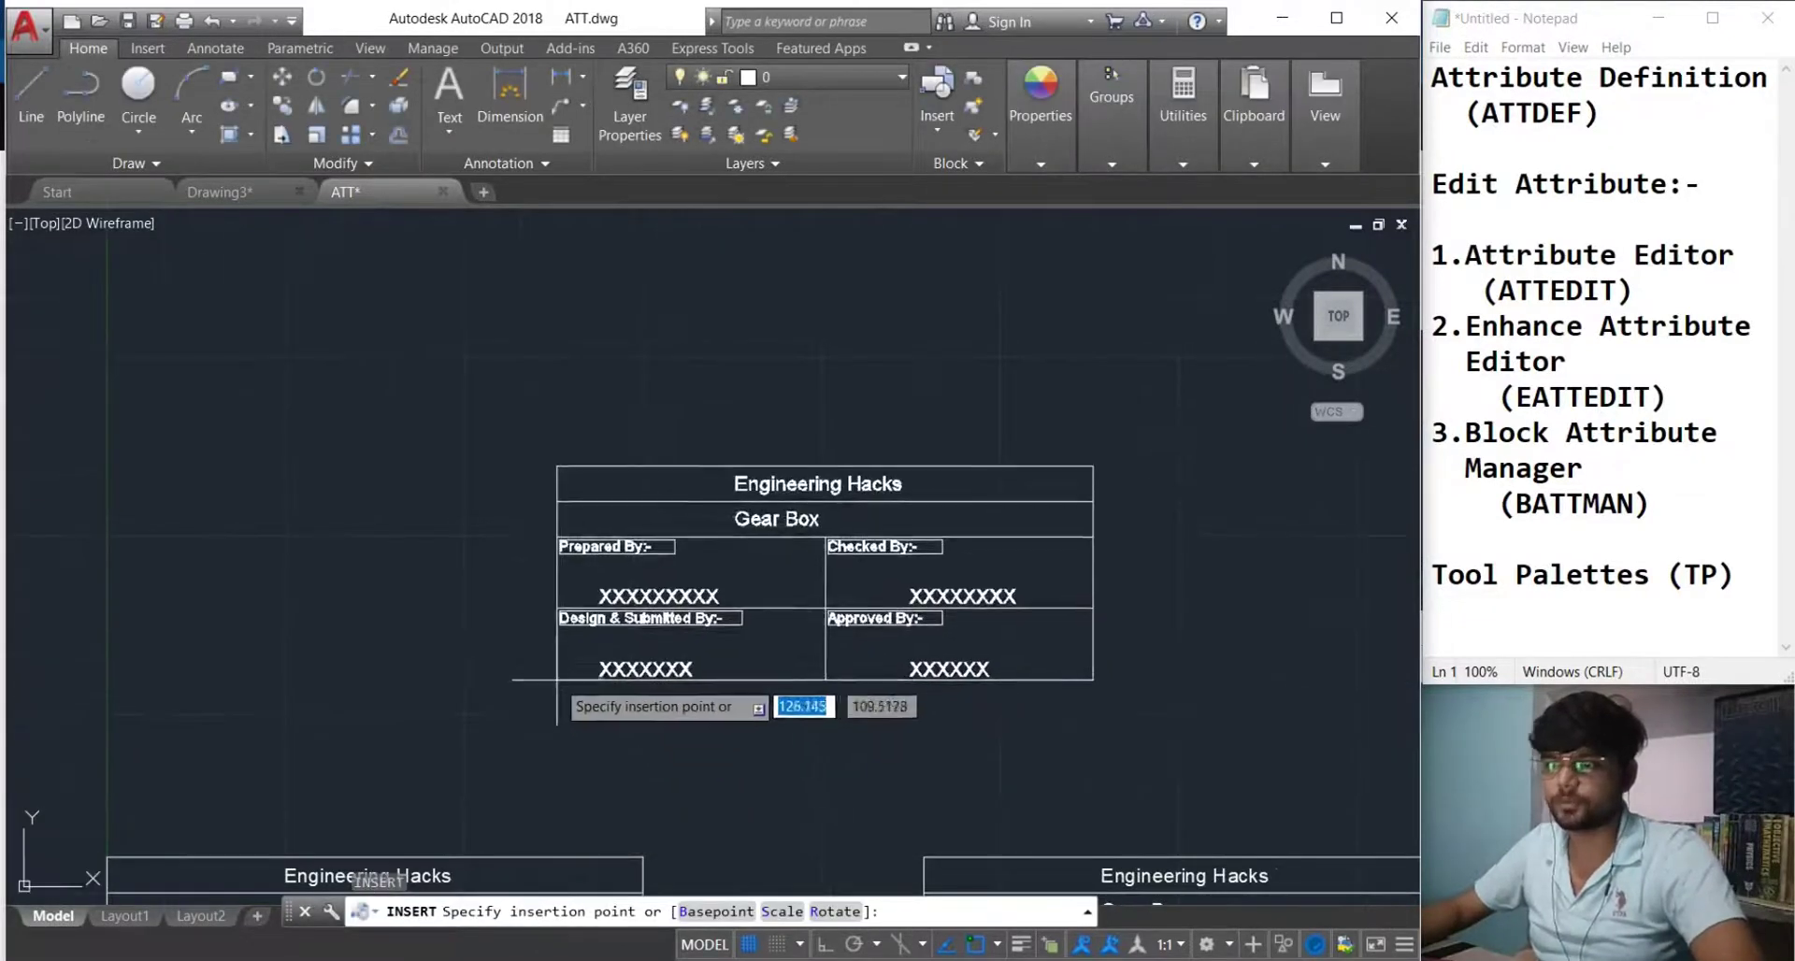
pyautogui.click(553, 683)
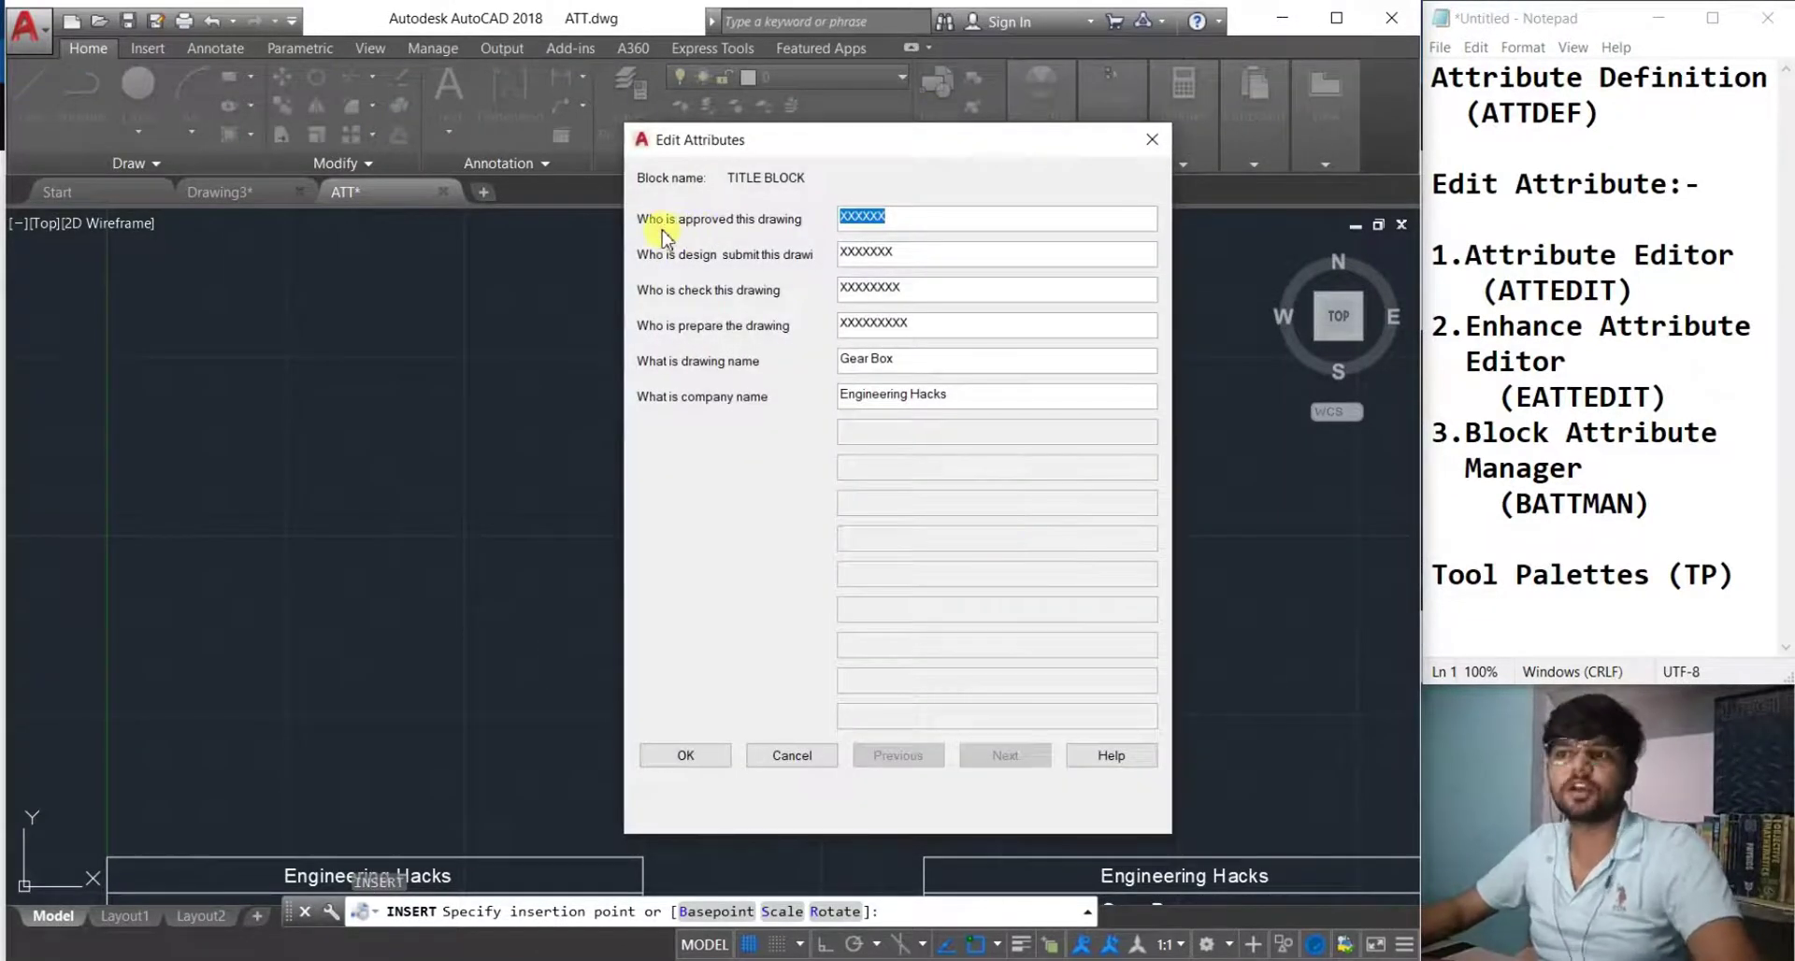
# Fill in the approver field and set the design-submit attribute to XYZ.
pyautogui.press('capslock')
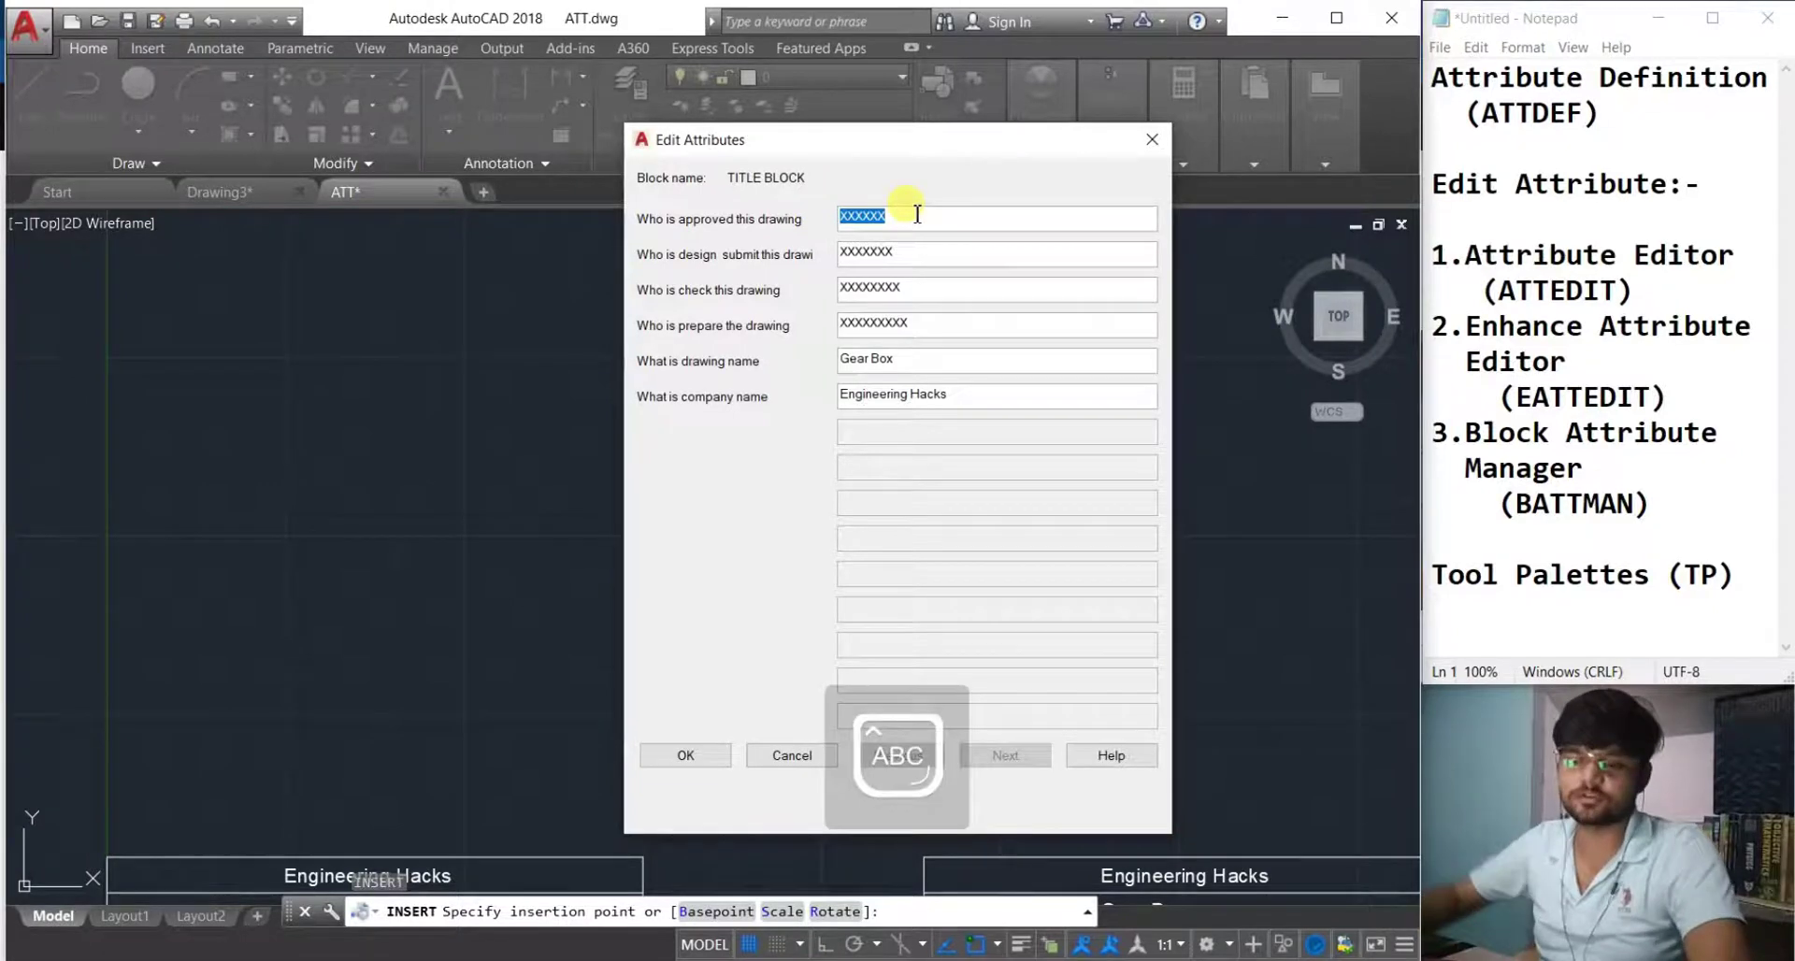
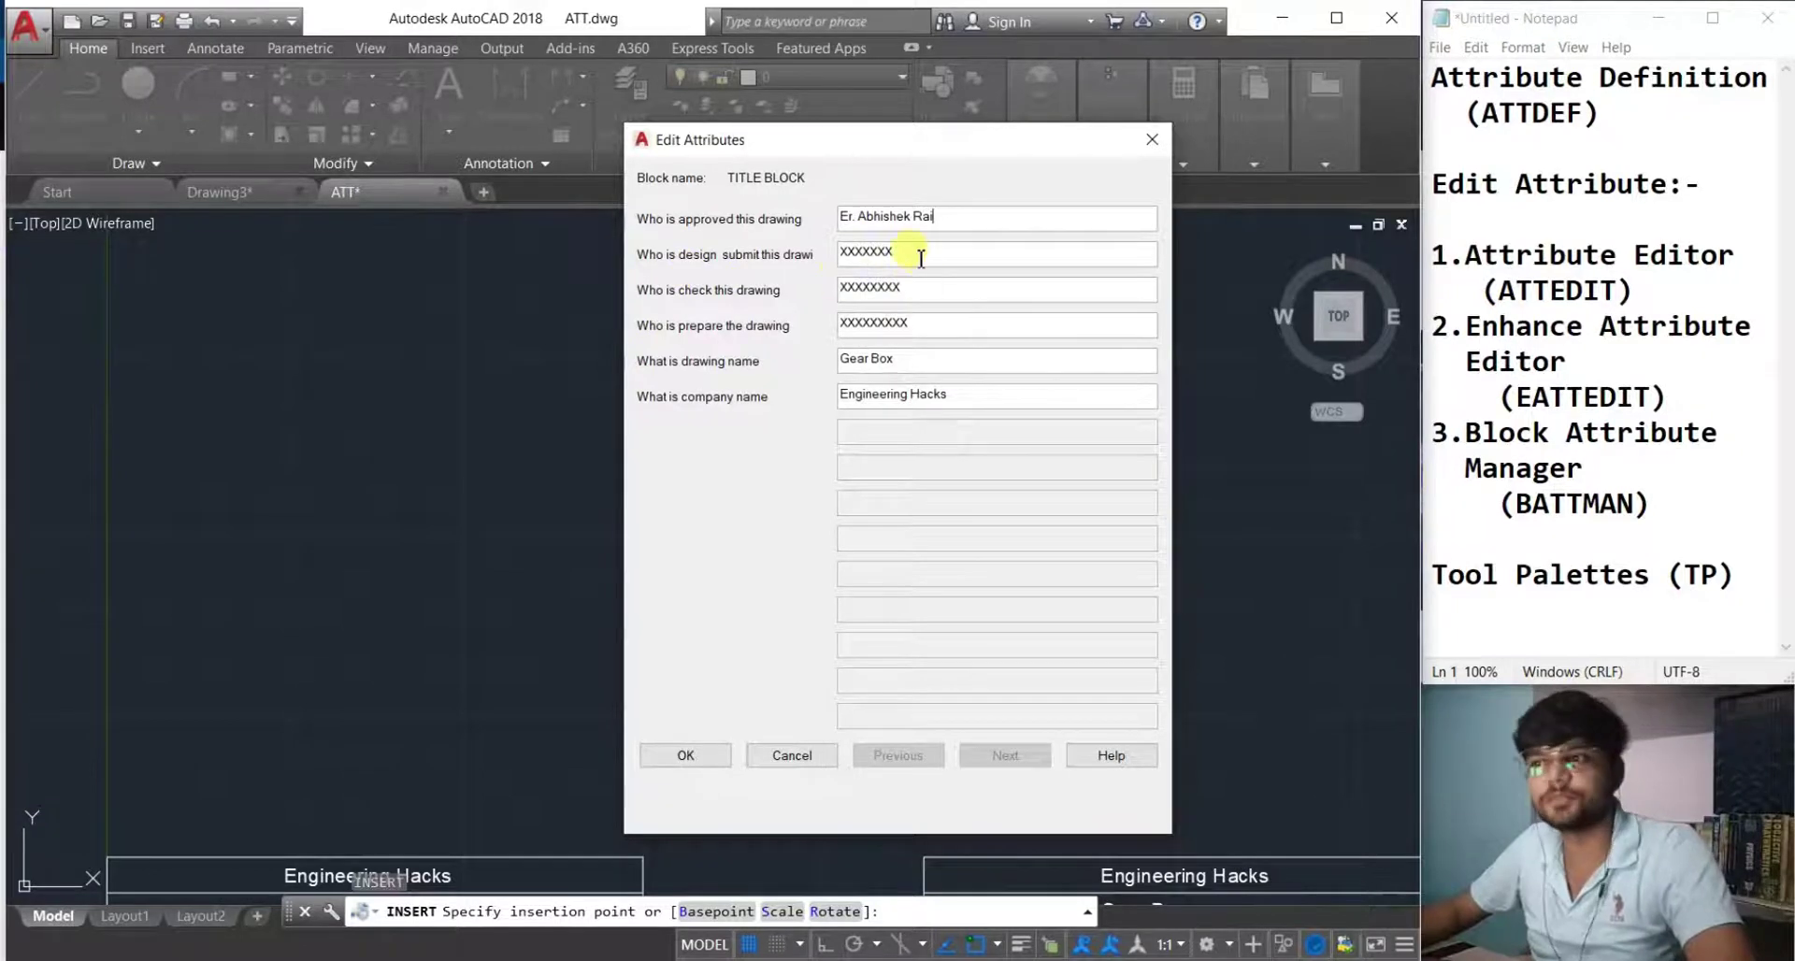
pyautogui.moveTo(900, 252); pyautogui.dragTo(794, 264)
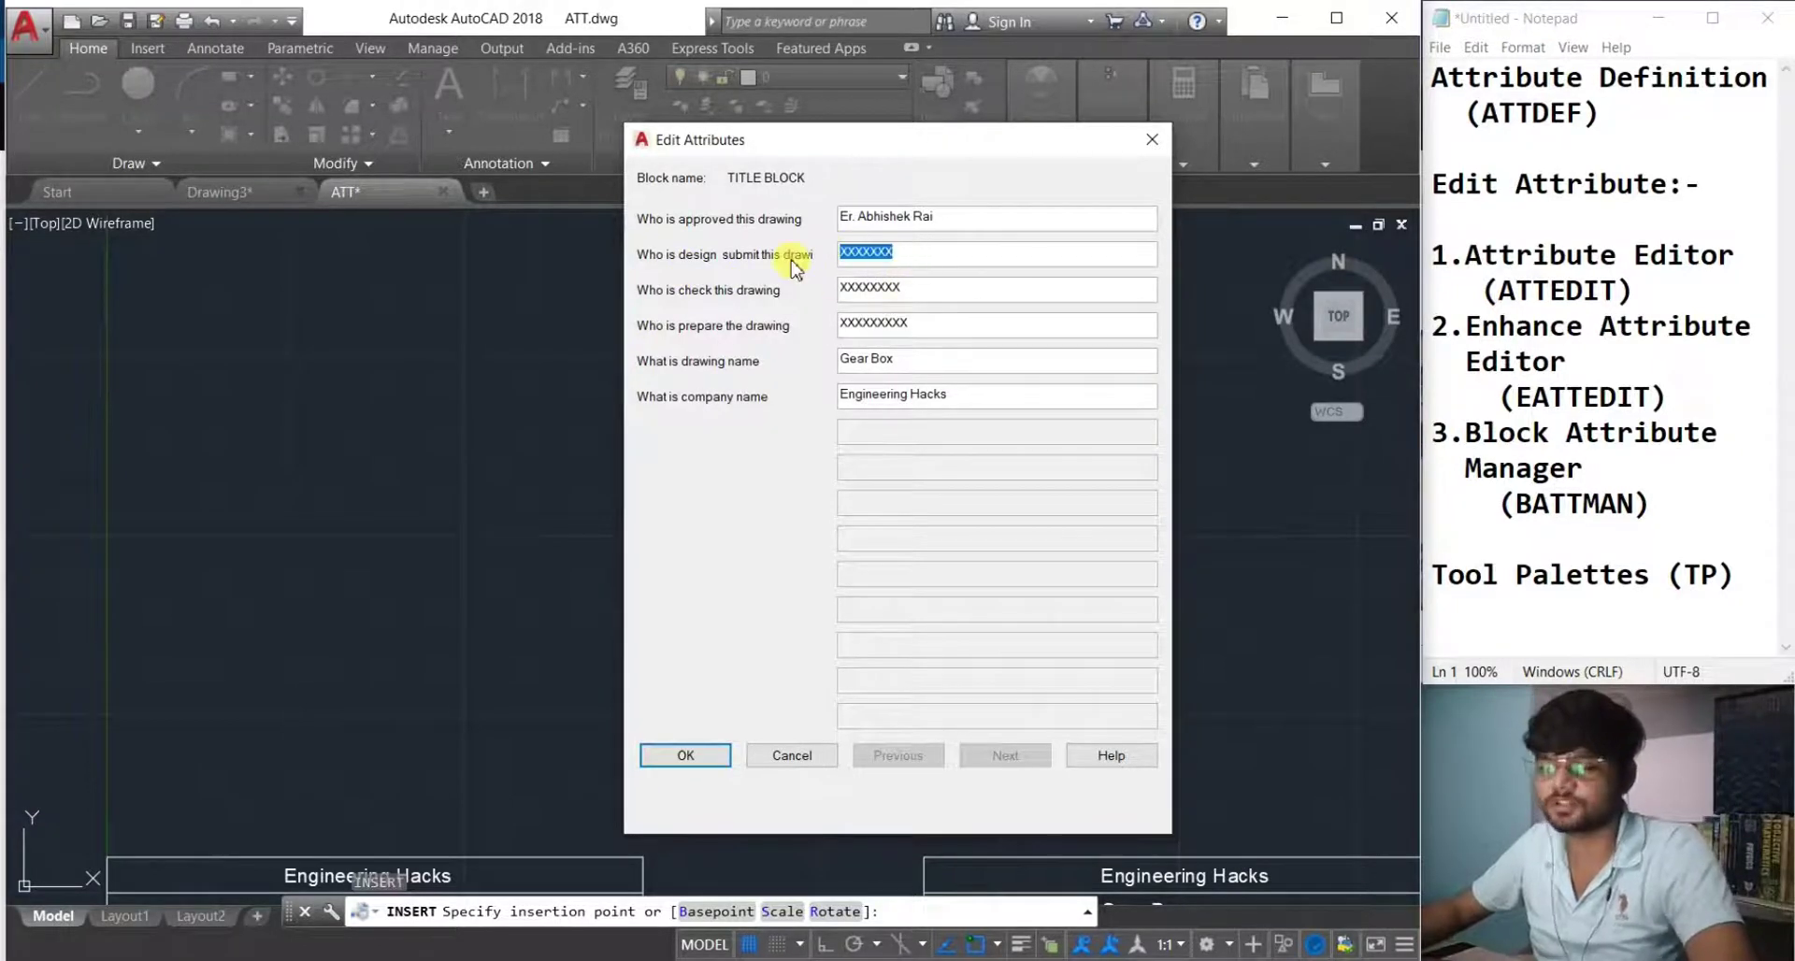
pyautogui.press('capslock')
pyautogui.write('XYC')
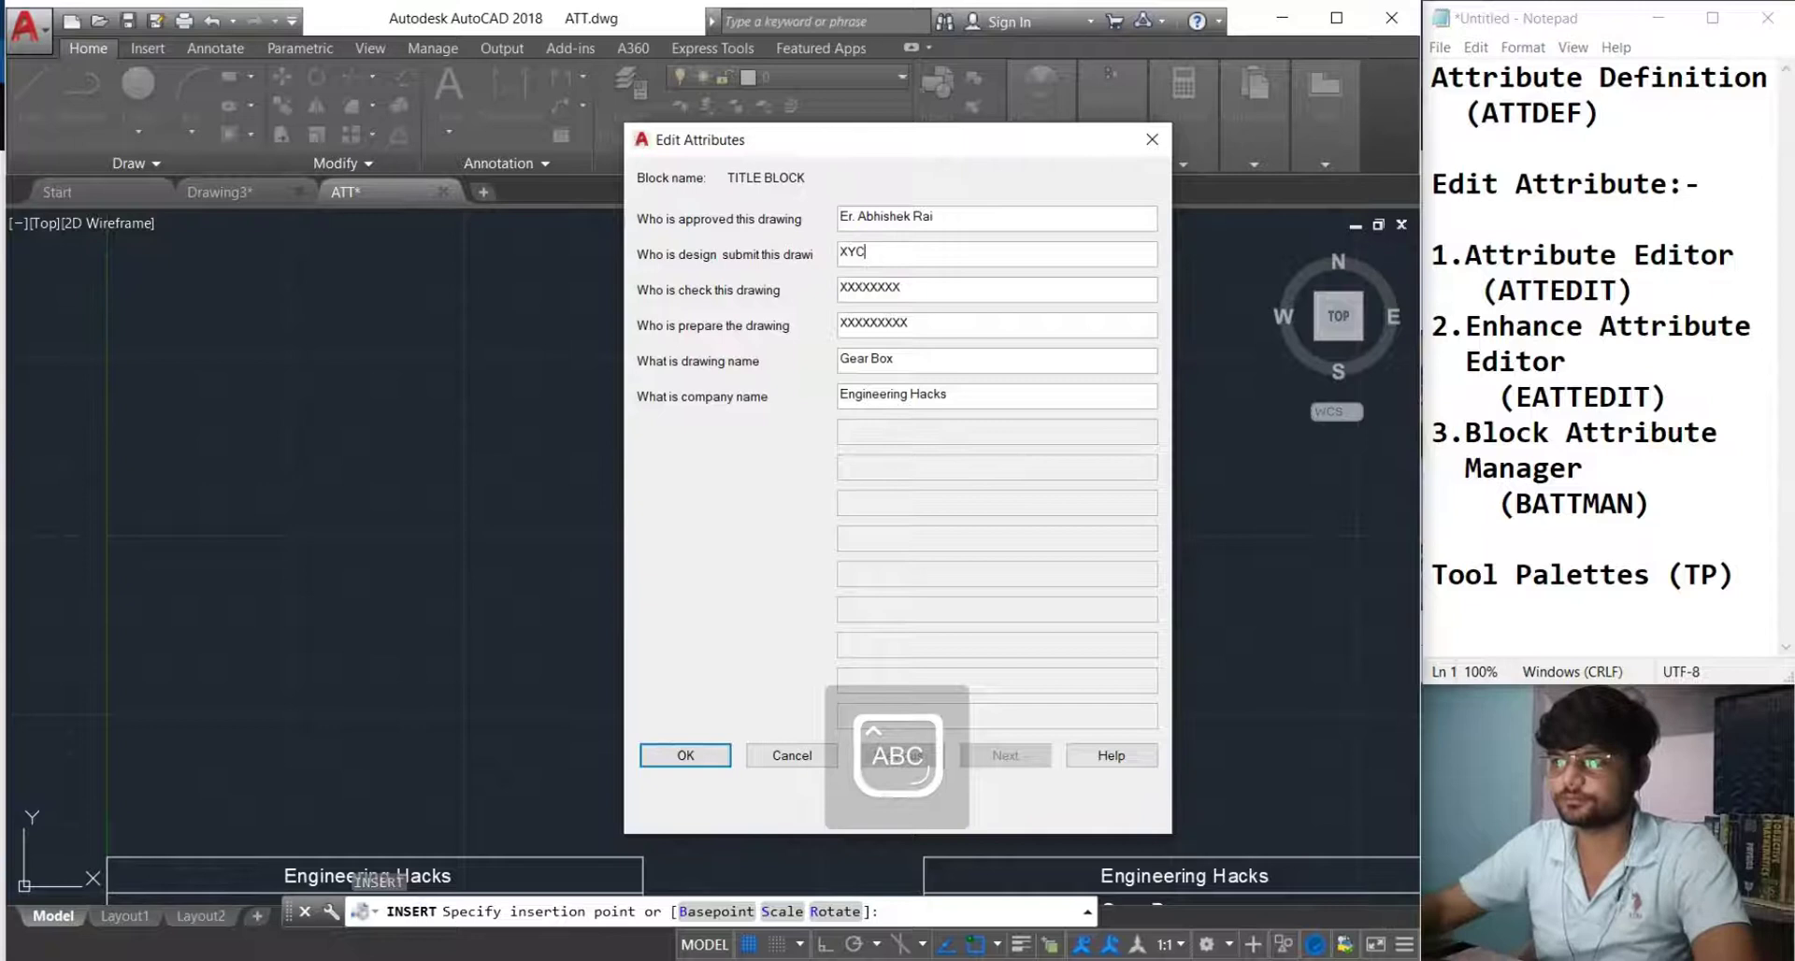
pyautogui.press('BackSpace')
pyautogui.write('Z')
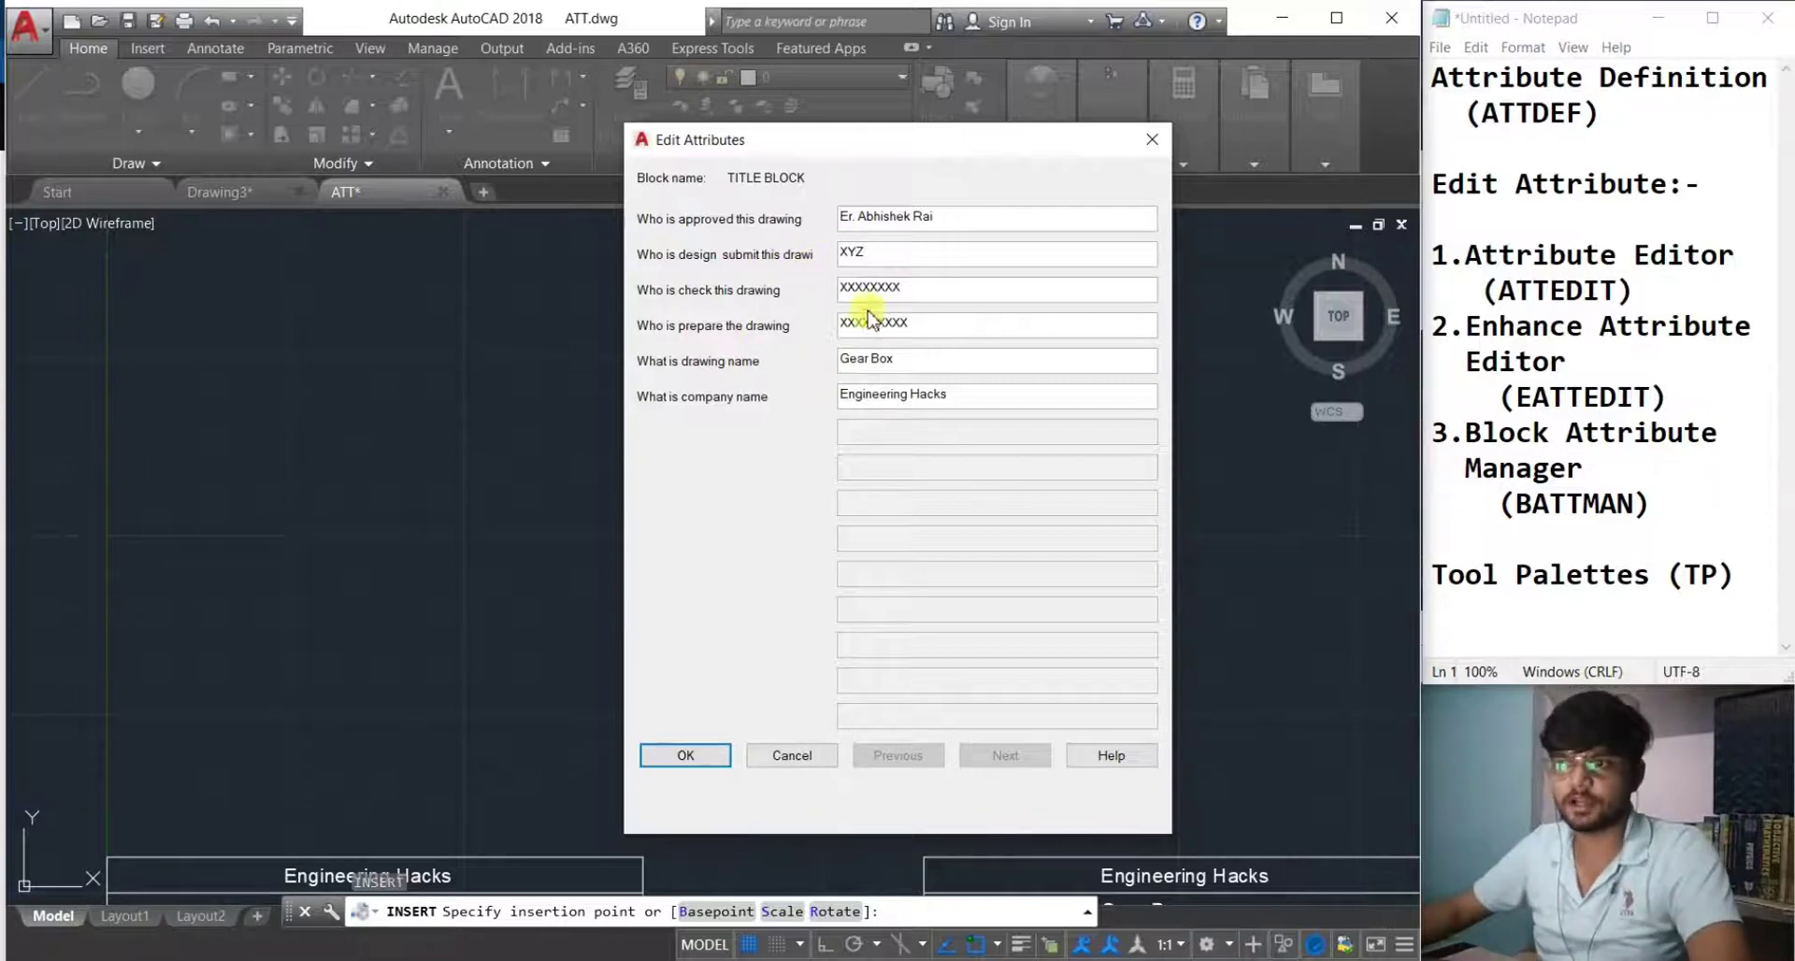
# Type the checker's name into the checker attribute field.
pyautogui.moveTo(922, 288); pyautogui.dragTo(758, 289)
pyautogui.press('capslock')
pyautogui.write('eR')
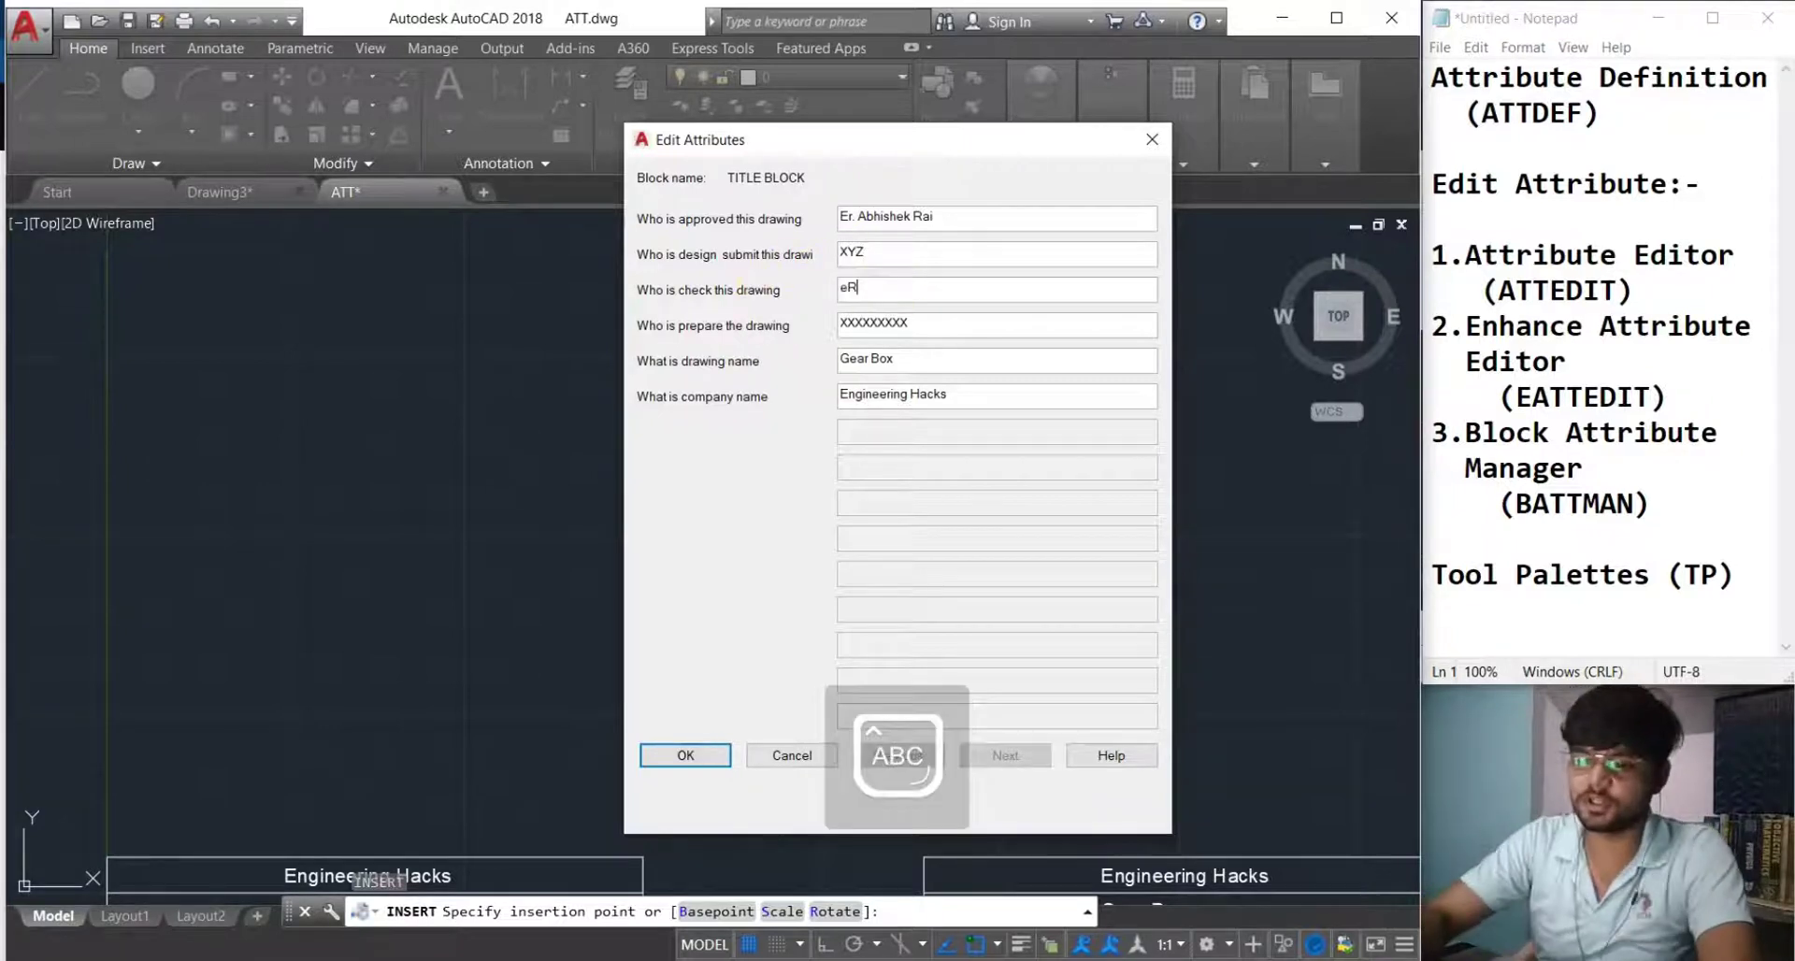
pyautogui.press('capslock')
pyautogui.write('R')
pyautogui.write('E')
pyautogui.press('capslock')
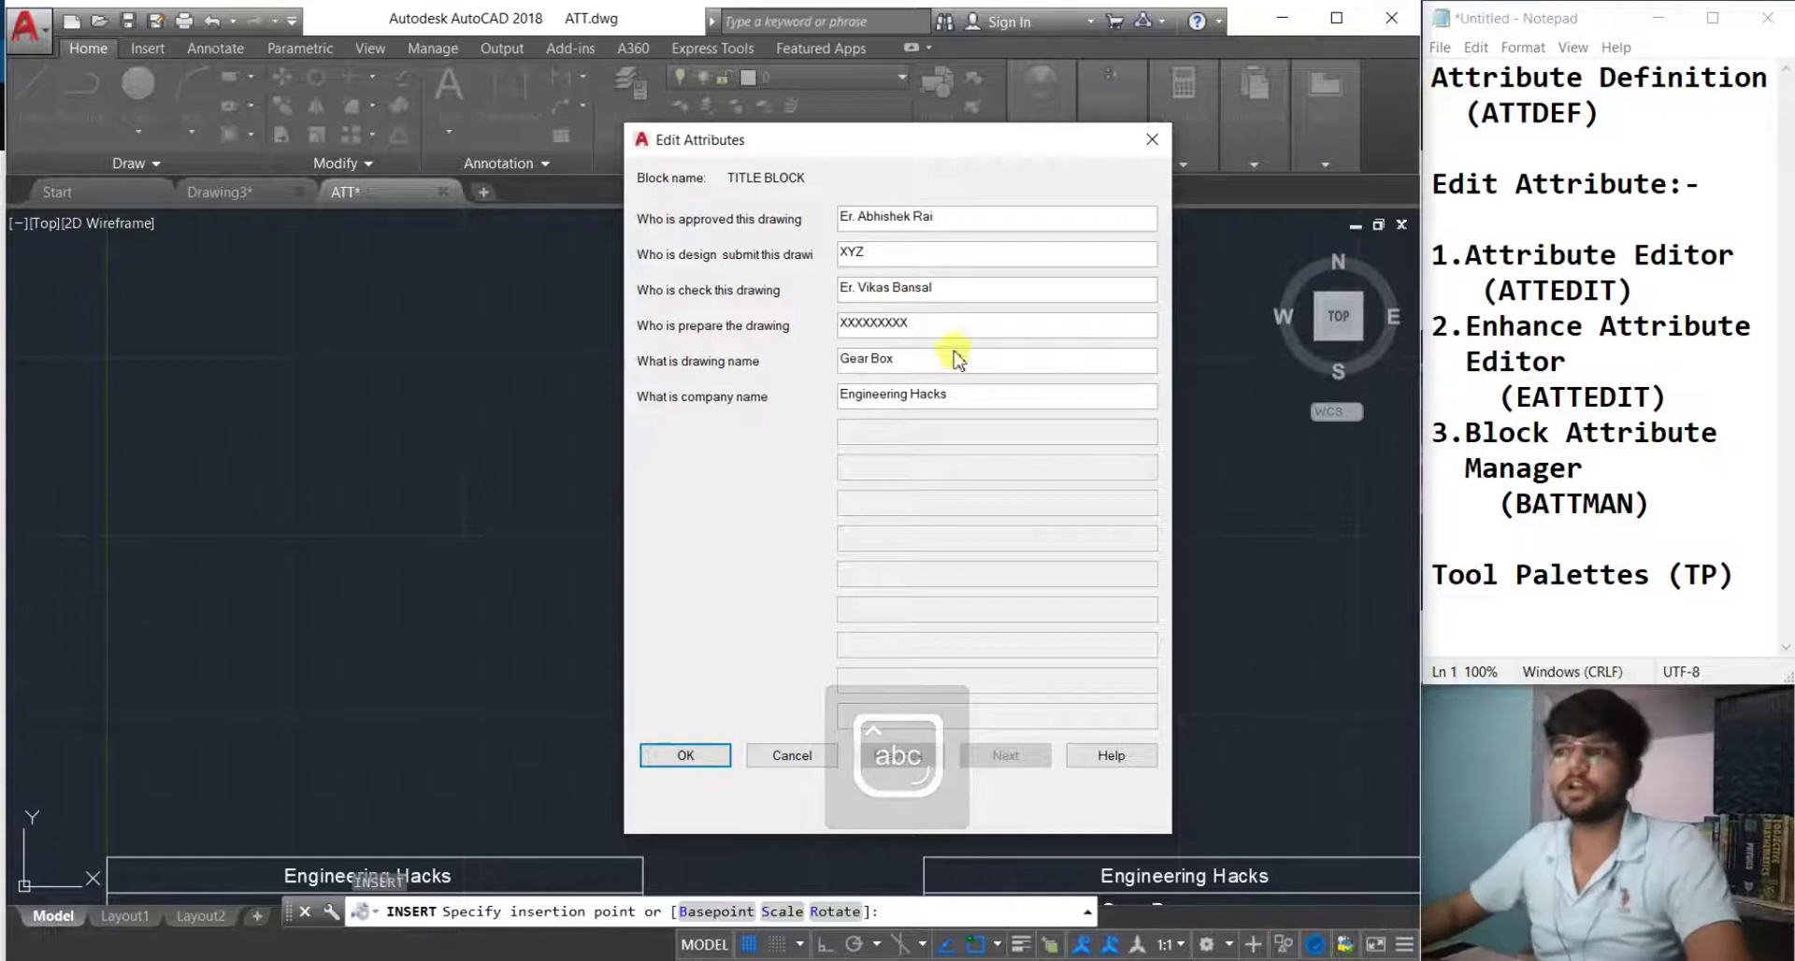
# Fill in the preparer field and confirm the attribute values to place the title block.
pyautogui.moveTo(929, 327); pyautogui.dragTo(778, 310)
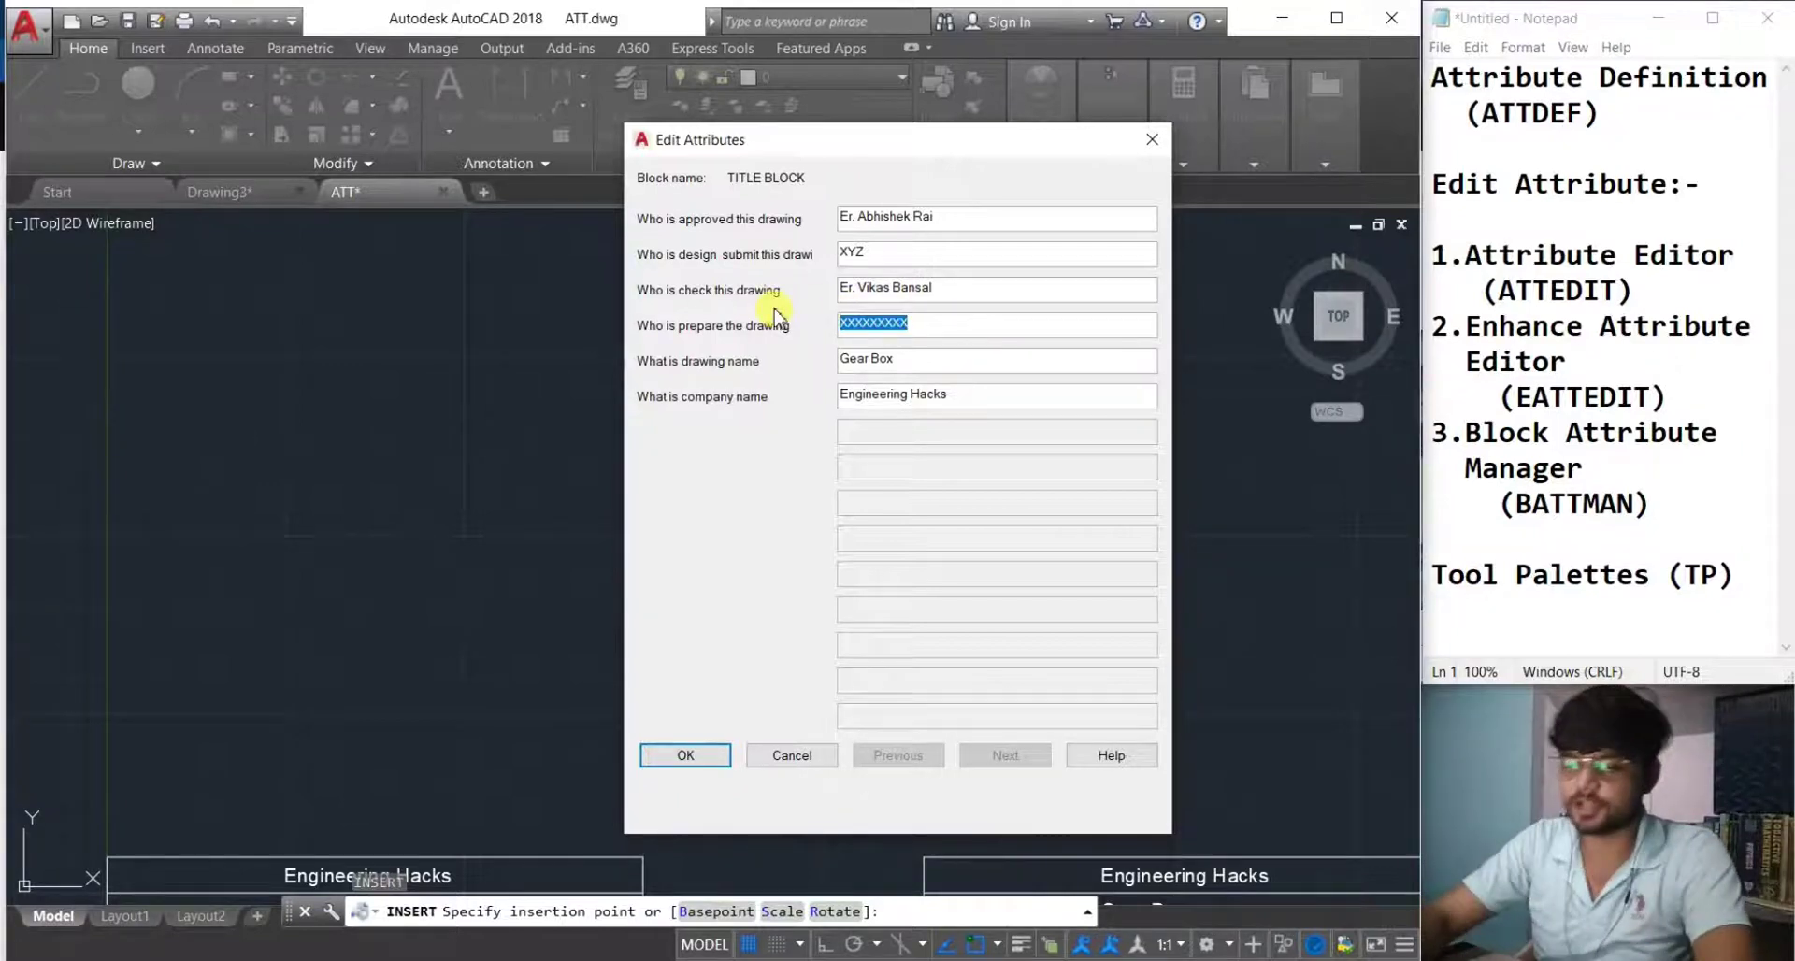
pyautogui.write('xy')
pyautogui.press('BackSpace')
pyautogui.press('BackSpace')
pyautogui.press('capslock')
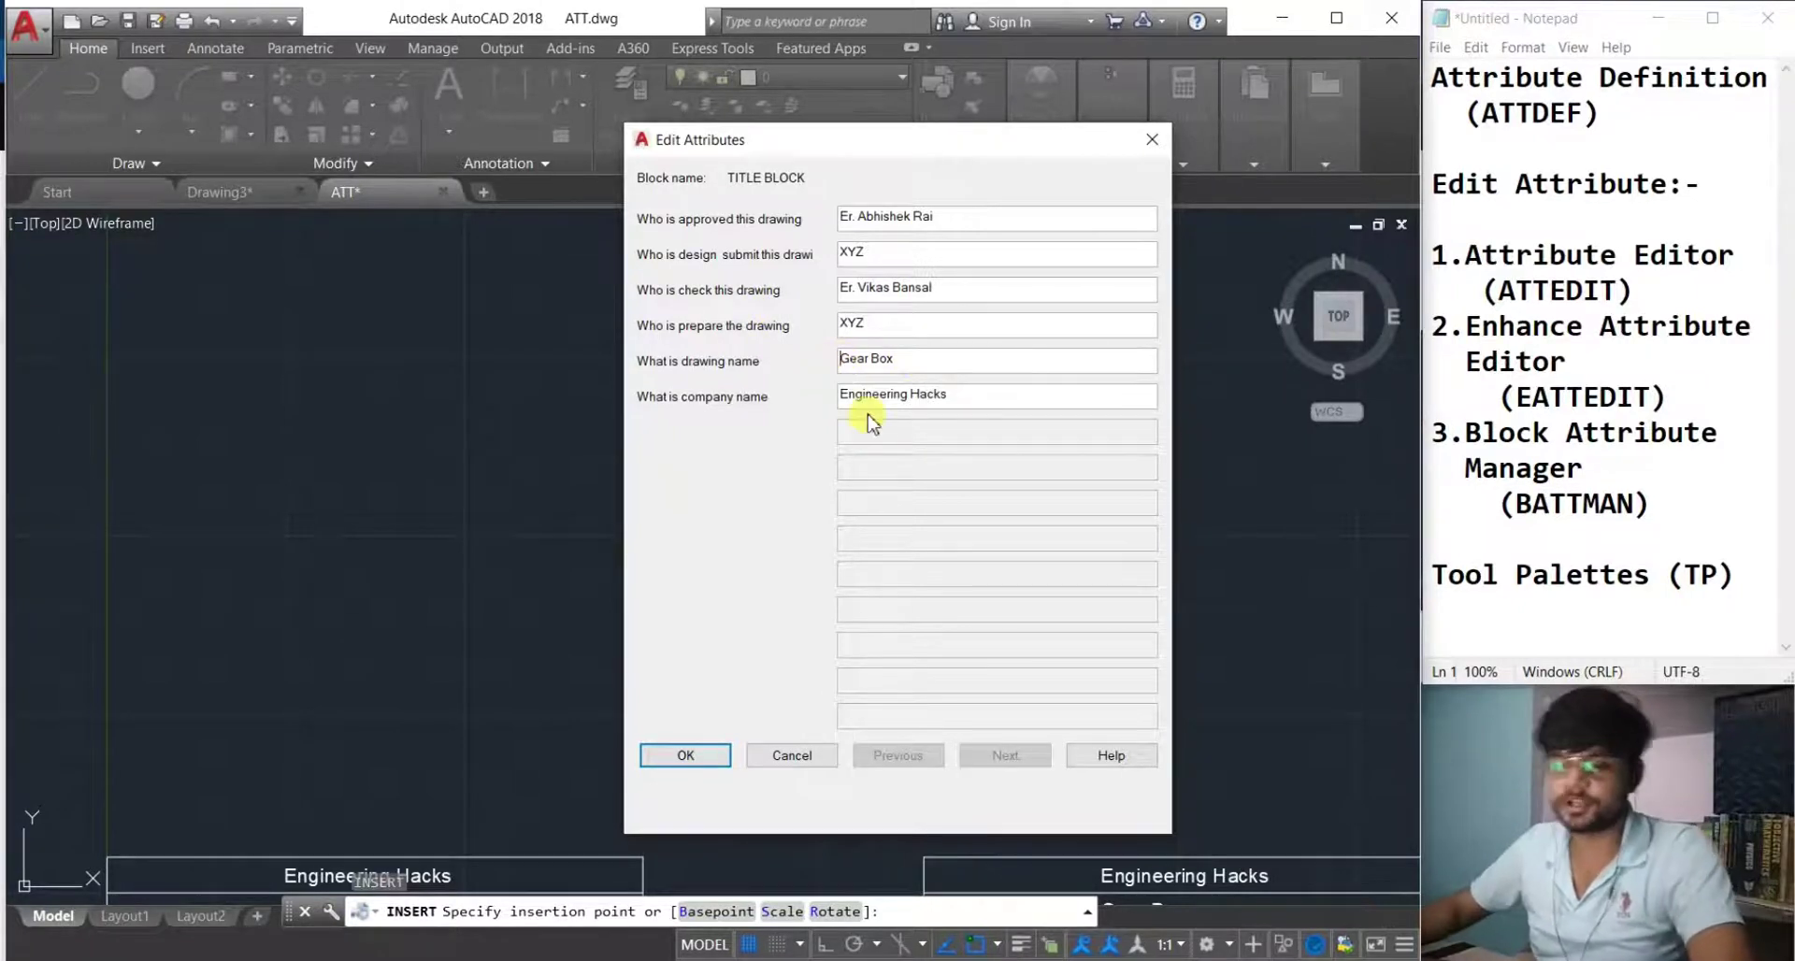
pyautogui.press('capslock')
pyautogui.write('etailng')
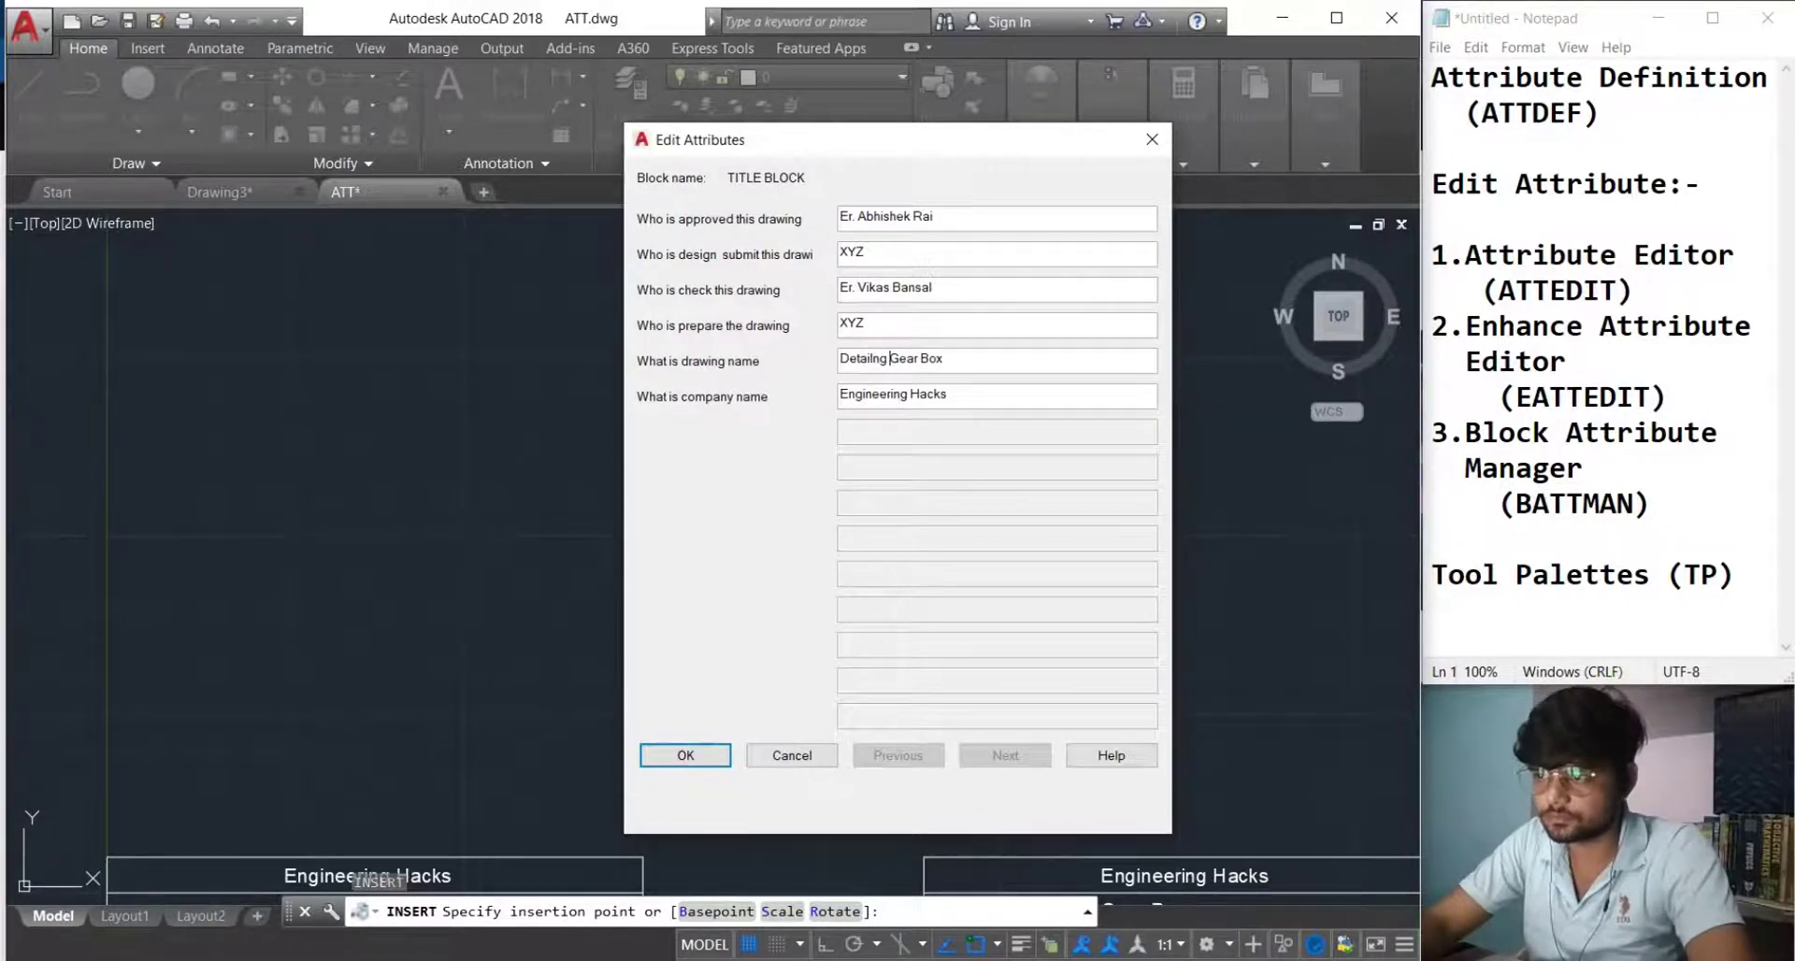
pyautogui.click(703, 767)
pyautogui.scroll(3, 726, 496)
pyautogui.moveTo(745, 541); pyautogui.dragTo(738, 615, button='middle')
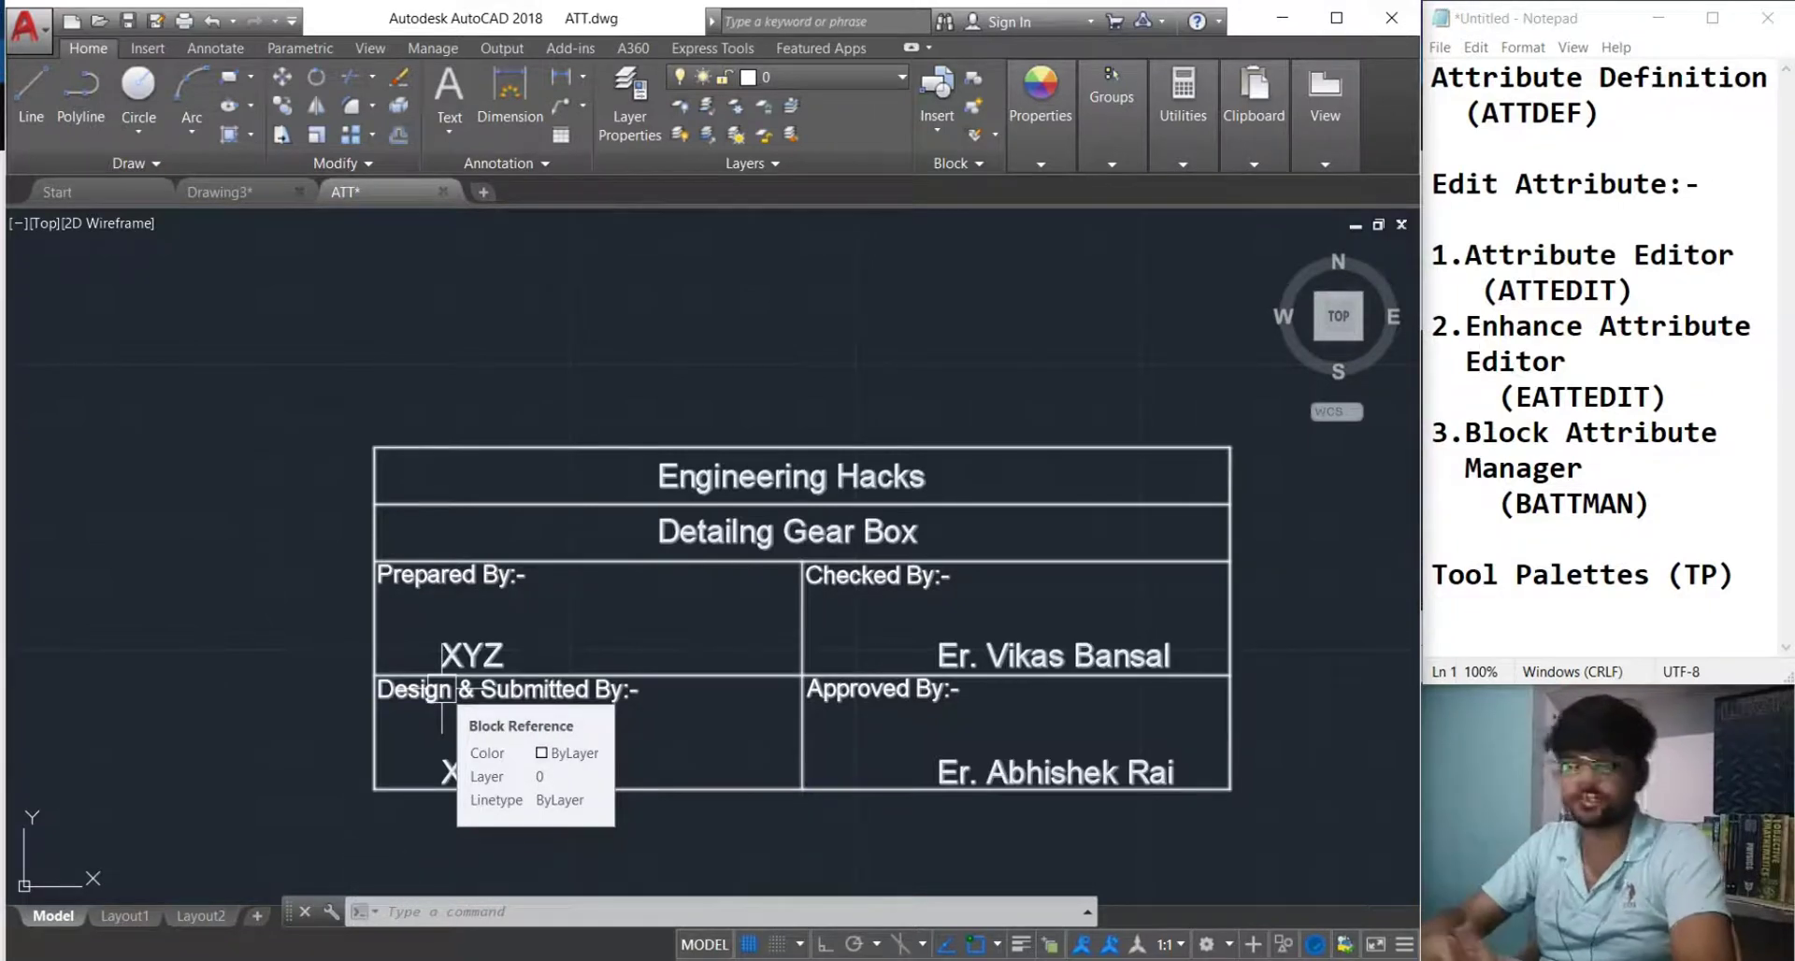
pyautogui.scroll(-3, 823, 724)
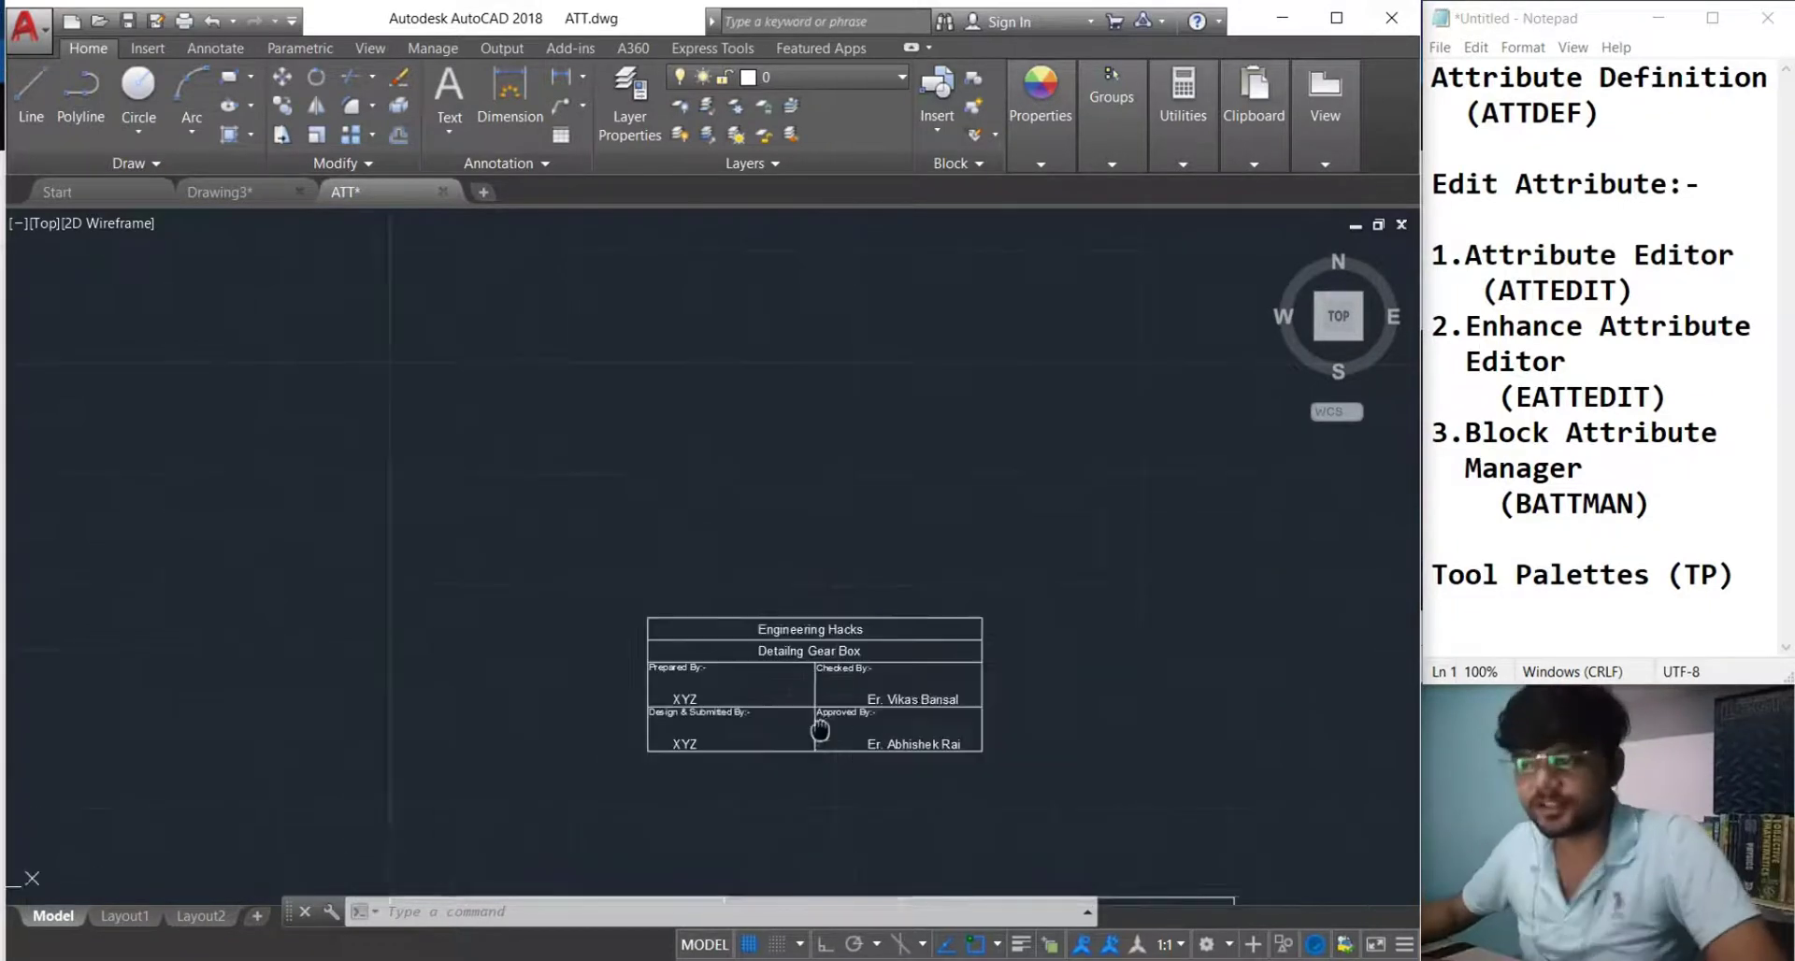
pyautogui.scroll(2, 939, 710)
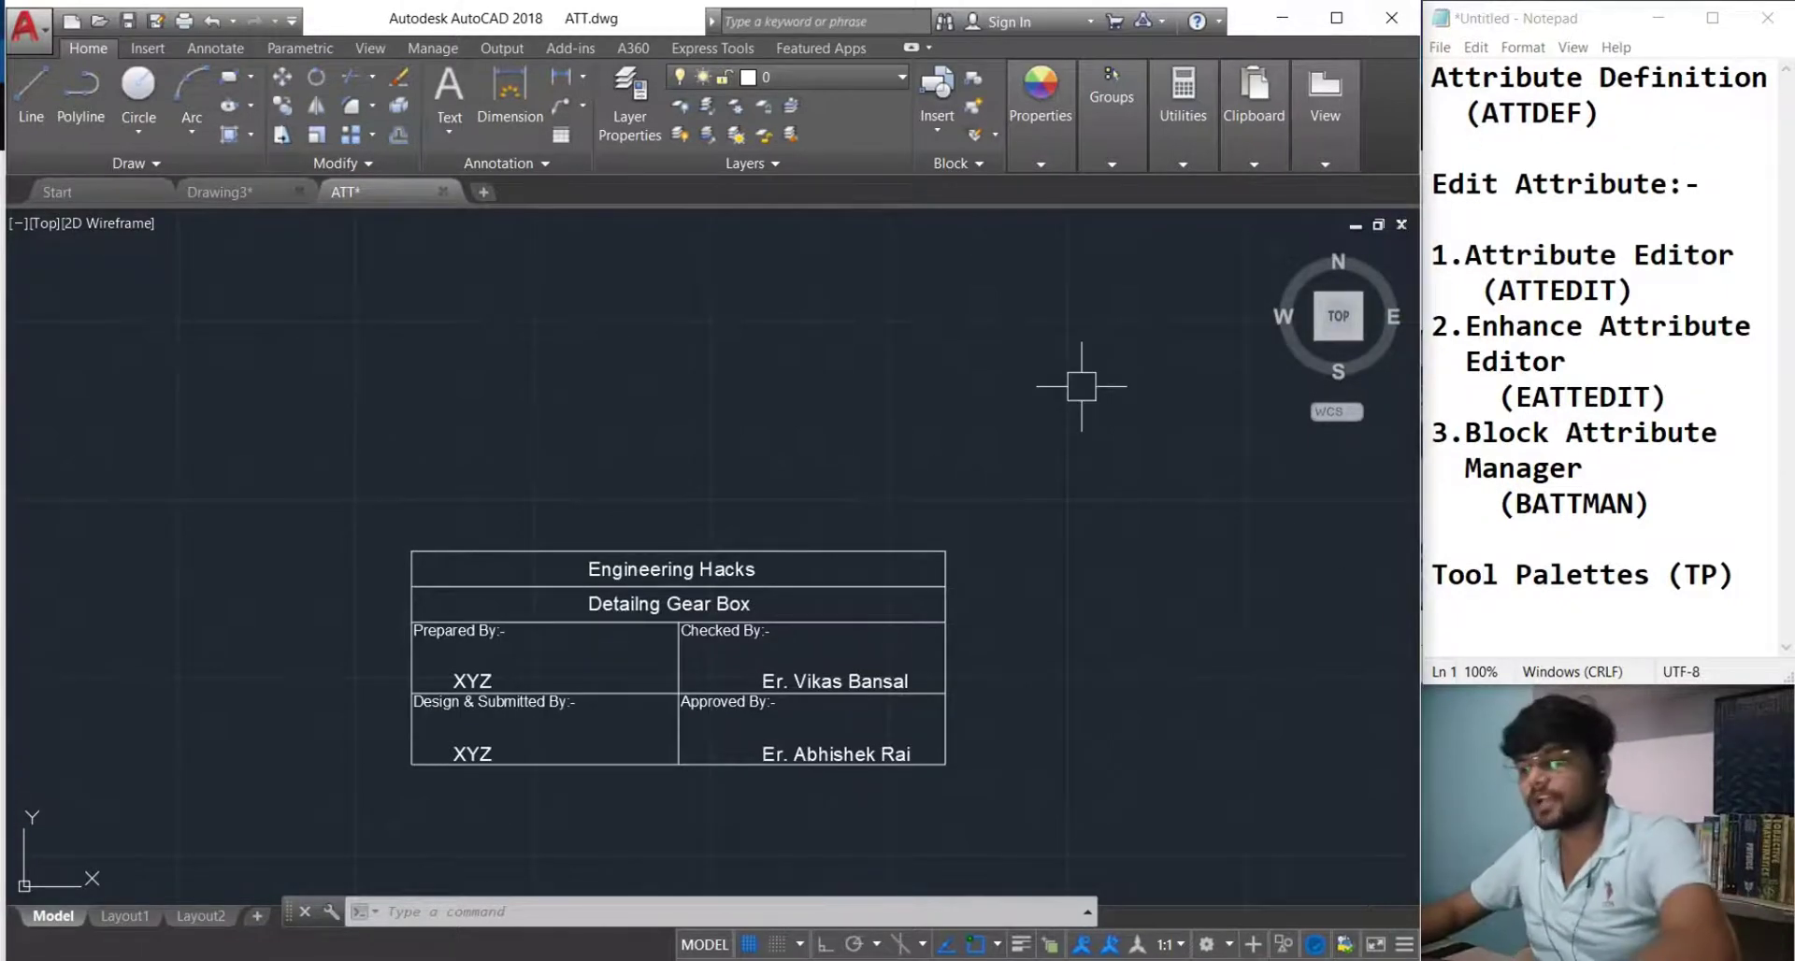
pyautogui.press('Return')
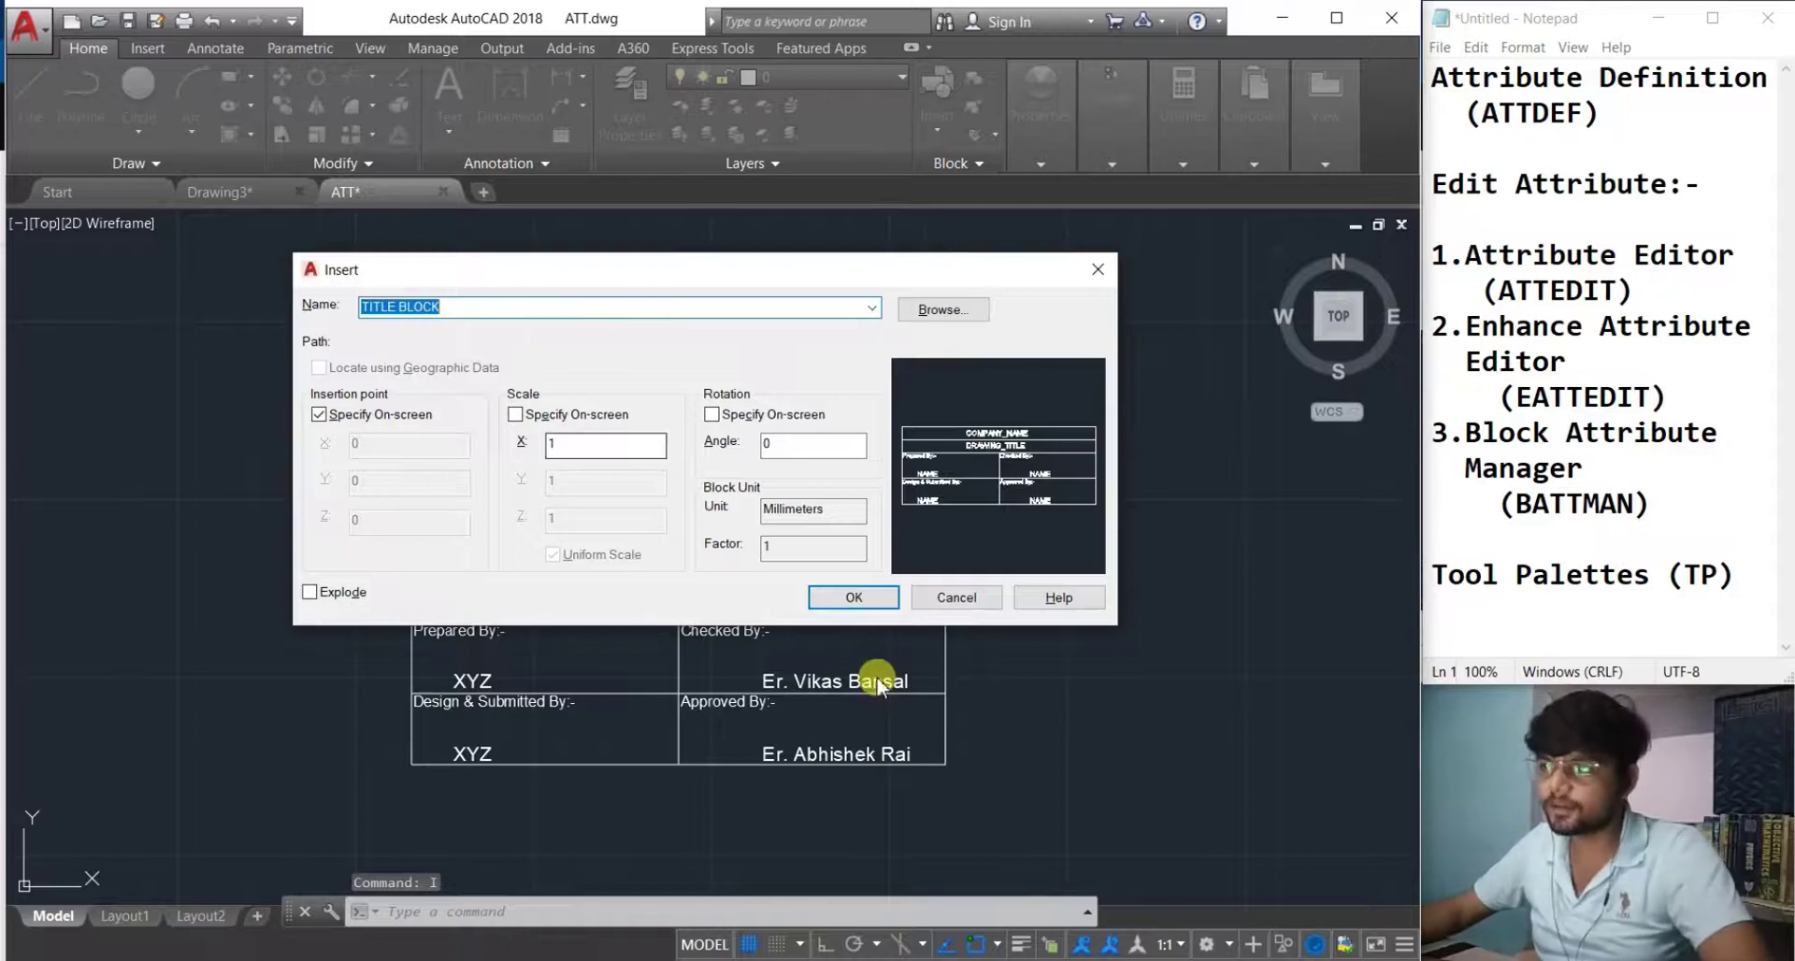
pyautogui.click(835, 598)
pyautogui.click(803, 353)
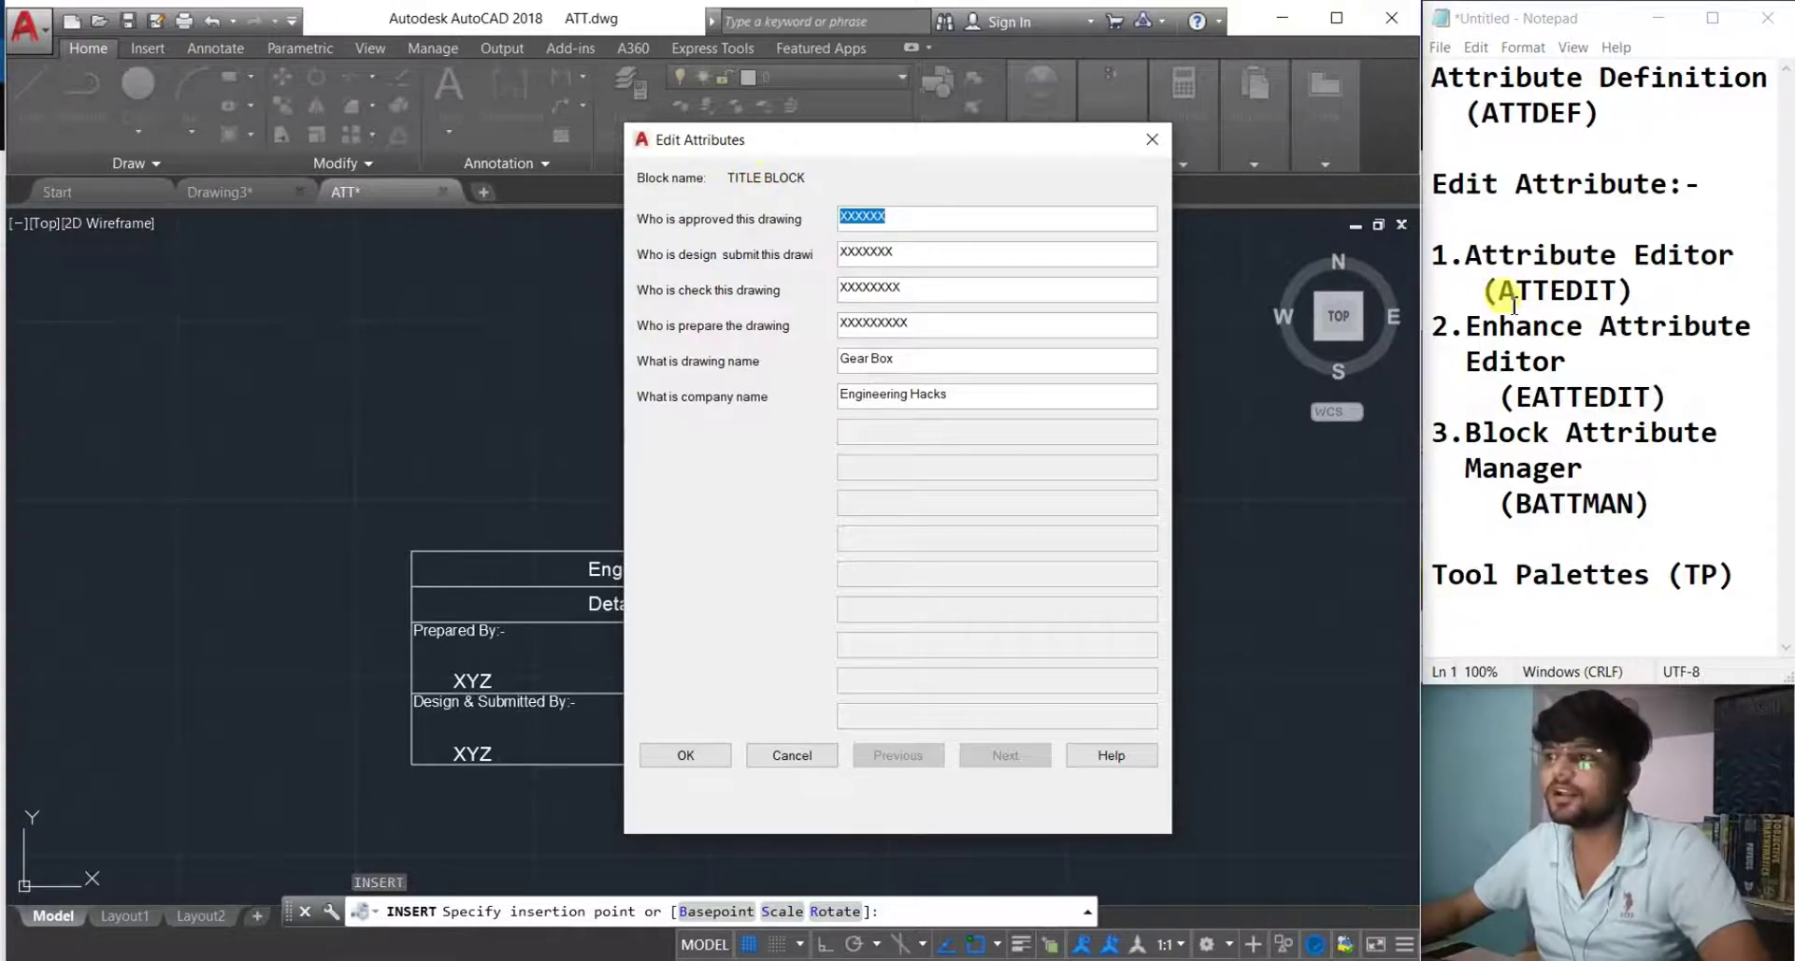
pyautogui.click(1152, 139)
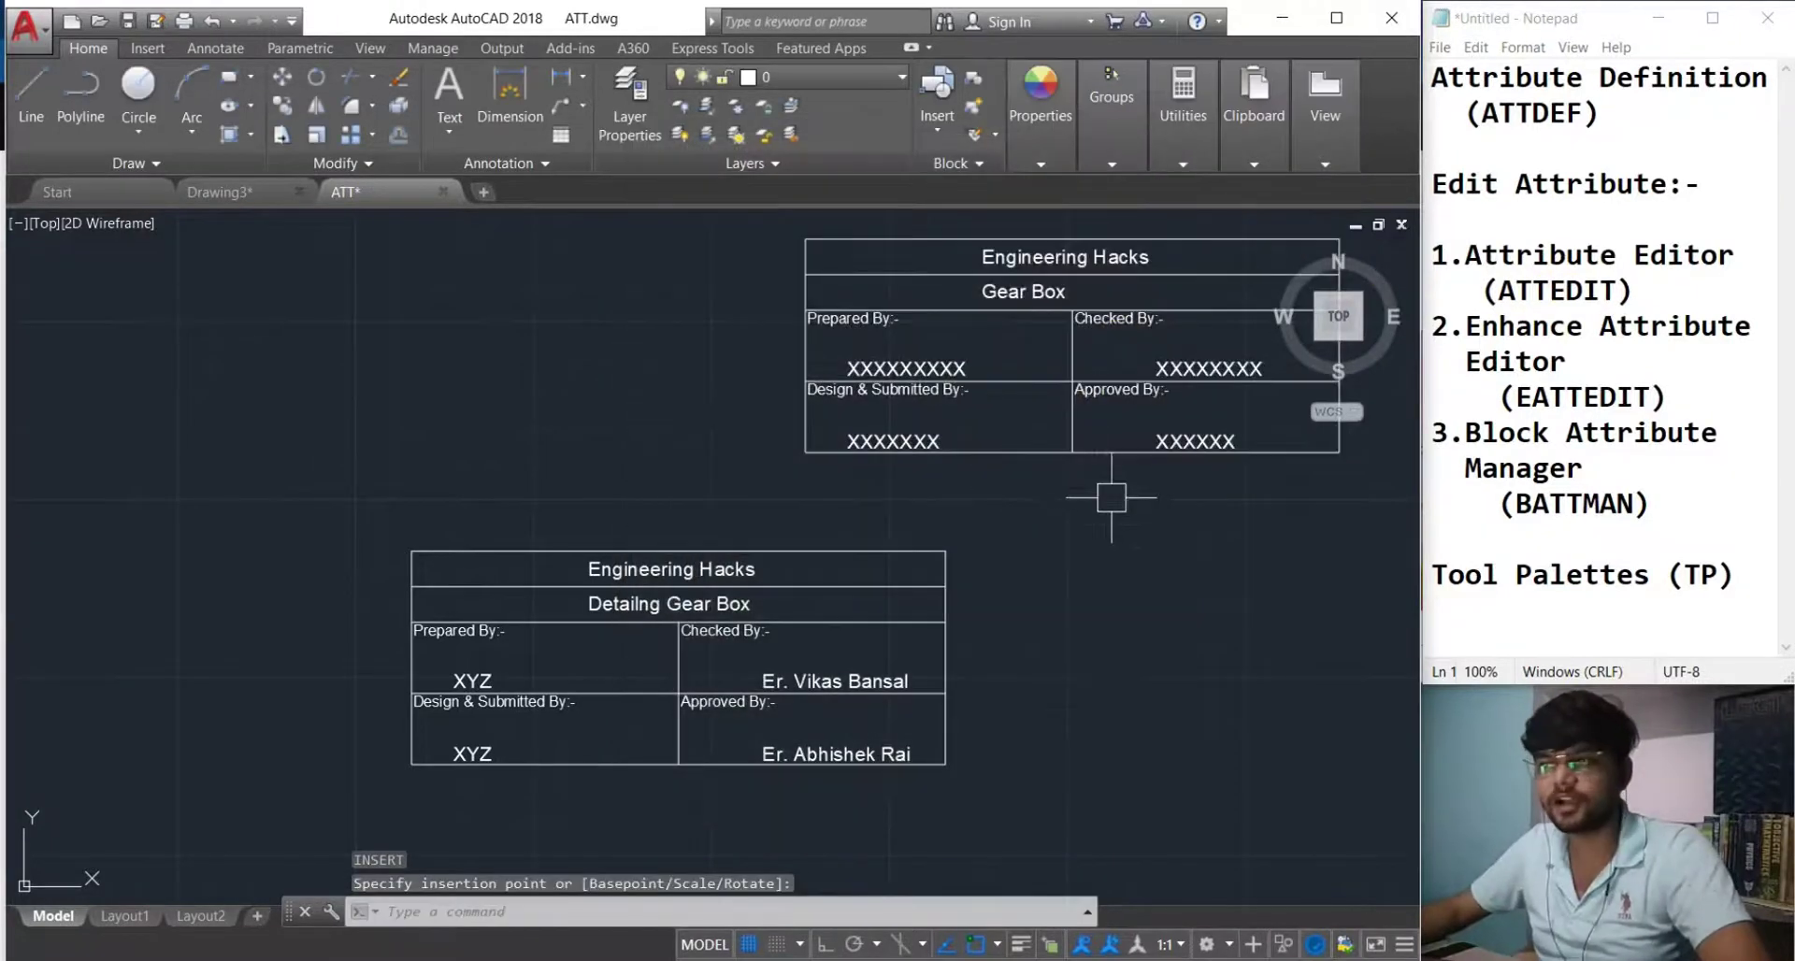
pyautogui.press('Escape')
pyautogui.press('Delete')
pyautogui.write('ATTEDI')
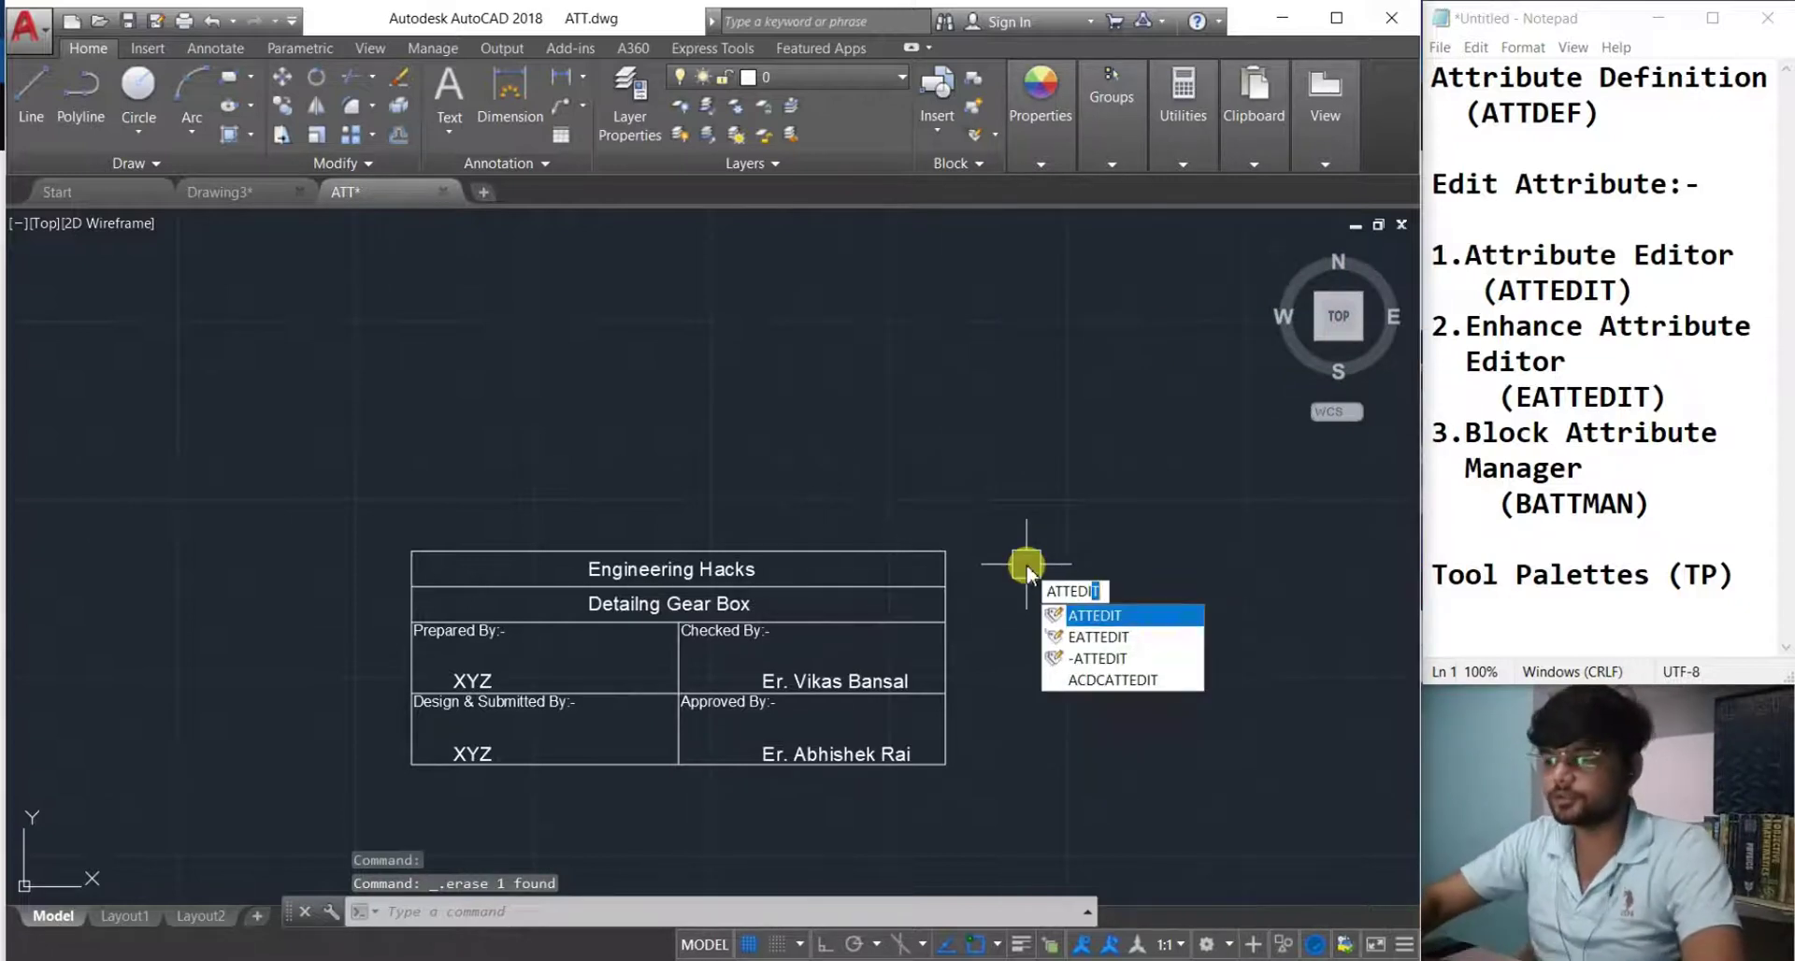
pyautogui.press('Return')
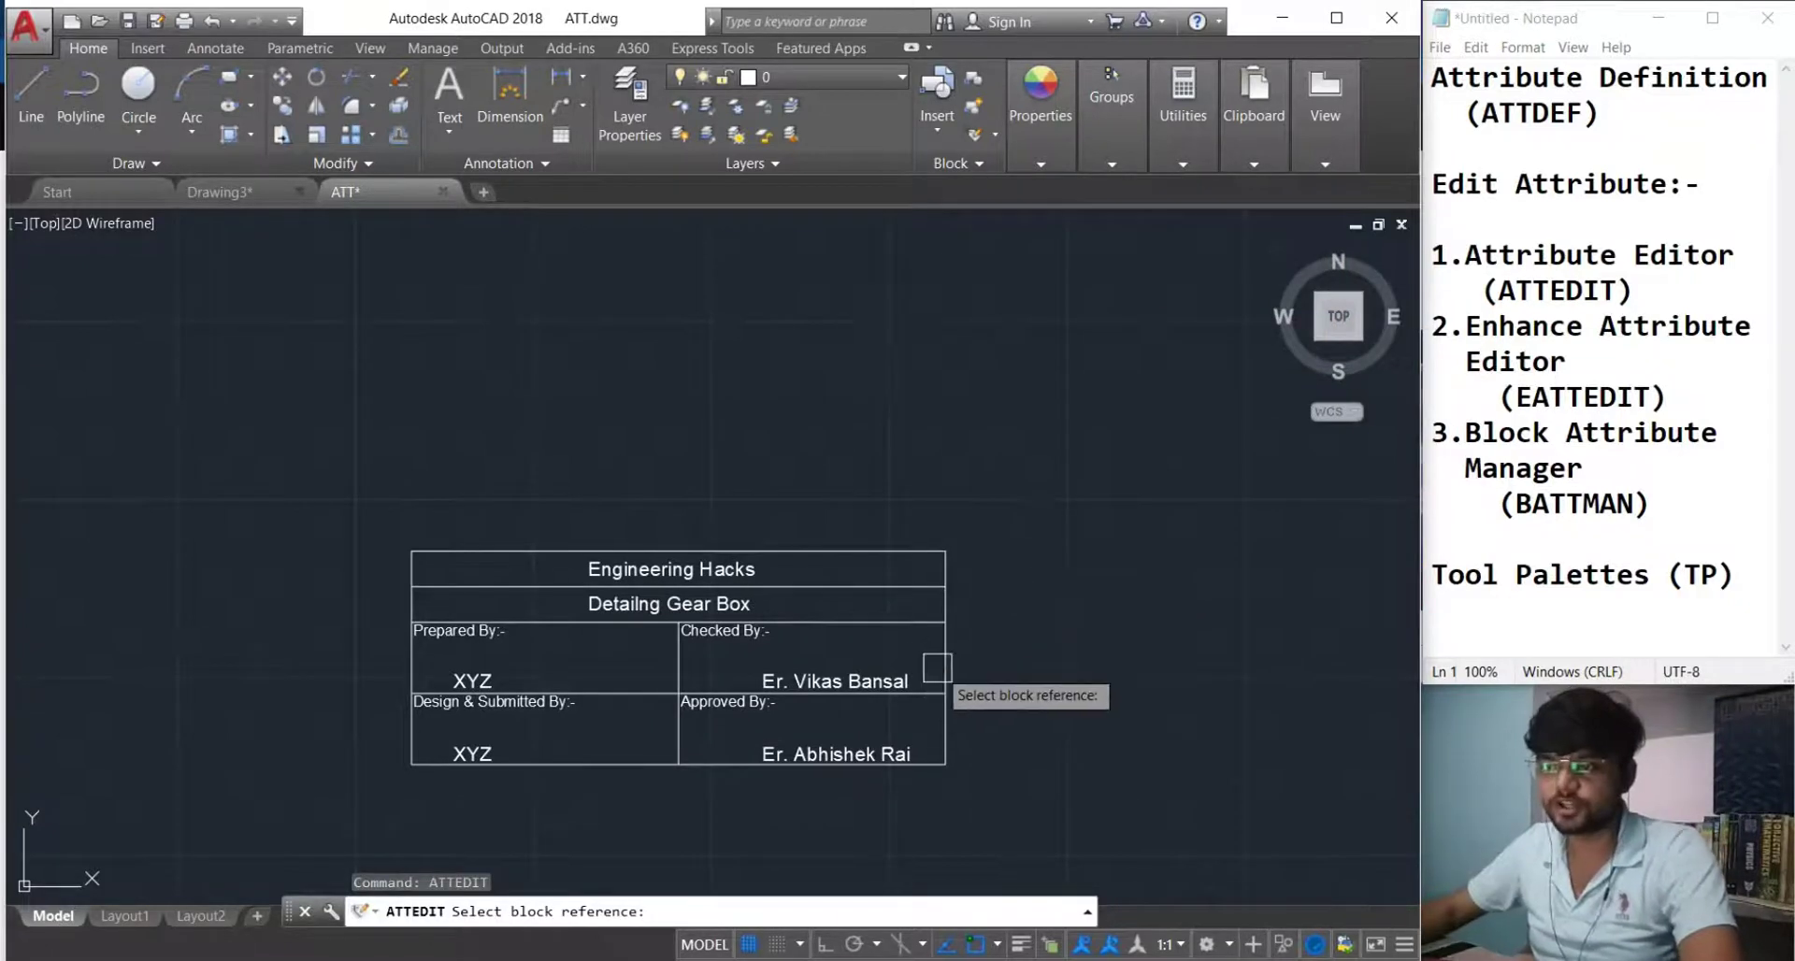
pyautogui.click(943, 674)
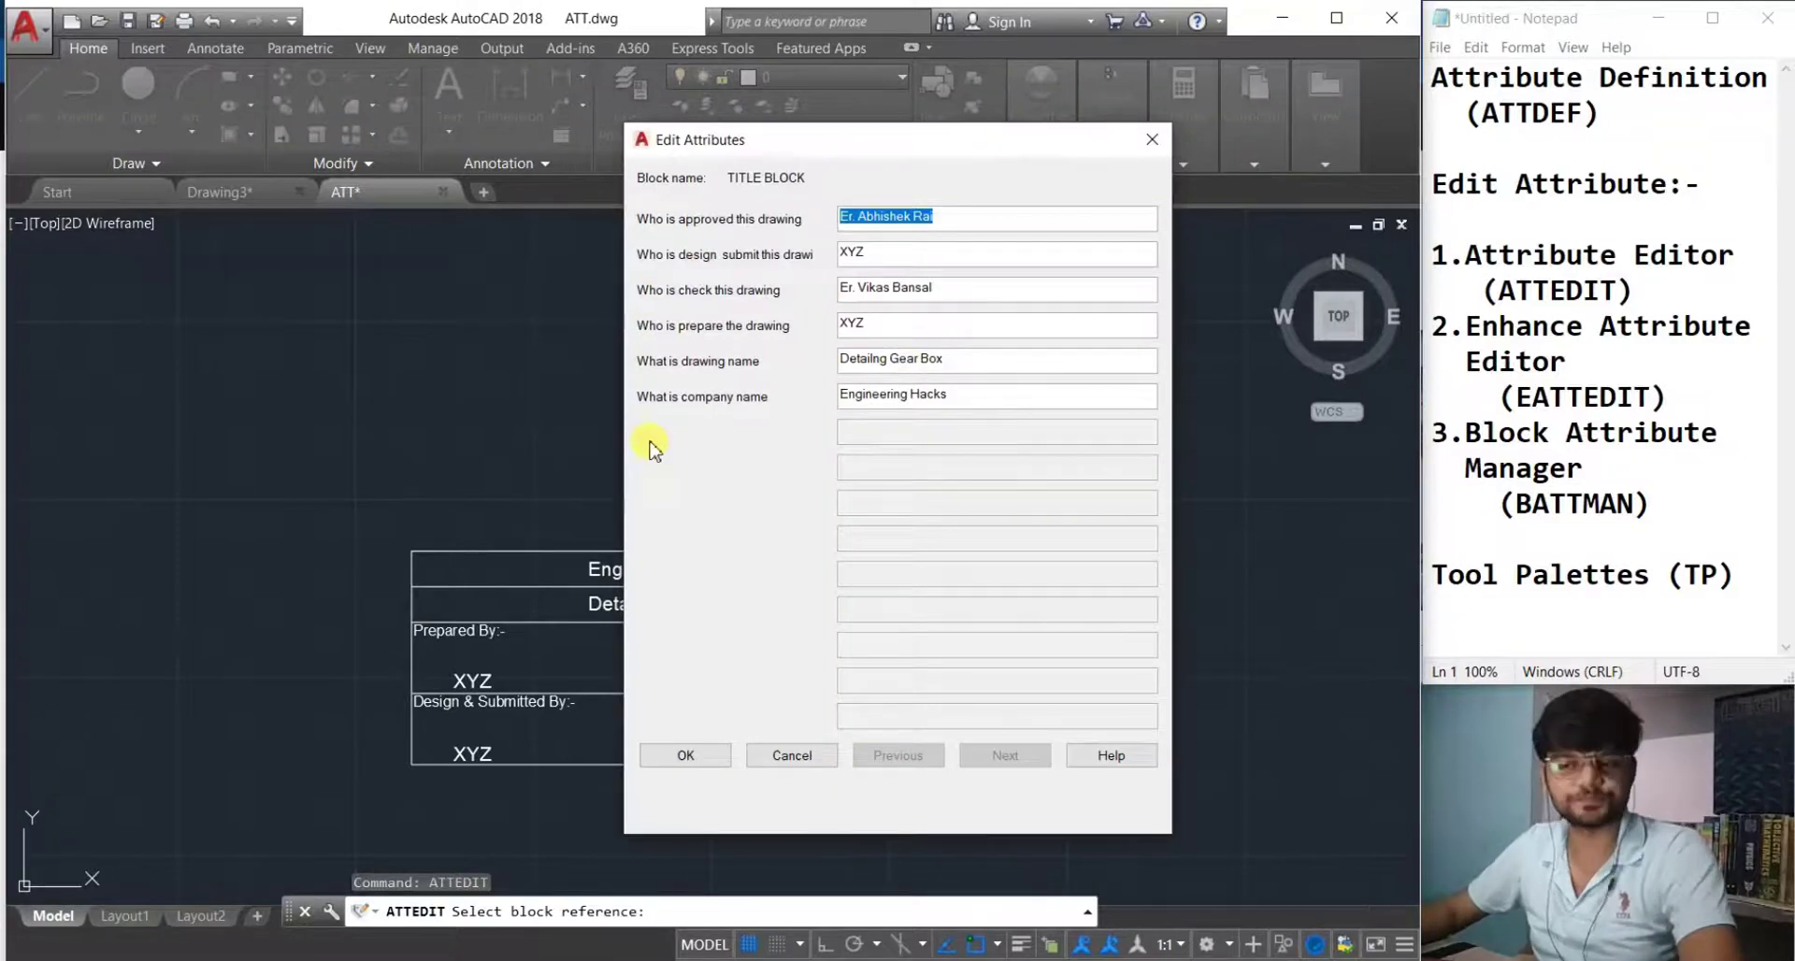
pyautogui.click(792, 755)
pyautogui.scroll(3, 446, 624)
pyautogui.moveTo(458, 678); pyautogui.dragTo(509, 686, button='middle')
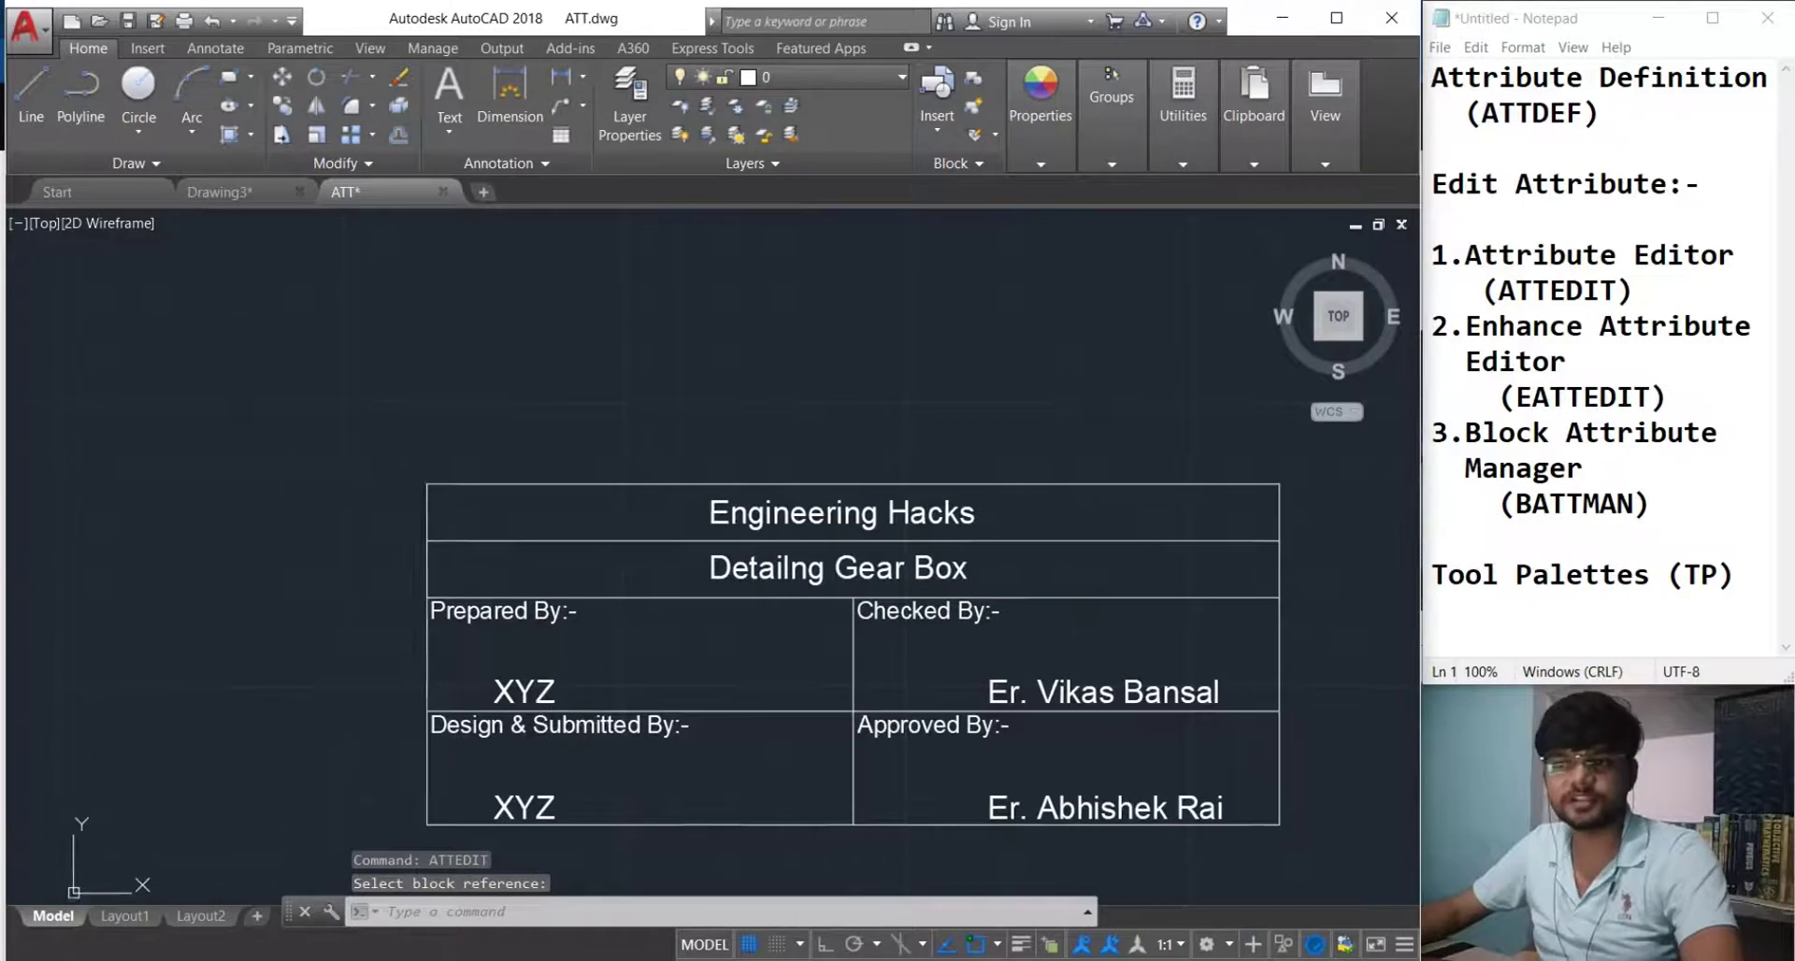
pyautogui.click(521, 694)
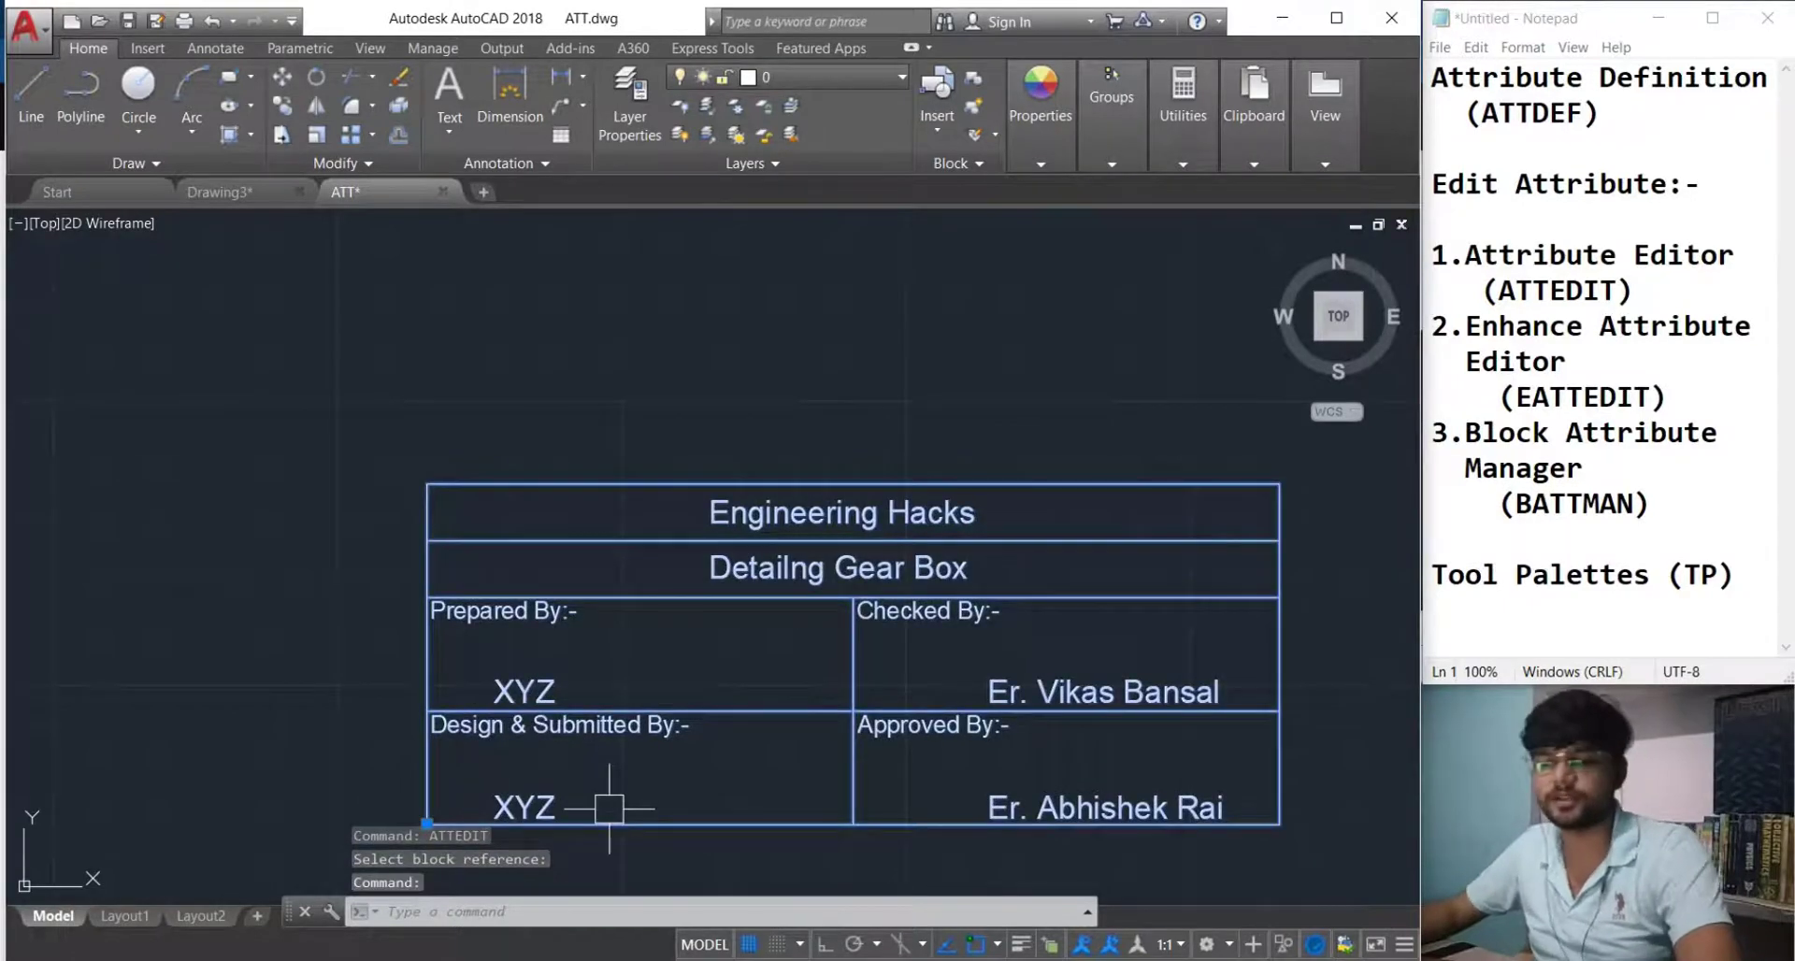
pyautogui.write('attedit')
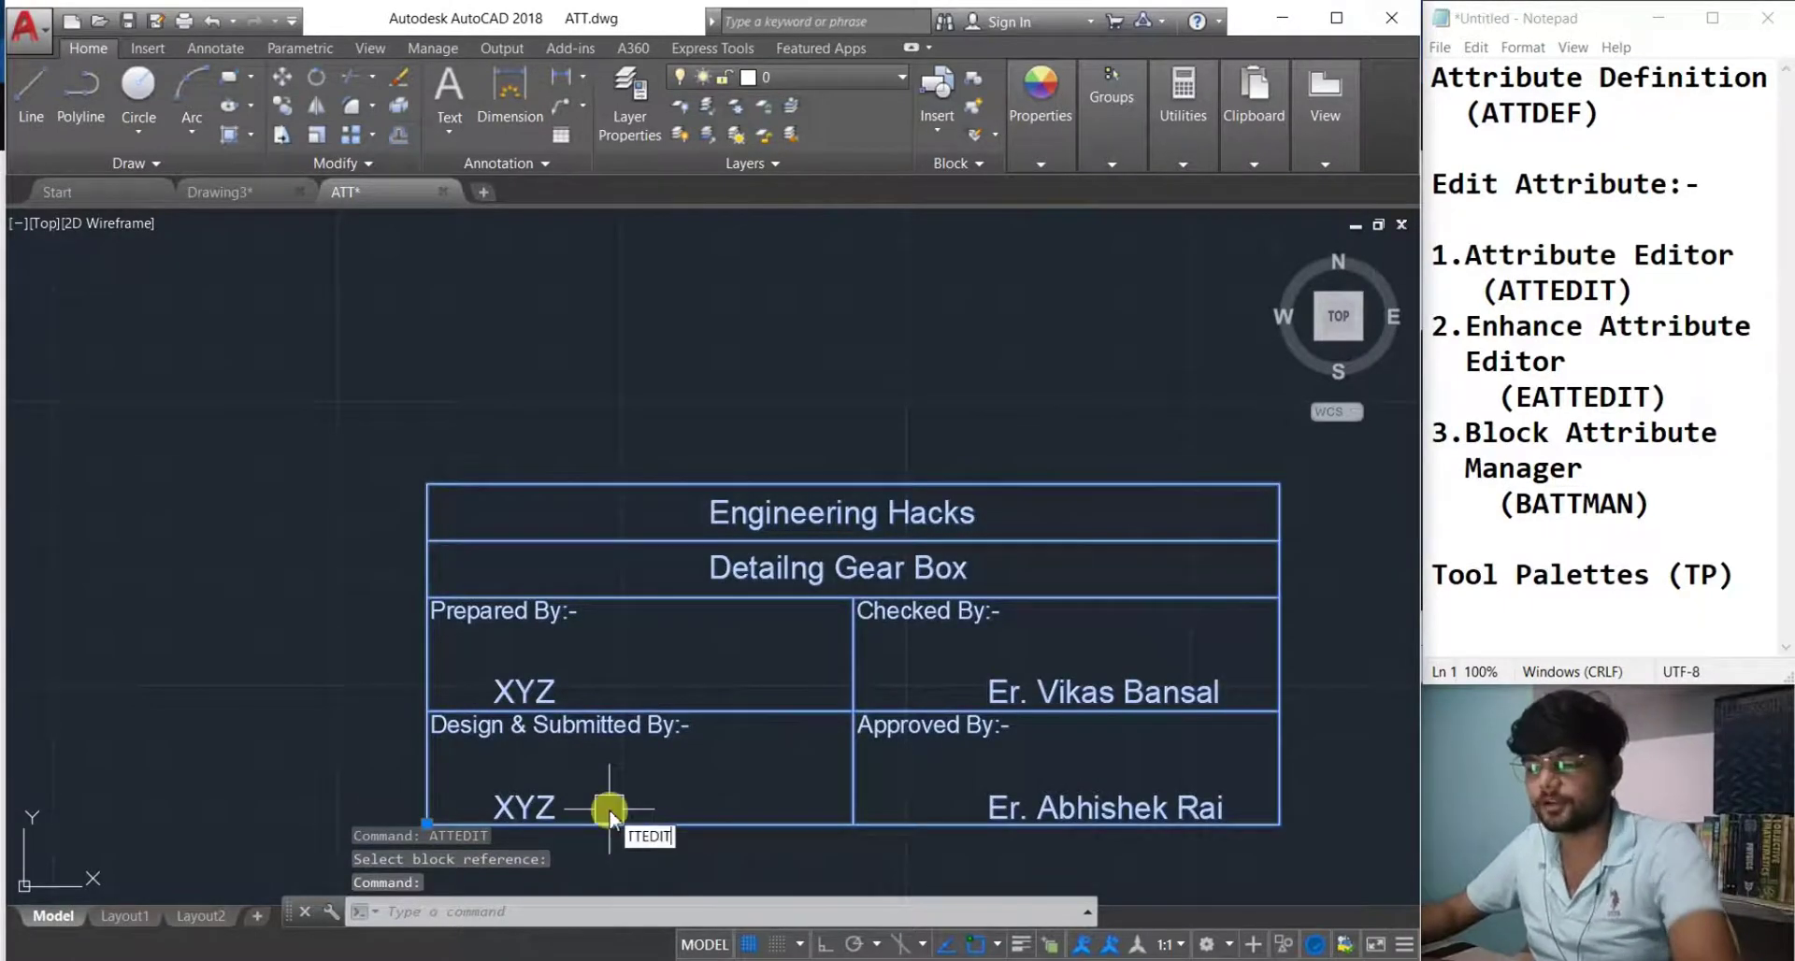
pyautogui.press('Return')
pyautogui.click(539, 705)
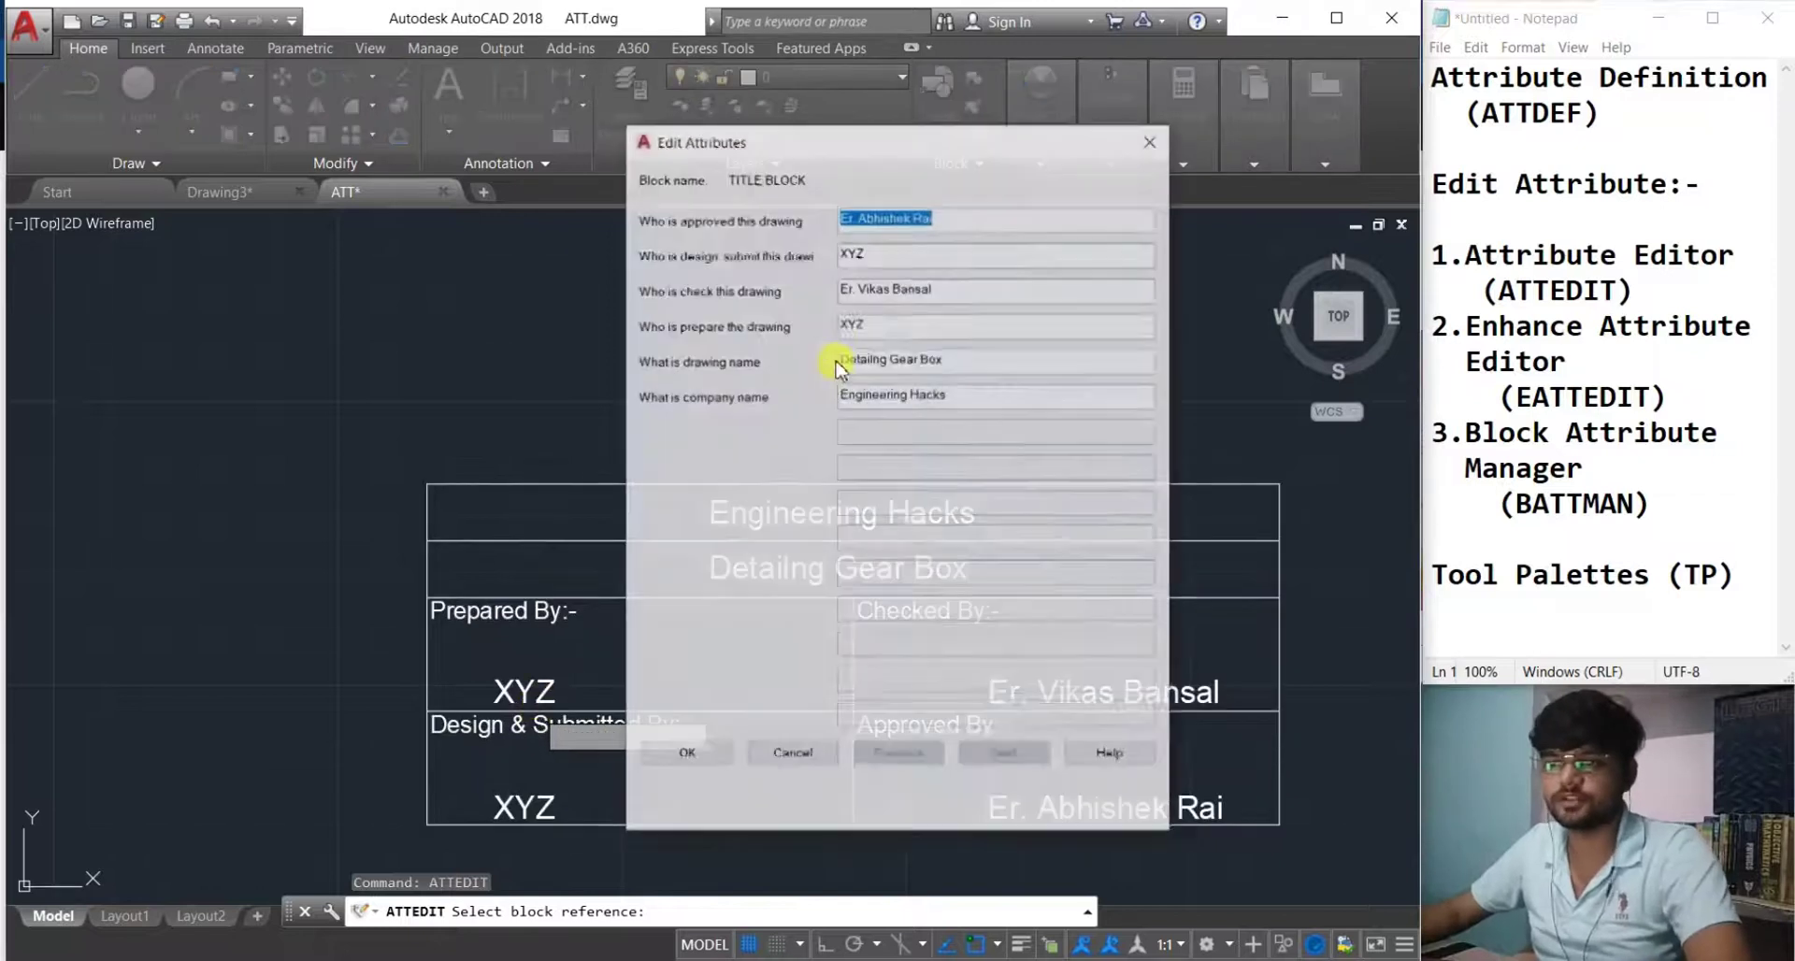
pyautogui.click(1151, 140)
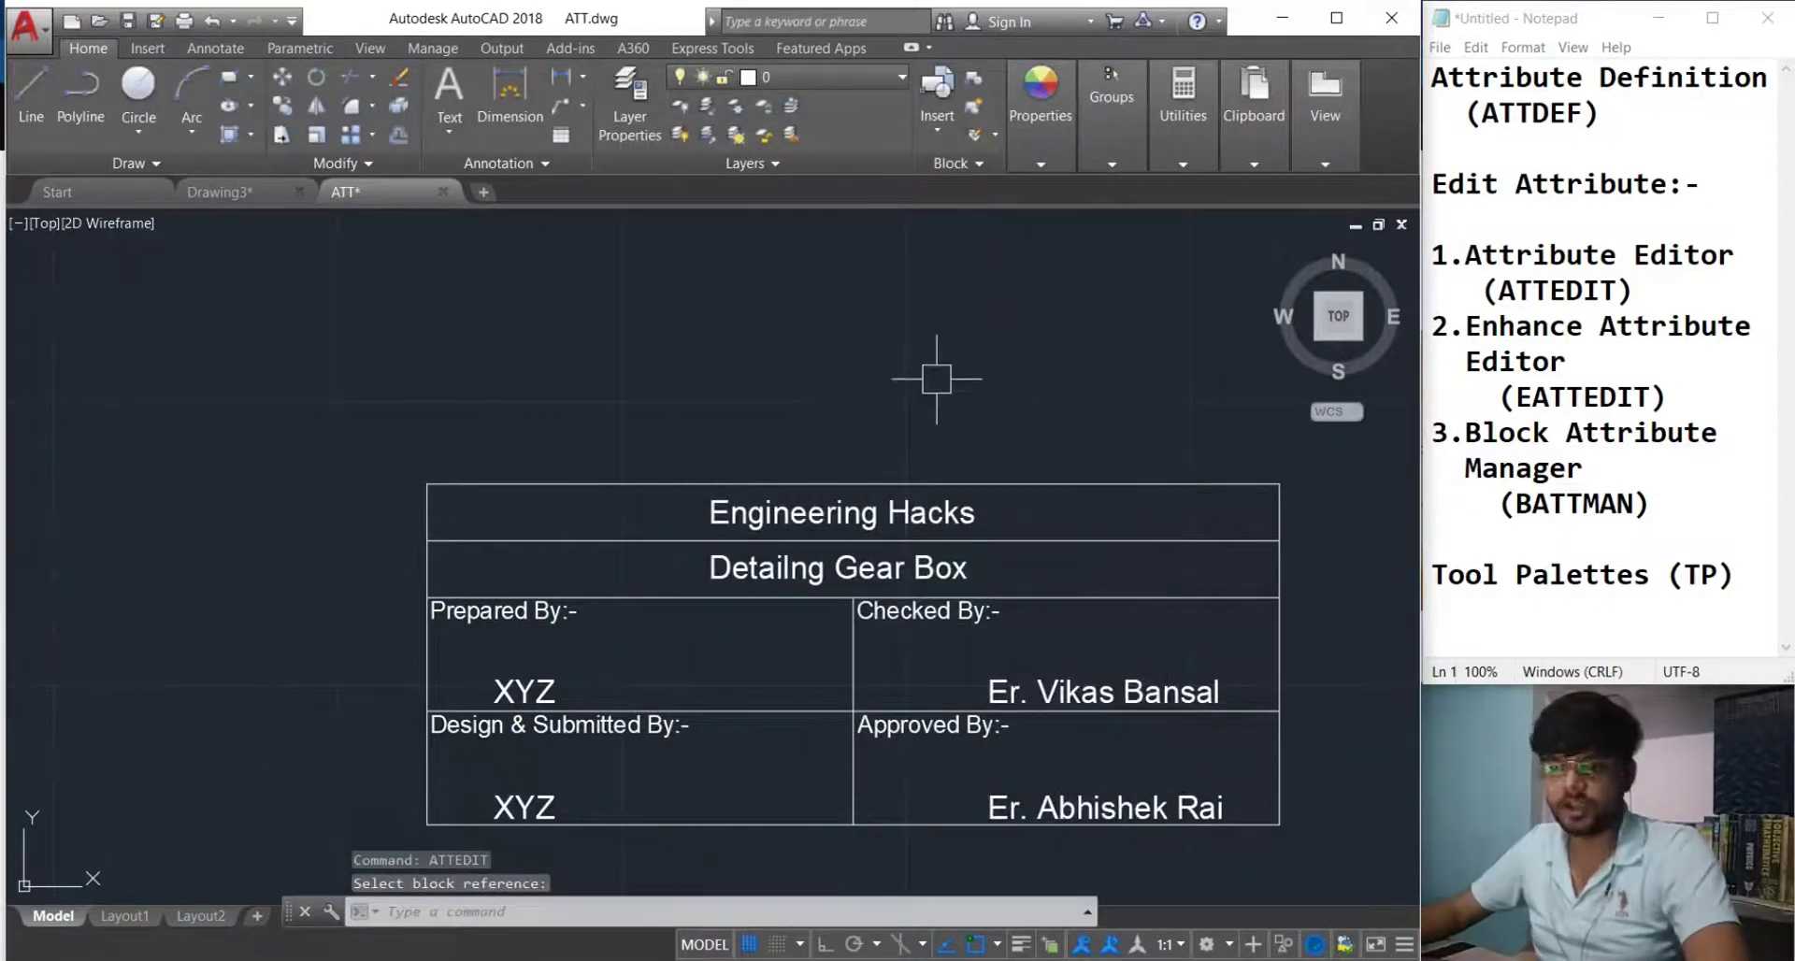
pyautogui.moveTo(1036, 595); pyautogui.dragTo(908, 573, button='middle')
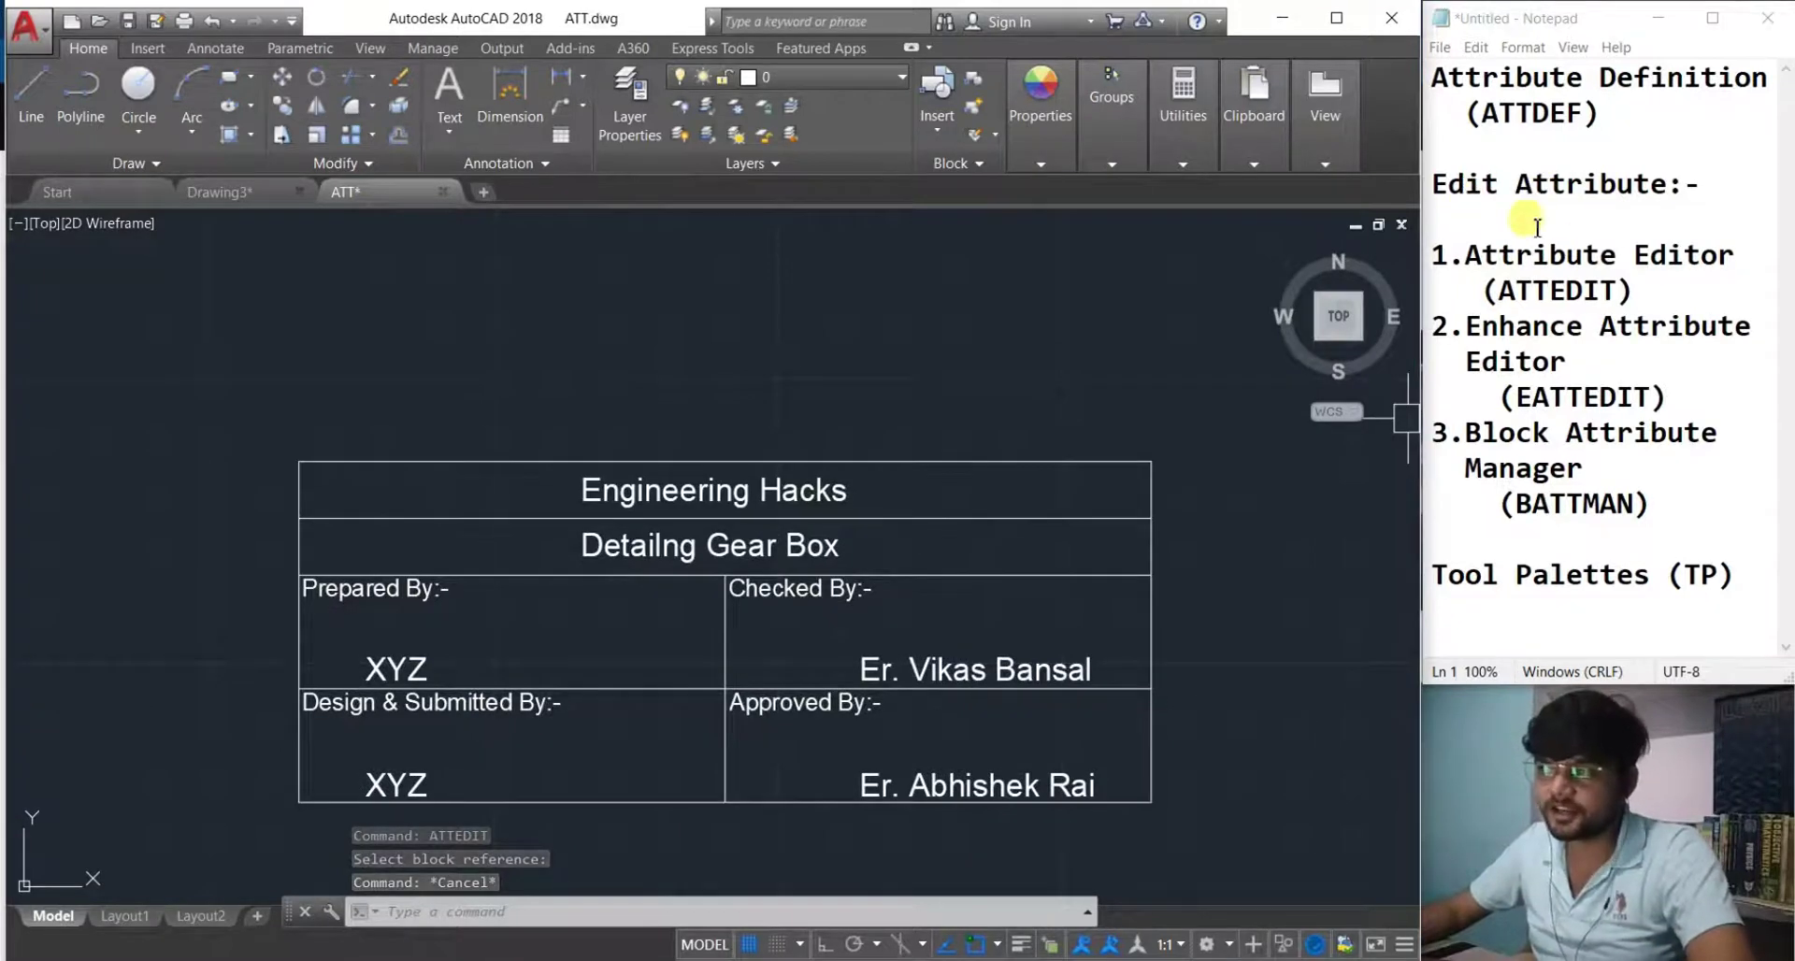
pyautogui.write('attedit')
pyautogui.press('Return')
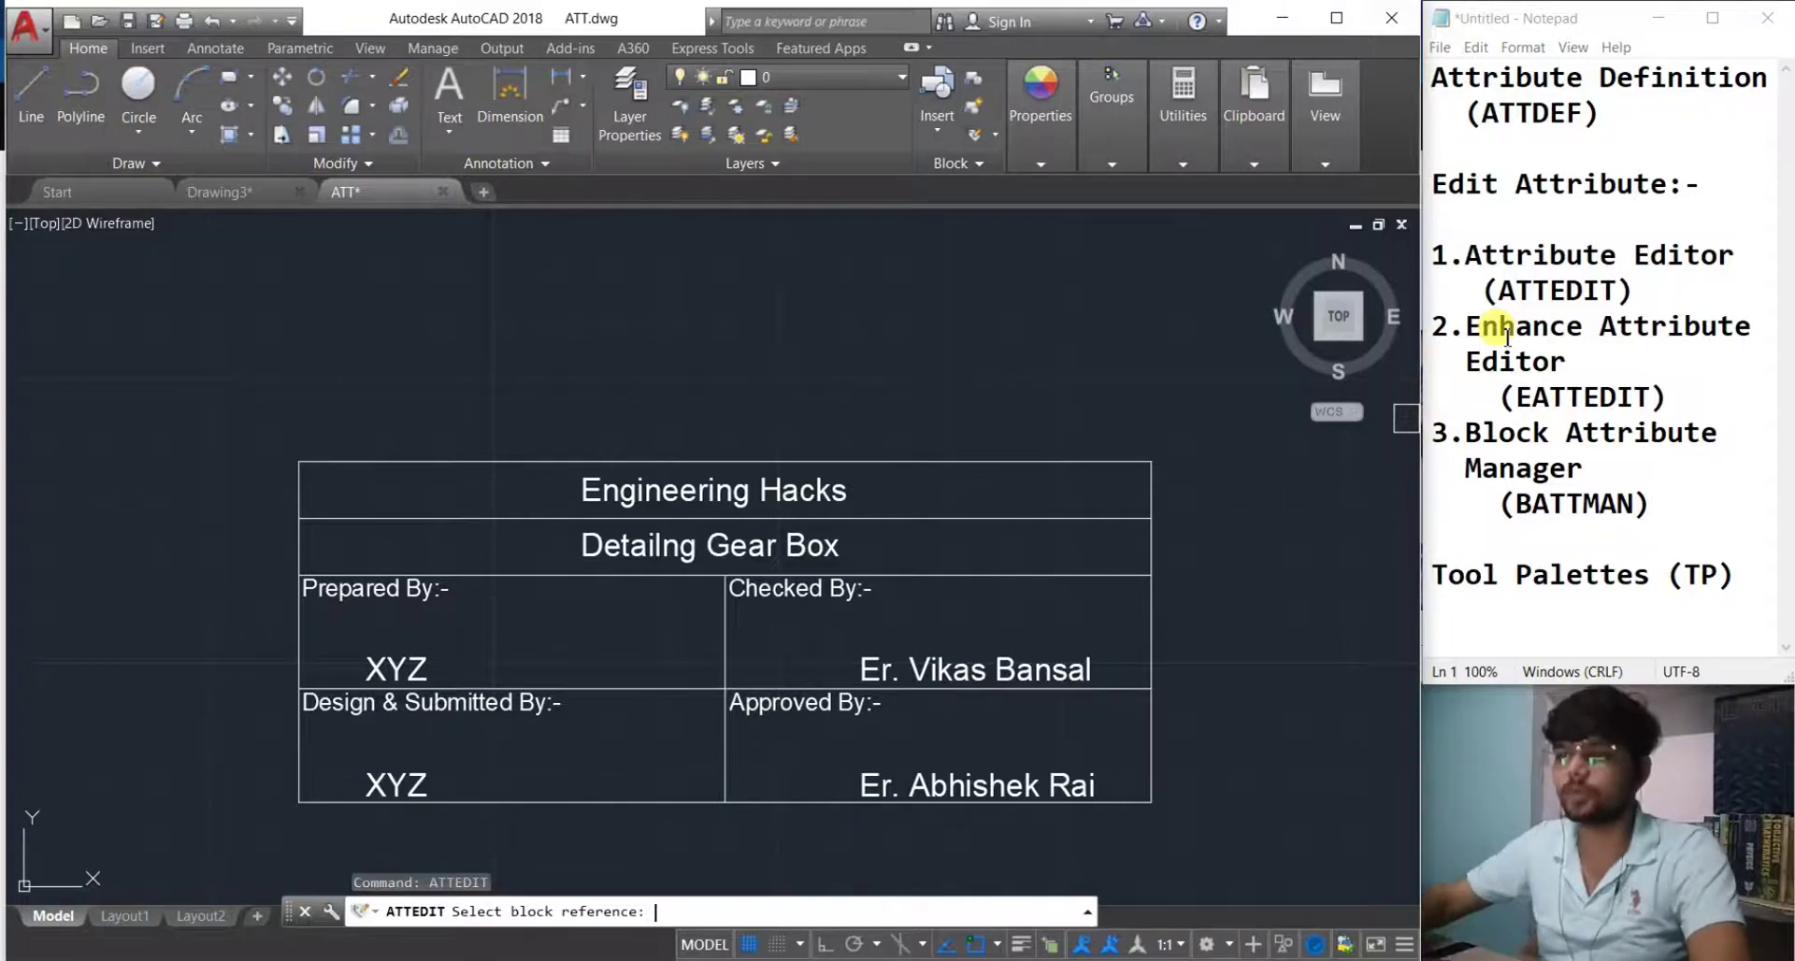
pyautogui.click(1153, 612)
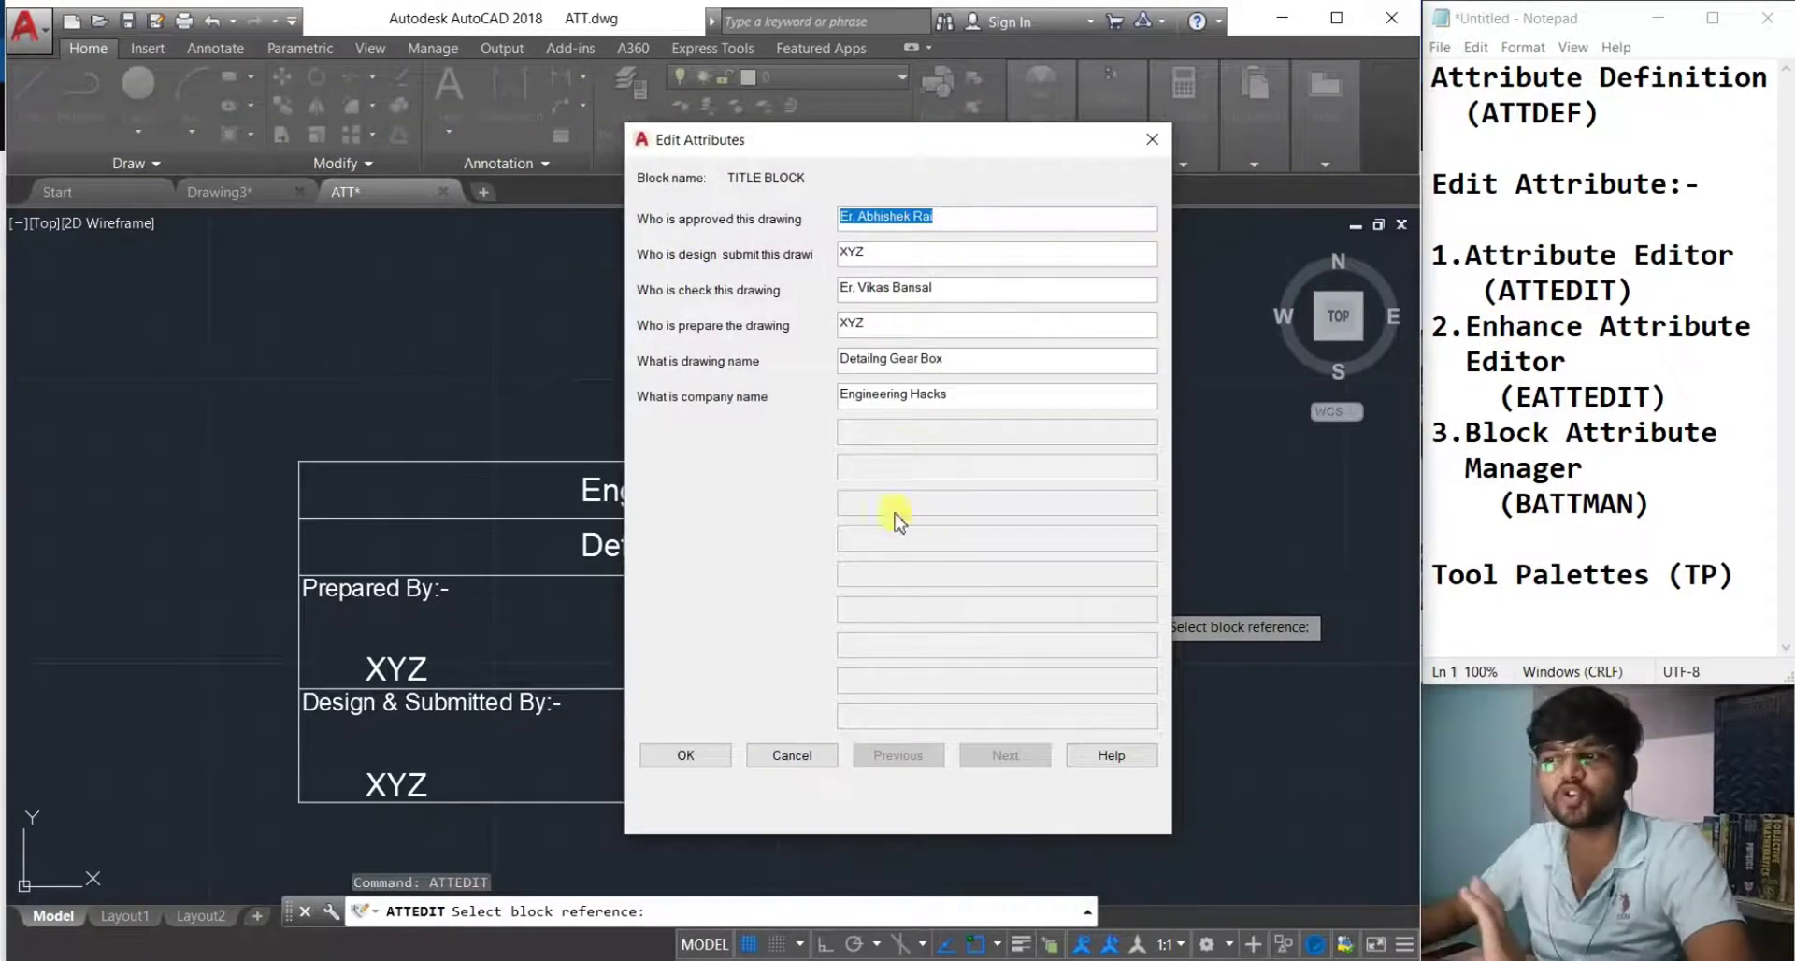
pyautogui.click(785, 759)
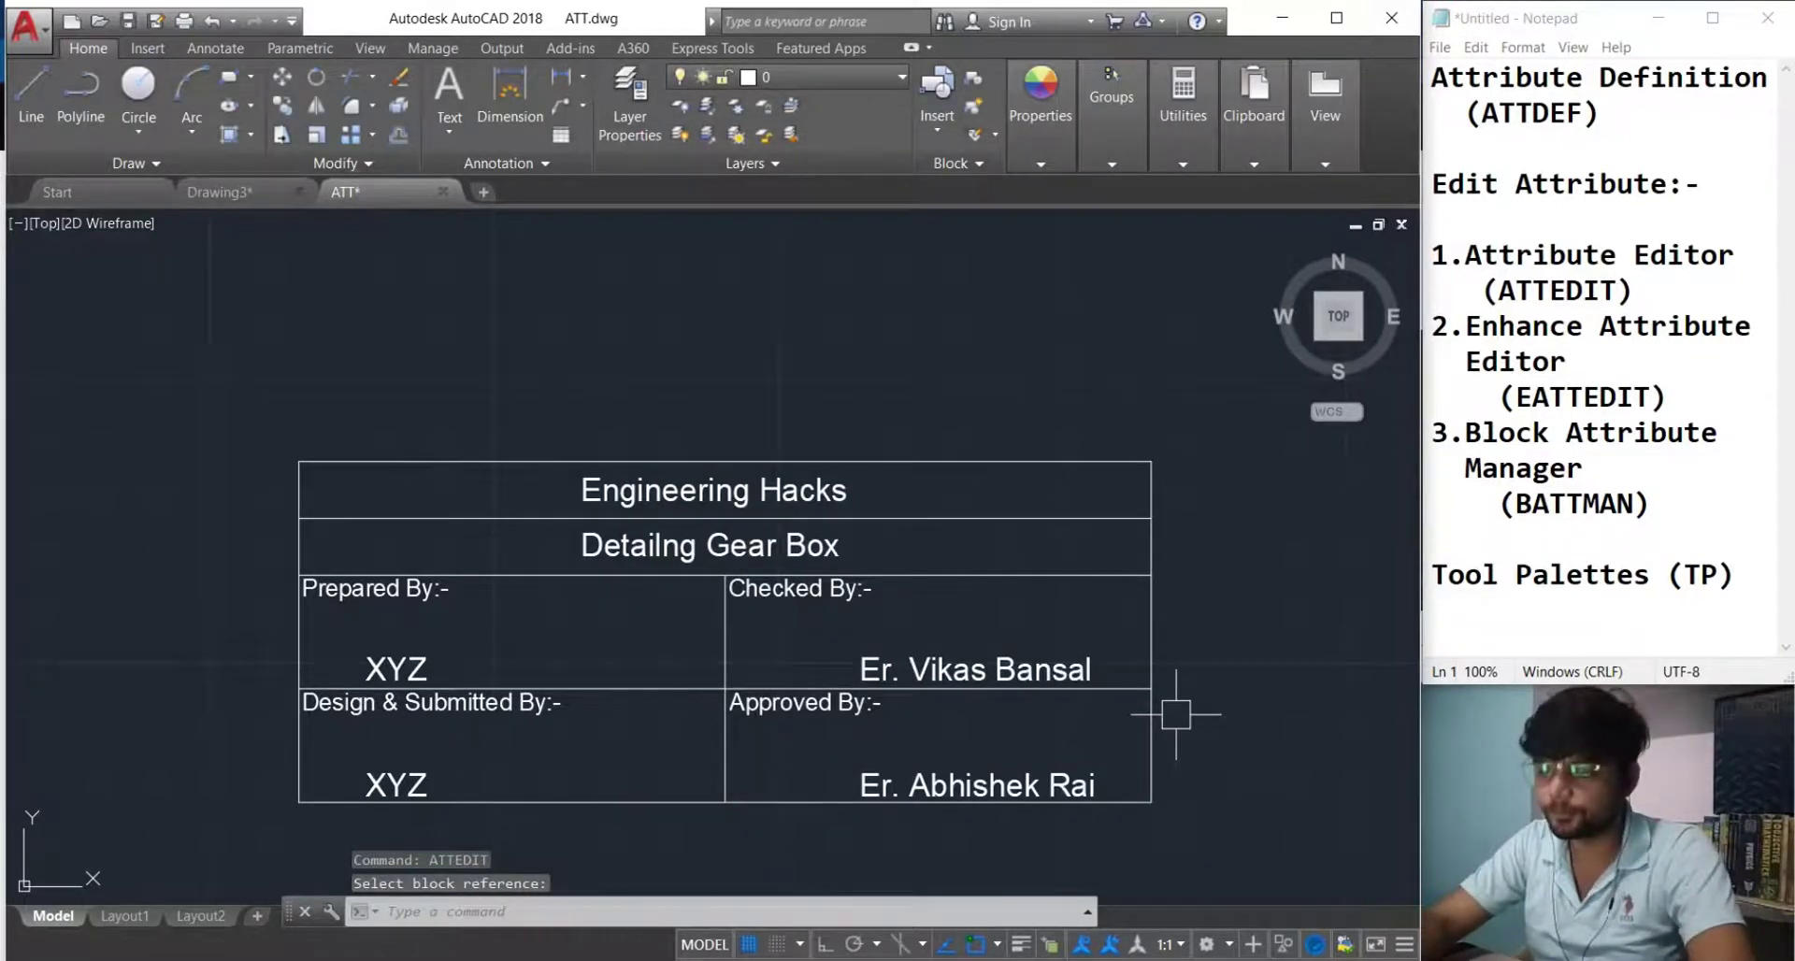
pyautogui.write('EATTEDI')
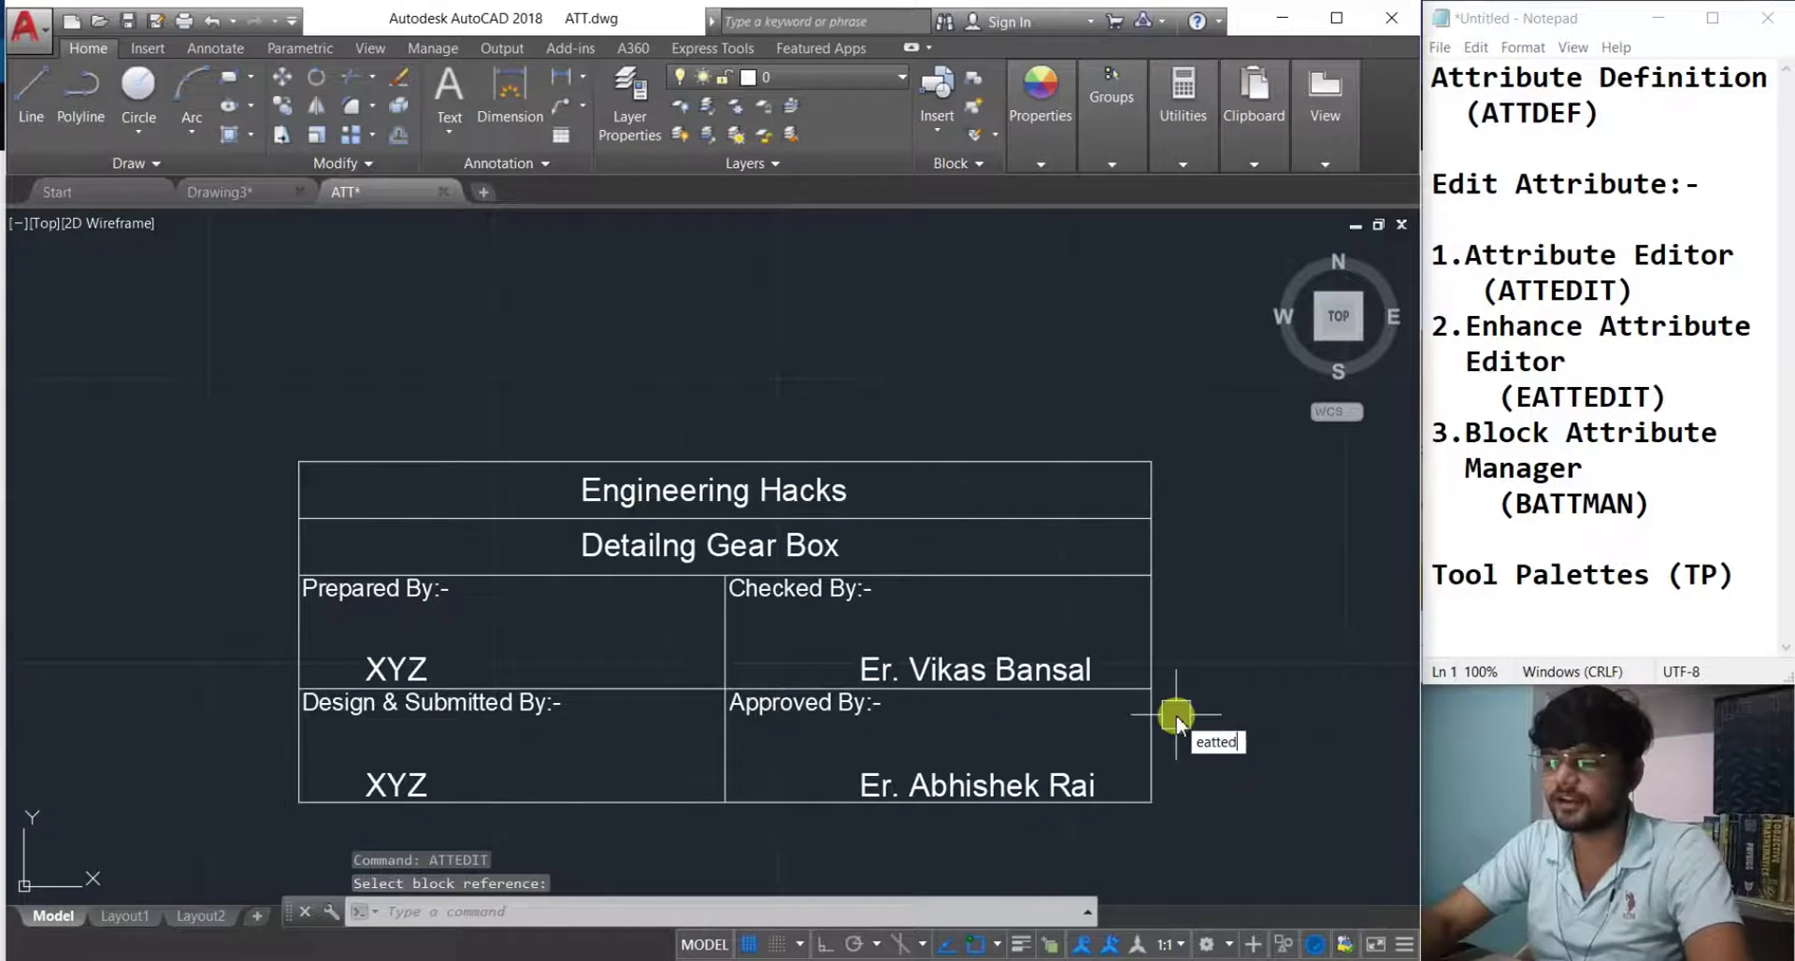
# Run EATTEDIT and pick the title block to open its attributes.
pyautogui.moveTo(1534, 398); pyautogui.dragTo(1583, 400)
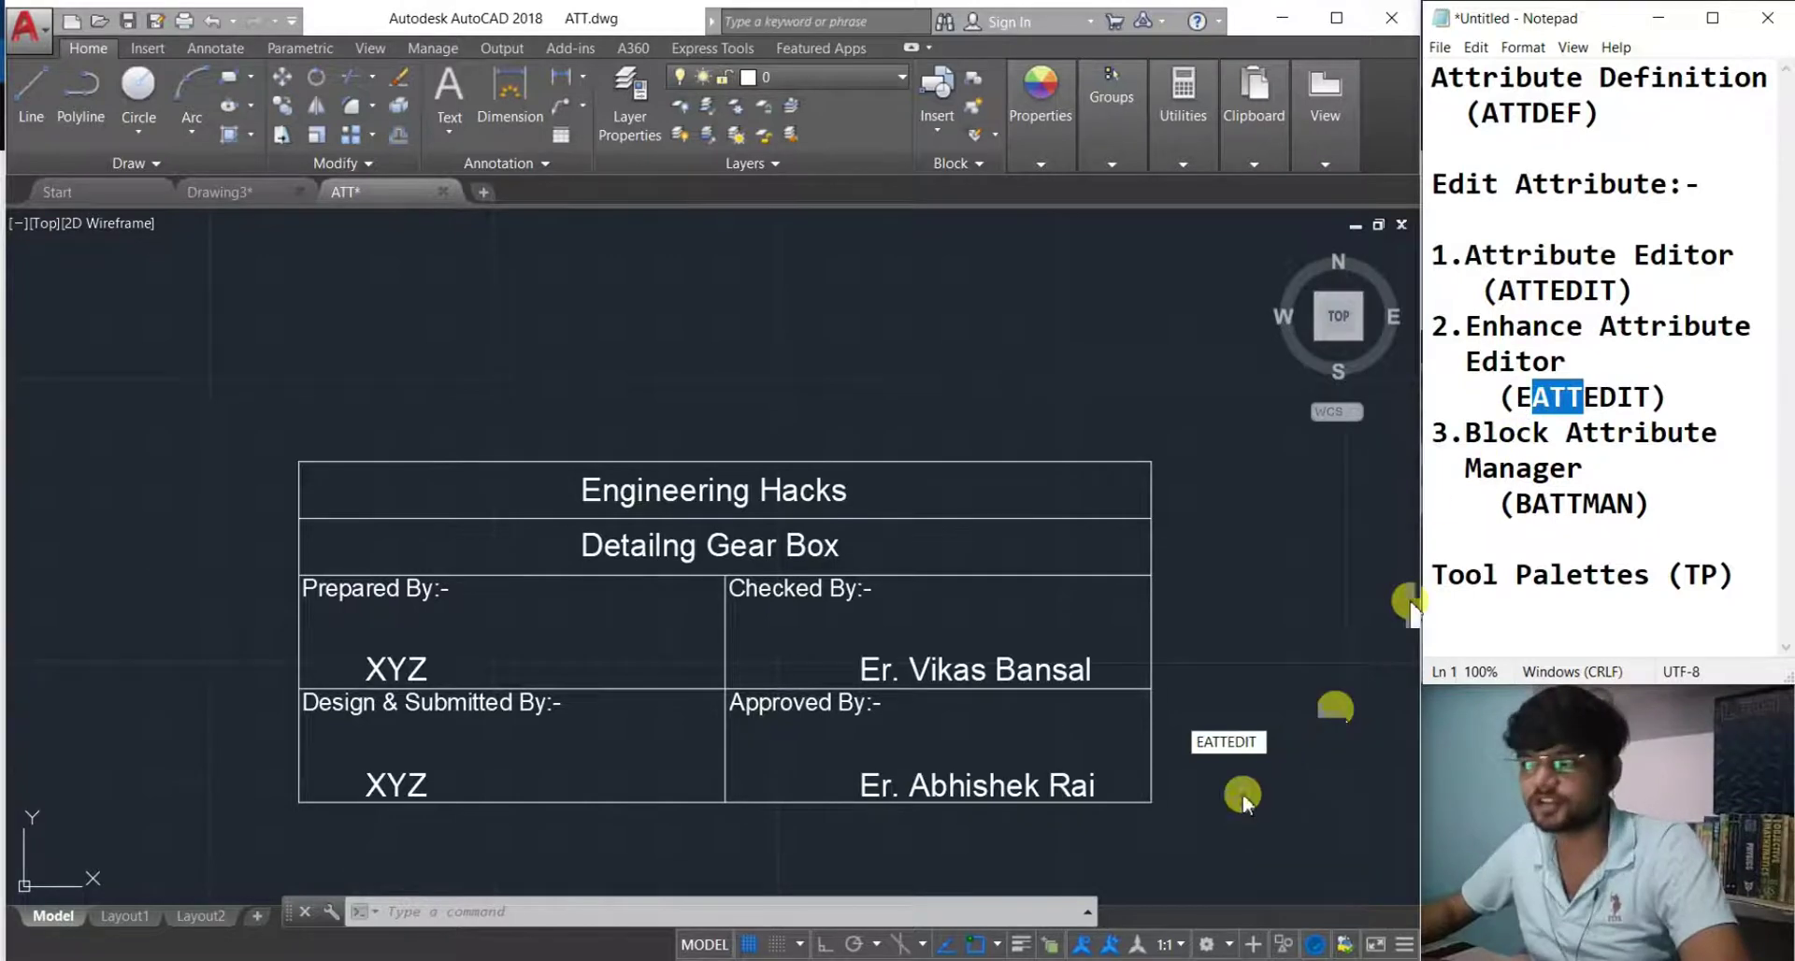
pyautogui.click(981, 912)
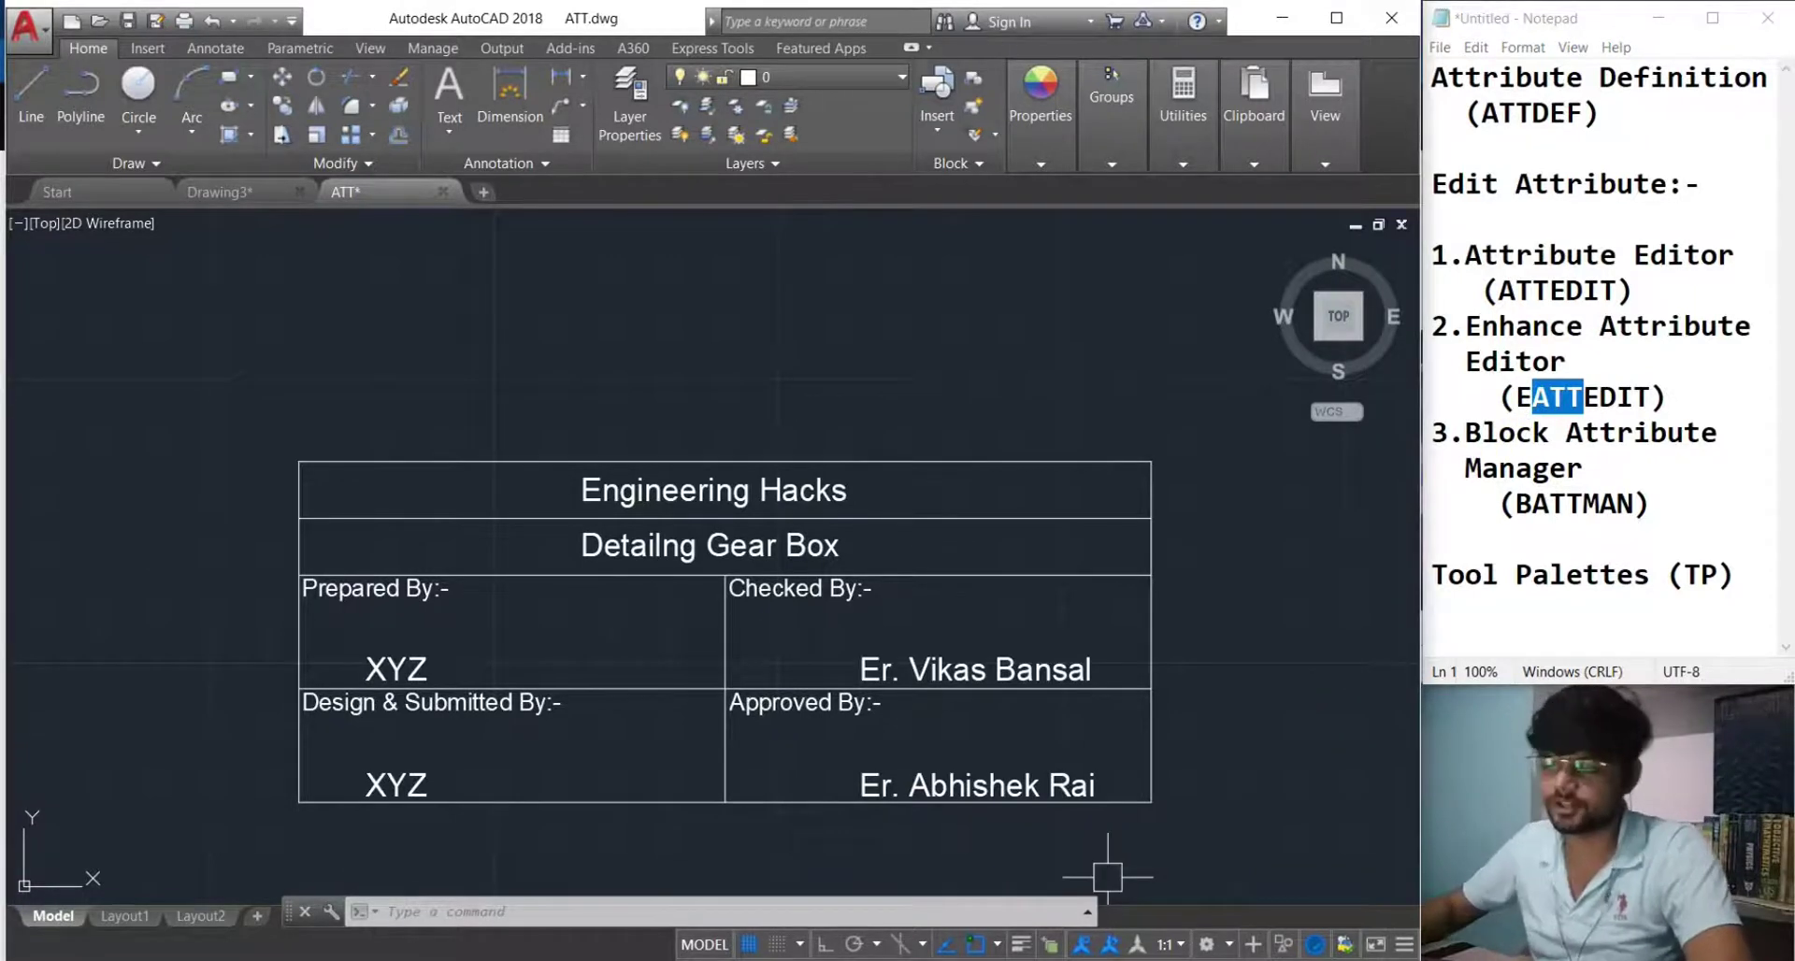
pyautogui.press('Return')
pyautogui.press('Escape')
pyautogui.write('e')
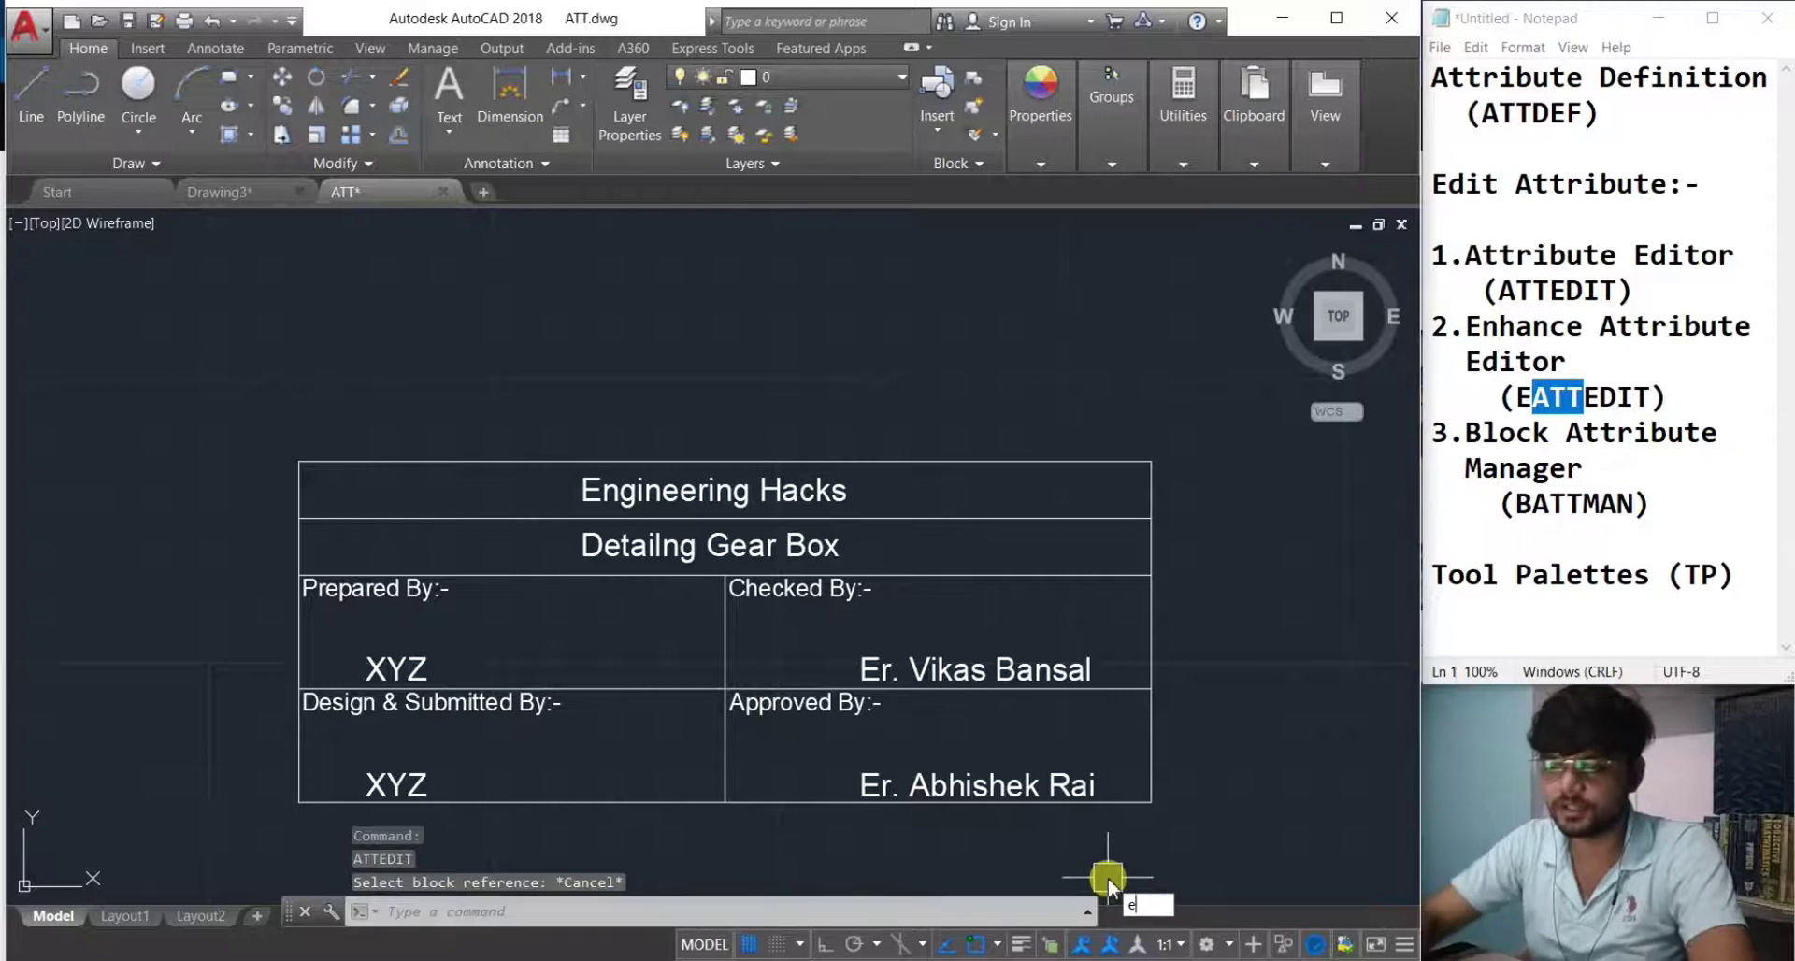
pyautogui.write('a')
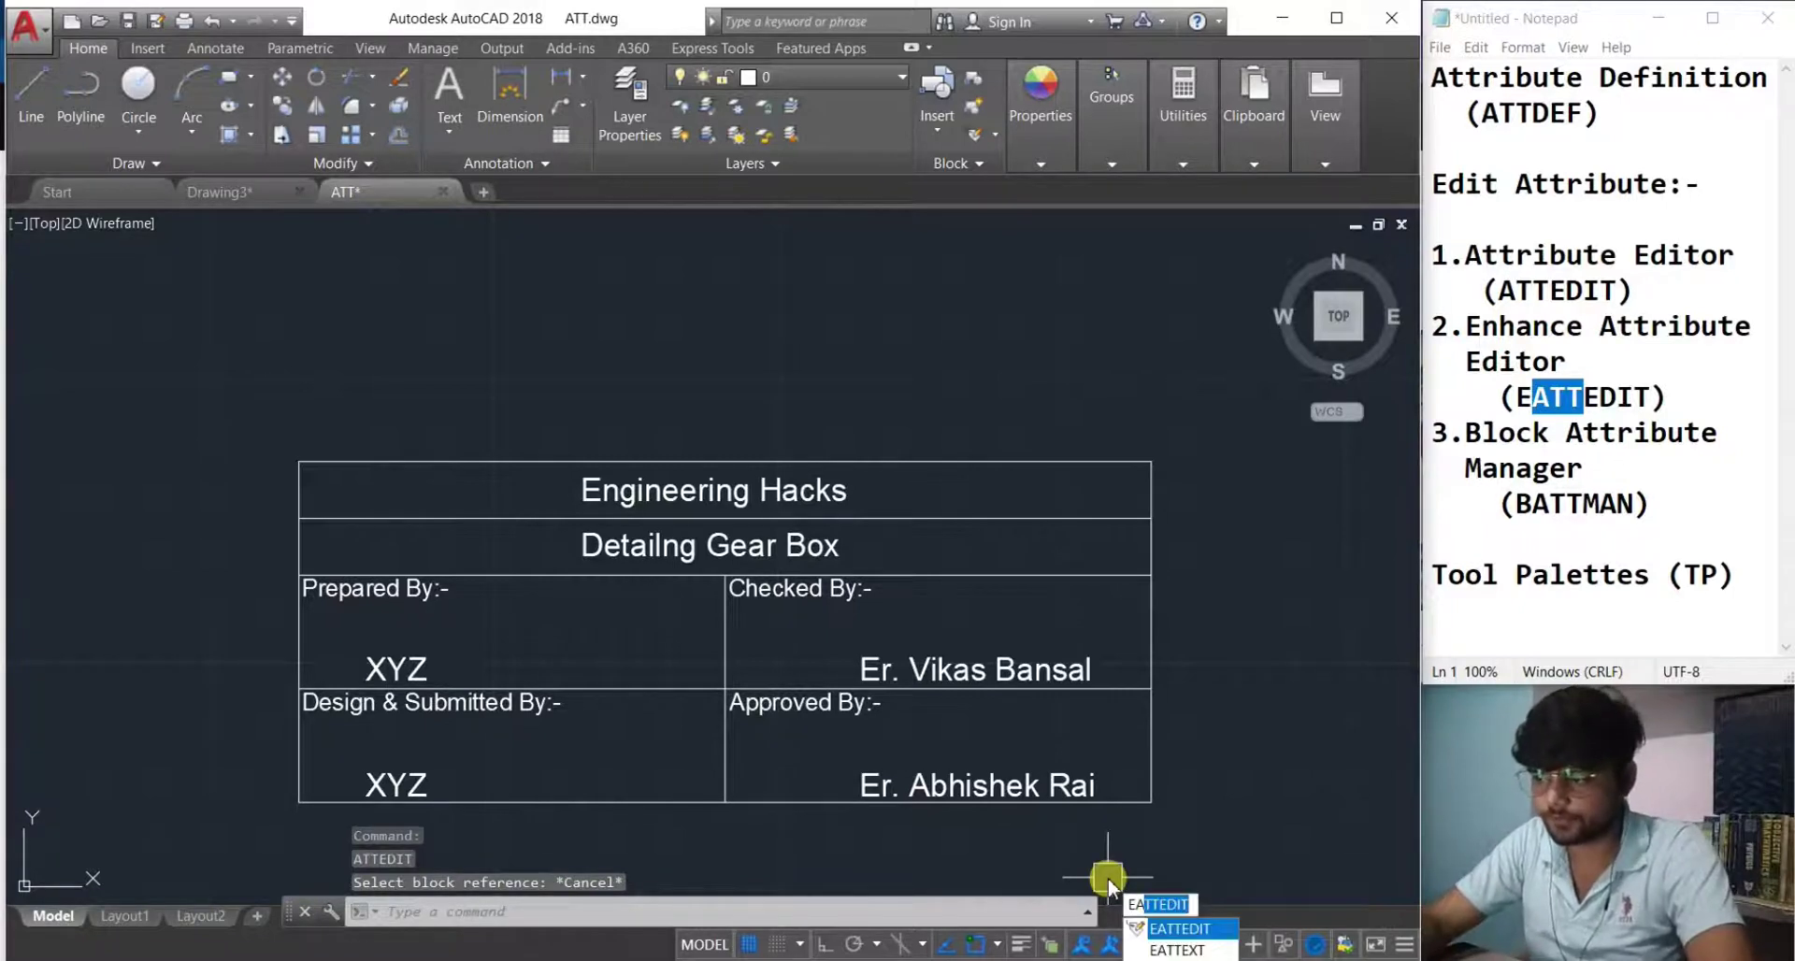
pyautogui.write('tted')
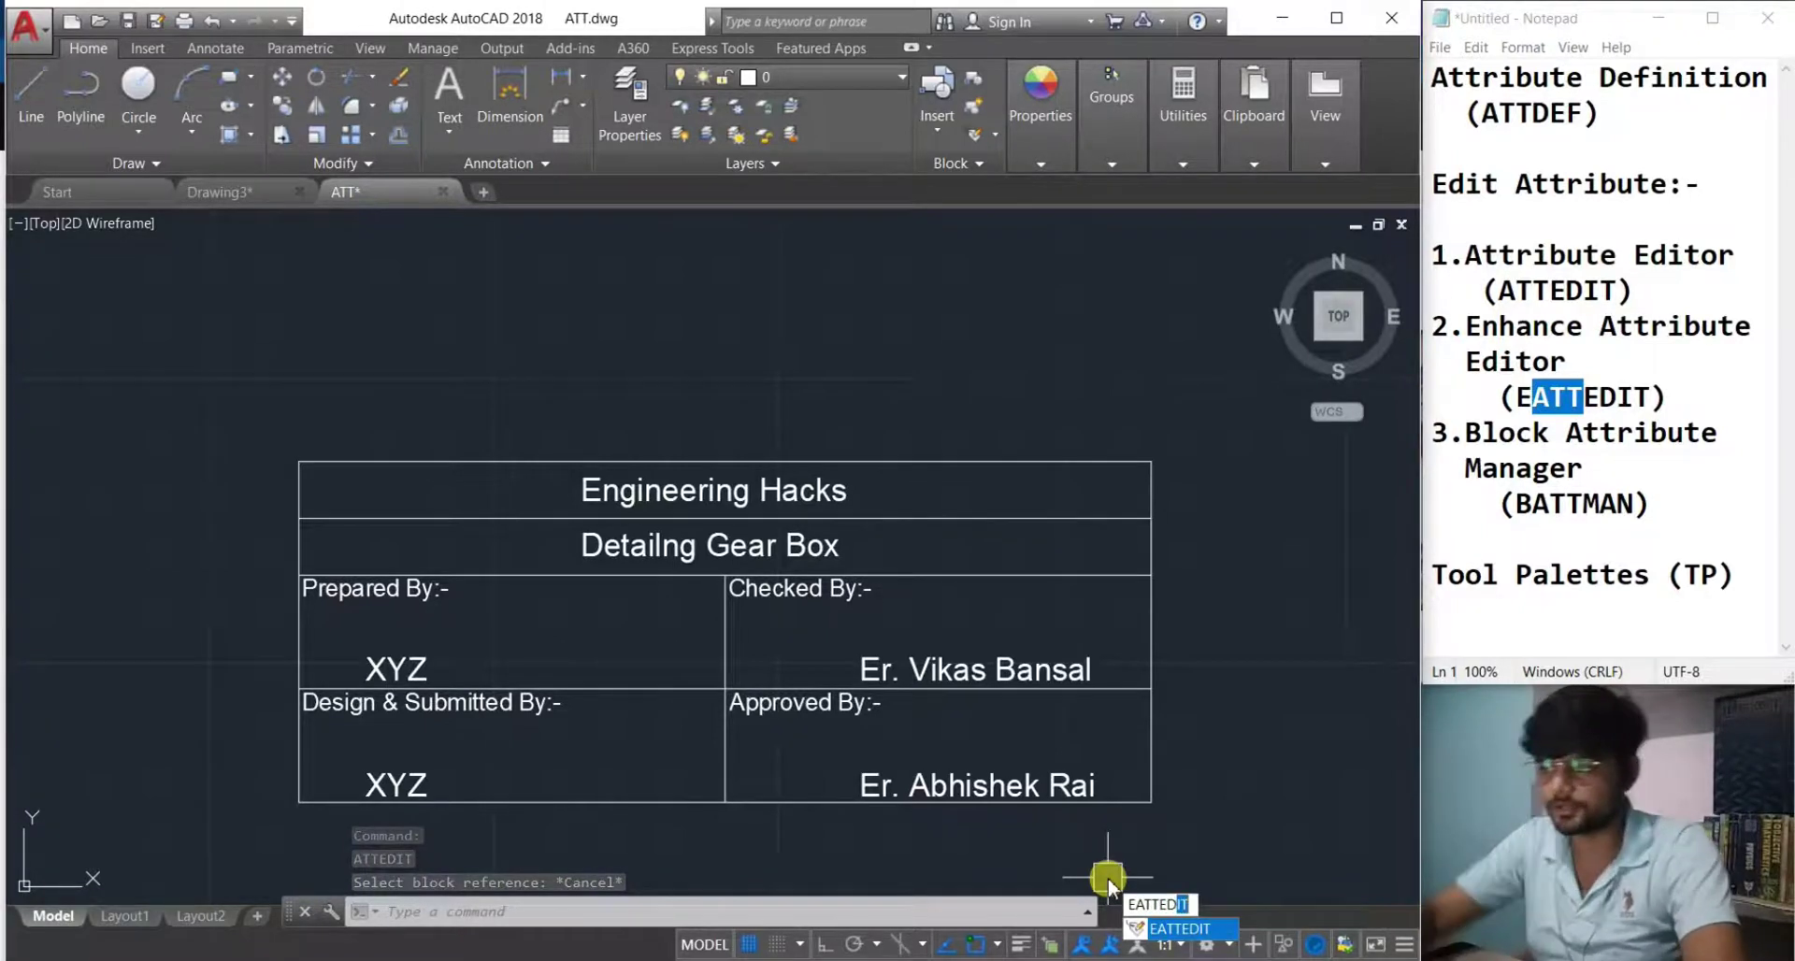
pyautogui.press('Return')
pyautogui.click(1157, 648)
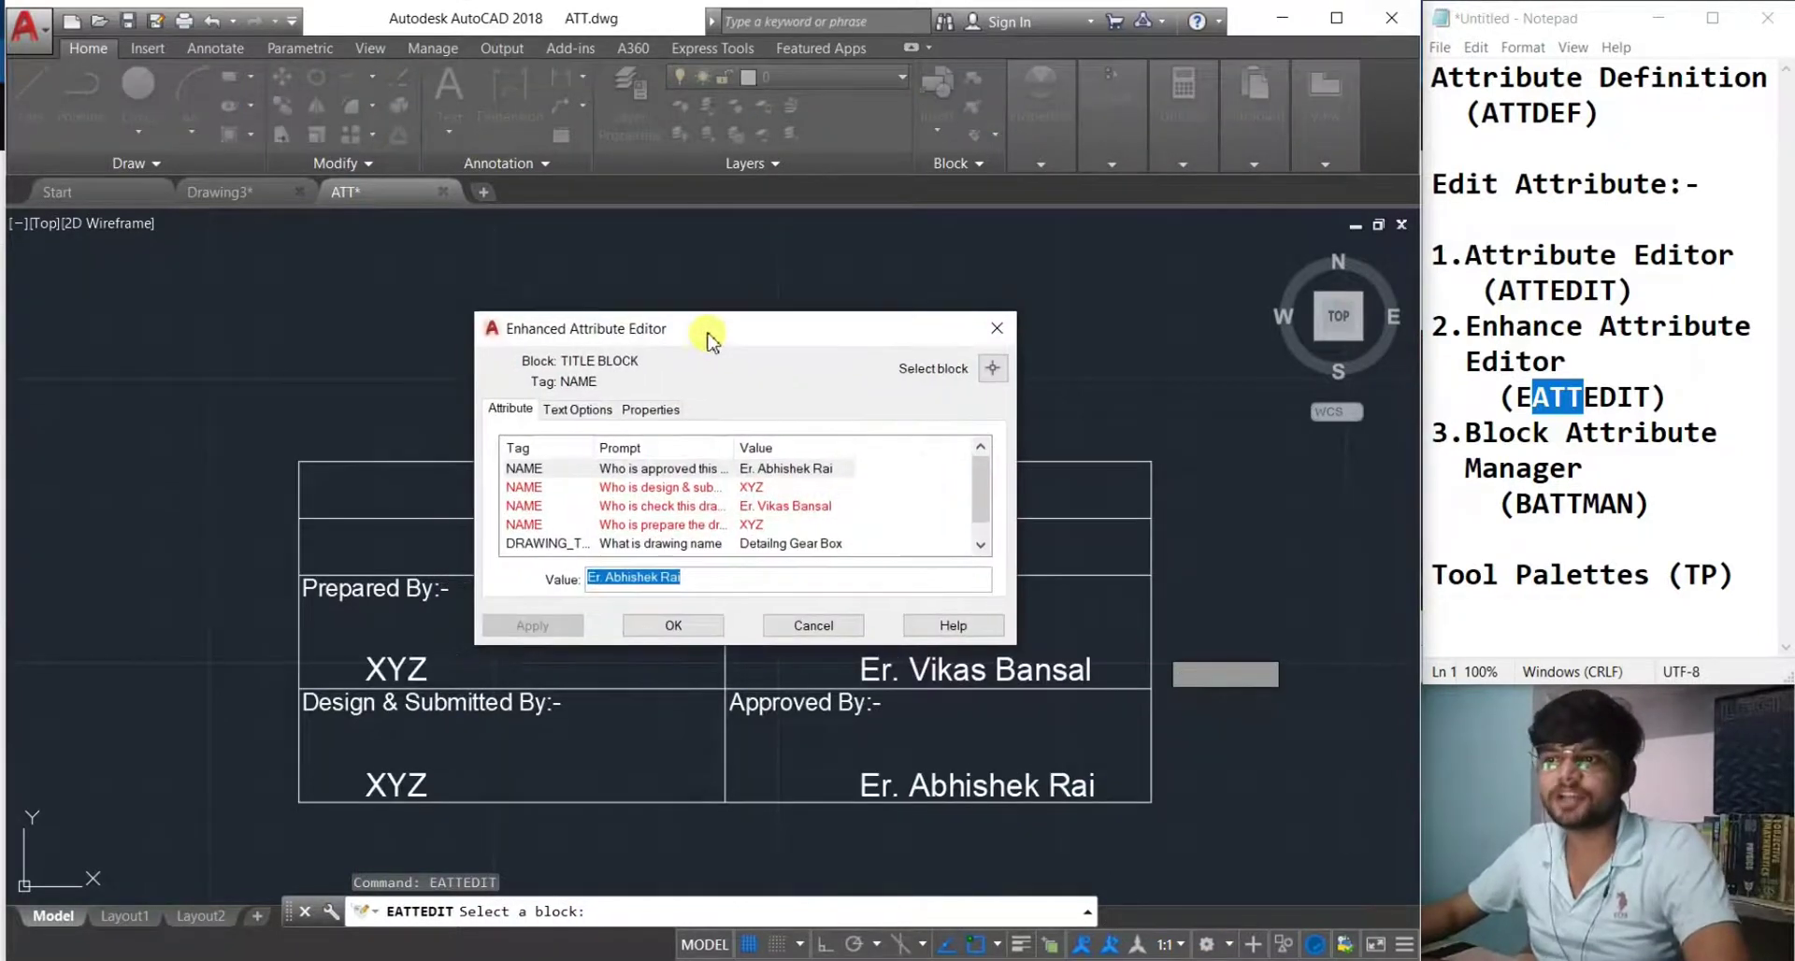
# Review the design-submit attribute's text options: layer 0, linetype ByLayer, colour ByLayer.
pyautogui.moveTo(708, 338); pyautogui.dragTo(811, 250)
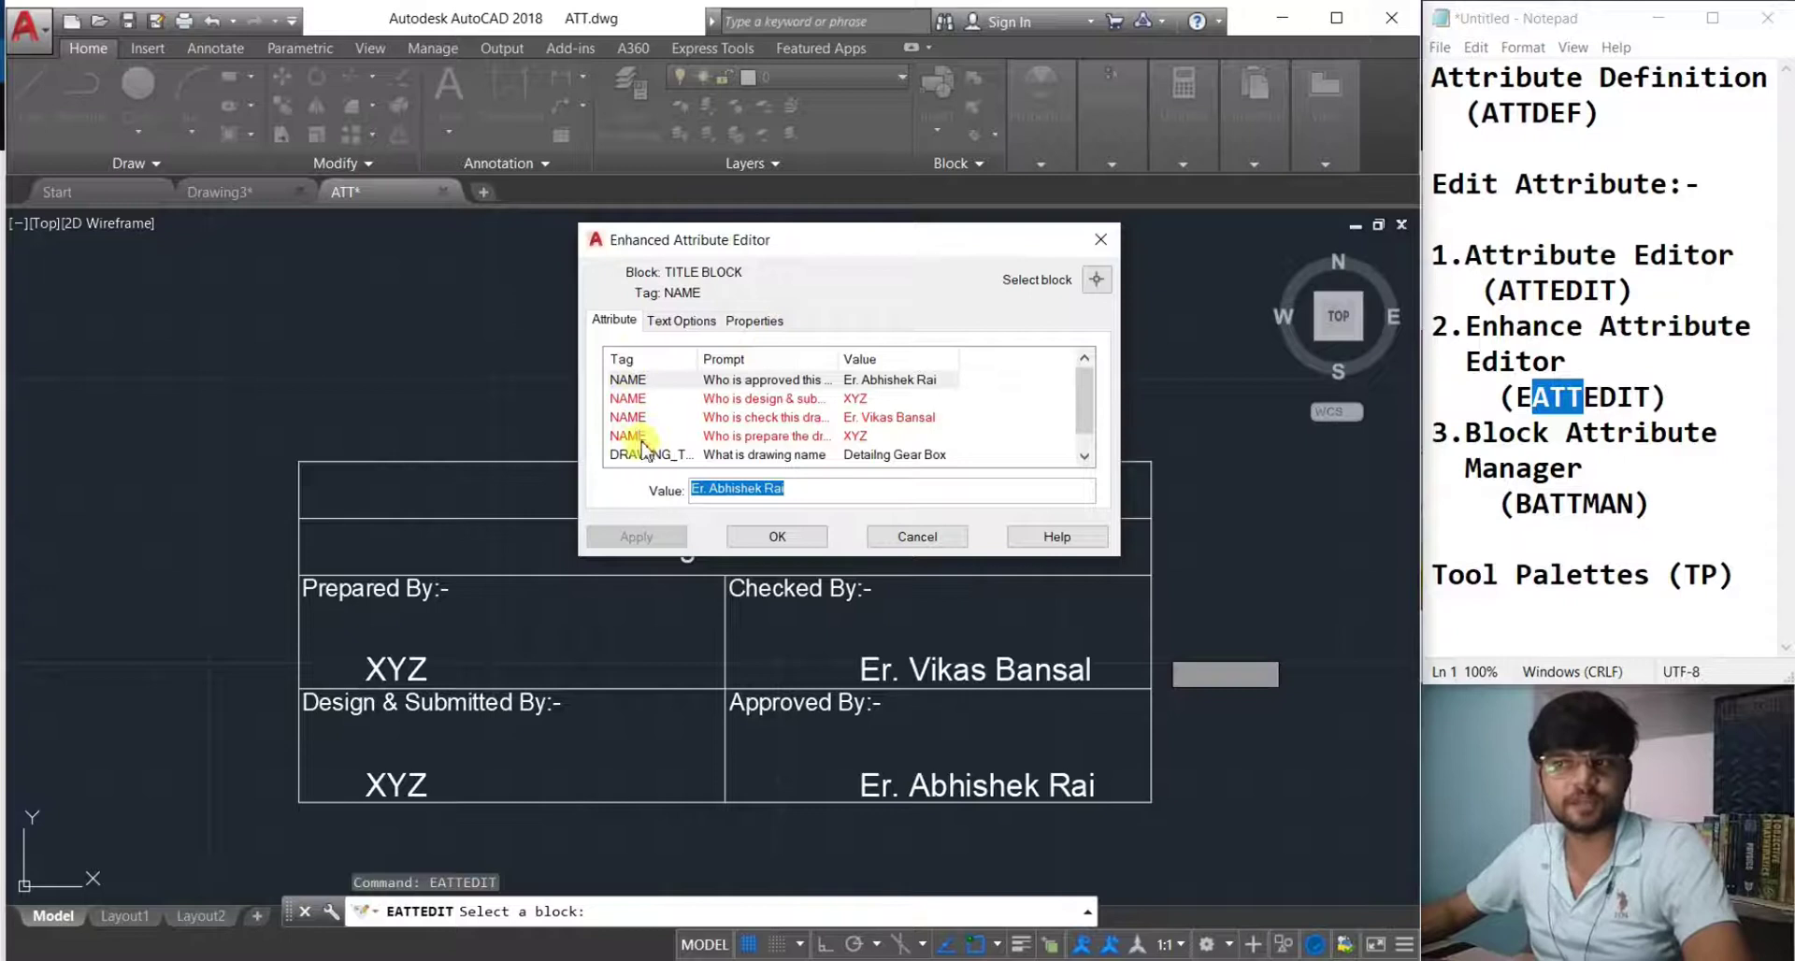
pyautogui.click(870, 400)
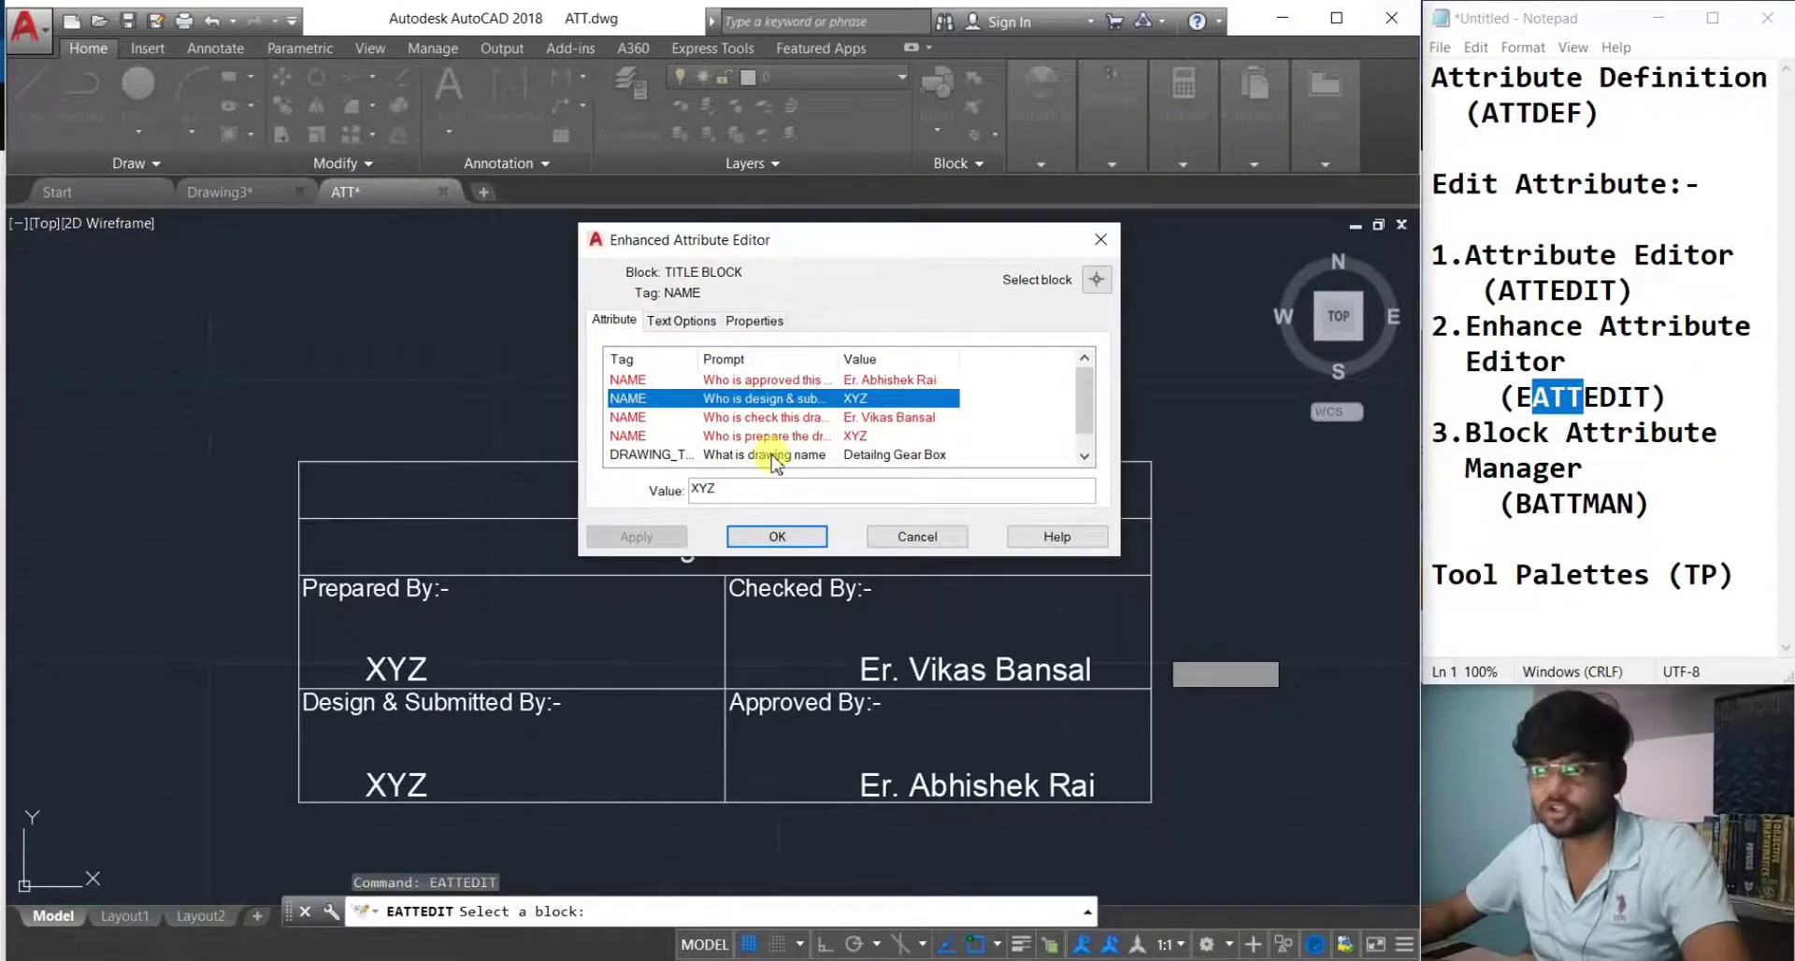
pyautogui.click(671, 322)
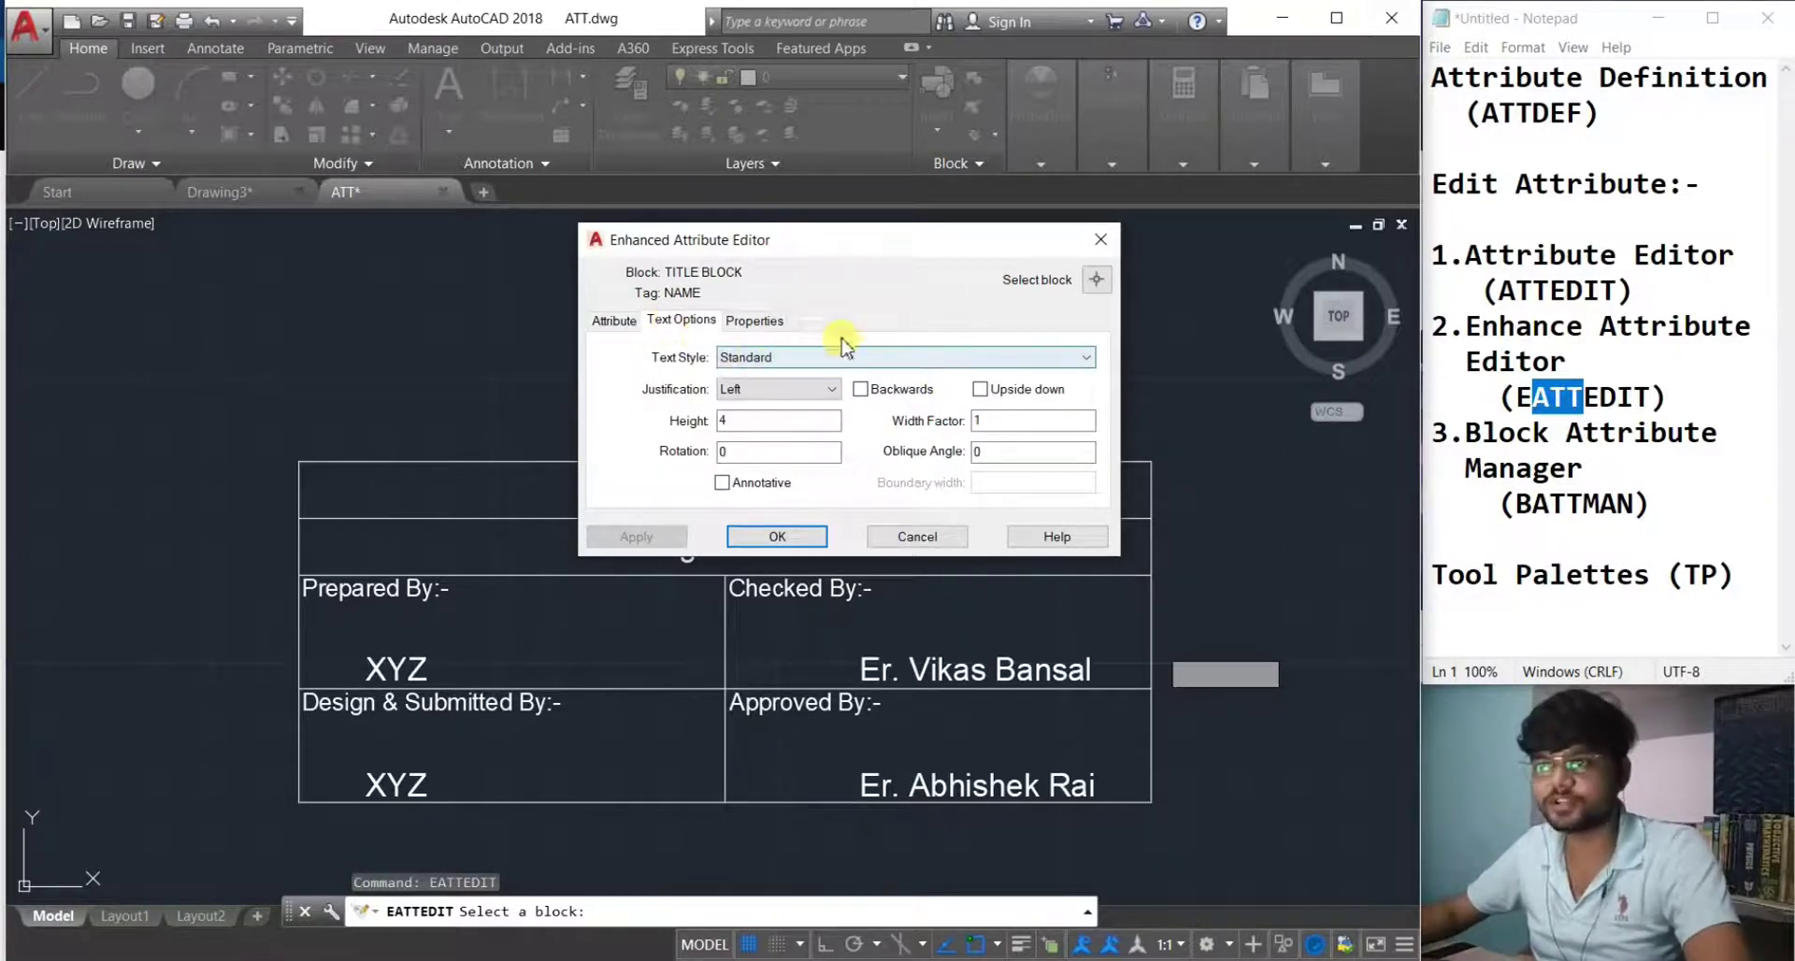
pyautogui.click(772, 327)
pyautogui.click(761, 355)
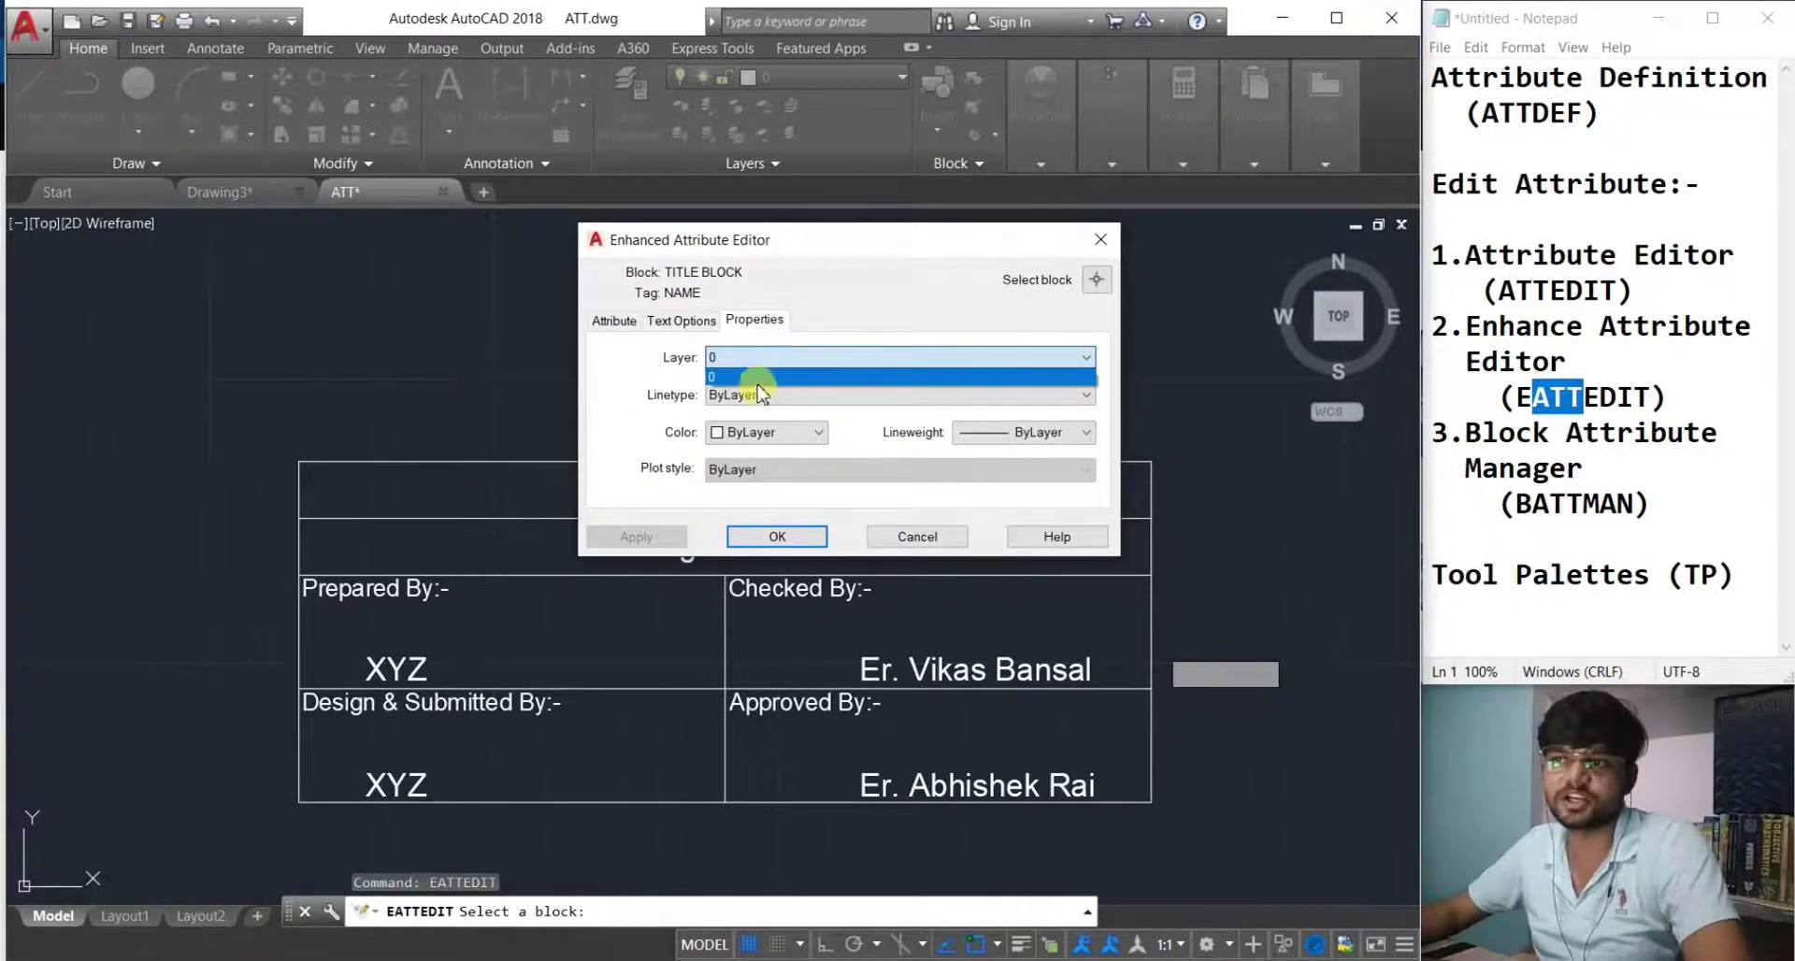
pyautogui.click(757, 393)
pyautogui.click(757, 396)
pyautogui.click(626, 425)
pyautogui.click(753, 433)
pyautogui.click(622, 420)
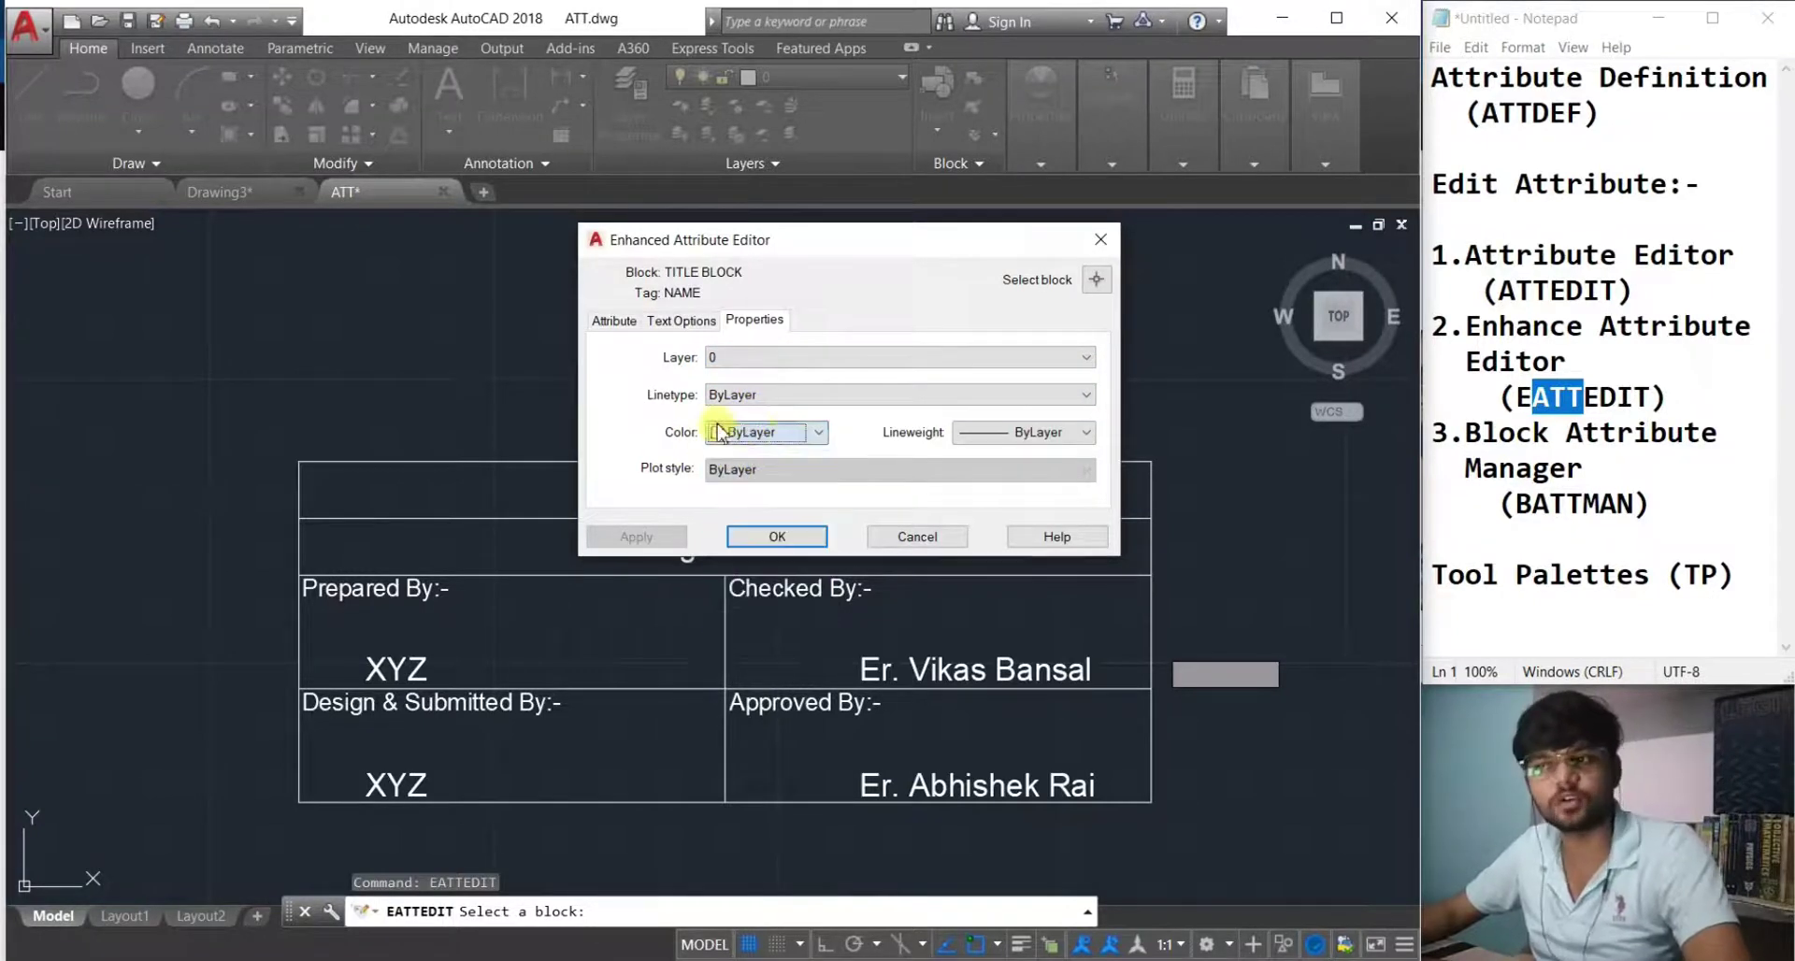
pyautogui.click(614, 325)
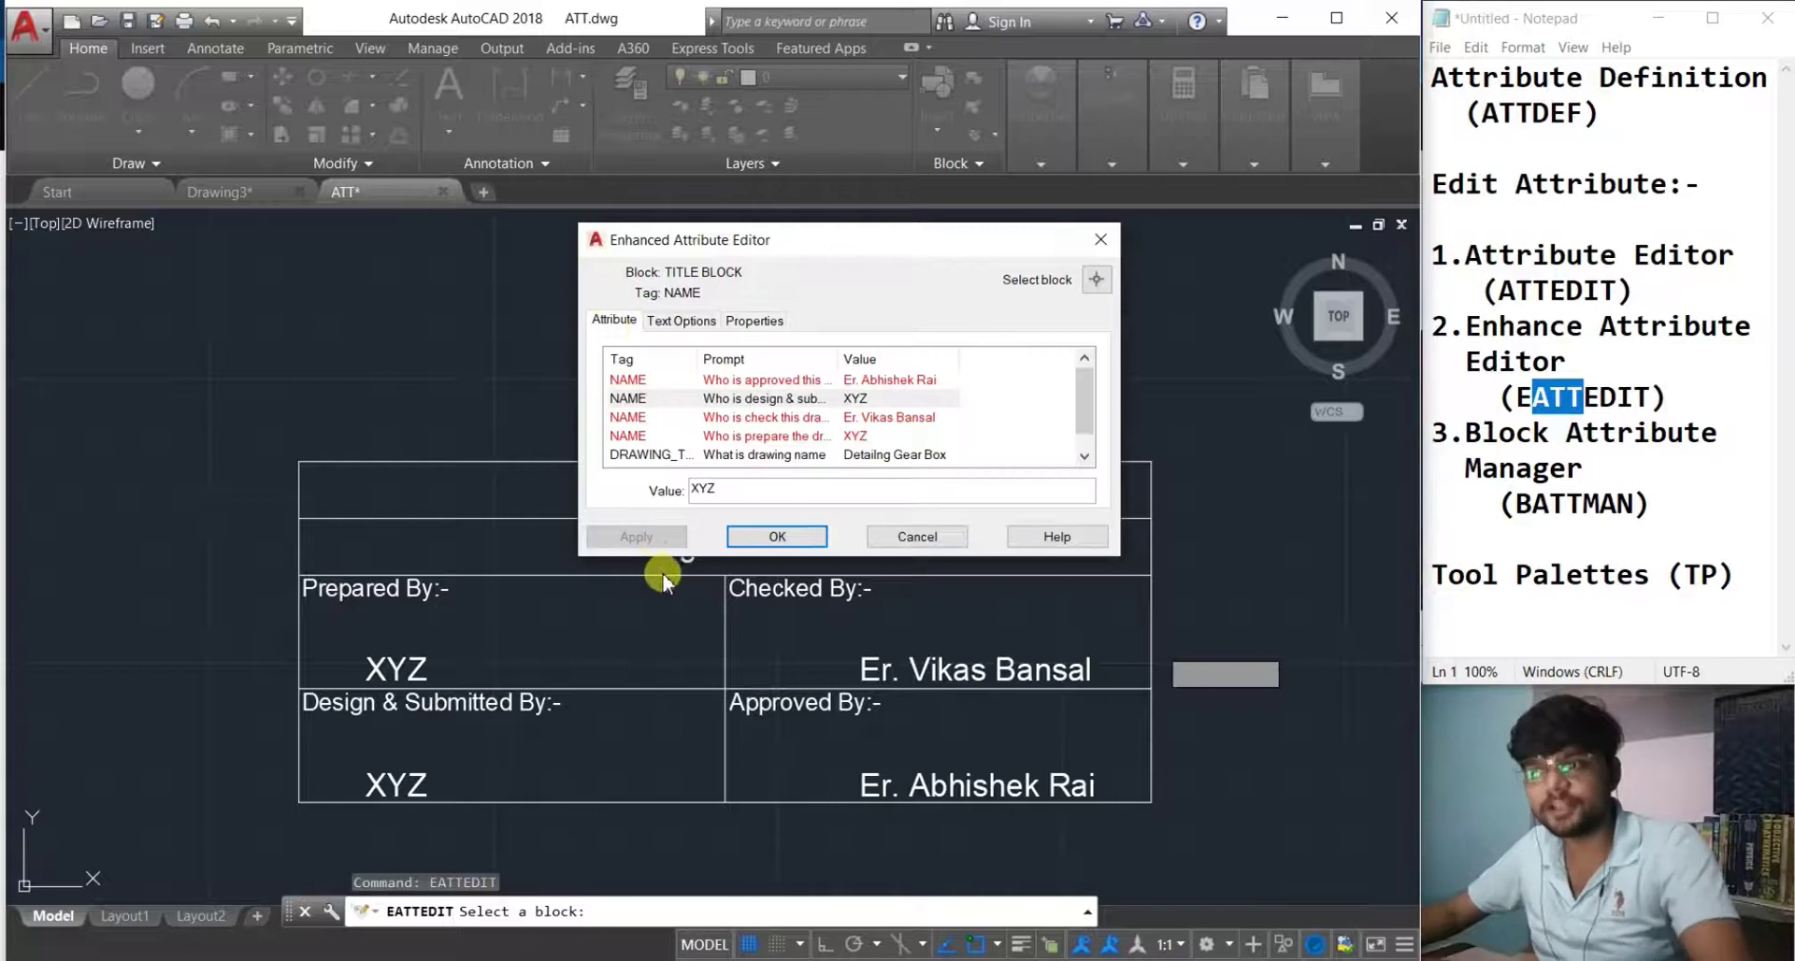
# Cancel the attribute editor without changes and clear the selection.
pyautogui.click(921, 537)
pyautogui.click(1322, 561)
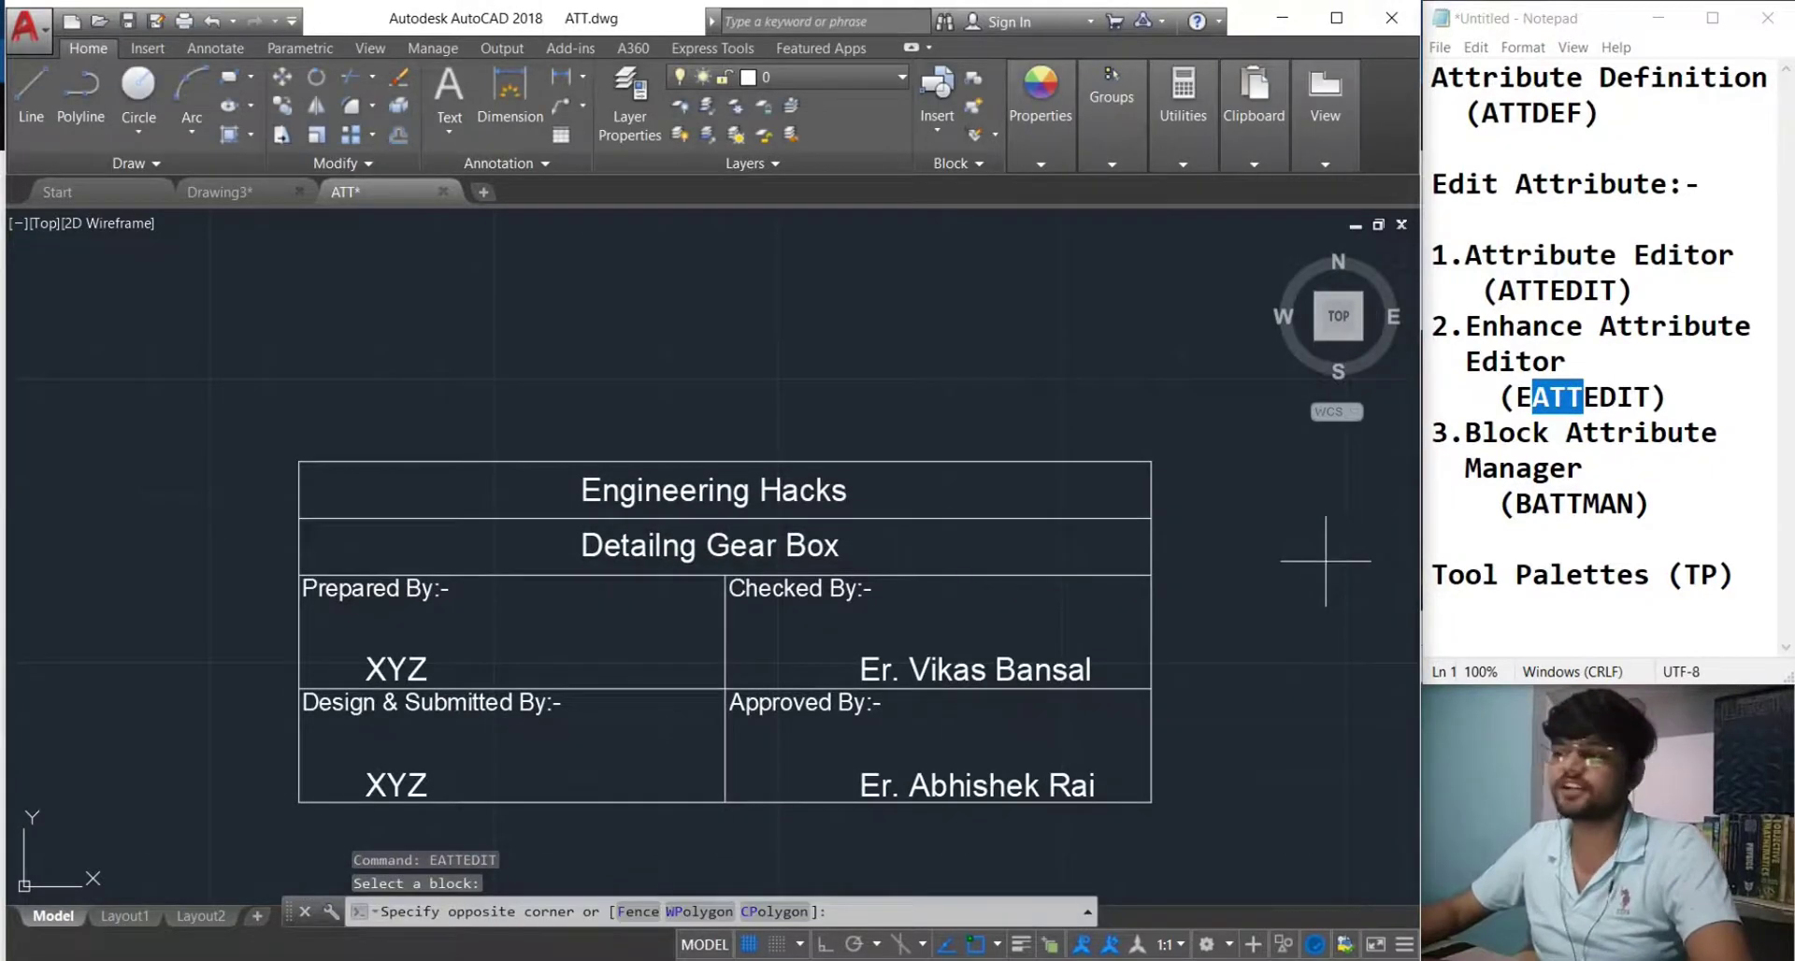
pyautogui.press('Escape')
pyautogui.press('Escape')
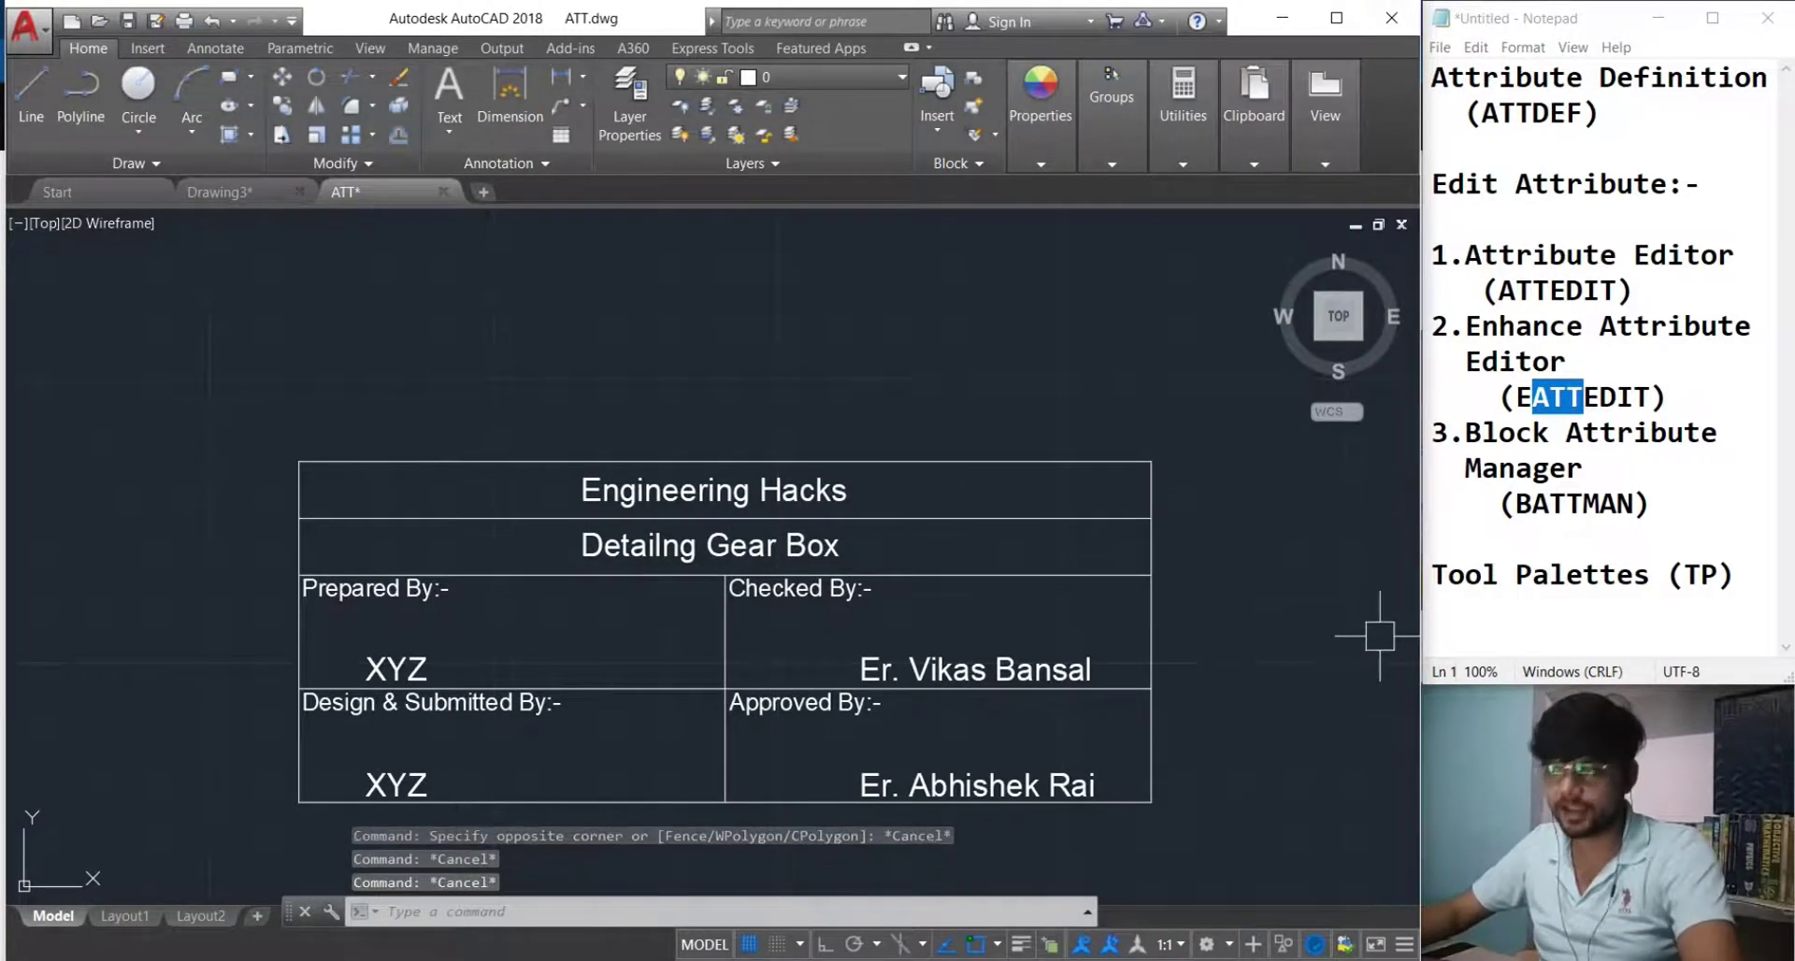
pyautogui.click(1623, 532)
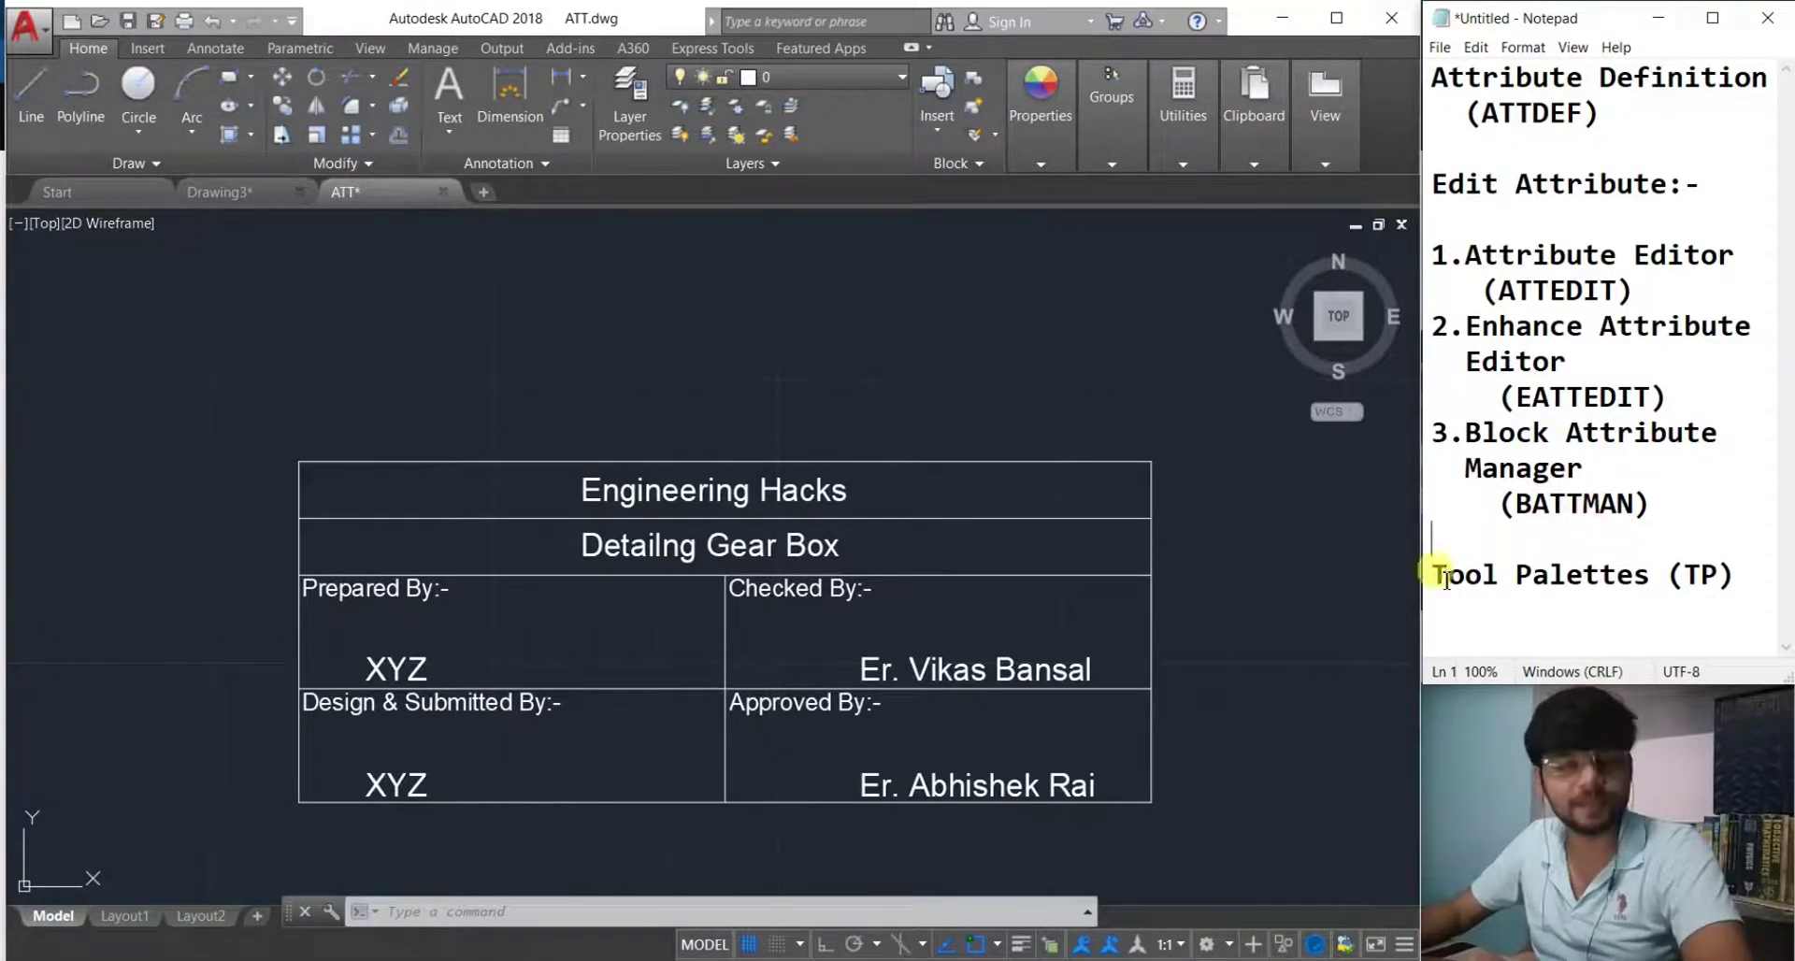
# Type battman into the notes, then delete it again.
pyautogui.write('battman')
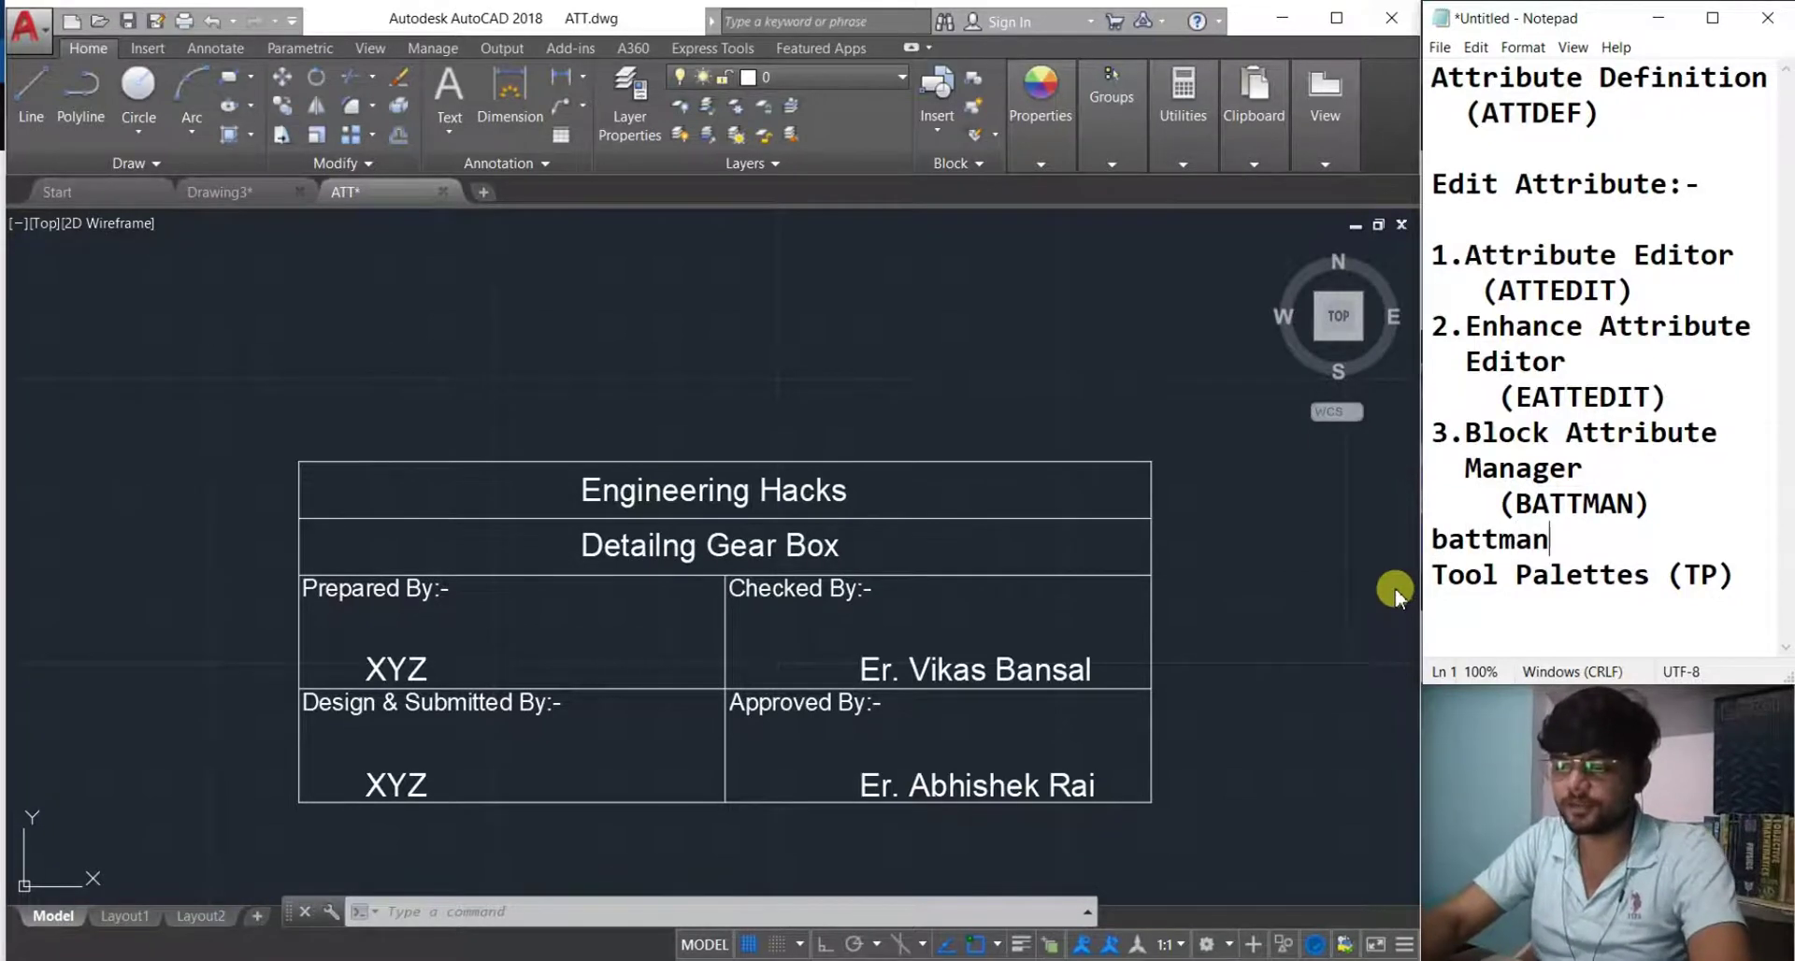
pyautogui.press('Return')
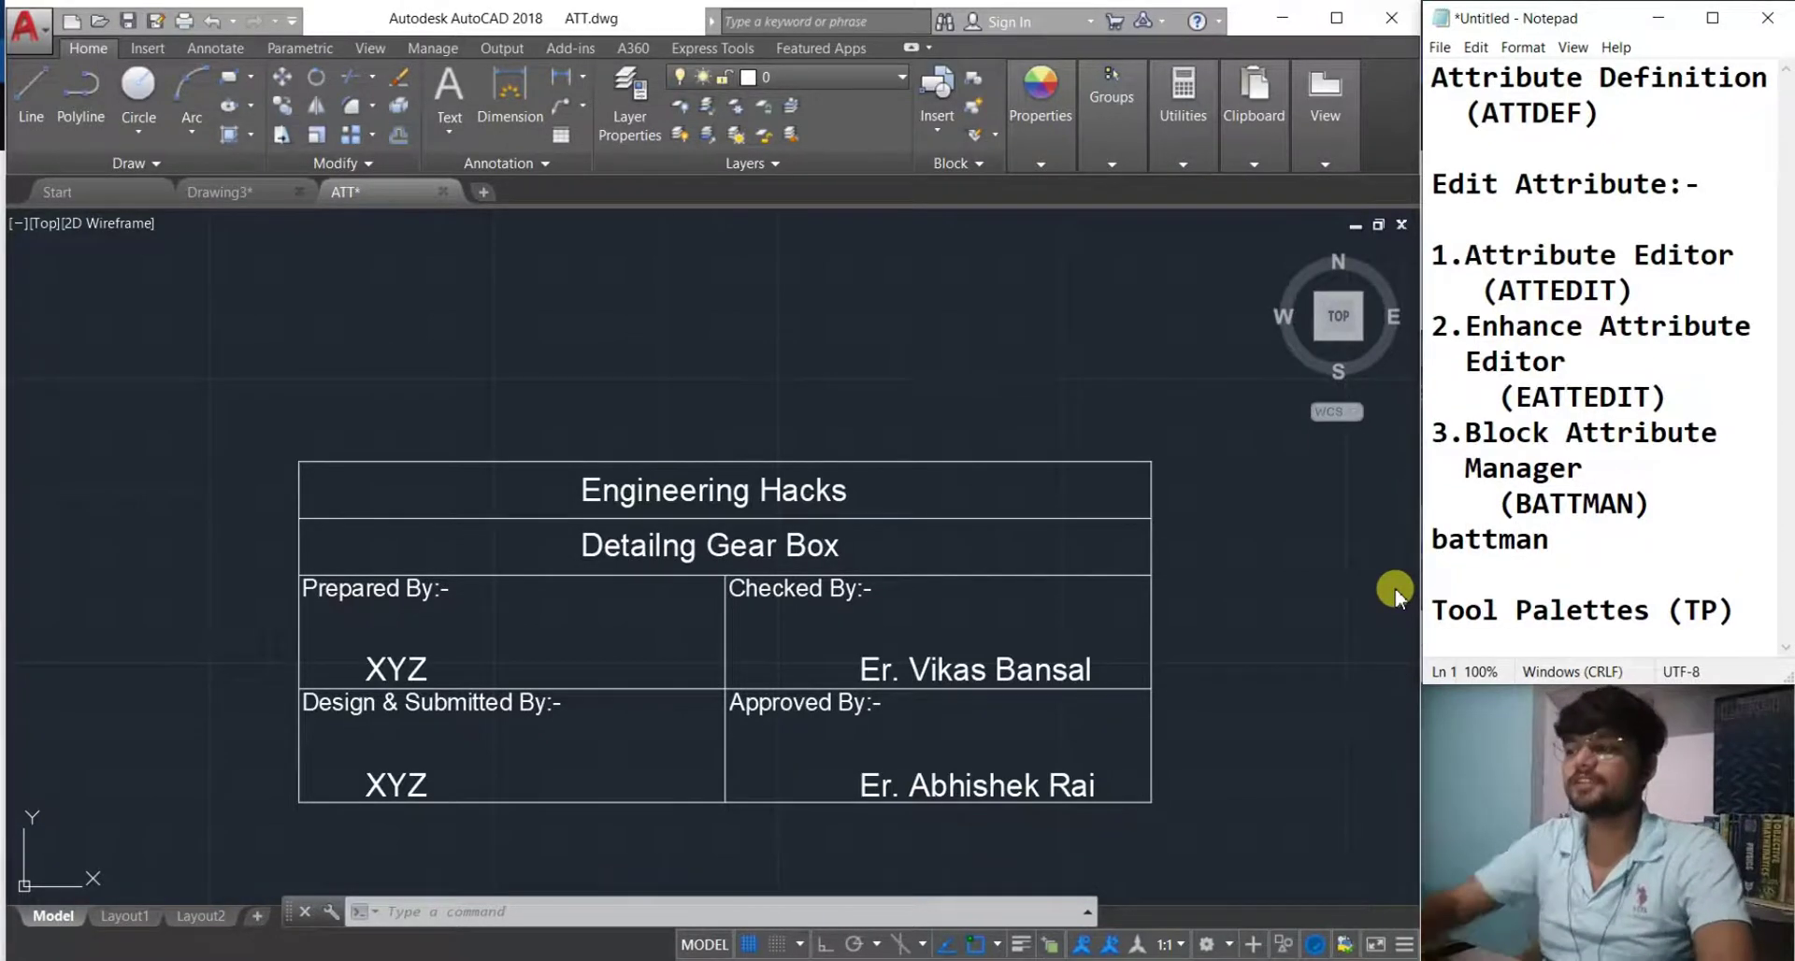
pyautogui.moveTo(1555, 542); pyautogui.dragTo(1393, 530)
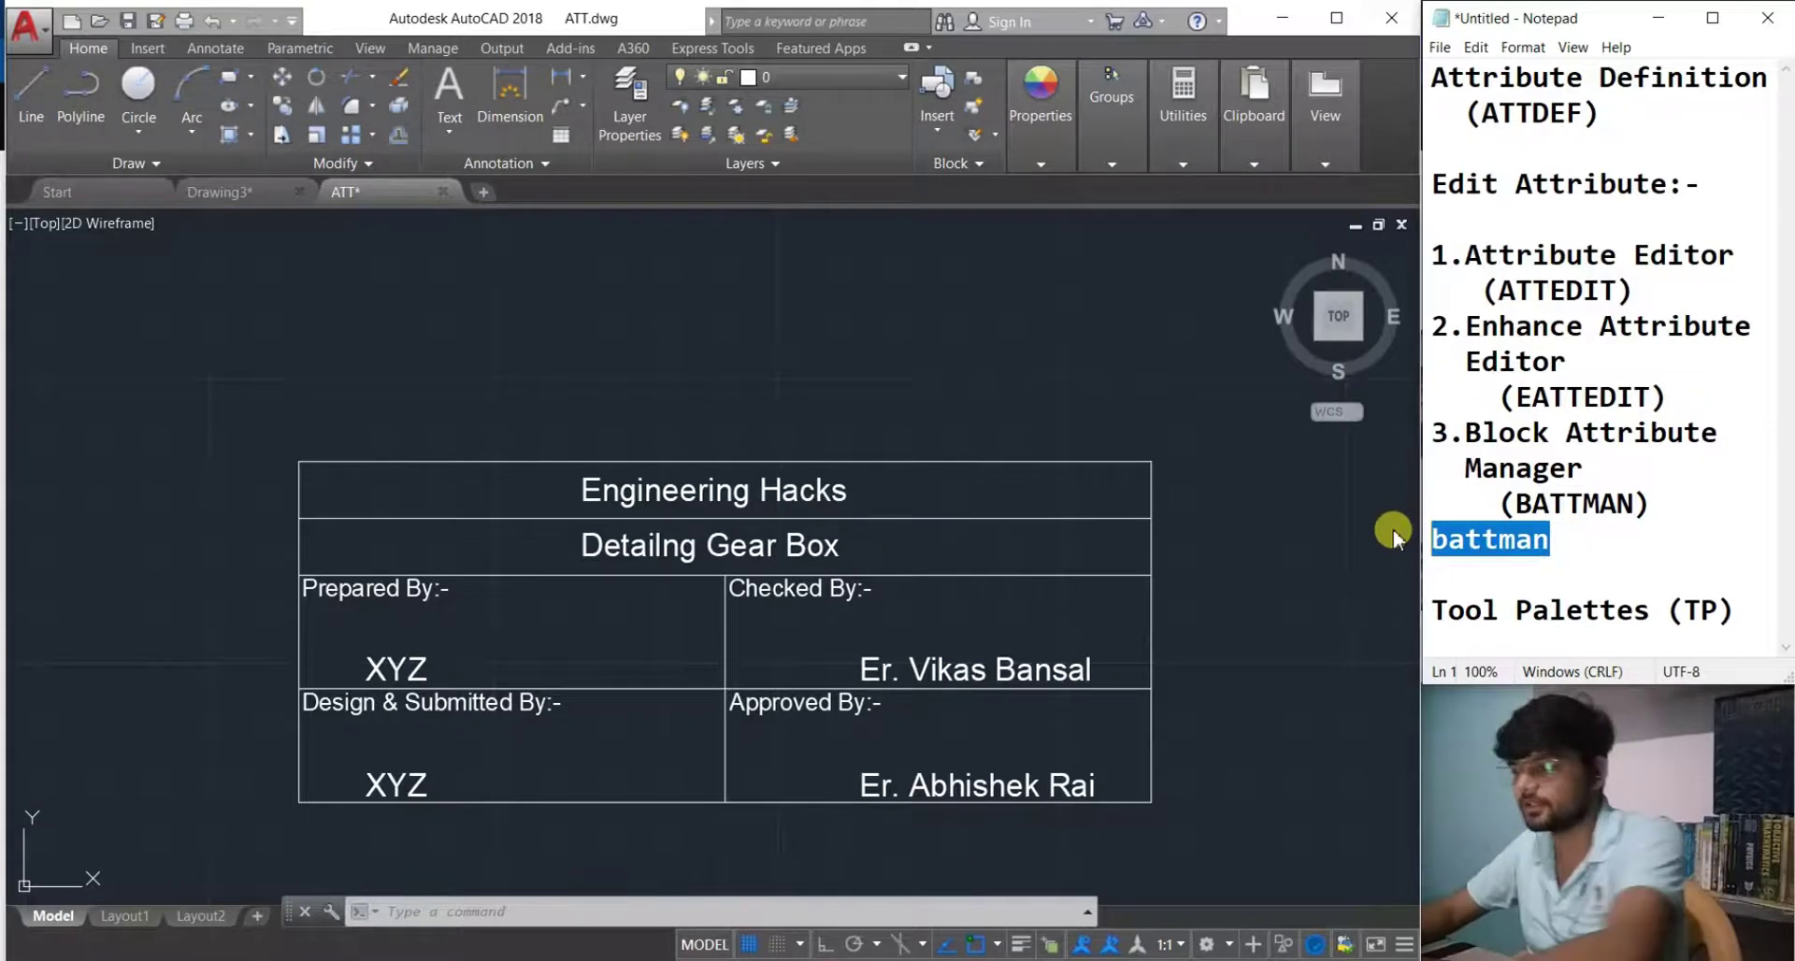
pyautogui.press('Delete')
pyautogui.press('Delete')
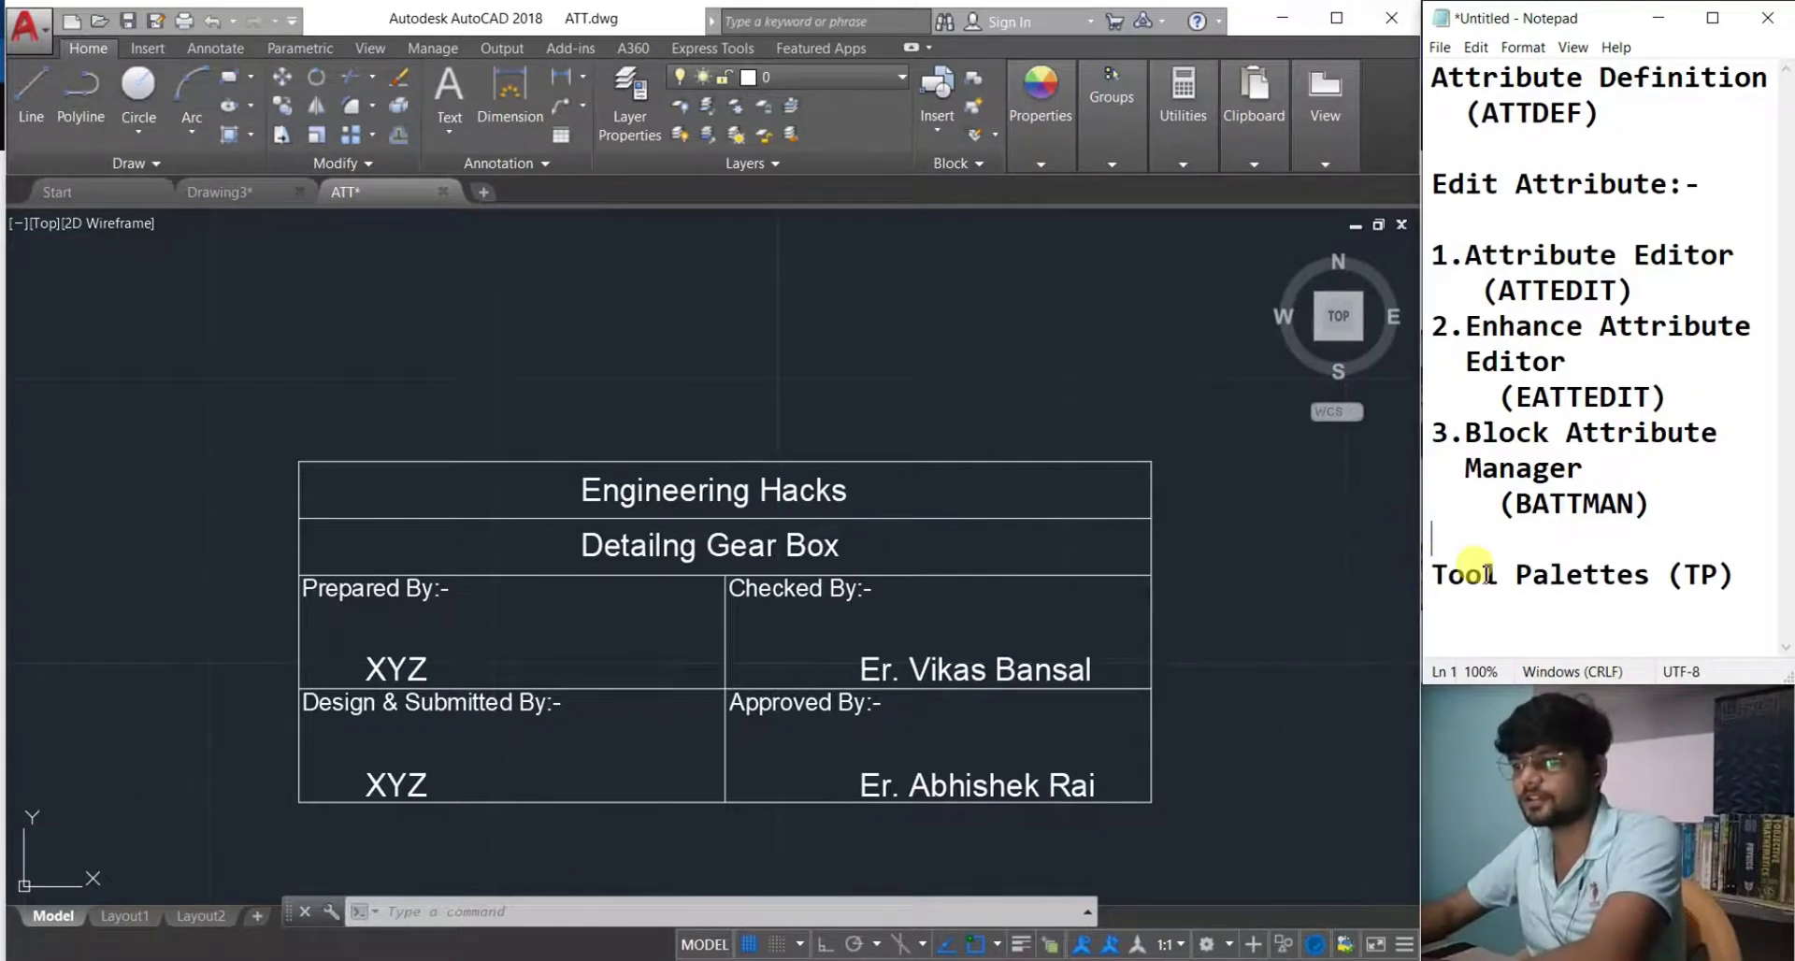
# Run BATTMAN from the AutoCAD command line.
pyautogui.click(973, 912)
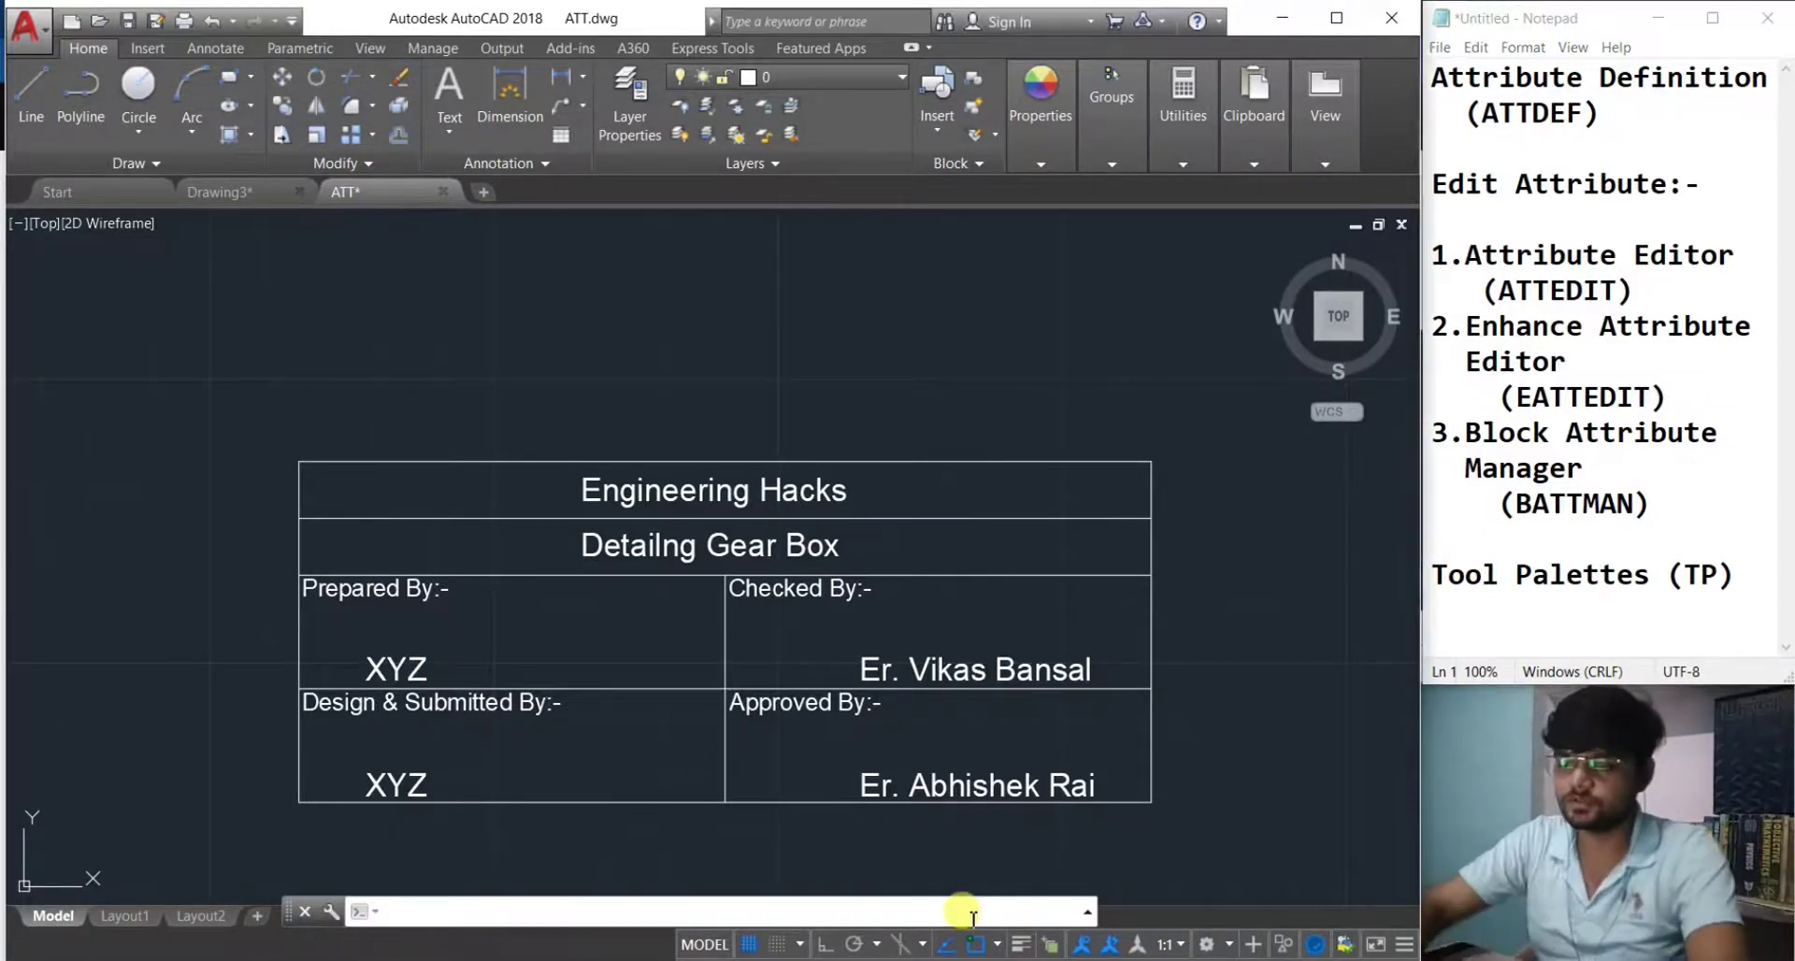
pyautogui.write('battman')
pyautogui.press('Return')
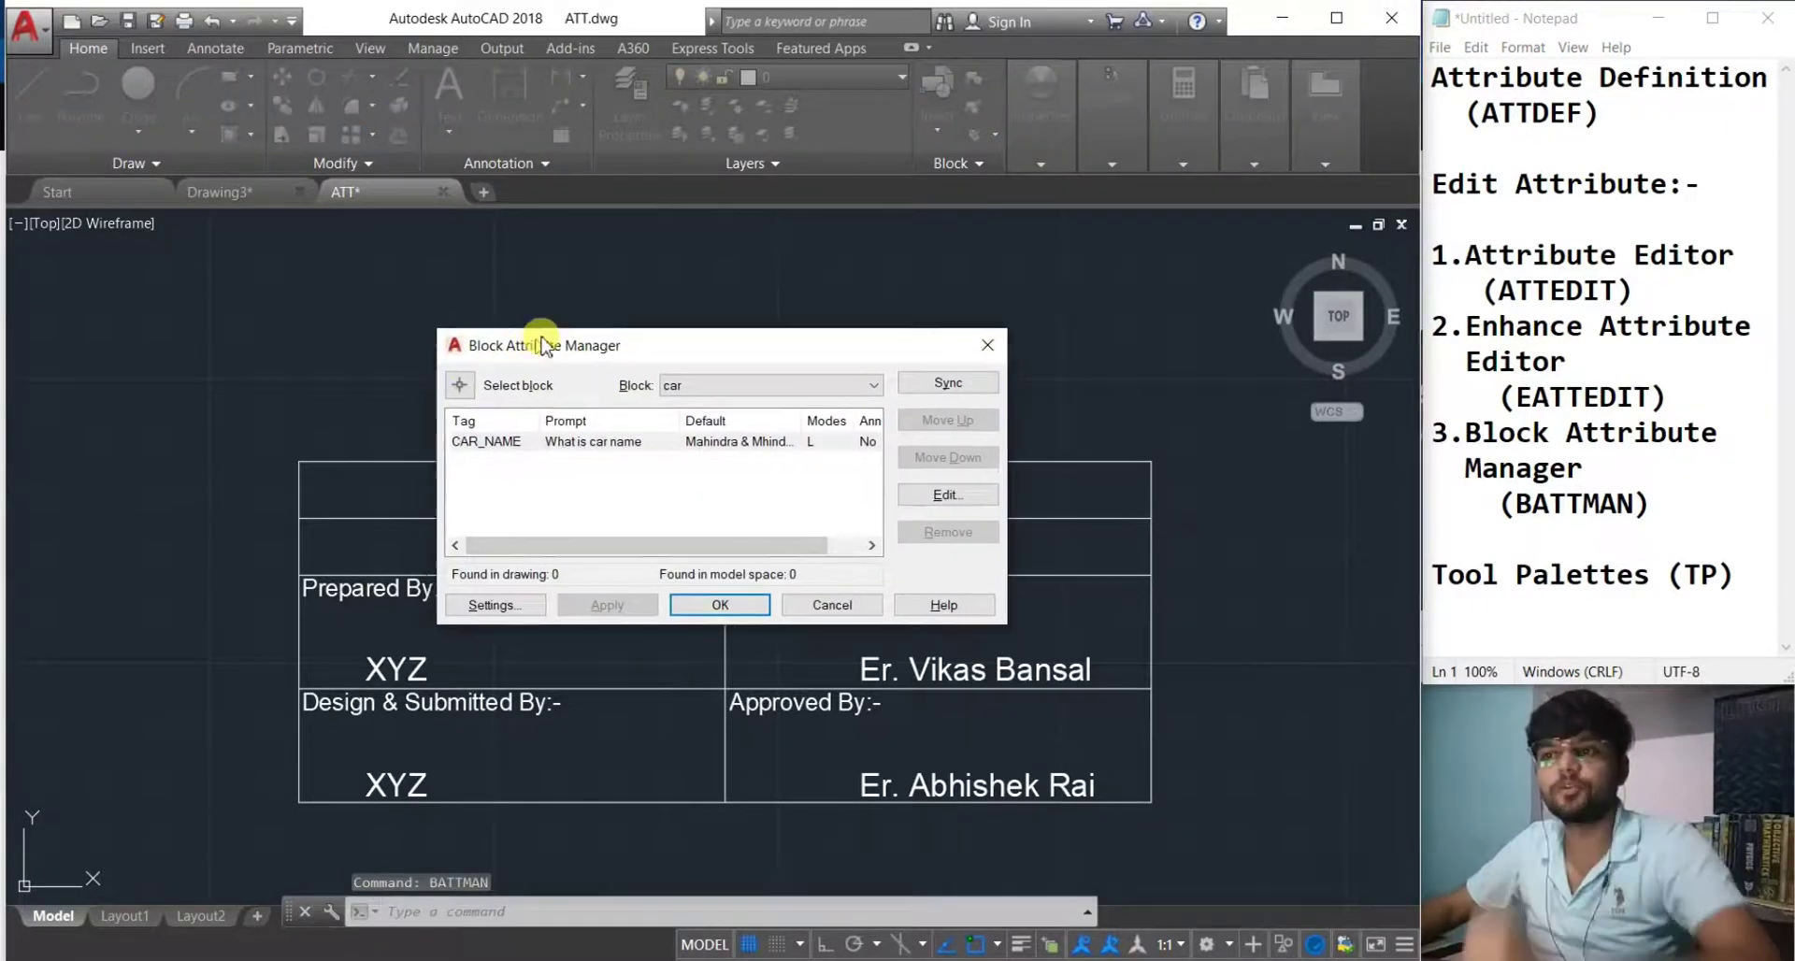
# Switch the Block list between car and TITLE BLOCK to compare their attributes.
pyautogui.moveTo(519, 349); pyautogui.dragTo(631, 296)
pyautogui.click(708, 395)
pyautogui.click(682, 439)
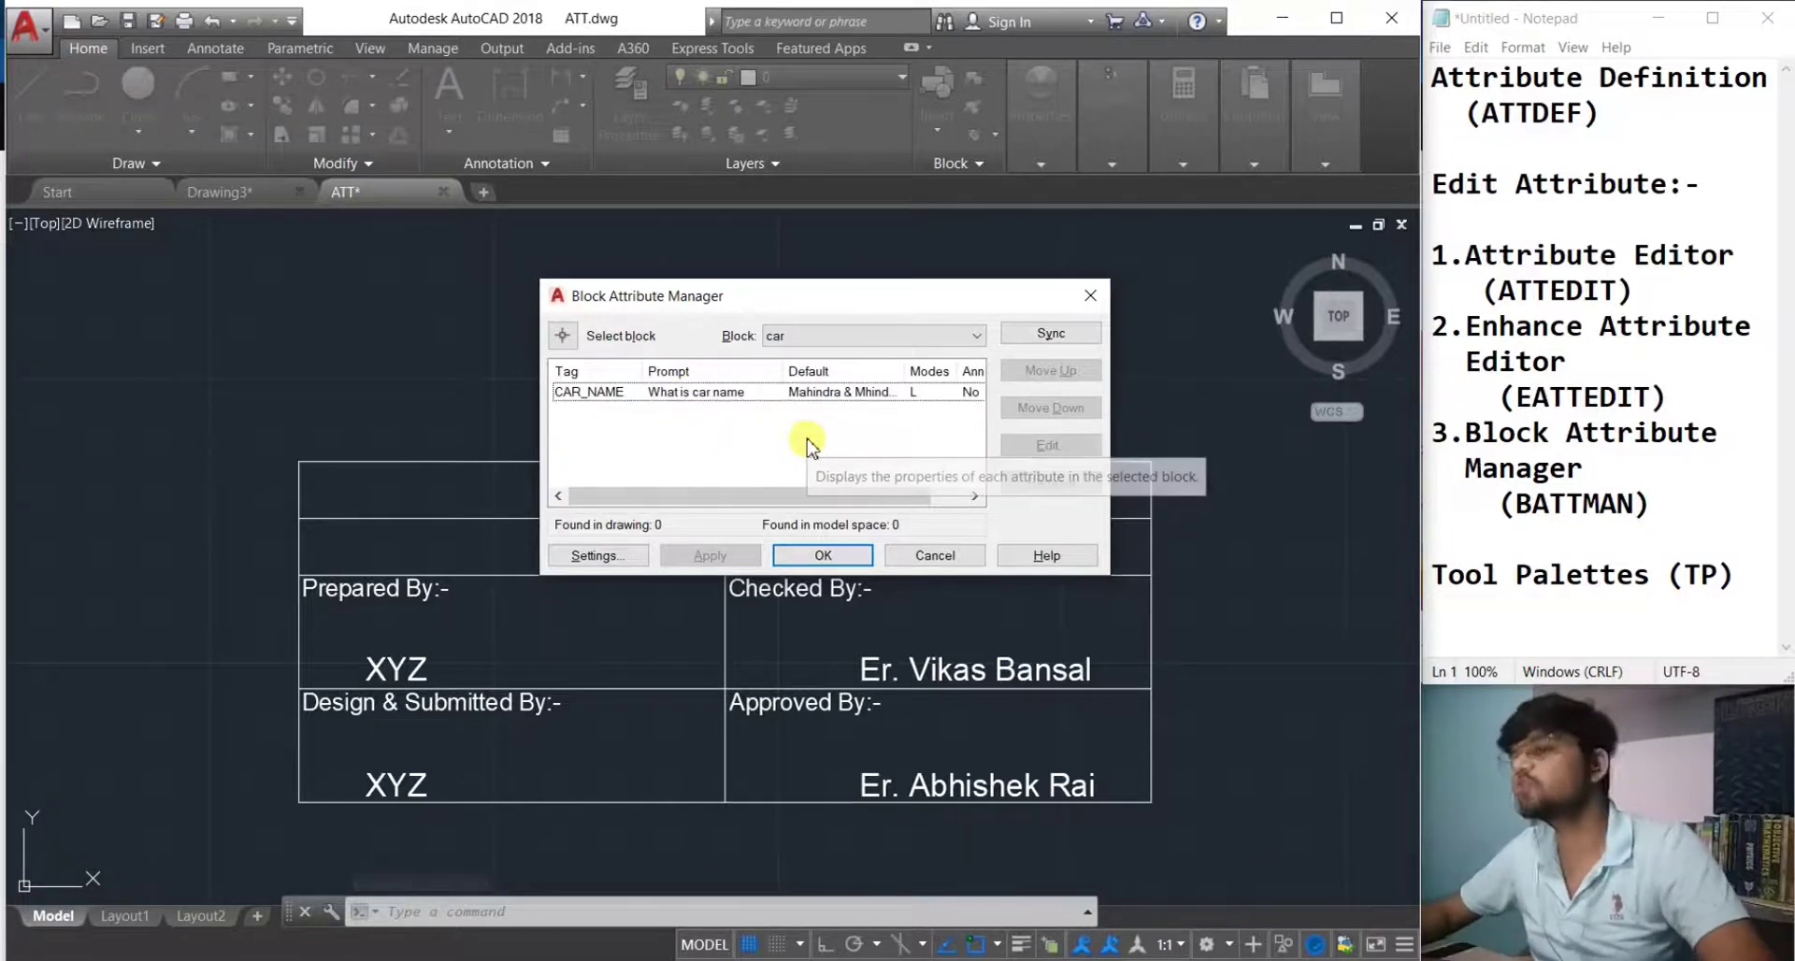
pyautogui.click(921, 337)
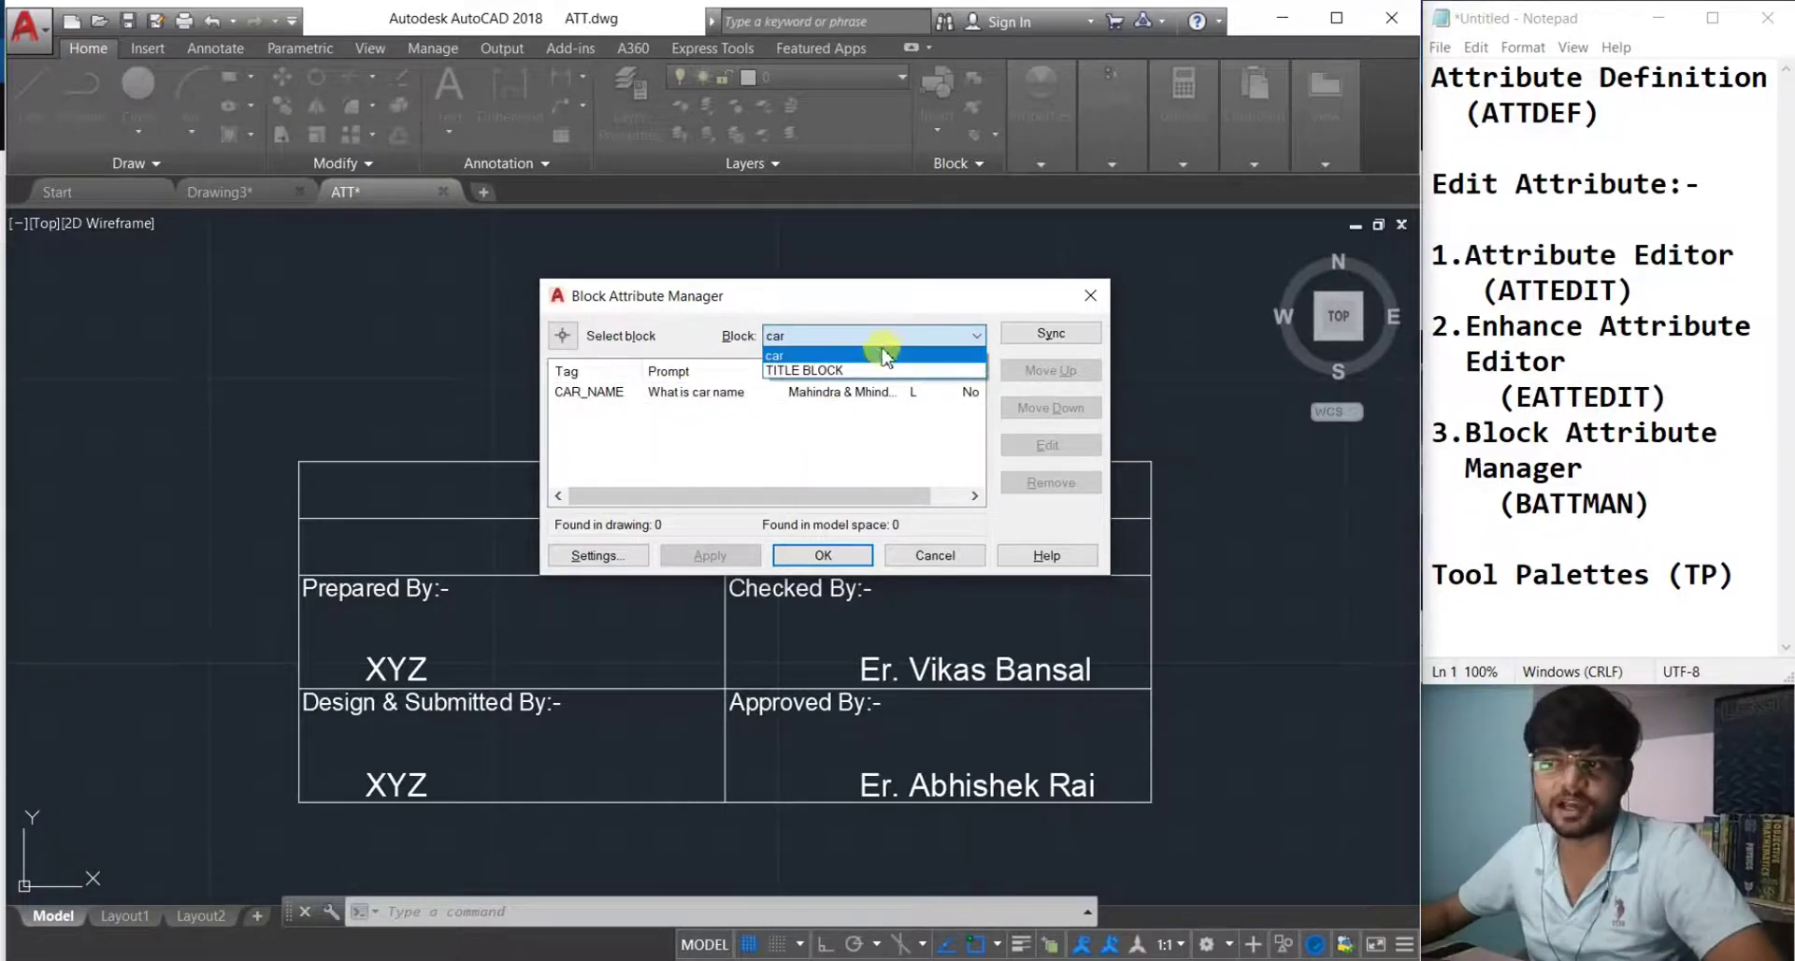
pyautogui.click(851, 371)
pyautogui.click(911, 336)
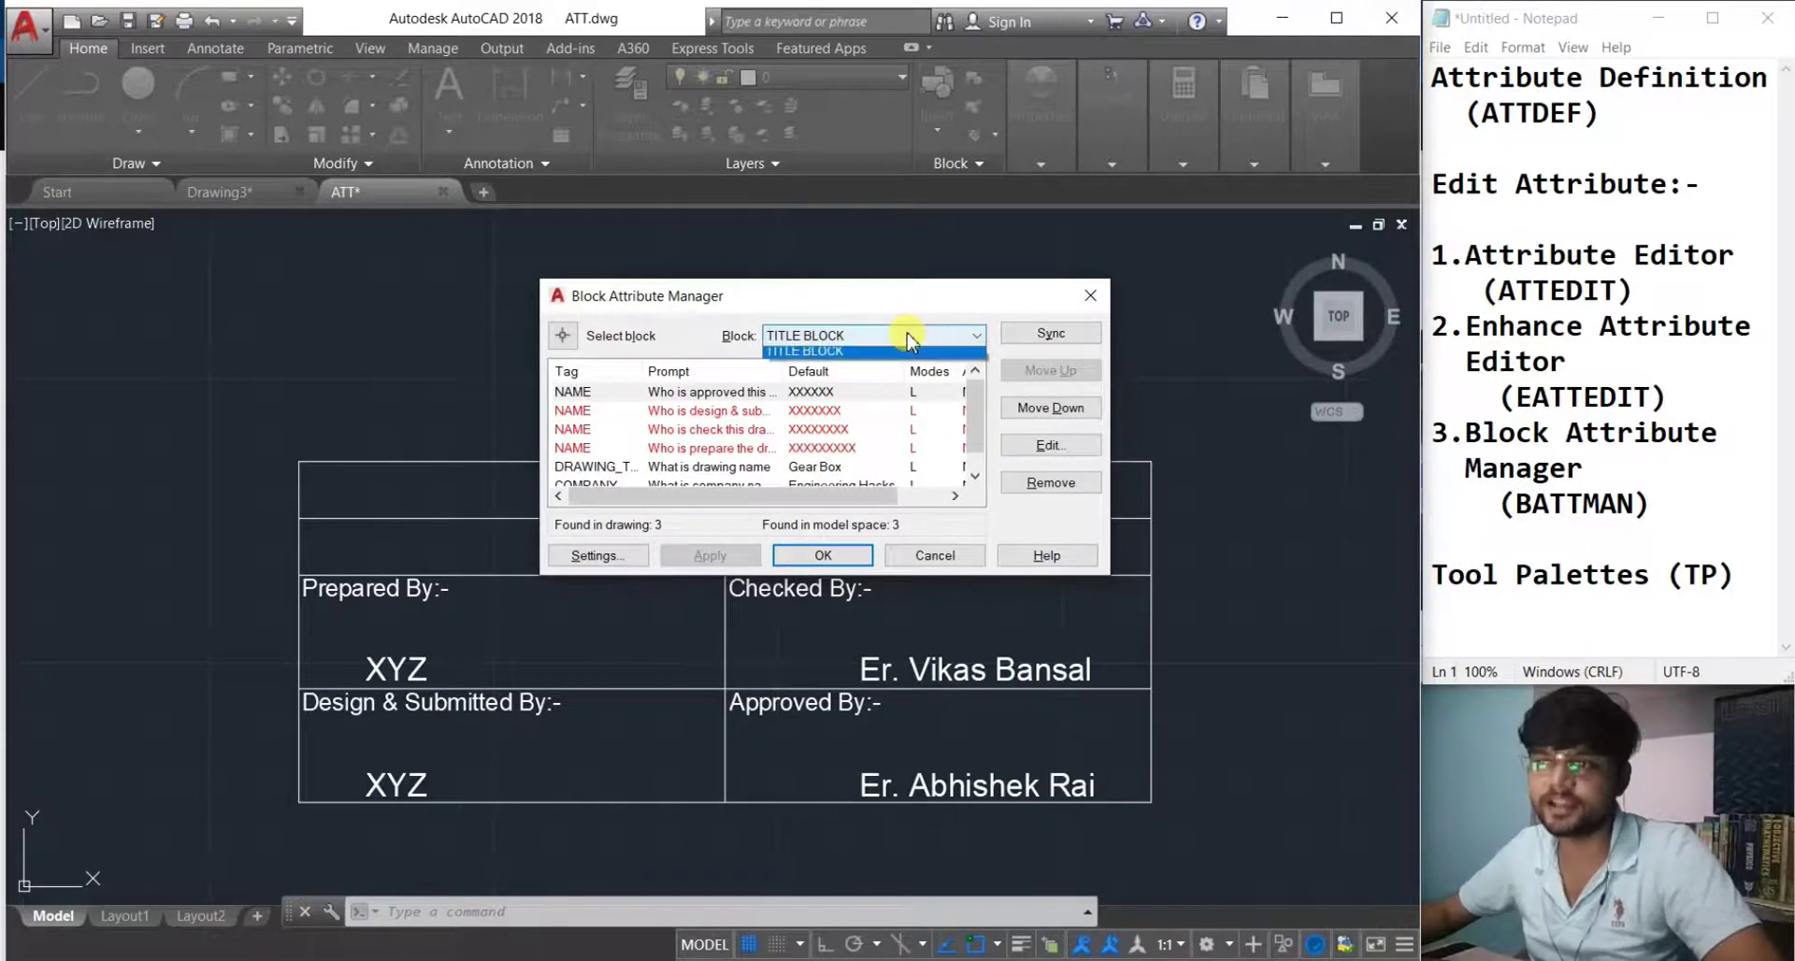
pyautogui.click(898, 350)
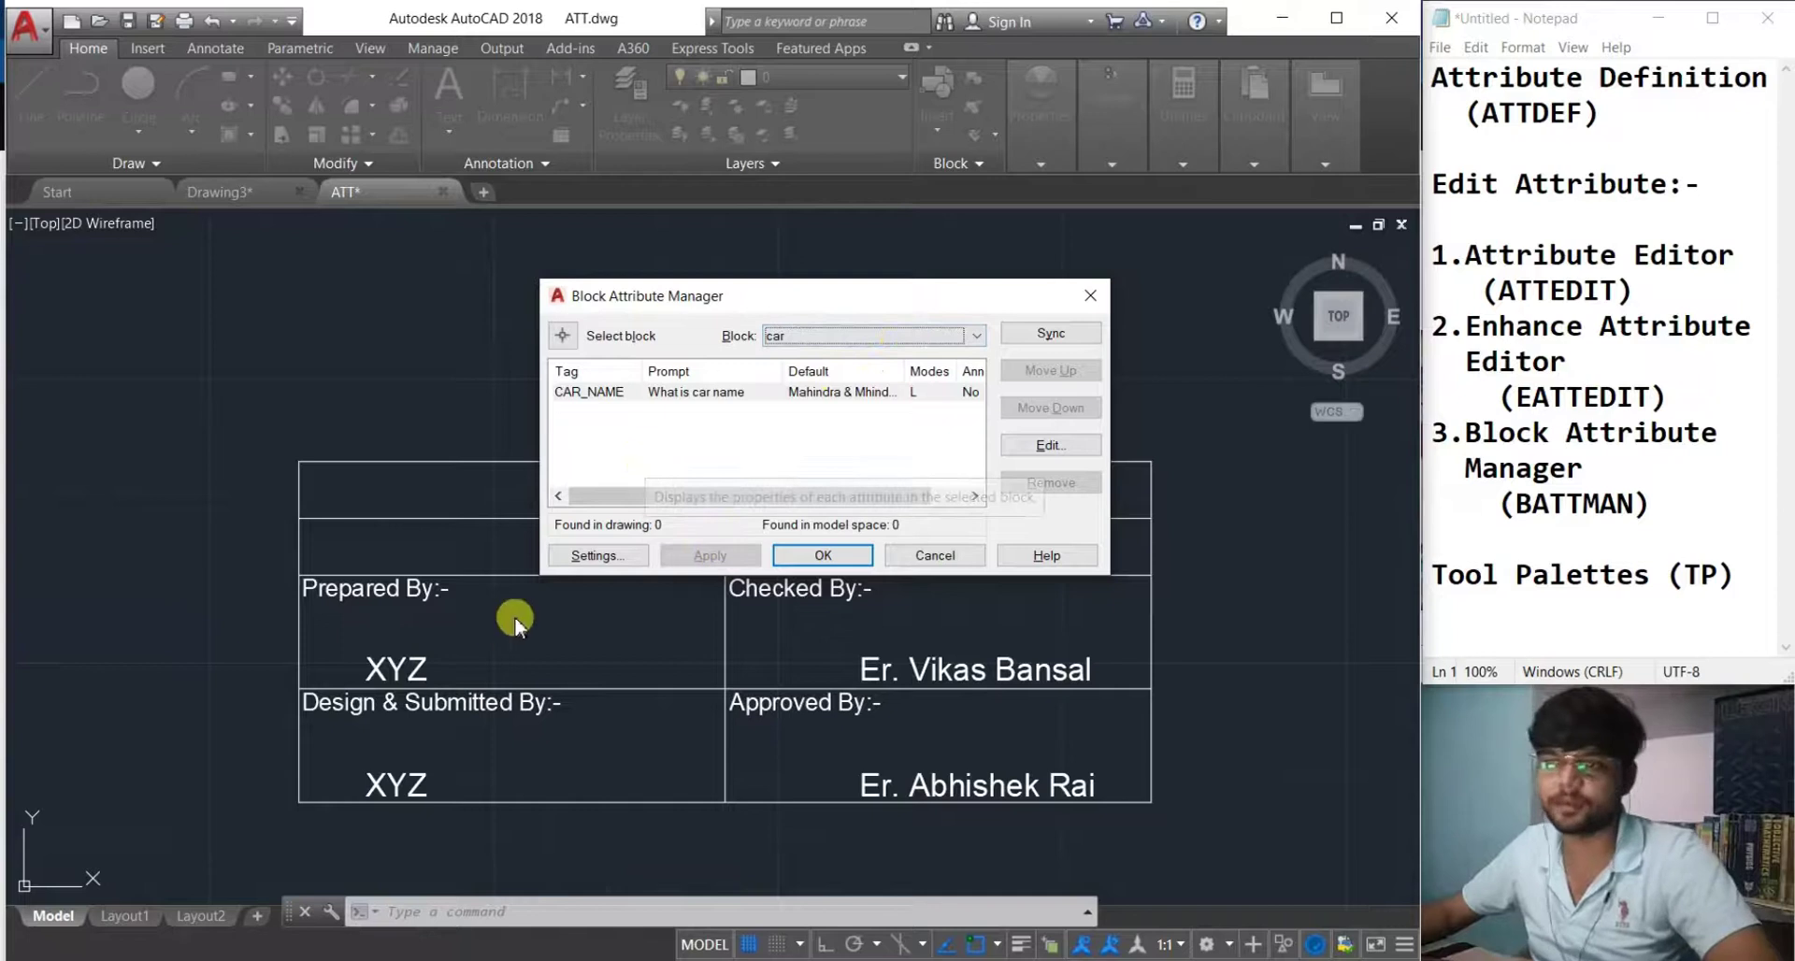
pyautogui.click(837, 392)
pyautogui.click(871, 336)
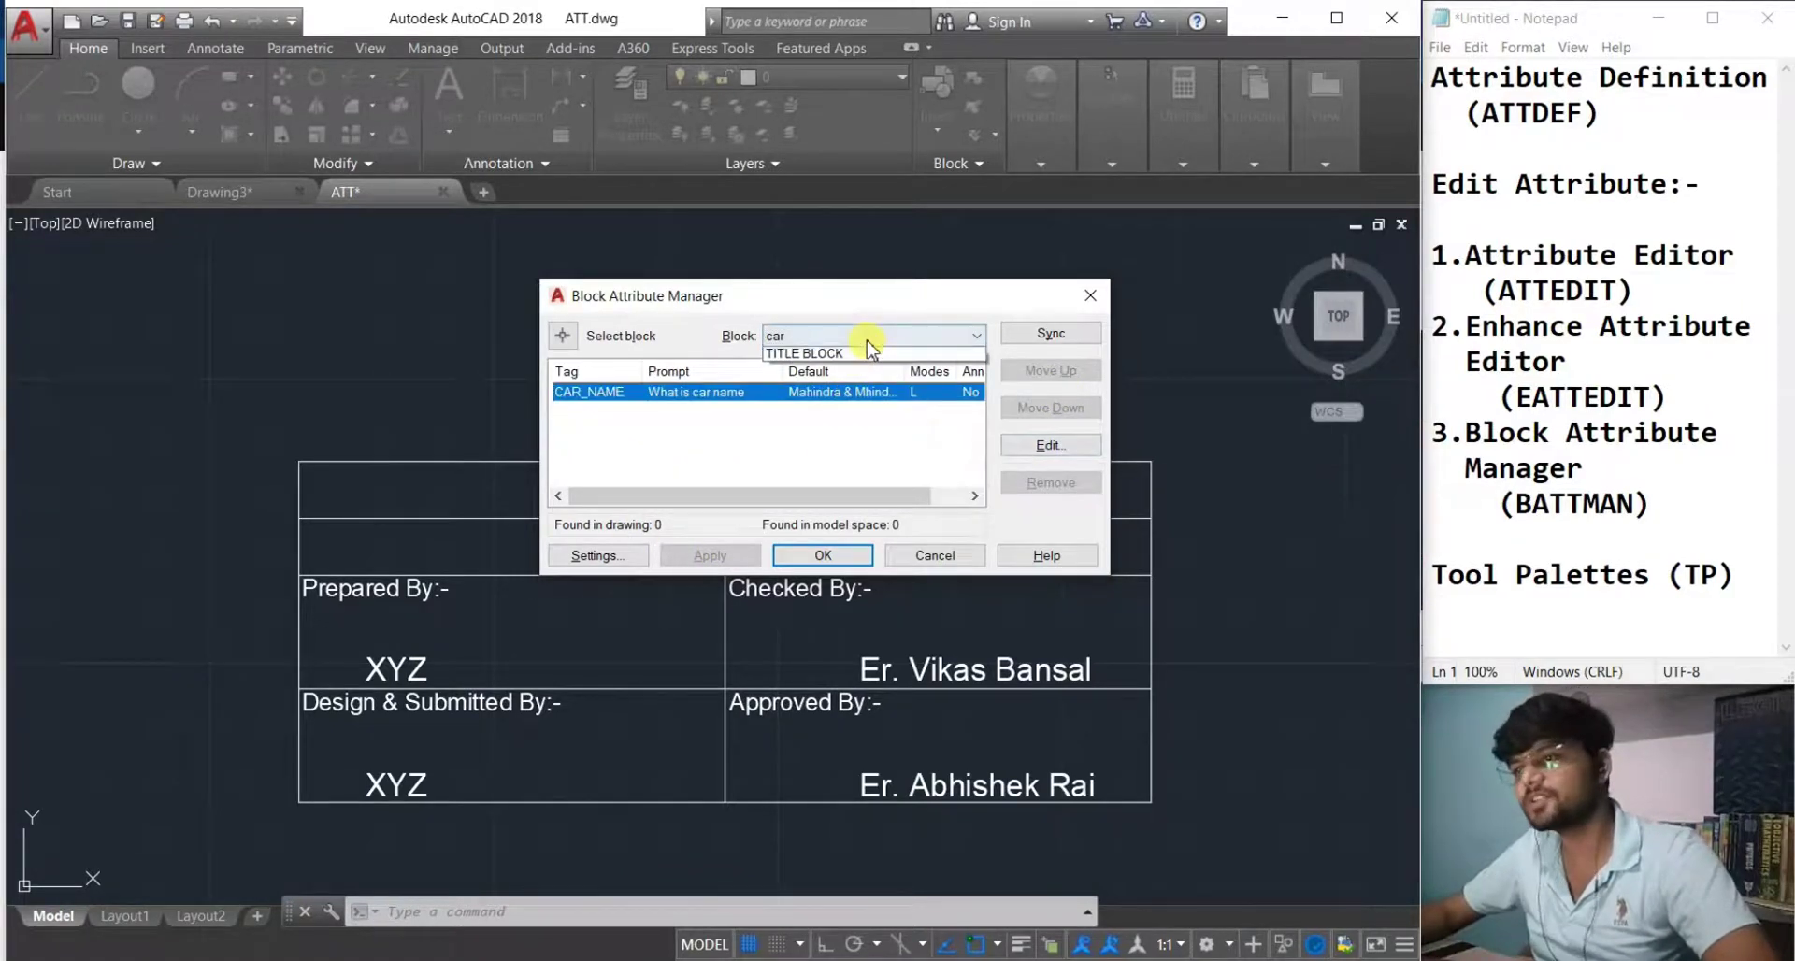
pyautogui.click(860, 368)
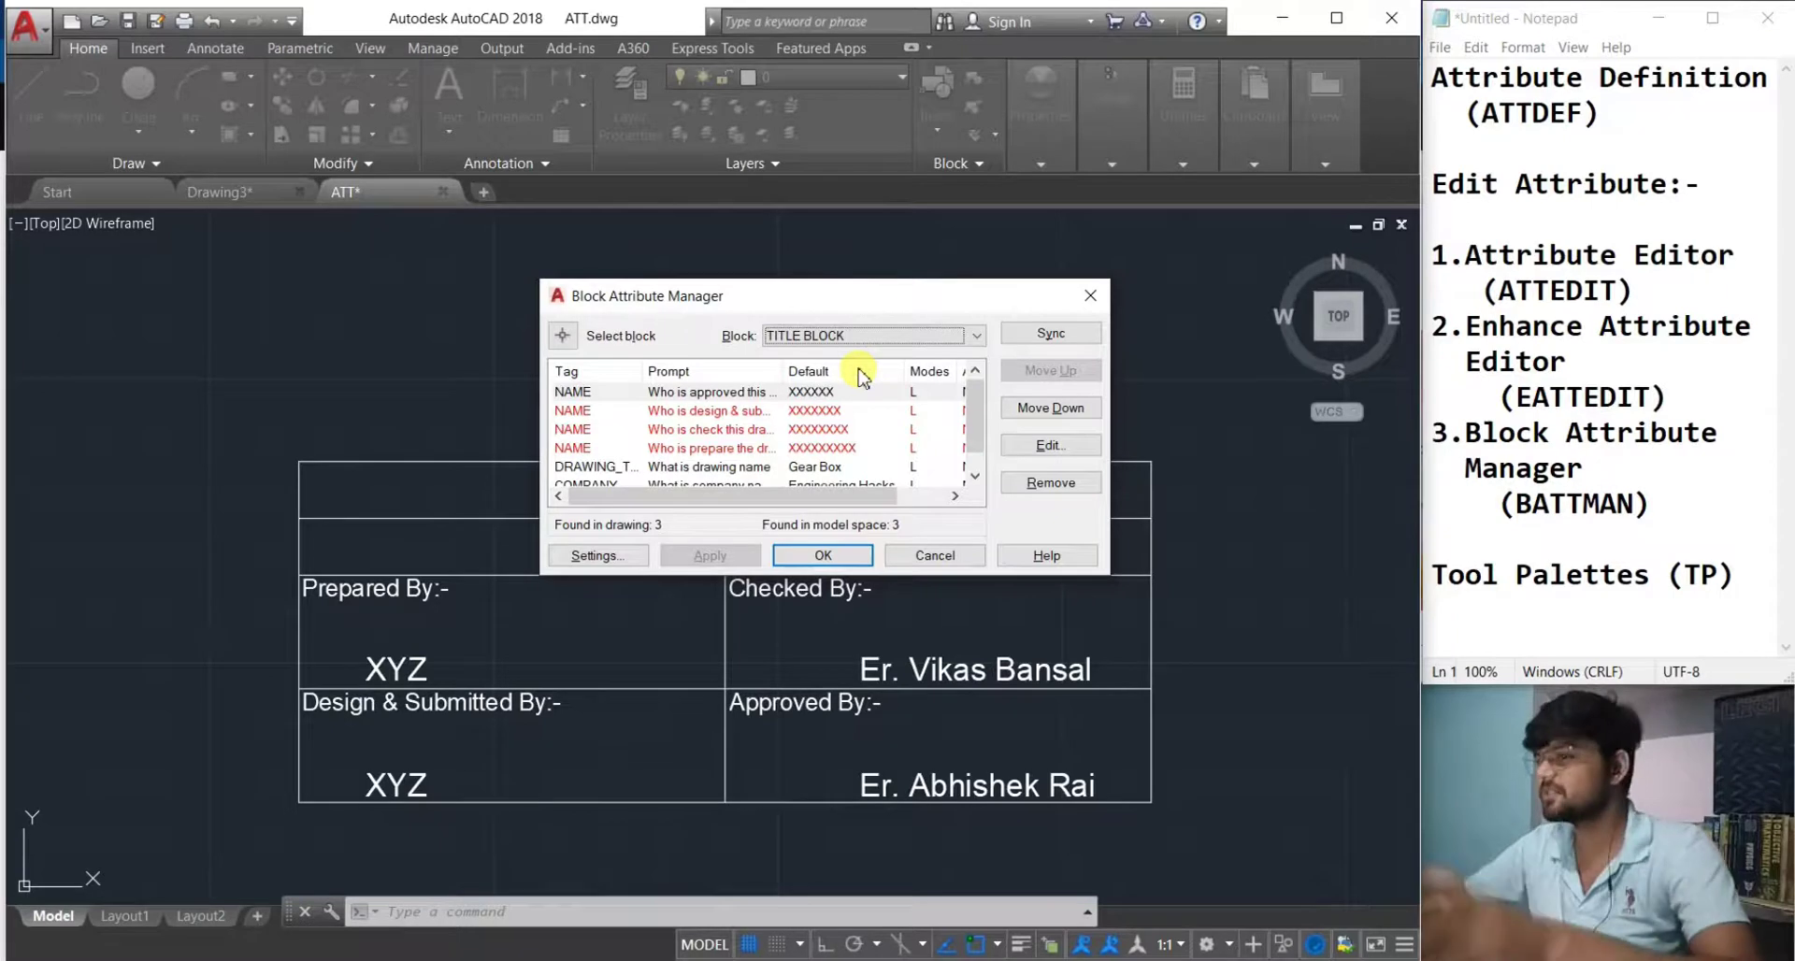
# Check the Settings dialog, then cancel the Block Attribute Manager without changes.
pyautogui.click(619, 558)
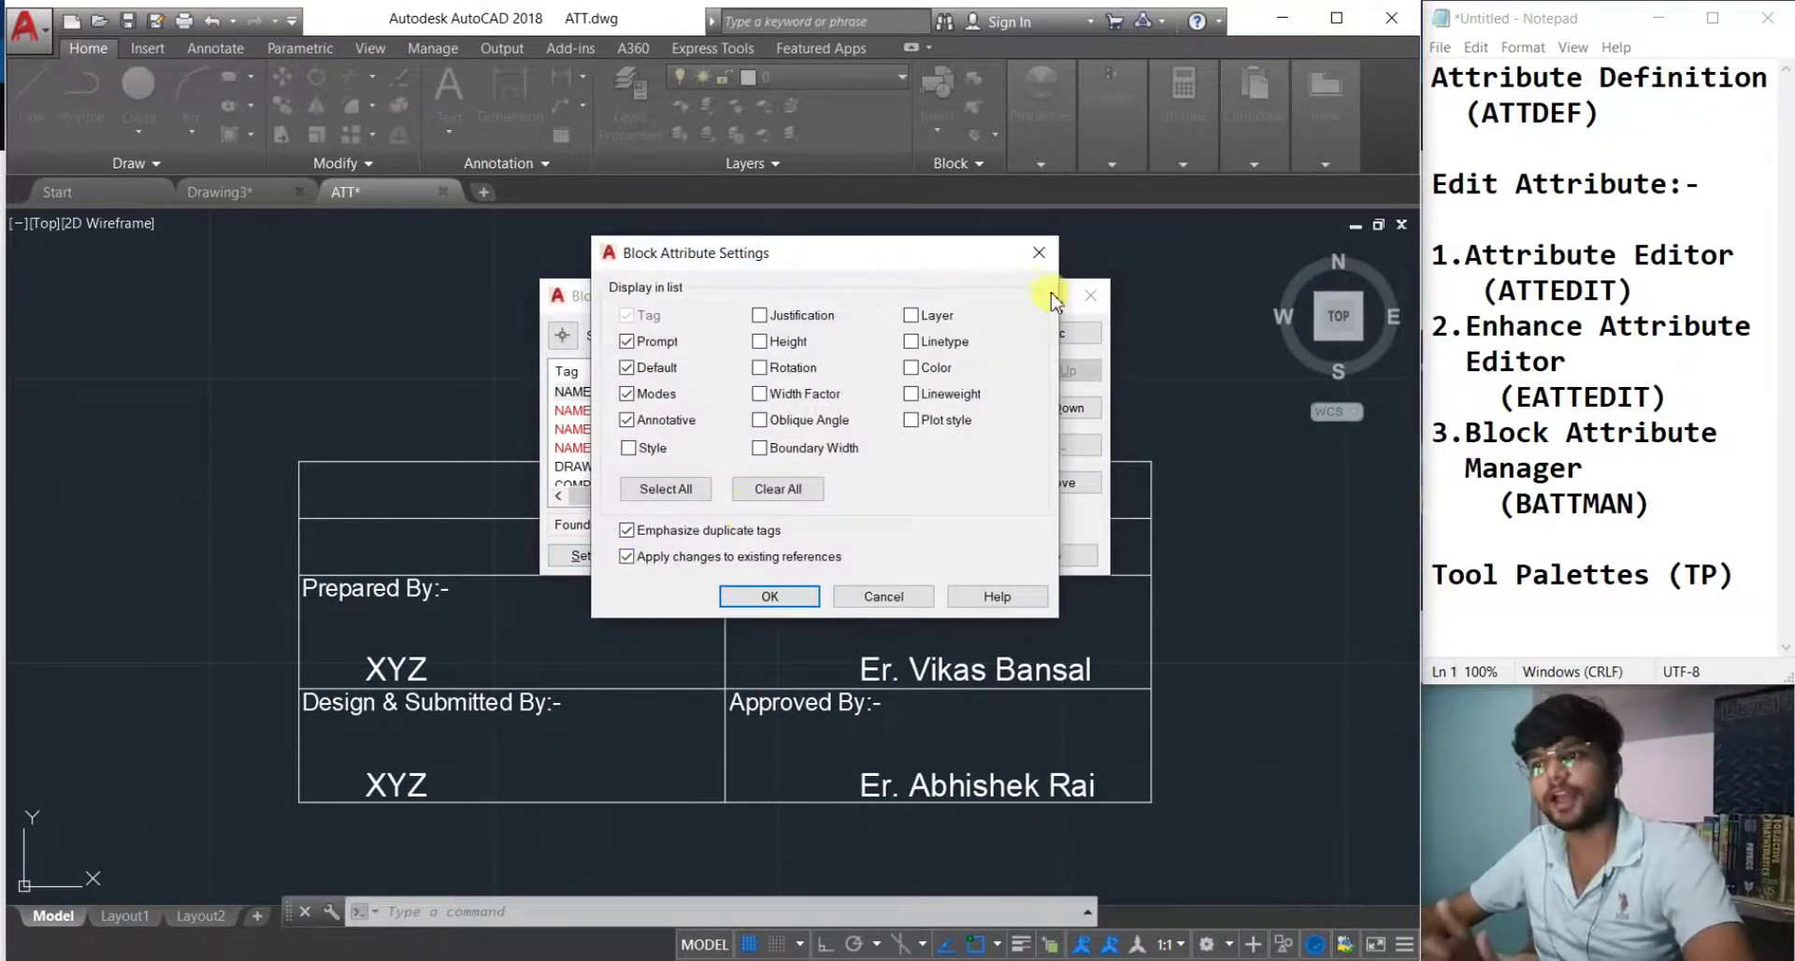
pyautogui.click(1042, 253)
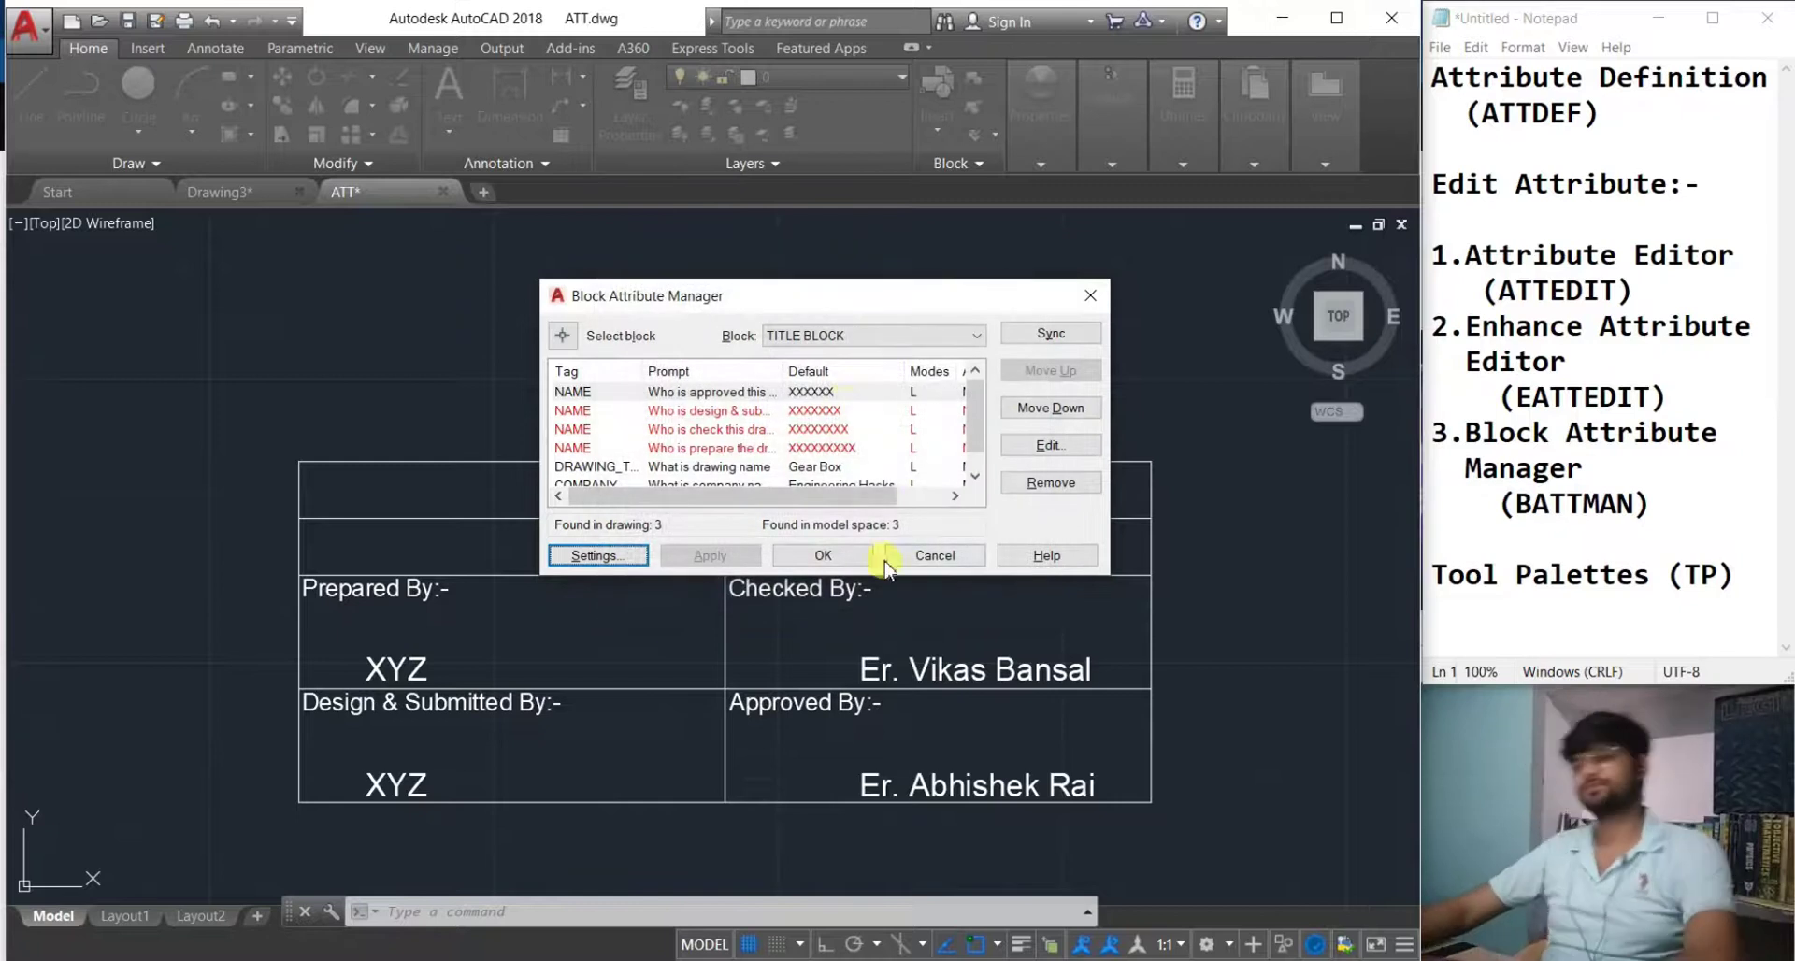
pyautogui.click(935, 557)
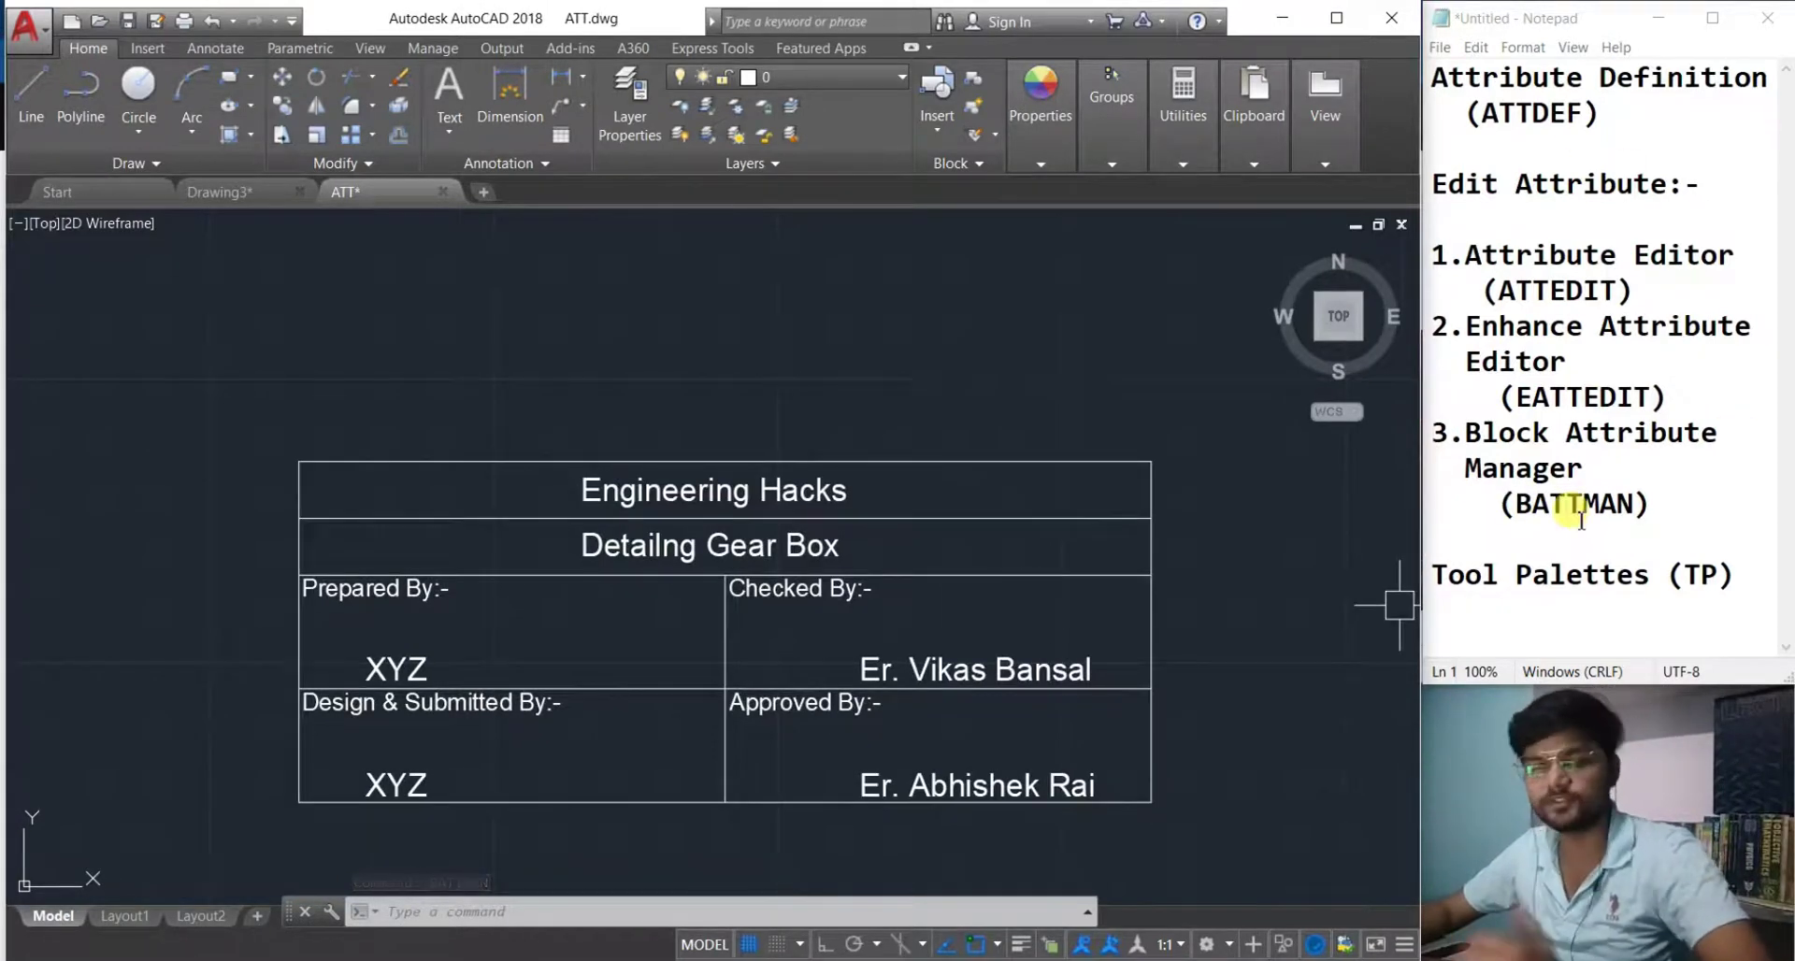
# Pan around the drawing, opening and closing the tool palettes with TP.
pyautogui.scroll(-3, 1194, 708)
pyautogui.moveTo(892, 770); pyautogui.dragTo(566, 512, button='middle')
pyautogui.scroll(-3, 566, 513)
pyautogui.scroll(3, 670, 597)
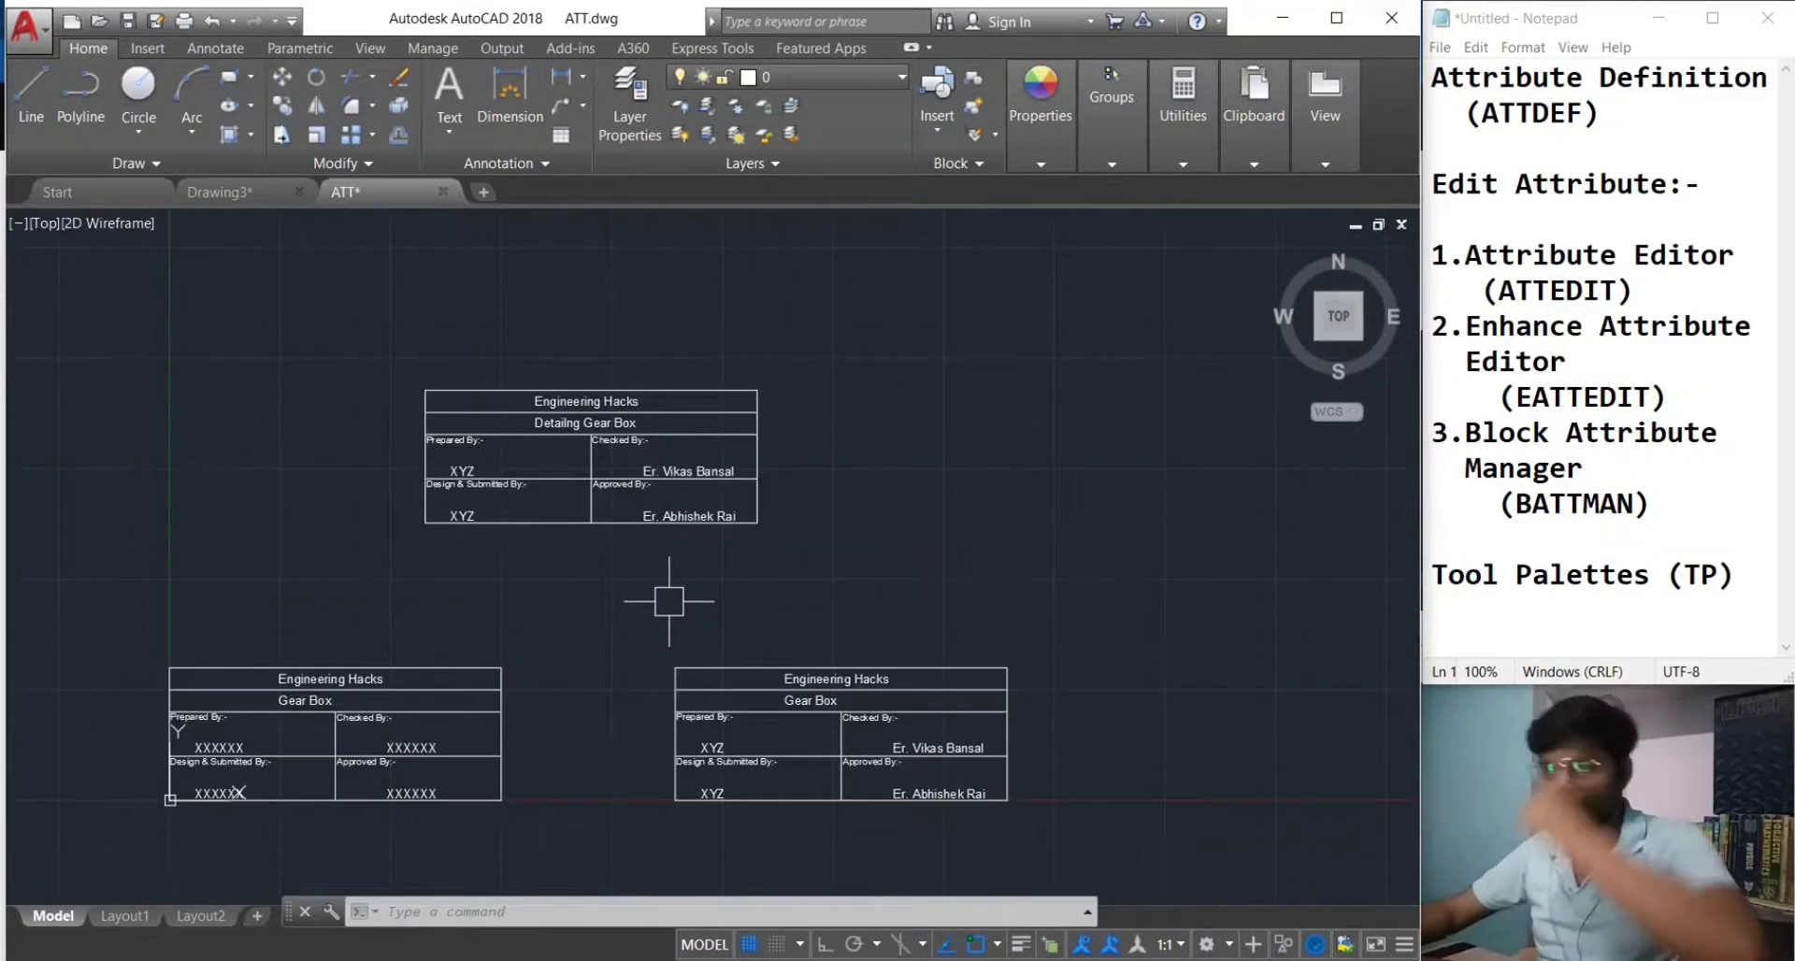
pyautogui.moveTo(679, 604); pyautogui.dragTo(765, 622, button='middle')
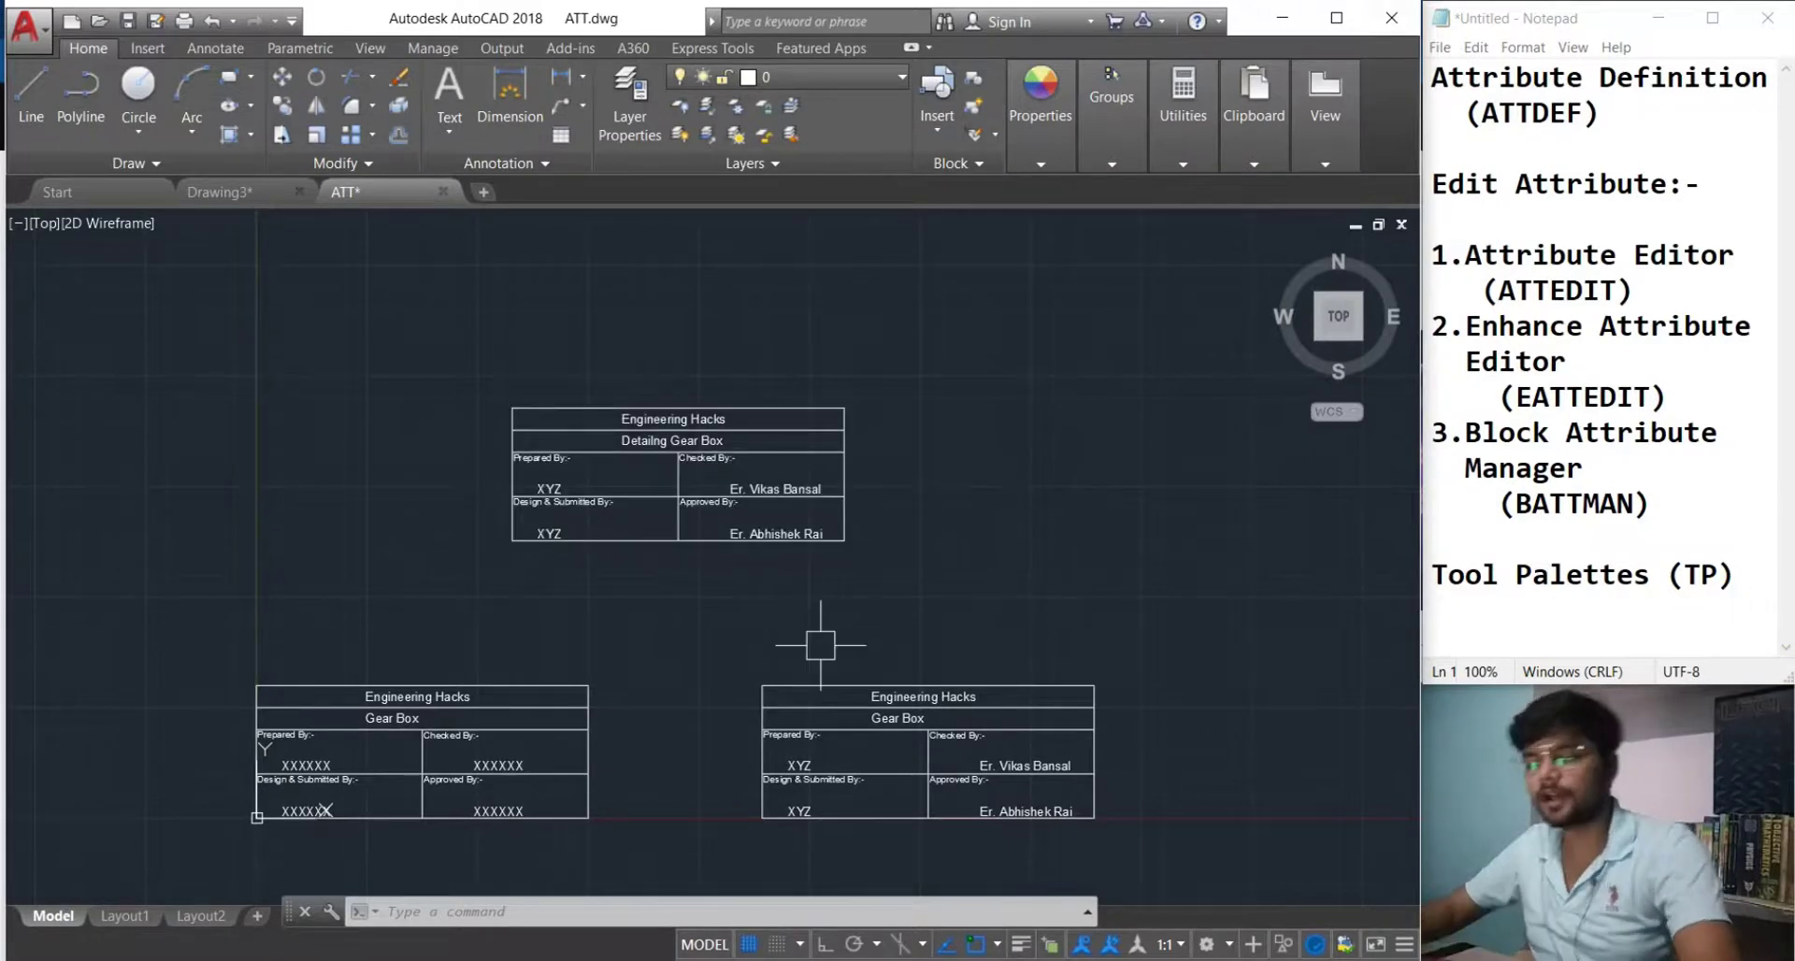
pyautogui.write('tp')
pyautogui.press('Return')
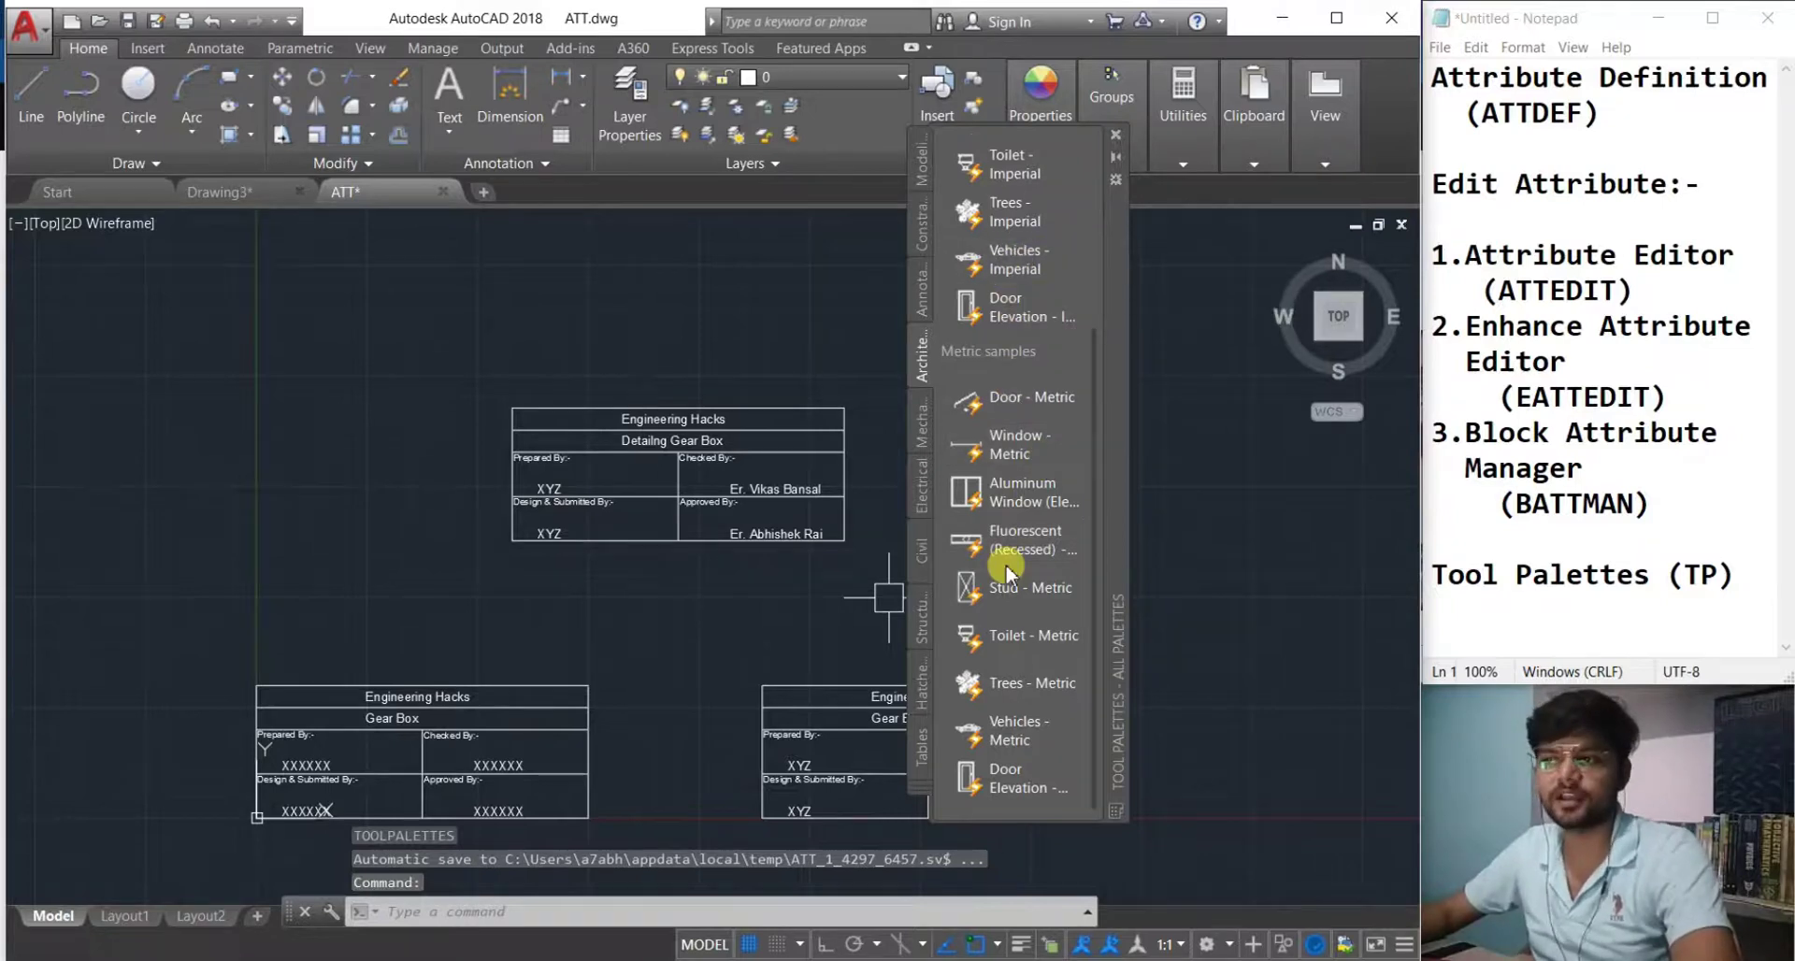
pyautogui.press('Escape')
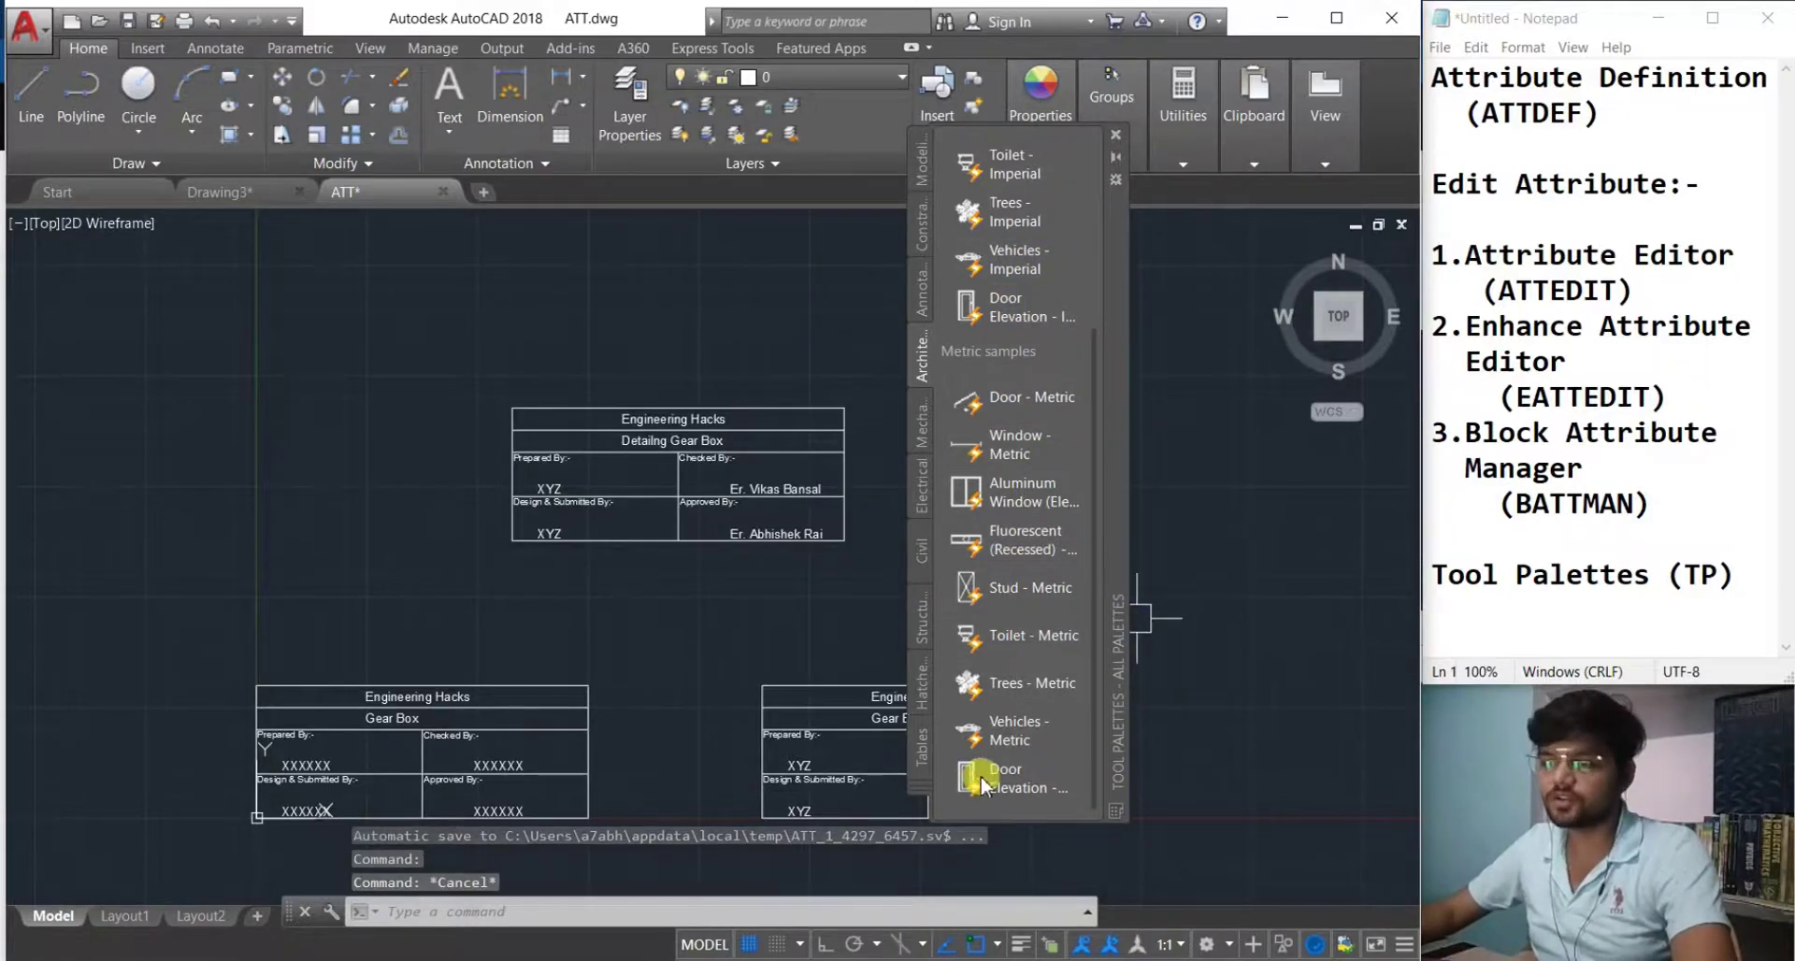
pyautogui.click(1117, 151)
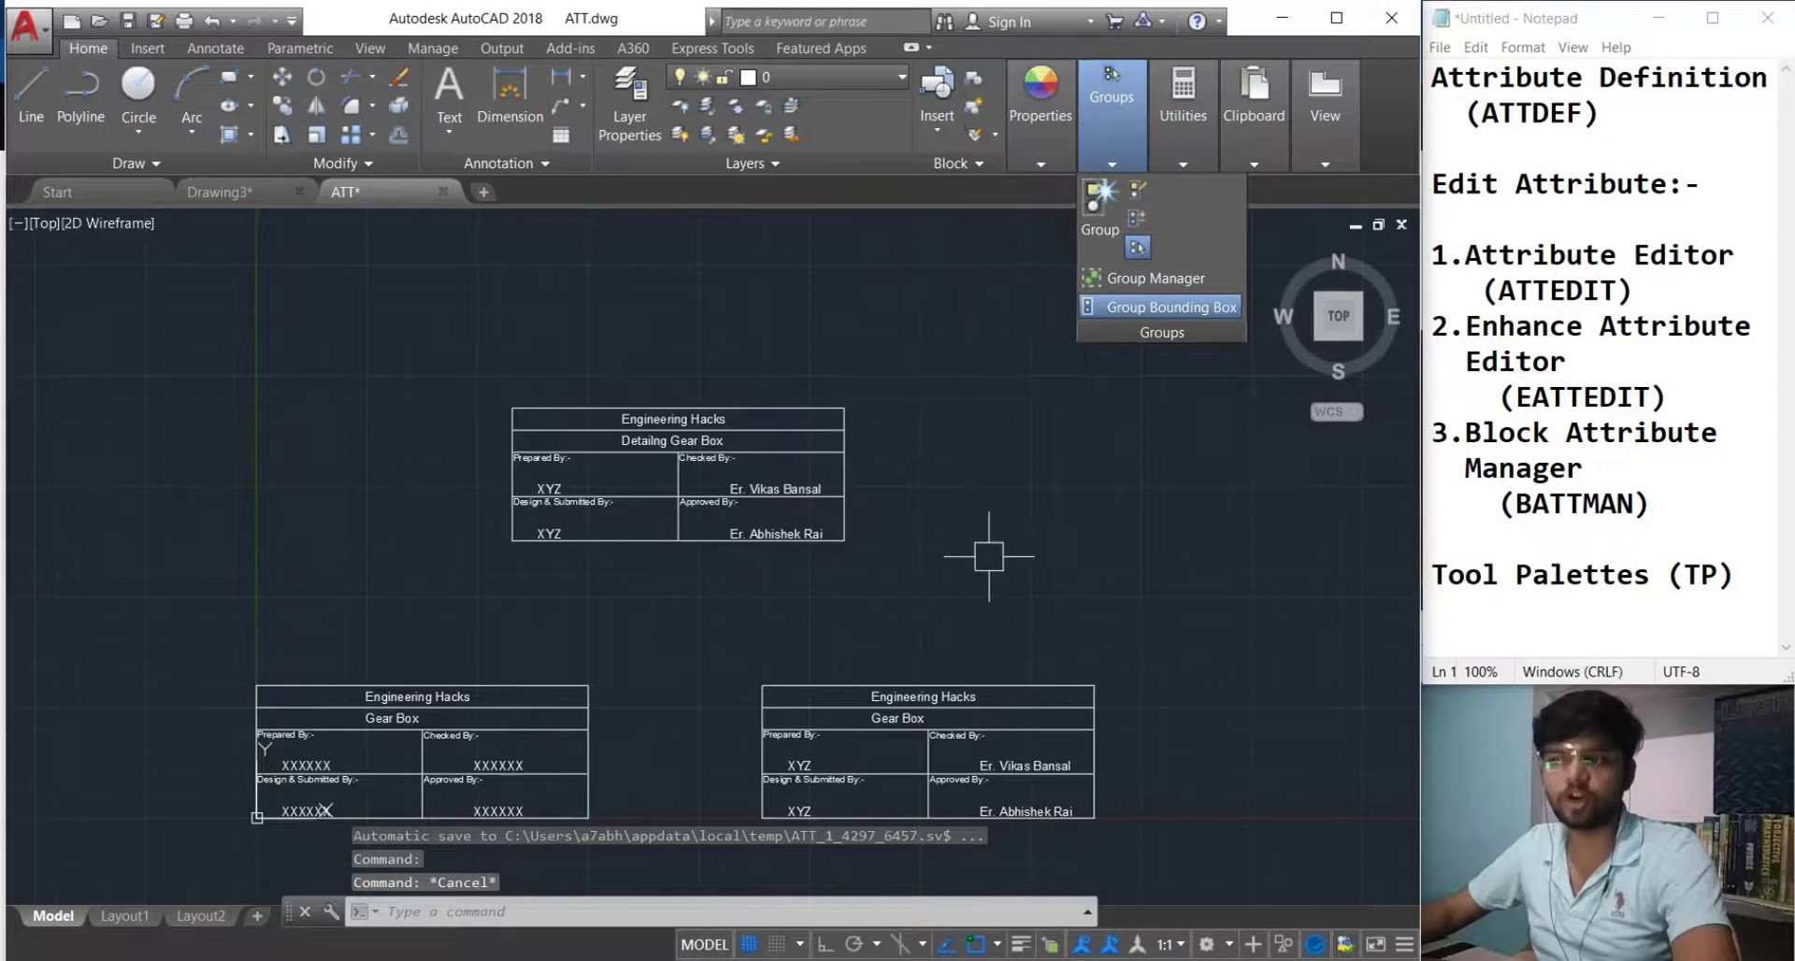
pyautogui.write('Tp')
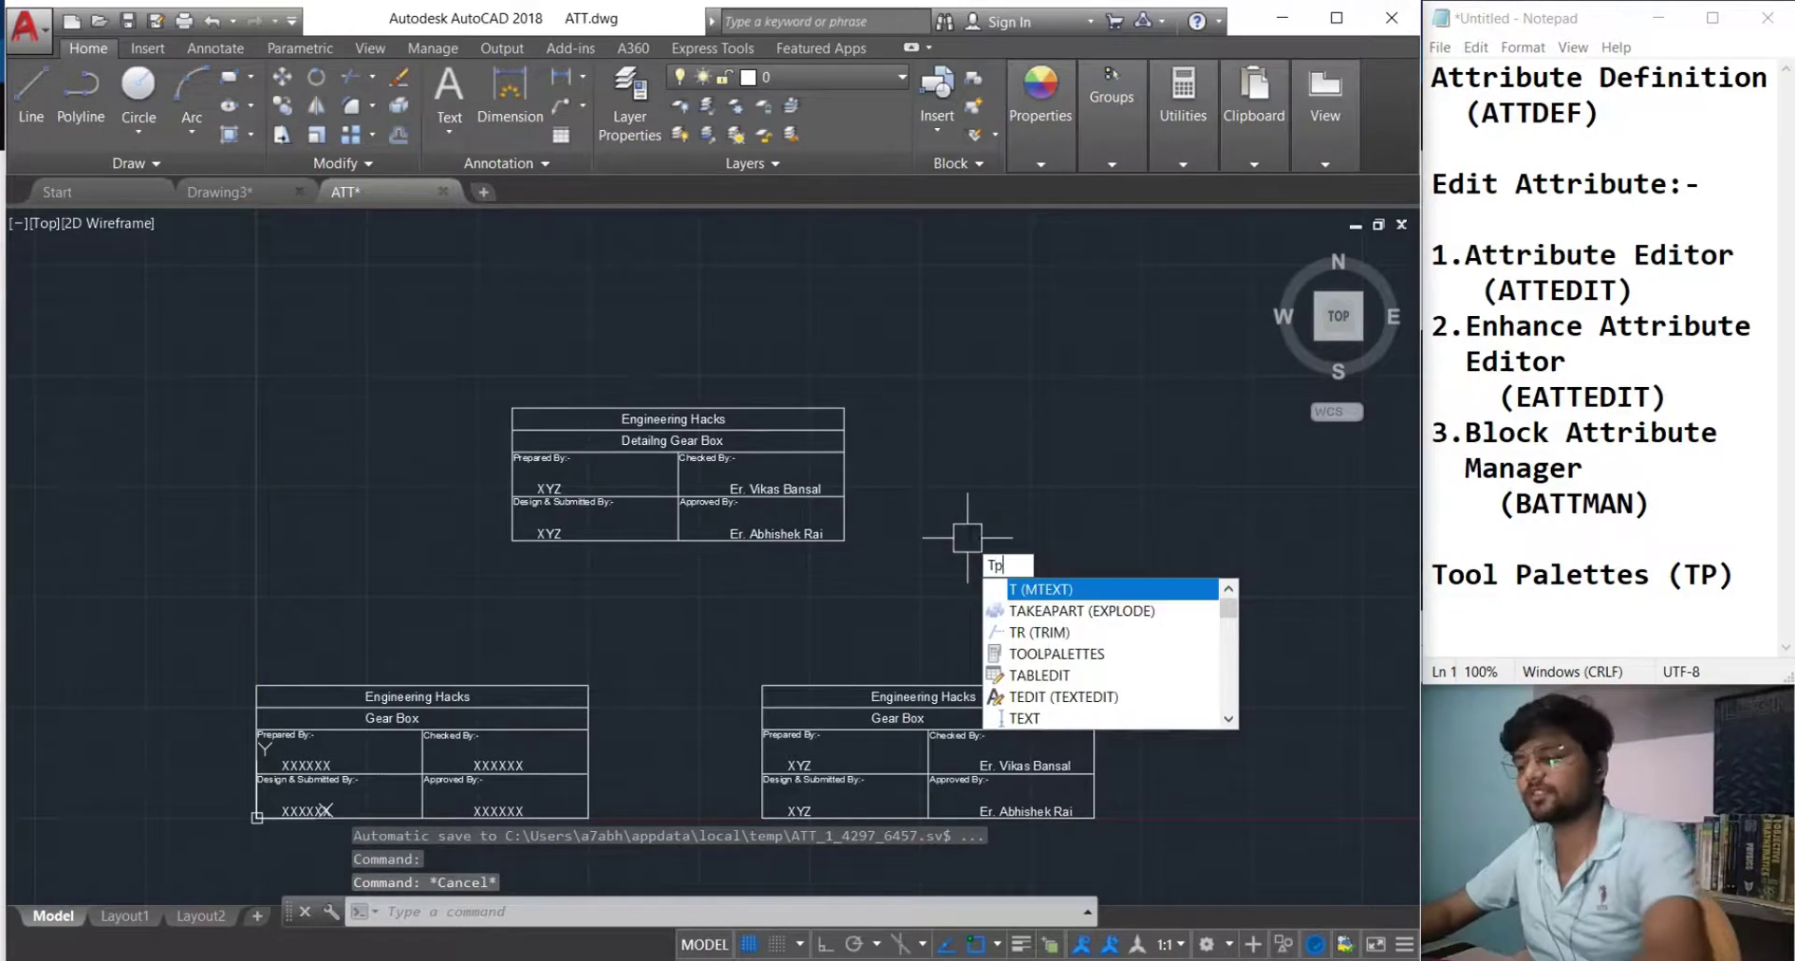
pyautogui.press('Return')
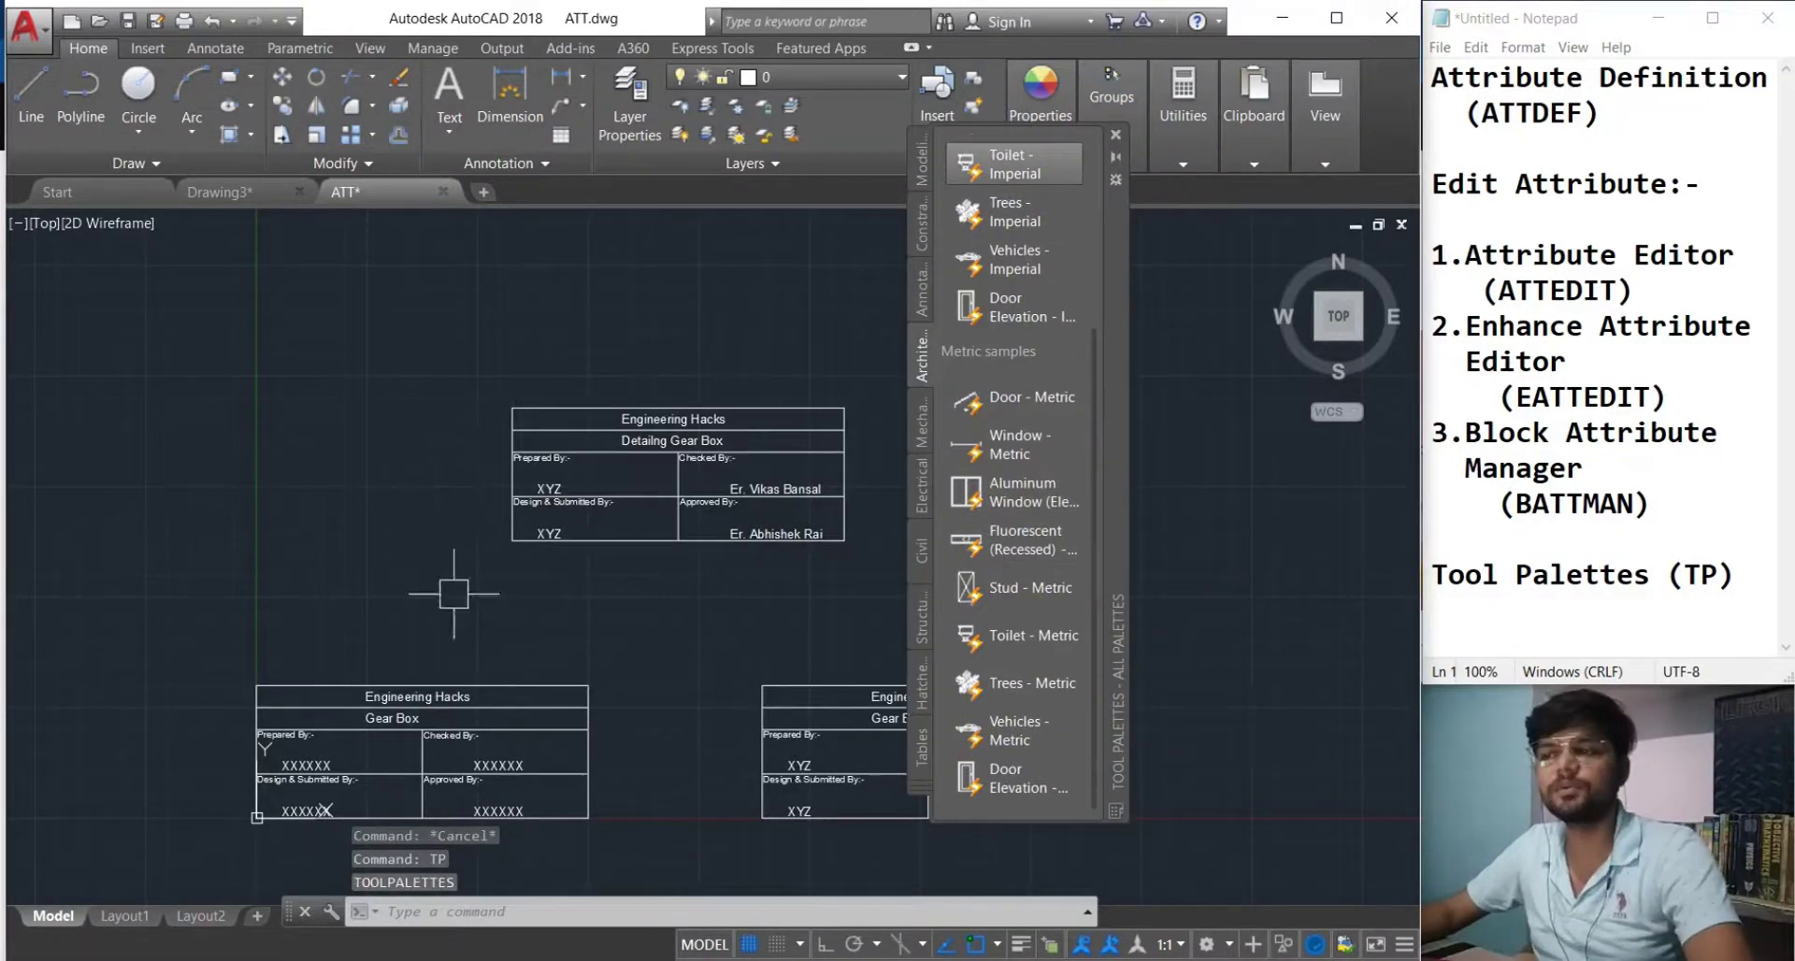
pyautogui.press('Escape')
pyautogui.scroll(-2, 573, 734)
pyautogui.click(1116, 135)
# Erase the lower-right title block and the Detailing Gear Box block with crossing windows.
pyautogui.click(953, 849)
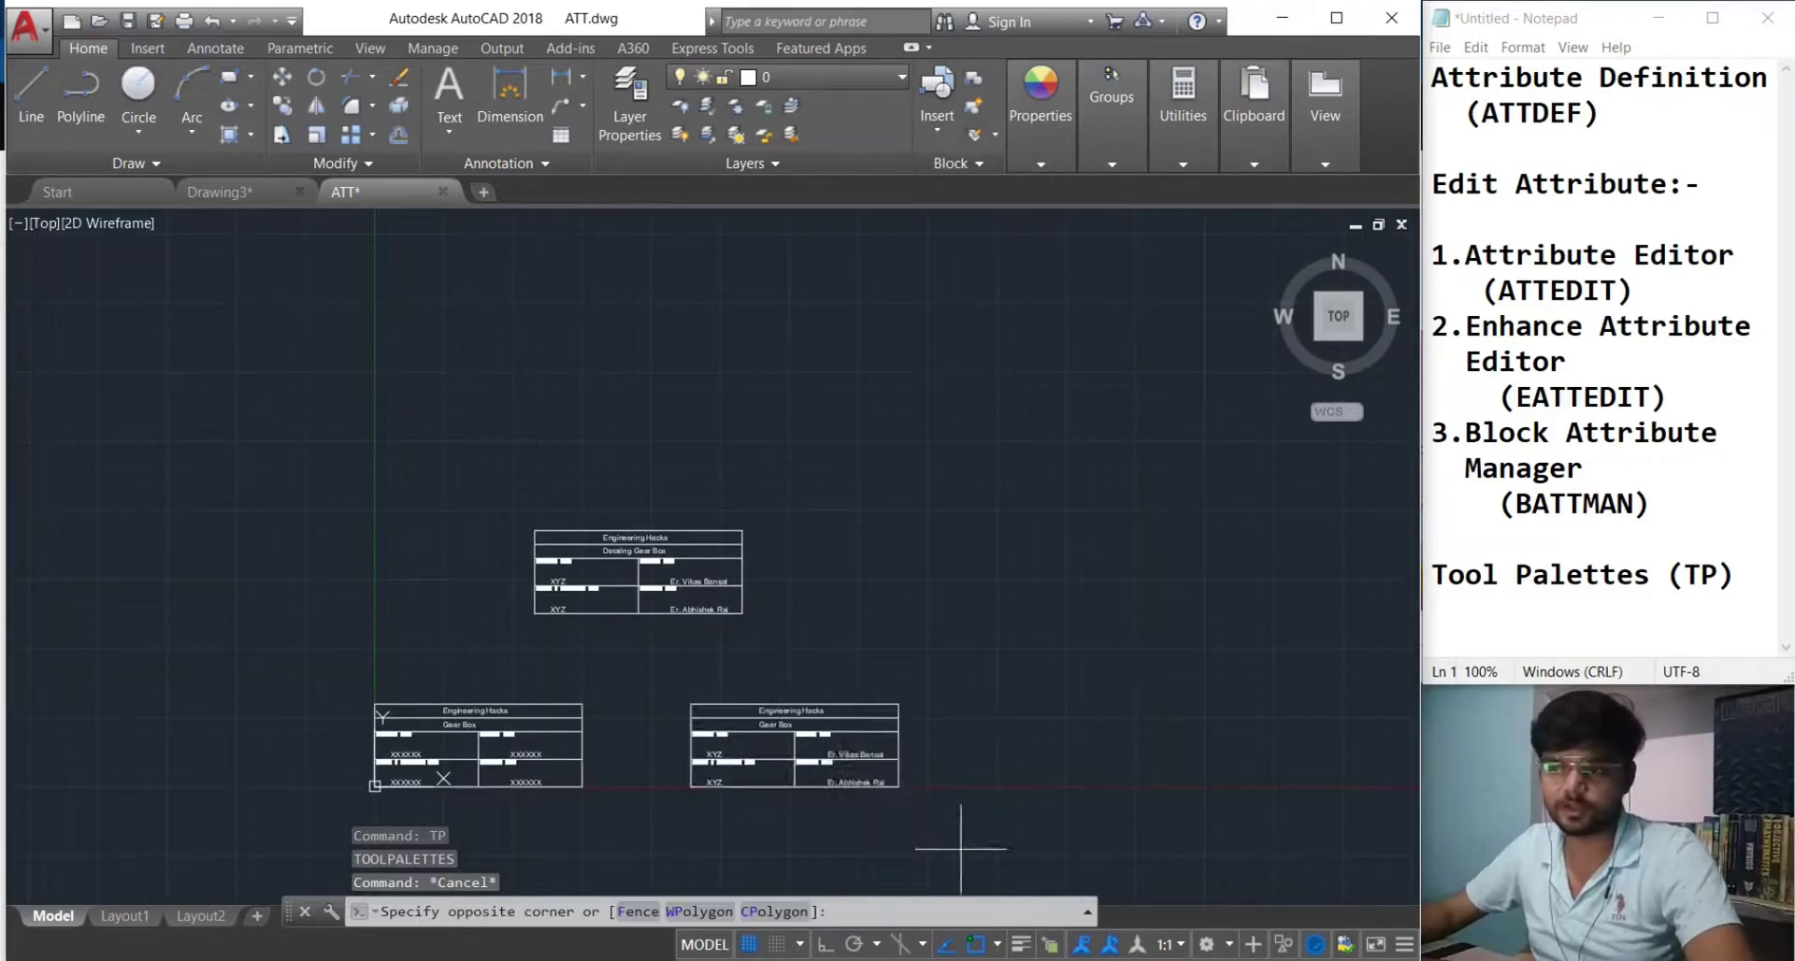
pyautogui.click(716, 660)
pyautogui.press('Delete')
pyautogui.click(805, 636)
pyautogui.click(680, 554)
pyautogui.press('Delete')
# Zoom to the remaining title block and save ATT.dwg.
pyautogui.scroll(-4, 749, 644)
pyautogui.moveTo(751, 646); pyautogui.dragTo(849, 570, button='middle')
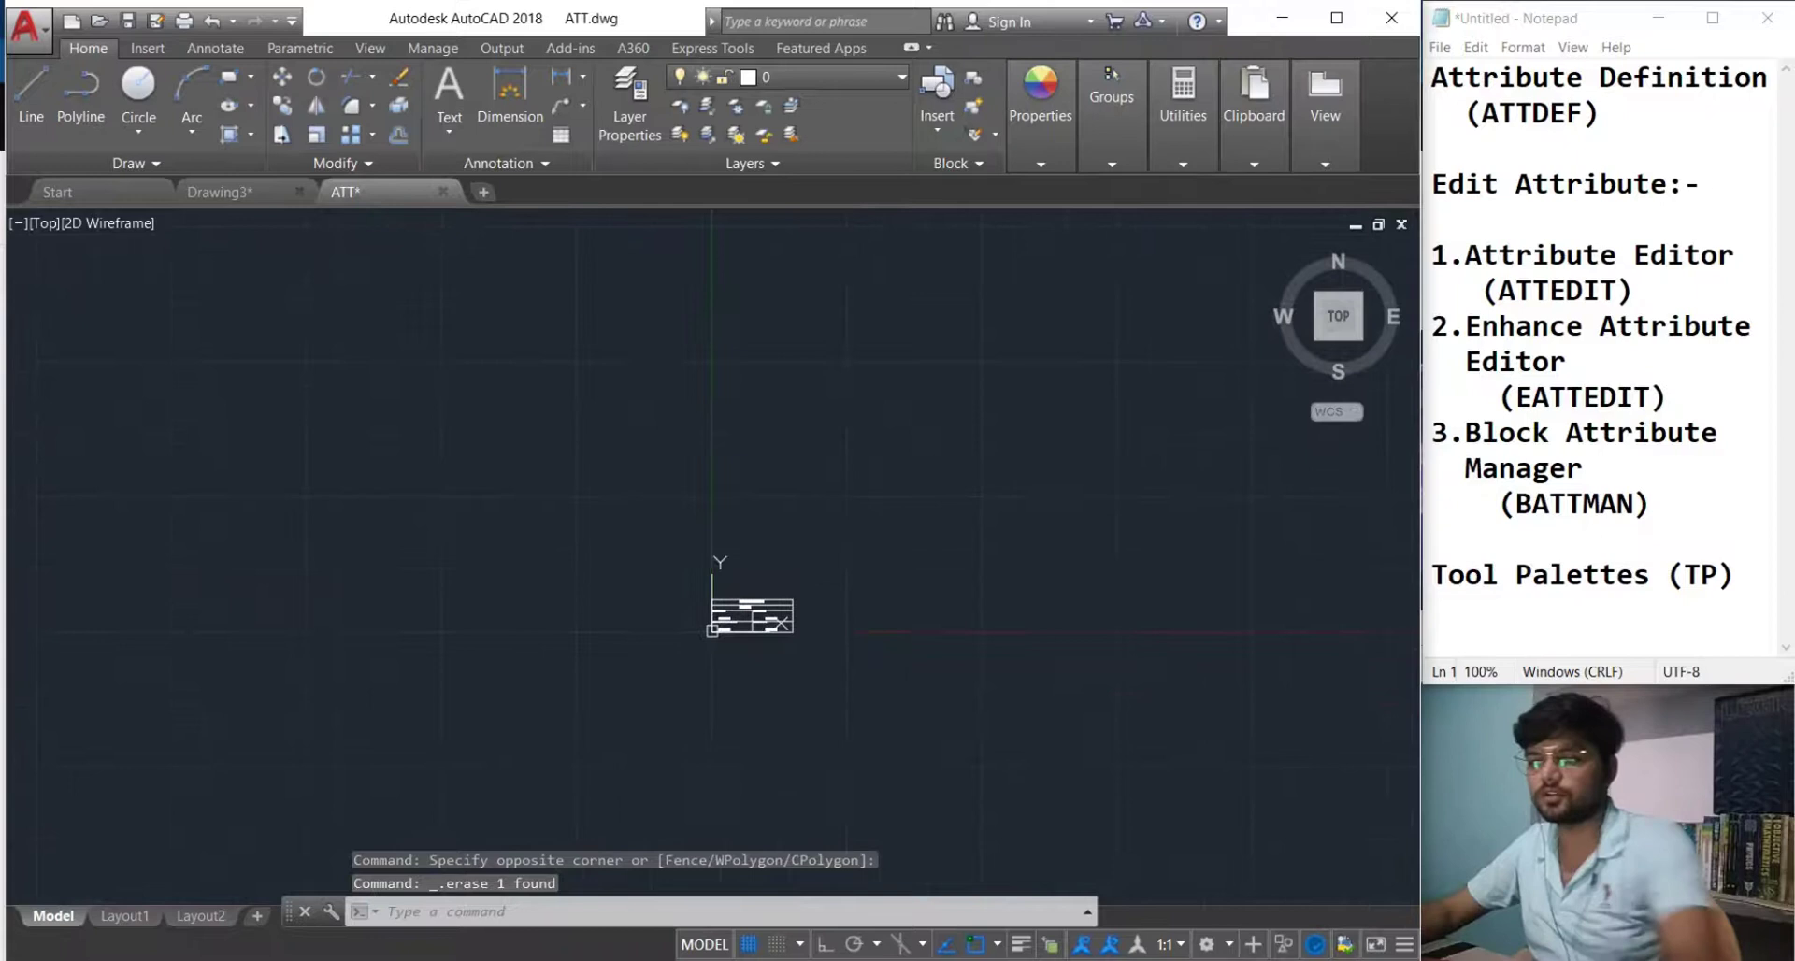
pyautogui.scroll(4, 760, 644)
pyautogui.moveTo(767, 617); pyautogui.dragTo(753, 680, button='middle')
pyautogui.scroll(3, 753, 680)
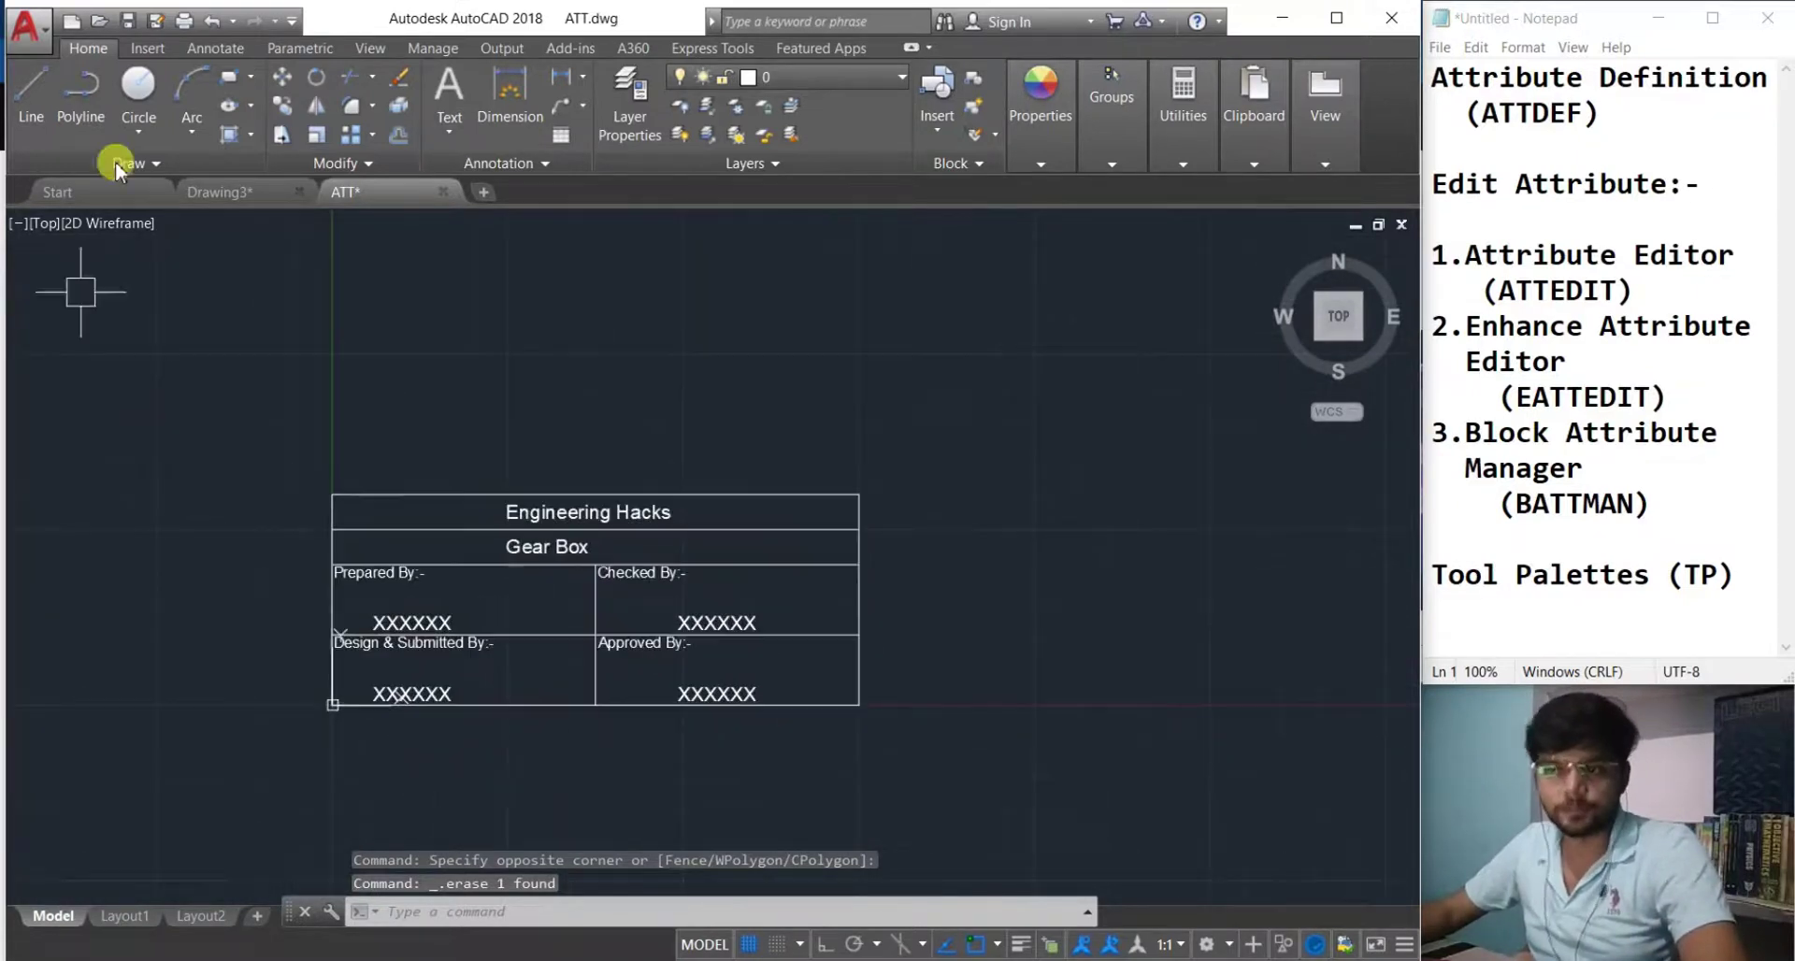
pyautogui.hotkey('ctrl', 's')
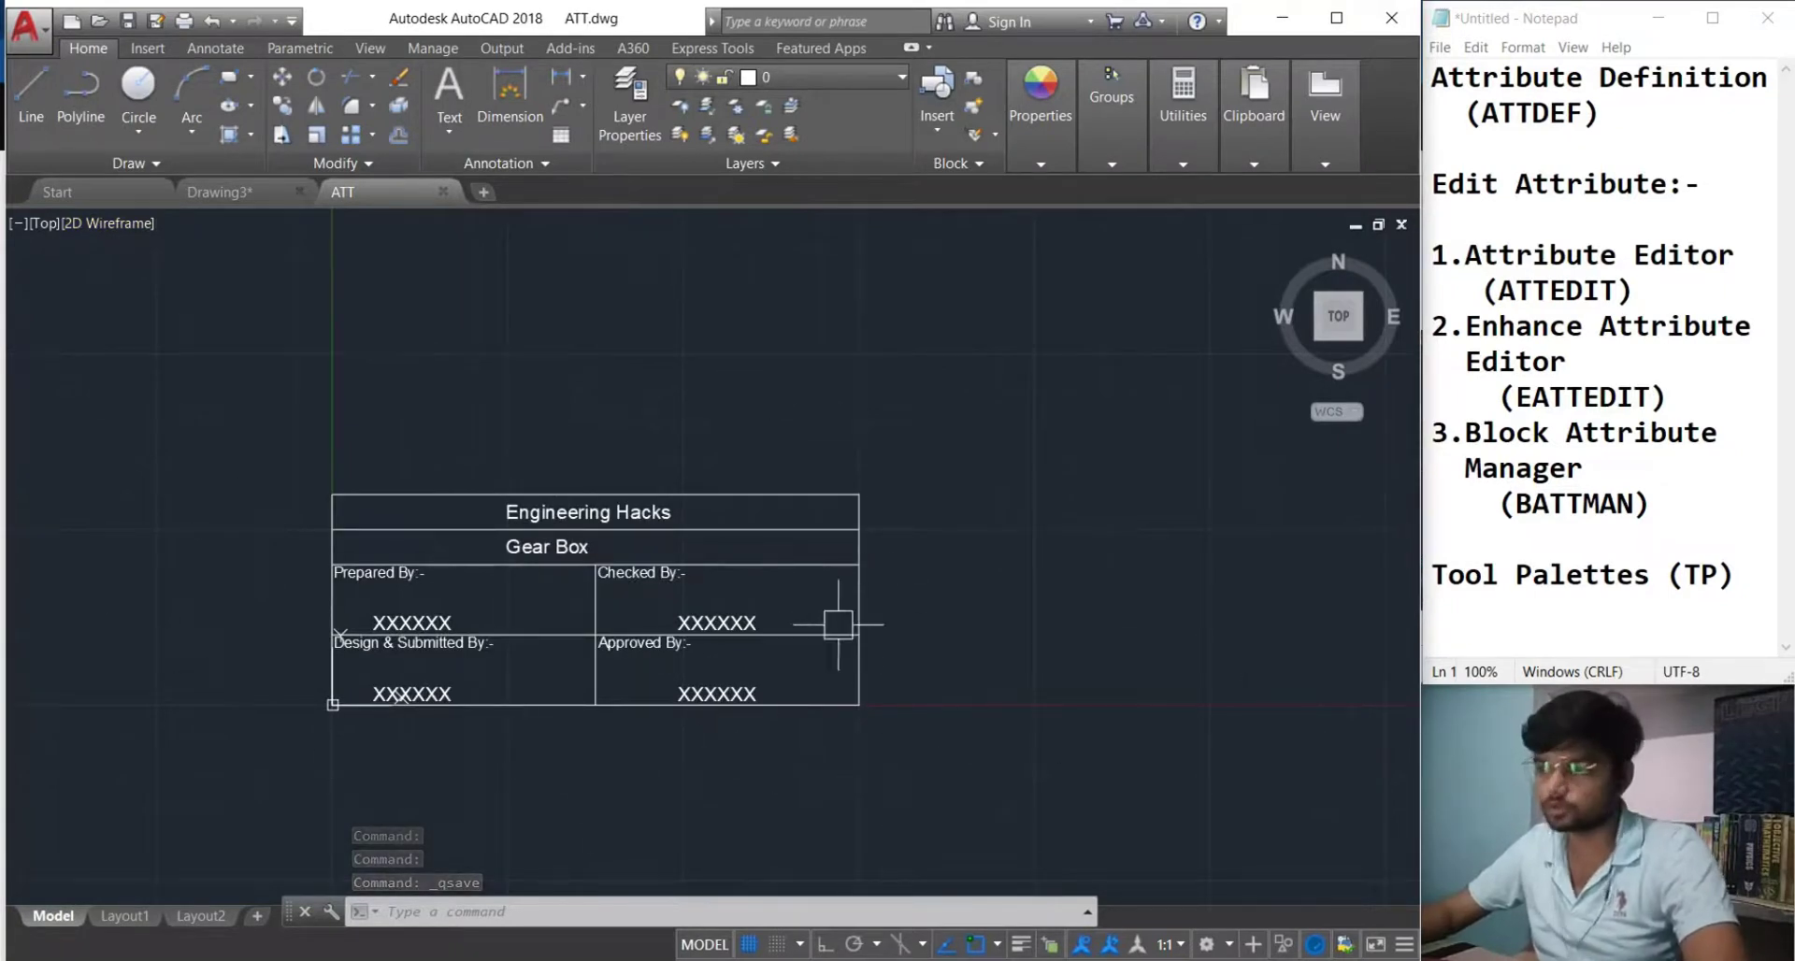
# Open Tool Palettes with TP and create a new blank palette named Own.
pyautogui.write('TP')
pyautogui.press('Return')
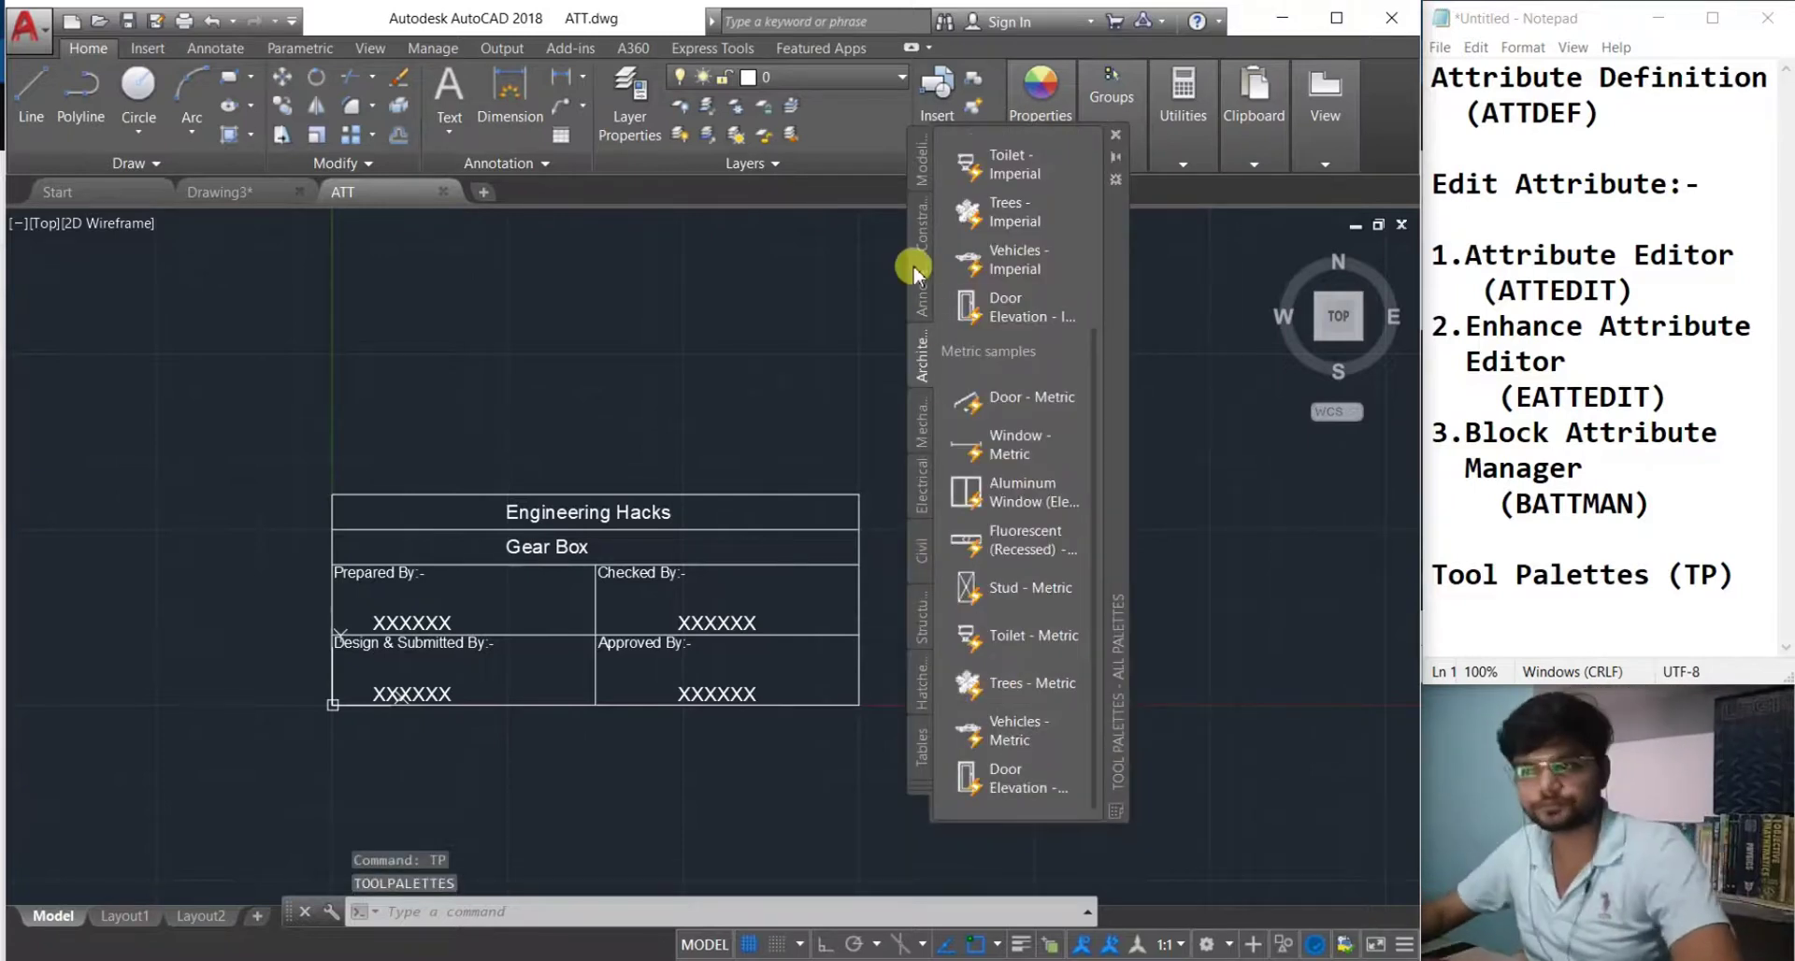
pyautogui.scroll(3, 945, 348)
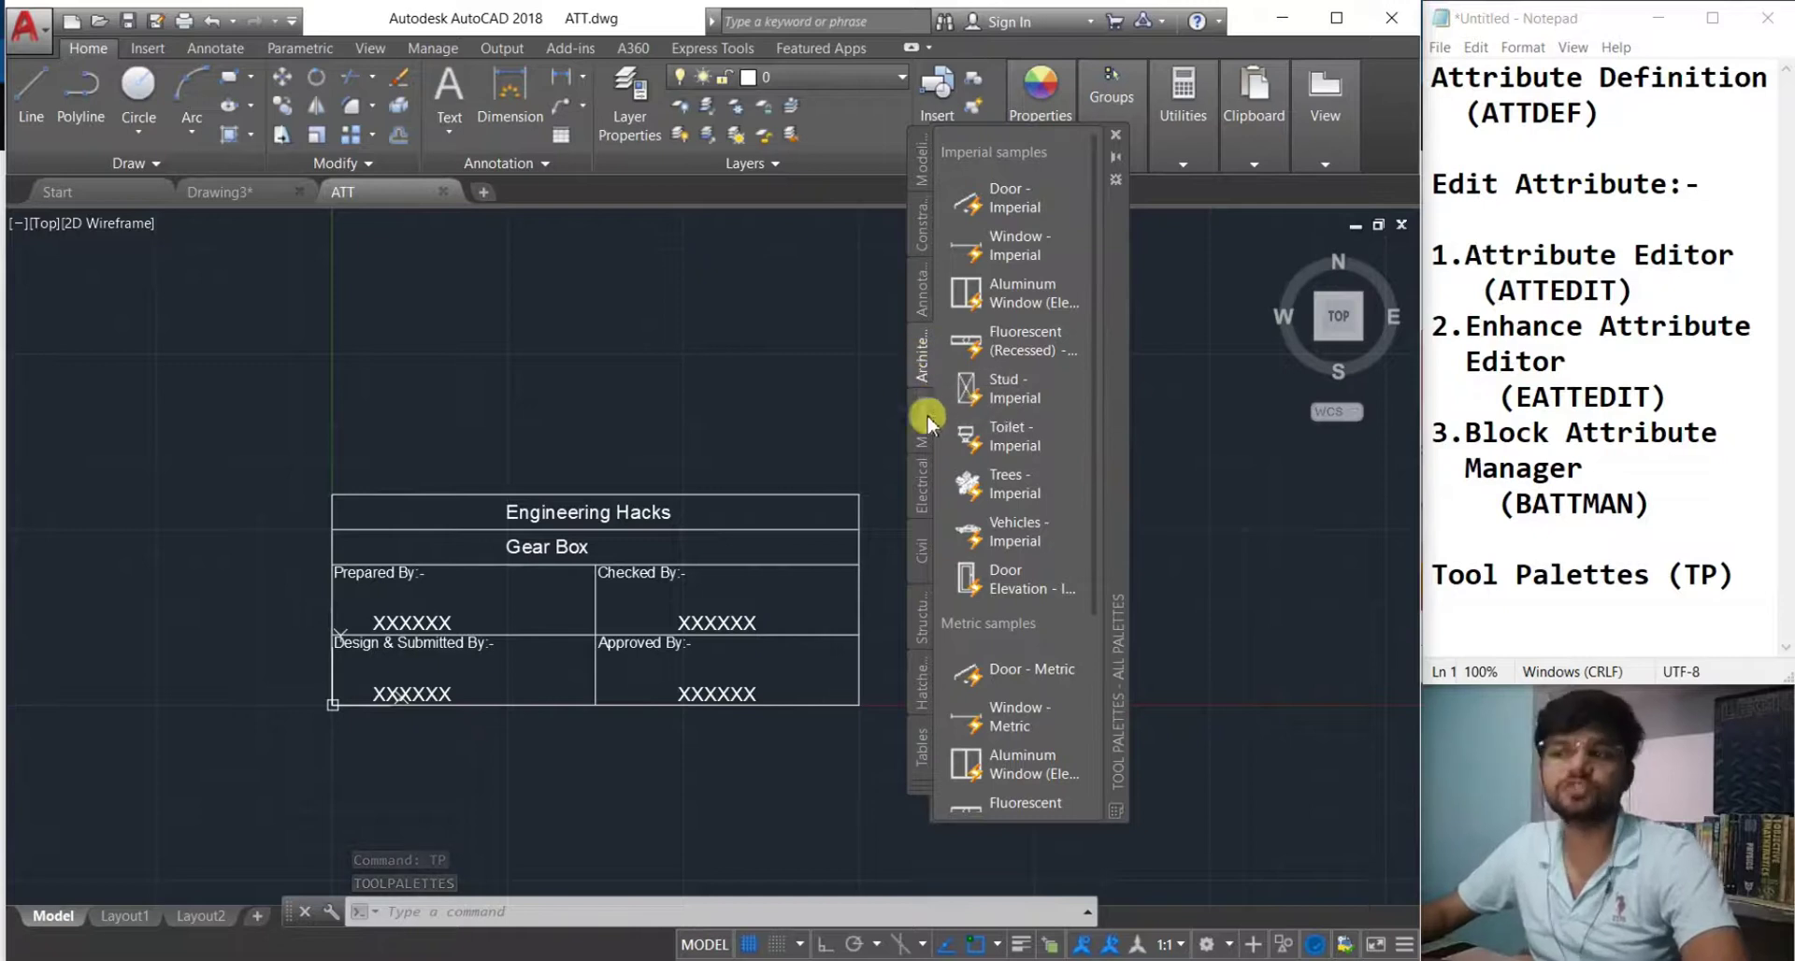
pyautogui.rightClick(921, 369)
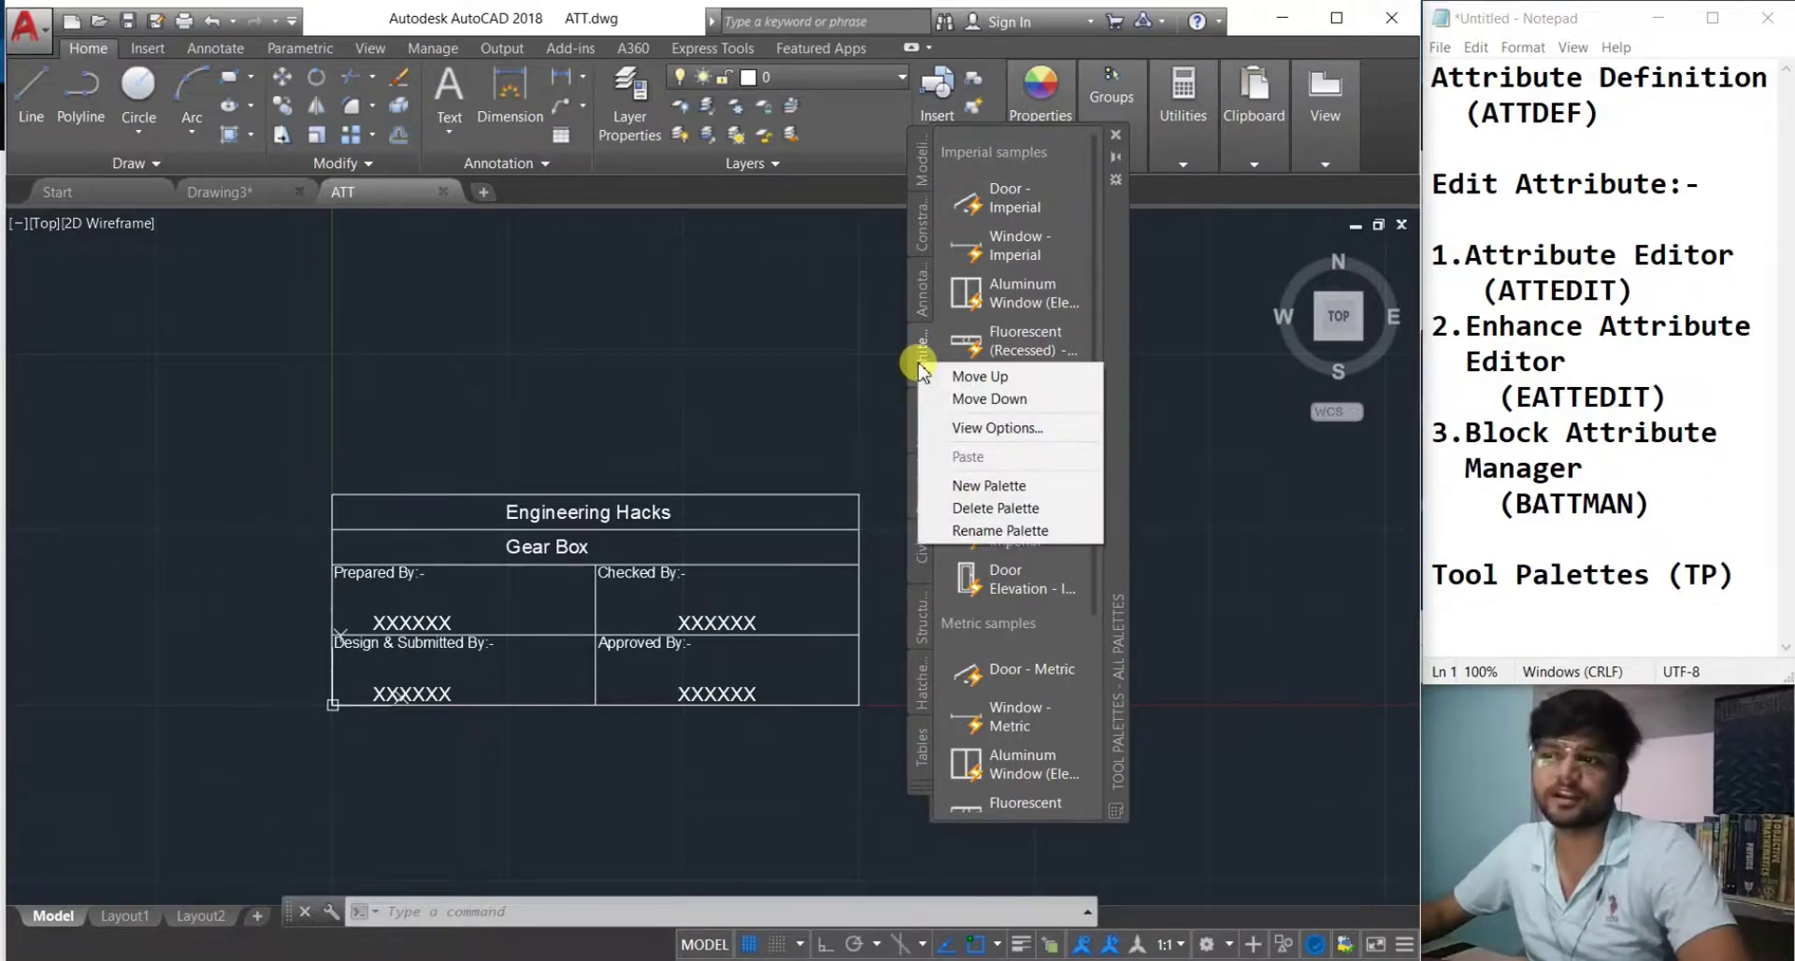
pyautogui.click(987, 487)
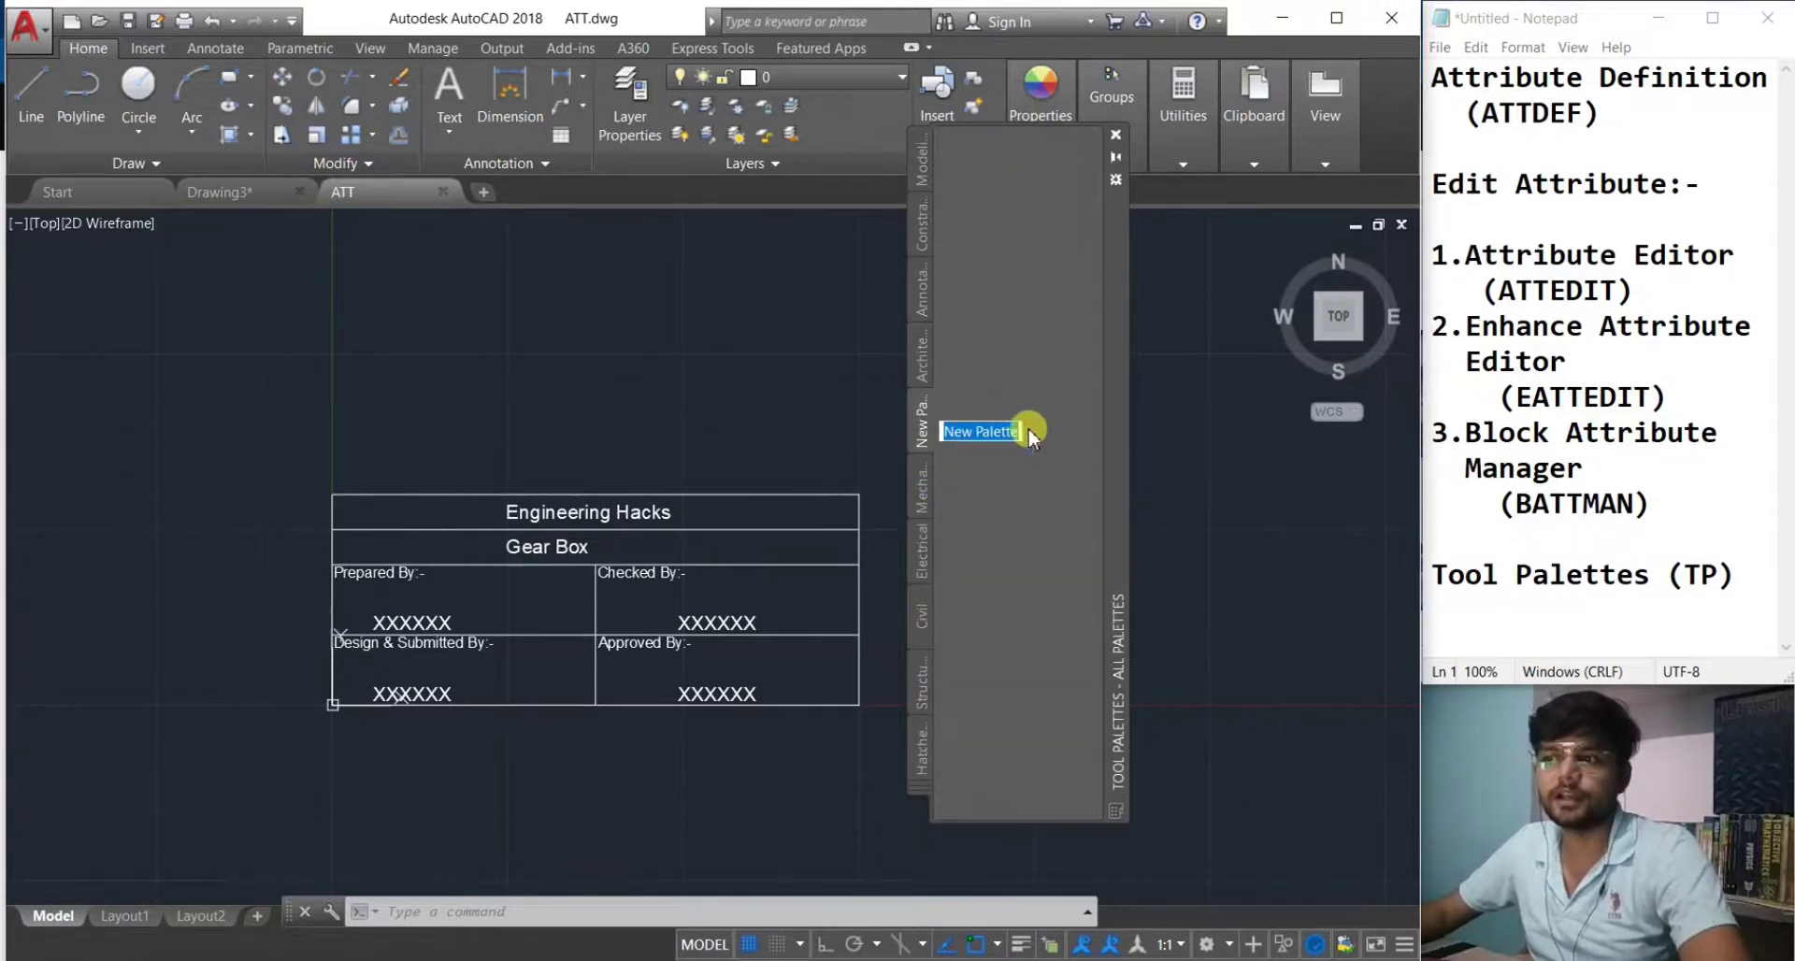
pyautogui.press('capslock')
pyautogui.write('O')
pyautogui.press('capslock')
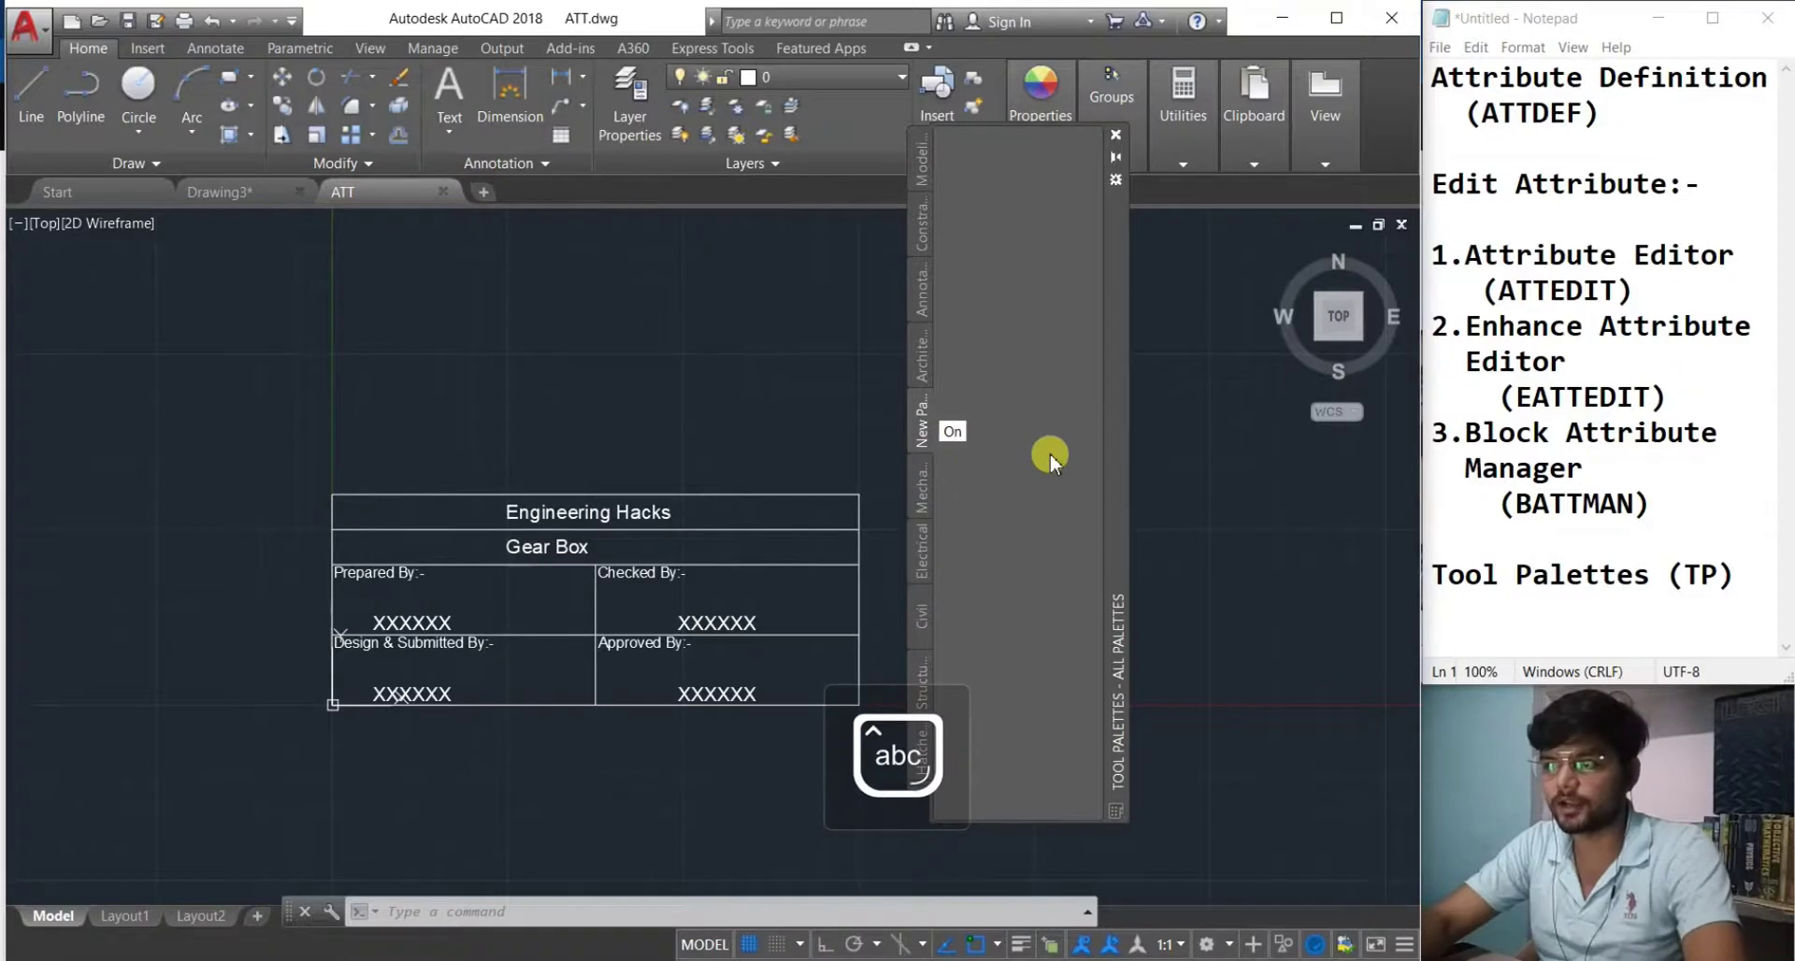
pyautogui.write('wn')
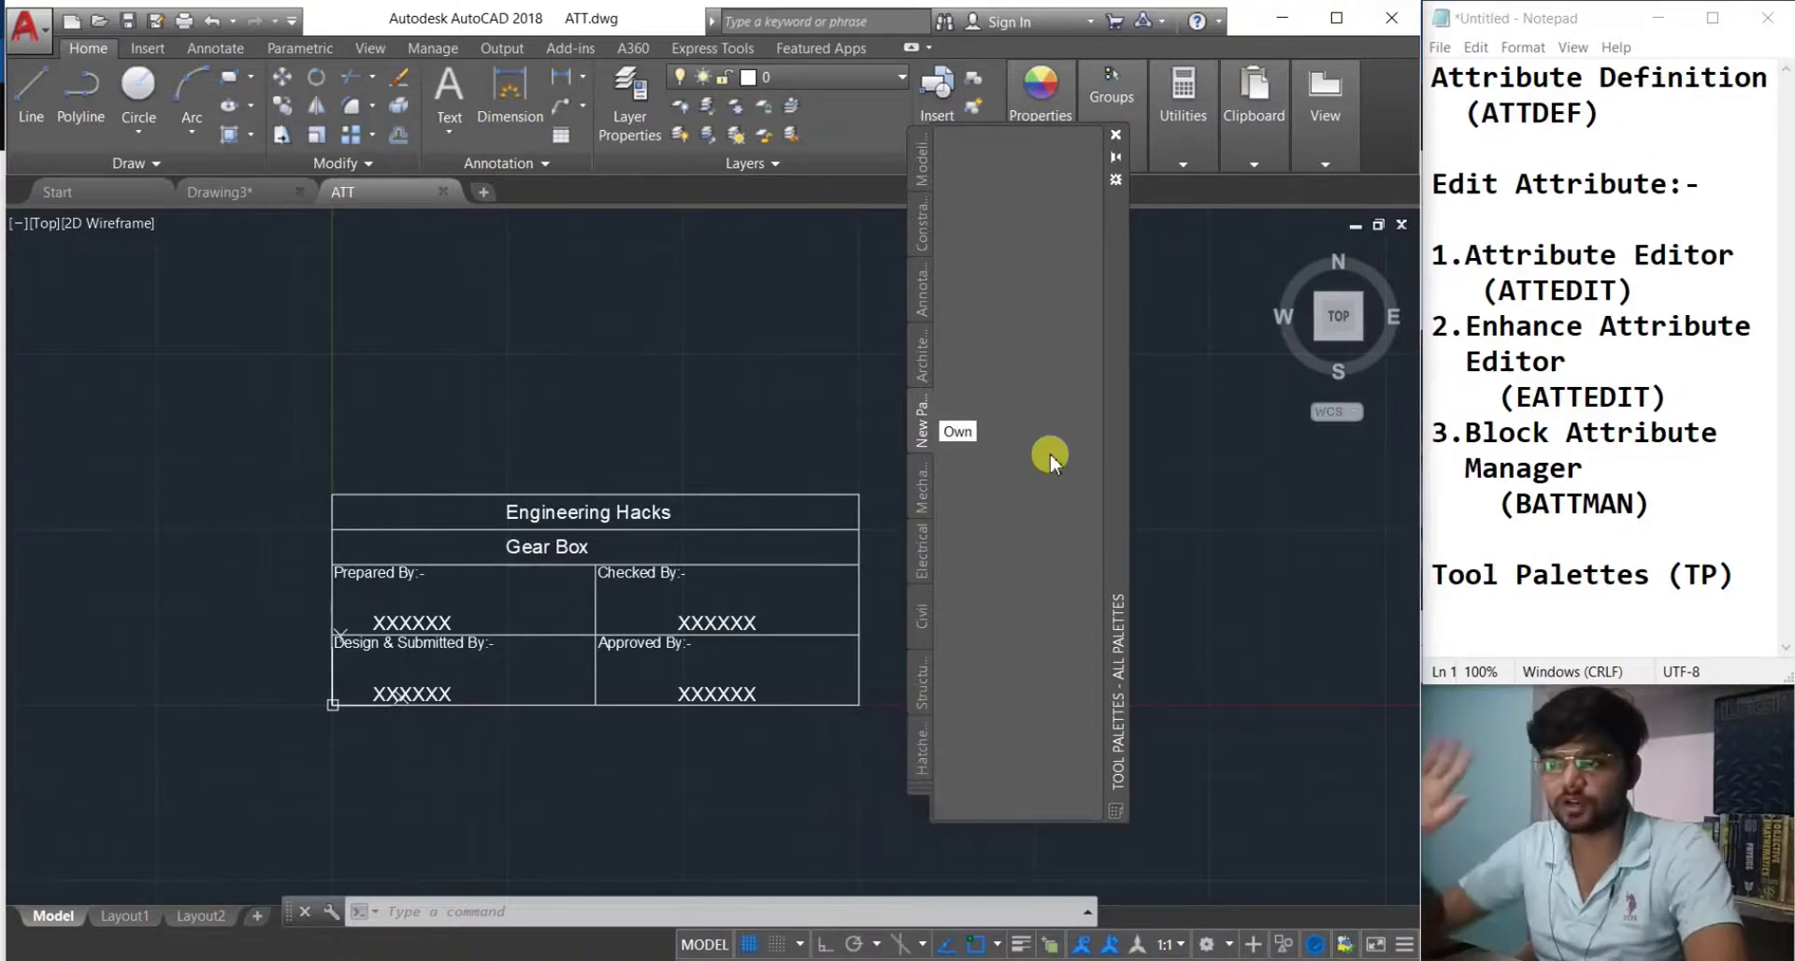
pyautogui.press('Return')
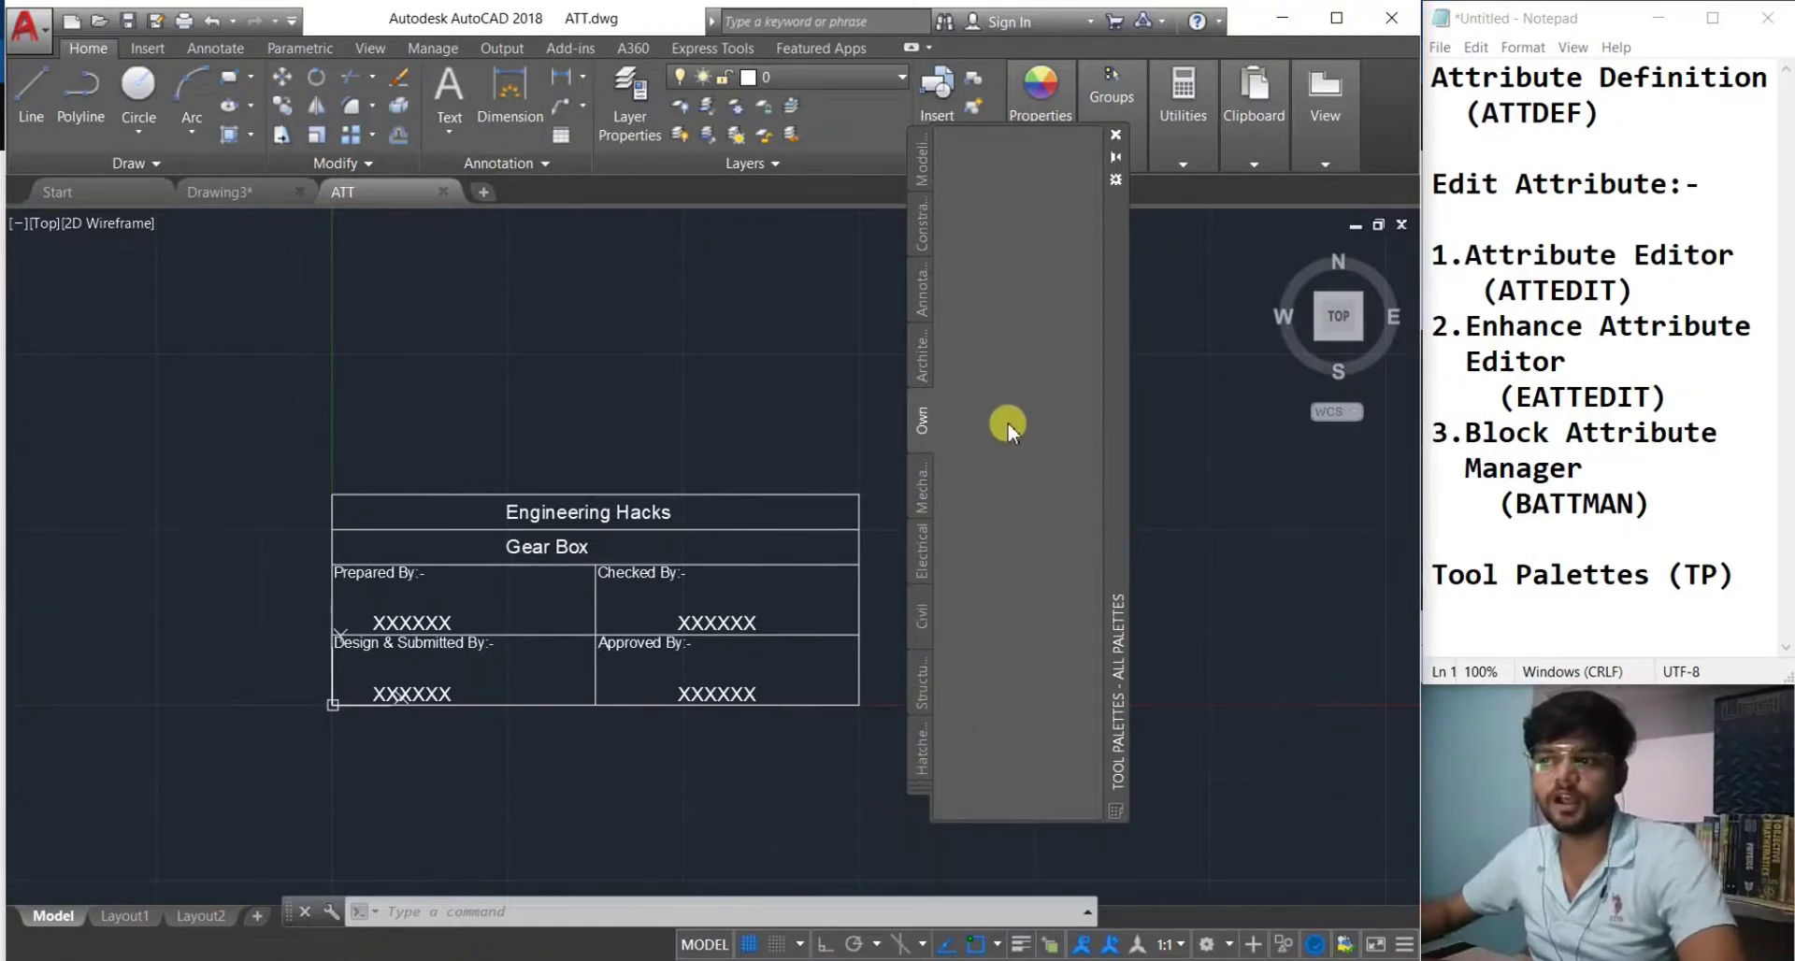
# Drag the title block onto the Own palette as a TITLE BLOCK tool, then close the palettes.
pyautogui.click(421, 493)
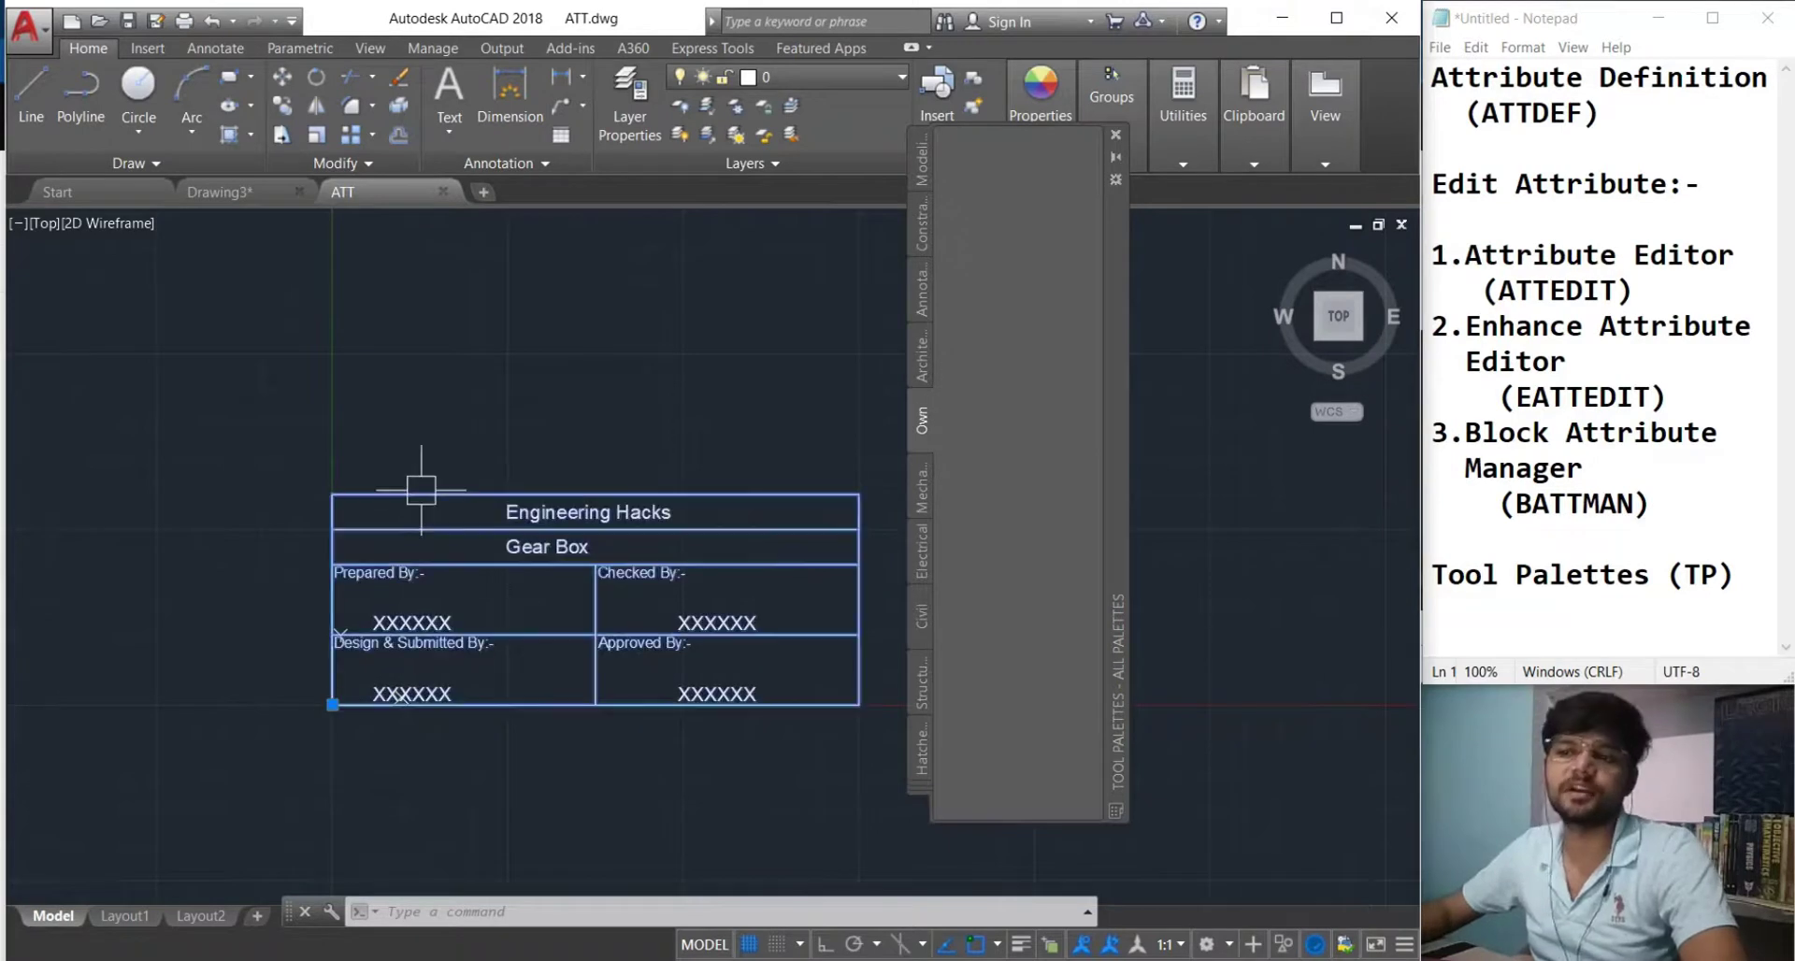
pyautogui.moveTo(517, 512); pyautogui.dragTo(978, 265)
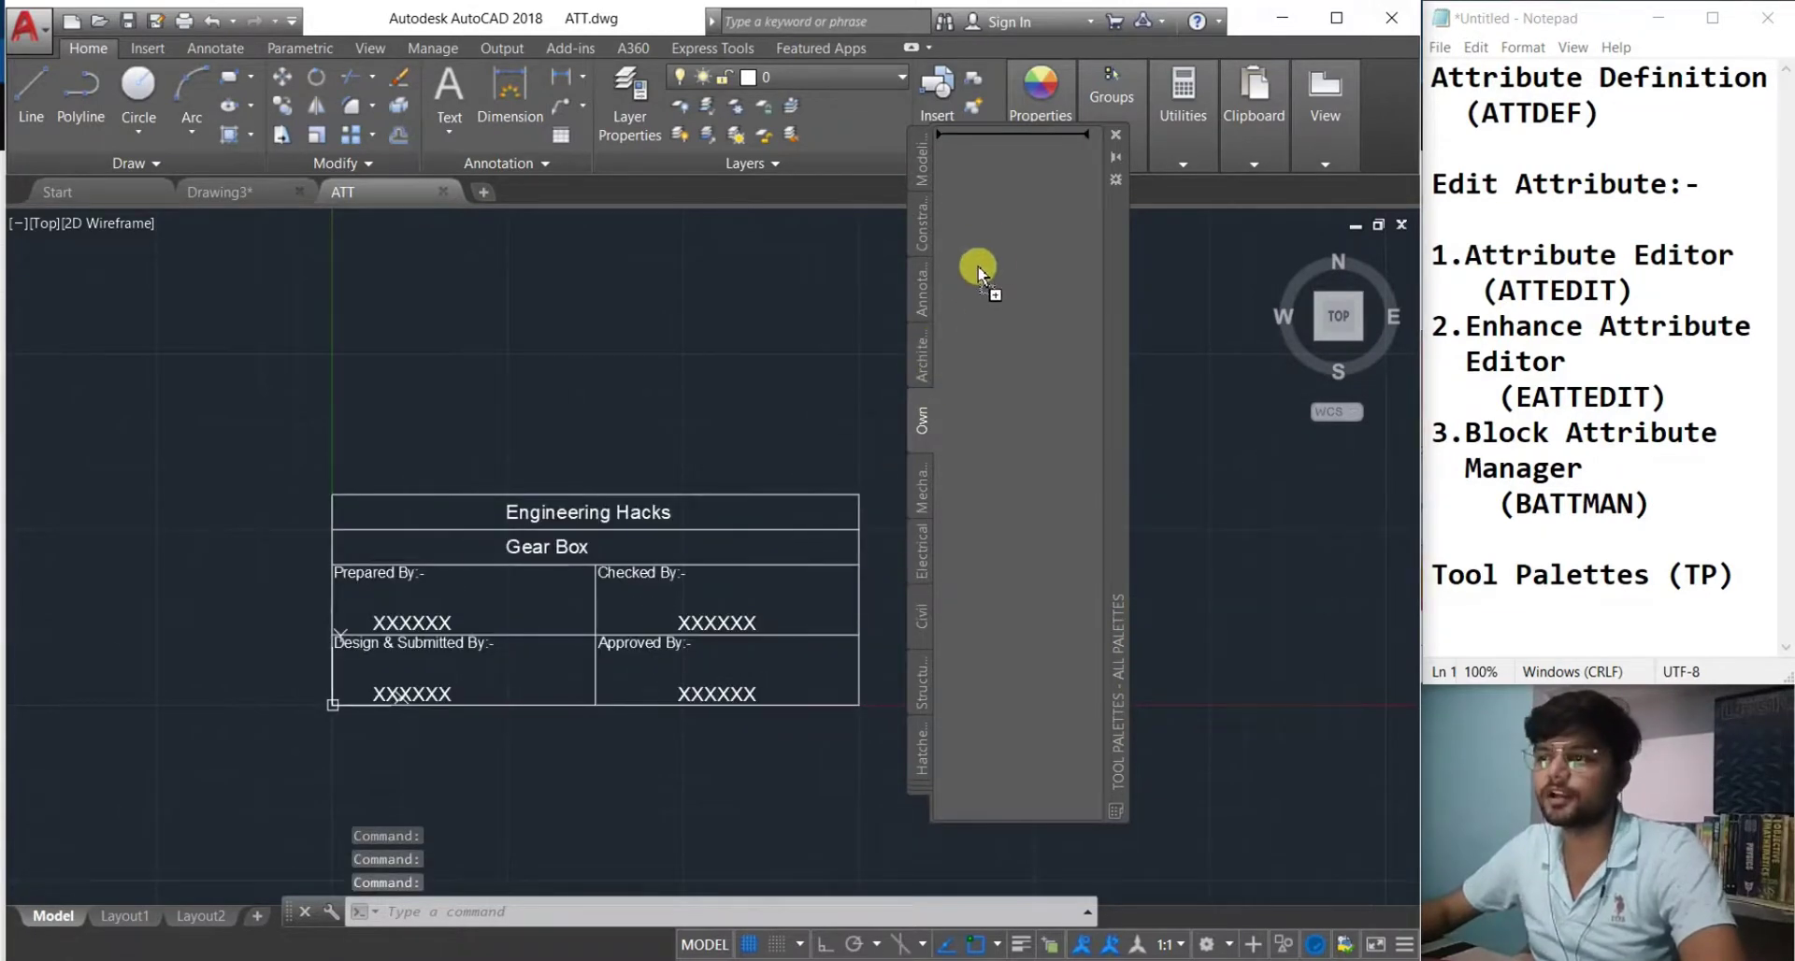
pyautogui.moveTo(986, 194)
pyautogui.mouseDown()
pyautogui.moveTo(945, 501)
pyautogui.moveTo(959, 512)
pyautogui.mouseUp()
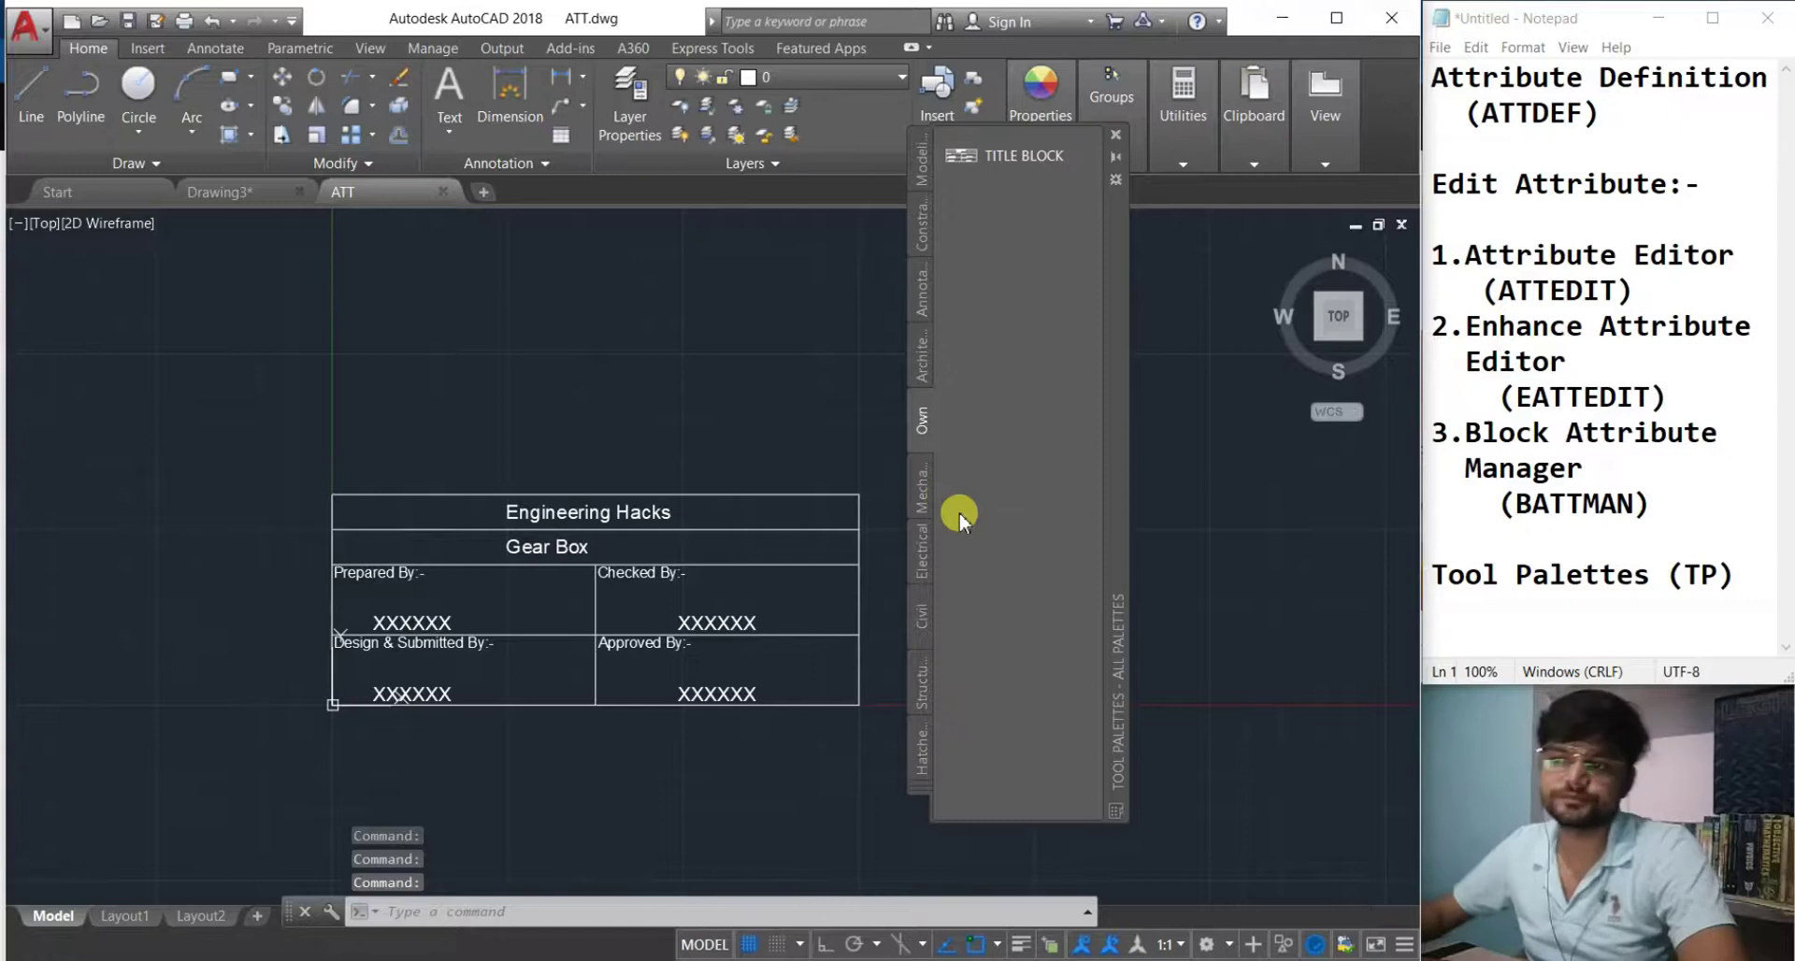
pyautogui.press('Escape')
pyautogui.click(501, 391)
pyautogui.click(480, 422)
pyautogui.click(497, 500)
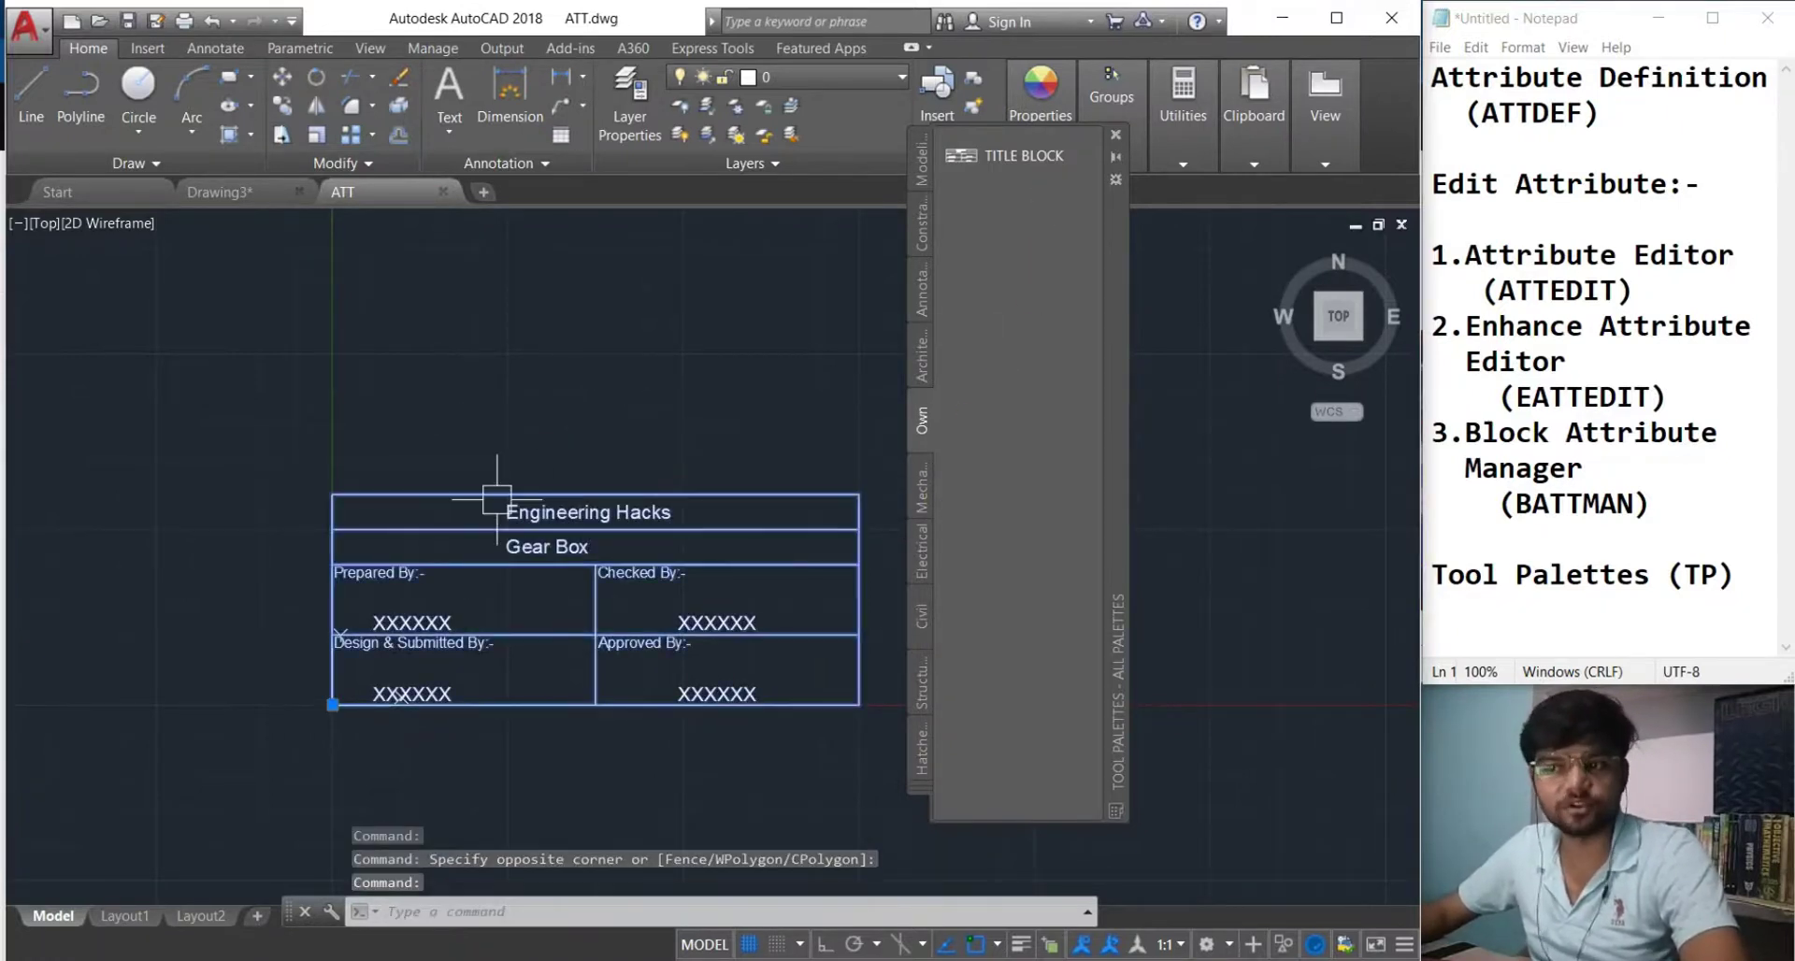
pyautogui.moveTo(474, 509)
pyautogui.mouseDown()
pyautogui.moveTo(801, 400)
pyautogui.moveTo(461, 513)
pyautogui.moveTo(429, 493)
pyautogui.moveTo(642, 485)
pyautogui.moveTo(589, 513)
pyautogui.moveTo(337, 365)
pyautogui.moveTo(561, 605)
pyautogui.moveTo(926, 280)
pyautogui.moveTo(969, 274)
pyautogui.moveTo(630, 360)
pyautogui.moveTo(544, 424)
pyautogui.mouseUp()
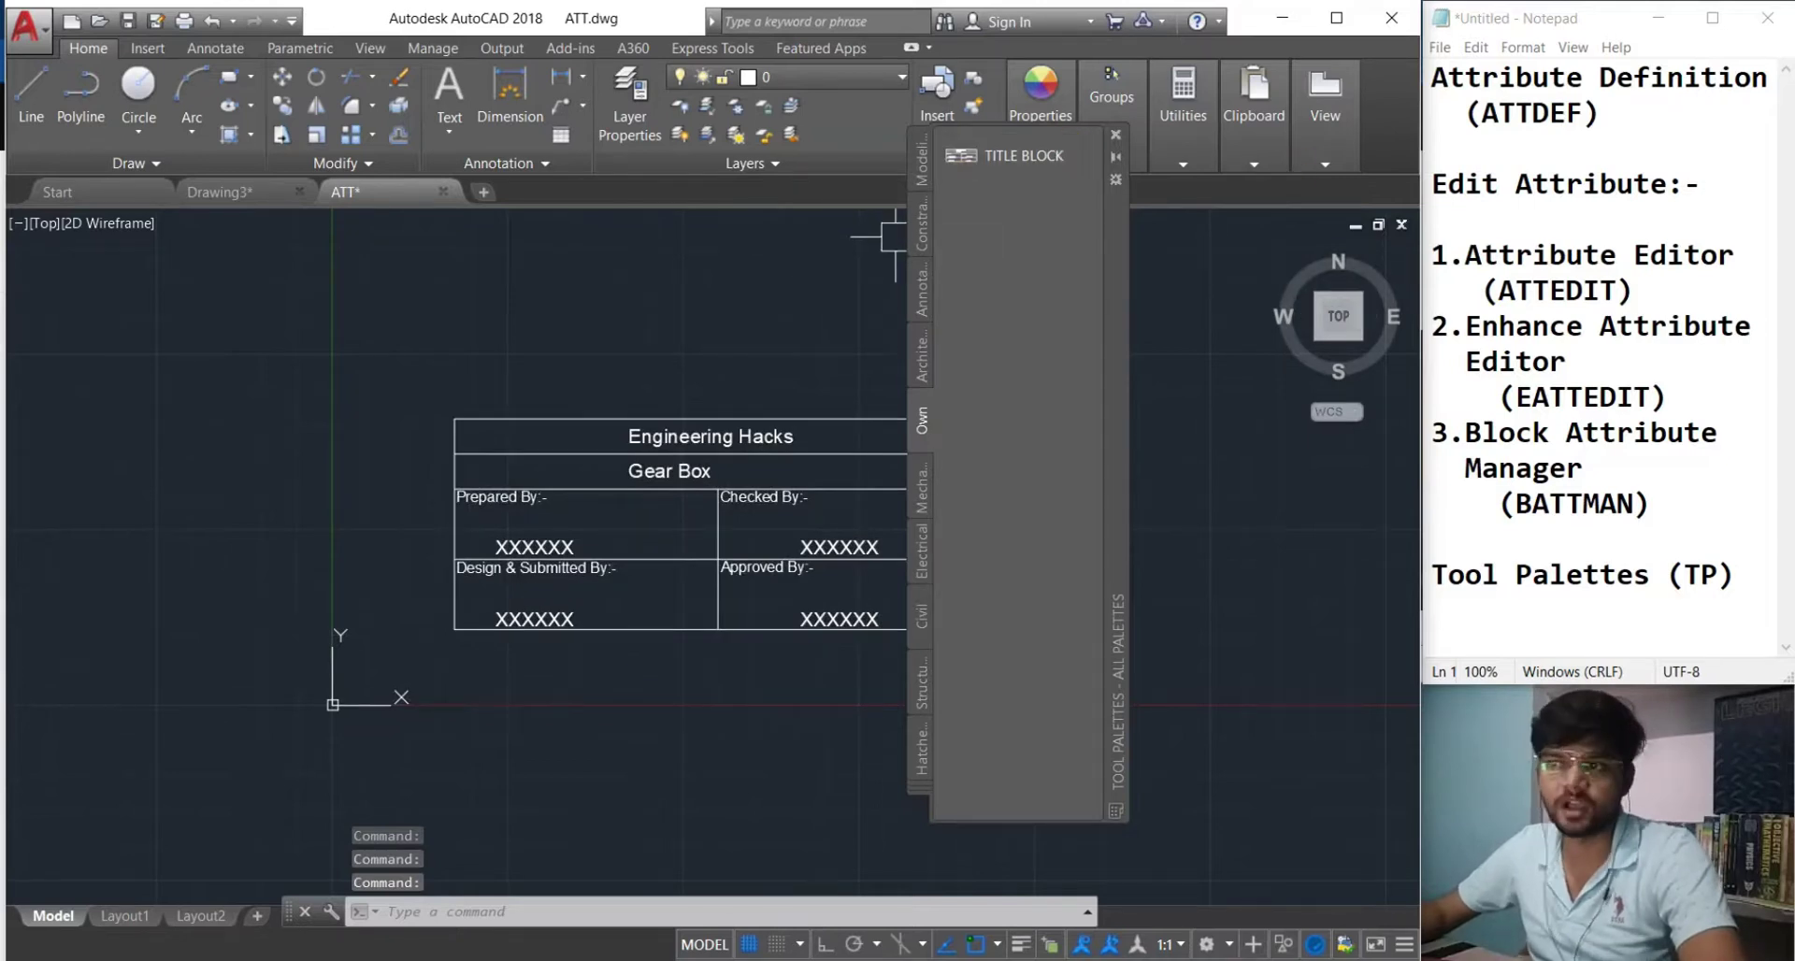
pyautogui.click(1109, 142)
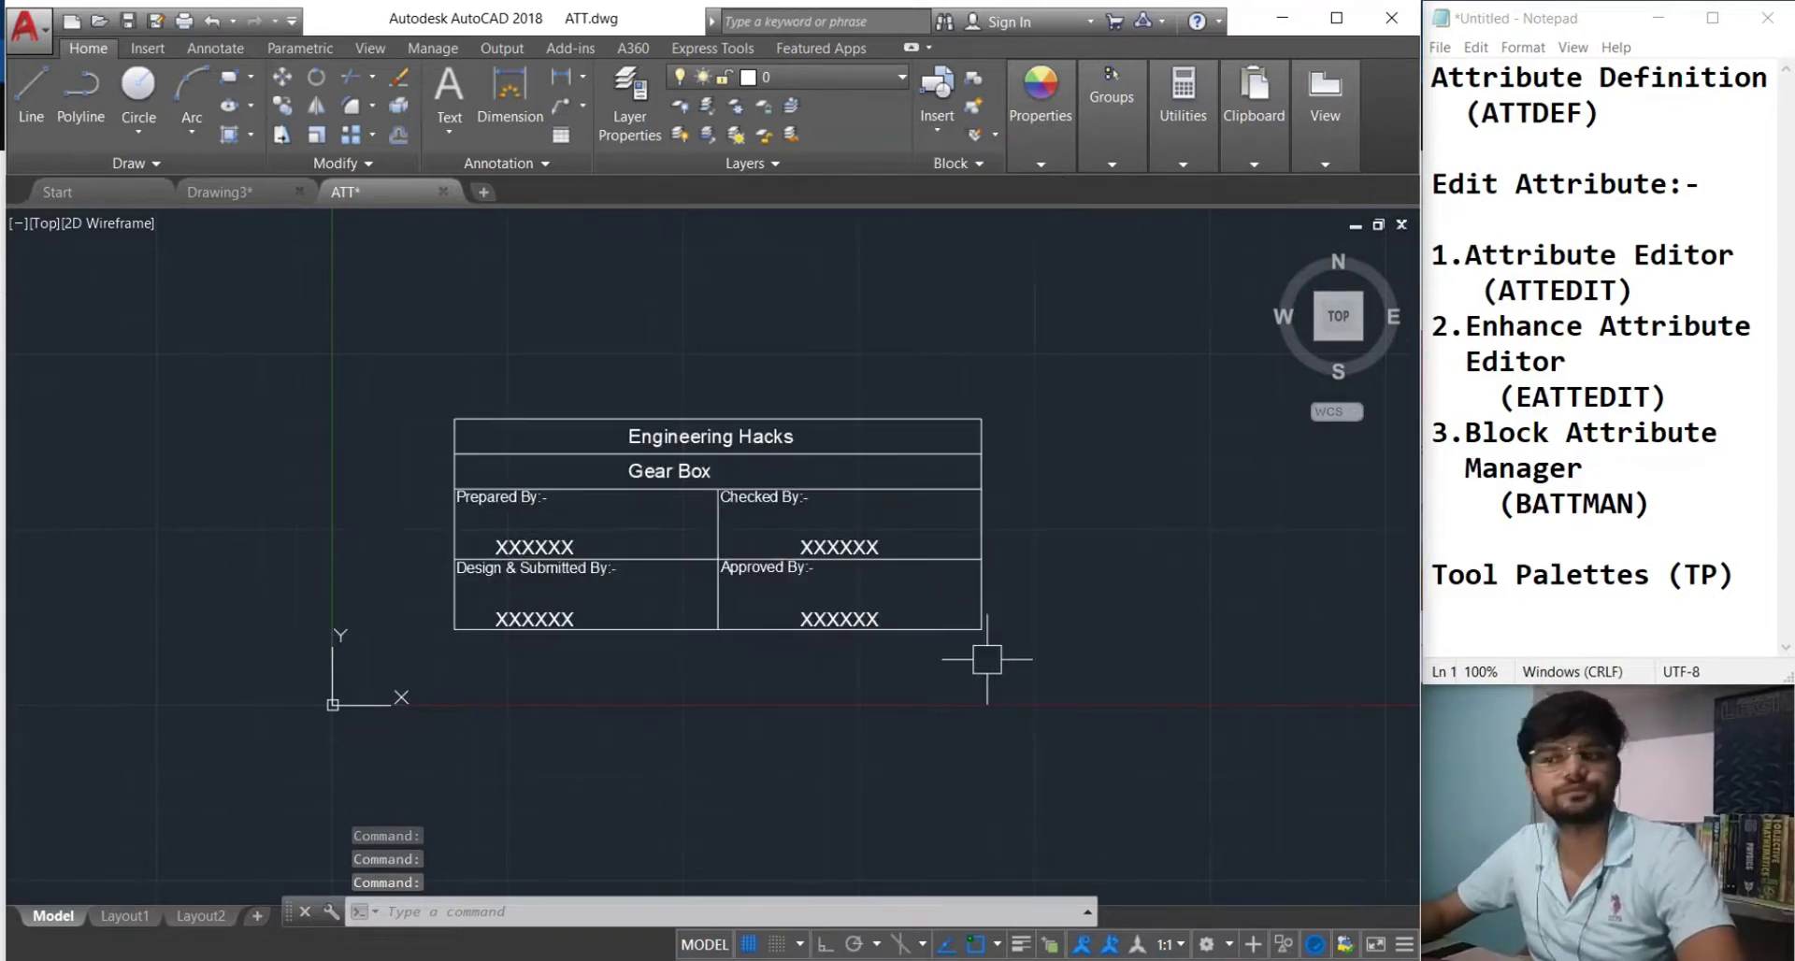
pyautogui.moveTo(982, 655); pyautogui.dragTo(805, 745, button='middle')
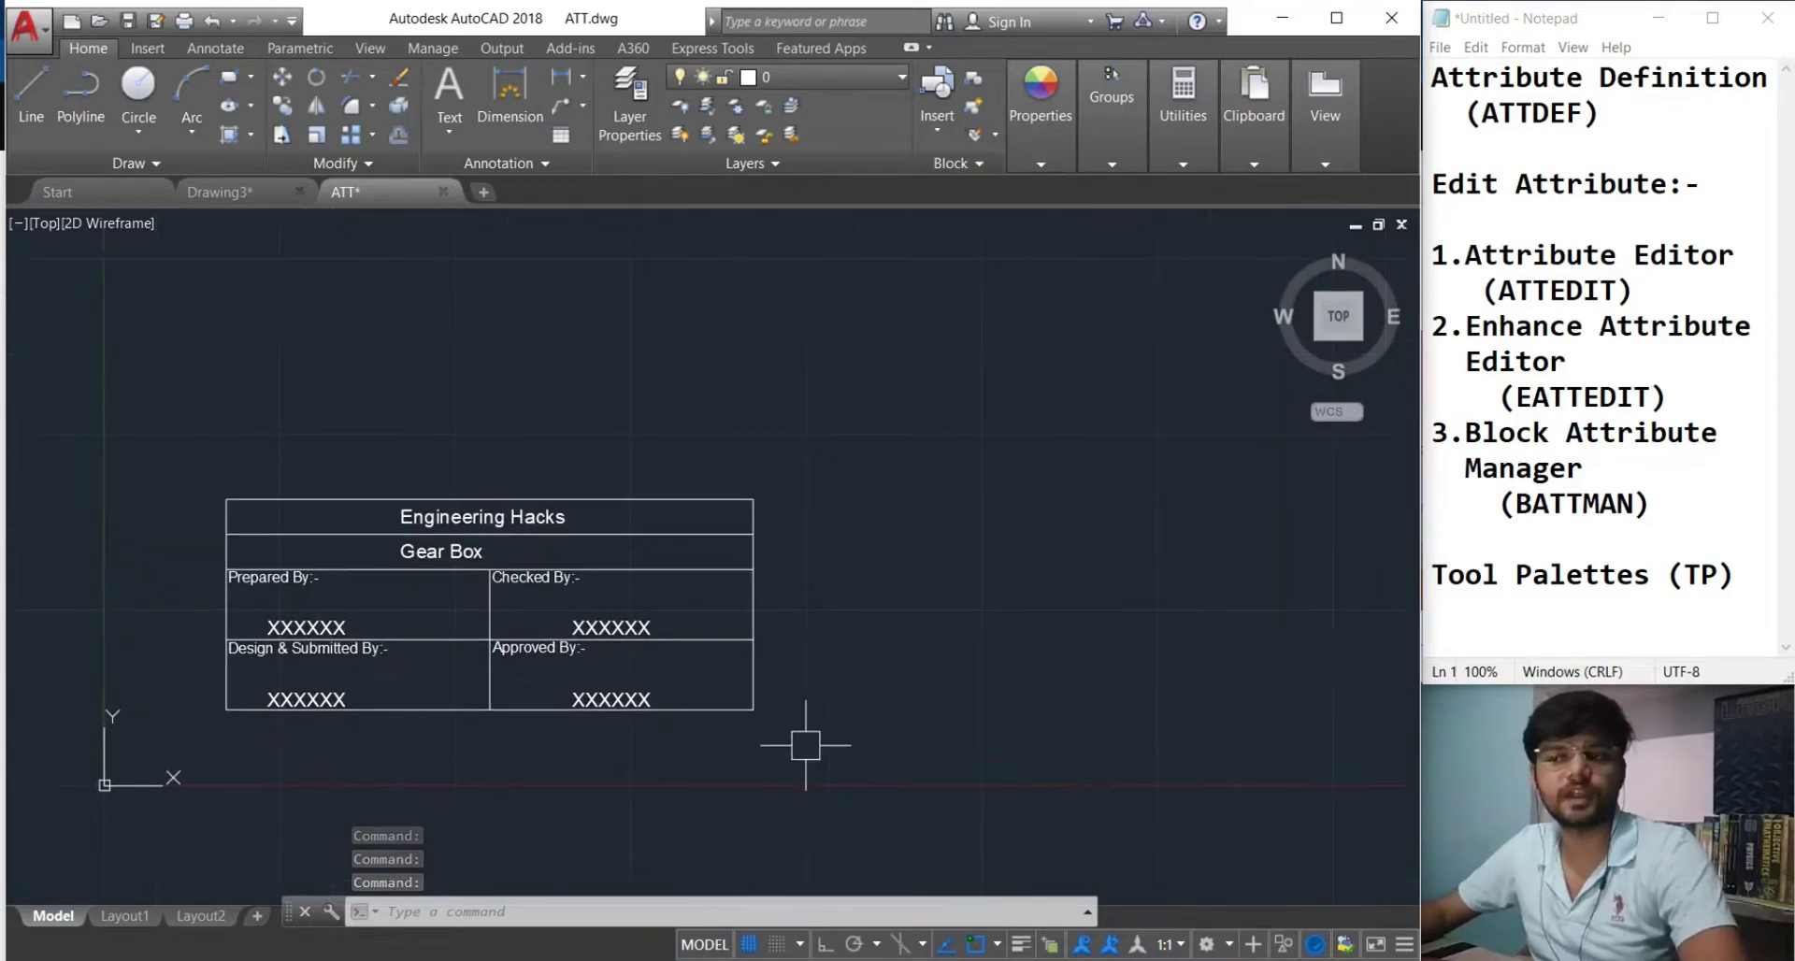
# In a new drawing, drag TITLE BLOCK from the Own palette and accept its attributes.
pyautogui.click(483, 191)
pyautogui.write('TP')
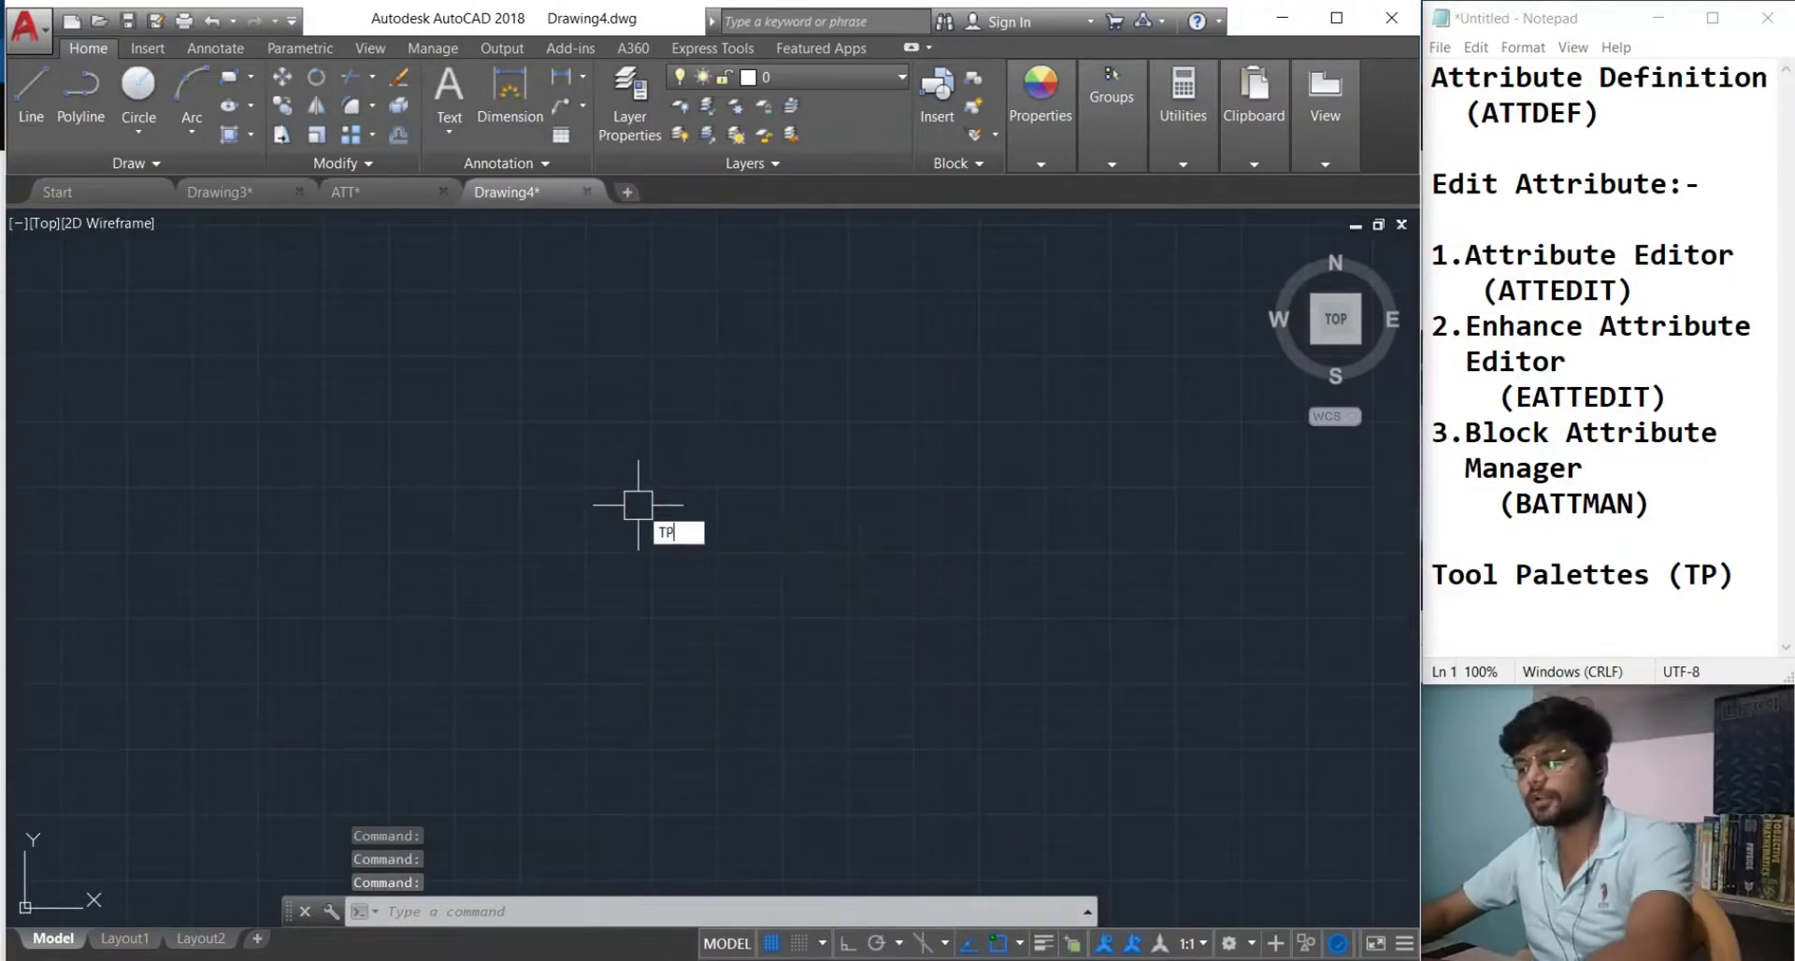
pyautogui.press('Return')
pyautogui.moveTo(1008, 159); pyautogui.dragTo(536, 625)
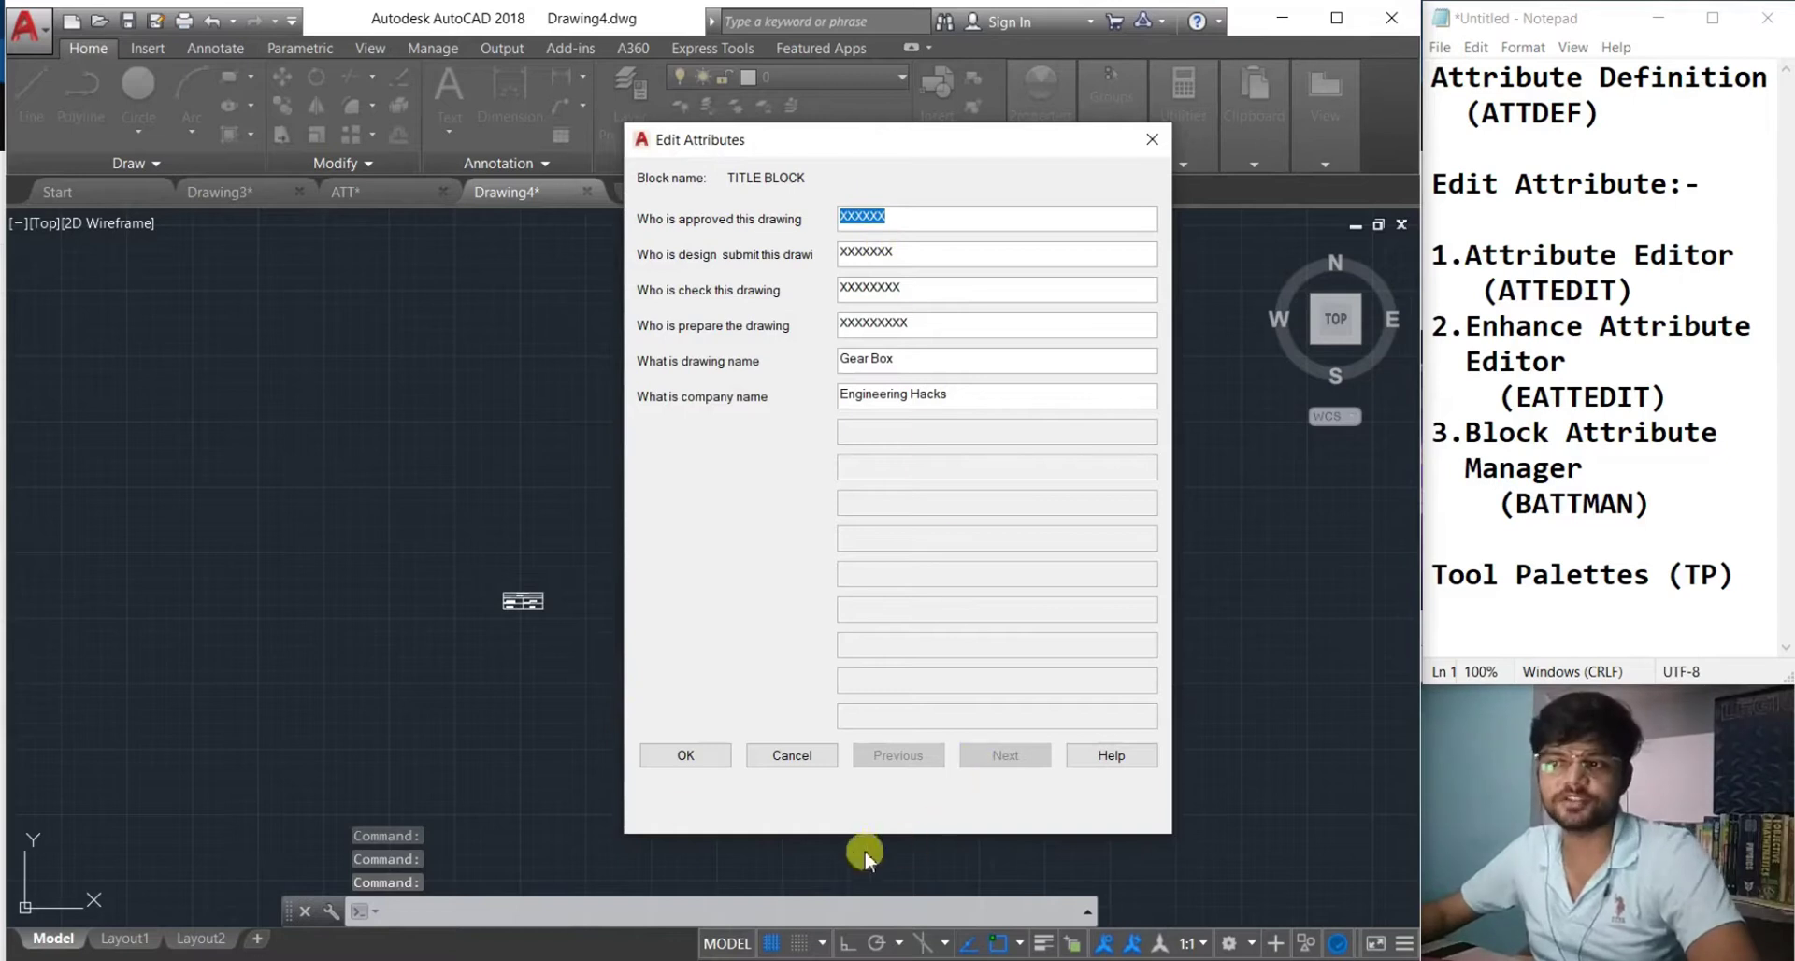
pyautogui.click(656, 760)
# Frame the inserted title block in view and close the tool palettes.
pyautogui.scroll(7, 510, 613)
pyautogui.moveTo(509, 613); pyautogui.dragTo(336, 761, button='middle')
pyautogui.scroll(-2, 439, 760)
pyautogui.moveTo(477, 782); pyautogui.dragTo(384, 723, button='middle')
pyautogui.click(1112, 96)
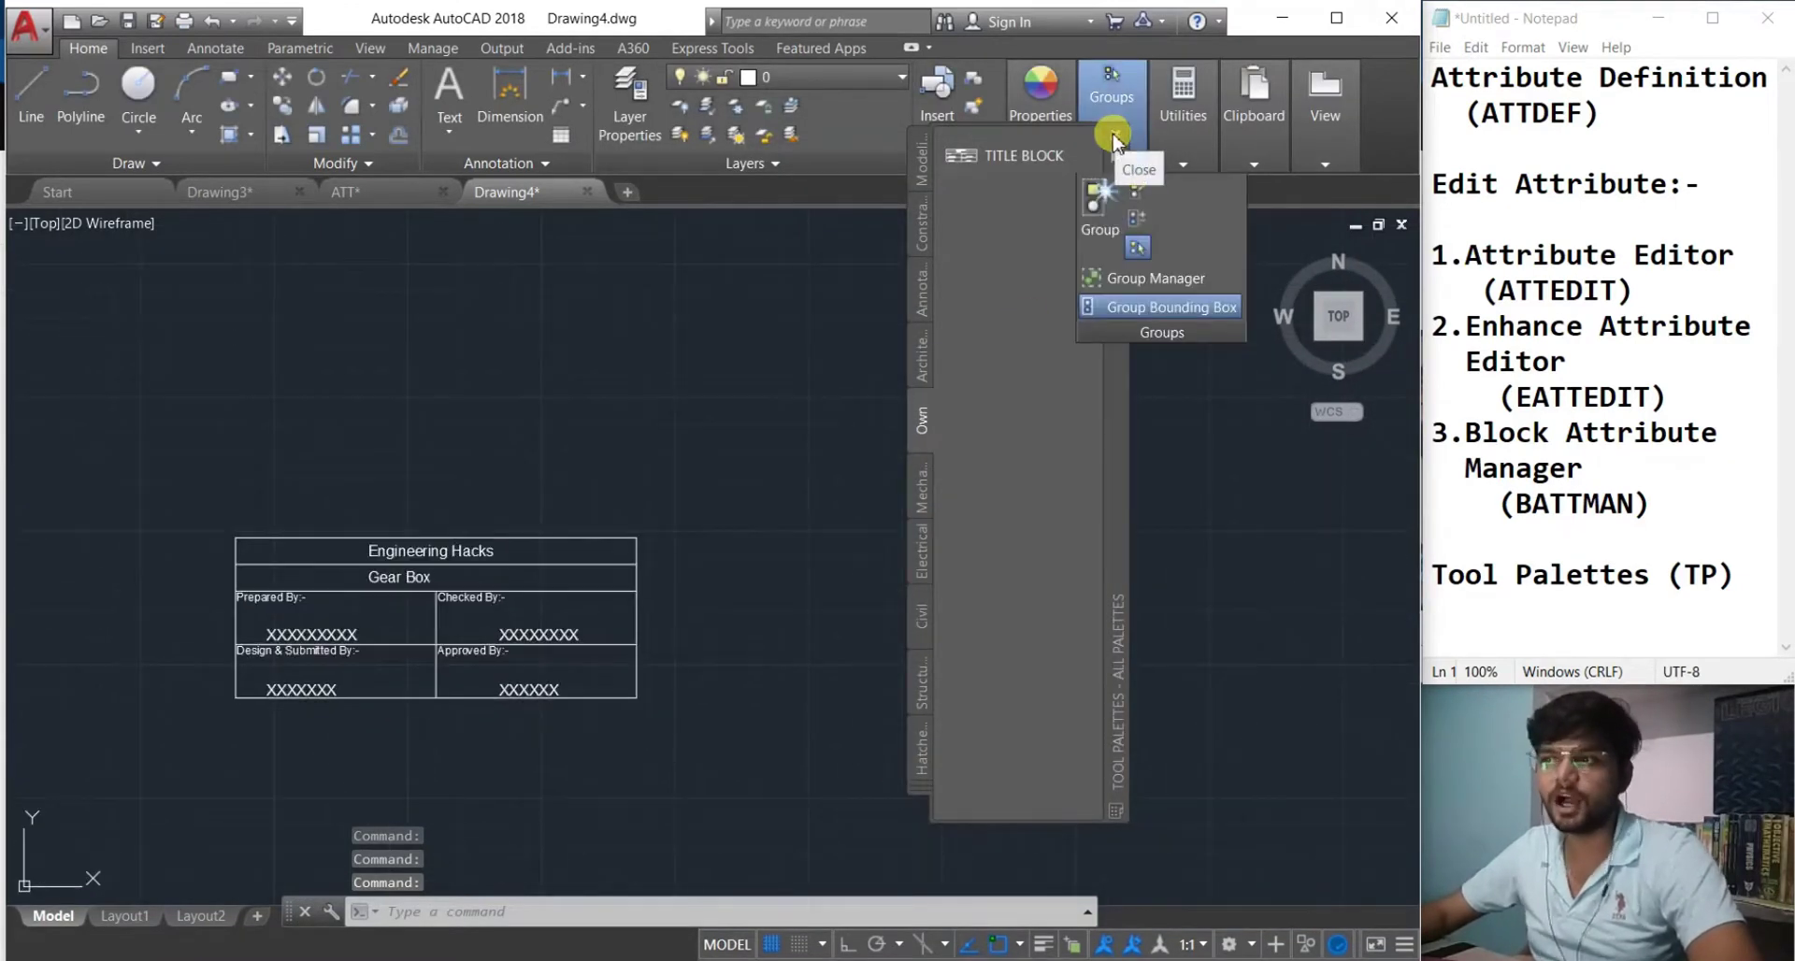
pyautogui.click(1115, 135)
pyautogui.press('Escape')
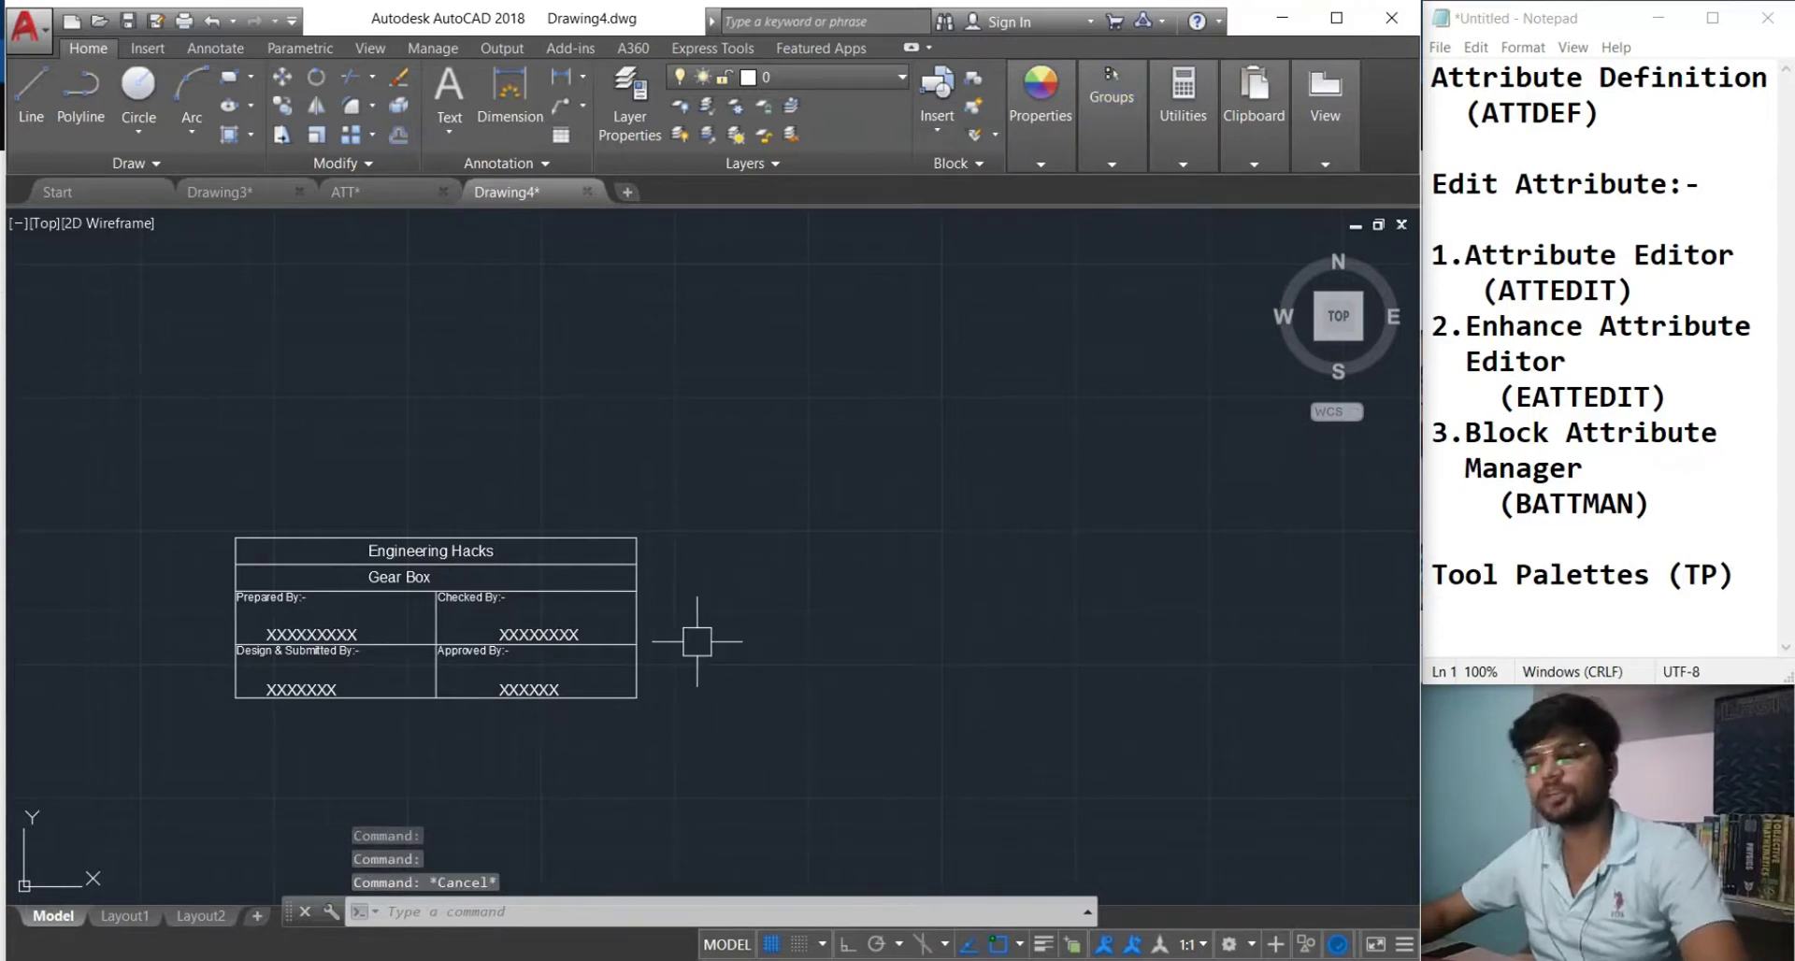